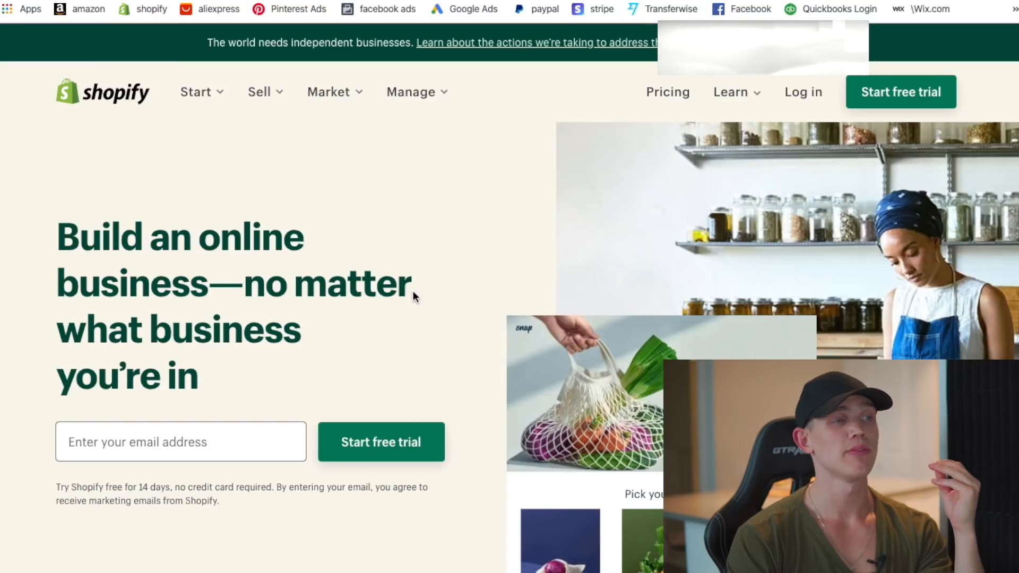
# - Start the free trial and enter the account e-mail address and password
pyautogui.click(918, 94)
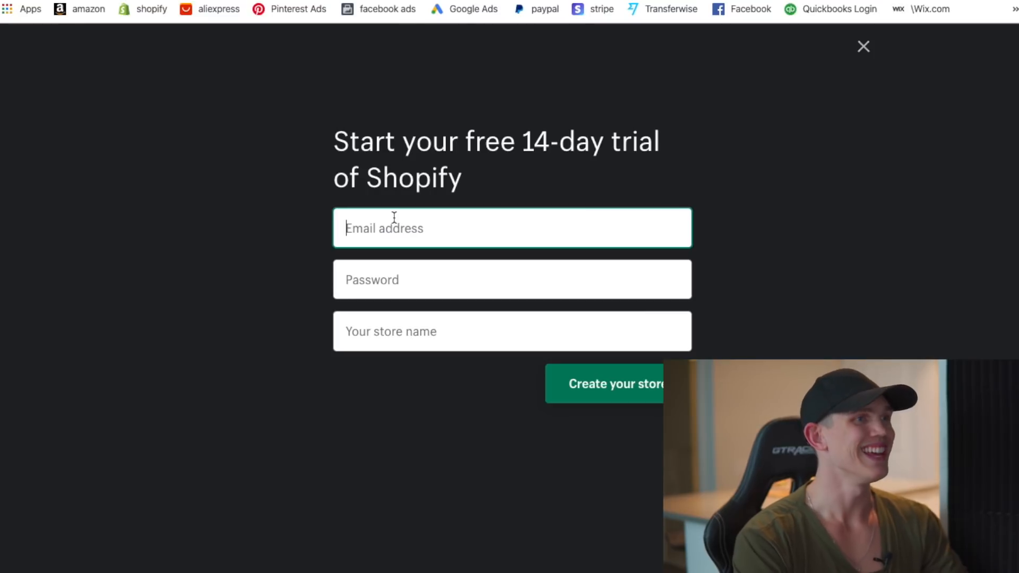
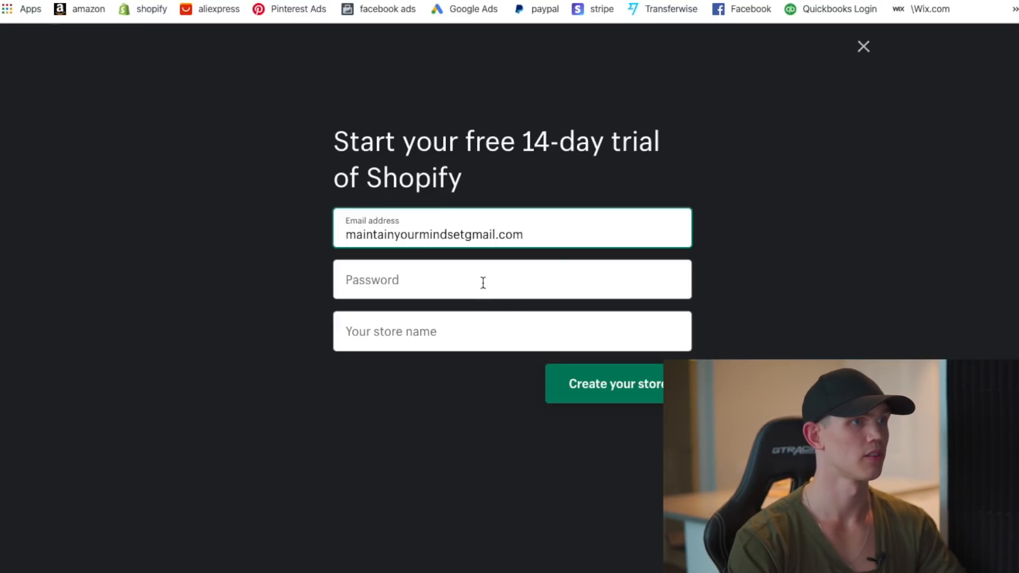
pyautogui.moveTo(560, 234); pyautogui.dragTo(457, 235)
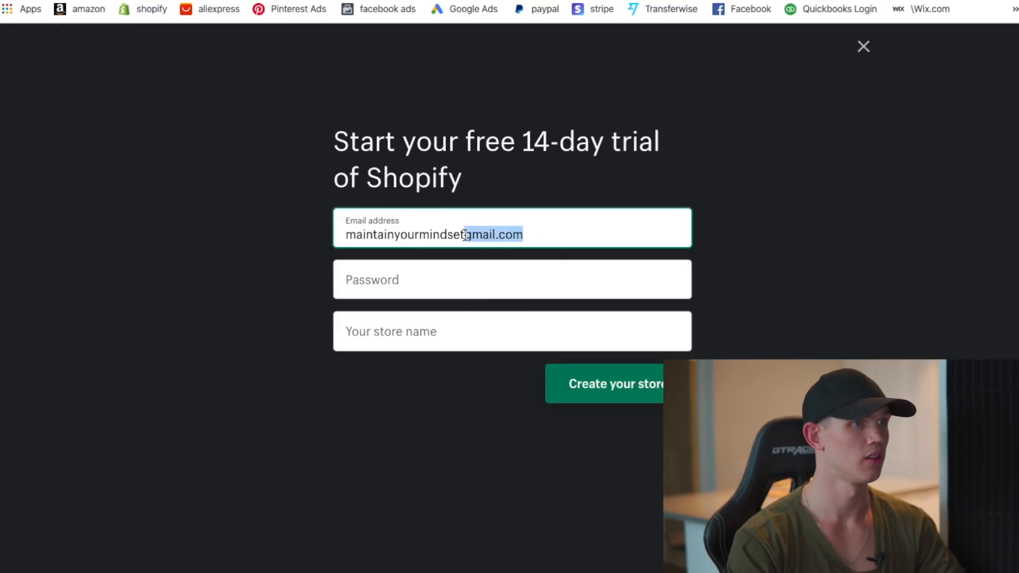
pyautogui.press('BackSpace')
pyautogui.write('@gma')
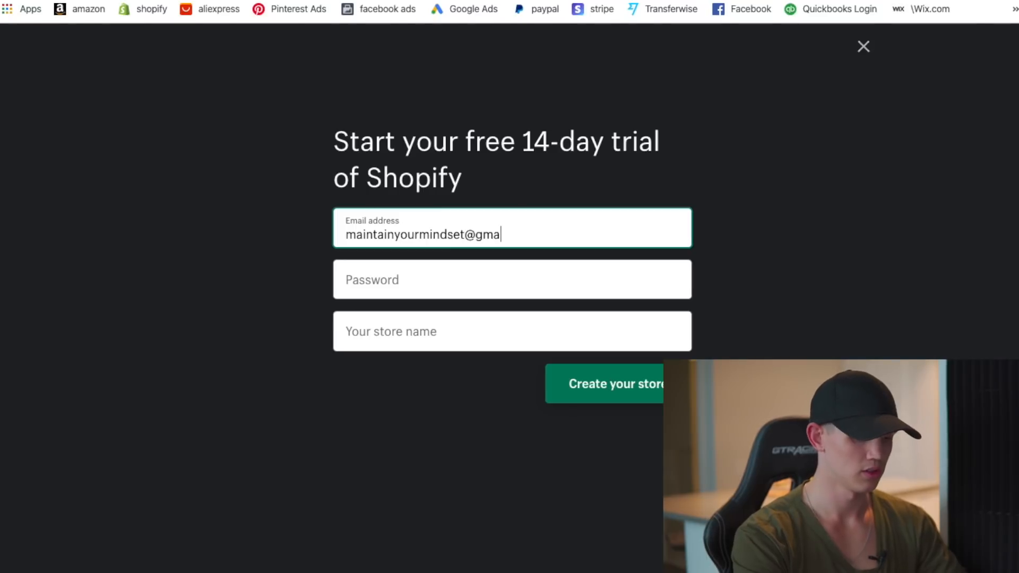
pyautogui.write('il.com')
pyautogui.click(435, 284)
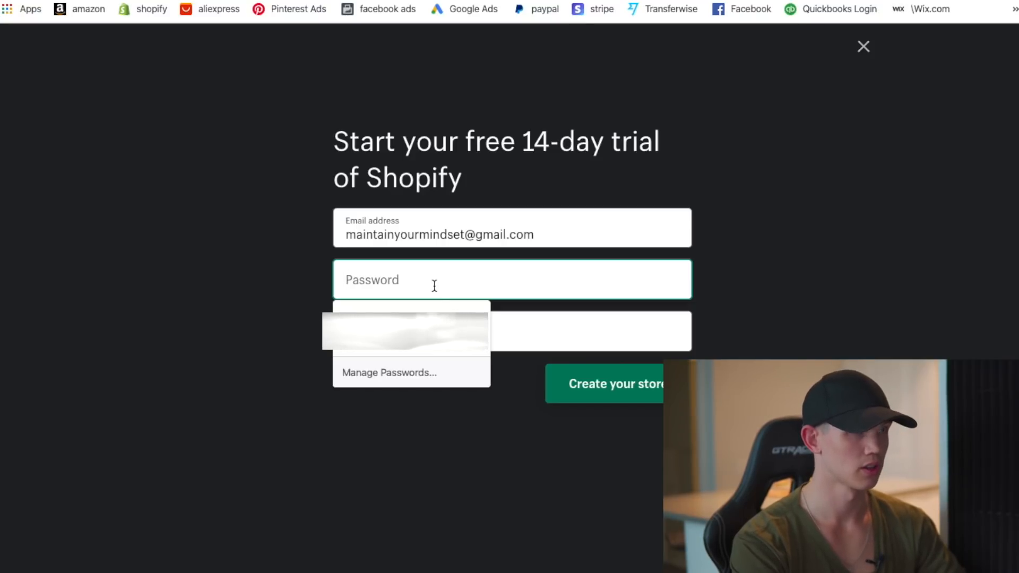
pyautogui.write('••••••••••')
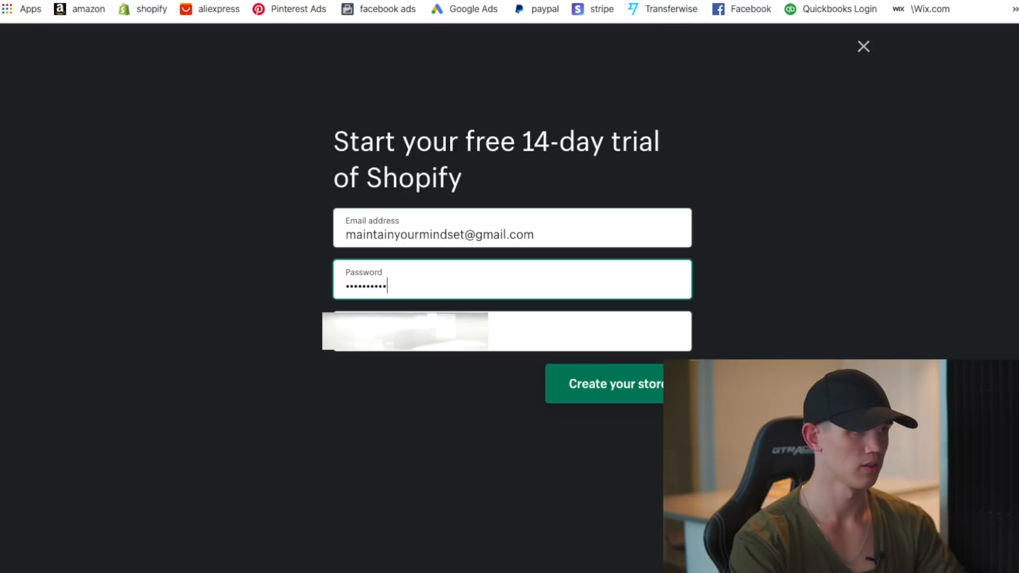
# - Name the store 'maileir' and create the store
pyautogui.click(389, 329)
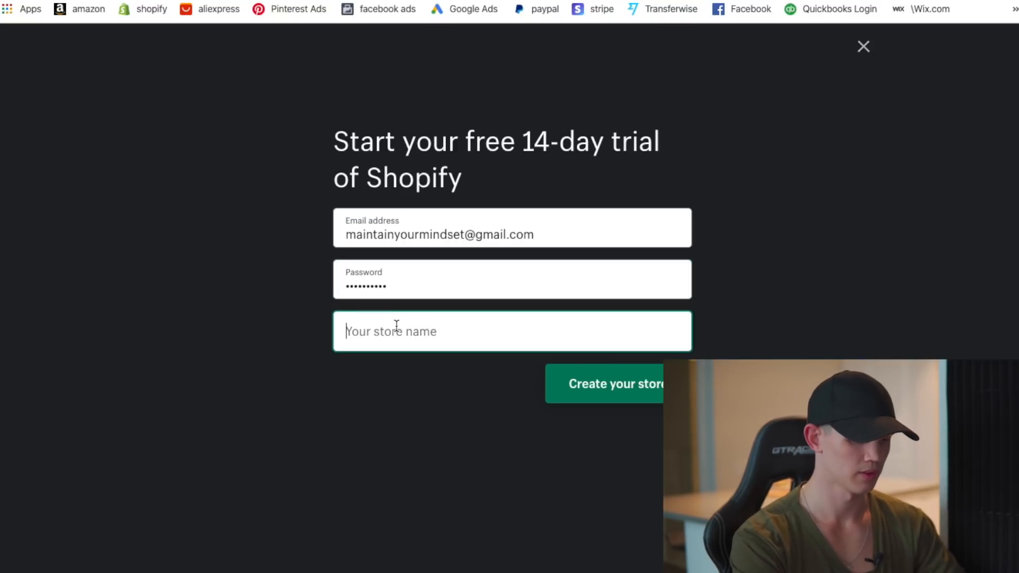
pyautogui.write('murton')
pyautogui.press('BackSpace')
pyautogui.press('BackSpace')
pyautogui.press('BackSpace')
pyautogui.press('BackSpace')
pyautogui.press('BackSpace')
pyautogui.press('BackSpace')
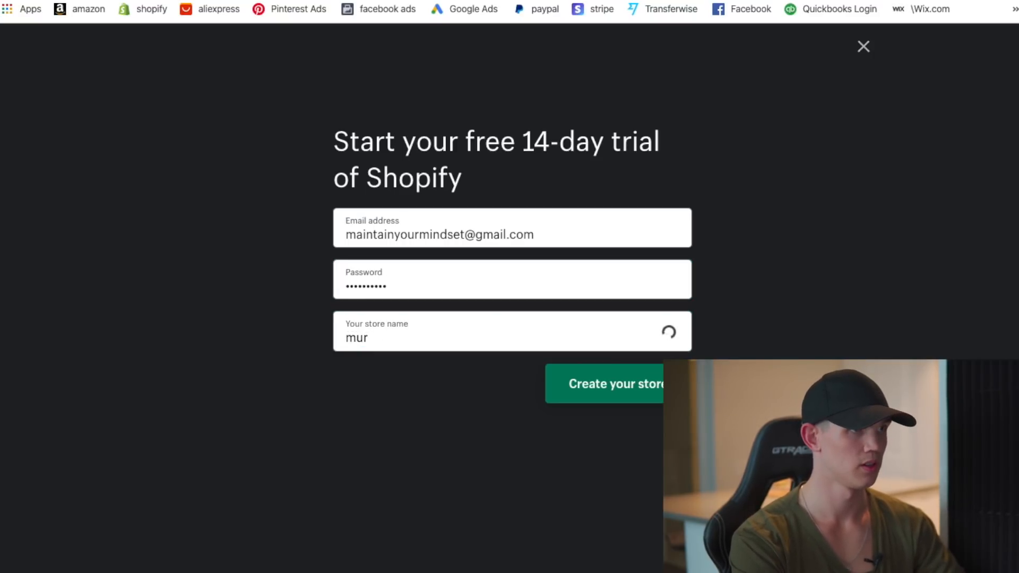
pyautogui.write('ma')
pyautogui.write('ilo')
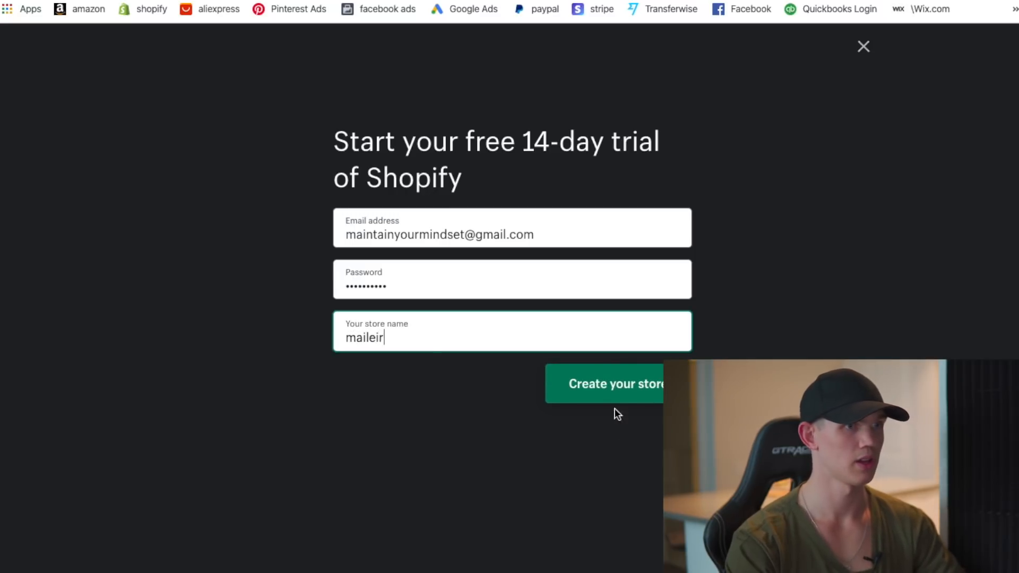
pyautogui.click(626, 397)
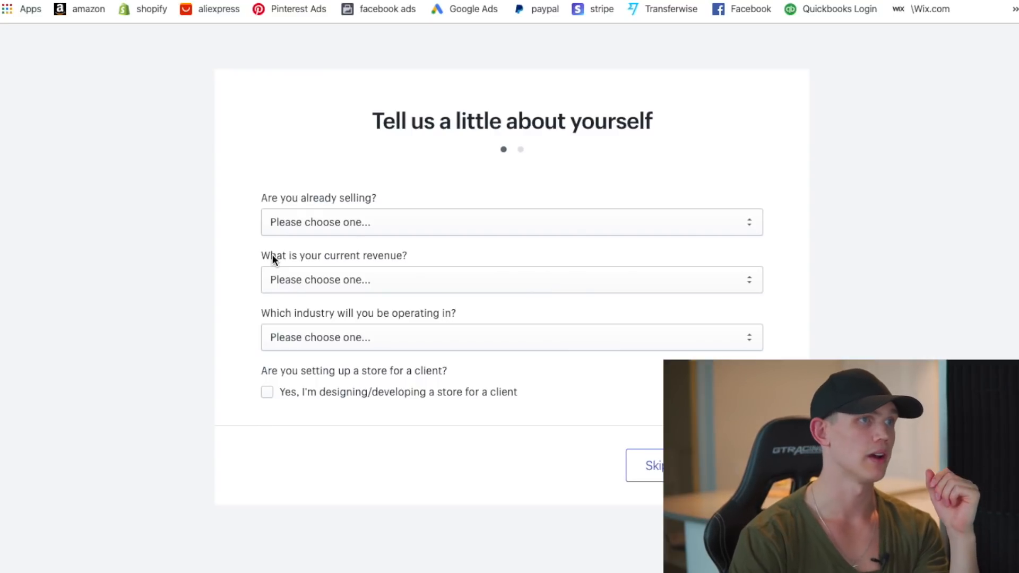
# - Answer not selling yet, still brainstorming, $50,000–$250,000 CAD revenue and Electronics, then continue to the address form
pyautogui.click(434, 221)
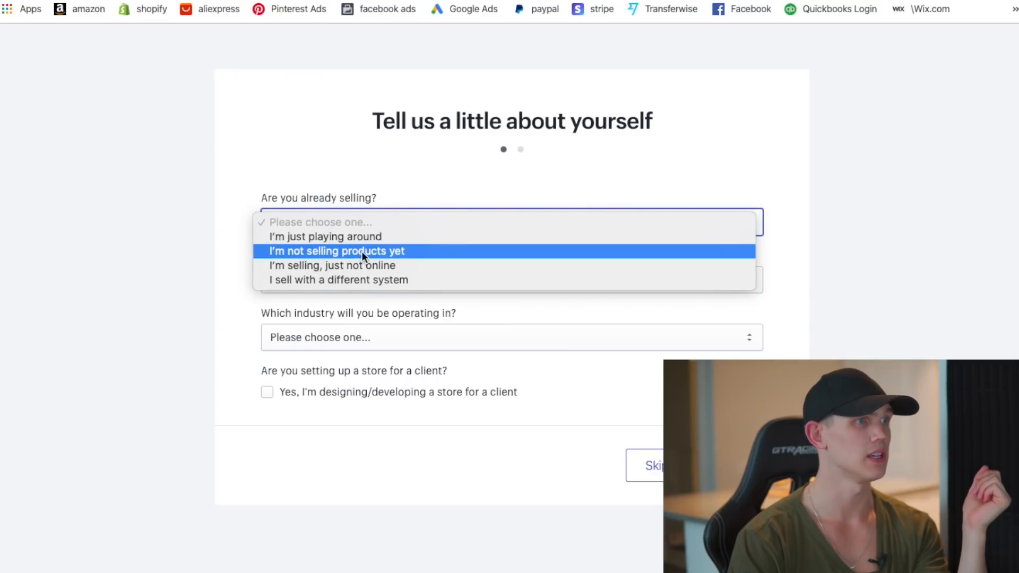
pyautogui.click(348, 250)
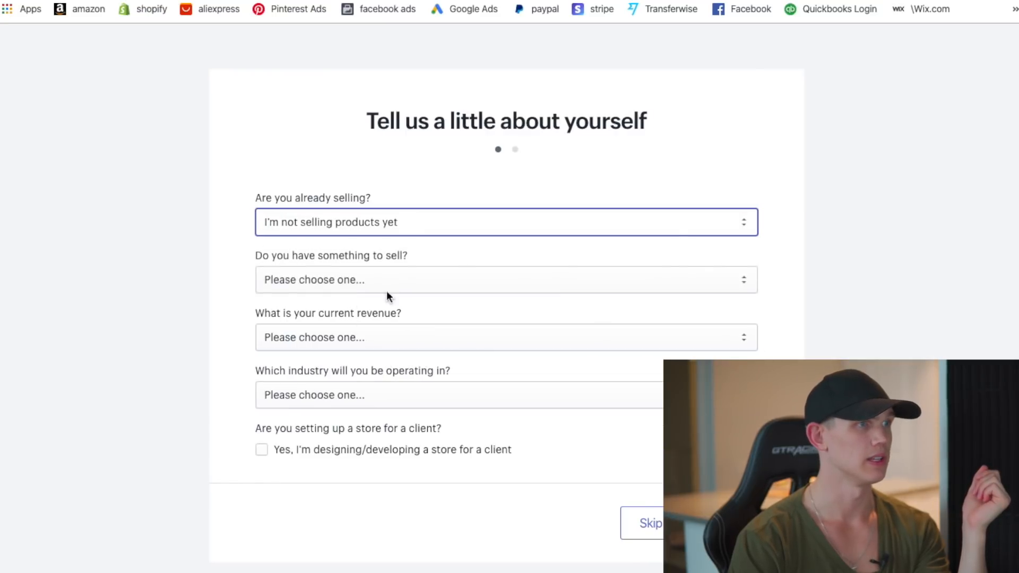
pyautogui.click(491, 290)
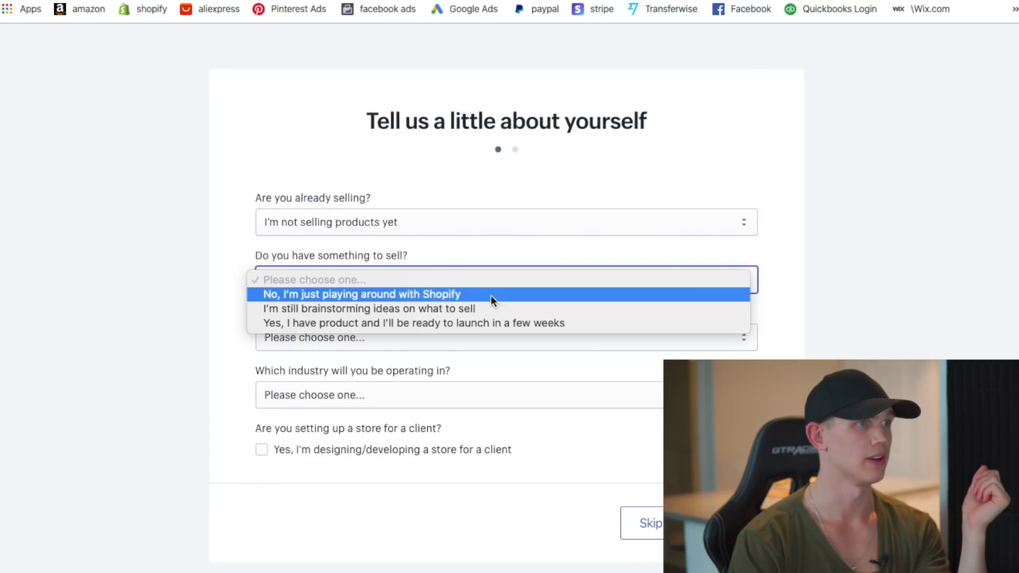
pyautogui.click(307, 308)
pyautogui.click(378, 332)
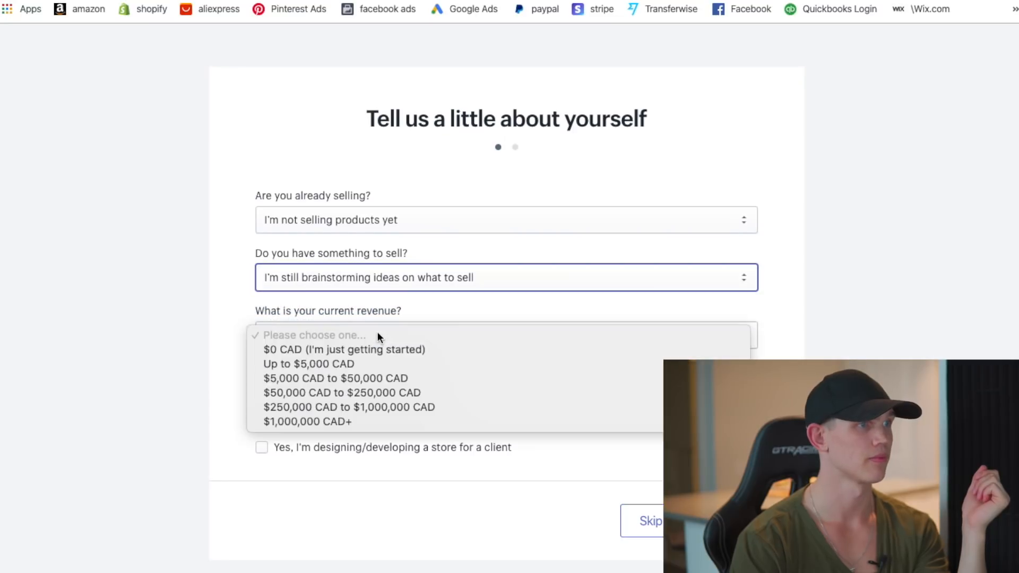
pyautogui.click(351, 393)
pyautogui.click(400, 389)
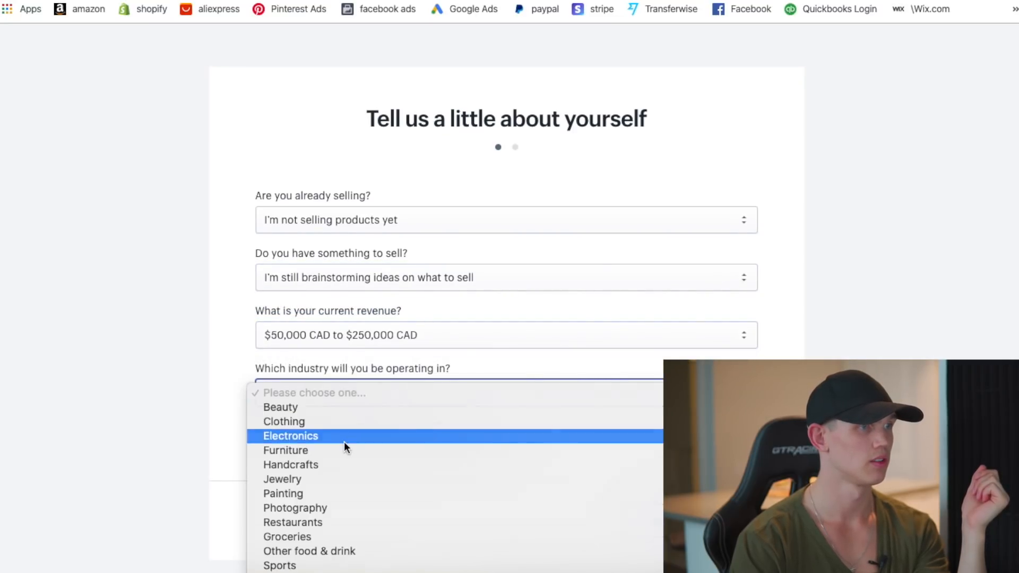
pyautogui.click(344, 441)
pyautogui.click(733, 520)
pyautogui.click(344, 256)
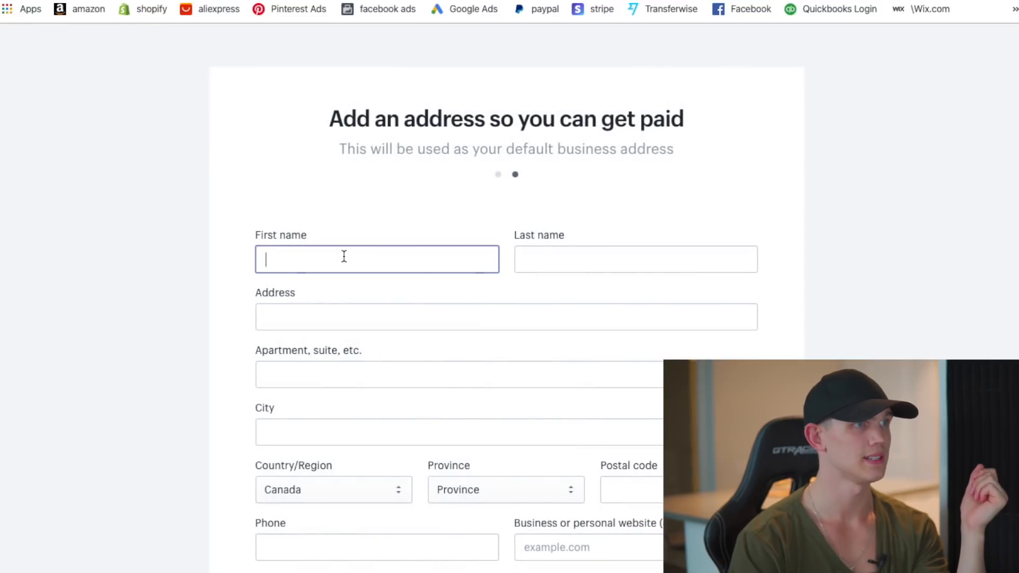
# - Scroll through the business address form to finish store setup
pyautogui.scroll(-1, 587, 294)
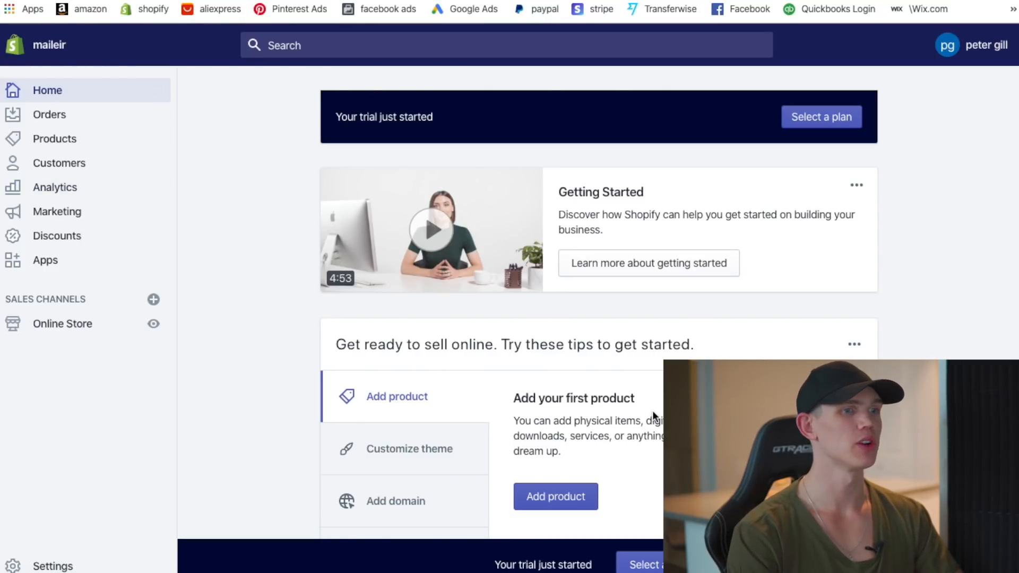
pyautogui.scroll(-1, 276, 428)
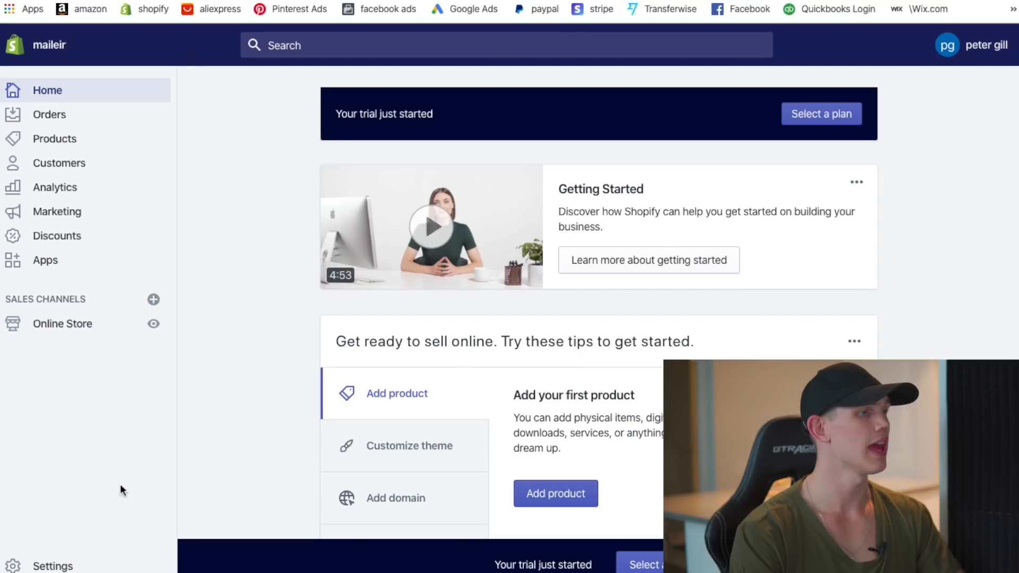
# - Open the General settings page and scroll down to the store currency
pyautogui.click(33, 566)
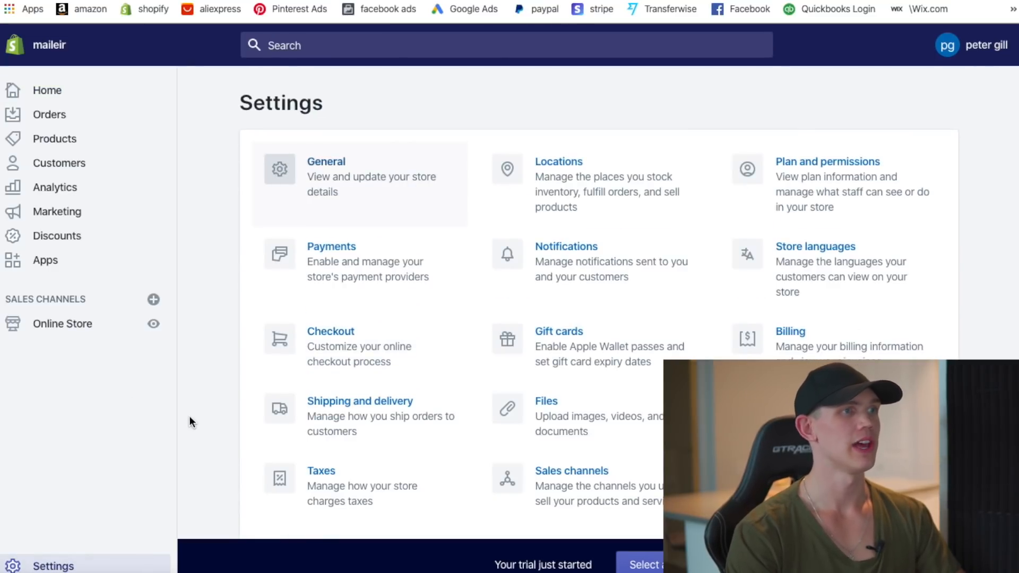
pyautogui.click(672, 305)
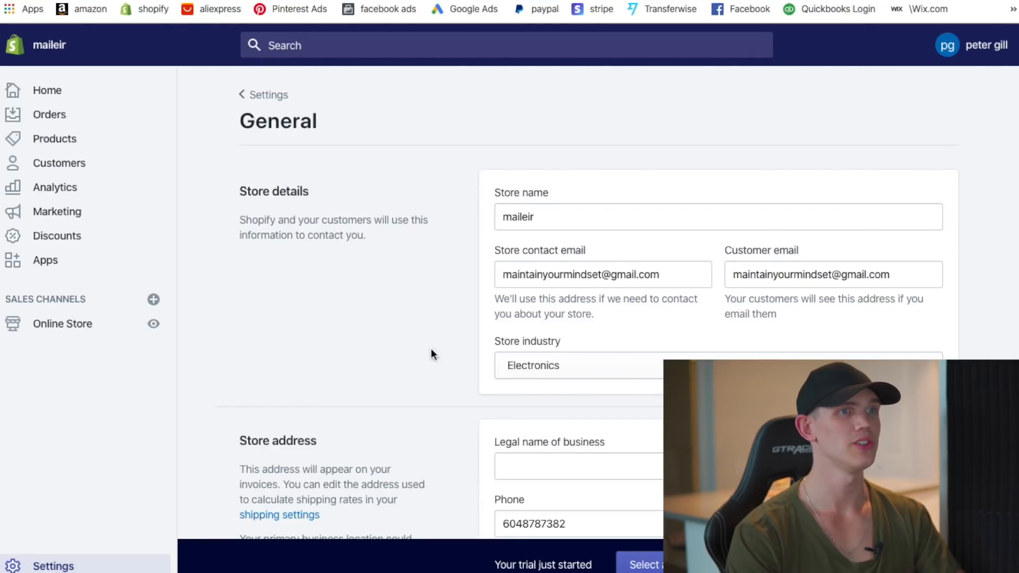
pyautogui.scroll(-3, 584, 297)
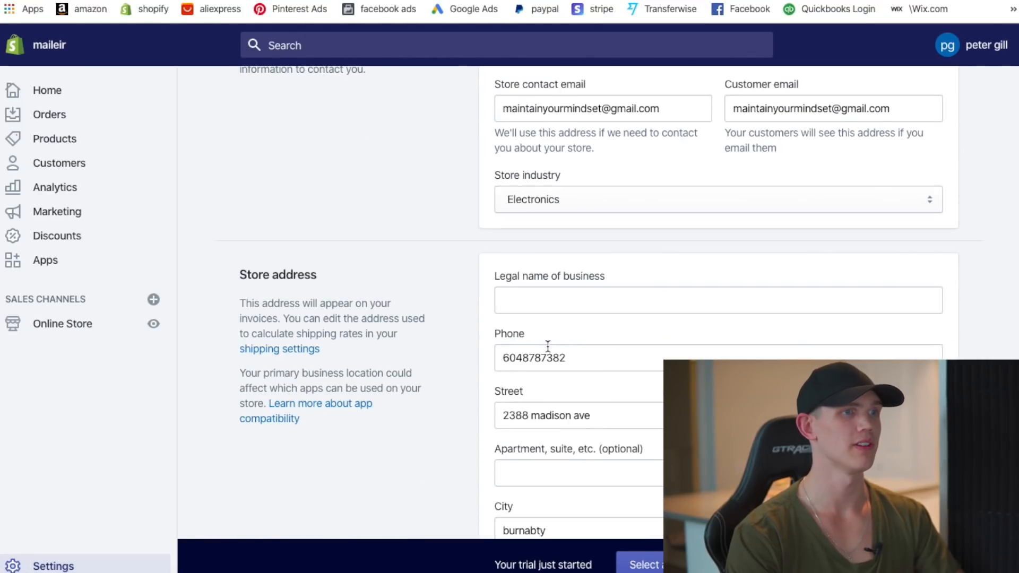
pyautogui.scroll(-1, 548, 346)
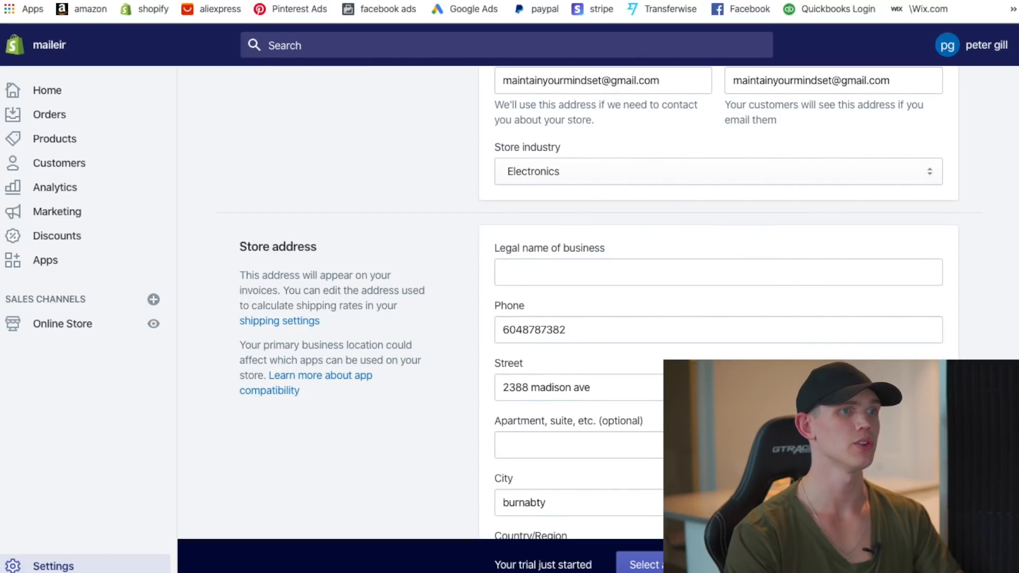
pyautogui.scroll(-6, 713, 317)
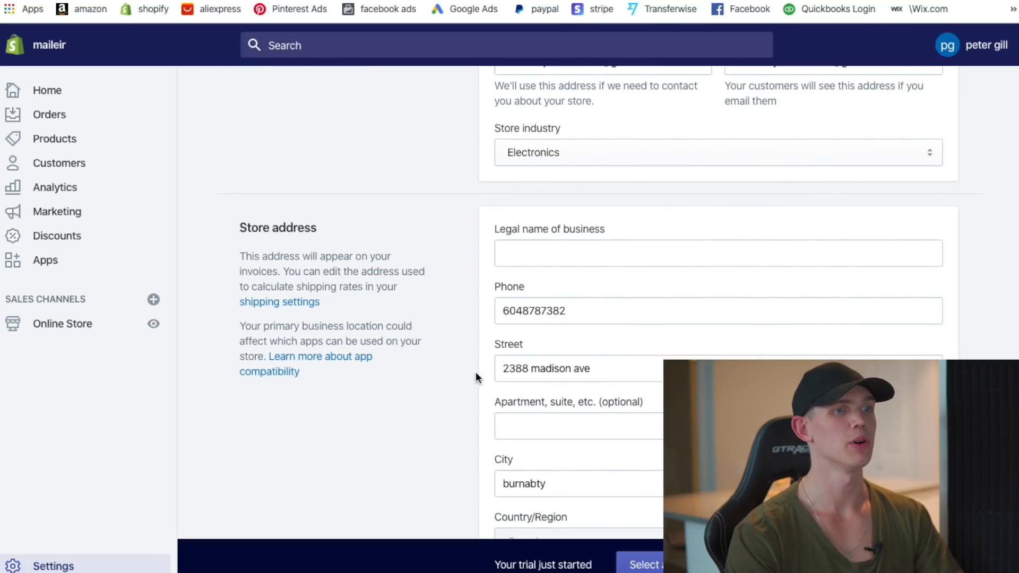
pyautogui.scroll(-9, 565, 345)
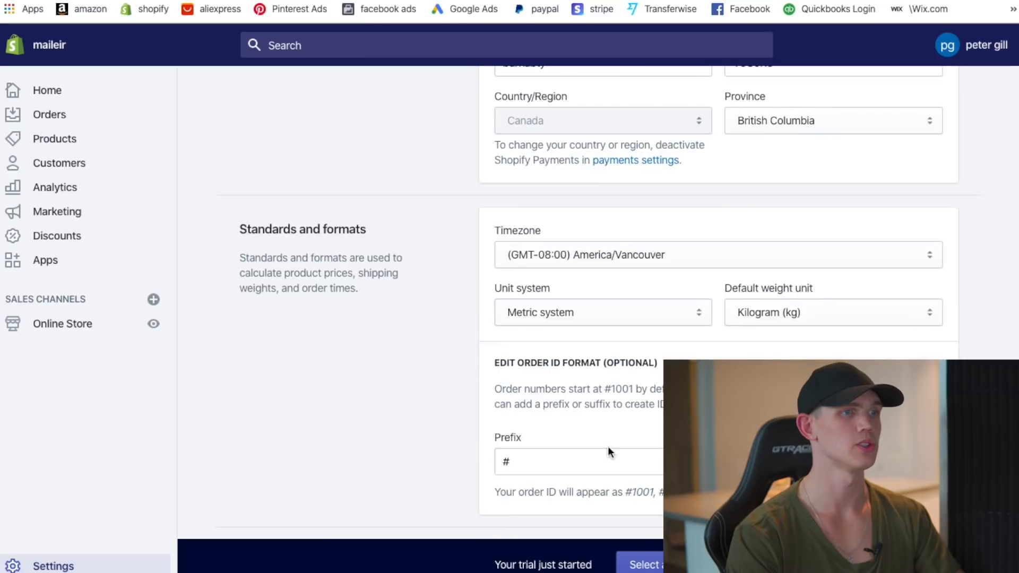
pyautogui.scroll(-8, 610, 276)
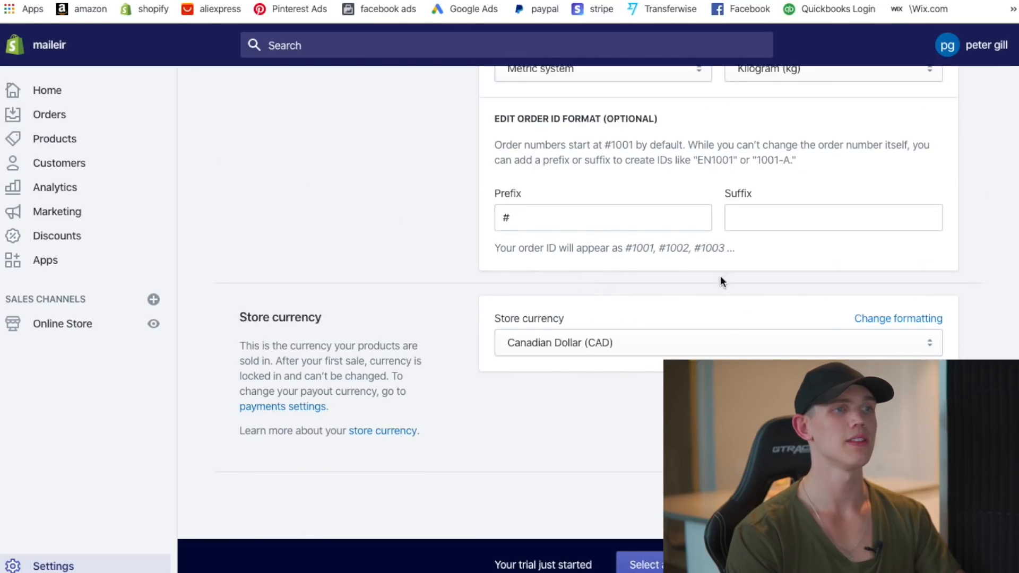
# - Change the store currency to US Dollar (USD) and save
pyautogui.click(666, 338)
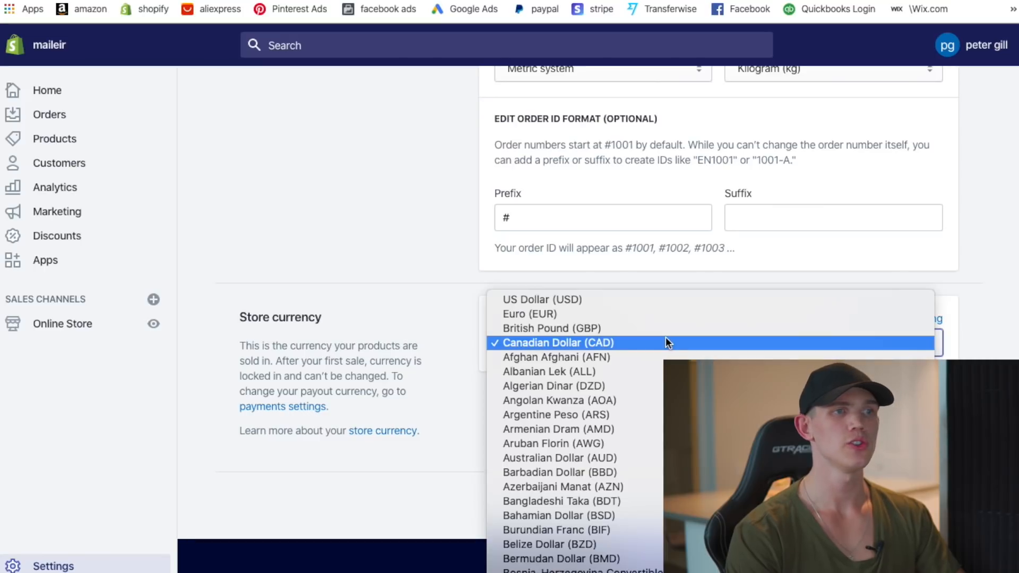
pyautogui.click(580, 299)
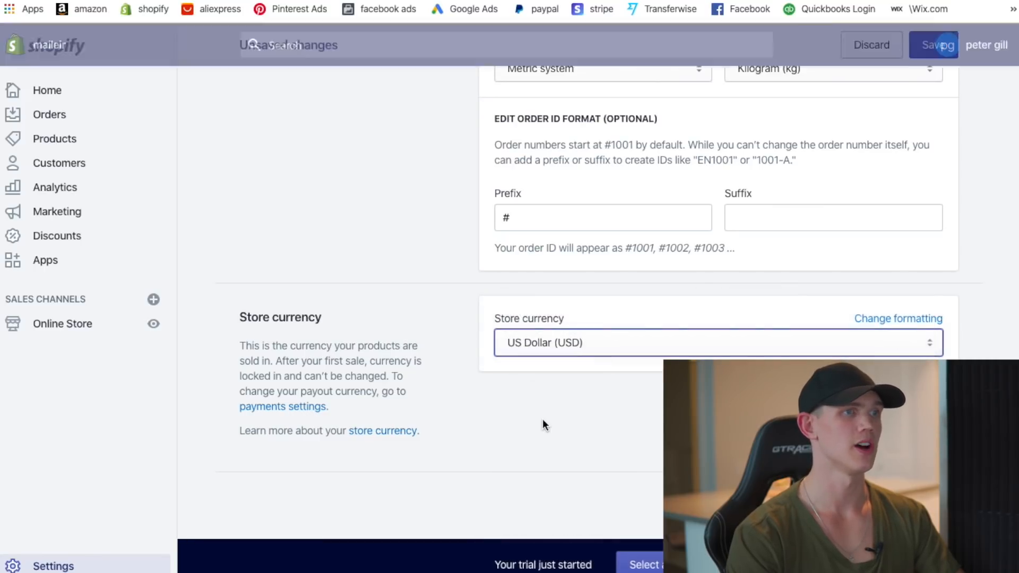
pyautogui.click(933, 44)
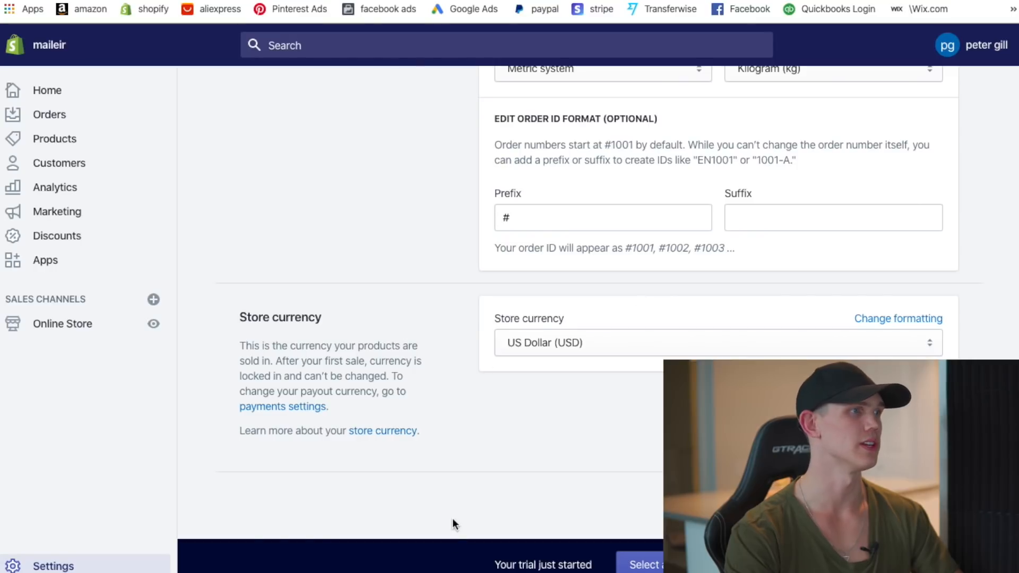
pyautogui.scroll(12, 453, 518)
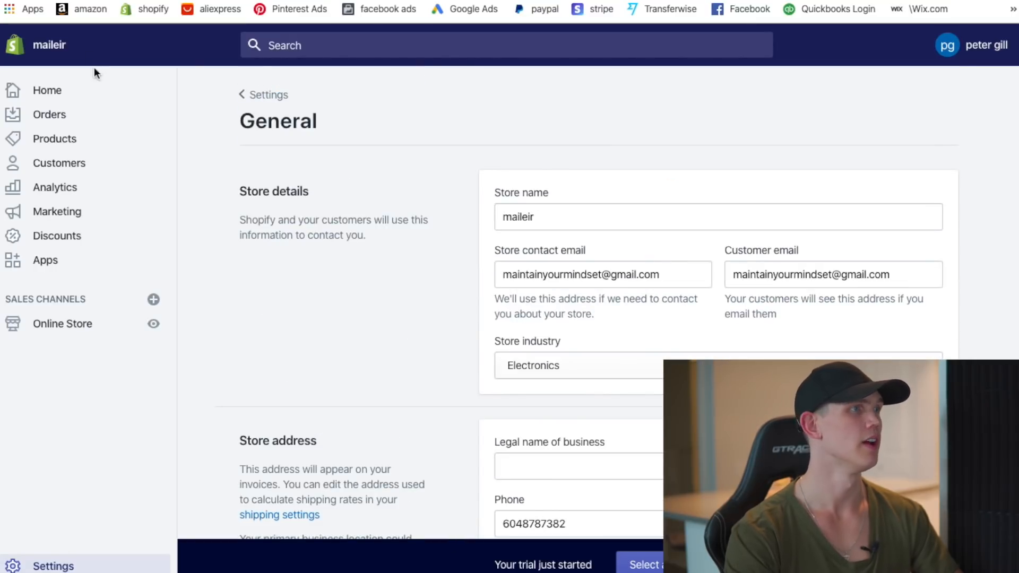
# - From Apps, search the Shopify App Store for 'dsers' and open DSers AliExpress Dropshipping
pyautogui.click(53, 95)
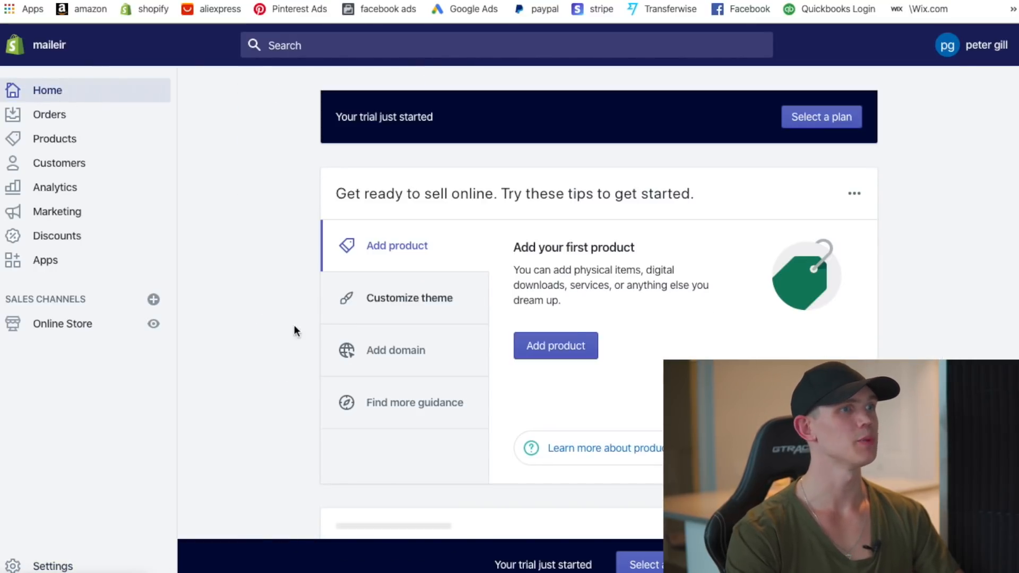
pyautogui.click(63, 266)
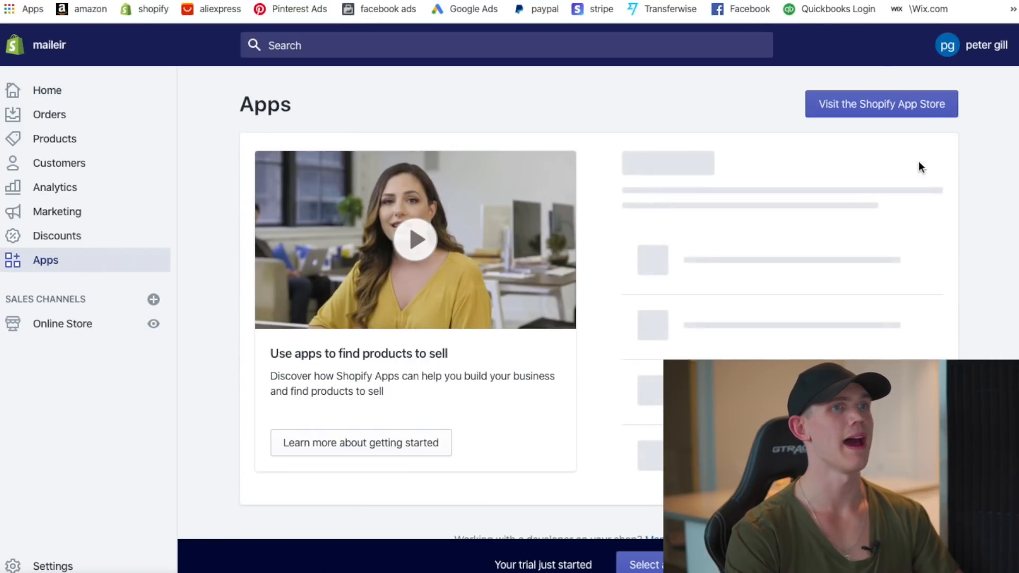
pyautogui.click(881, 104)
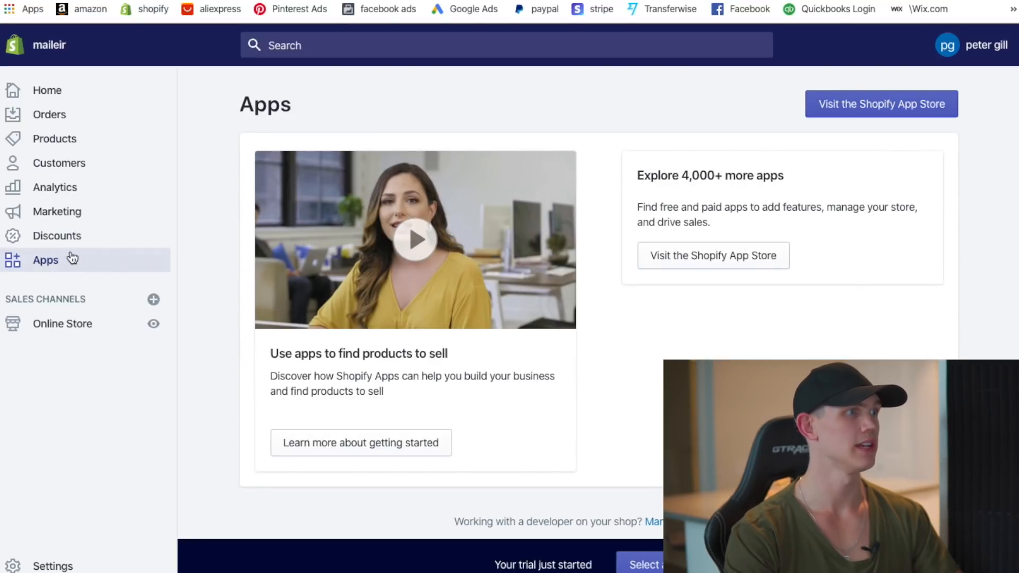
pyautogui.click(916, 114)
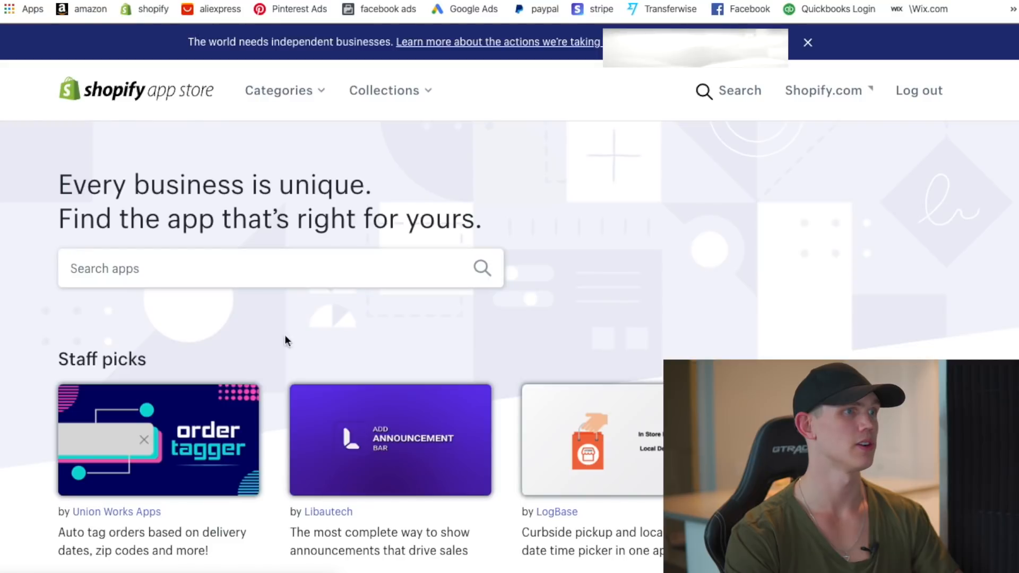
pyautogui.click(140, 268)
pyautogui.write('dsers')
pyautogui.click(140, 300)
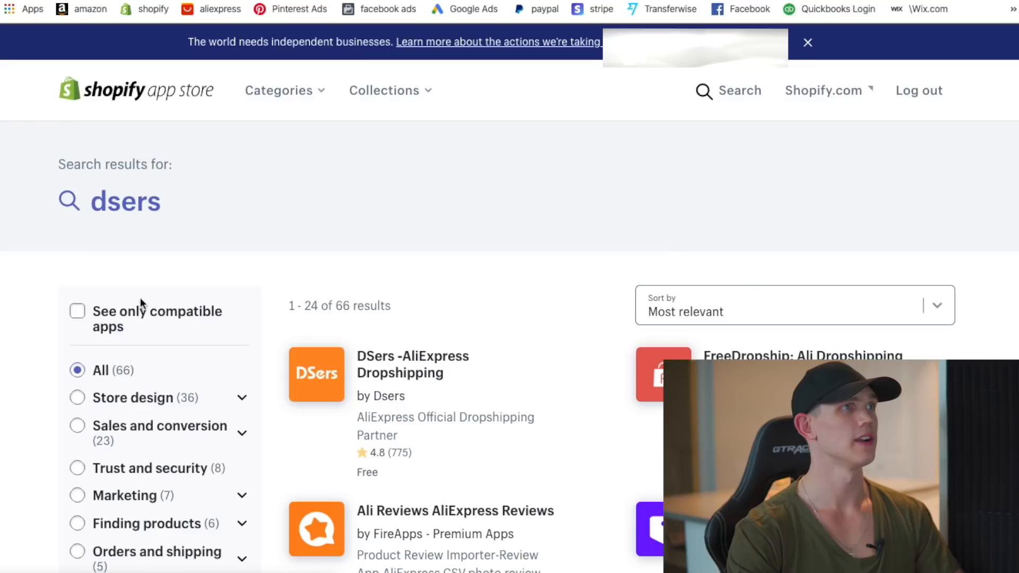
pyautogui.scroll(-2, 480, 314)
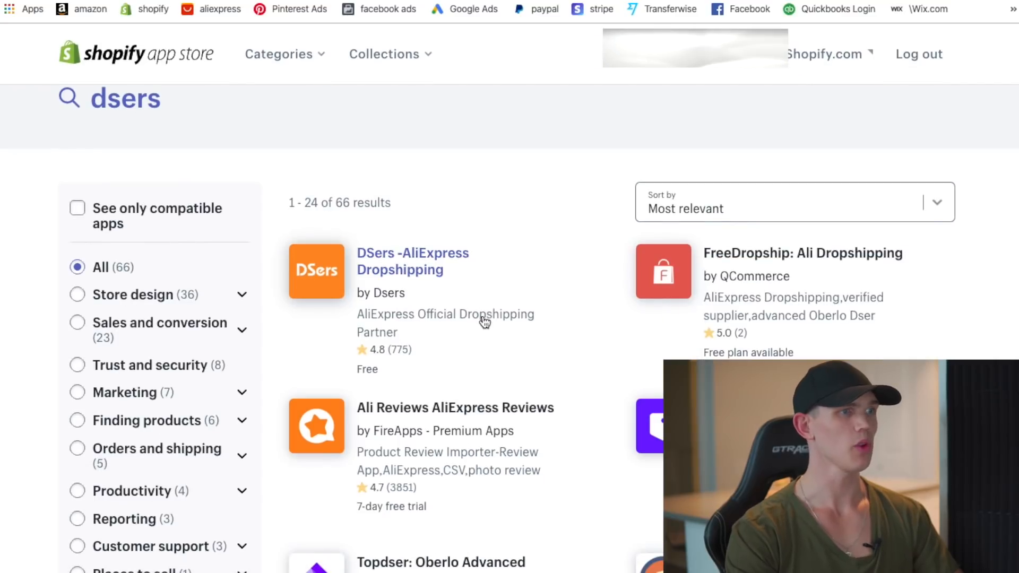
pyautogui.click(408, 272)
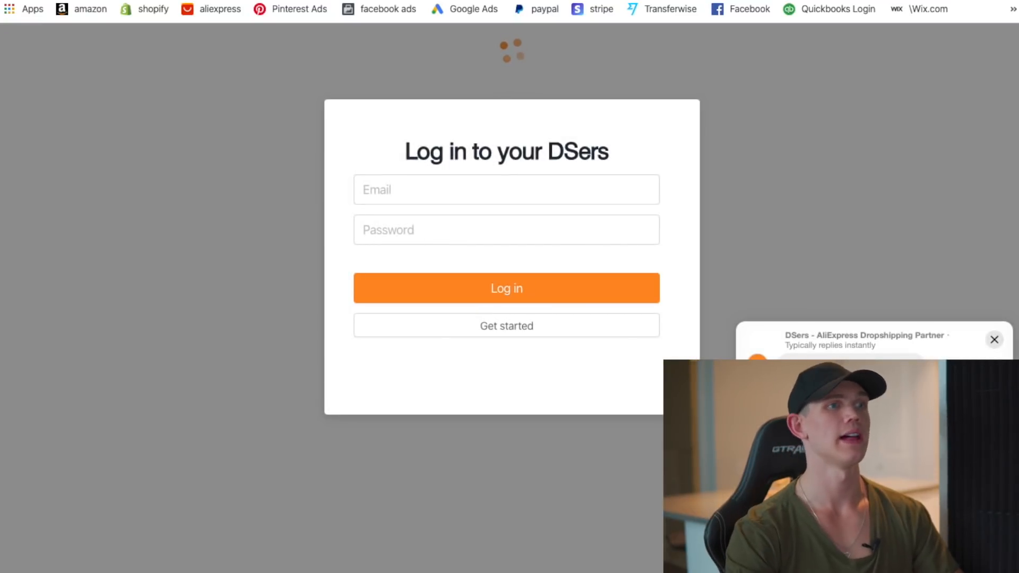
# - Close the chat popup and switch DSers from login to sign-up, starting on the e-mail field
pyautogui.click(993, 341)
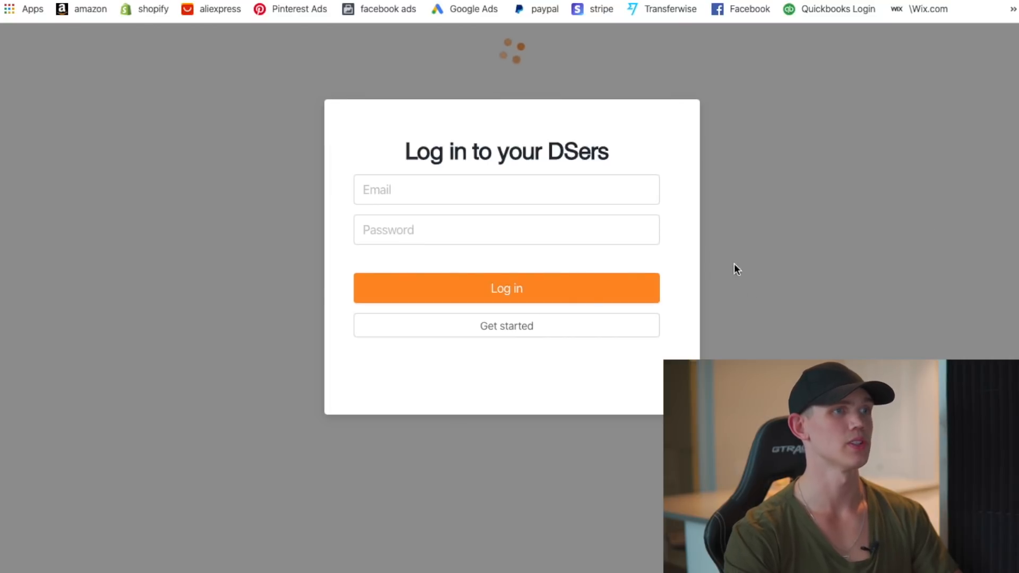
pyautogui.click(523, 223)
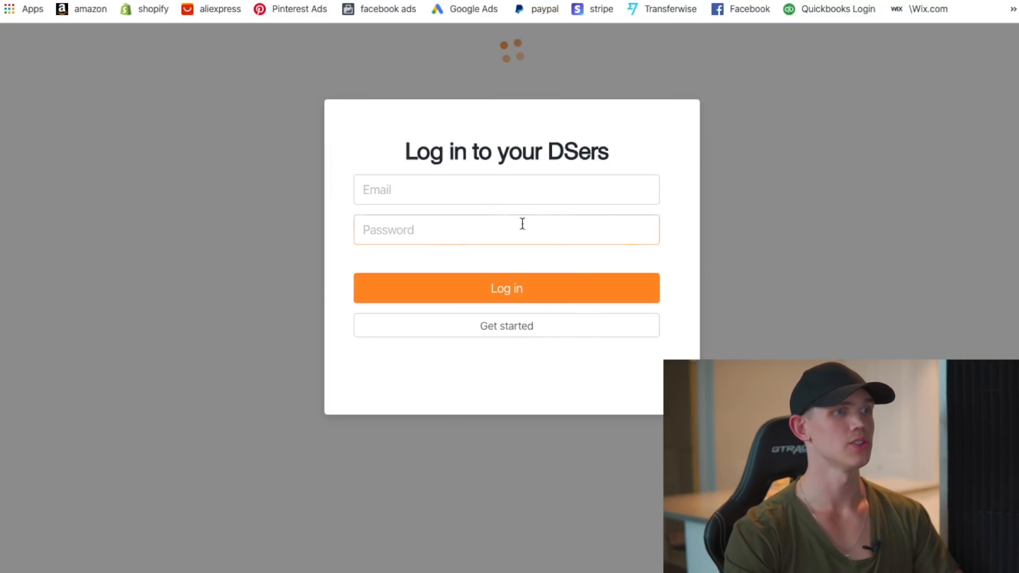
pyautogui.click(492, 329)
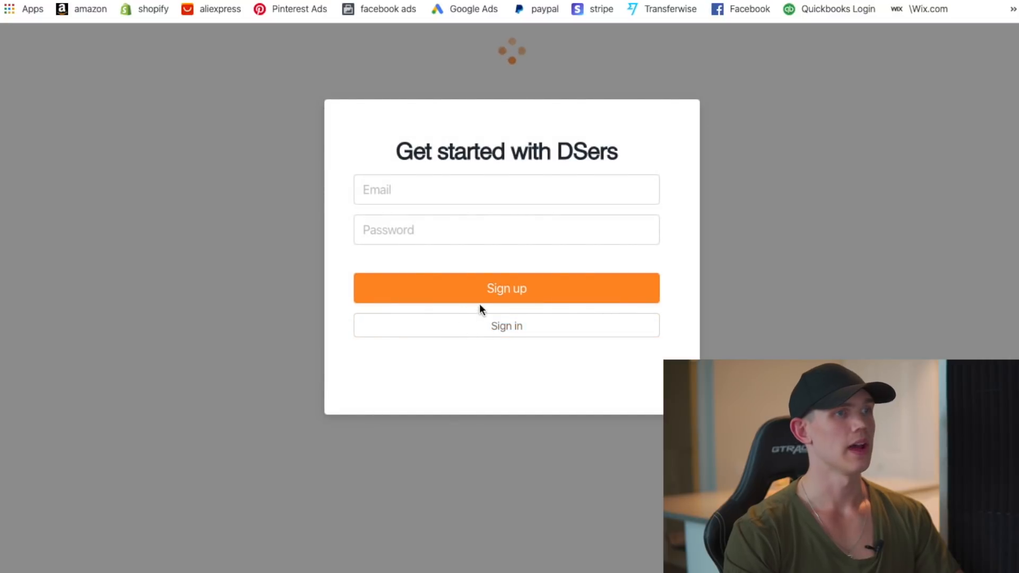
pyautogui.click(412, 189)
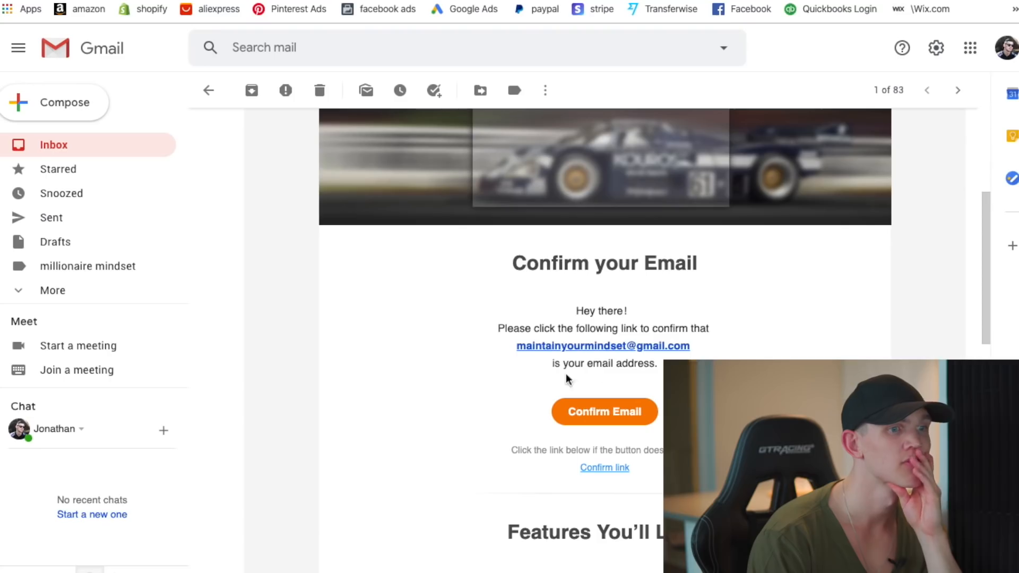
# - Confirm the new DSers account's e-mail address from the Gmail message
pyautogui.click(640, 409)
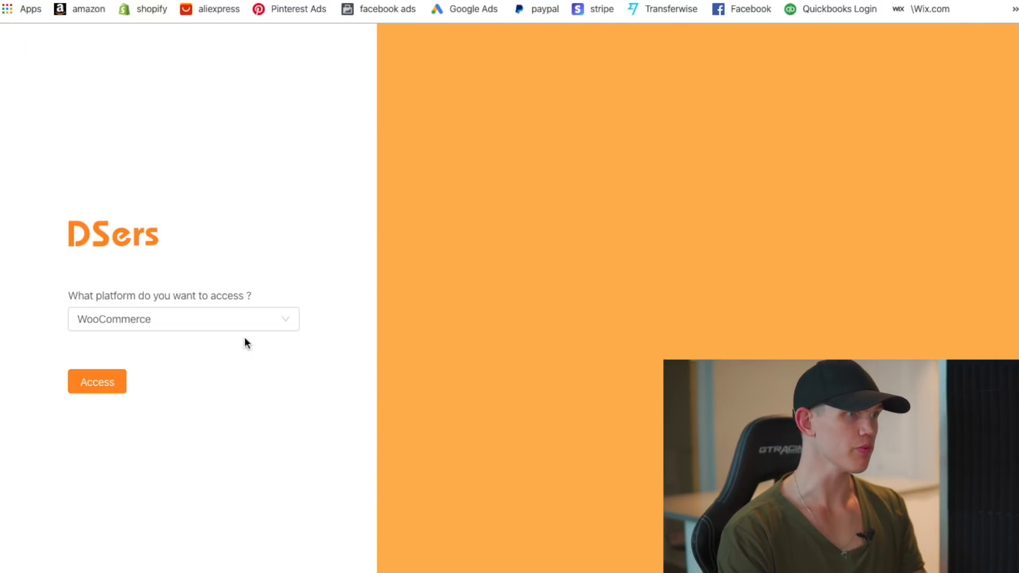
# - Select Shopify as the platform, continue, and look over the DSers pricing plans
pyautogui.click(222, 324)
pyautogui.click(152, 348)
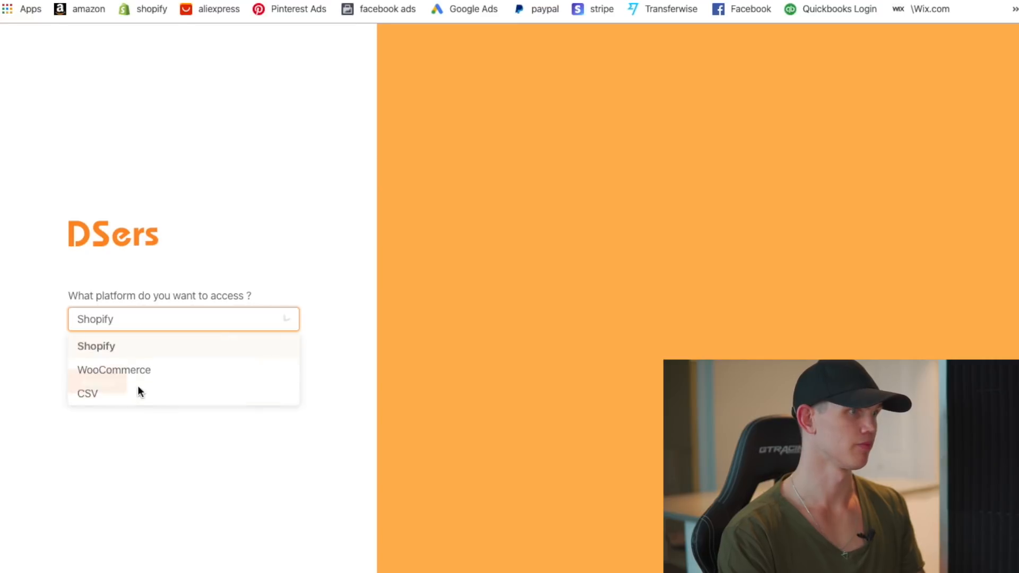
pyautogui.click(92, 382)
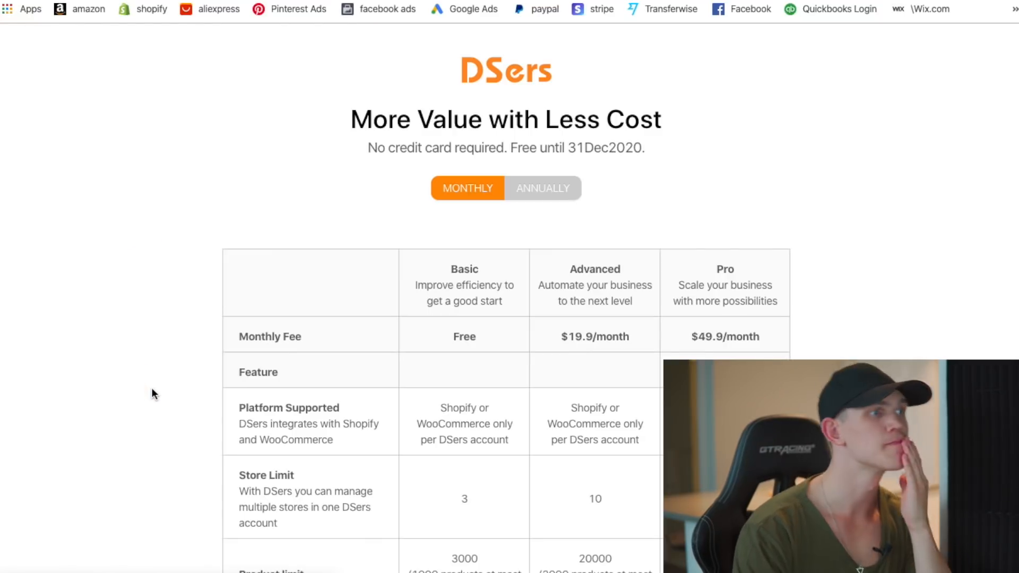
pyautogui.scroll(-1, 391, 337)
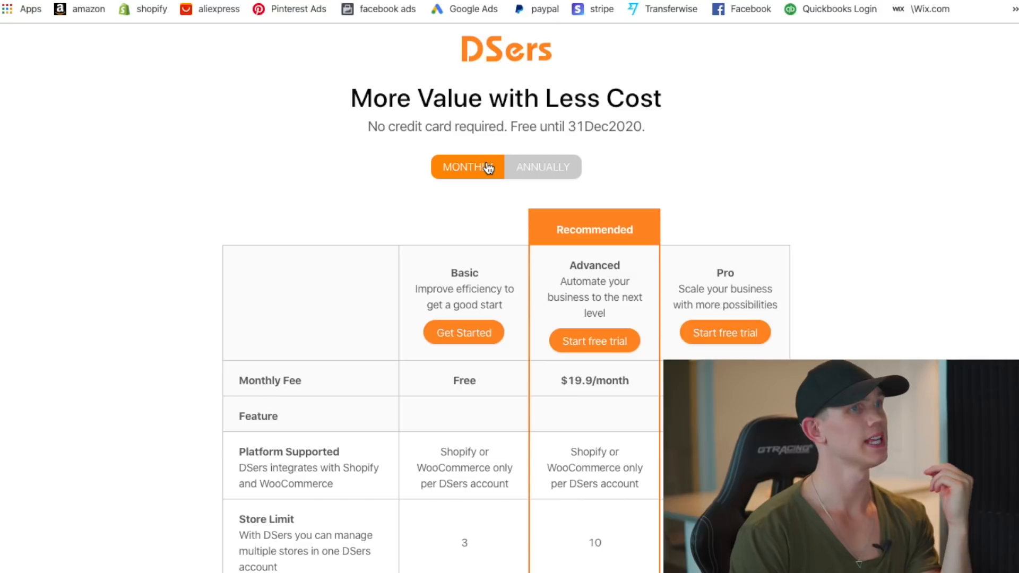
pyautogui.scroll(-1, 607, 276)
pyautogui.scroll(-1, 607, 275)
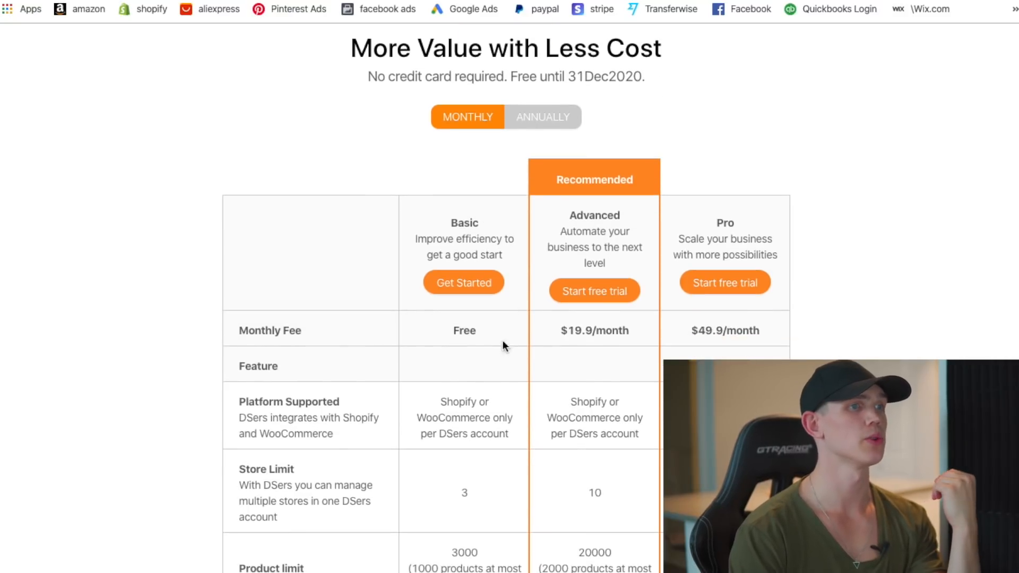
pyautogui.scroll(-1, 491, 317)
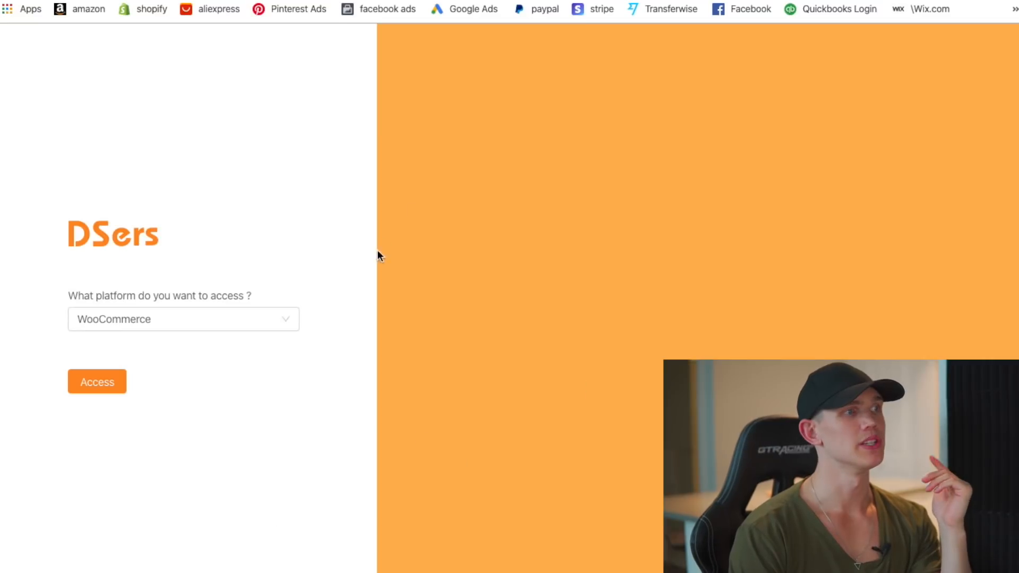
# - Reselect Shopify instead of WooCommerce and continue into DSers
pyautogui.click(179, 322)
pyautogui.click(120, 348)
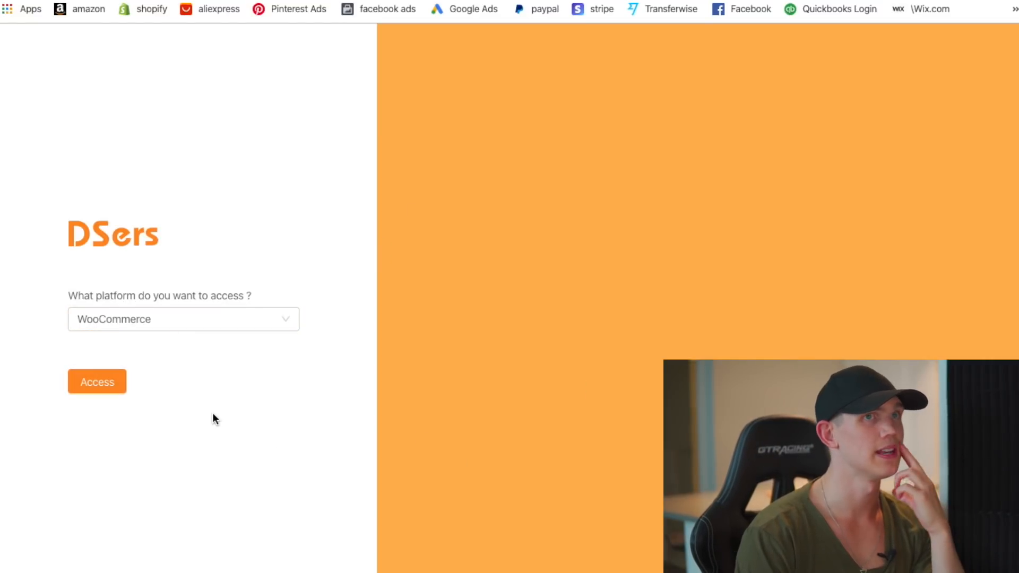
pyautogui.click(96, 386)
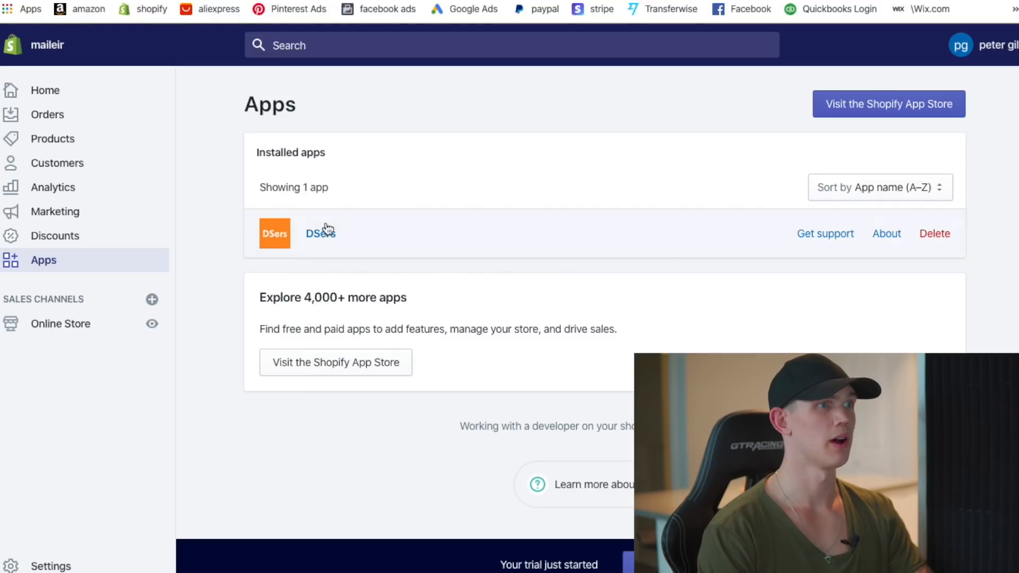
# - Launch DSers, step through the tutorial, and close the alert and settings window
pyautogui.click(323, 230)
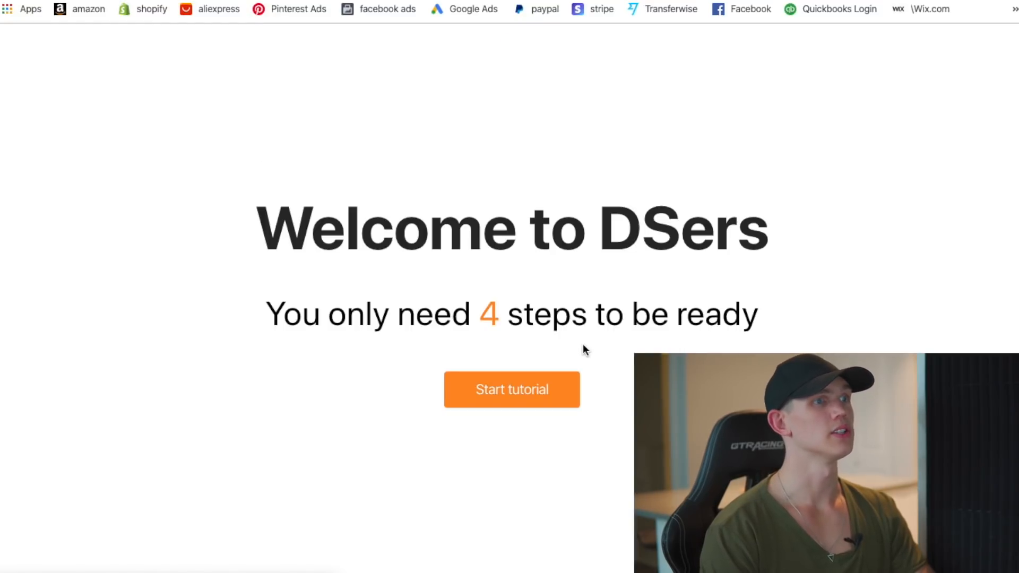
pyautogui.click(573, 406)
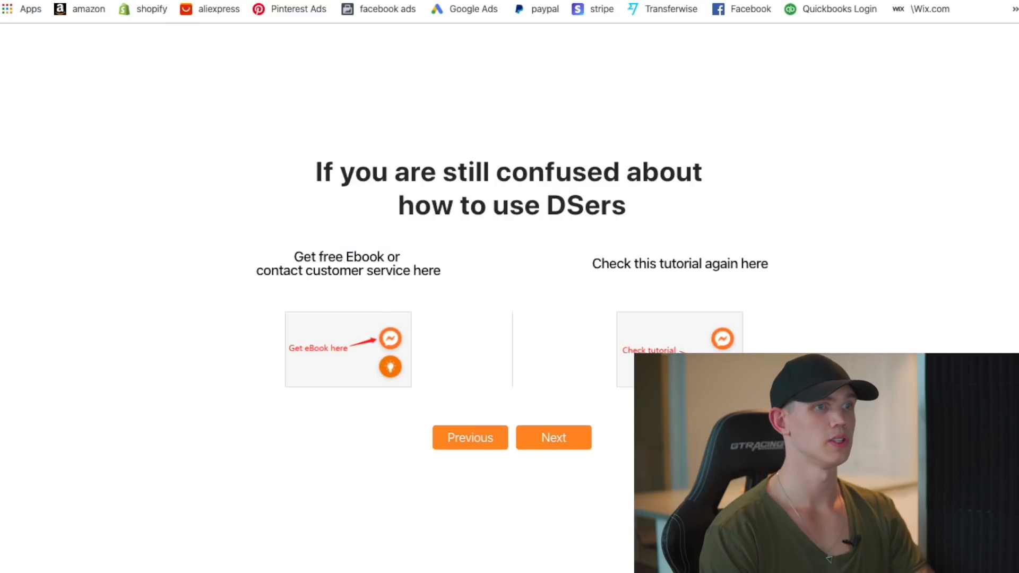
pyautogui.click(573, 444)
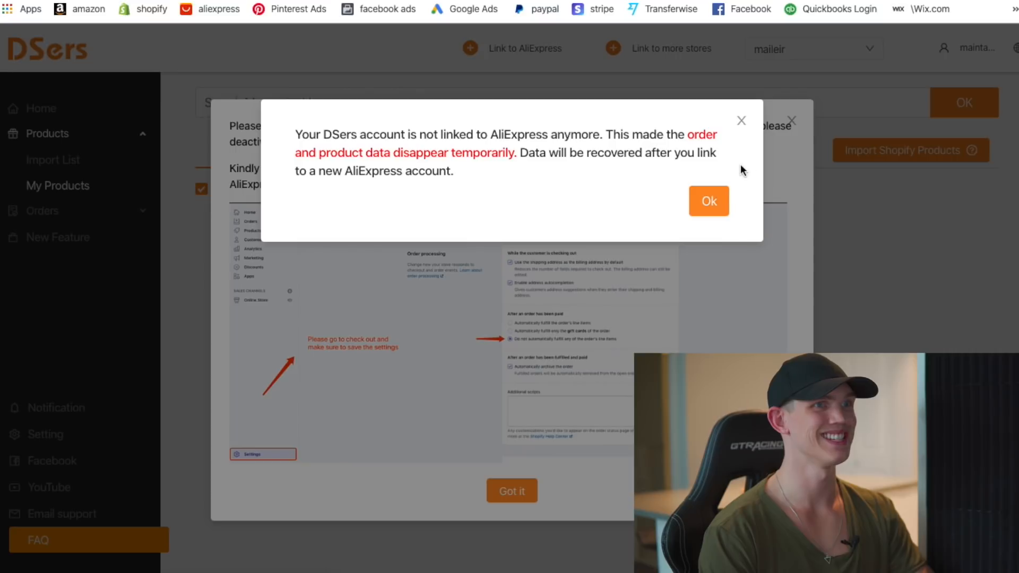
pyautogui.click(709, 205)
pyautogui.click(791, 121)
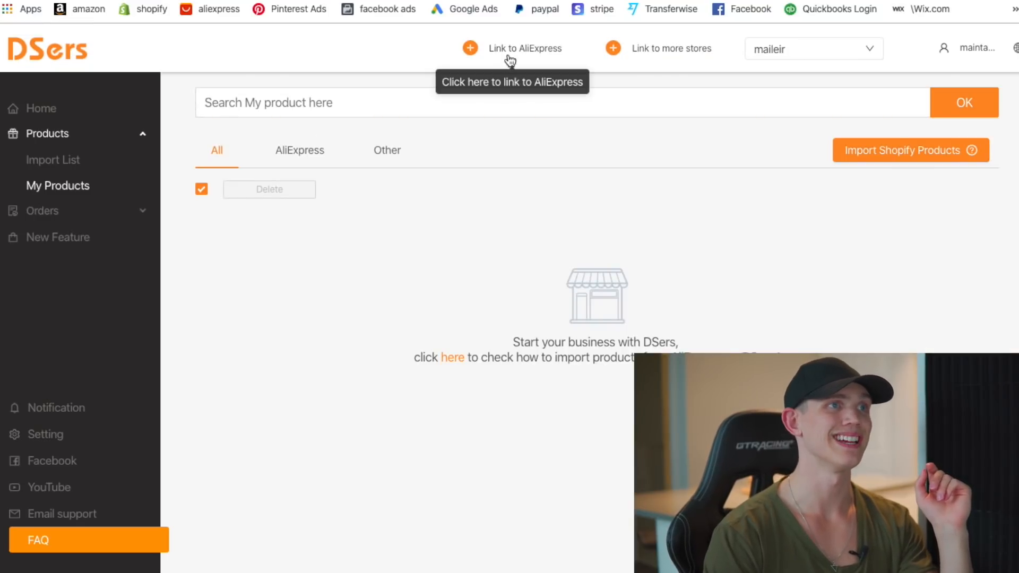
# - Try linking AliExpress, dismiss the not-linked notice, and start adding another store by domain
pyautogui.click(510, 58)
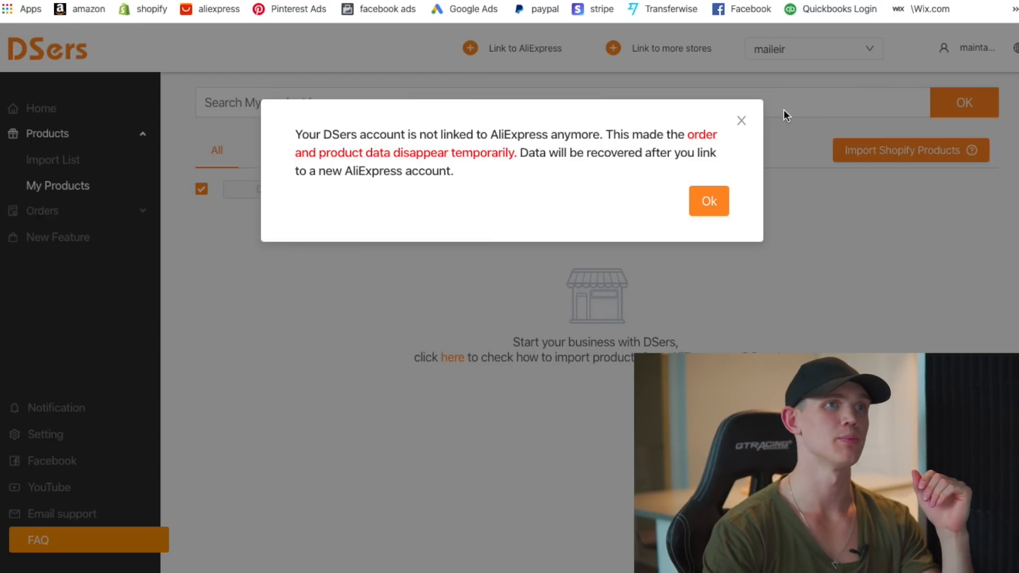
pyautogui.click(743, 122)
pyautogui.click(671, 49)
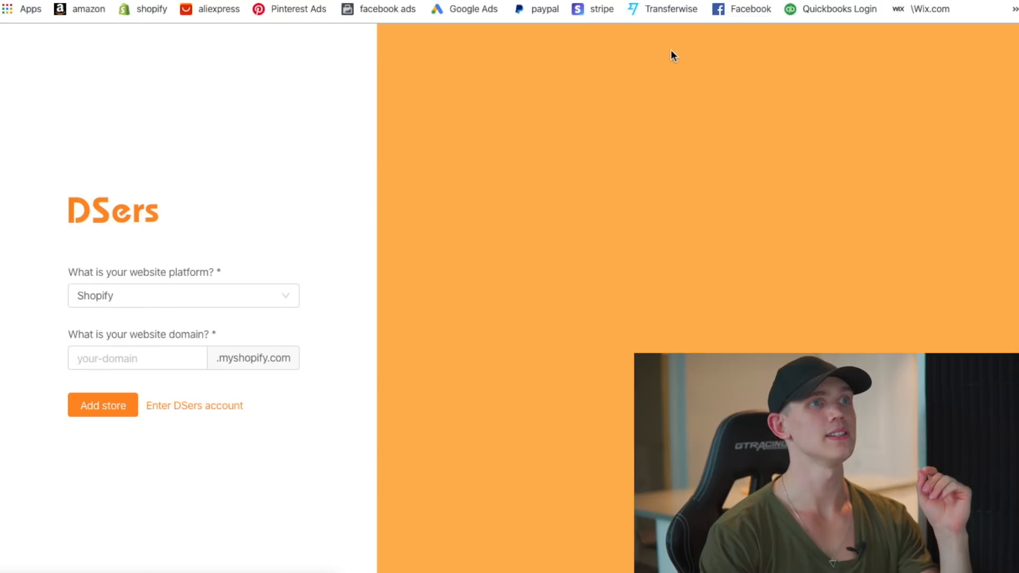
pyautogui.click(122, 359)
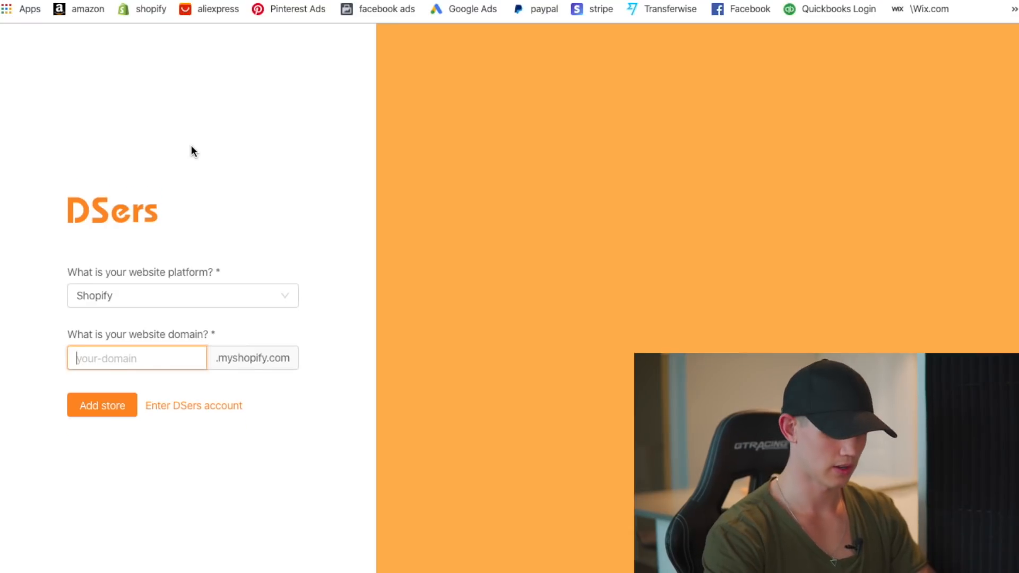
# - Paste the cat-print tote bag's AliExpress link into DSers' Import List, adding it at $5.49
pyautogui.write('mail')
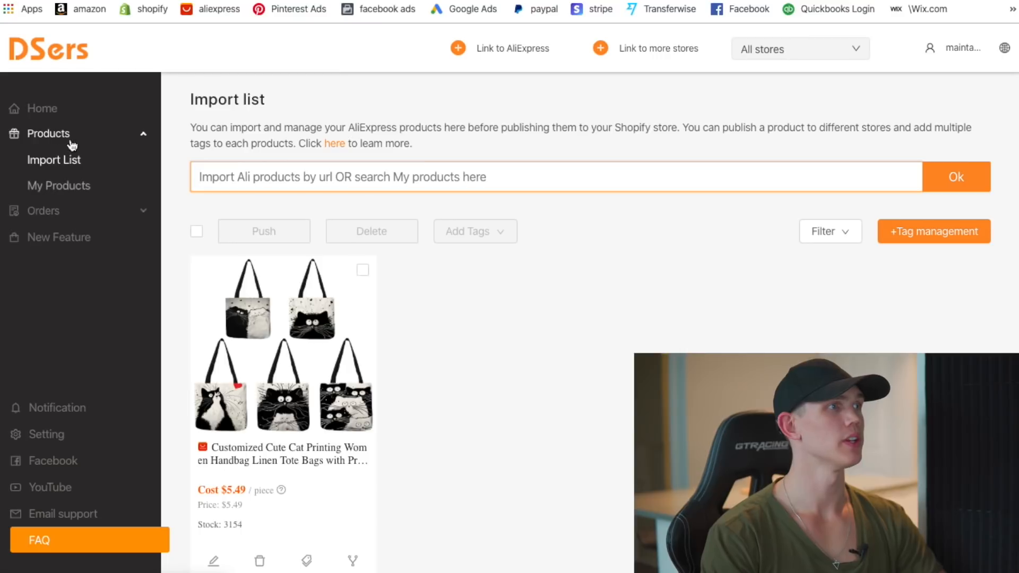
pyautogui.click(61, 143)
pyautogui.click(52, 142)
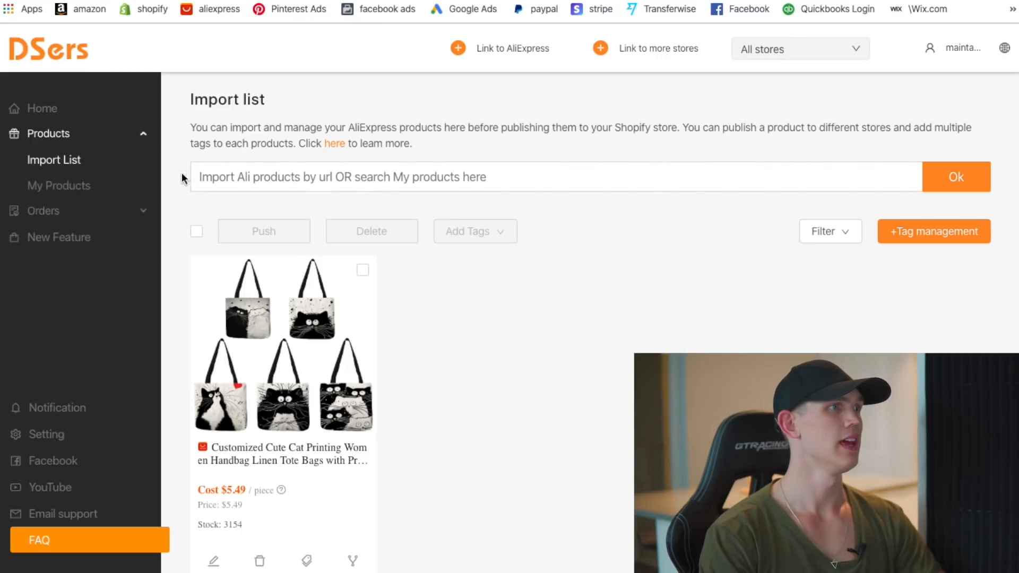
pyautogui.click(66, 162)
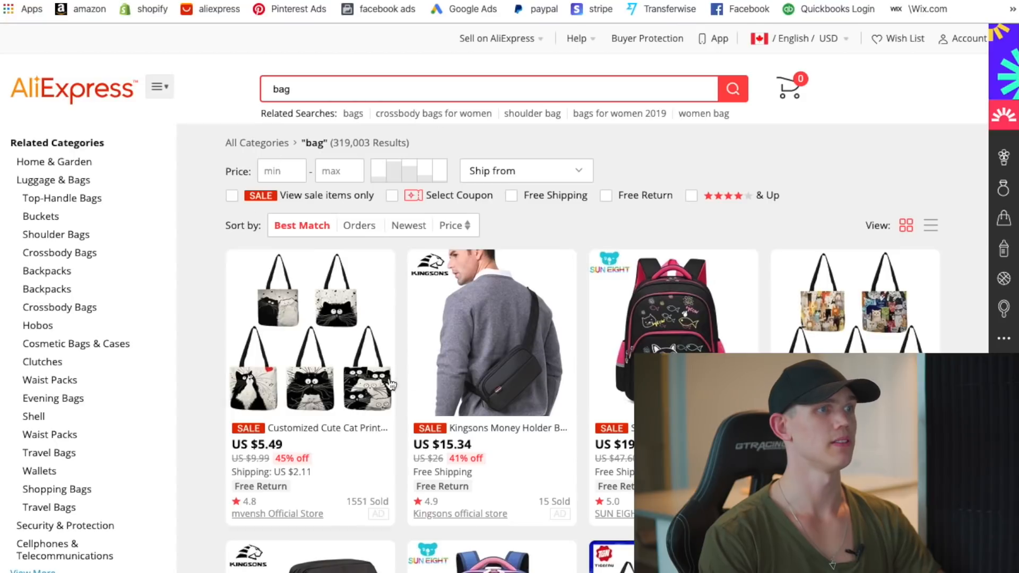
pyautogui.click(392, 385)
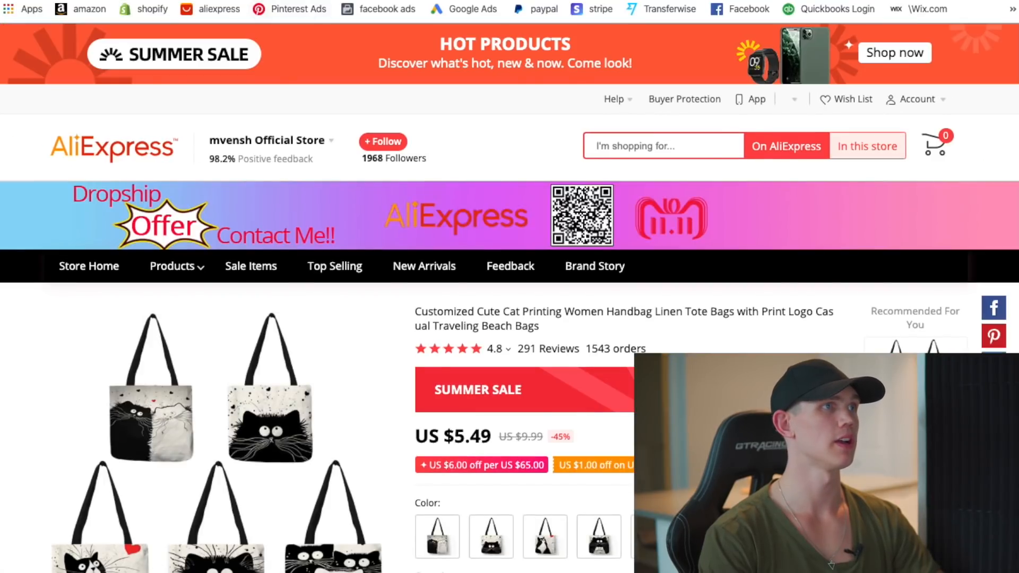
pyautogui.rightClick(260, 1)
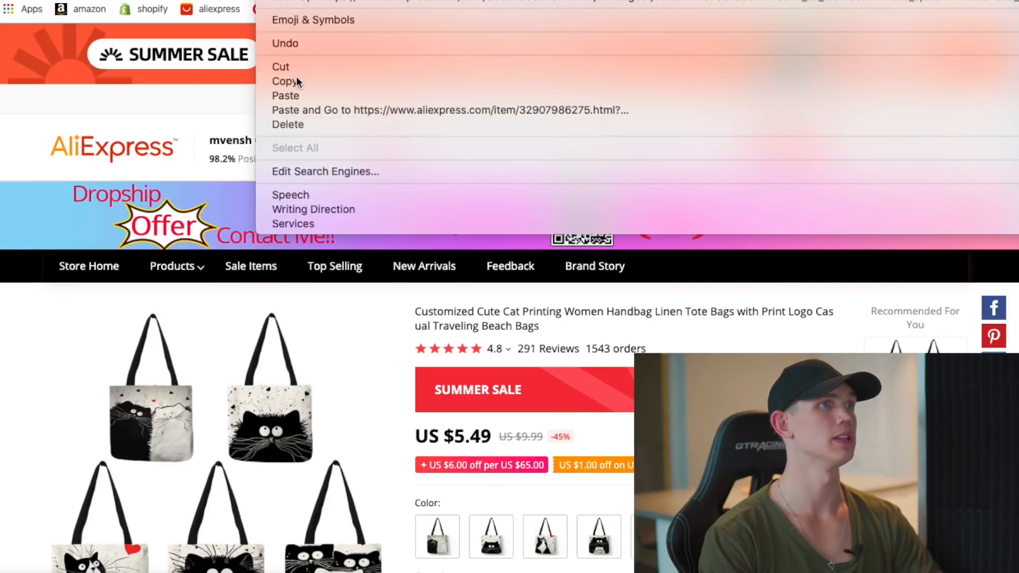
pyautogui.click(297, 79)
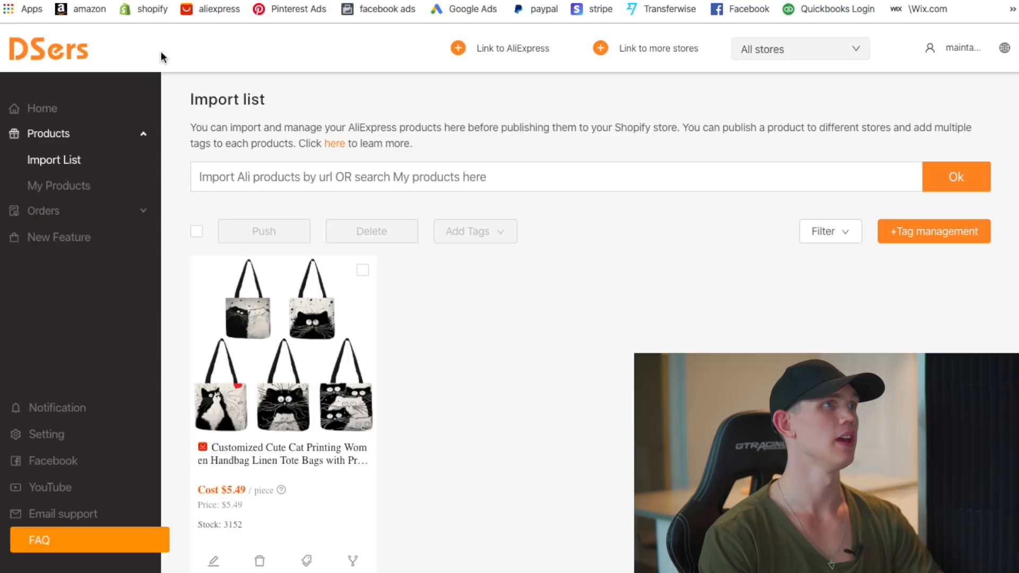
pyautogui.rightClick(331, 181)
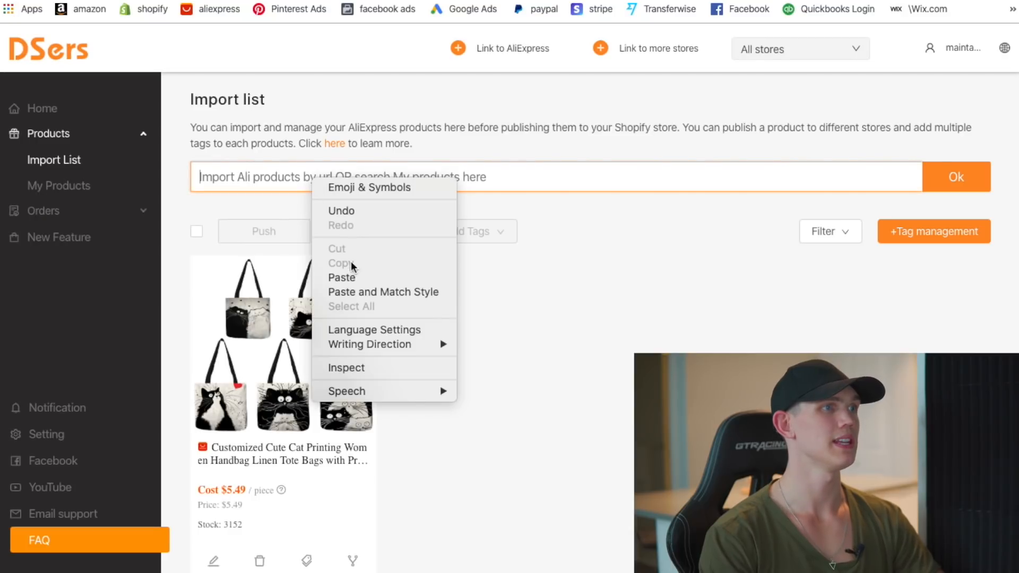
pyautogui.click(353, 275)
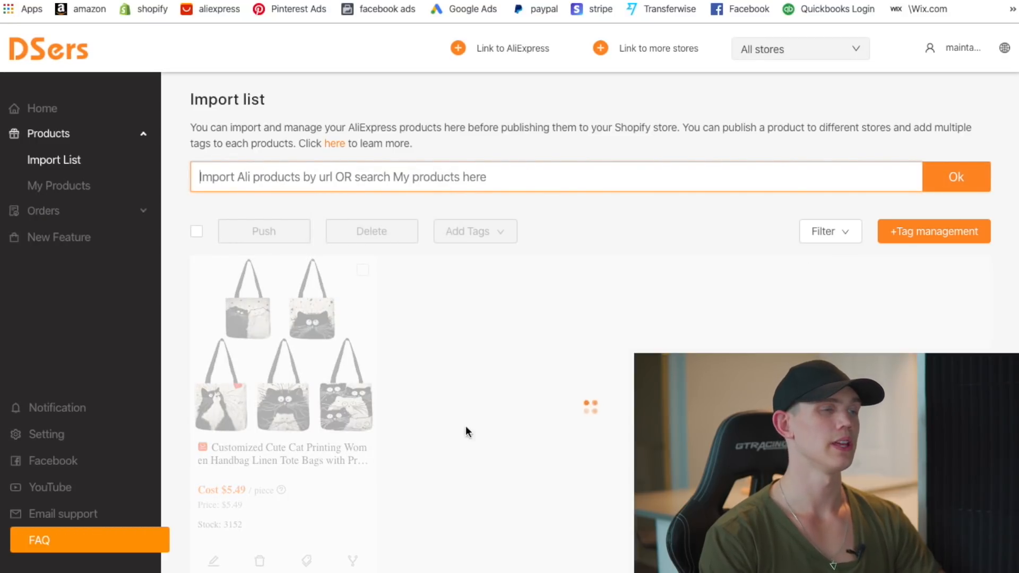
pyautogui.scroll(-2, 355, 386)
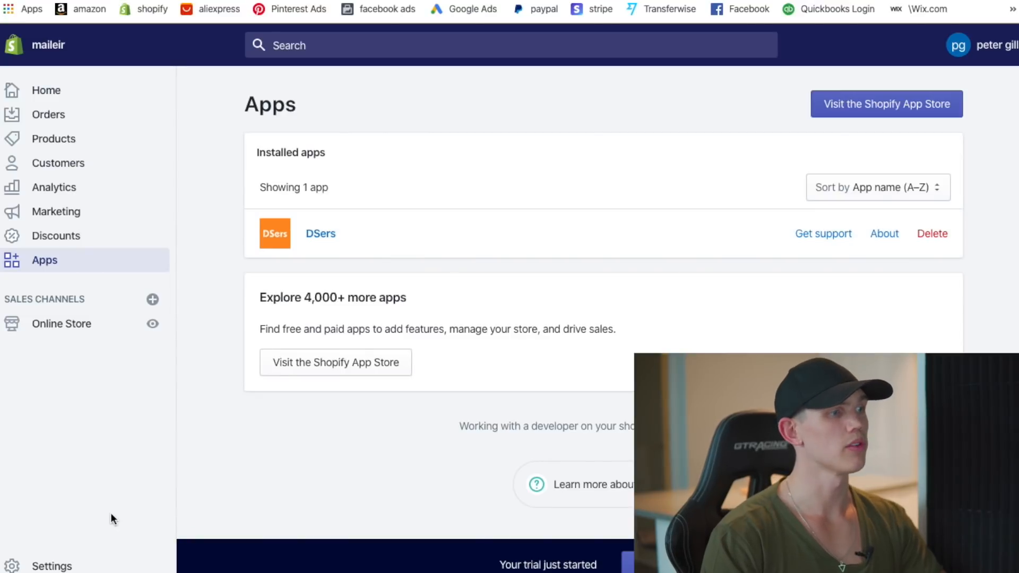
# - Create the Refund, Privacy and Terms of service policies from templates and save them
pyautogui.click(51, 566)
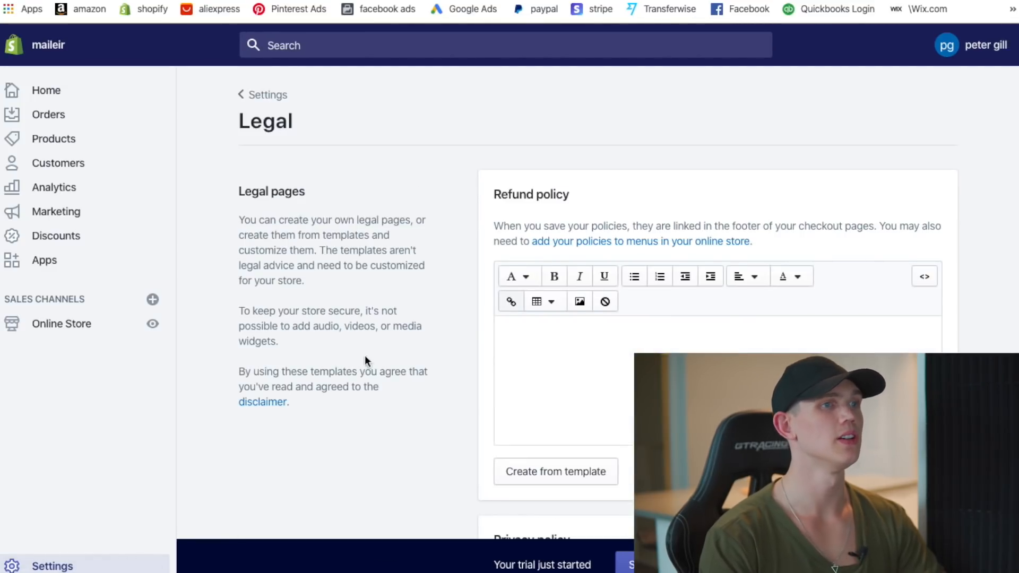
pyautogui.scroll(-2, 414, 361)
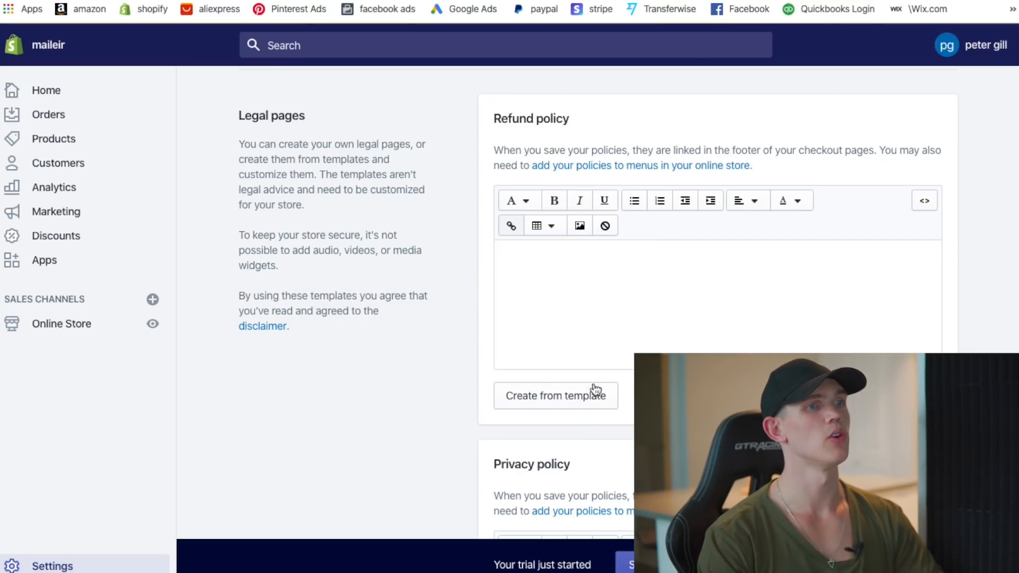
pyautogui.click(600, 393)
pyautogui.scroll(-3, 637, 348)
pyautogui.scroll(-10, 638, 349)
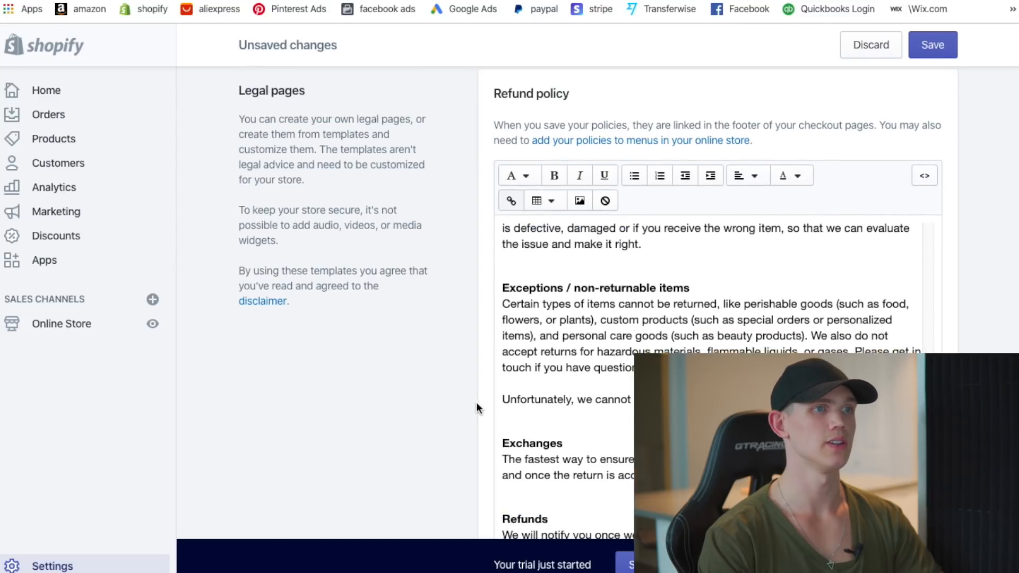
pyautogui.scroll(-2, 544, 225)
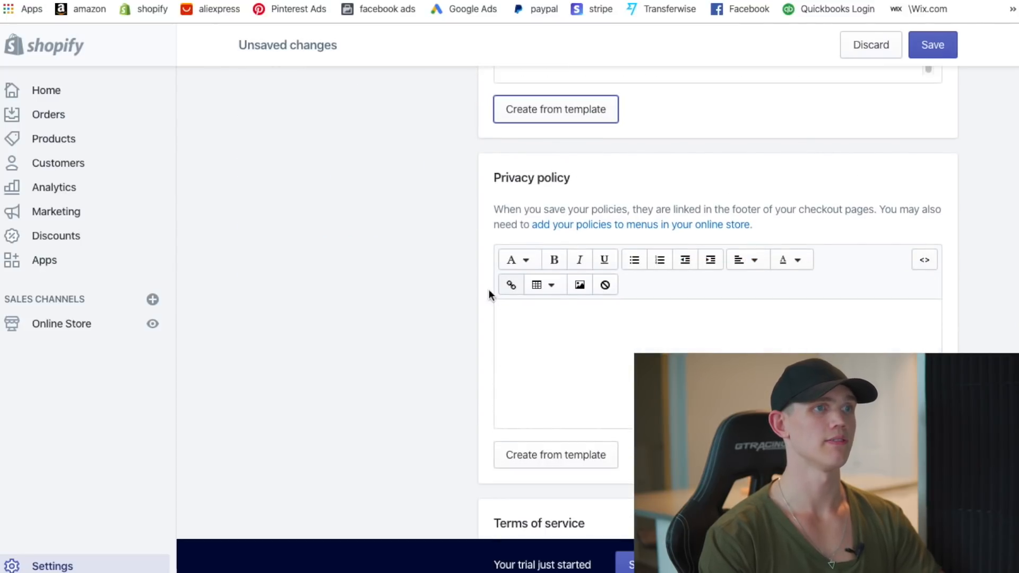
pyautogui.click(542, 451)
pyautogui.scroll(-5, 536, 403)
pyautogui.scroll(-6, 583, 400)
pyautogui.click(566, 302)
pyautogui.click(945, 46)
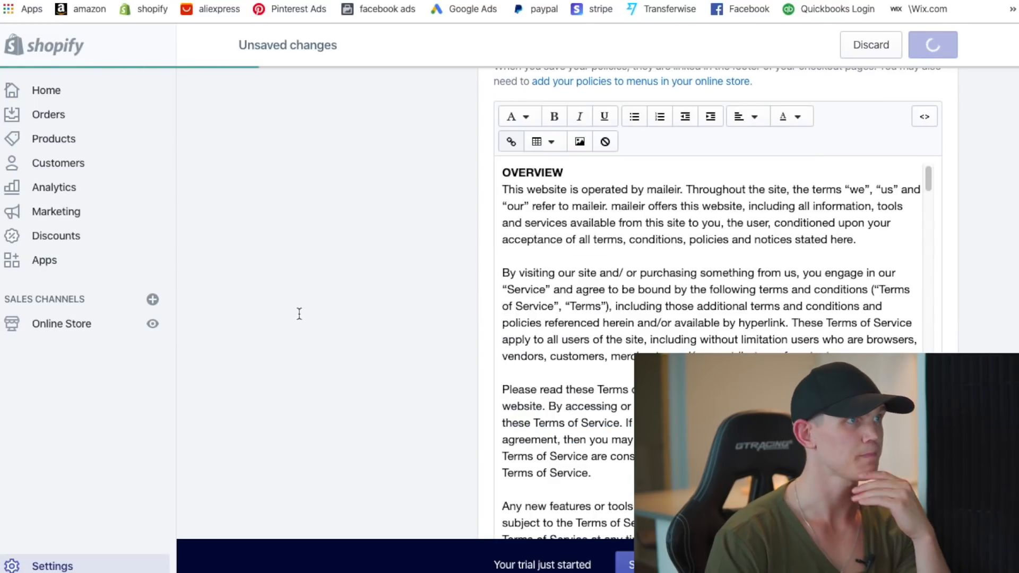
# - Select the full refund policy text and open Online Store in a new tab
pyautogui.scroll(6, 410, 367)
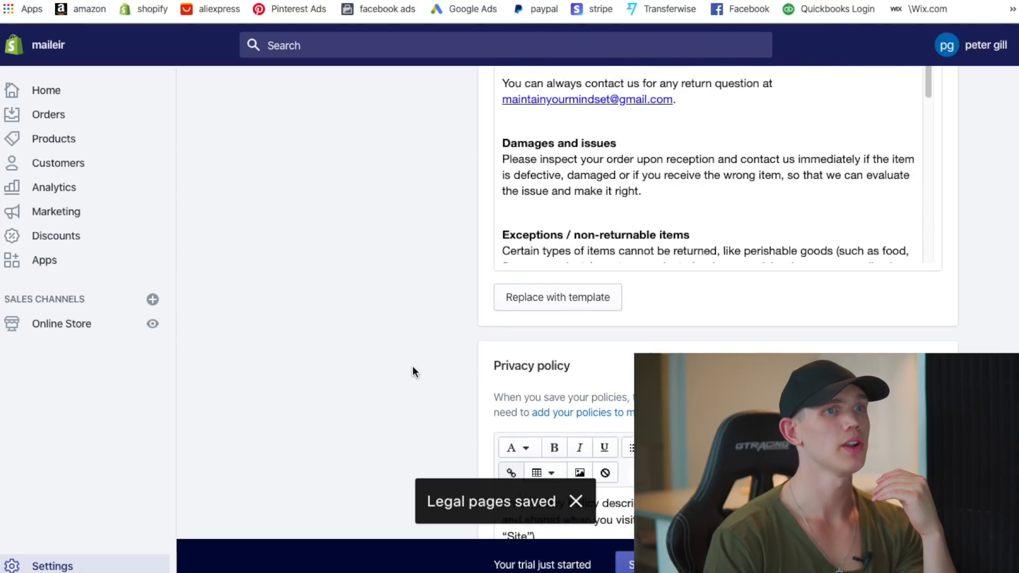
pyautogui.scroll(7, 413, 366)
pyautogui.scroll(1, 622, 301)
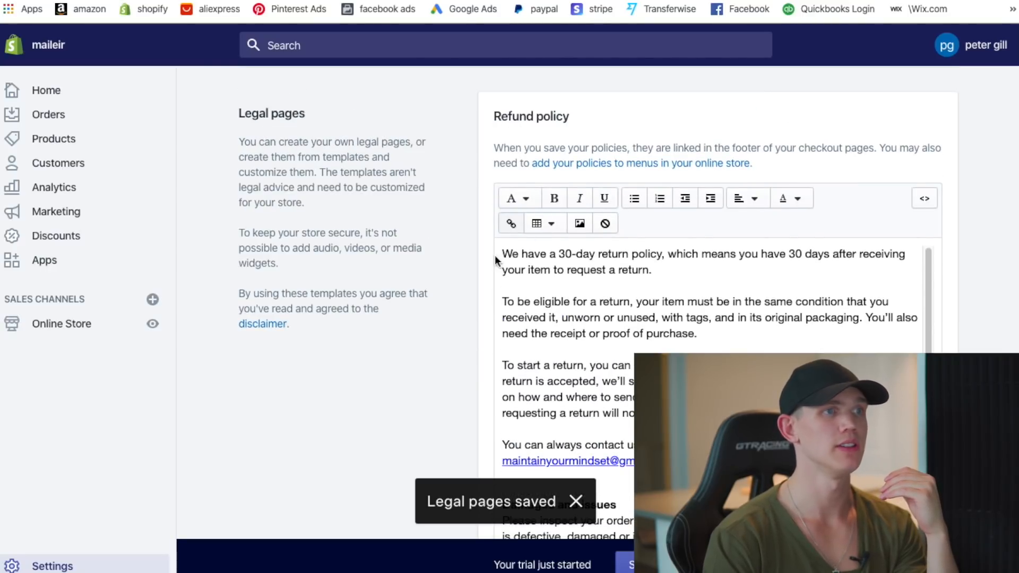
pyautogui.moveTo(697, 329); pyautogui.dragTo(584, 531)
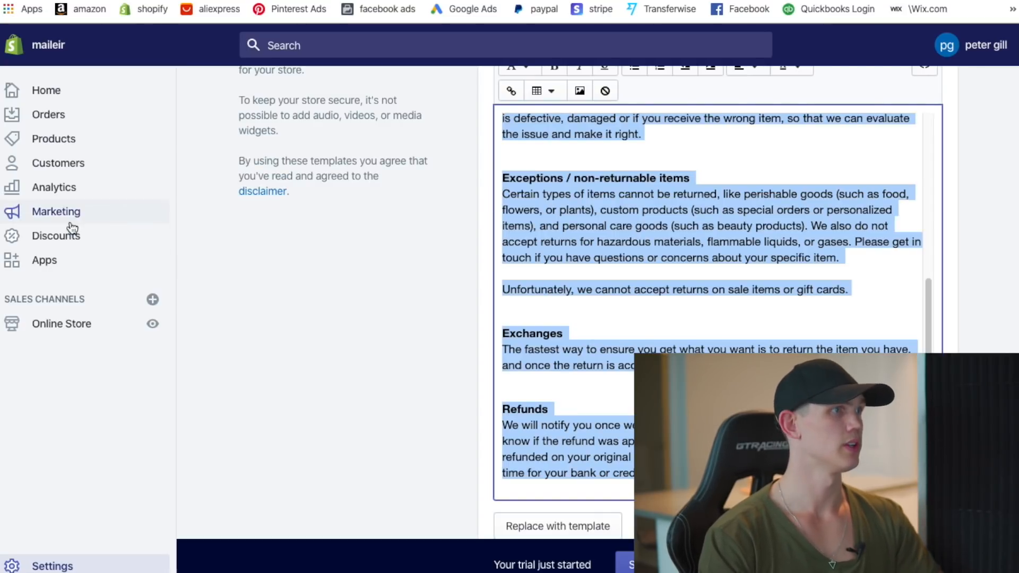
pyautogui.rightClick(77, 333)
pyautogui.click(110, 336)
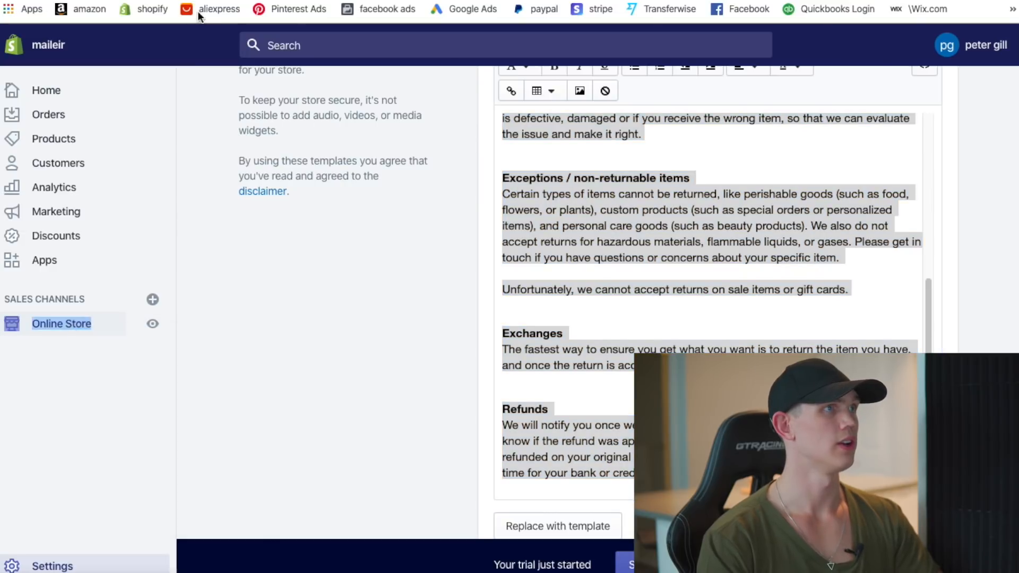
pyautogui.hotkey('ctrl', 'Tab')
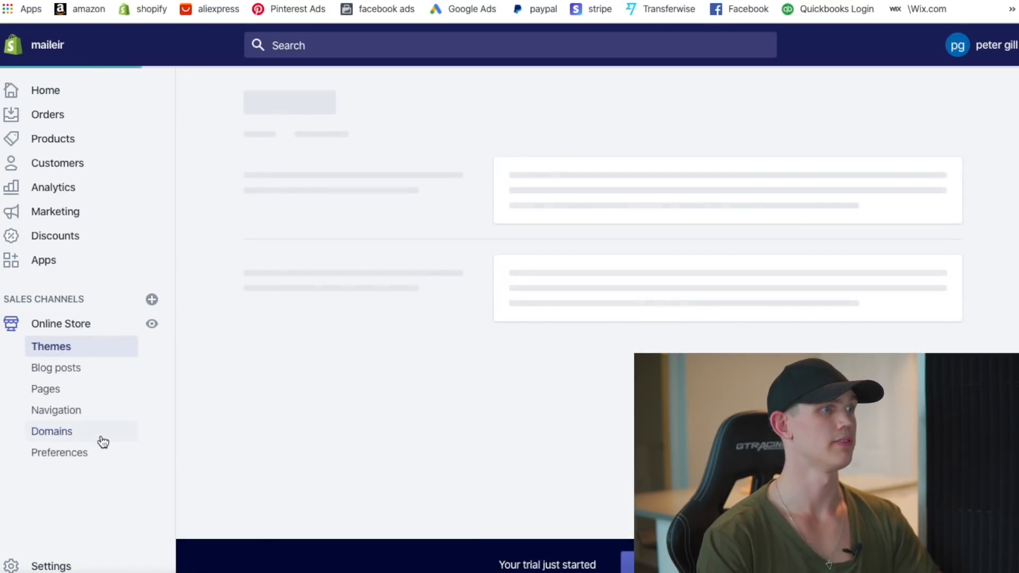
# - Open the Online Store Pages list and start a new page
pyautogui.click(45, 392)
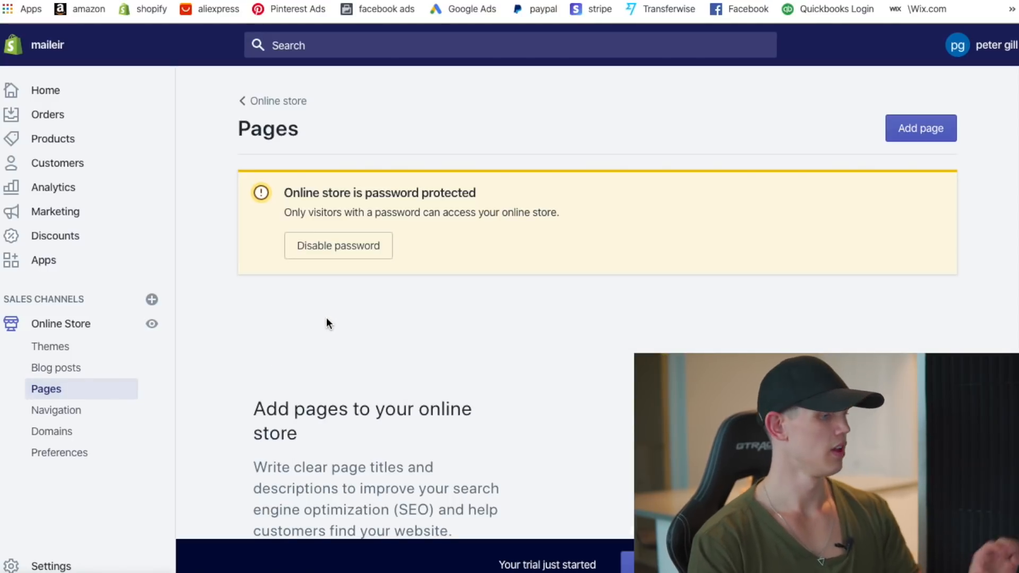
pyautogui.scroll(-2, 573, 304)
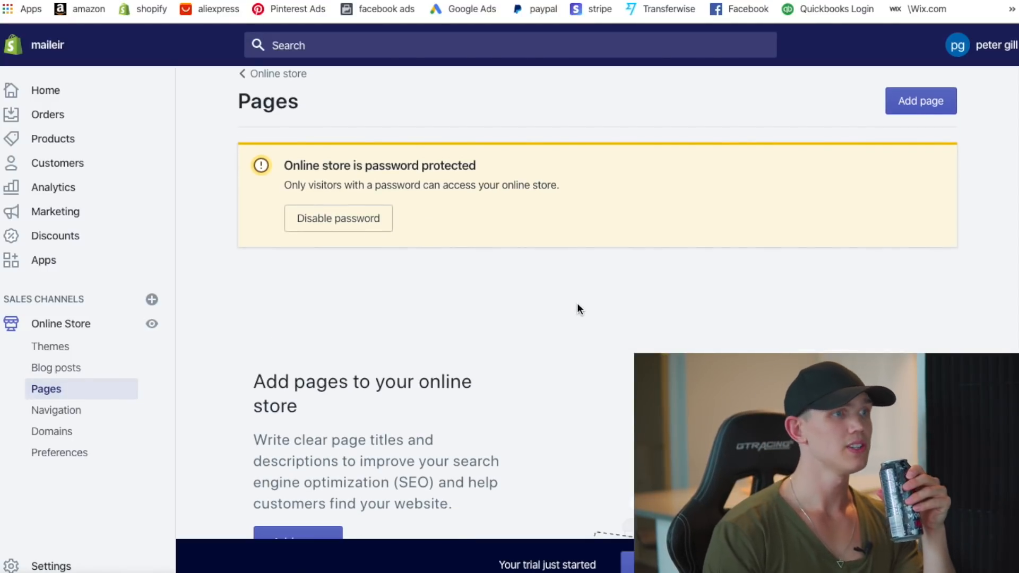
pyautogui.click(302, 494)
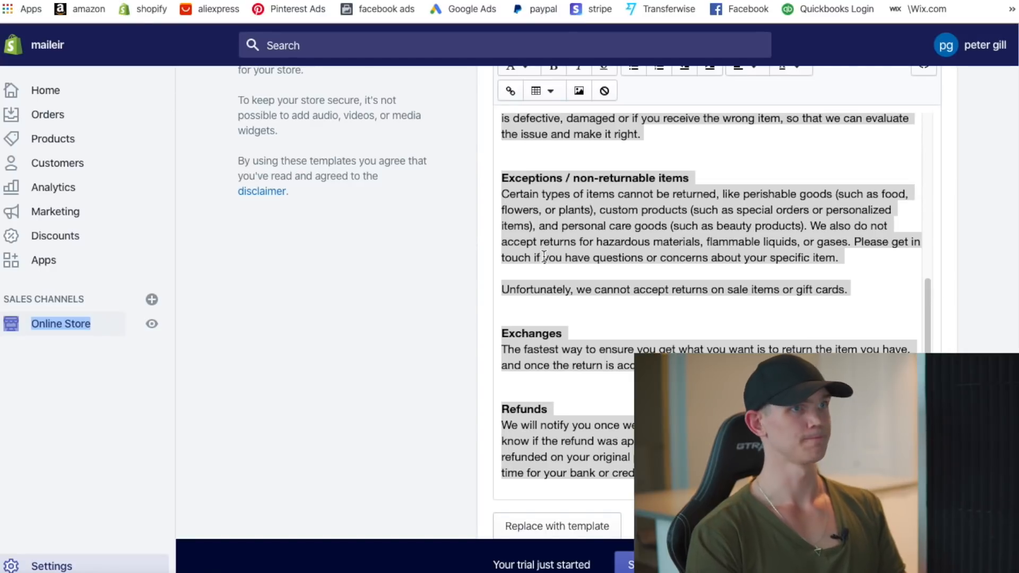
pyautogui.scroll(5, 546, 258)
pyautogui.scroll(4, 453, 299)
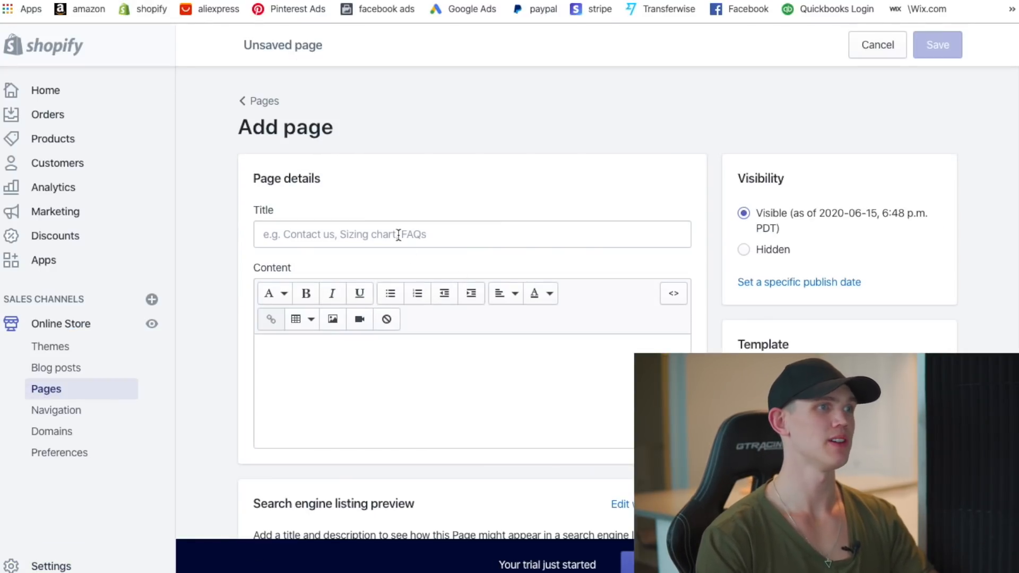
# - Title the page 'Refund Policy', paste the refund text, save, and start another page
pyautogui.click(399, 235)
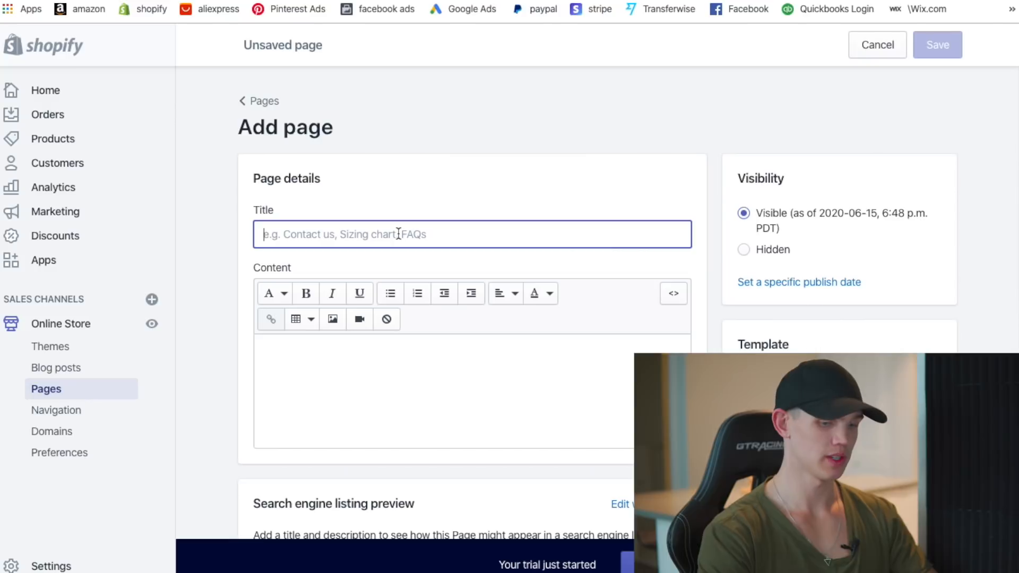
pyautogui.write('Refund Policy')
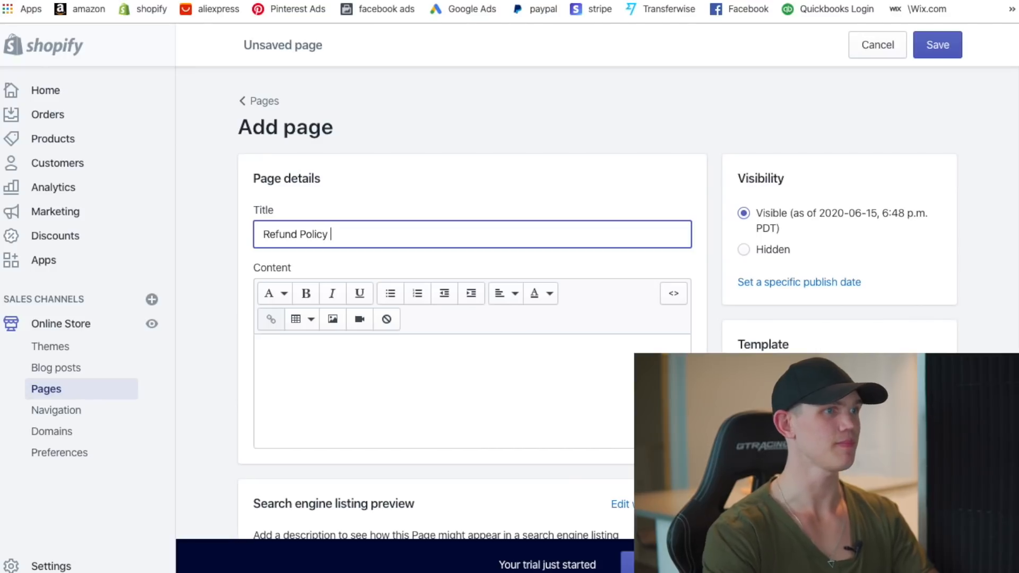
pyautogui.click(417, 357)
pyautogui.hotkey('ctrl', 'v')
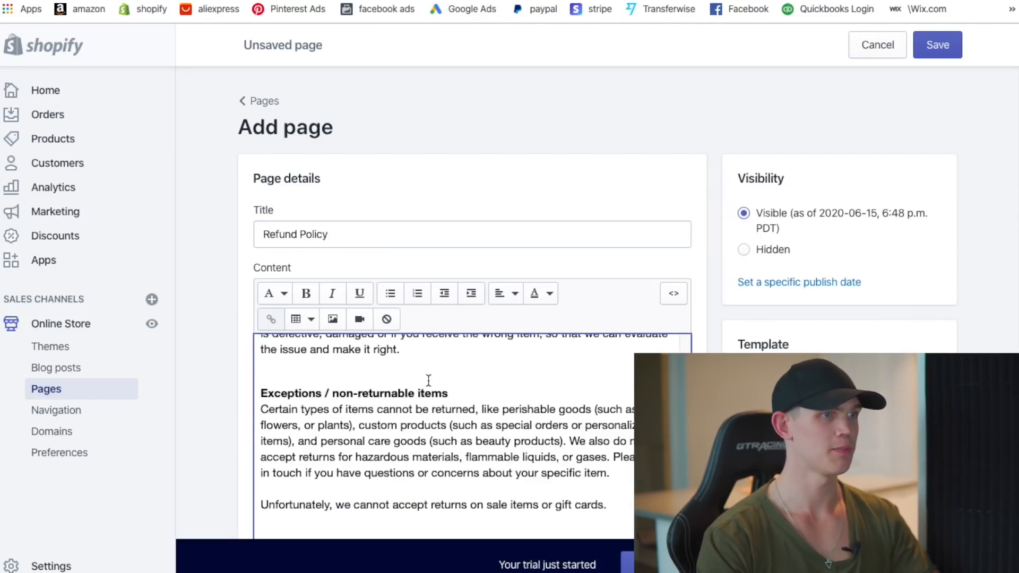
pyautogui.scroll(-5, 686, 303)
pyautogui.click(937, 44)
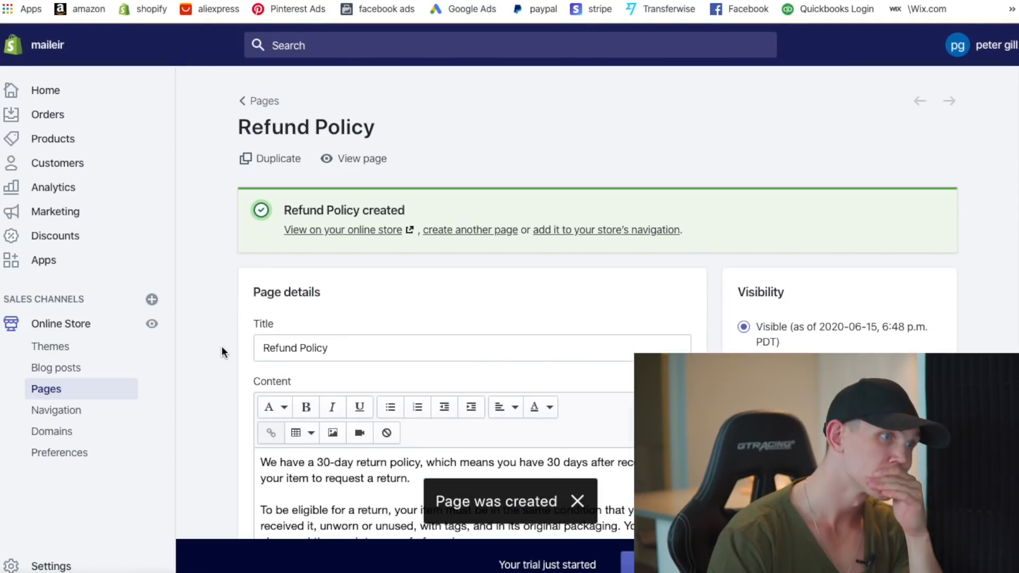
pyautogui.click(259, 101)
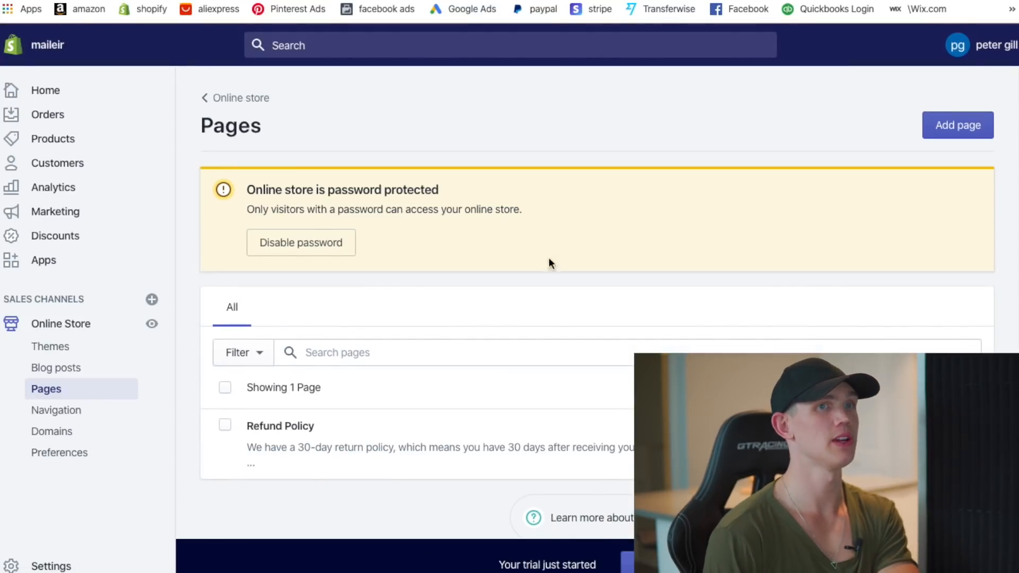
pyautogui.click(965, 126)
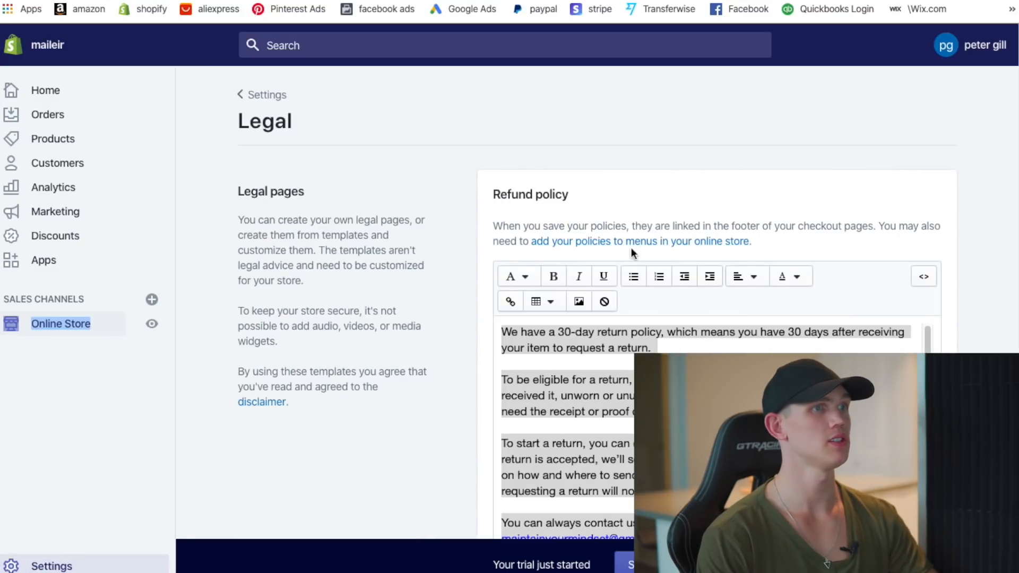
# - Select the full privacy policy template text for copying
pyautogui.scroll(-5, 611, 250)
pyautogui.scroll(-6, 404, 313)
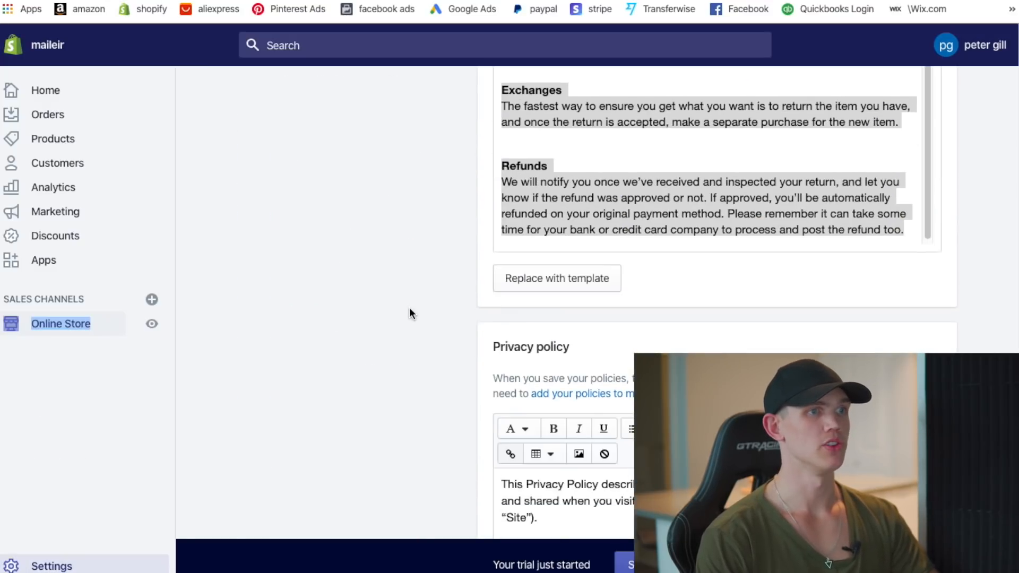
pyautogui.scroll(-5, 409, 314)
pyautogui.moveTo(509, 228); pyautogui.dragTo(769, 422)
pyautogui.hotkey('ctrl', 'c')
pyautogui.scroll(2, 780, 398)
pyautogui.scroll(-2, 782, 372)
pyautogui.click(782, 345)
pyautogui.scroll(-10, 782, 318)
pyautogui.scroll(1, 782, 276)
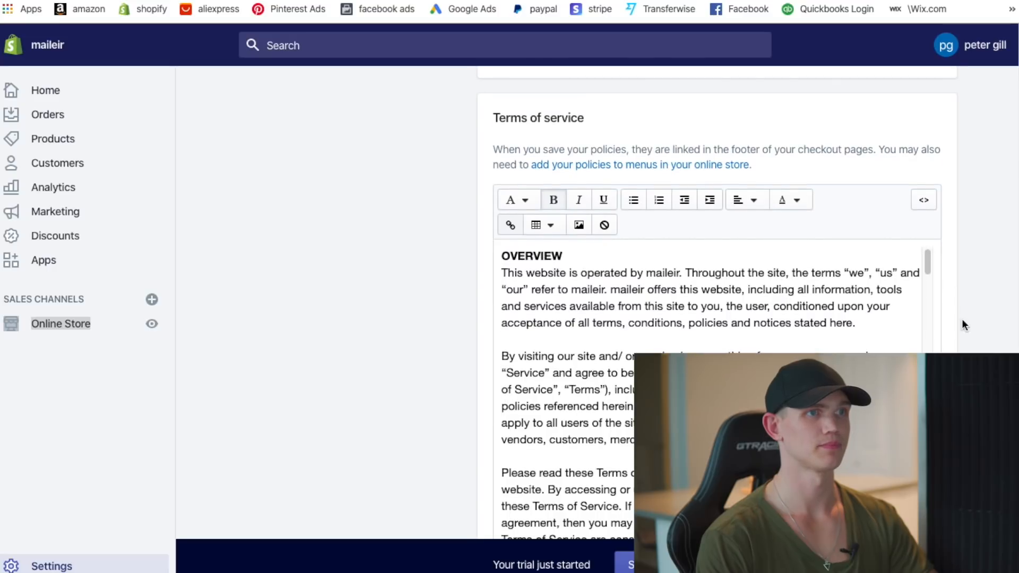
pyautogui.scroll(7, 1011, 295)
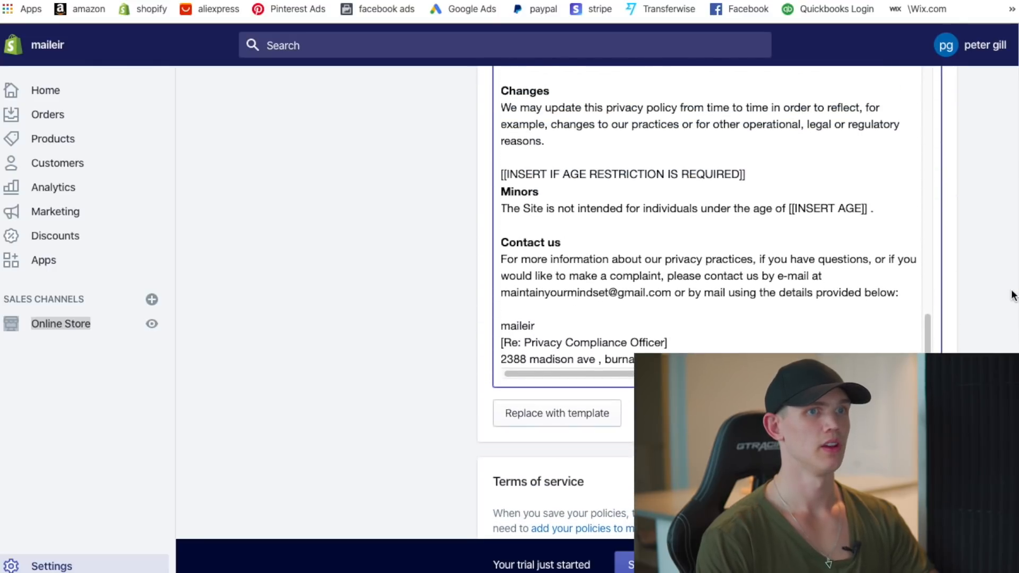
pyautogui.moveTo(743, 366); pyautogui.dragTo(479, 337)
pyautogui.scroll(-8, 479, 338)
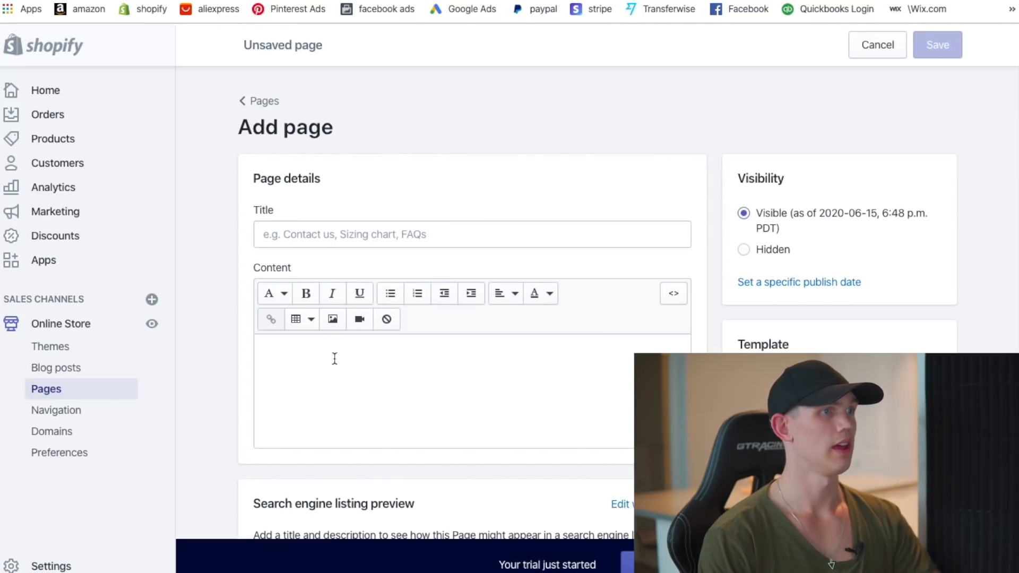
# - Paste the privacy text into the new page, title it 'Privacy Policy', and save
pyautogui.click(335, 359)
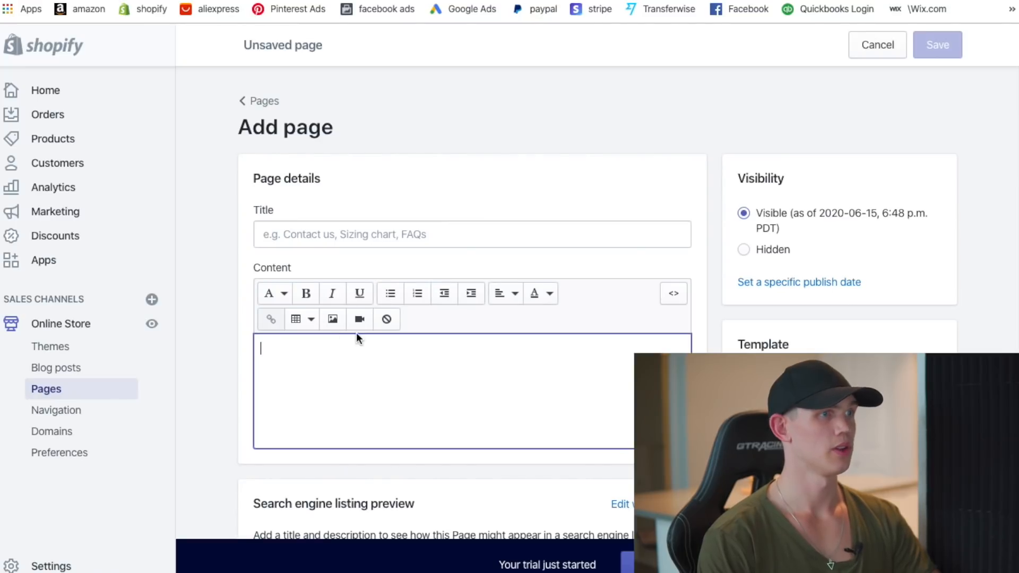
pyautogui.hotkey('ctrl', 'v')
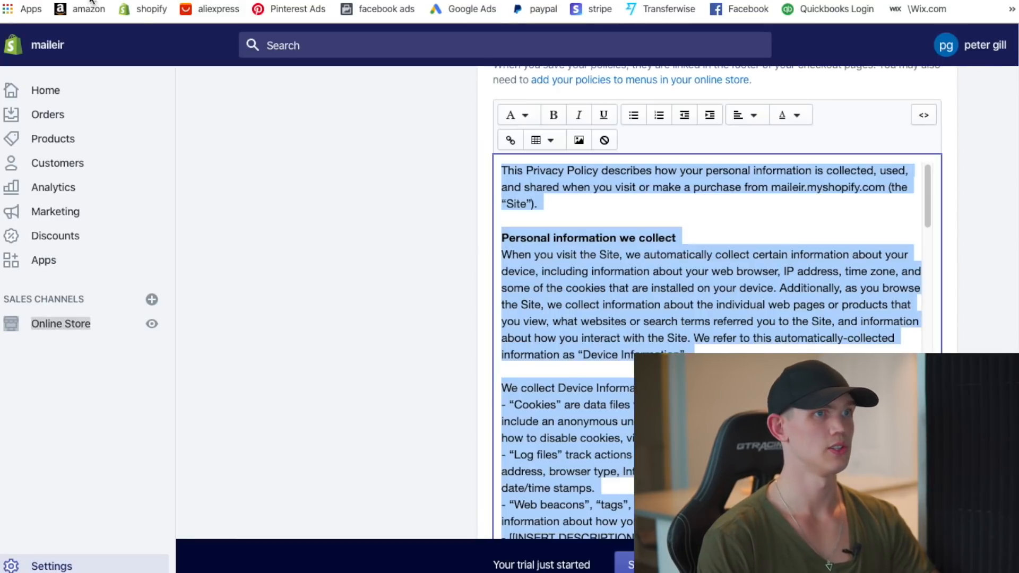
pyautogui.scroll(5, 435, 284)
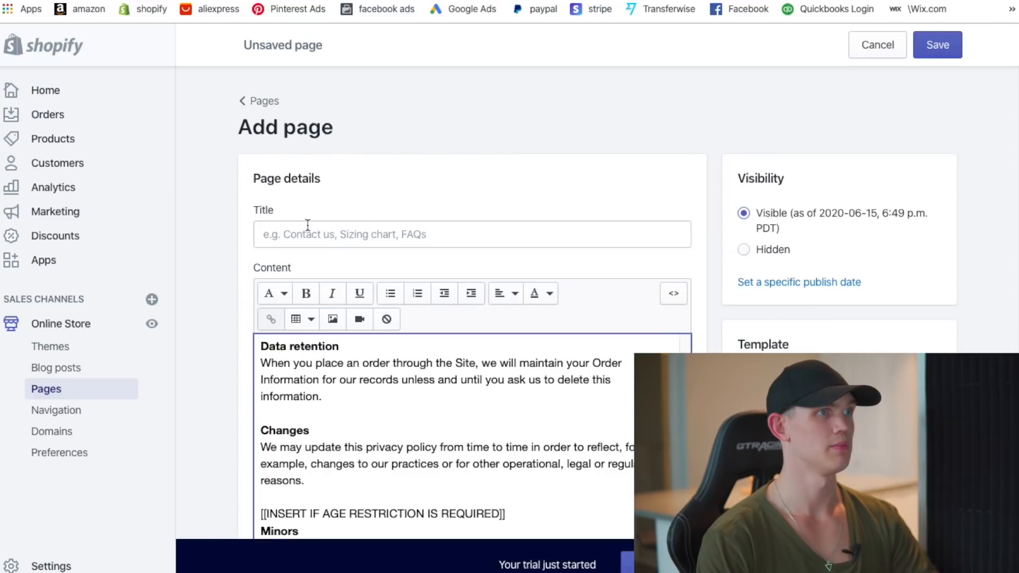
pyautogui.click(261, 232)
pyautogui.write('Privan')
pyautogui.press('BackSpace')
pyautogui.write('cy Policy')
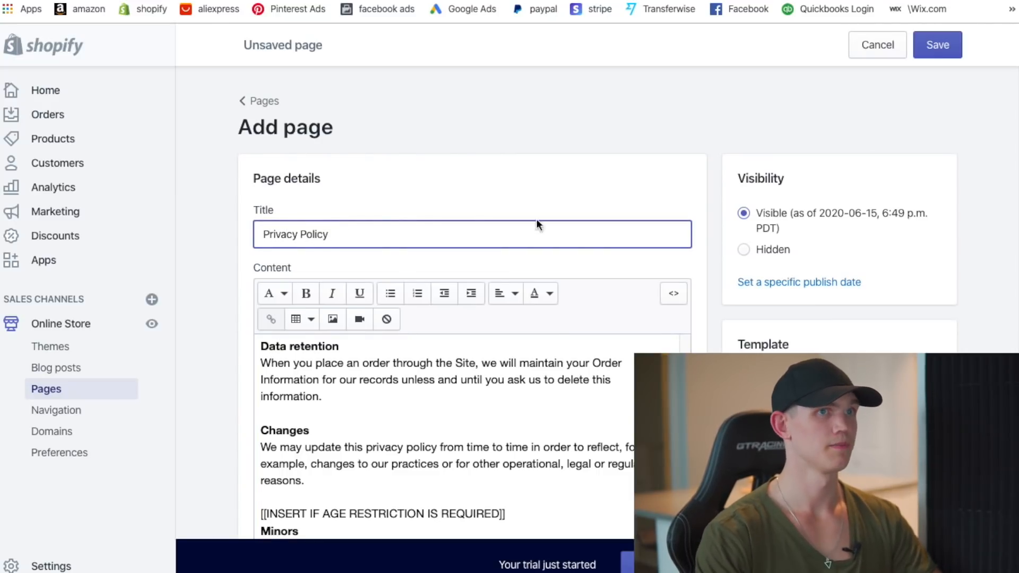
pyautogui.click(939, 42)
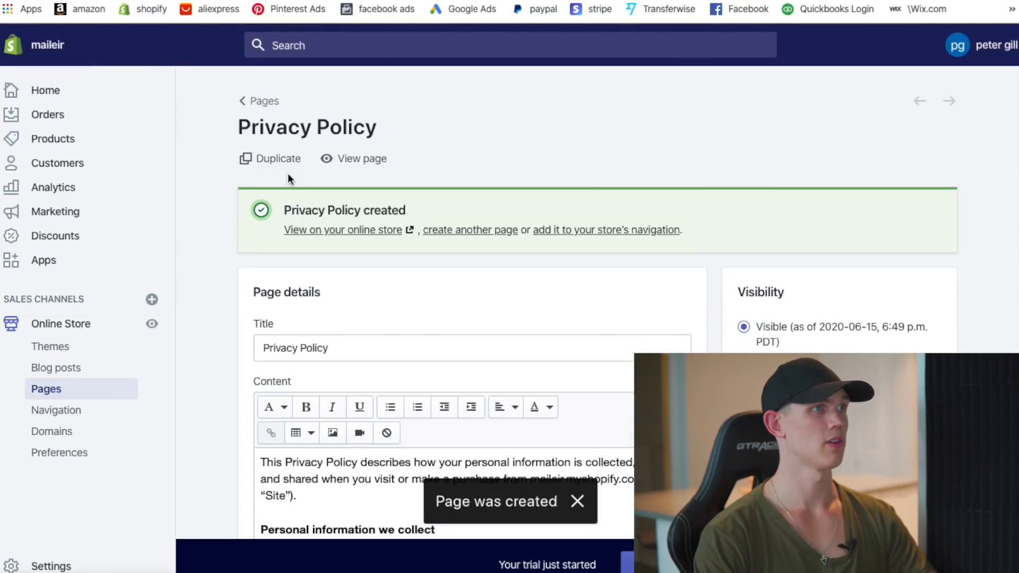
# - Return to the legal policies and select the whole Terms of service text
pyautogui.click(265, 102)
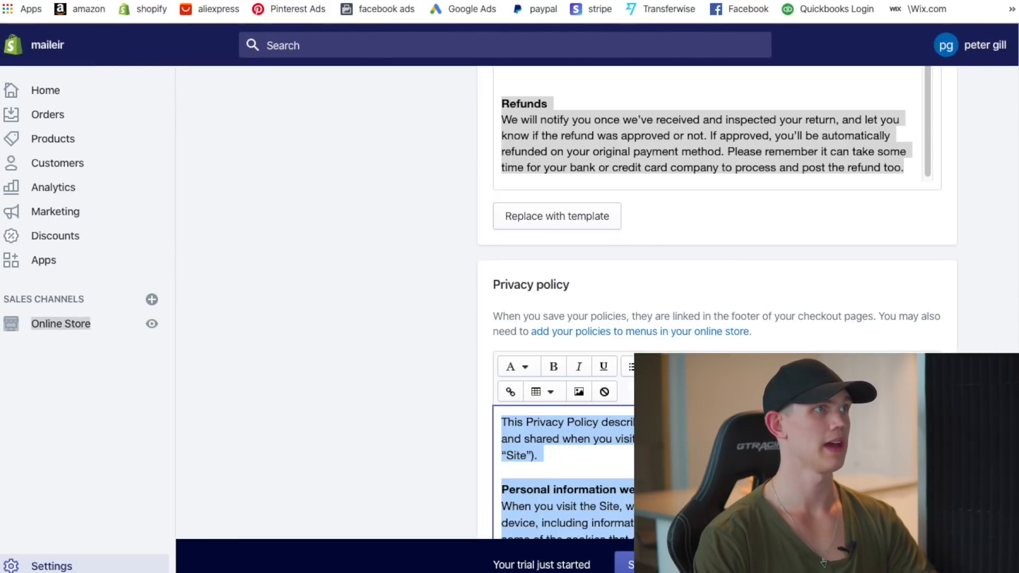
pyautogui.scroll(-10, 461, 350)
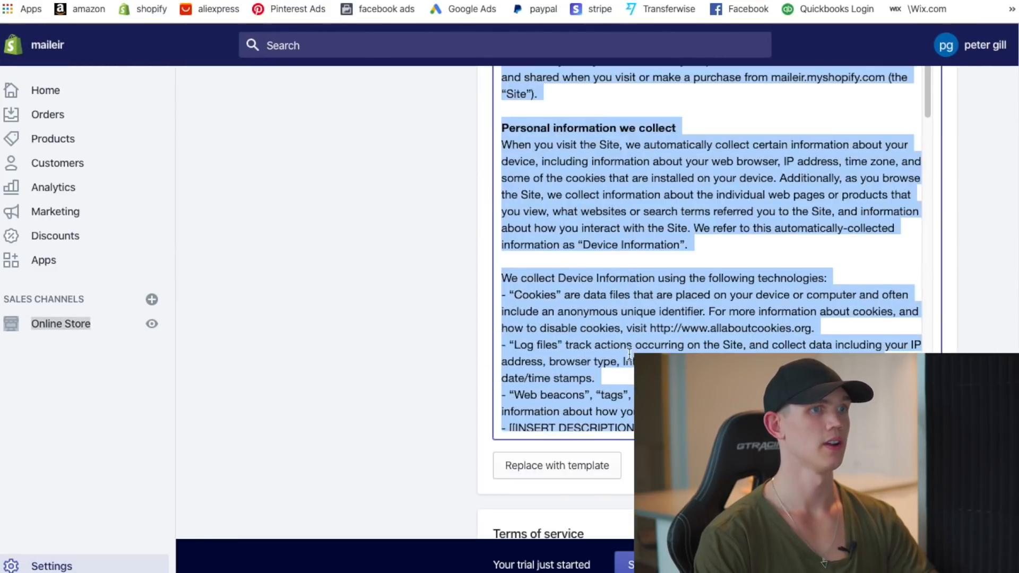
pyautogui.scroll(2, 512, 198)
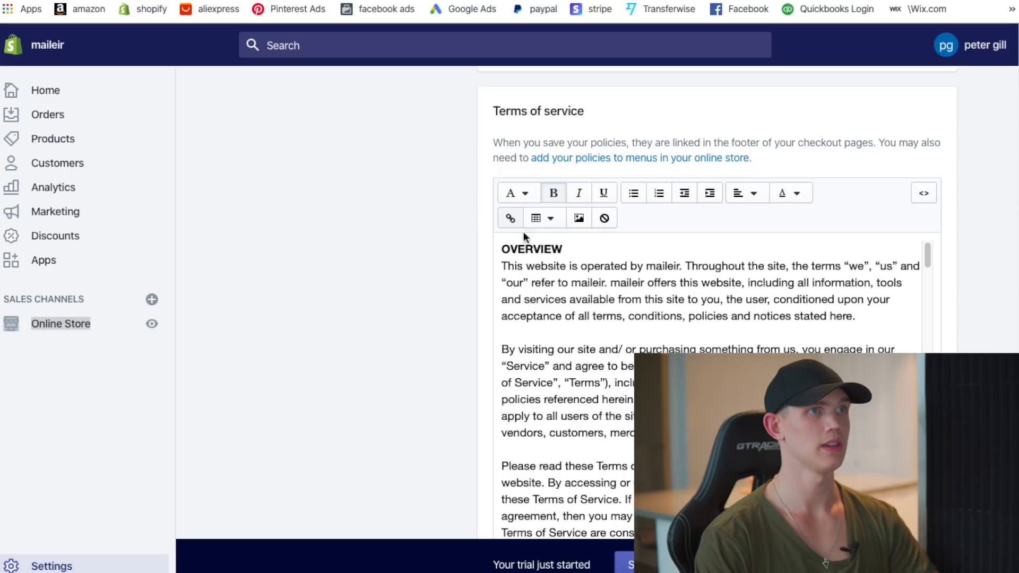
pyautogui.moveTo(502, 252); pyautogui.dragTo(696, 371)
pyautogui.scroll(5, 688, 352)
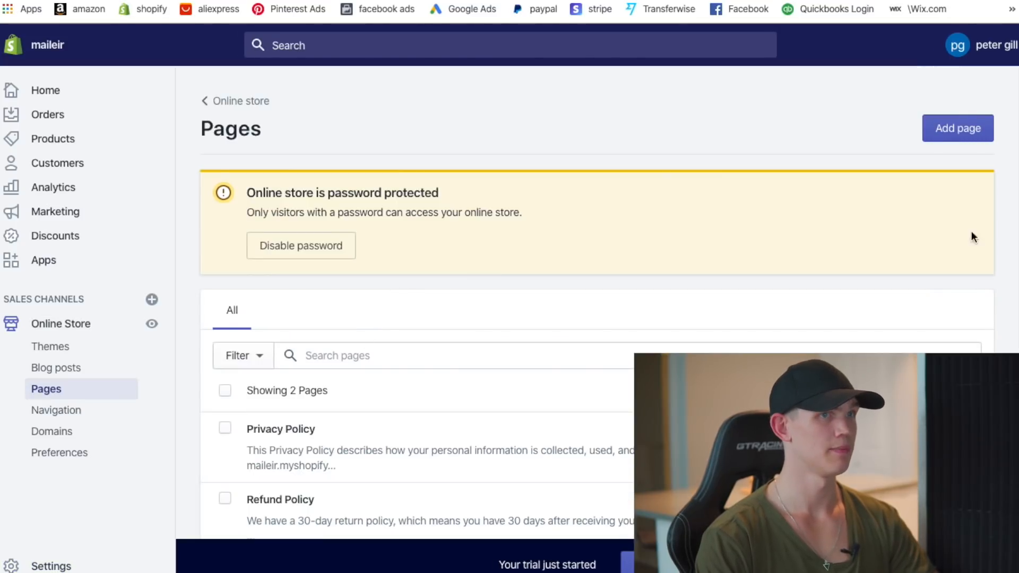
# - Create a 'Terms Of Service' page with the pasted terms text and save it
pyautogui.click(958, 123)
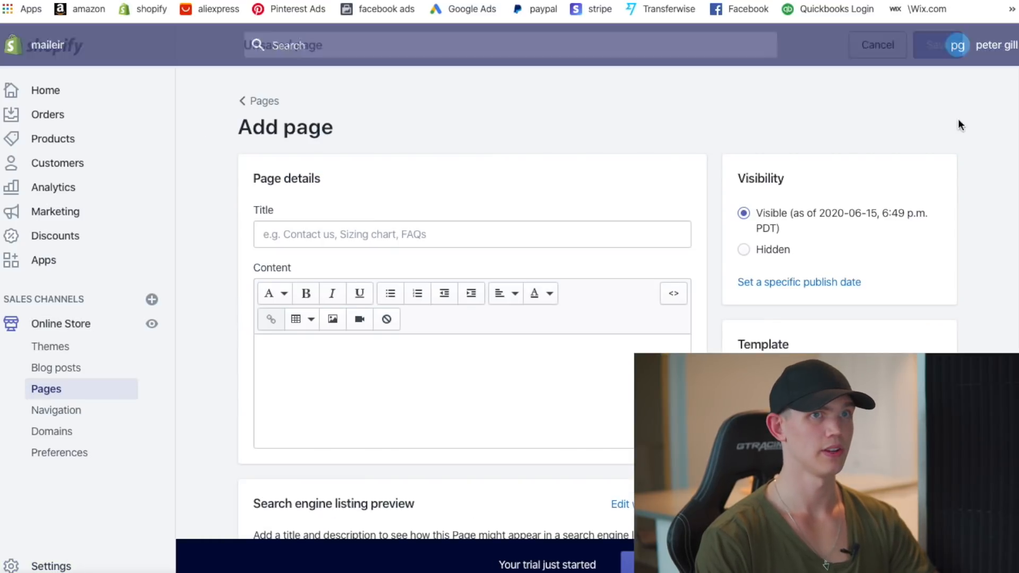
pyautogui.click(298, 233)
pyautogui.write('Terms Of Service')
pyautogui.click(363, 398)
pyautogui.hotkey('ctrl', 'v')
pyautogui.scroll(-5, 788, 332)
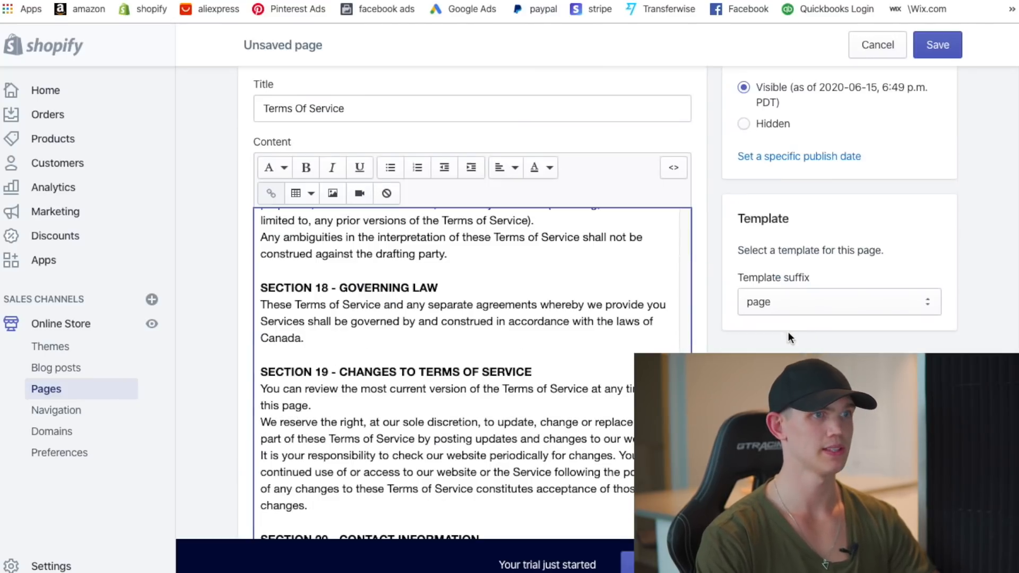
pyautogui.click(919, 51)
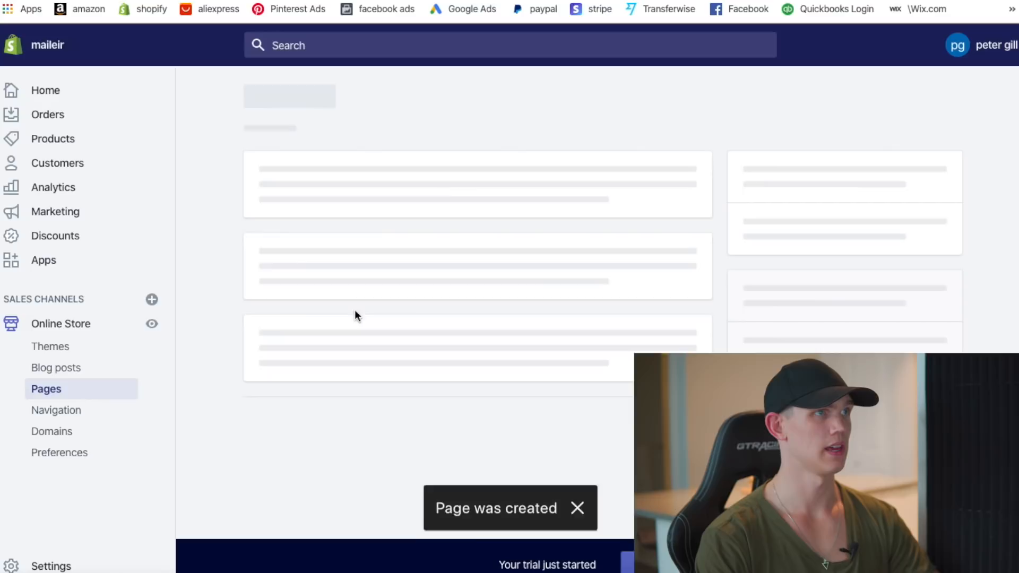
# - Start another new page titled 'Track Your Order'
pyautogui.click(260, 101)
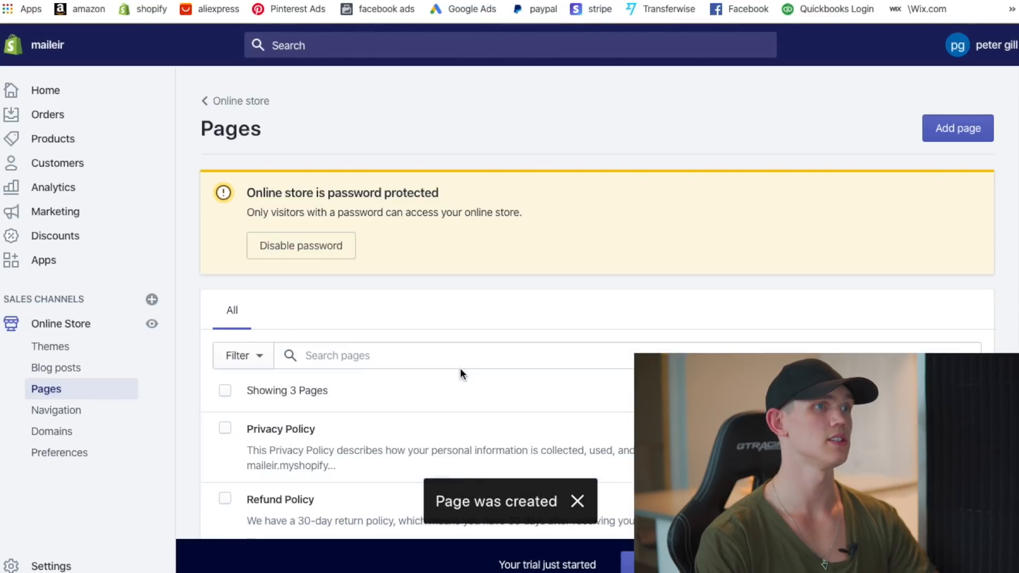
pyautogui.click(966, 125)
pyautogui.click(346, 234)
pyautogui.write('Track your')
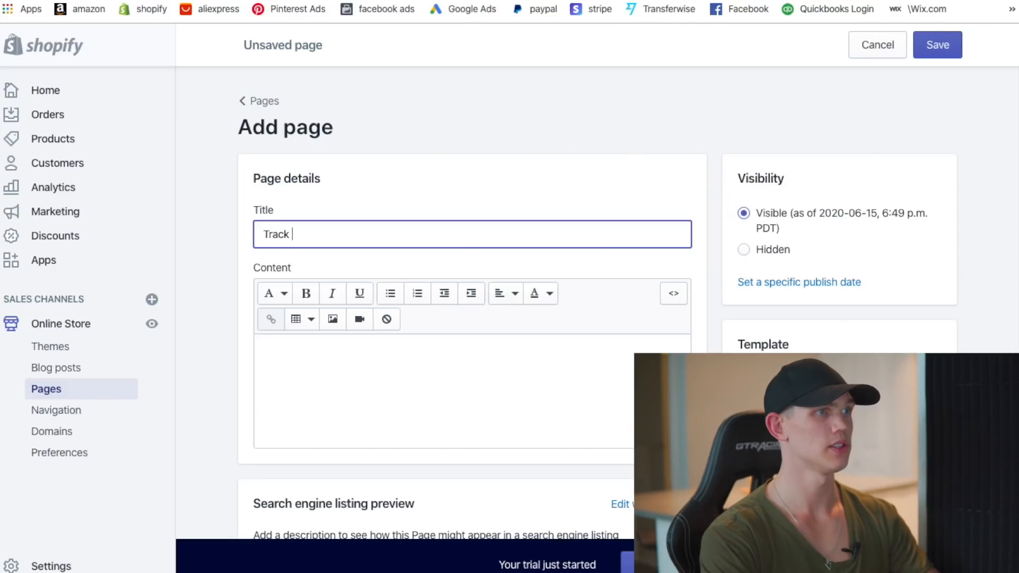
pyautogui.press('BackSpace')
pyautogui.press('BackSpace')
pyautogui.press('BackSpace')
pyautogui.press('BackSpace')
pyautogui.write('Your Order')
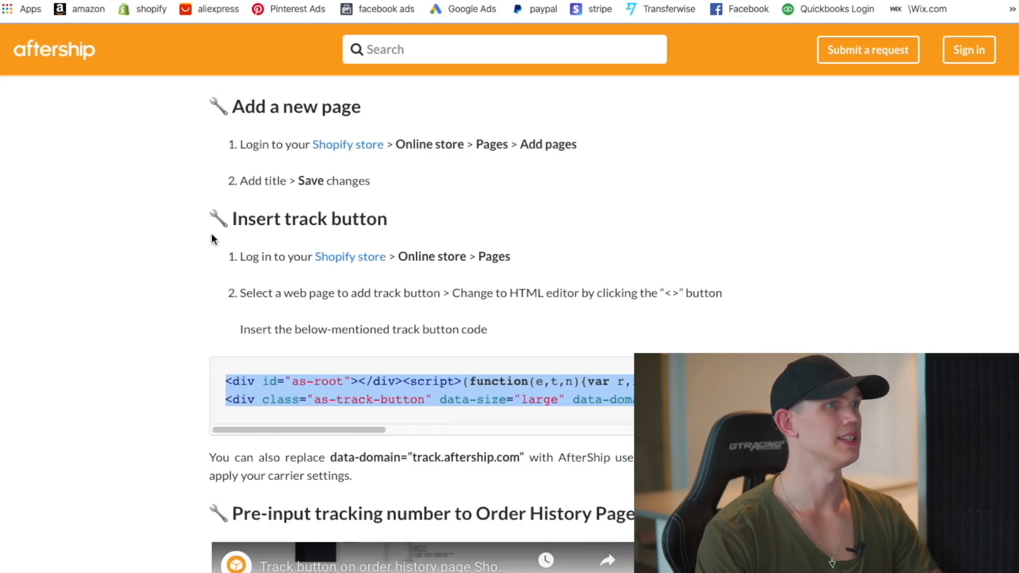
# - Open AfterShip's 'Add Track Button to Shopify store' article from the Google results
pyautogui.press('super+Left')
pyautogui.scroll(10, 403, 275)
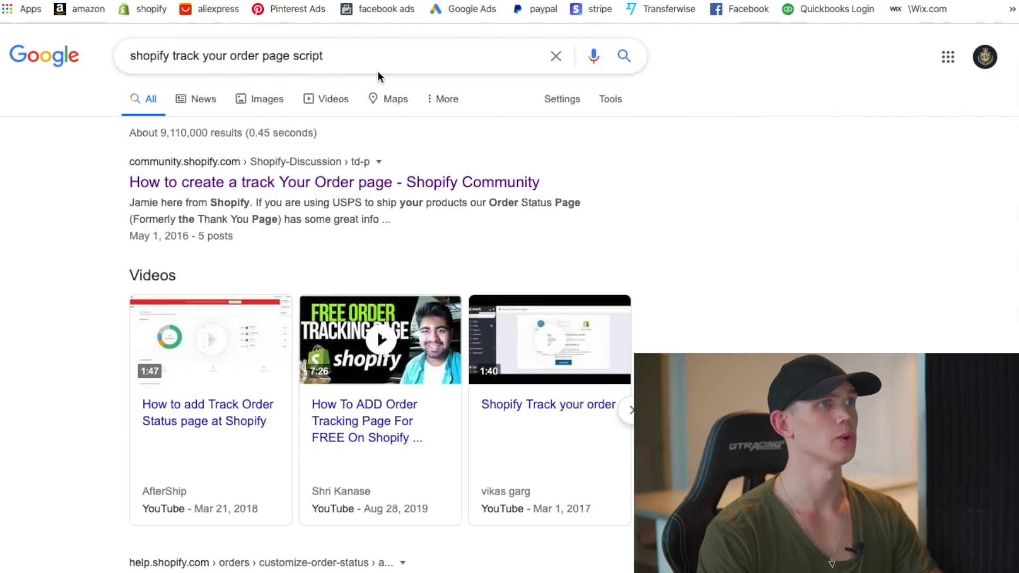
pyautogui.scroll(-7, 291, 288)
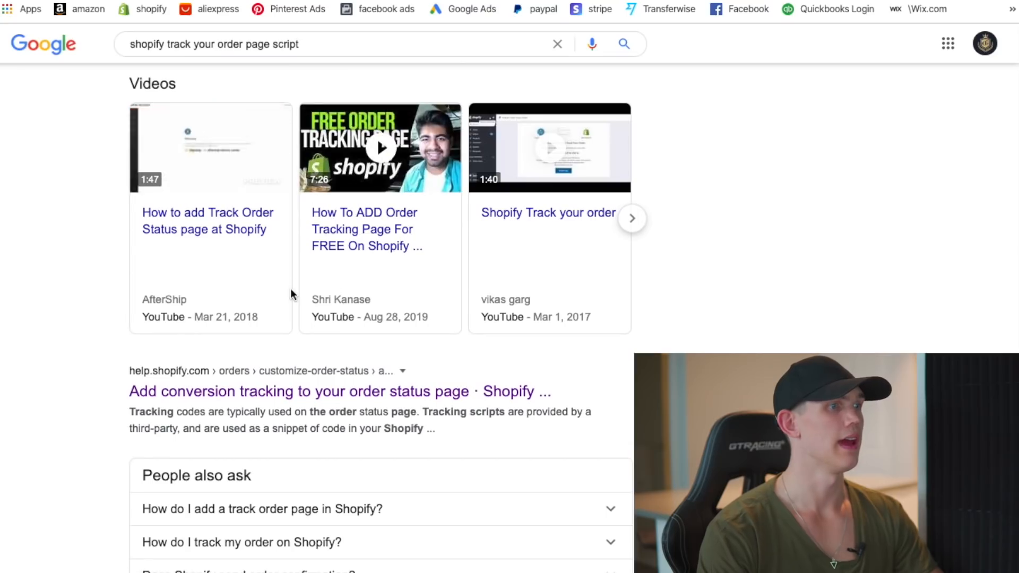
pyautogui.scroll(-5, 260, 354)
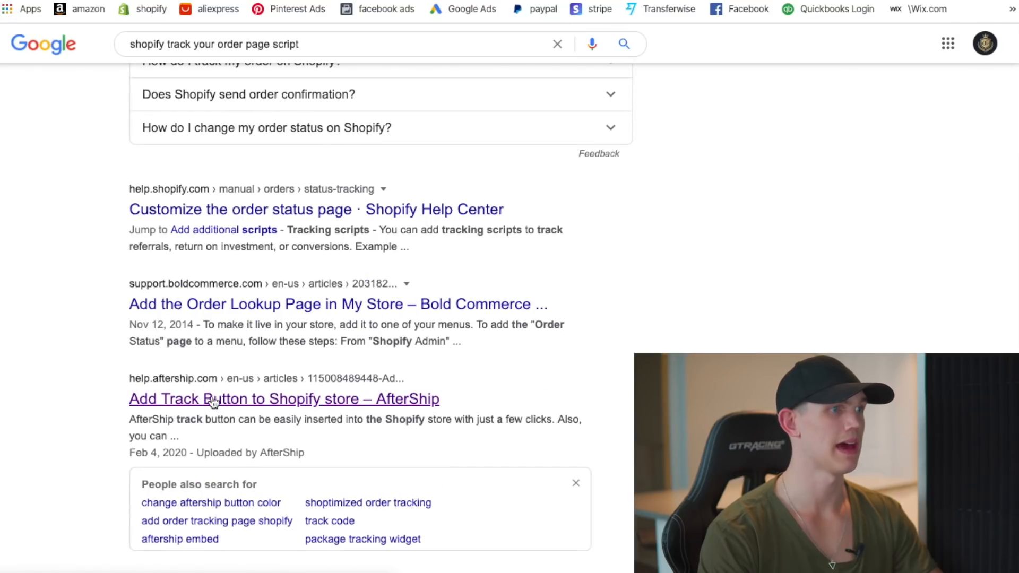
pyautogui.click(252, 399)
# - Select the article's two-line track button code for copying
pyautogui.scroll(-10, 345, 342)
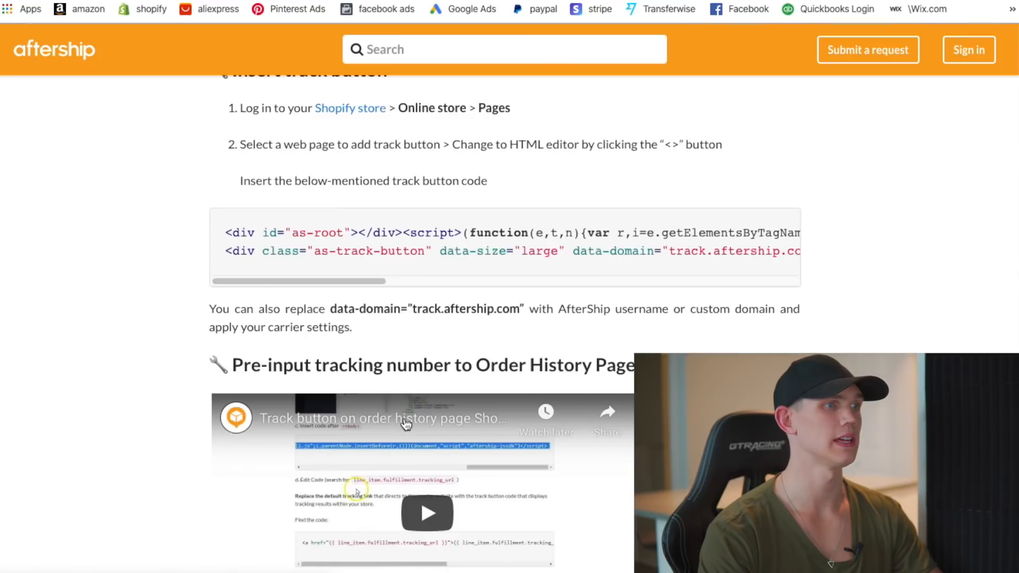
pyautogui.scroll(5, 346, 341)
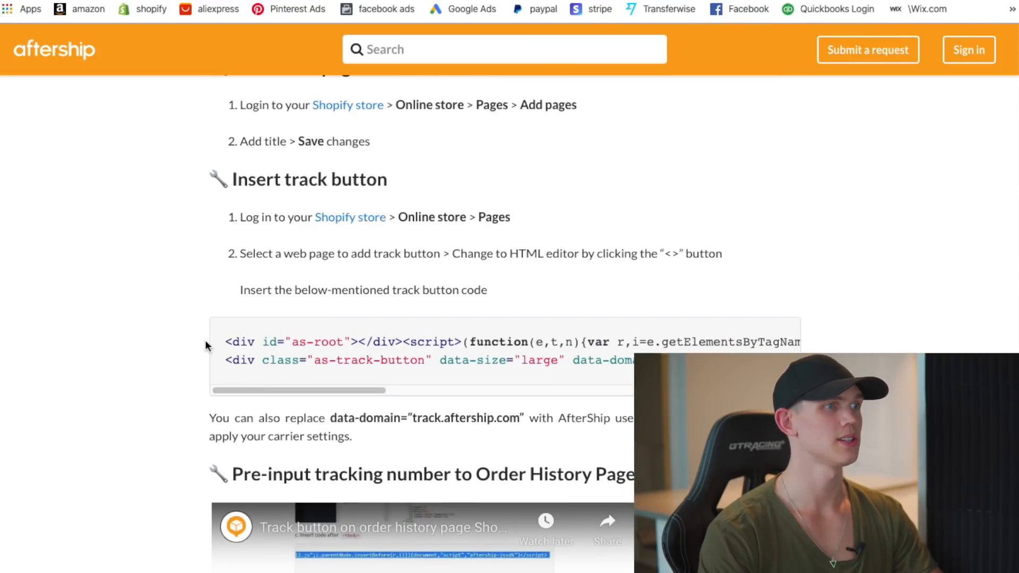
pyautogui.moveTo(225, 341); pyautogui.dragTo(691, 372)
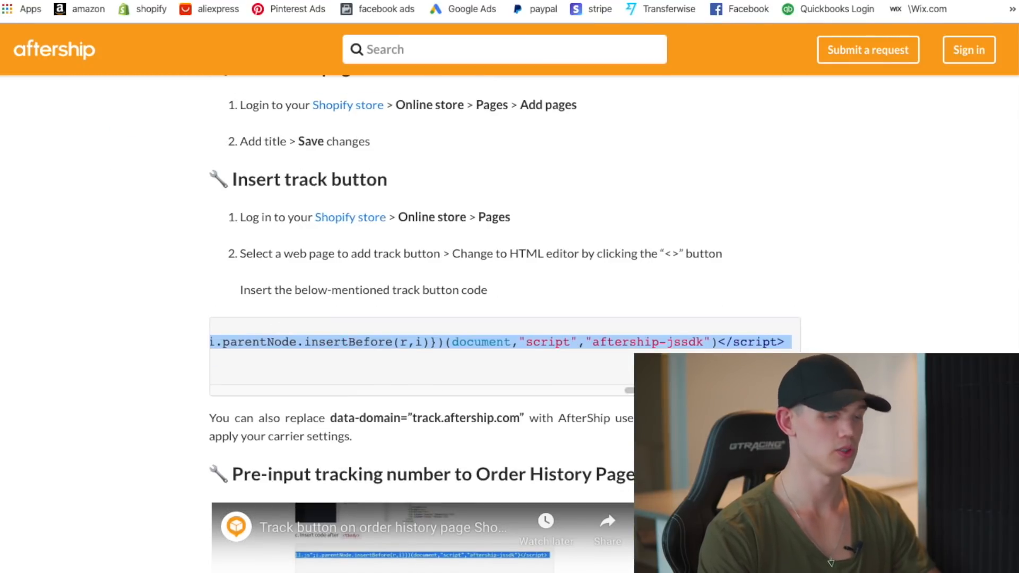
pyautogui.click(690, 371)
pyautogui.moveTo(576, 367); pyautogui.dragTo(245, 343)
pyautogui.click(284, 362)
pyautogui.moveTo(629, 390); pyautogui.dragTo(160, 387)
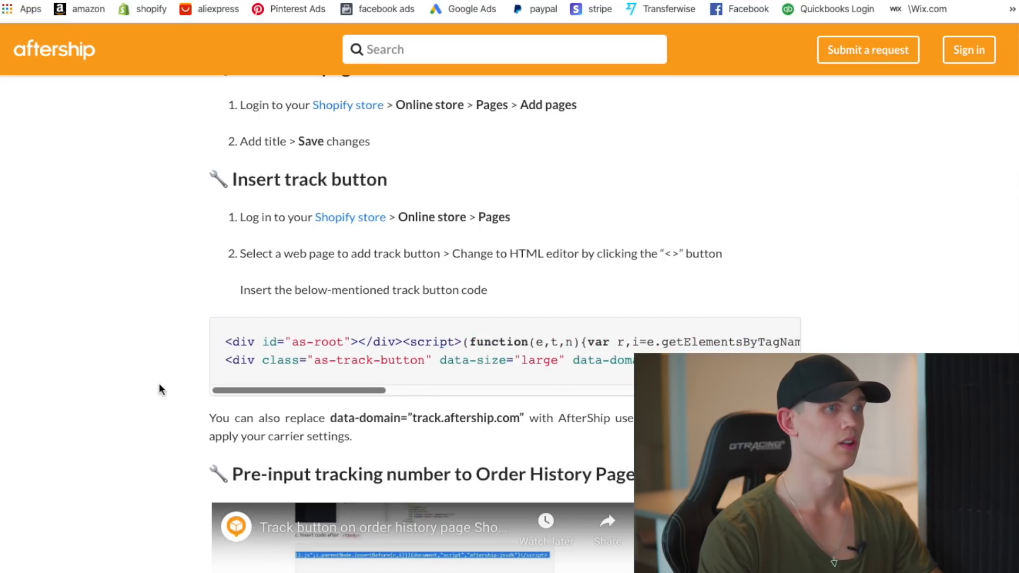
pyautogui.moveTo(227, 343); pyautogui.dragTo(352, 437)
pyautogui.click(669, 377)
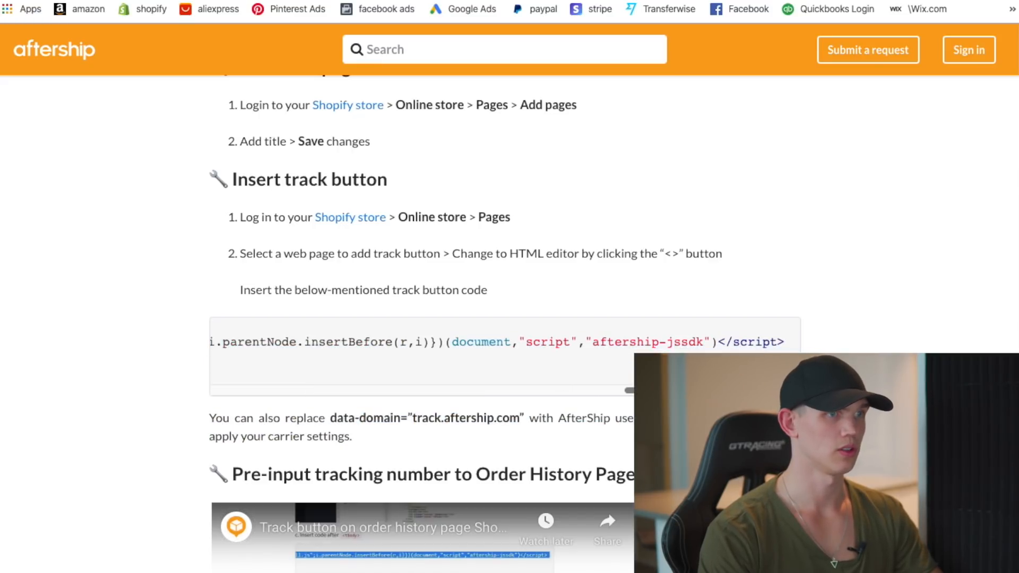
pyautogui.moveTo(637, 391); pyautogui.dragTo(180, 399)
pyautogui.moveTo(227, 341); pyautogui.dragTo(807, 362)
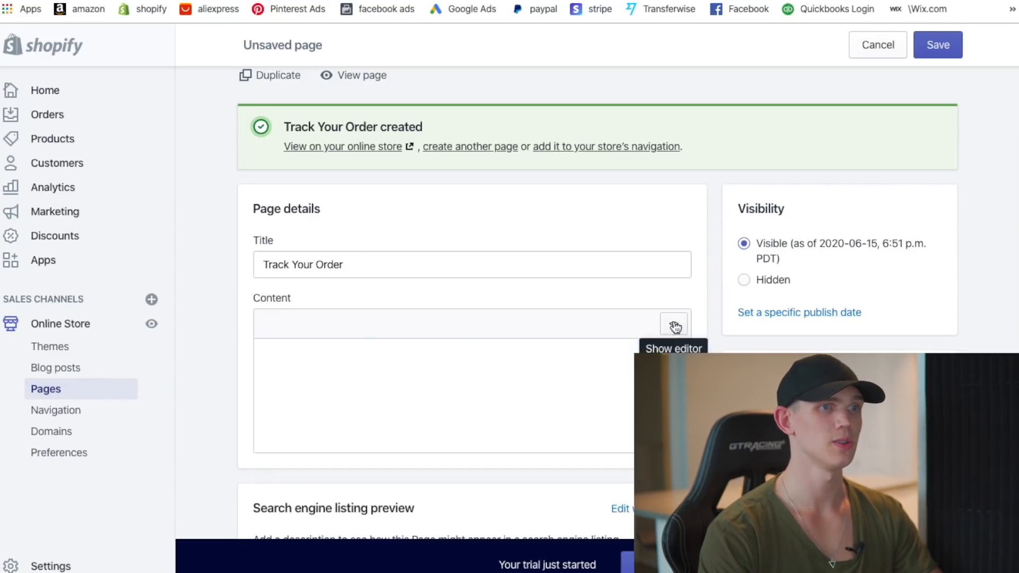
# - Paste the AfterShip track button code into the Track Your Order page's HTML view
pyautogui.click(674, 328)
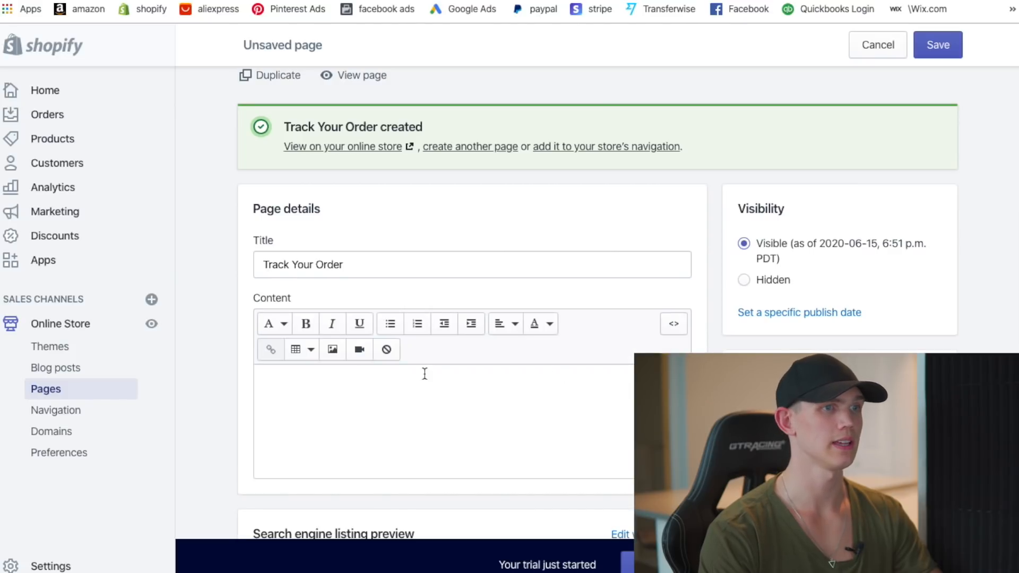
pyautogui.click(677, 328)
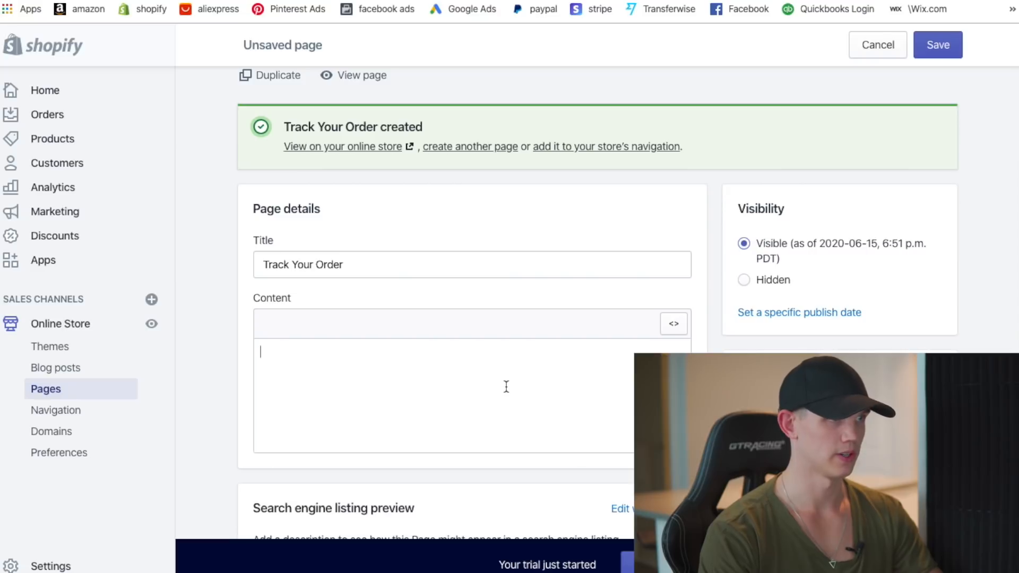
pyautogui.write('<div id="as-root"></div><script>(function(e,t,n){var r,i=e.getElementsByTagName(t)[0];if(e.getElementById(n))return;r=e.createElement(t);r.id=n;r.src="https://button.aftership.com/all.js";i.parentNode.insertBefore(r,i)})(document,"script","aftership-jssdk")</script> <div class="as-track-button" data-size="large" data-domain="track.aftership.com"></div>')
pyautogui.scroll(-1, 877, 229)
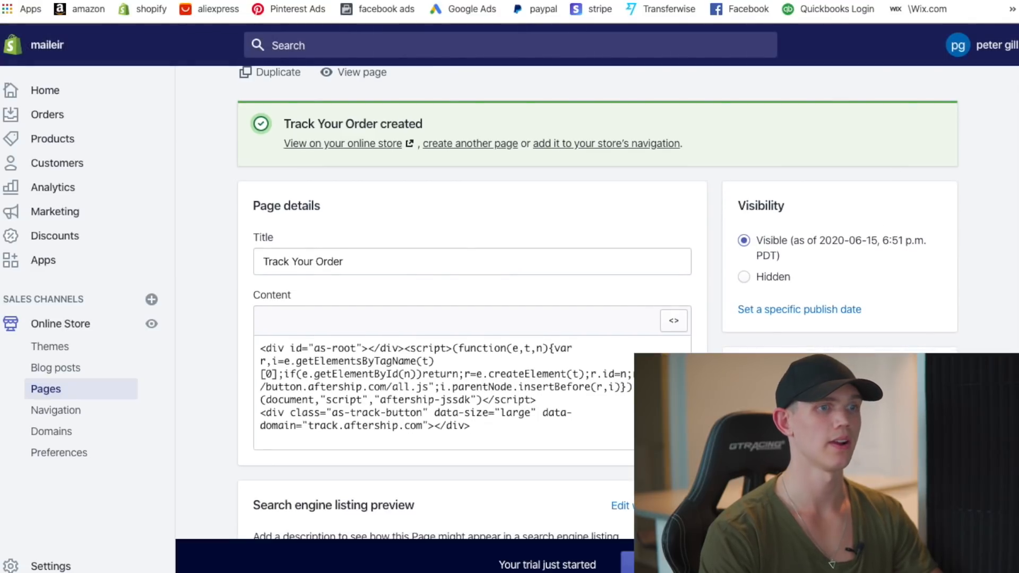
pyautogui.scroll(2, 877, 231)
pyautogui.scroll(-4, 894, 269)
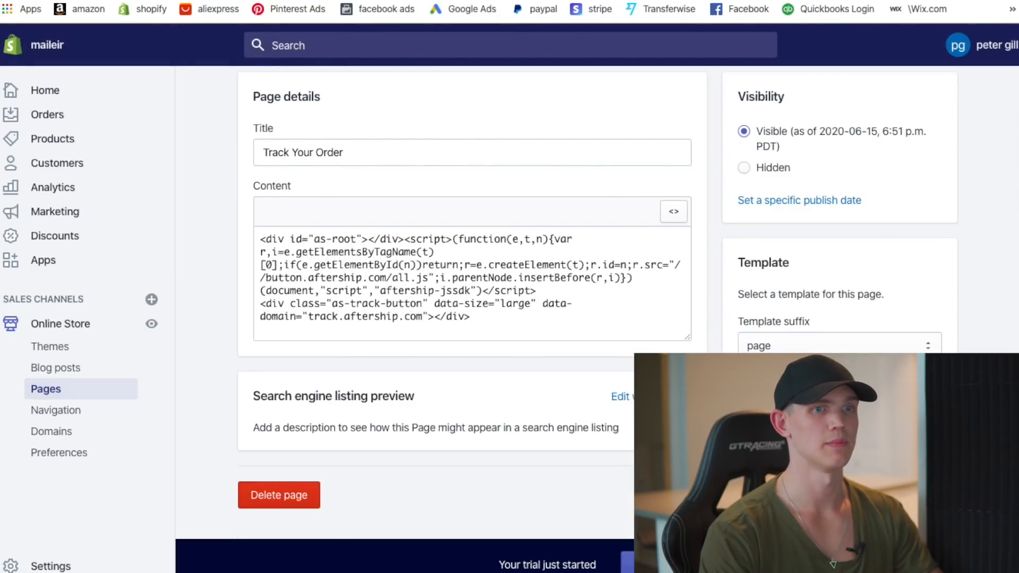
pyautogui.scroll(4, 598, 305)
# - Preview the Track Your Order page on the storefront, then return to the pages list
pyautogui.click(364, 157)
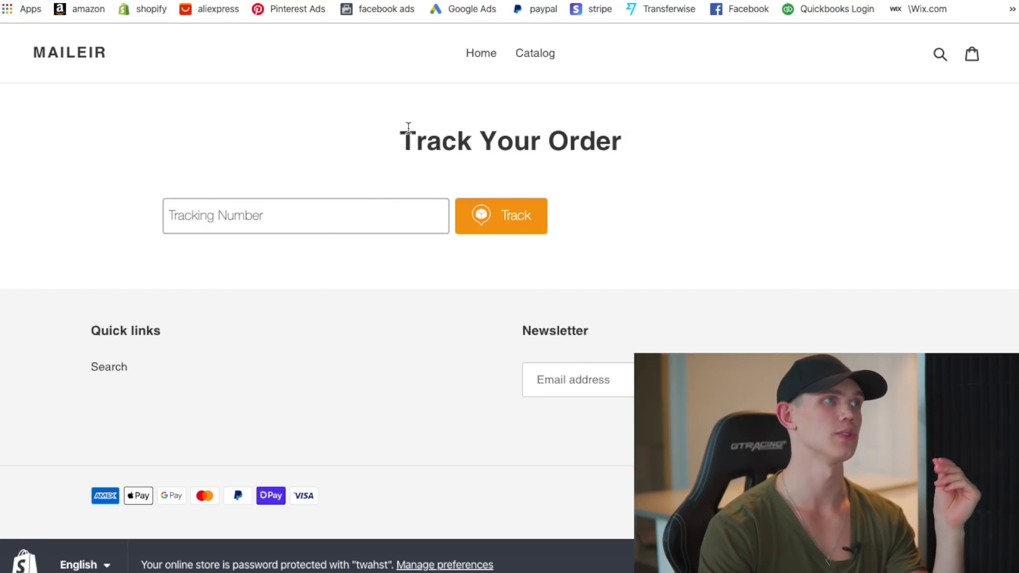
pyautogui.click(345, 1)
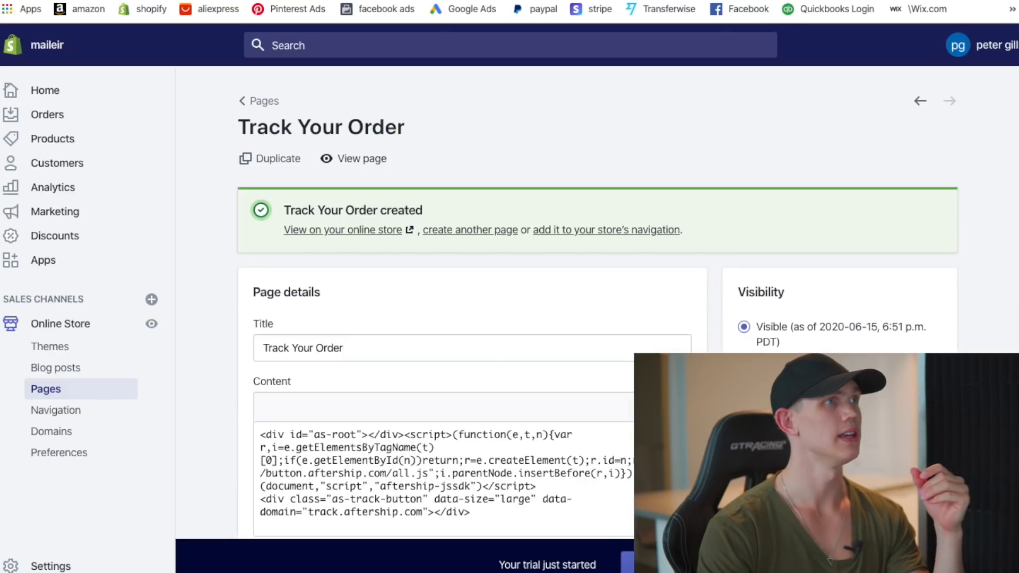
pyautogui.click(265, 106)
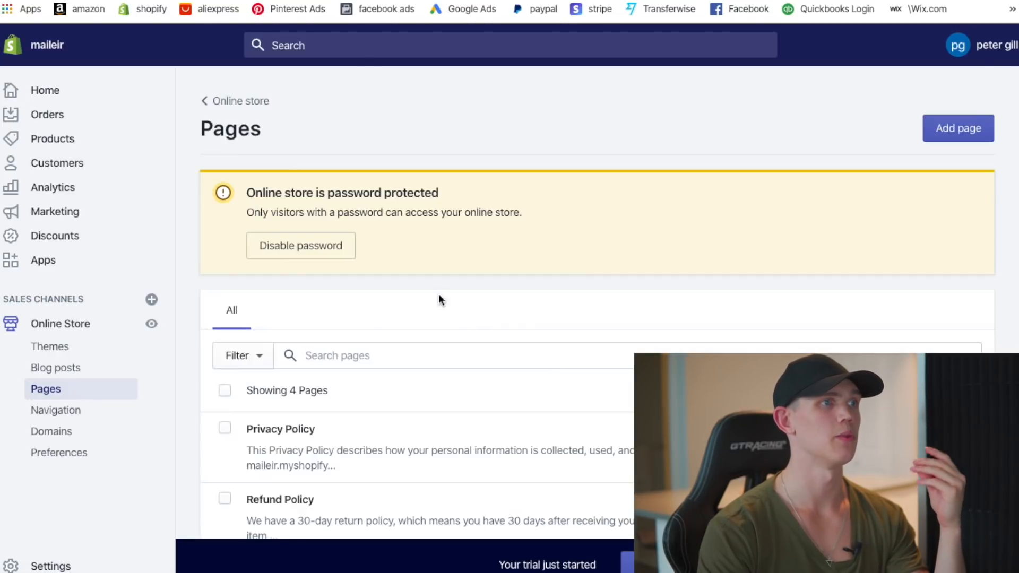
pyautogui.scroll(-2, 539, 411)
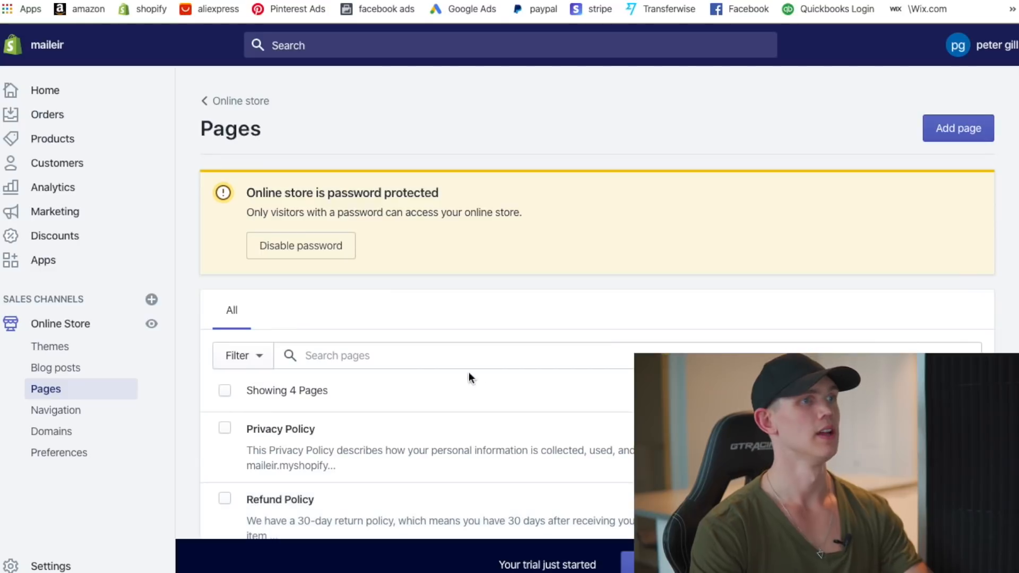
pyautogui.scroll(2, 471, 375)
# - Create a 'Contact Us' page with the page.contact template suffix and save it
pyautogui.click(959, 128)
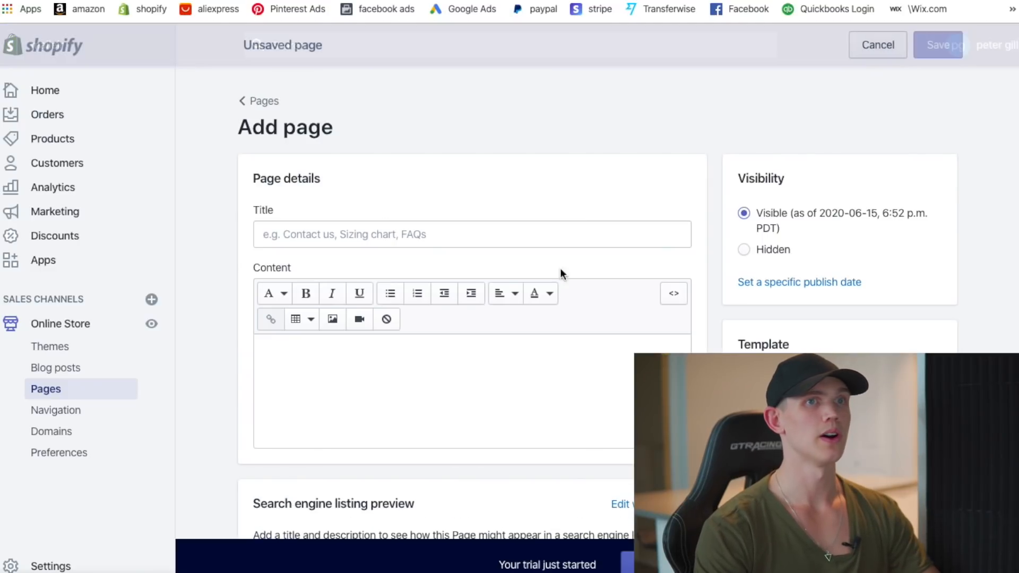
pyautogui.click(372, 236)
pyautogui.write('Conta')
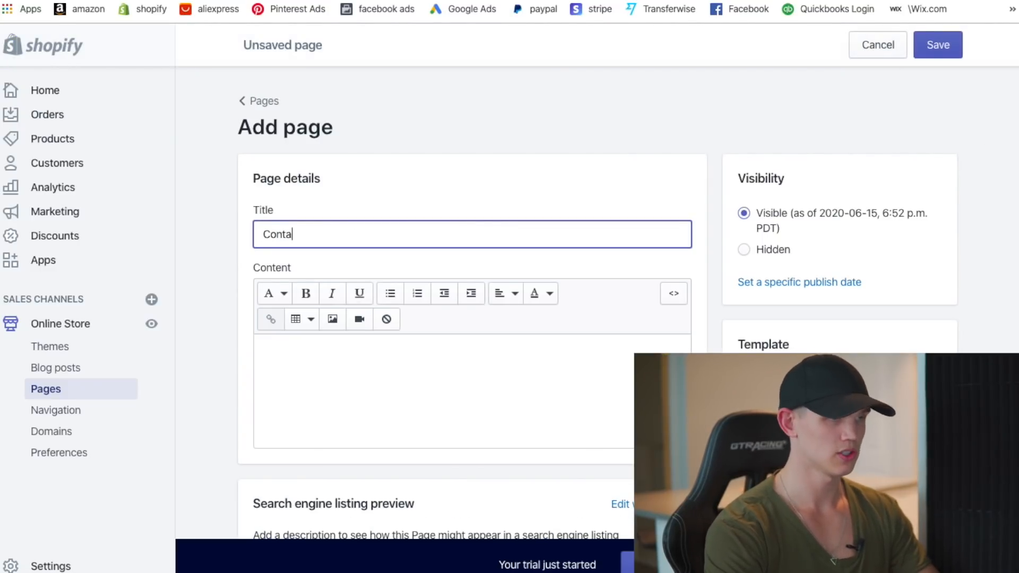
pyautogui.write('ct Us')
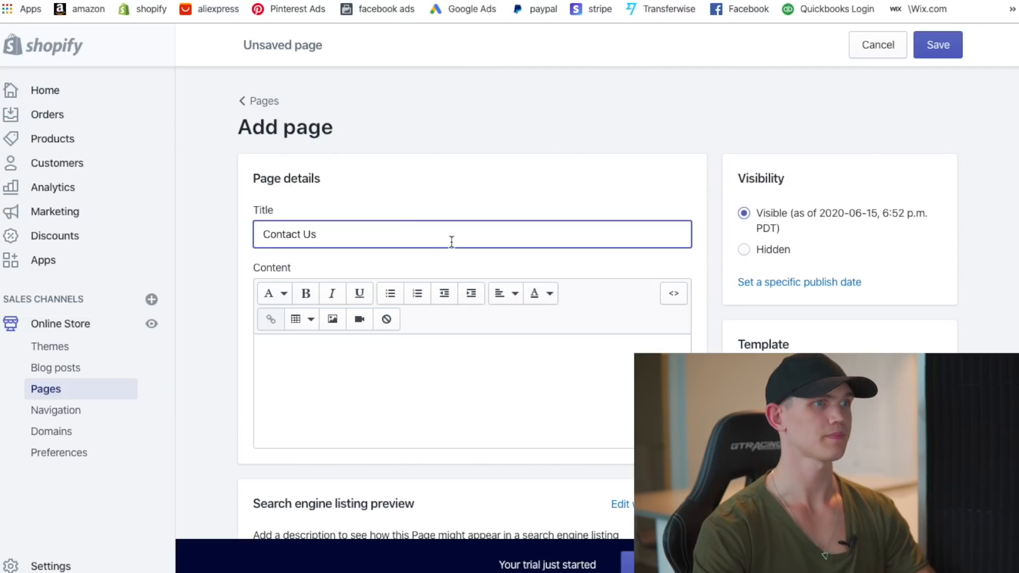
pyautogui.scroll(-1, 735, 293)
pyautogui.scroll(-1, 736, 294)
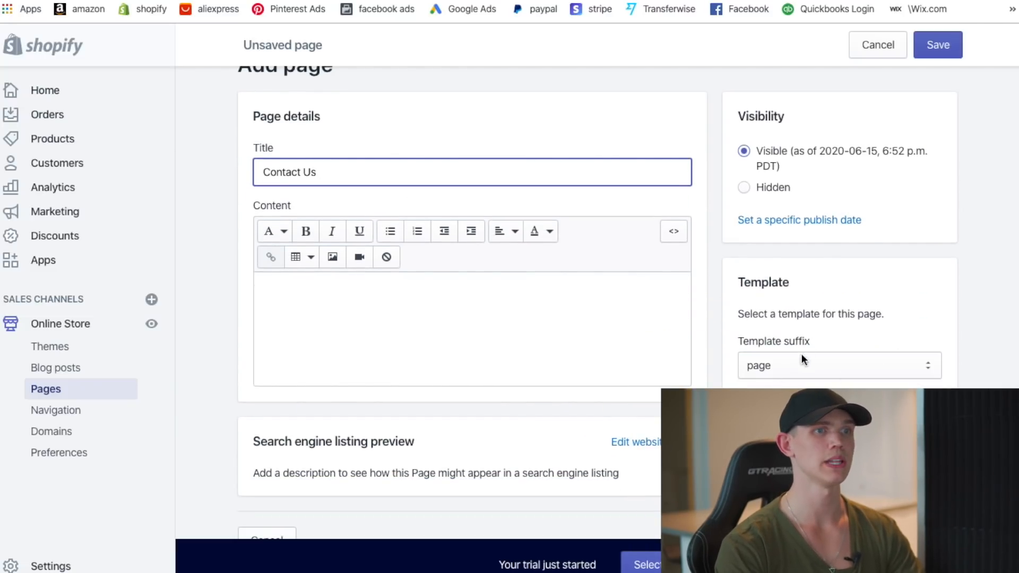
pyautogui.click(801, 353)
pyautogui.click(818, 380)
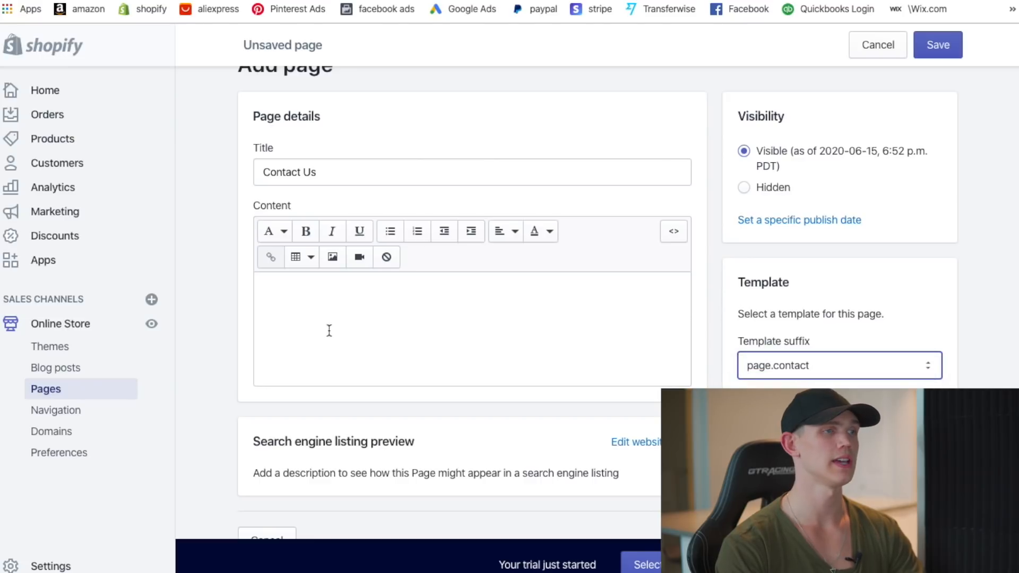
pyautogui.click(938, 44)
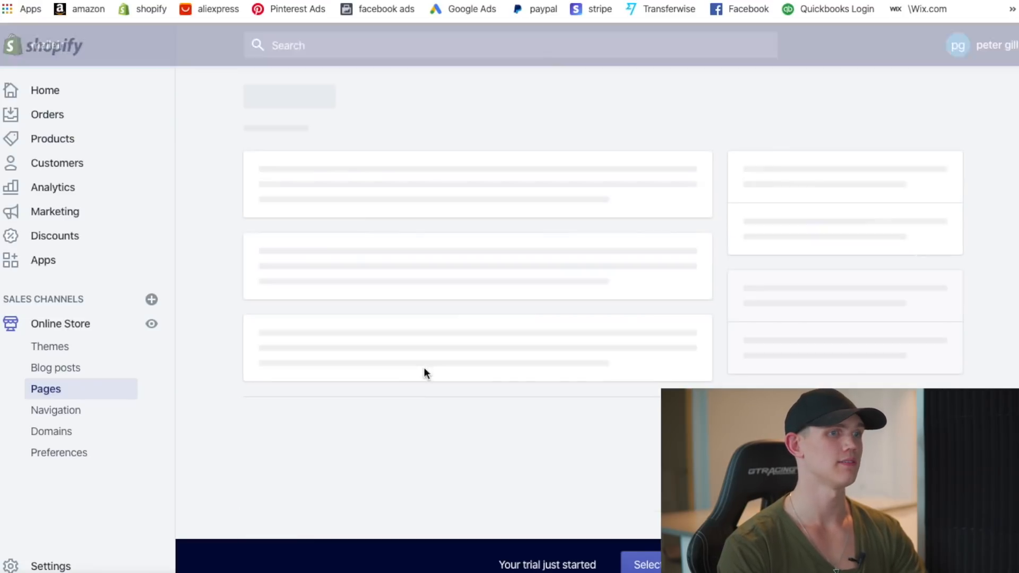
# - View the Contact Us form on the storefront, then return to the admin
pyautogui.click(363, 157)
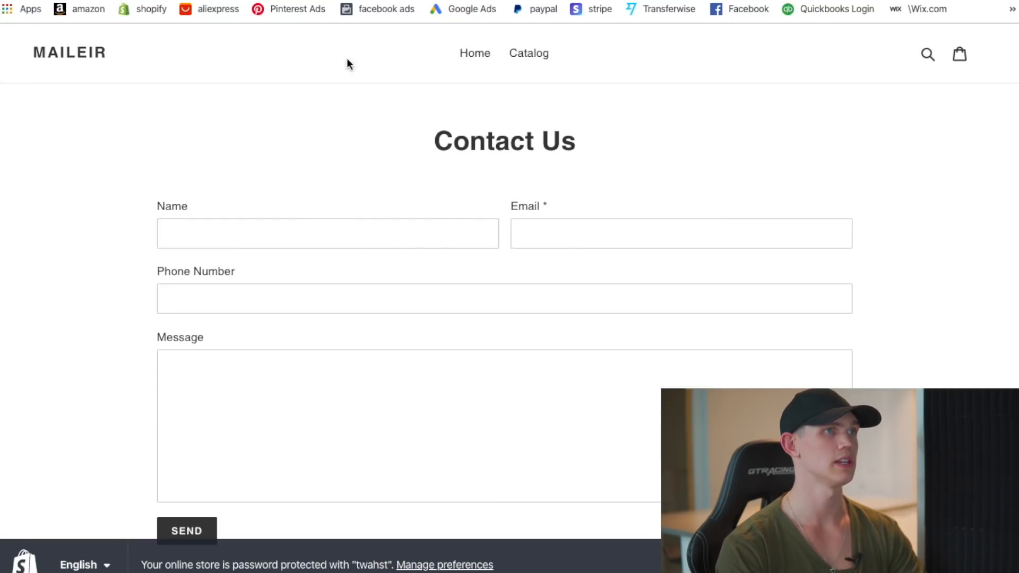
pyautogui.click(242, 1)
pyautogui.scroll(-2, 271, 420)
# - Write the order-concerns and order-tracking message in the Contact Us content and save it
pyautogui.scroll(1, 298, 406)
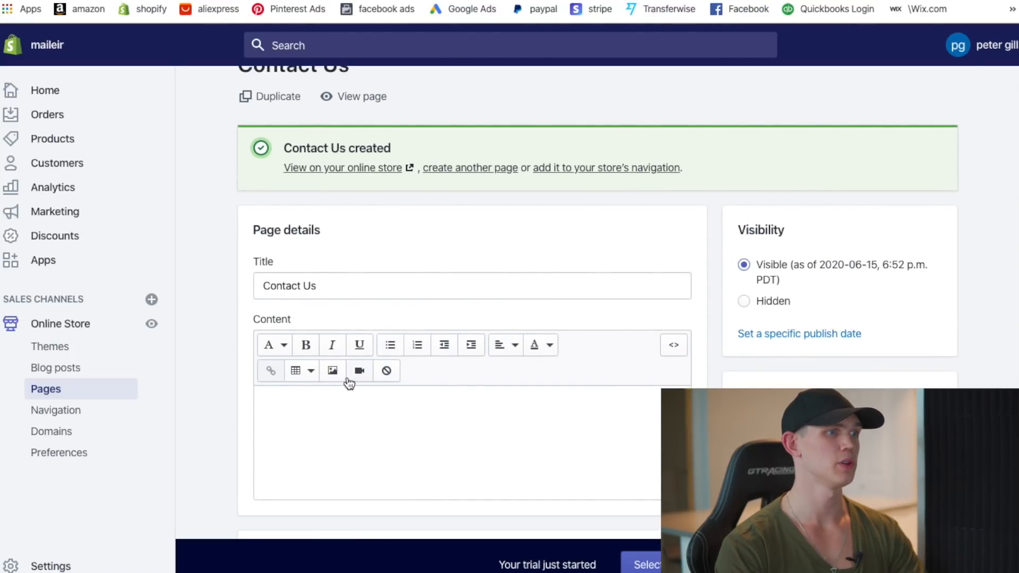
pyautogui.click(393, 425)
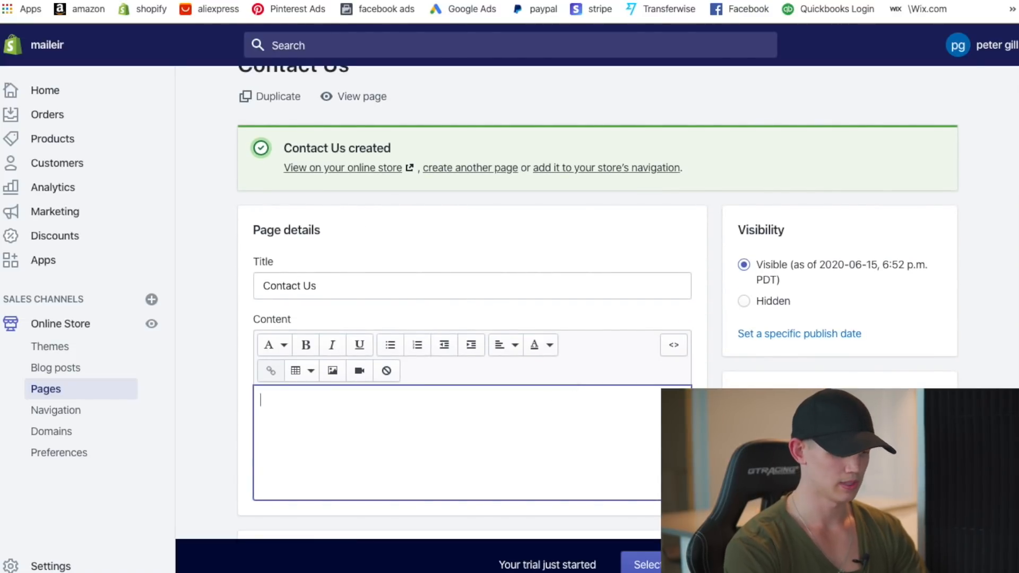
pyautogui.write('Send')
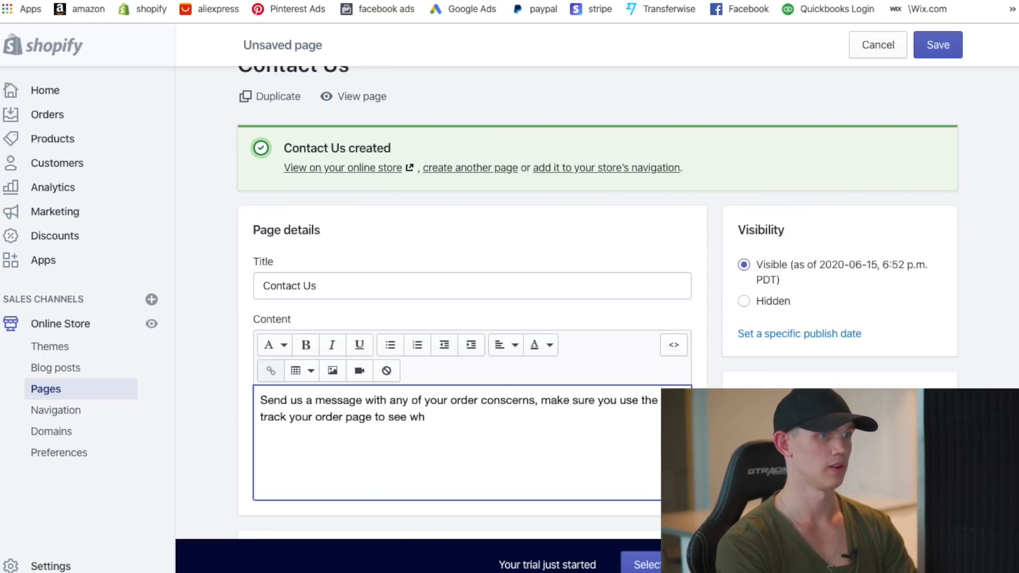
pyautogui.write('your ')
pyautogui.write('order is at.')
pyautogui.press('Return')
pyautogui.press('Return')
pyautogui.press('BackSpace')
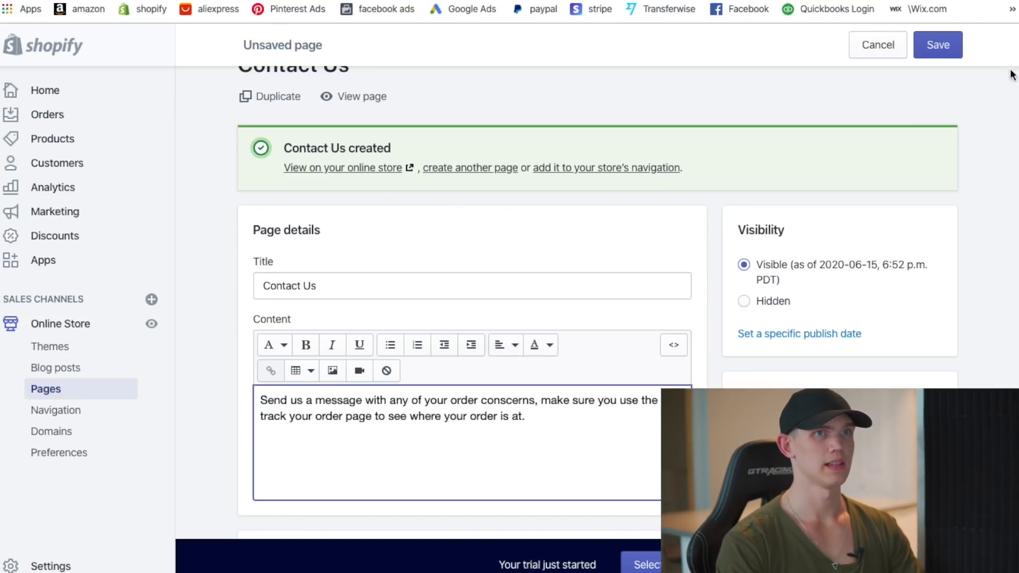
pyautogui.click(960, 52)
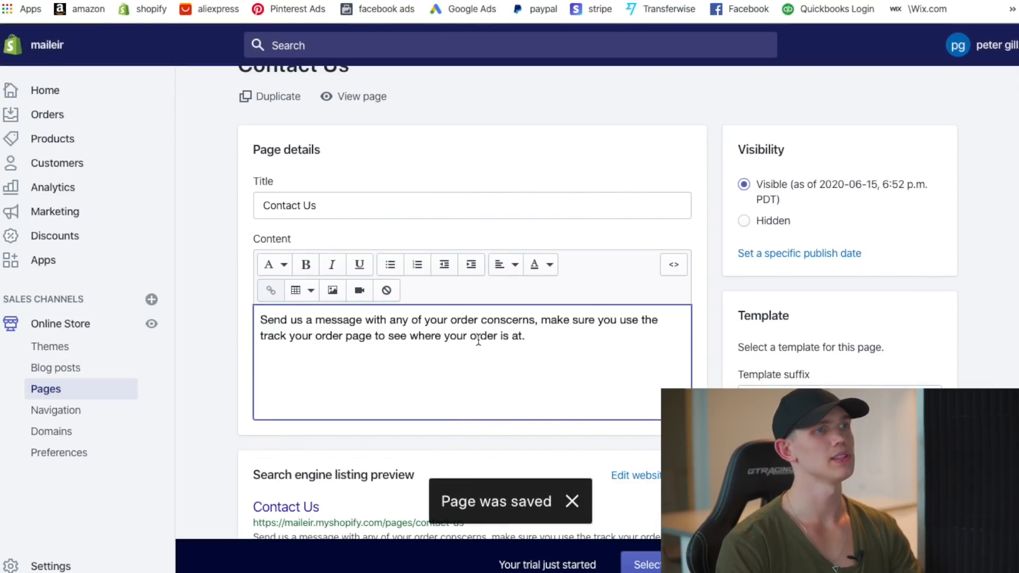
# - Preview the Contact Us page on the storefront, then return to the list of five pages
pyautogui.click(356, 100)
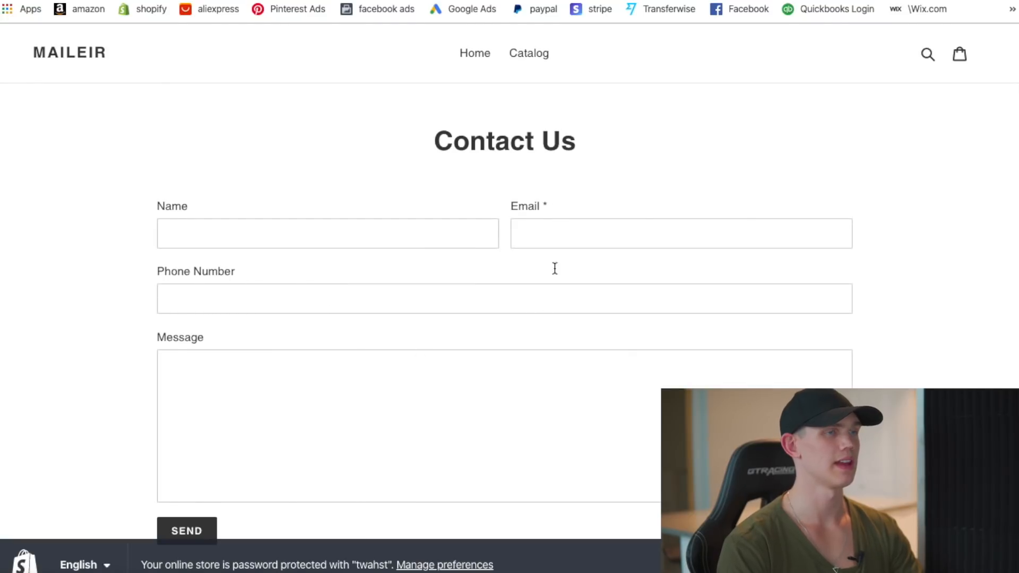
pyautogui.scroll(-1, 495, 243)
pyautogui.rightClick(385, 378)
pyautogui.click(450, 300)
pyautogui.click(758, 134)
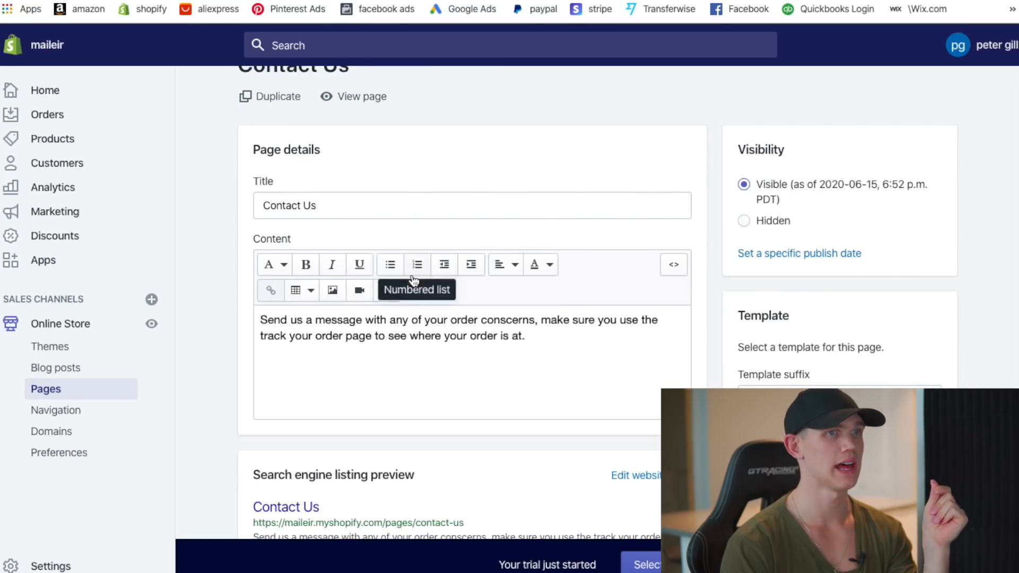
pyautogui.scroll(1, 414, 268)
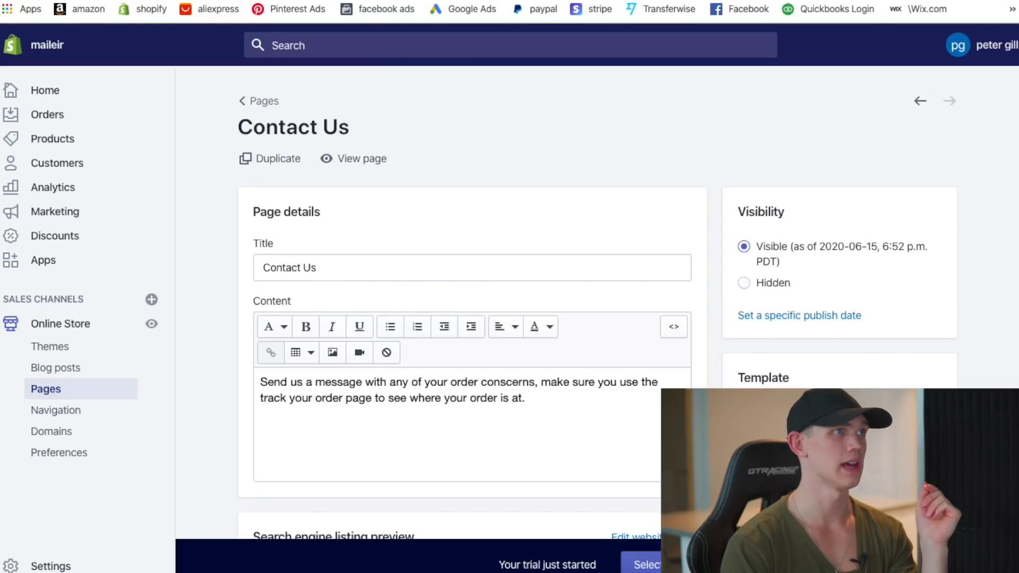
pyautogui.click(255, 95)
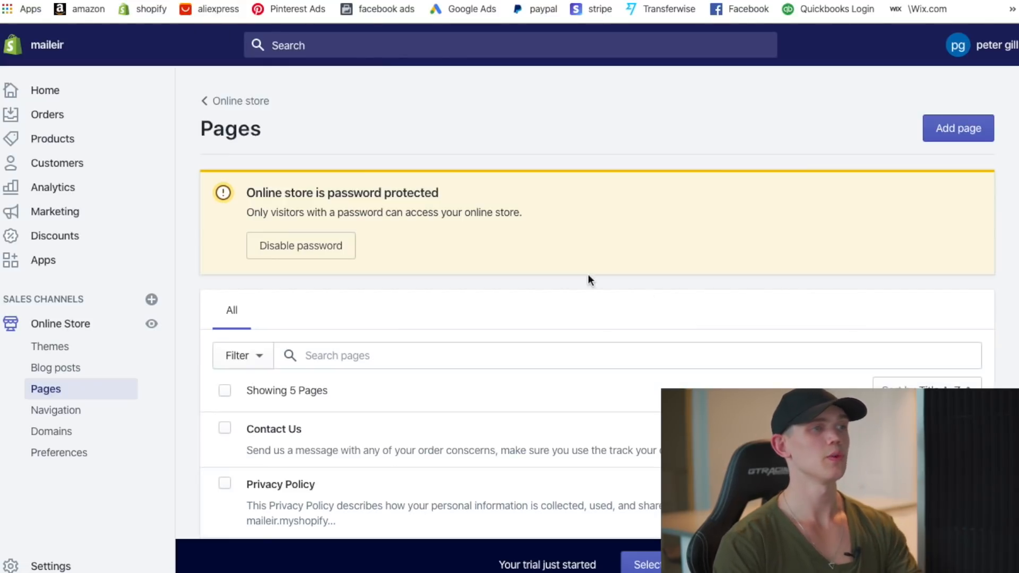
pyautogui.scroll(-2, 648, 293)
pyautogui.scroll(-1, 409, 375)
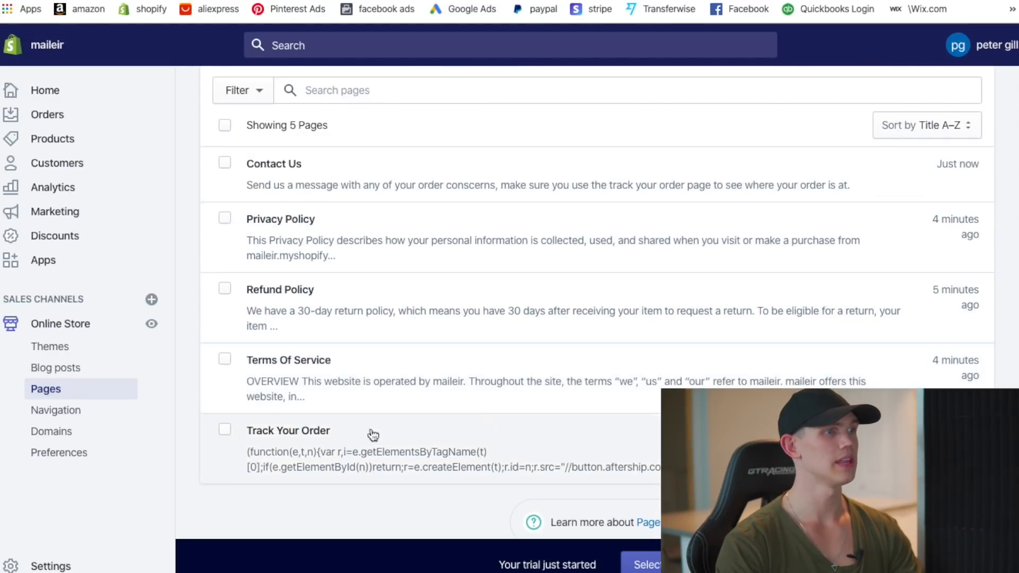
pyautogui.scroll(2, 395, 411)
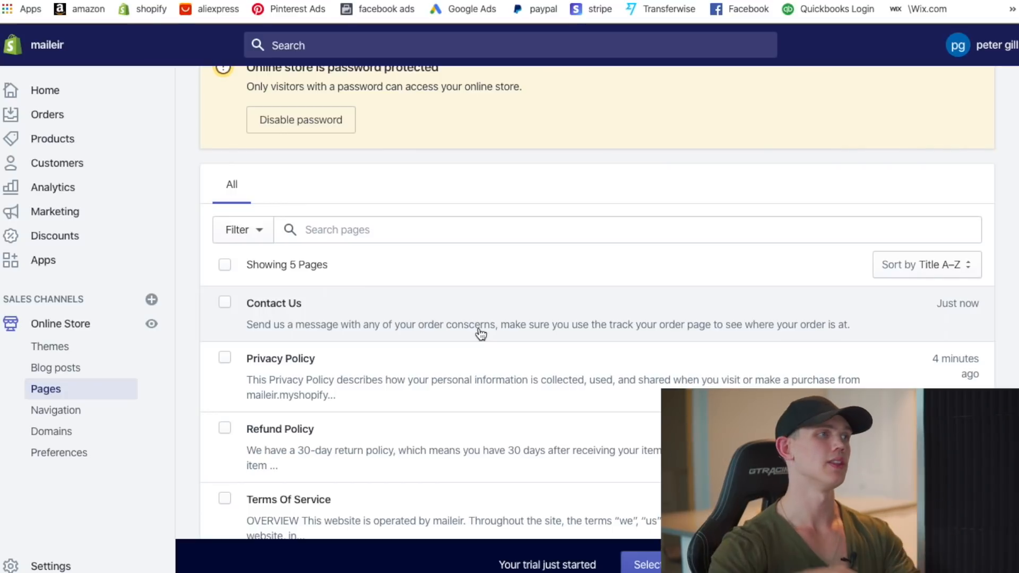
# - Check the store's password protection setting, then return to the Themes page showing Debut
pyautogui.click(63, 329)
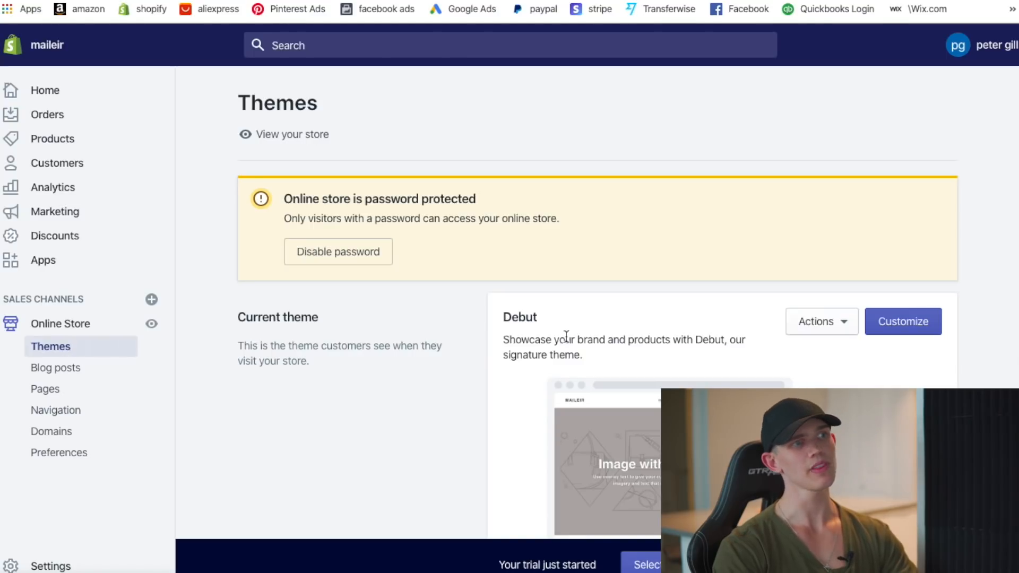
pyautogui.click(351, 258)
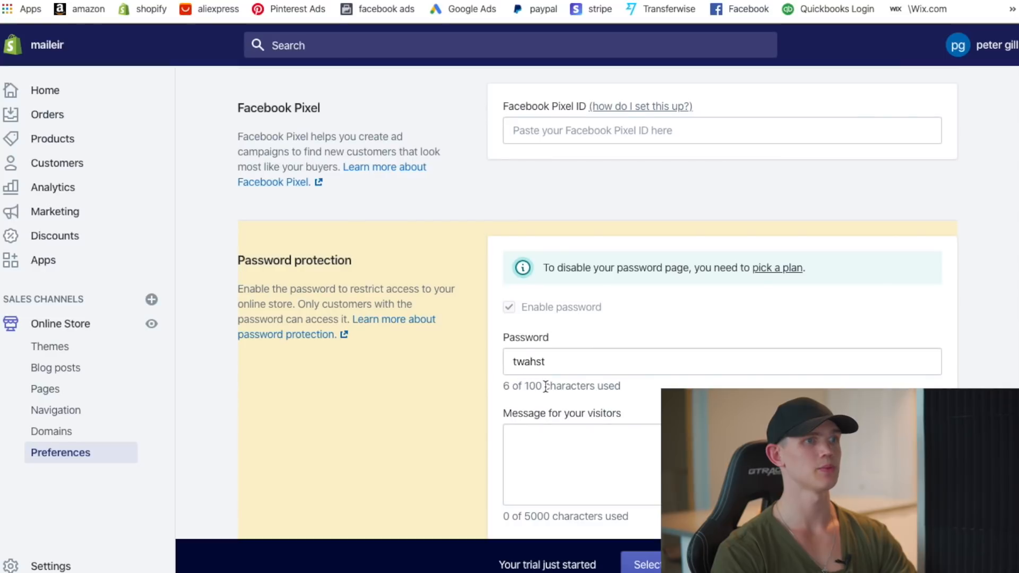
pyautogui.scroll(-1, 545, 387)
pyautogui.scroll(-1, 531, 350)
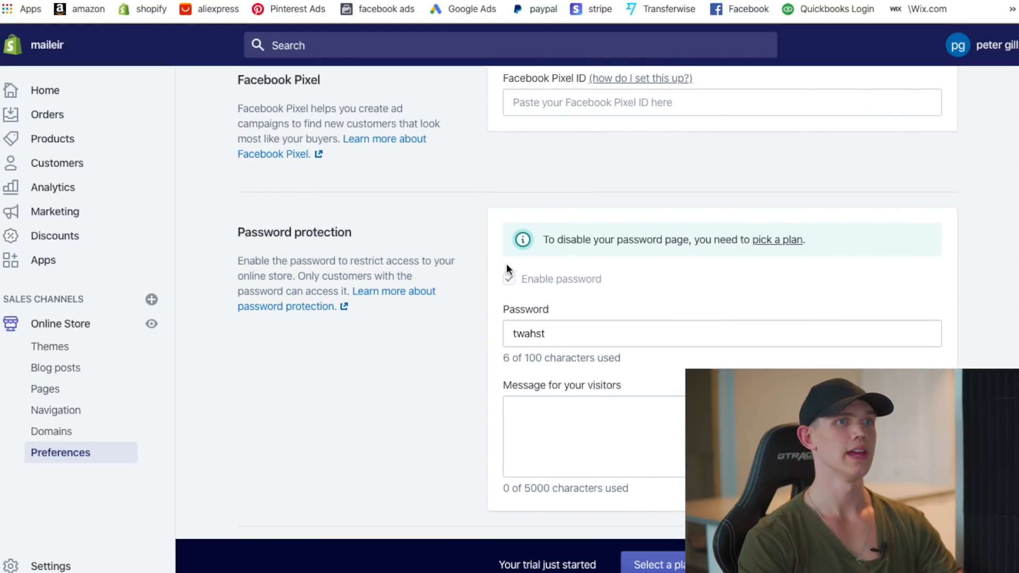
pyautogui.scroll(-1, 584, 250)
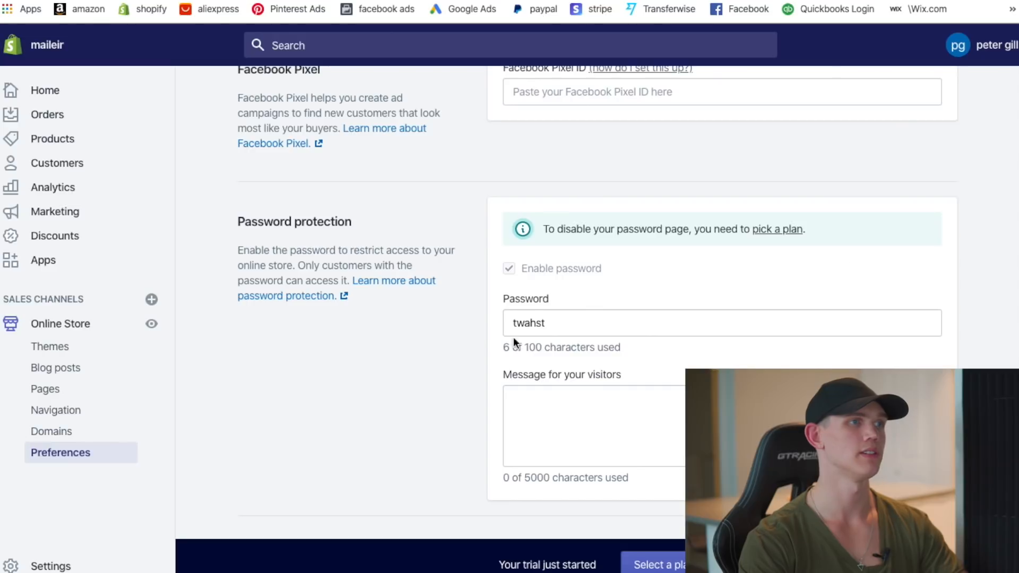
pyautogui.scroll(5, 511, 307)
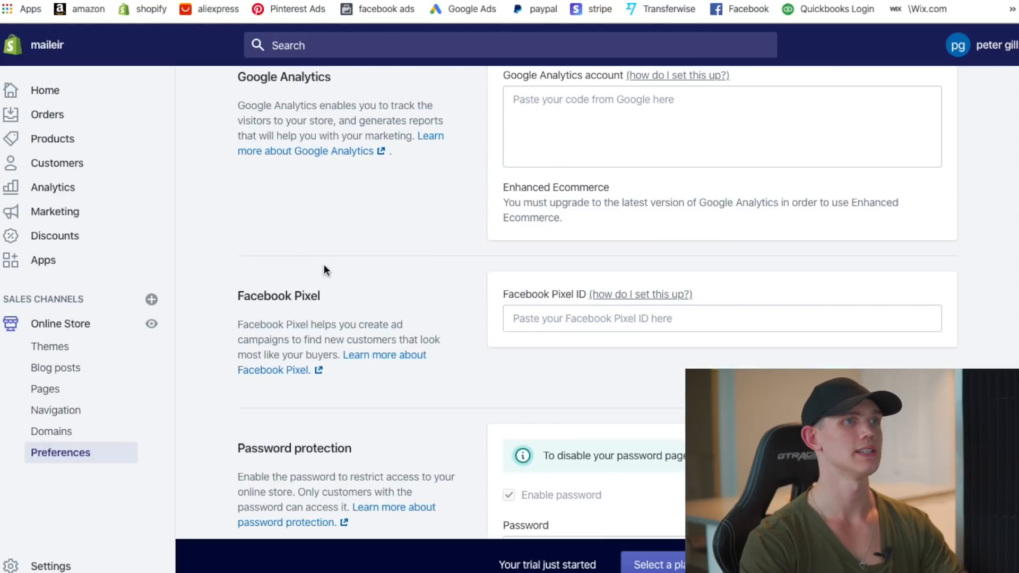
pyautogui.click(67, 349)
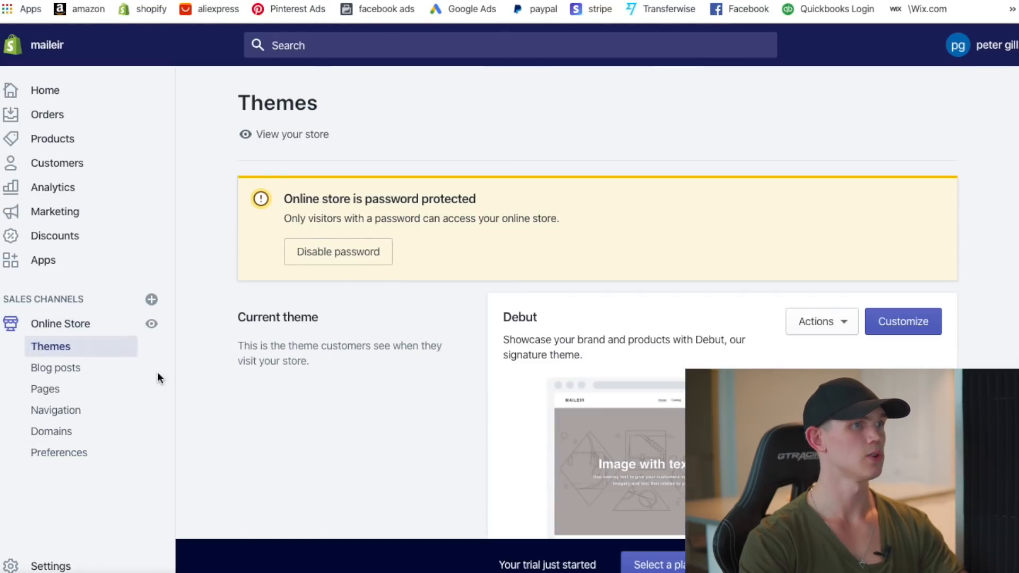
pyautogui.scroll(-2, 905, 278)
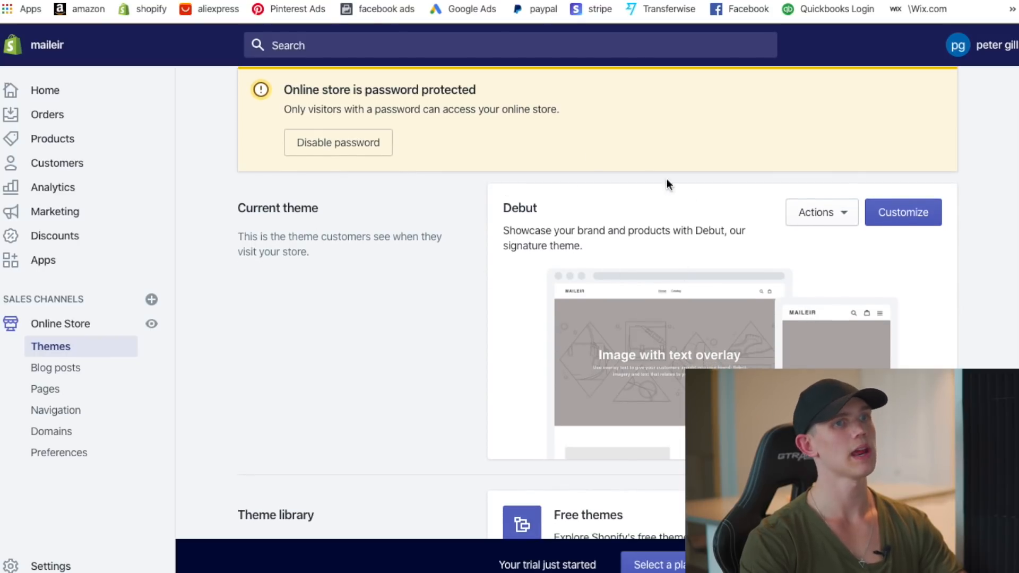
# - Scroll the Themes page to reach the Debut theme's customise option
pyautogui.scroll(-5, 695, 212)
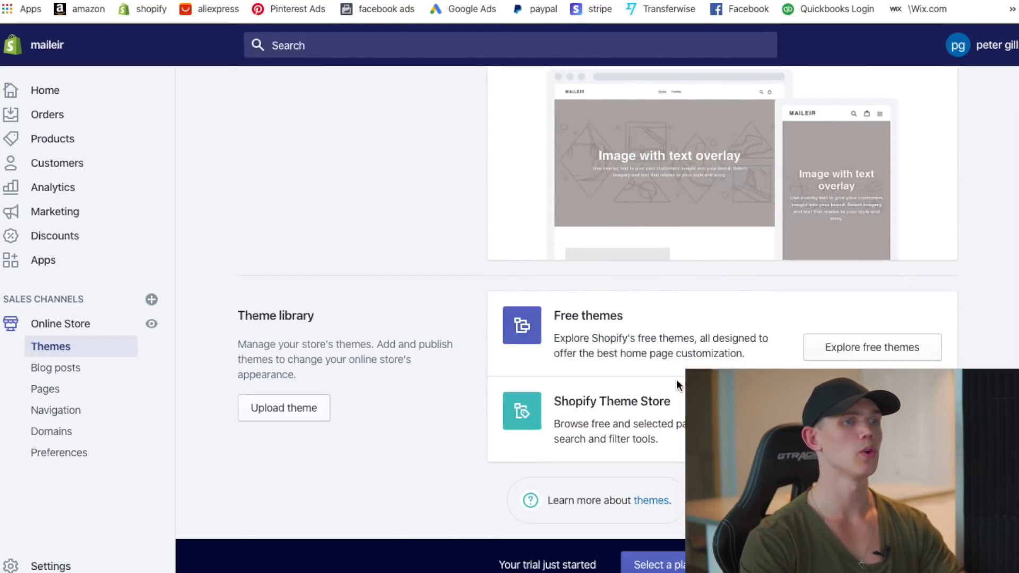
pyautogui.scroll(6, 716, 326)
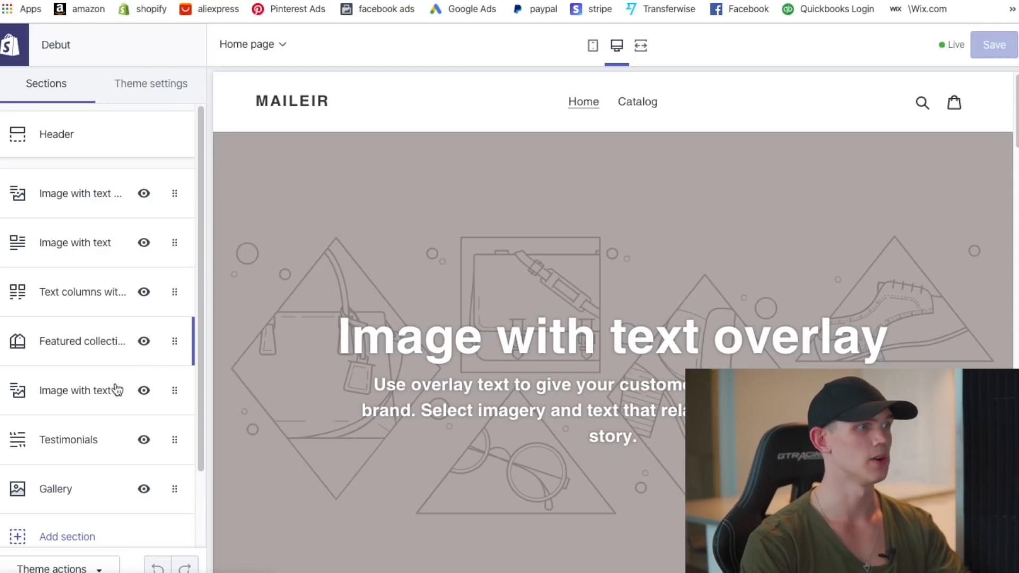
# - In the Footer section, hide the language selector and change the Quick links block's menu
pyautogui.scroll(-2, 106, 399)
pyautogui.click(91, 494)
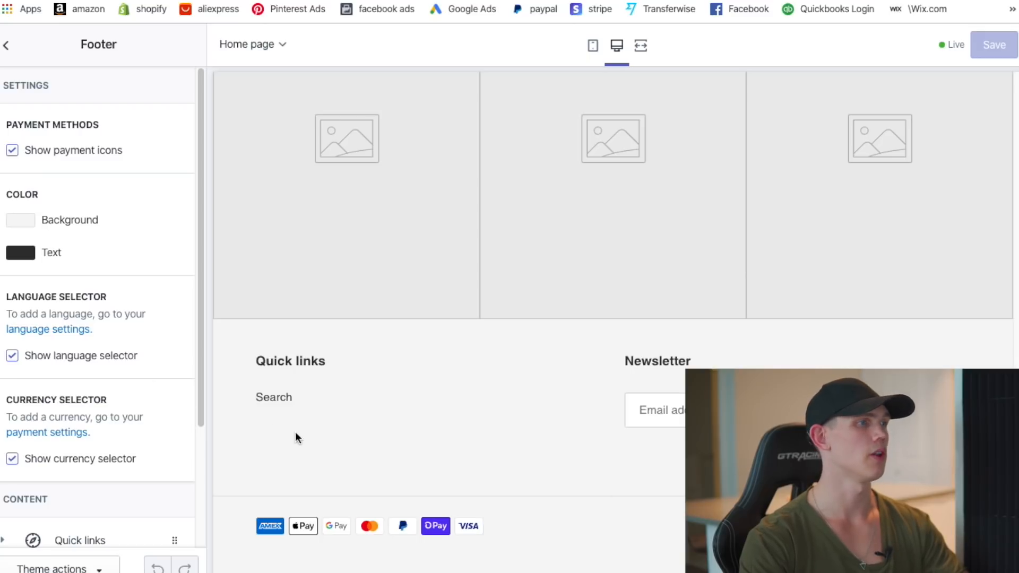
pyautogui.click(12, 356)
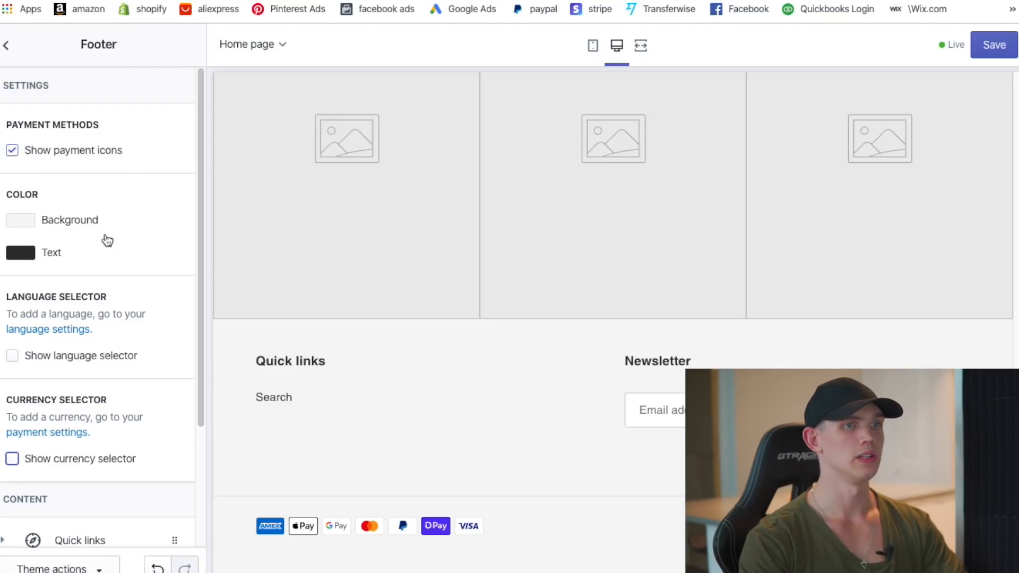
pyautogui.scroll(-3, 106, 391)
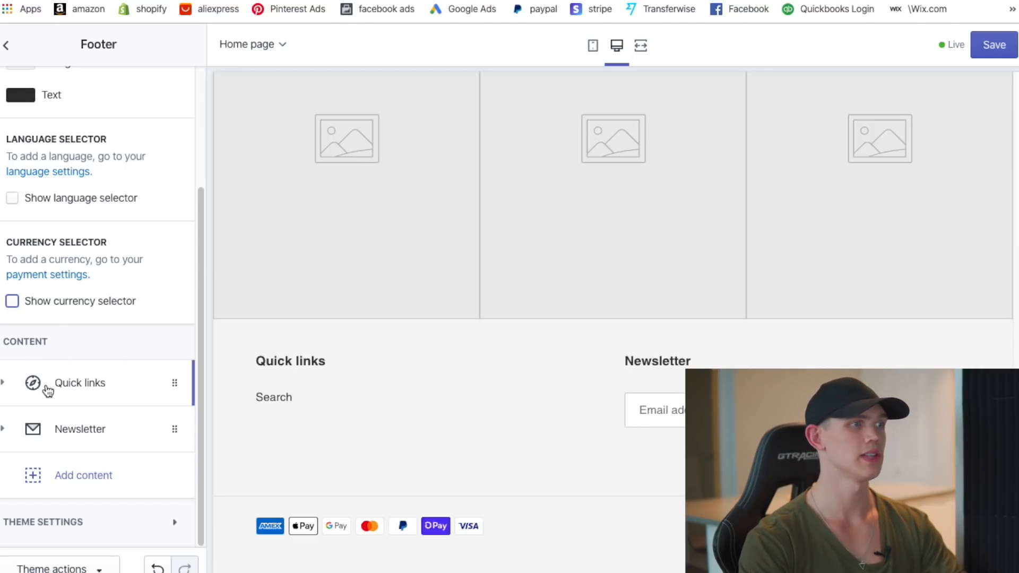
pyautogui.click(85, 382)
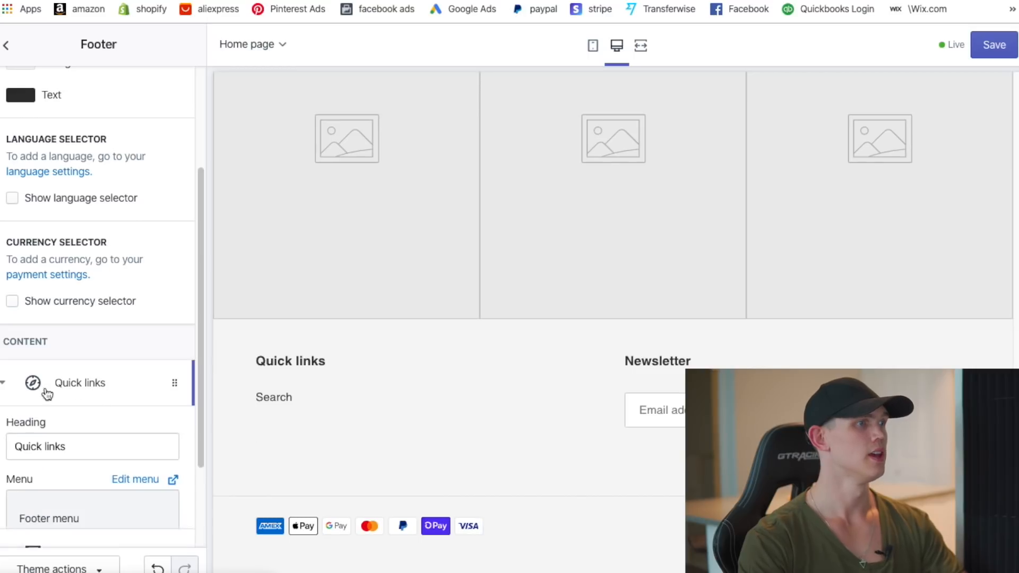
pyautogui.scroll(-3, 125, 424)
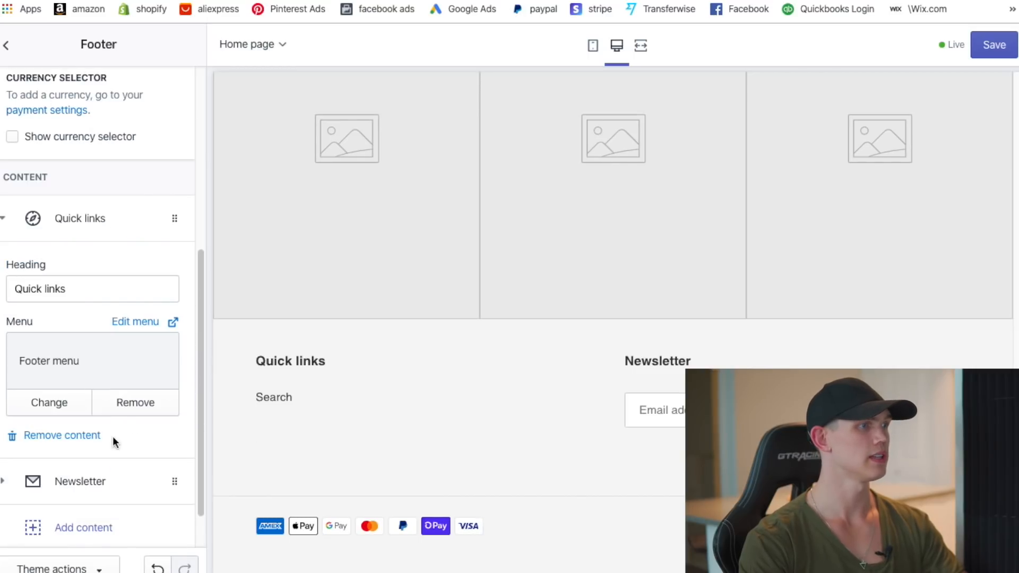
pyautogui.click(42, 404)
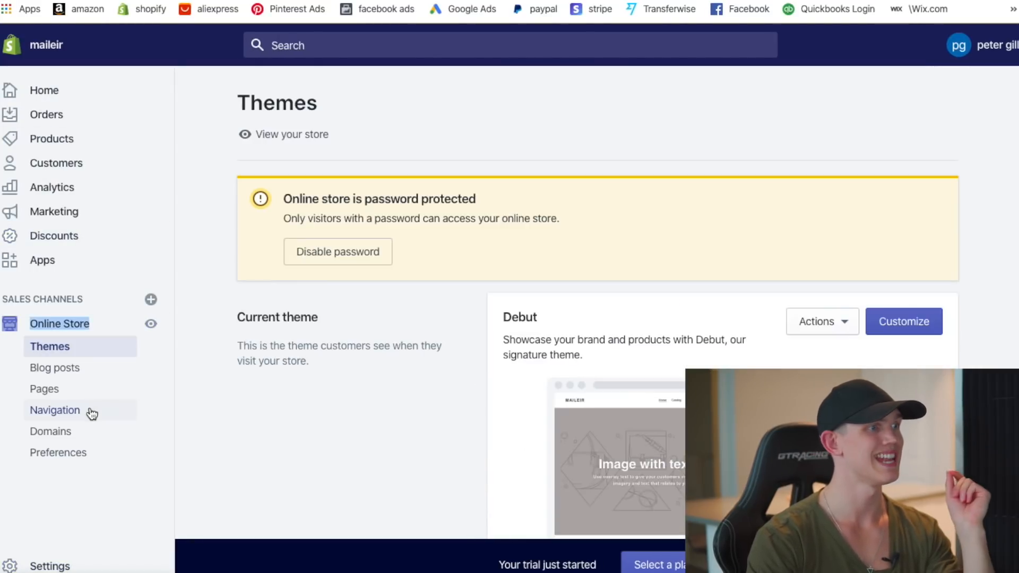
# - Add a Terms Of Service page link to the Footer menu
pyautogui.click(90, 412)
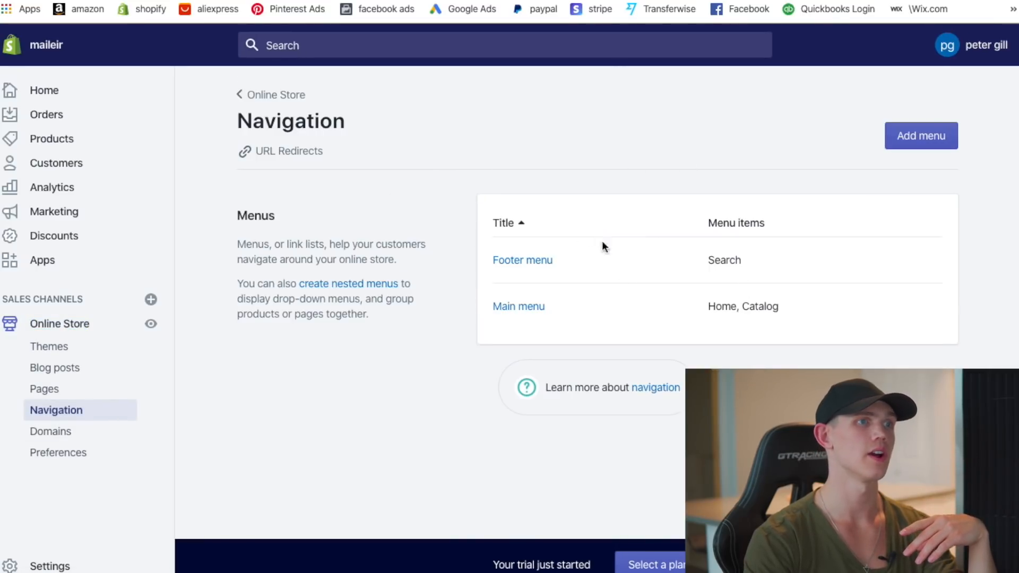
pyautogui.click(533, 264)
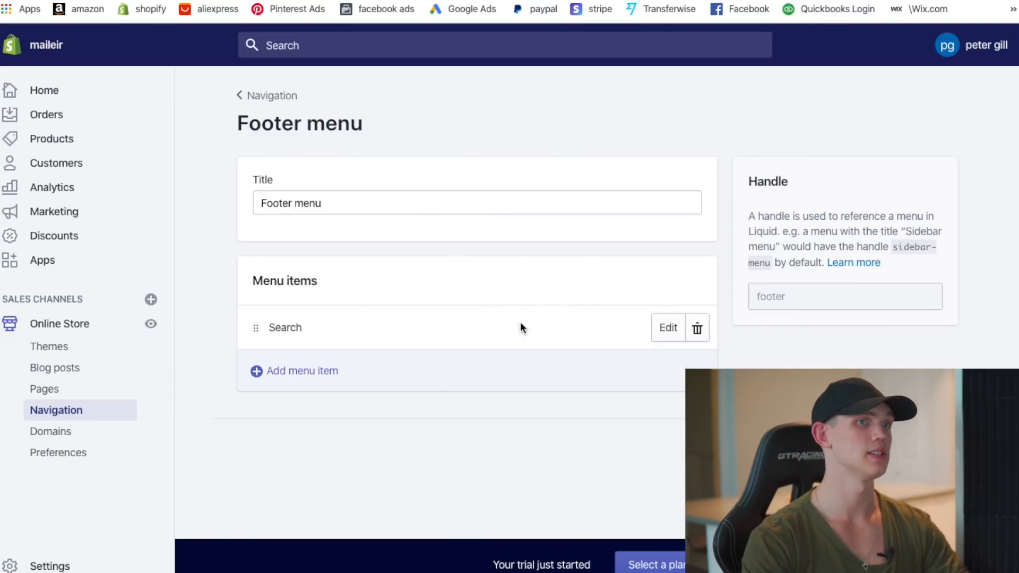
pyautogui.click(302, 379)
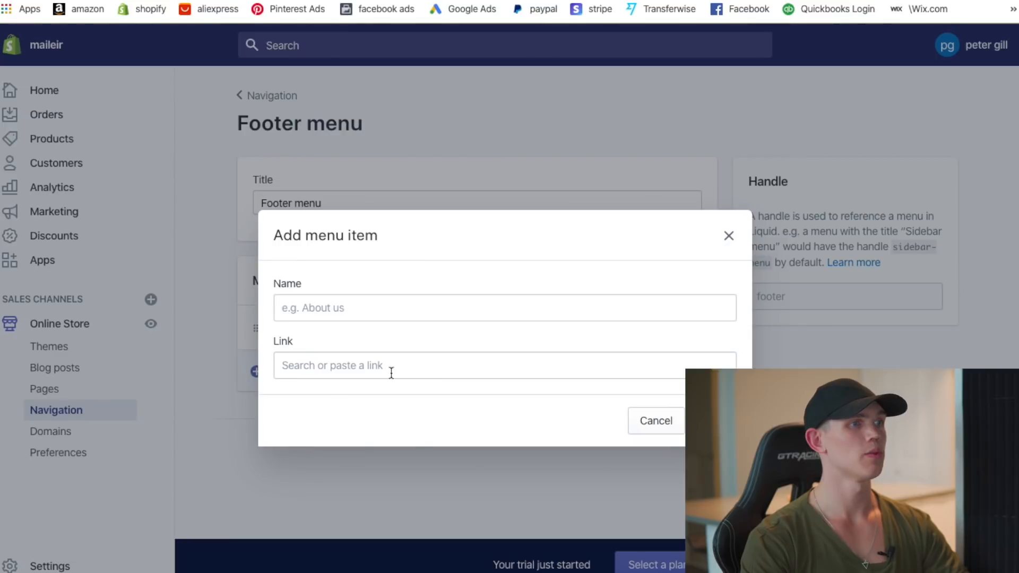
pyautogui.click(355, 318)
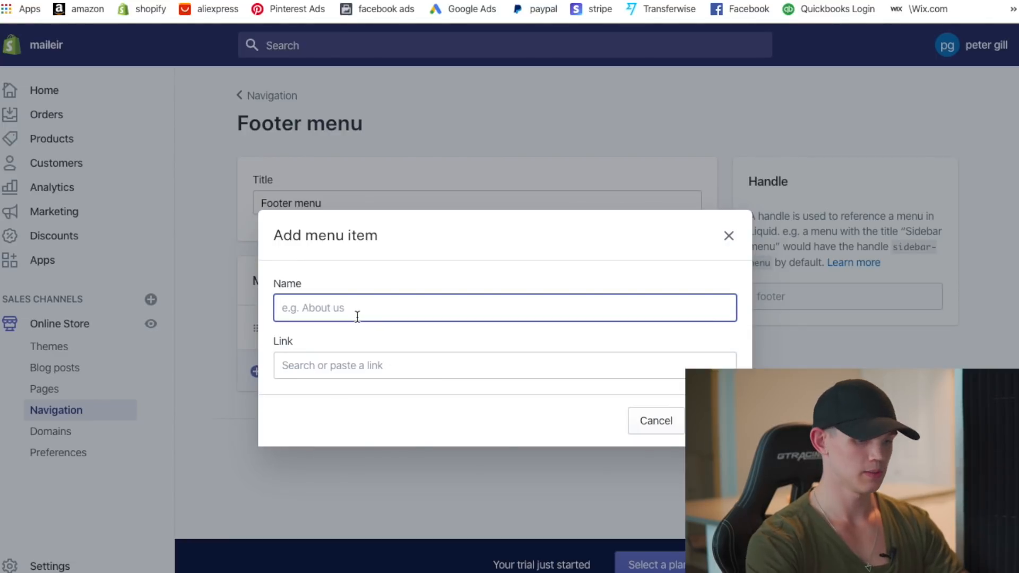
pyautogui.write('Term')
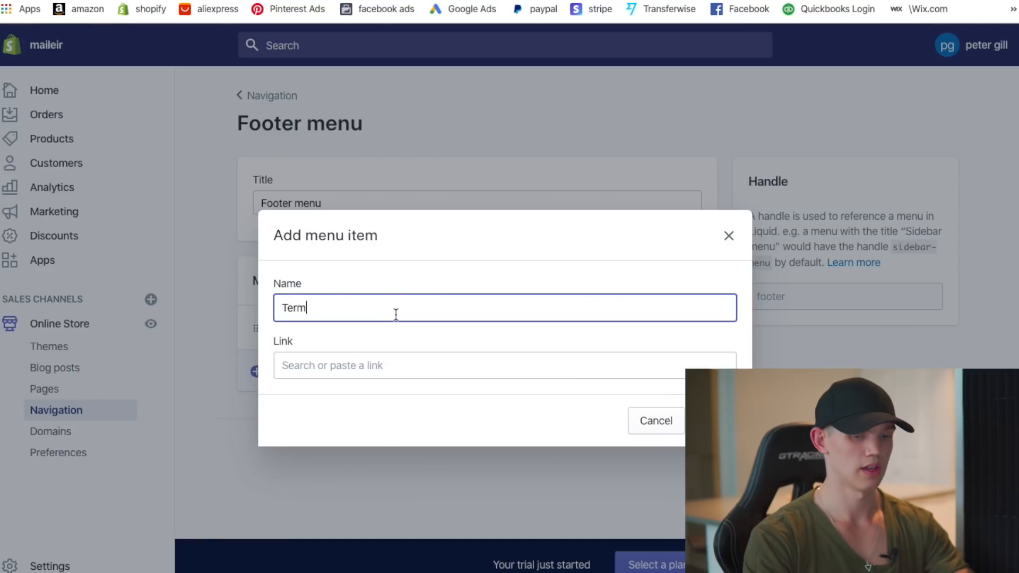
pyautogui.press('BackSpace')
pyautogui.press('BackSpace')
pyautogui.press('BackSpace')
pyautogui.press('BackSpace')
pyautogui.press('BackSpace')
pyautogui.click(378, 372)
pyautogui.write('terms')
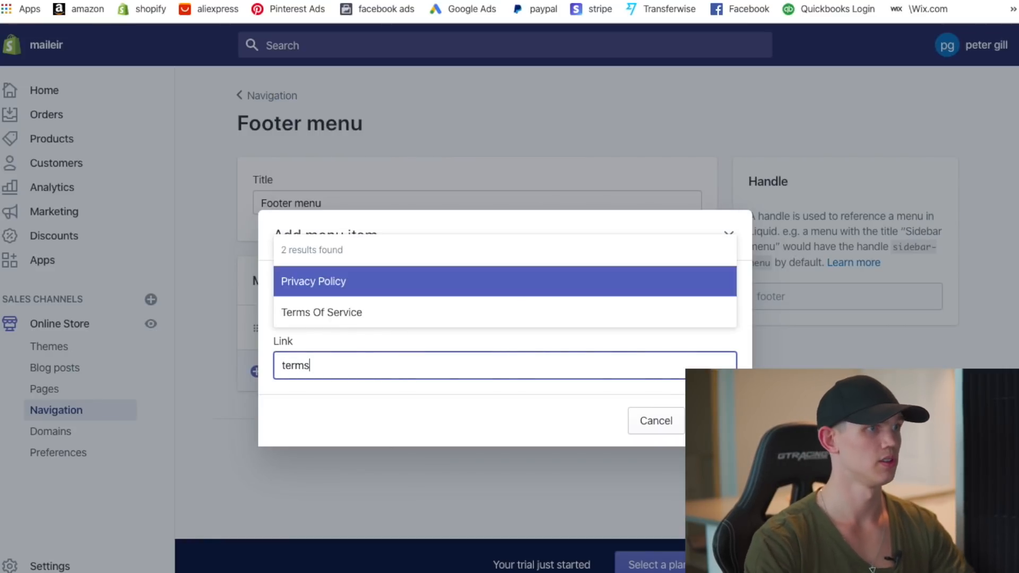
pyautogui.click(368, 325)
pyautogui.click(715, 421)
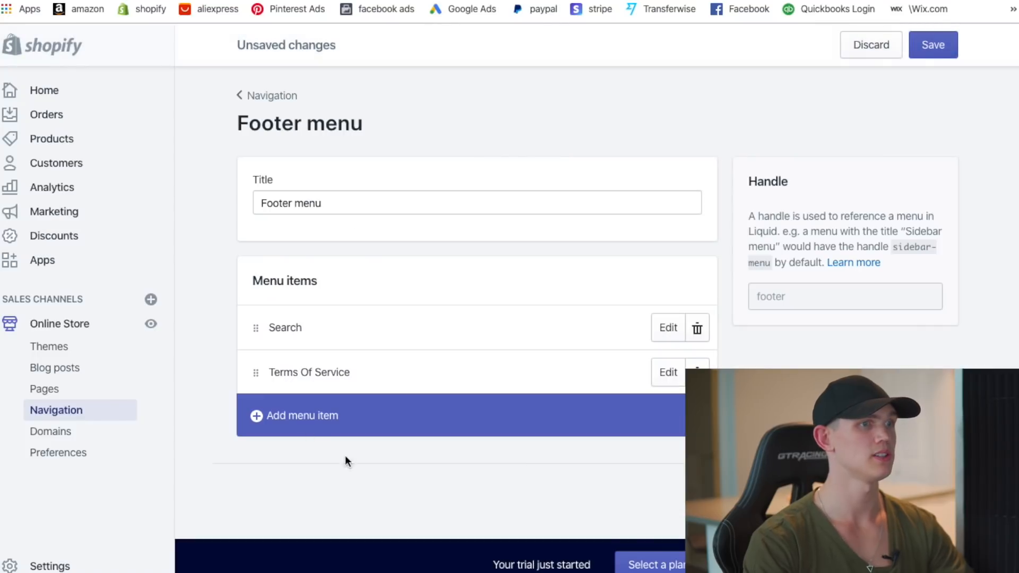
# - Add a Privacy Policy page link to the Footer menu
pyautogui.click(355, 421)
pyautogui.click(335, 362)
pyautogui.write('p')
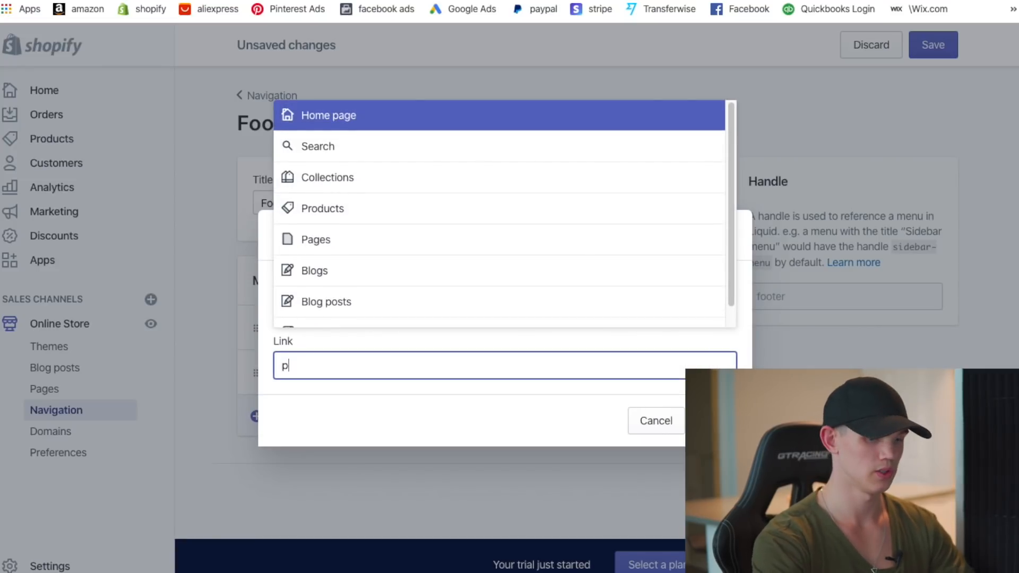
pyautogui.write('rivacy Policy')
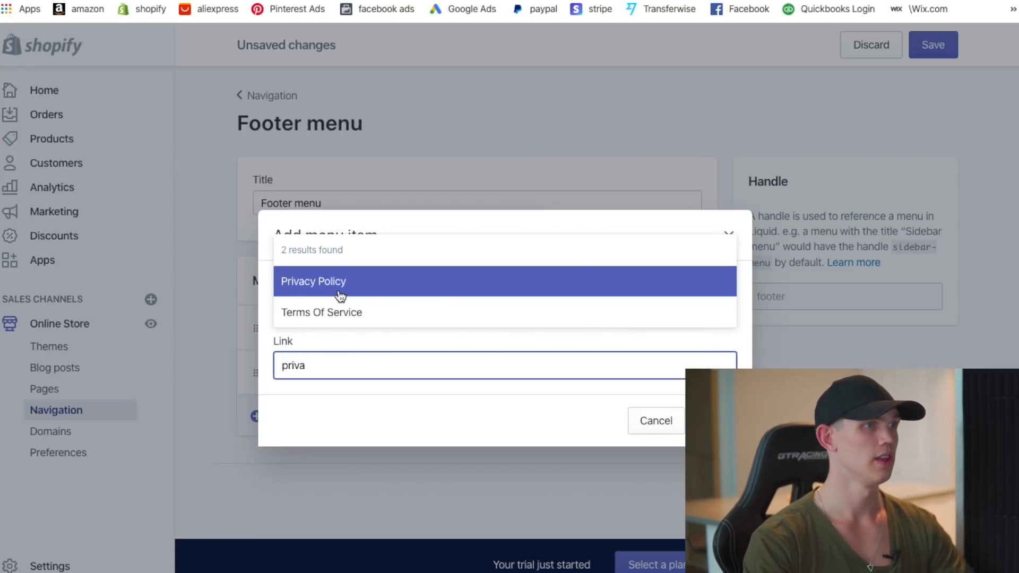
pyautogui.click(340, 282)
pyautogui.click(715, 421)
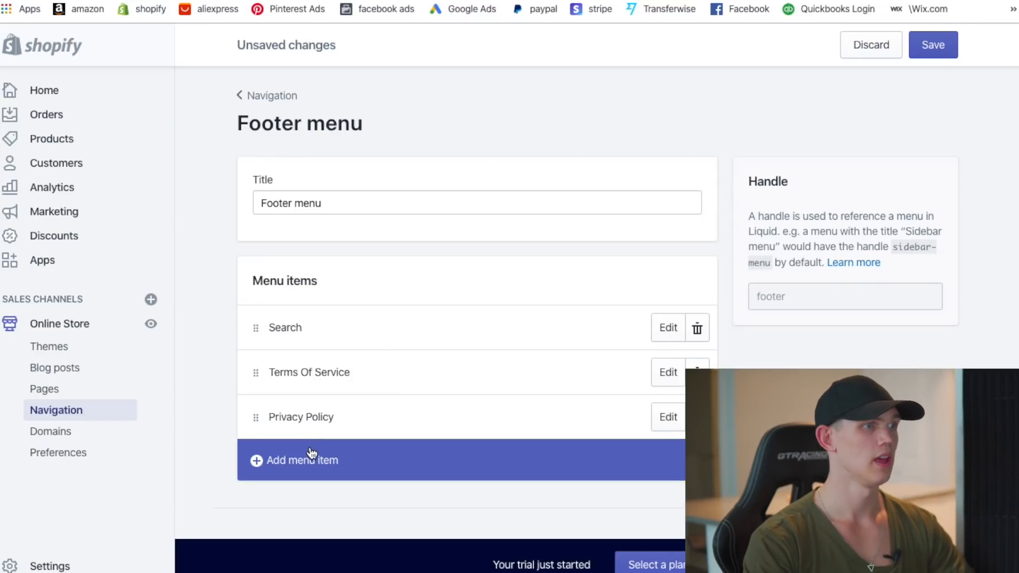
# - Add a Refund Policy page link and delete the Search item
pyautogui.click(335, 459)
pyautogui.click(340, 367)
pyautogui.write('refund')
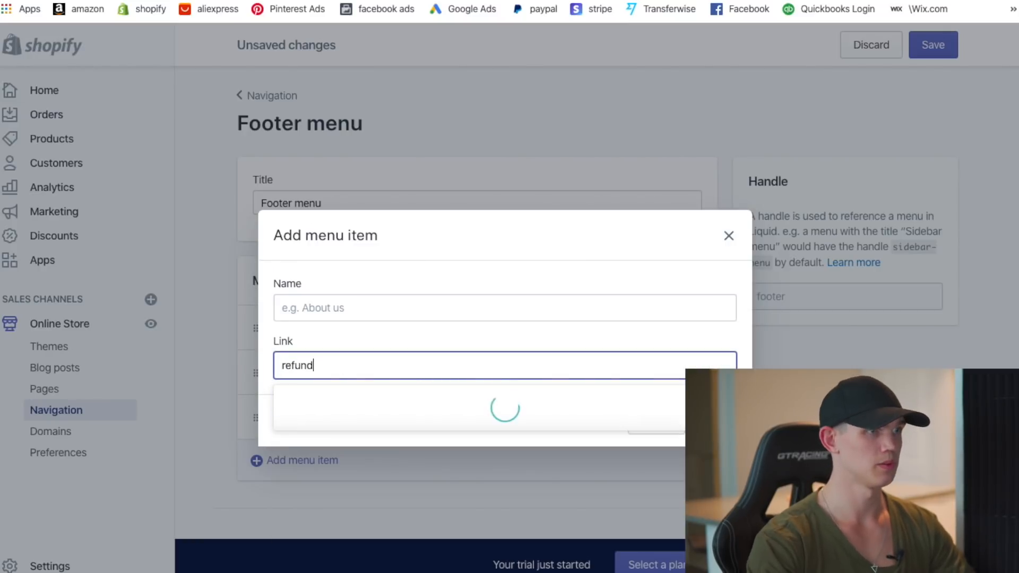
pyautogui.click(363, 433)
pyautogui.click(715, 421)
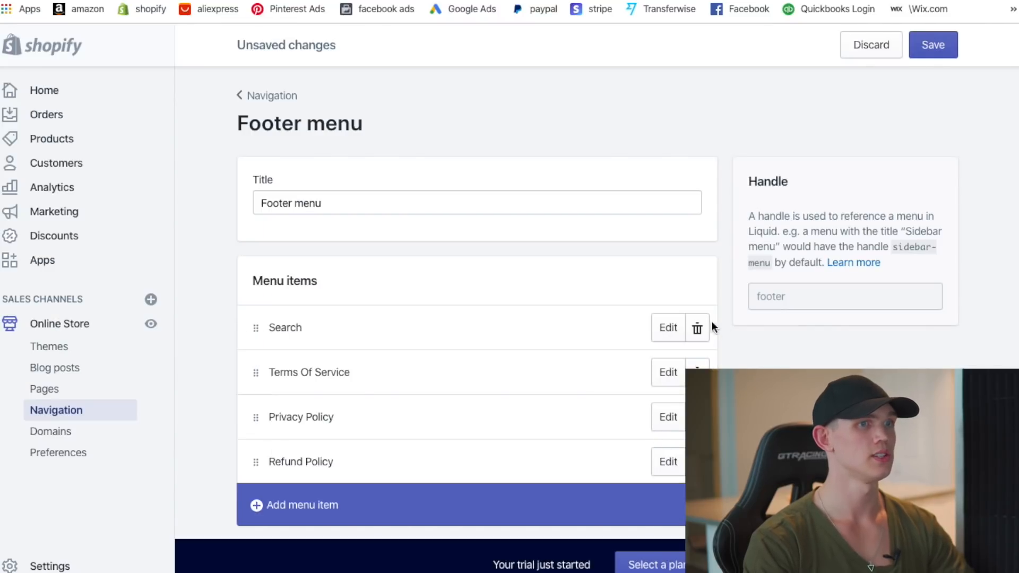
pyautogui.click(697, 328)
pyautogui.click(711, 185)
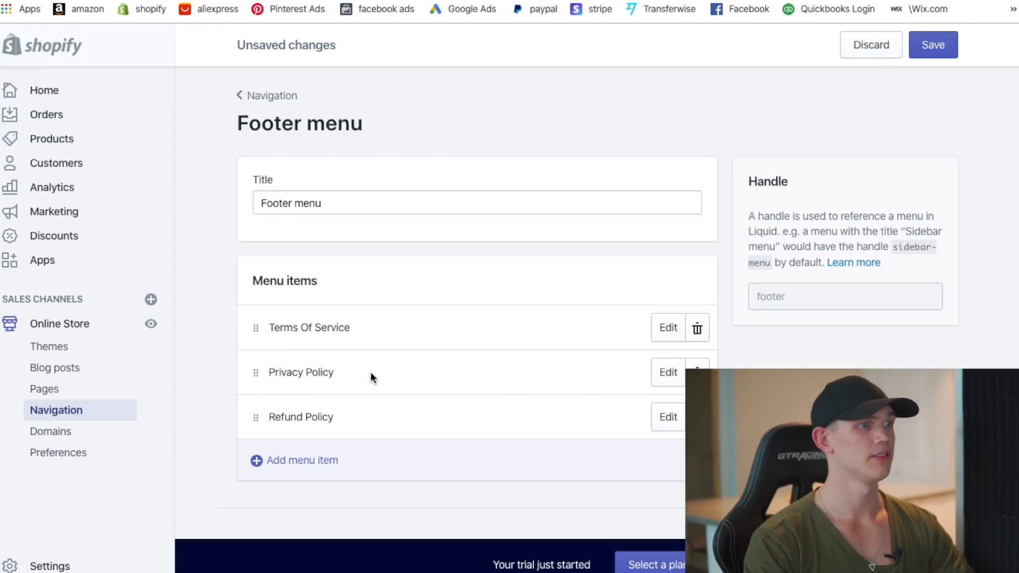
# - Save the Footer menu, assign it to the footer links block, and clear its heading
pyautogui.click(935, 43)
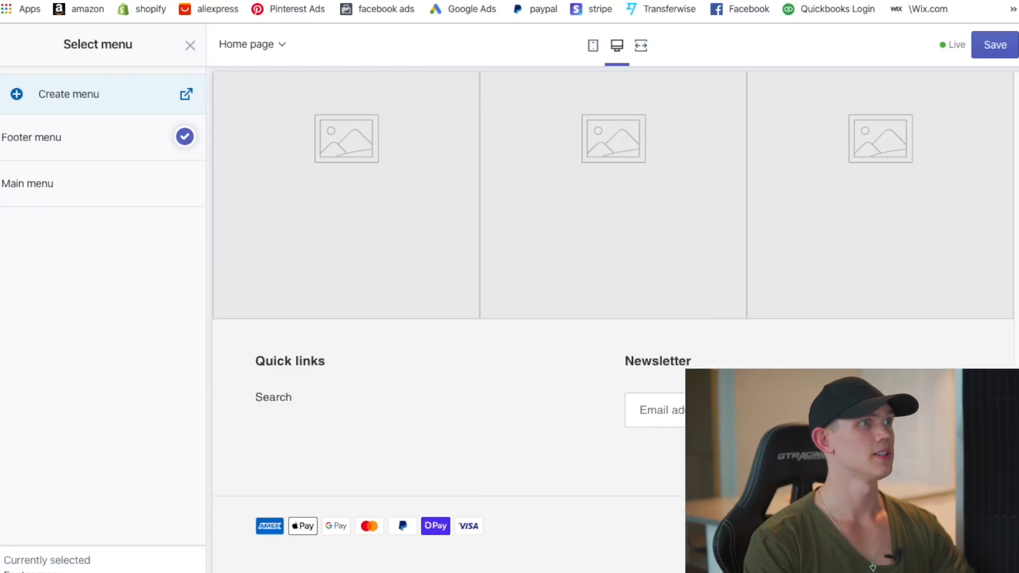
pyautogui.click(72, 151)
pyautogui.click(994, 43)
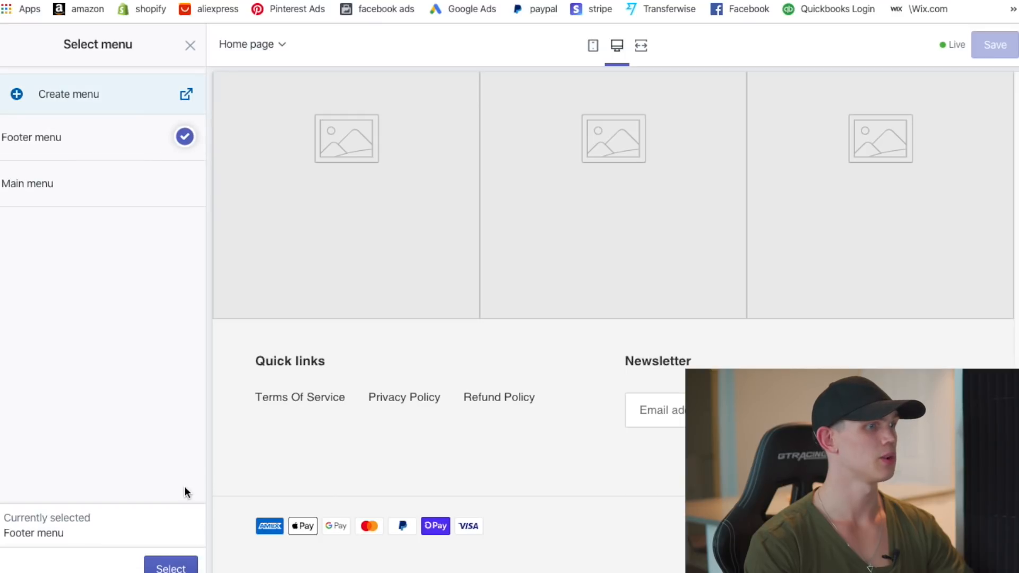
pyautogui.click(171, 567)
pyautogui.moveTo(107, 290); pyautogui.dragTo(27, 292)
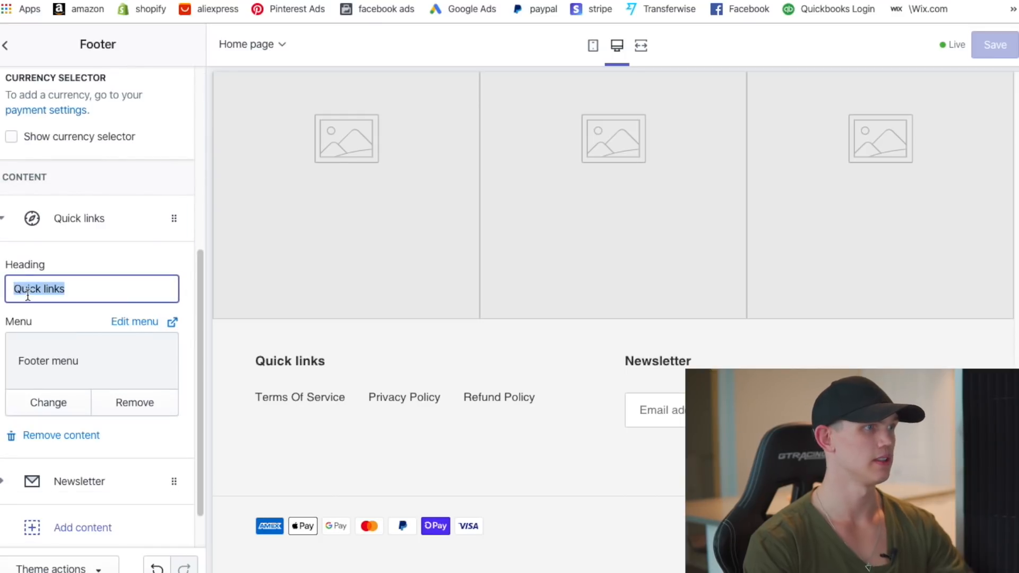
pyautogui.press('BackSpace')
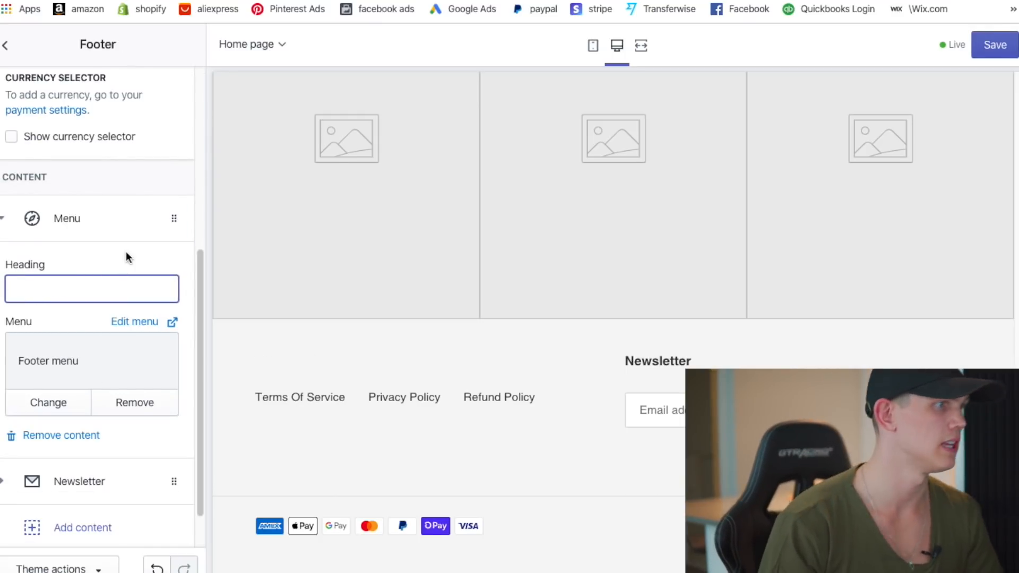
pyautogui.click(124, 255)
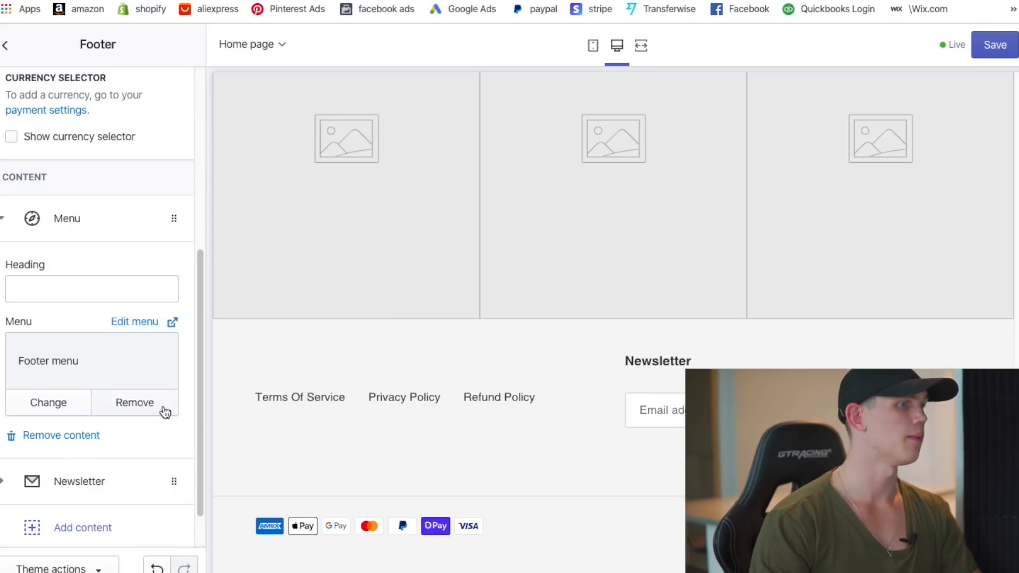
pyautogui.scroll(-1, 166, 405)
# - Add a second Menu block to the footer and delete its Quick links heading
pyautogui.click(75, 477)
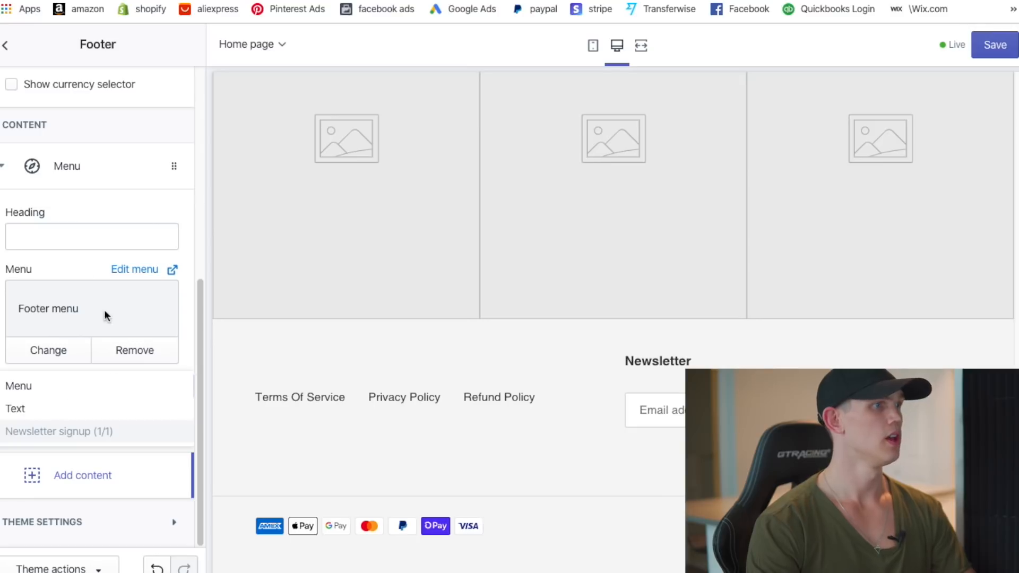
pyautogui.scroll(1, 117, 455)
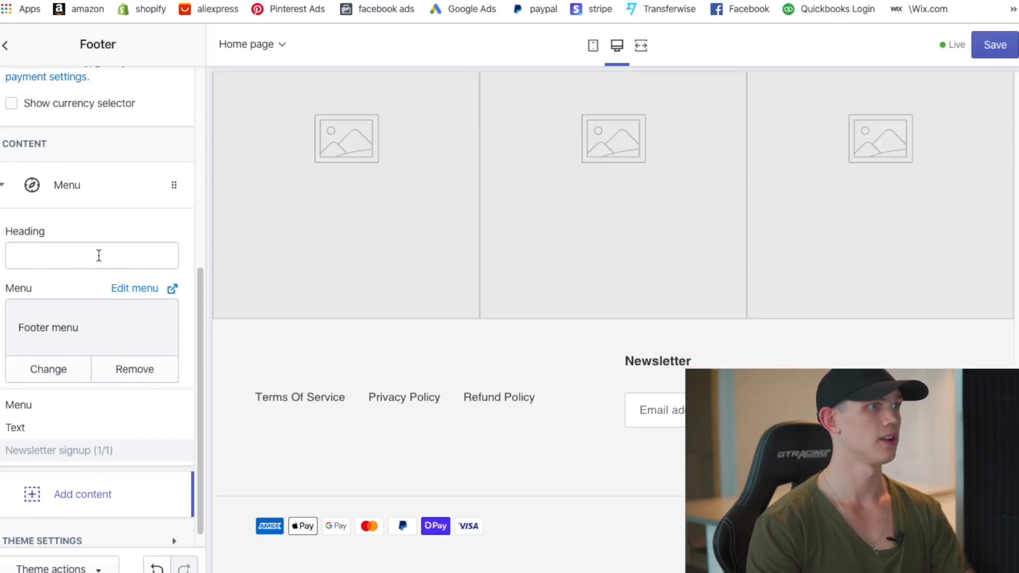
pyautogui.scroll(-1, 130, 238)
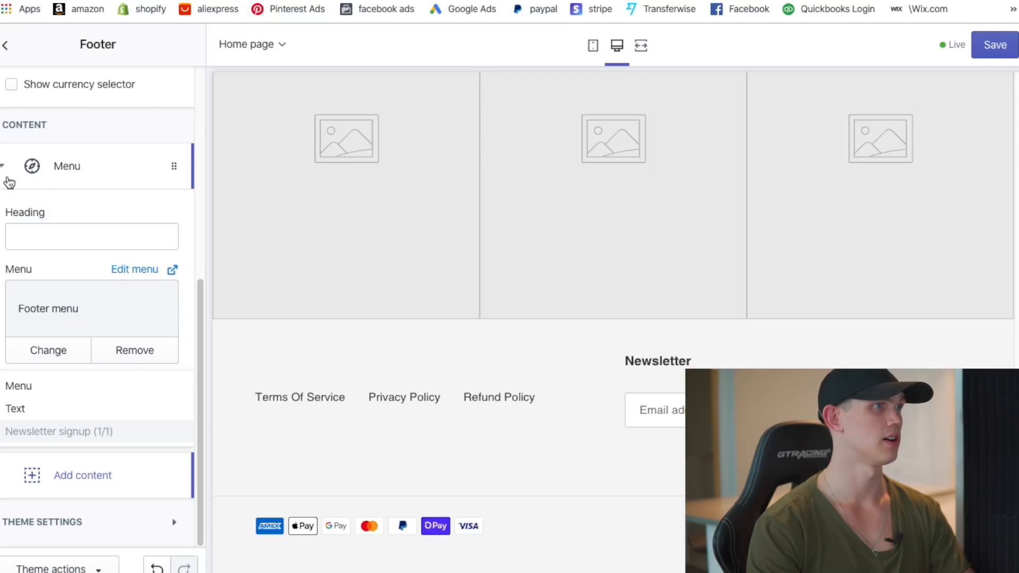
pyautogui.click(9, 180)
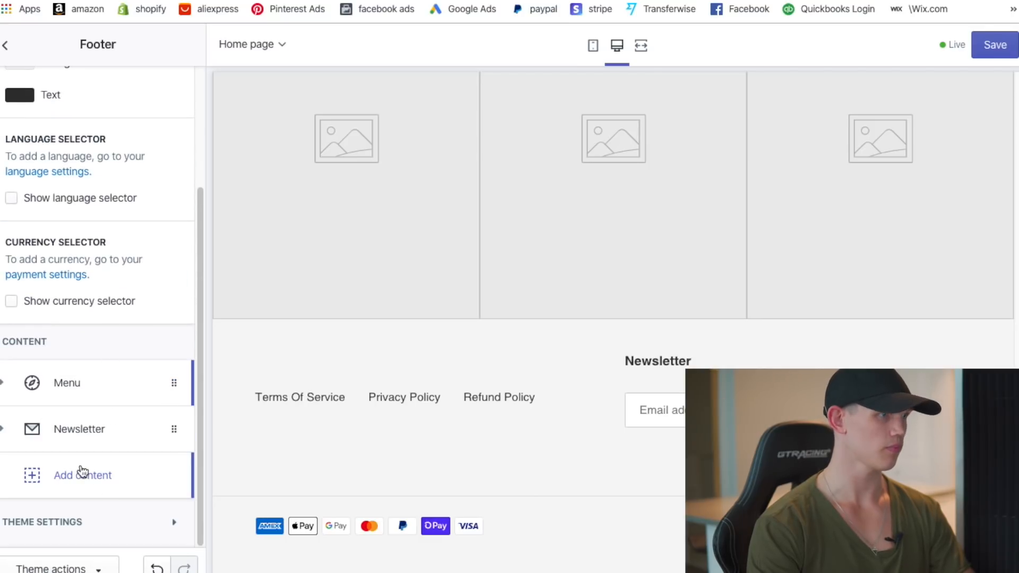
pyautogui.click(83, 474)
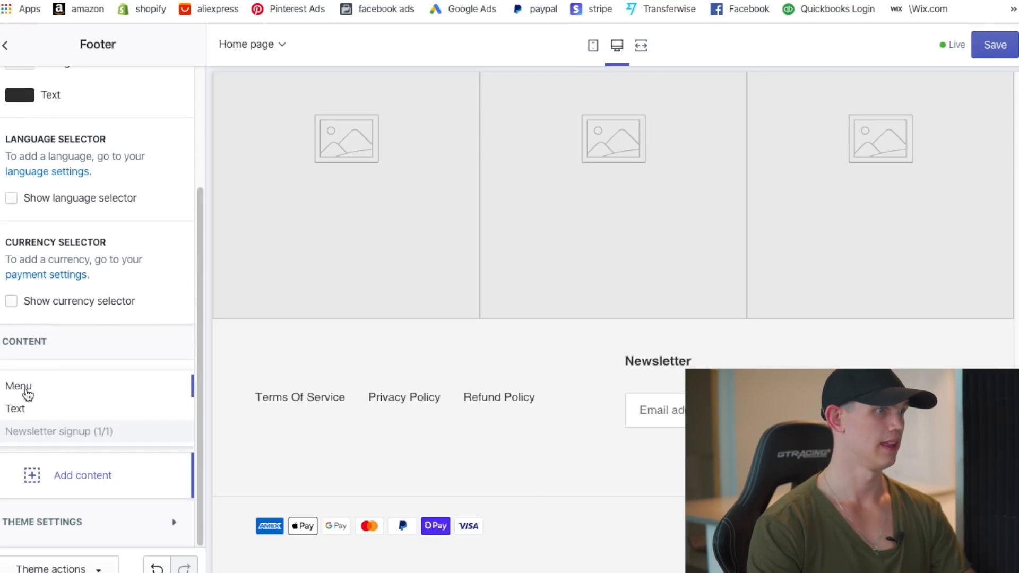
pyautogui.click(18, 386)
pyautogui.tripleClick(80, 329)
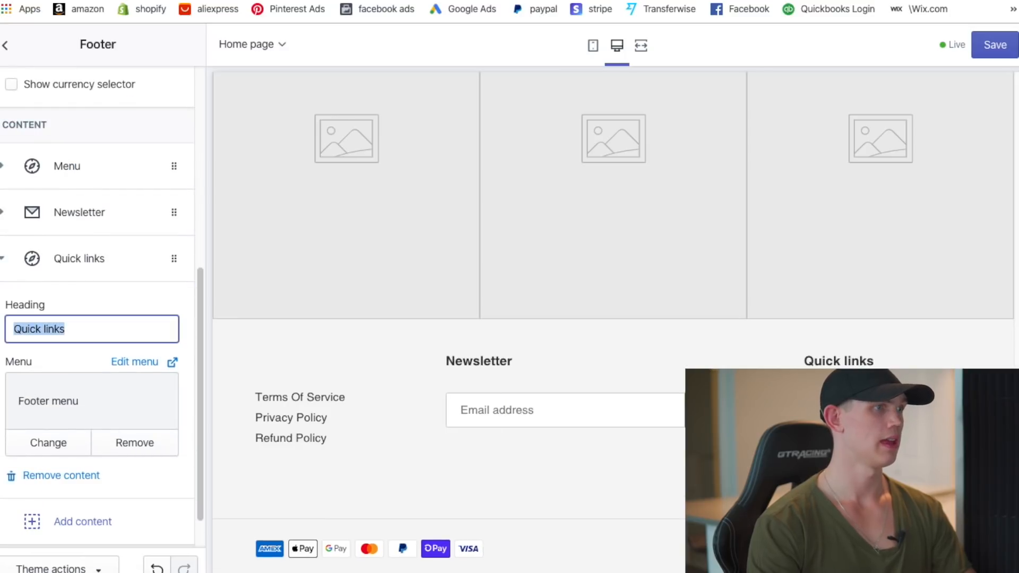
pyautogui.press('BackSpace')
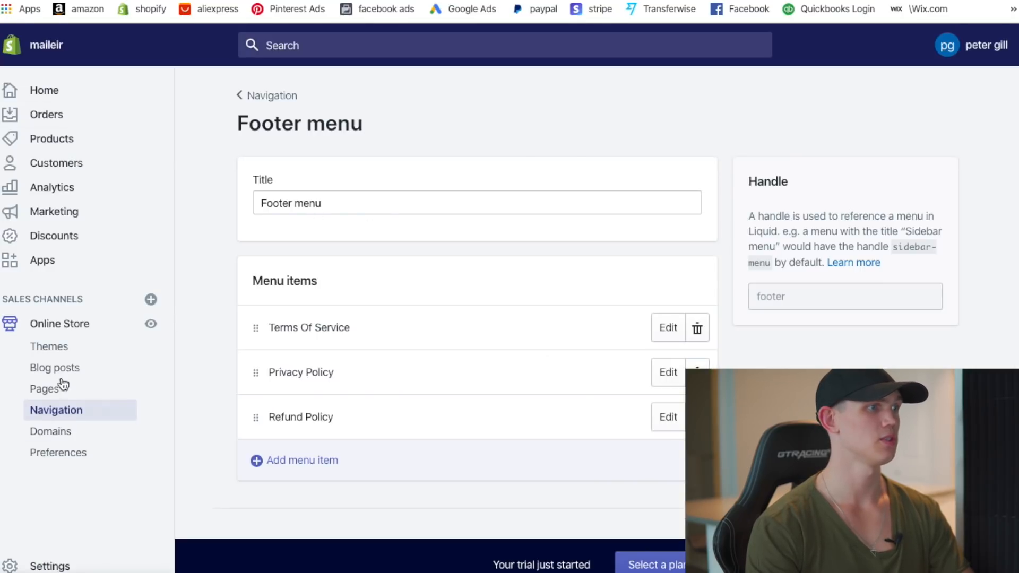
# - Create a new menu titled 'Contacts' with a Contact Us link item
pyautogui.click(262, 107)
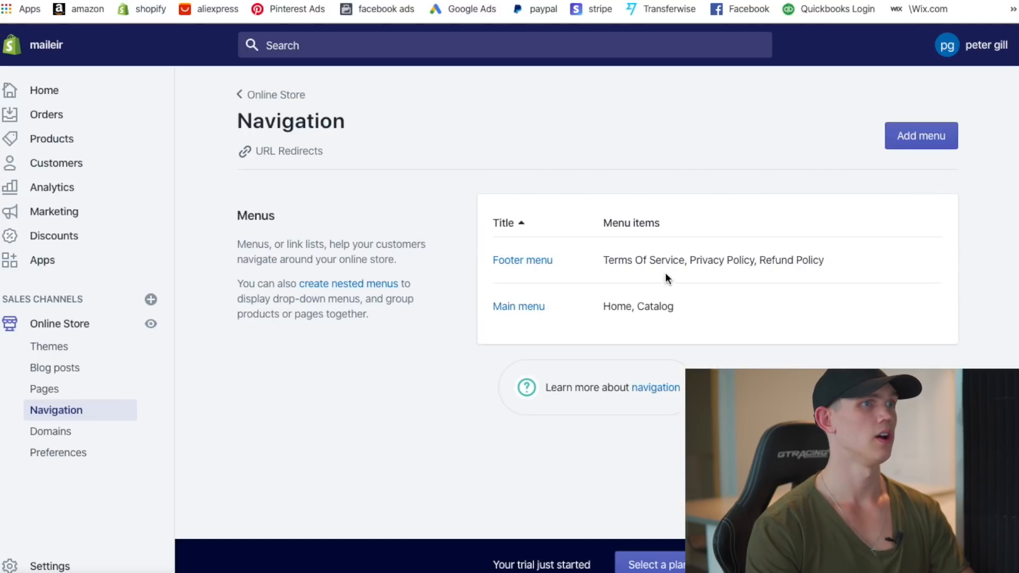
pyautogui.click(917, 143)
pyautogui.click(391, 201)
pyautogui.write('Contacts')
pyautogui.click(328, 403)
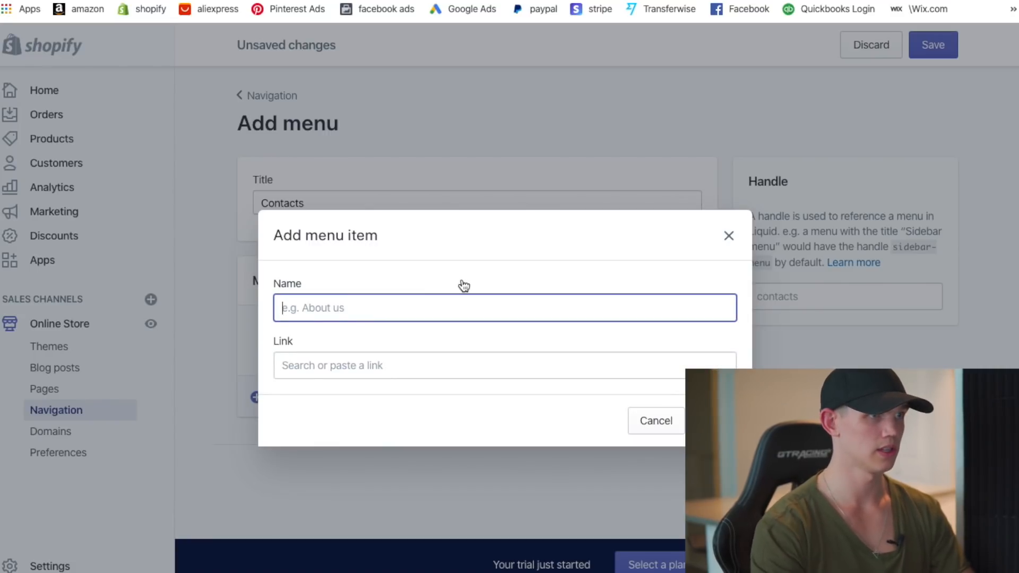
pyautogui.click(400, 364)
pyautogui.write('conta')
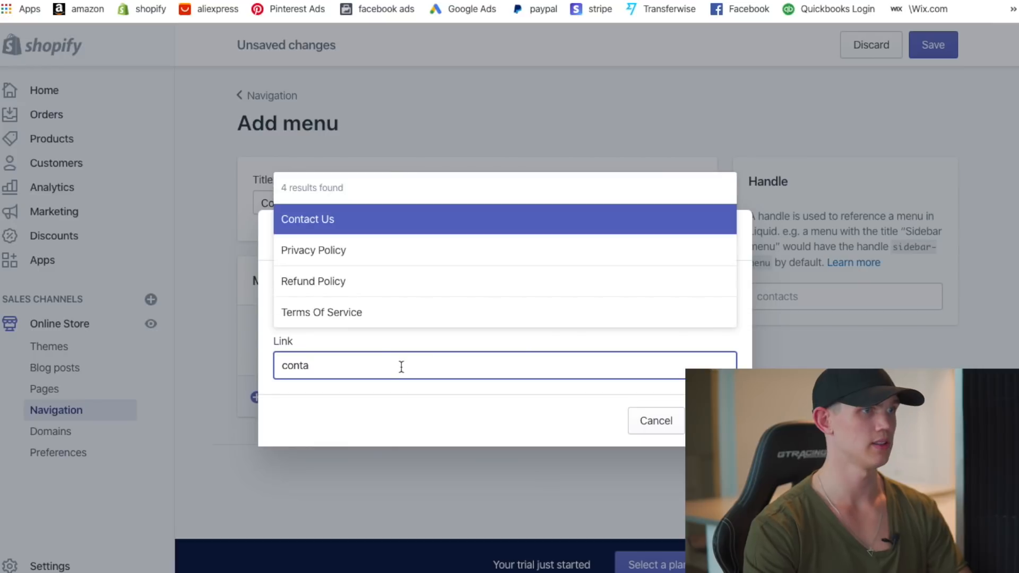
pyautogui.click(383, 223)
pyautogui.press('Return')
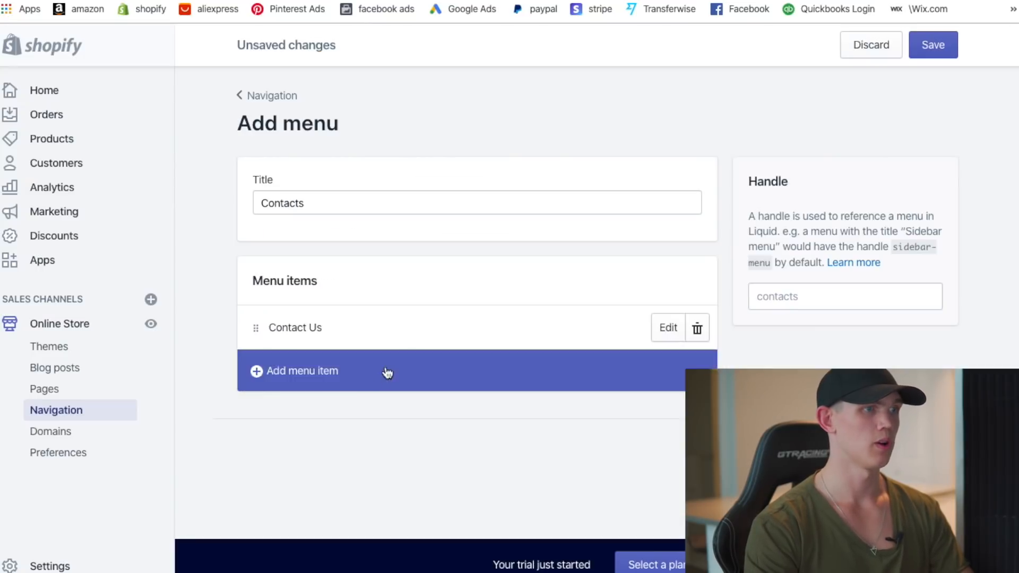
# - Add a Track Your Order item, then return to the navigation menus list
pyautogui.click(347, 374)
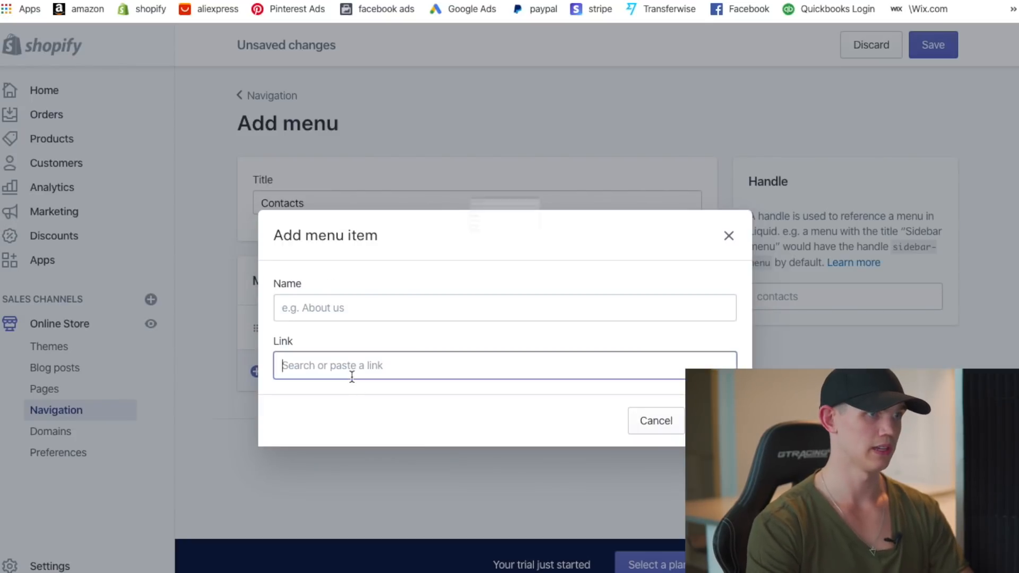
pyautogui.click(352, 376)
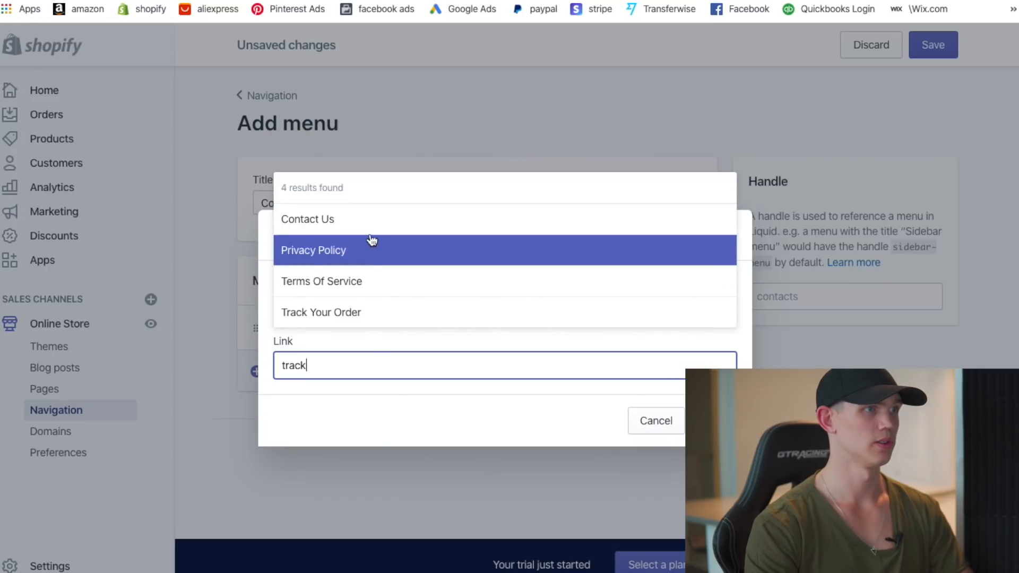
pyautogui.click(355, 312)
pyautogui.press('Return')
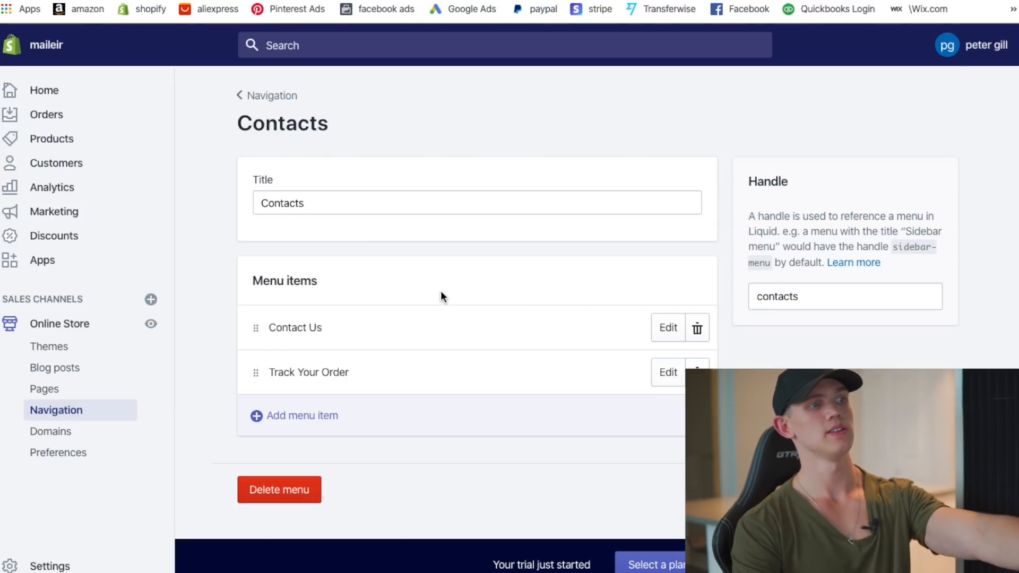
pyautogui.click(278, 98)
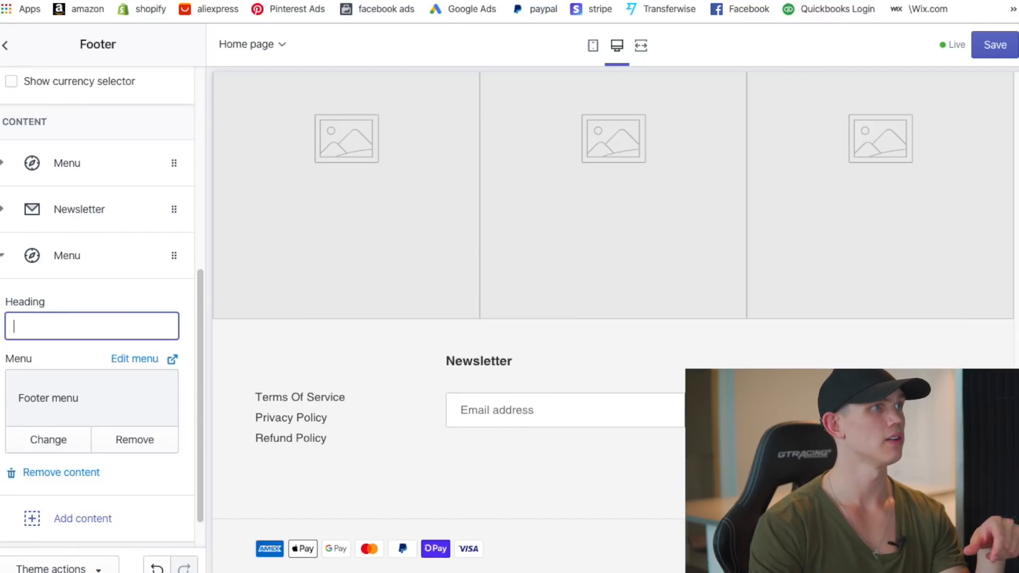
# - Save the footer changes in the theme editor and return to the sections list
pyautogui.hotkey('ctrl', 'r')
pyautogui.click(408, 188)
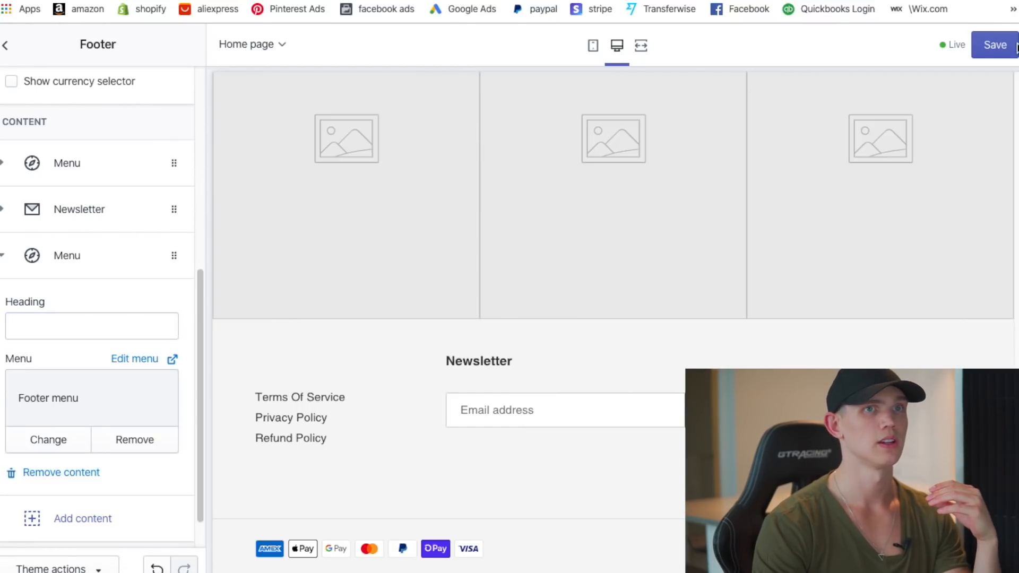
pyautogui.click(994, 51)
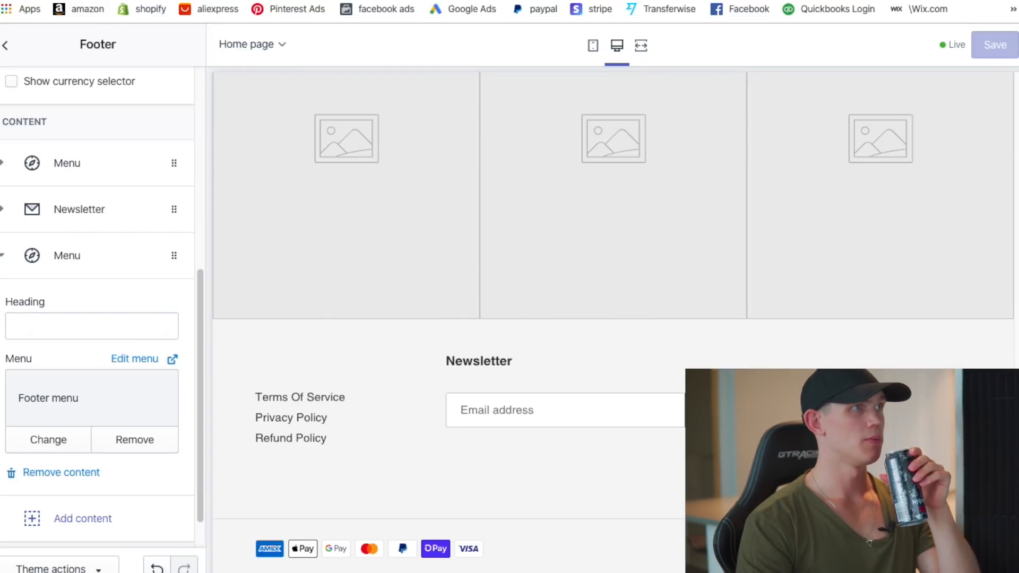
pyautogui.click(5, 46)
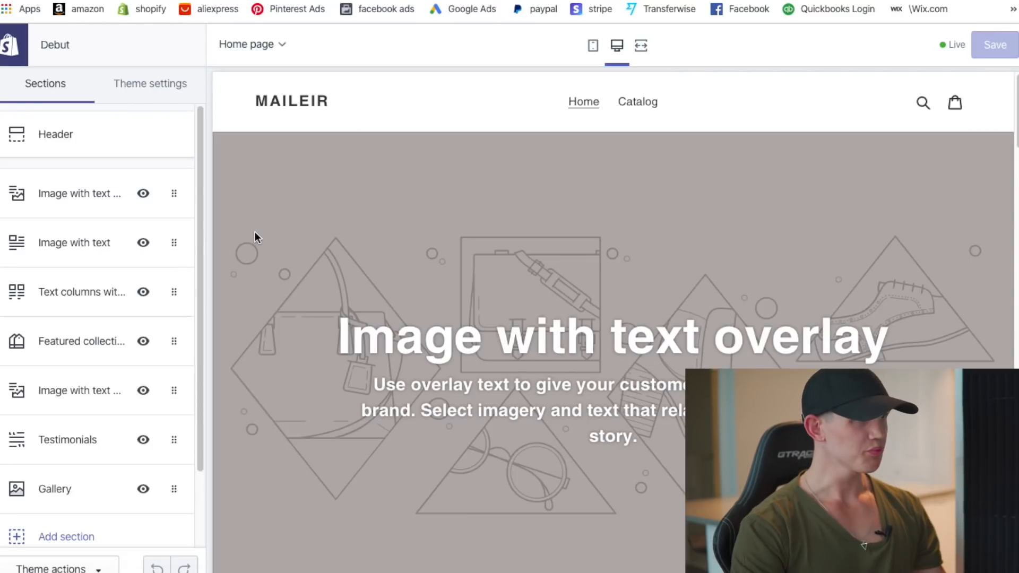
pyautogui.scroll(-2, 131, 404)
pyautogui.scroll(-15, 481, 349)
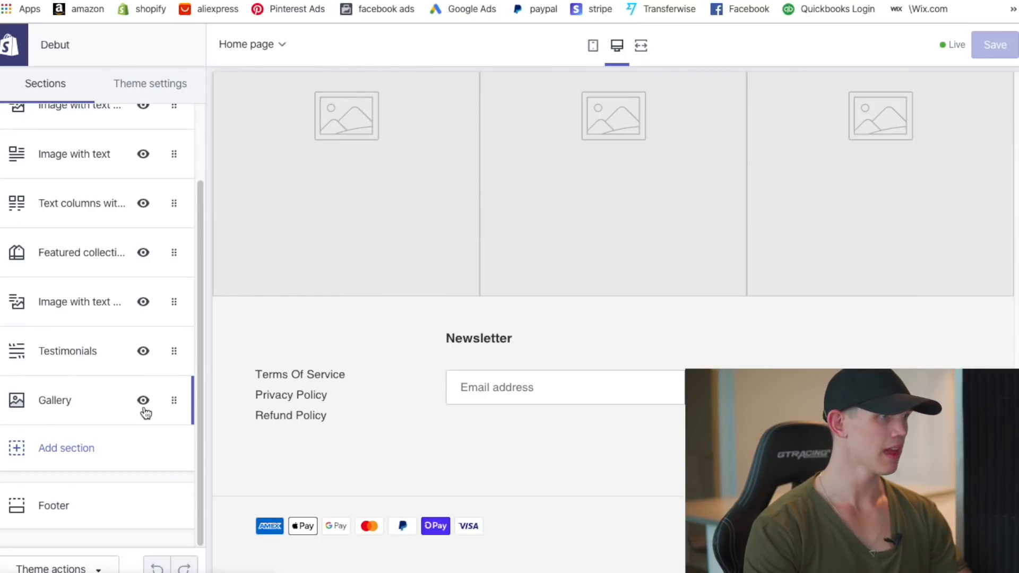
# - Set the third footer menu block to Contacts and move it above Newsletter
pyautogui.click(68, 505)
pyautogui.scroll(-5, 84, 380)
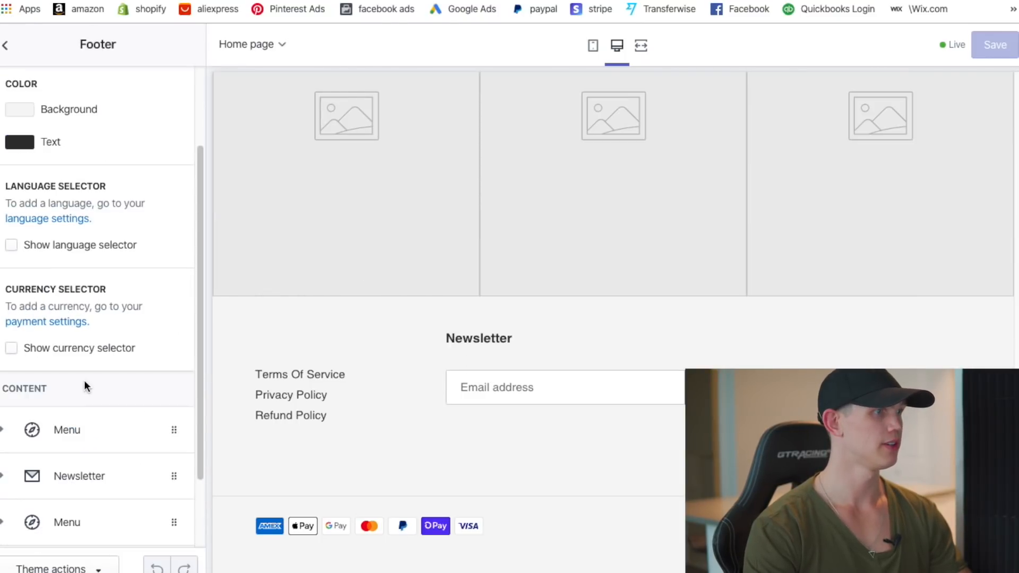
pyautogui.click(80, 433)
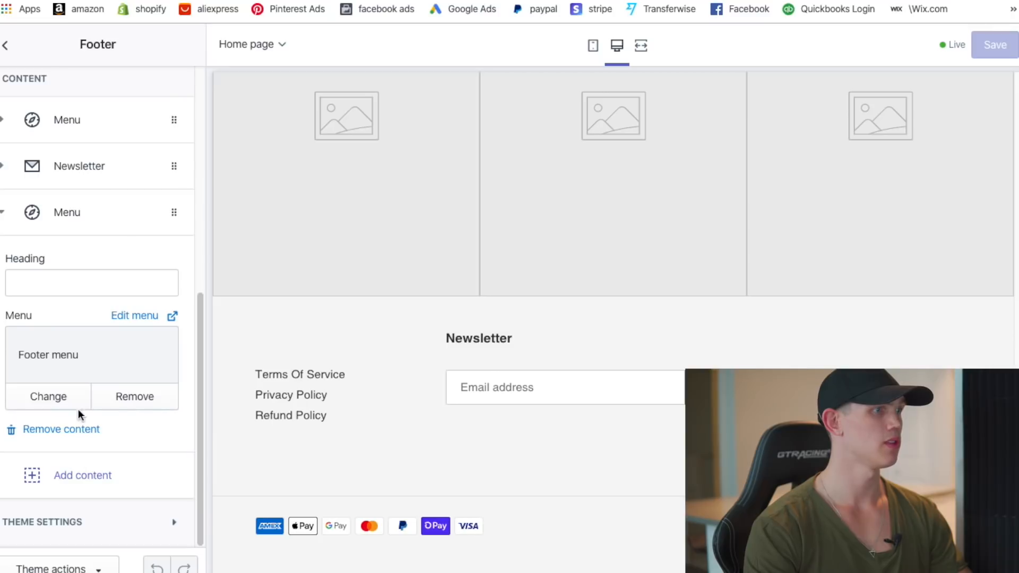
pyautogui.click(57, 393)
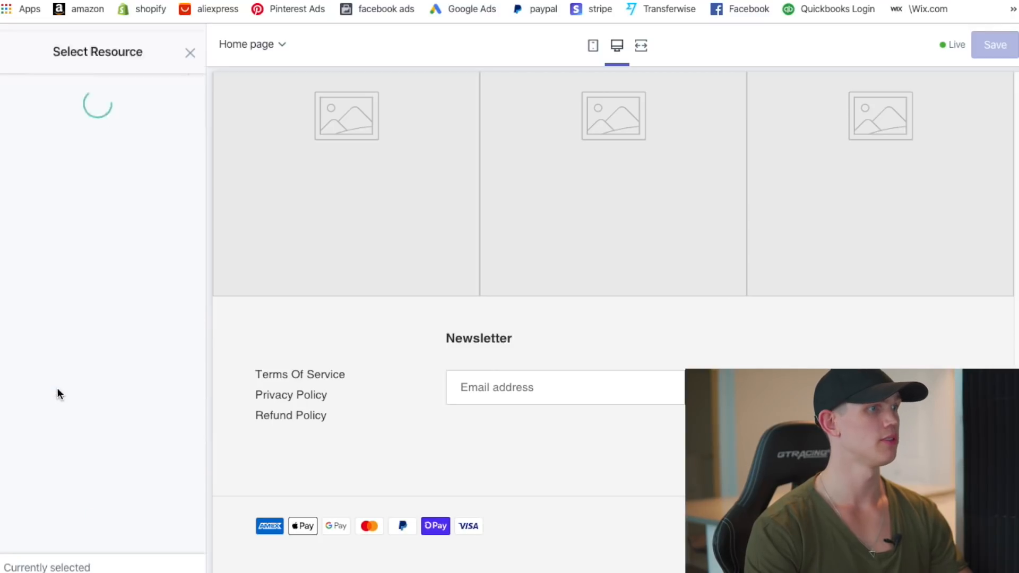
pyautogui.click(88, 149)
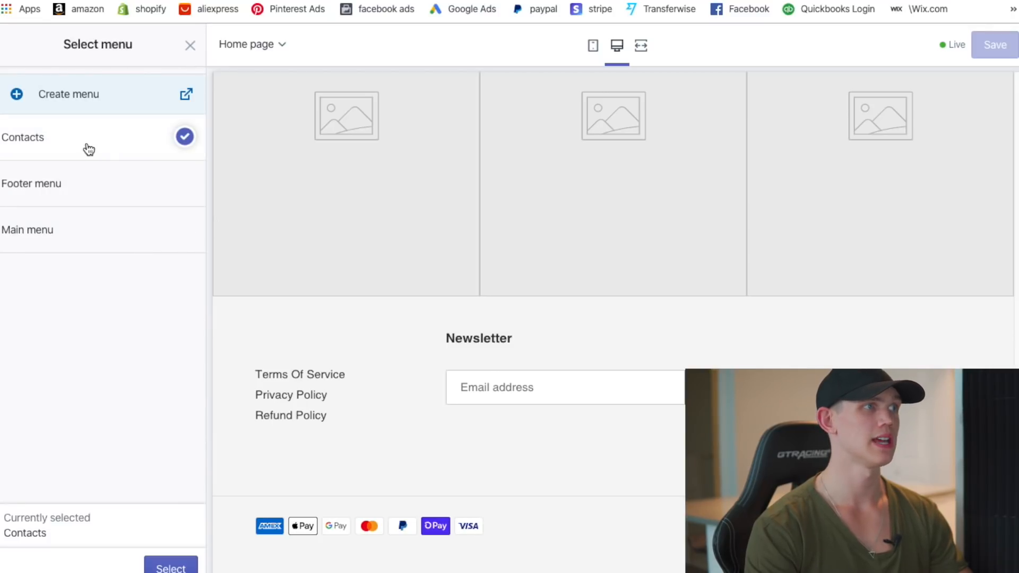
pyautogui.click(170, 567)
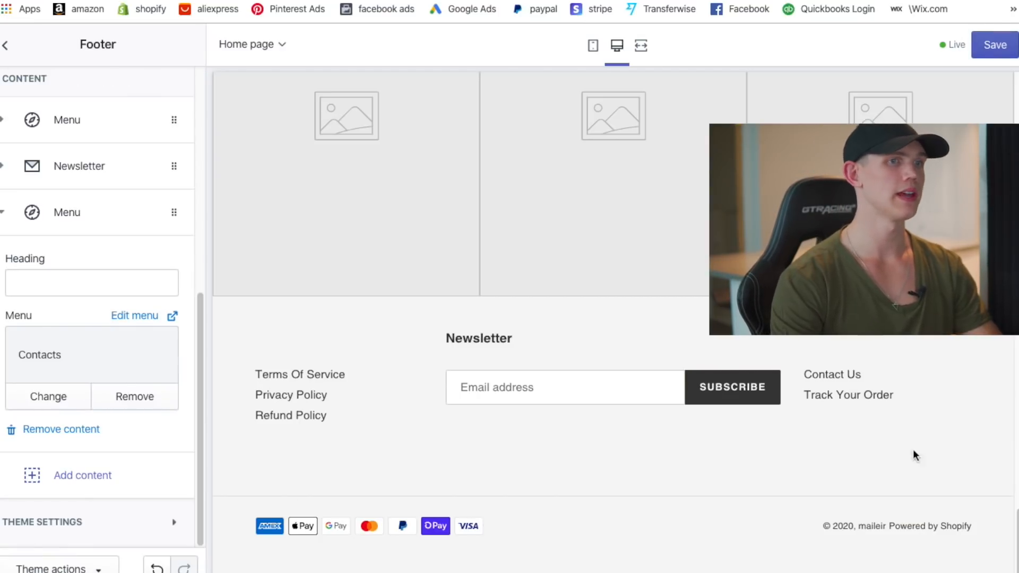
pyautogui.click(13, 217)
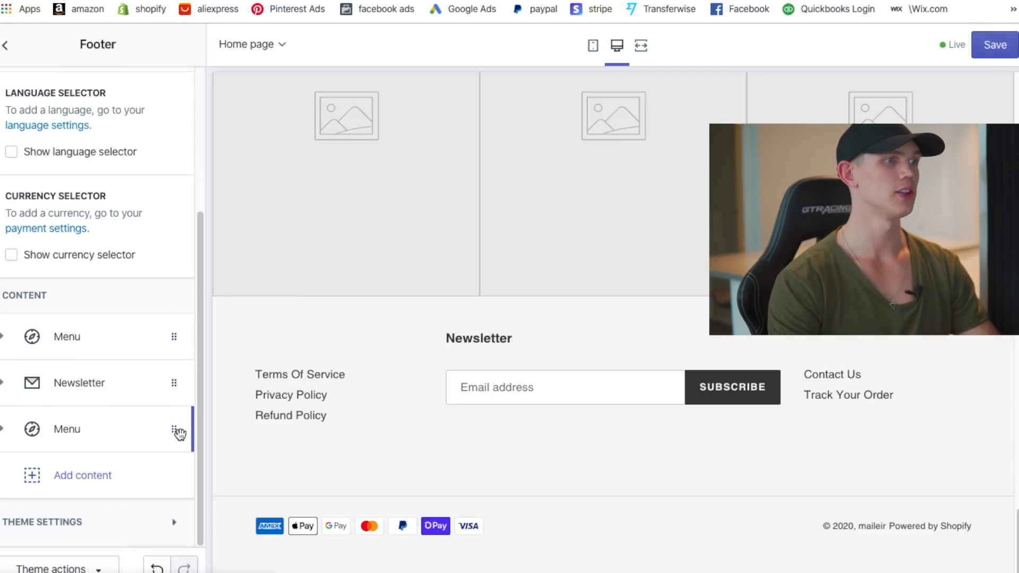
pyautogui.moveTo(177, 433); pyautogui.dragTo(179, 367)
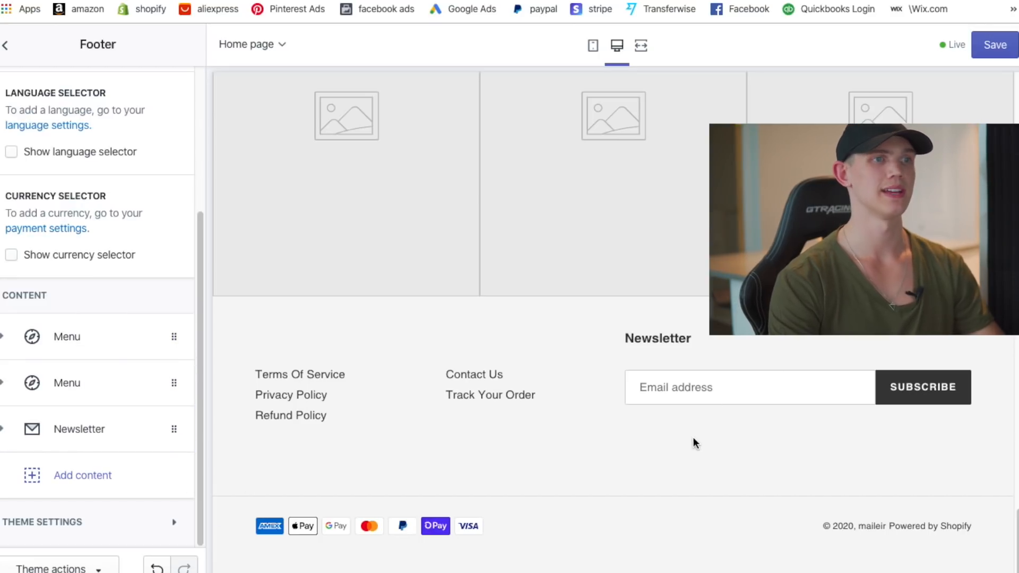
# - Replace the Newsletter block heading with 'Subscibe To Our Newsletter For Discounts'
pyautogui.click(92, 437)
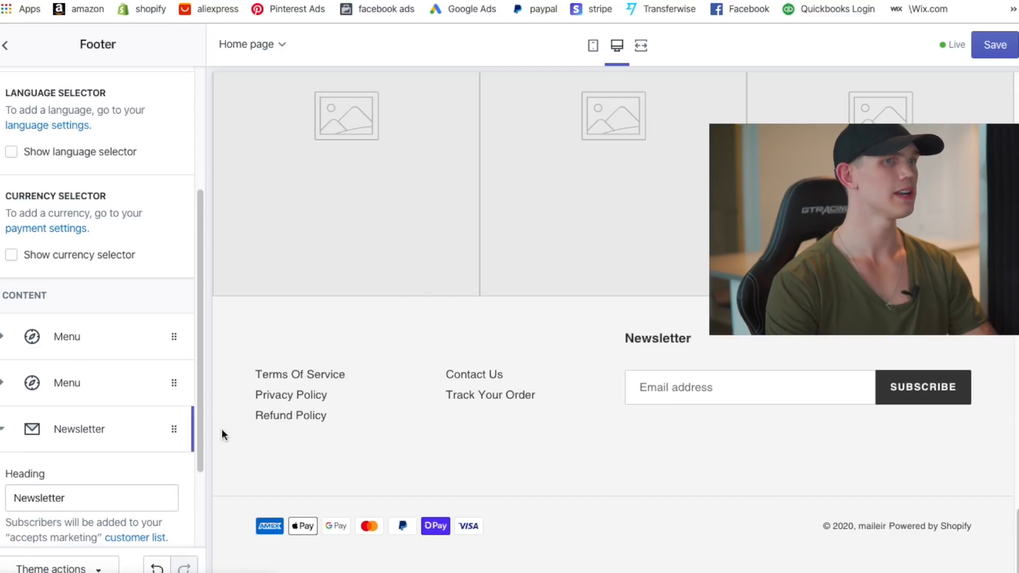
pyautogui.scroll(-2, 89, 452)
pyautogui.doubleClick(74, 399)
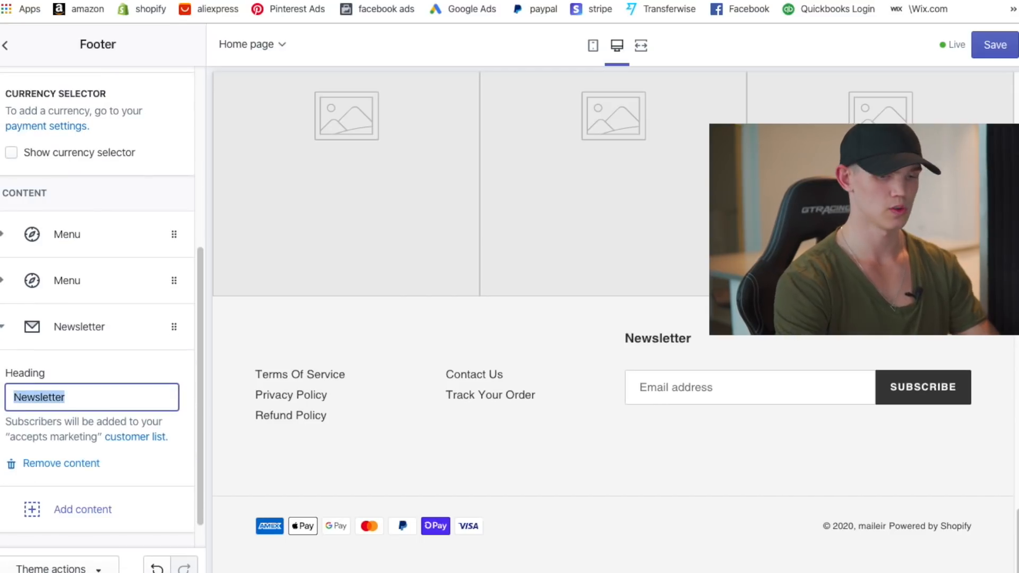
pyautogui.write('Subscibe To Our')
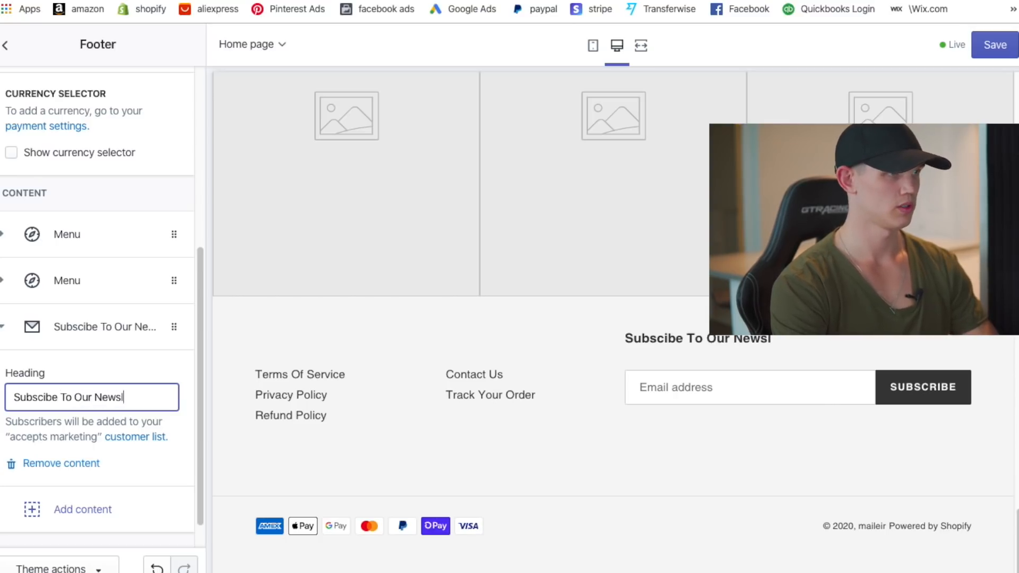
pyautogui.write('Newsletter For Discounts')
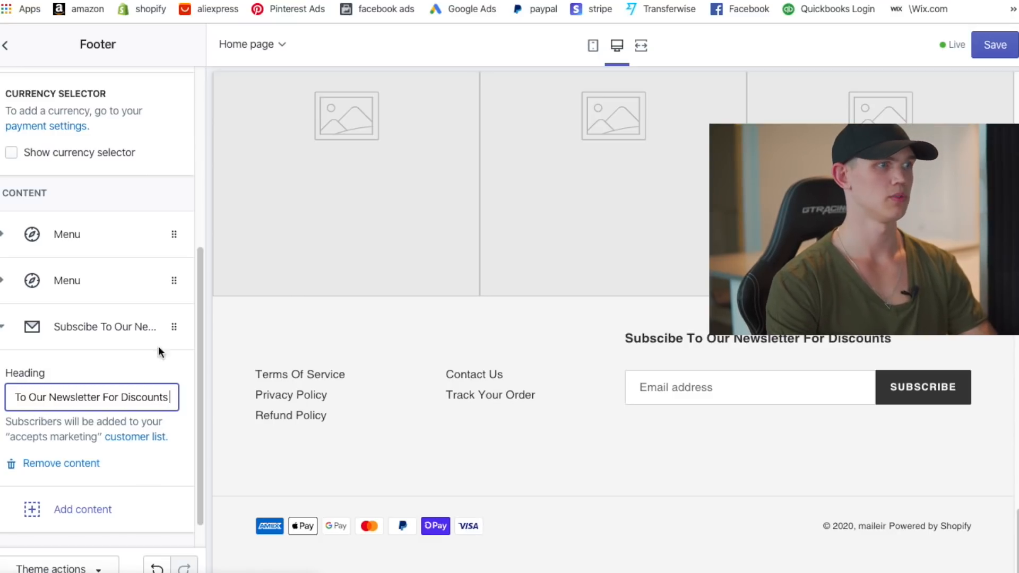
pyautogui.moveTo(160, 352); pyautogui.dragTo(173, 371)
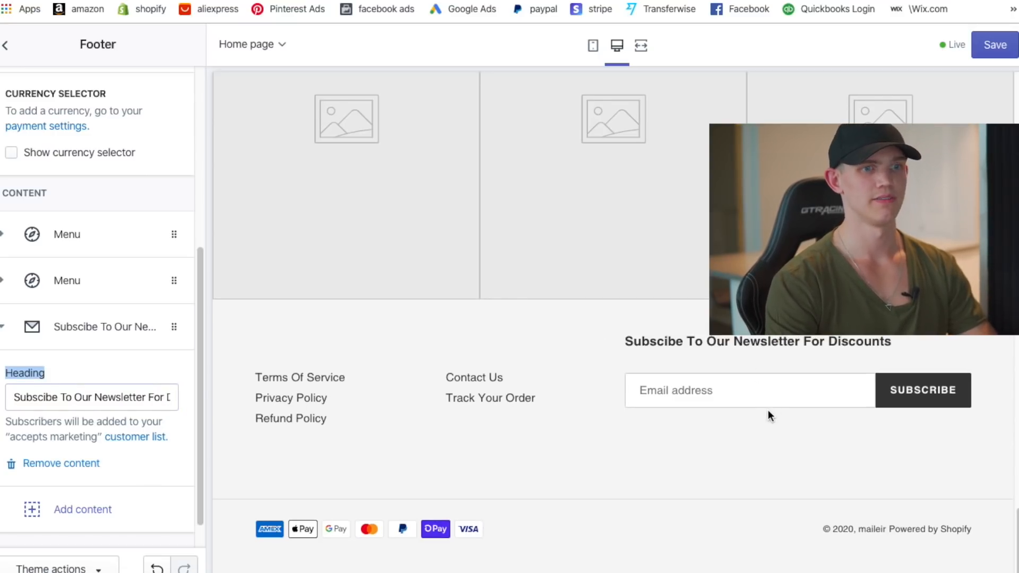
pyautogui.scroll(1, 555, 371)
pyautogui.scroll(5, 556, 396)
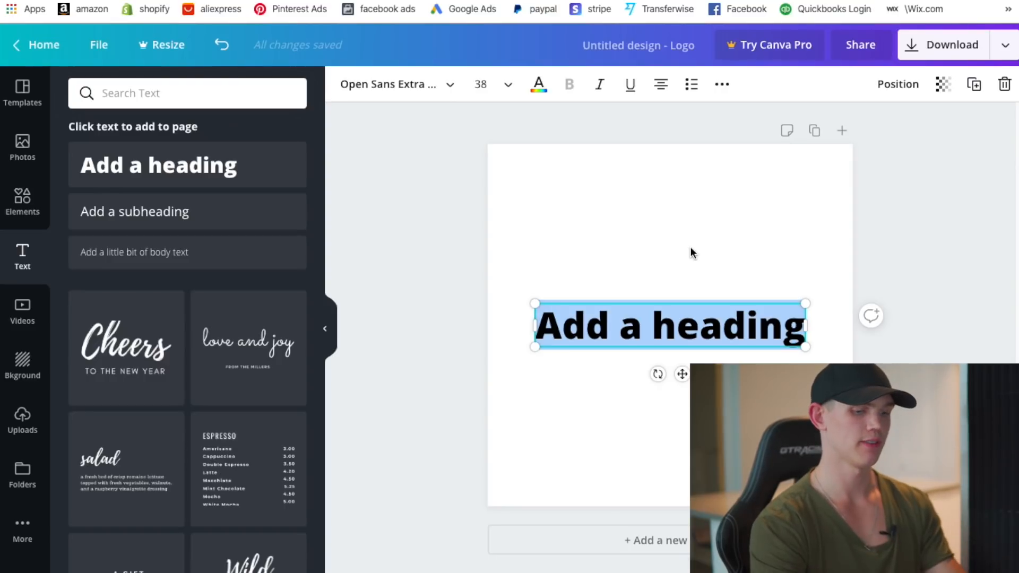
# - Replace the heading text with 'Maileir' and set it in the Oswald font
pyautogui.write('Mqi')
pyautogui.press('BackSpace')
pyautogui.press('BackSpace')
pyautogui.write('a')
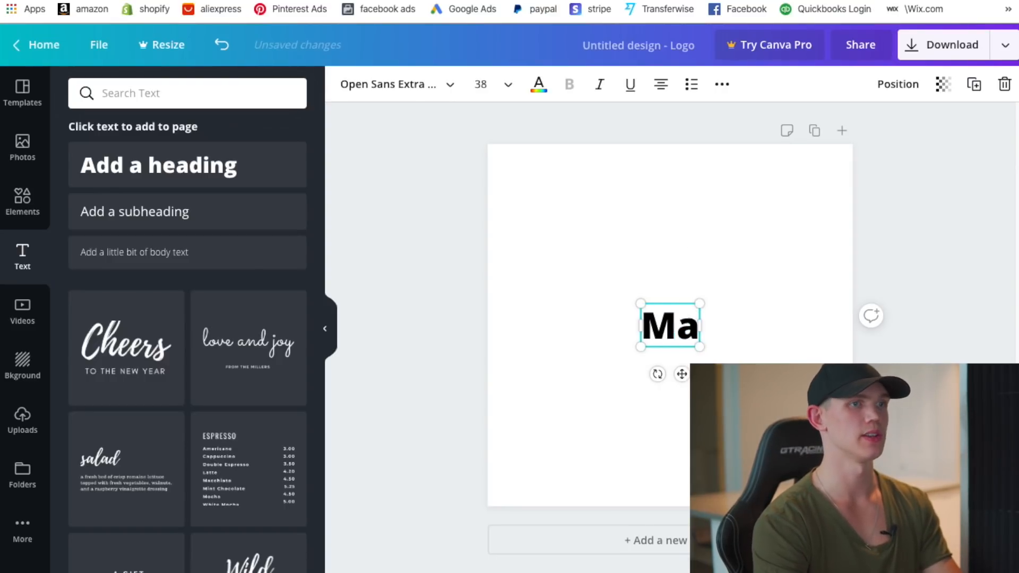
pyautogui.write('ileir')
pyautogui.click(410, 91)
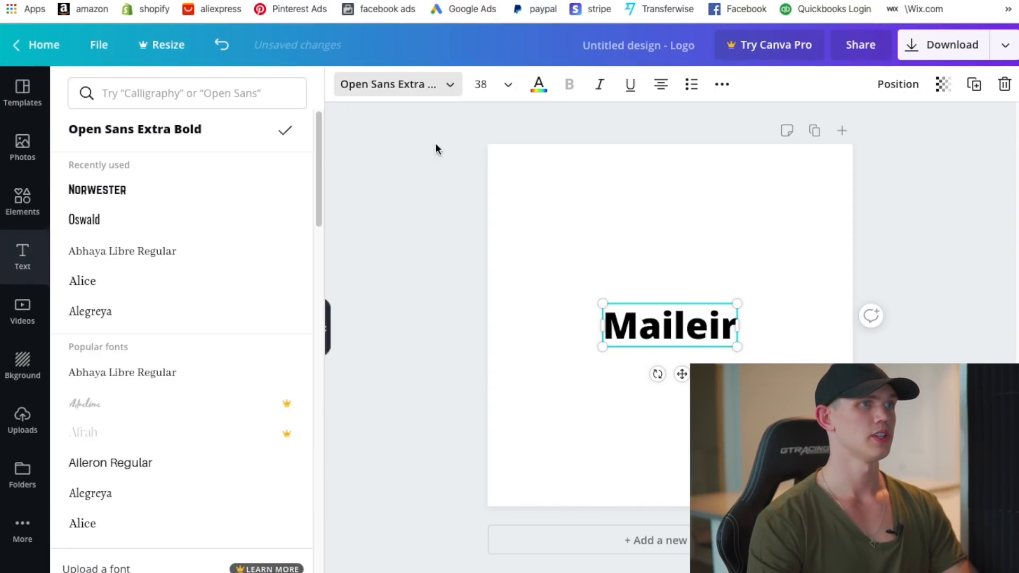
pyautogui.click(127, 215)
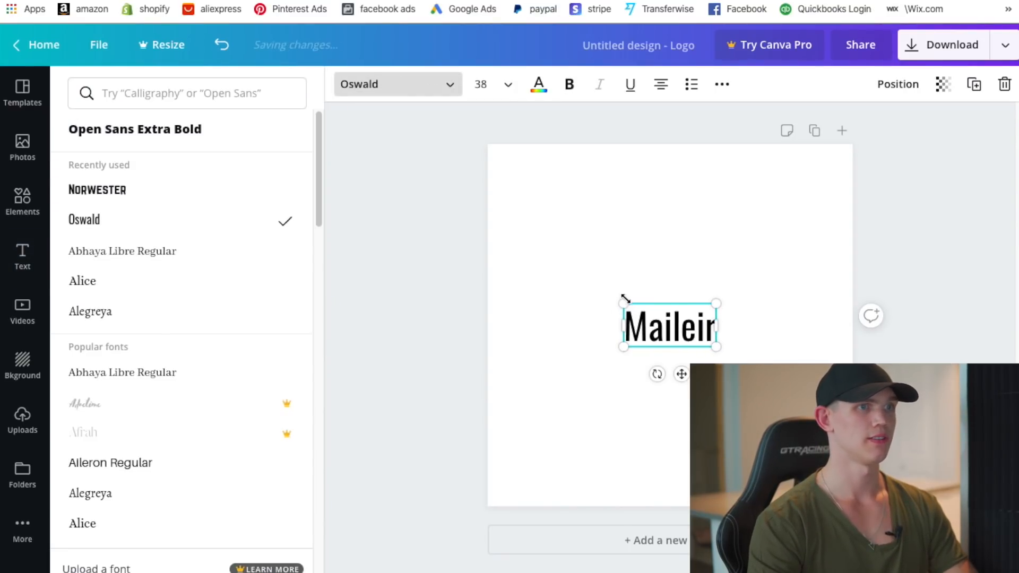
# - Enlarge the Maileir text box to a larger size
pyautogui.moveTo(626, 302); pyautogui.dragTo(525, 215)
pyautogui.moveTo(712, 244); pyautogui.dragTo(833, 225)
pyautogui.click(721, 263)
pyautogui.moveTo(720, 264); pyautogui.dragTo(735, 303)
pyautogui.click(713, 205)
pyautogui.click(661, 206)
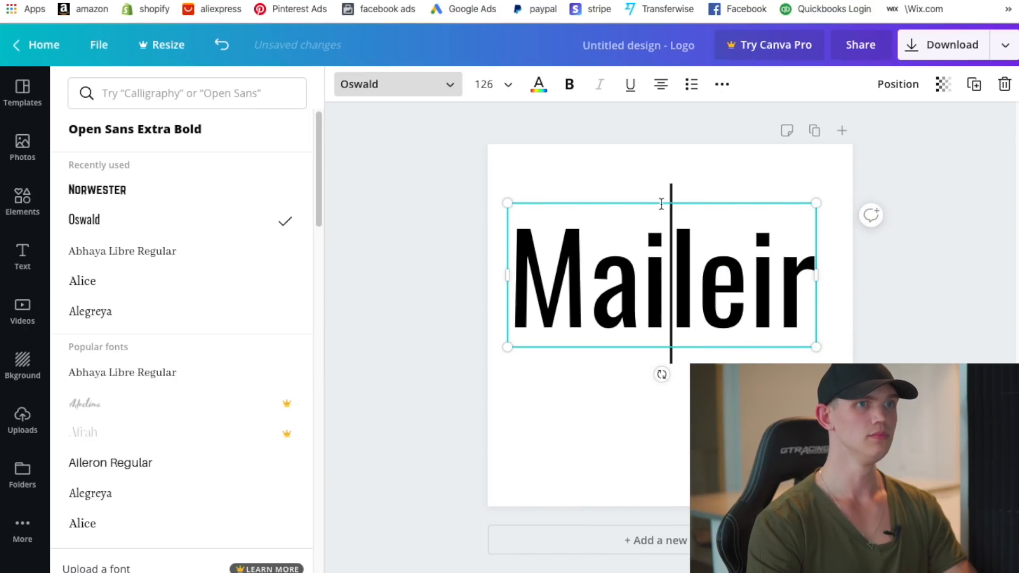
pyautogui.click(661, 201)
pyautogui.click(661, 206)
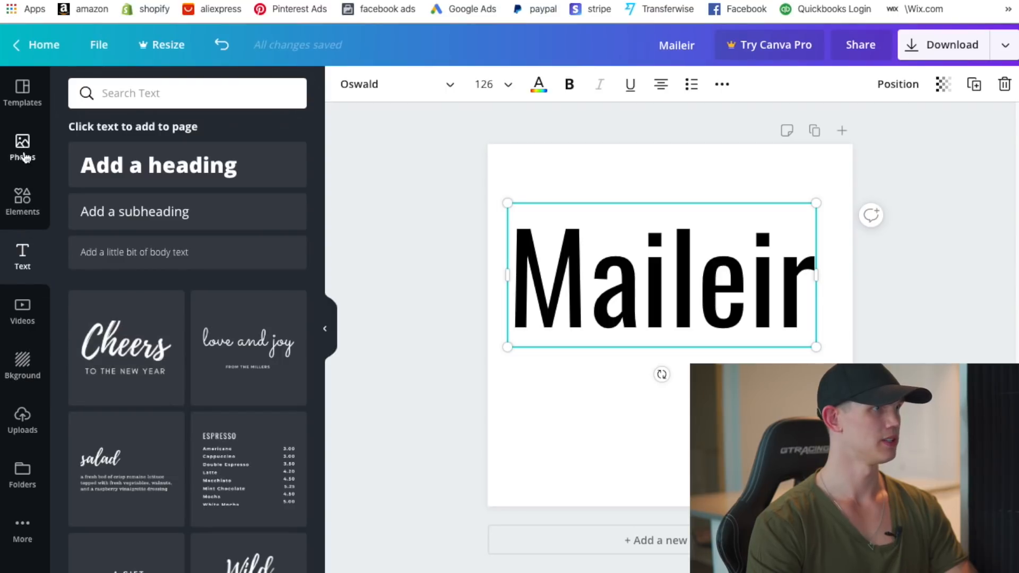
# - Apply the Dorado Vanguard logo template from Templates
pyautogui.click(22, 93)
pyautogui.scroll(-5, 226, 437)
pyautogui.scroll(5, 221, 430)
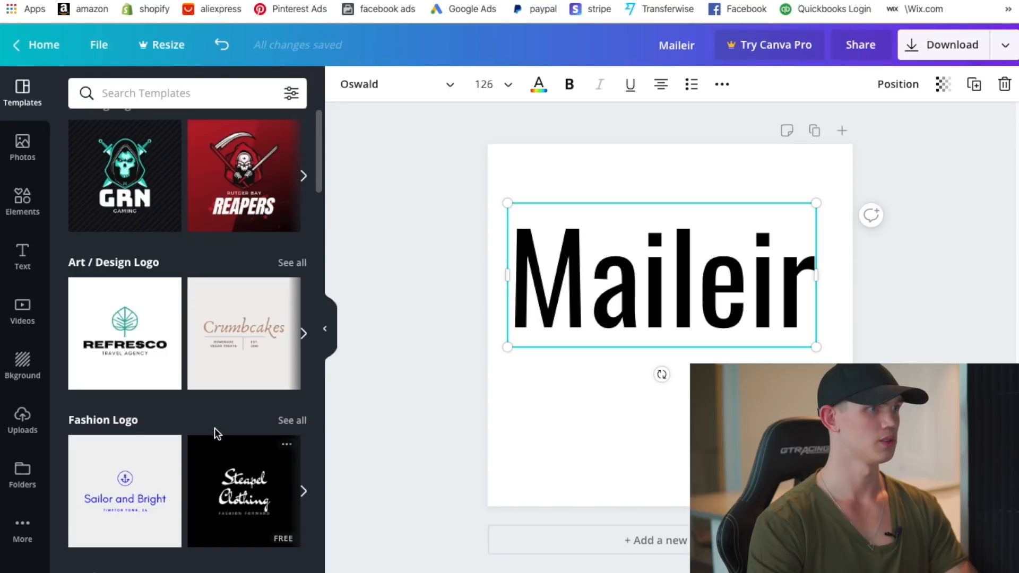
pyautogui.scroll(-10, 228, 430)
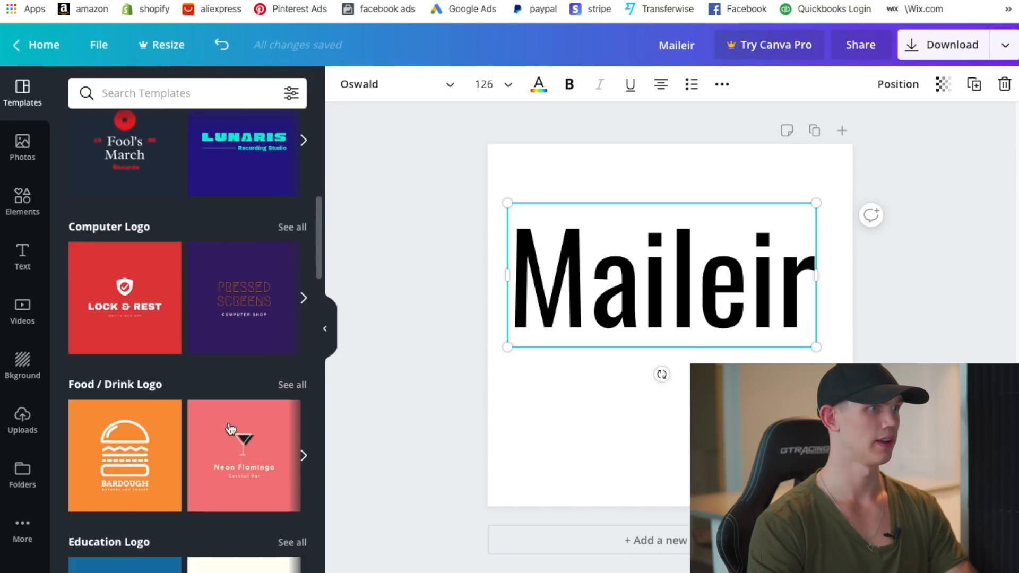
pyautogui.scroll(5, 230, 429)
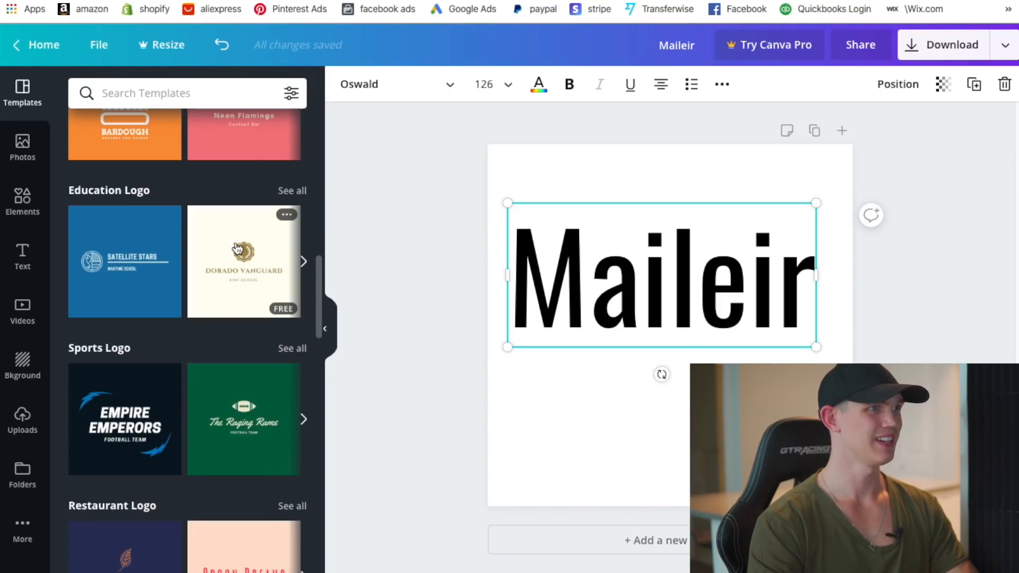
pyautogui.click(243, 420)
# - Delete the HIGH SCHOOL line from the logo and enlarge the logo group
pyautogui.click(641, 350)
pyautogui.click(685, 356)
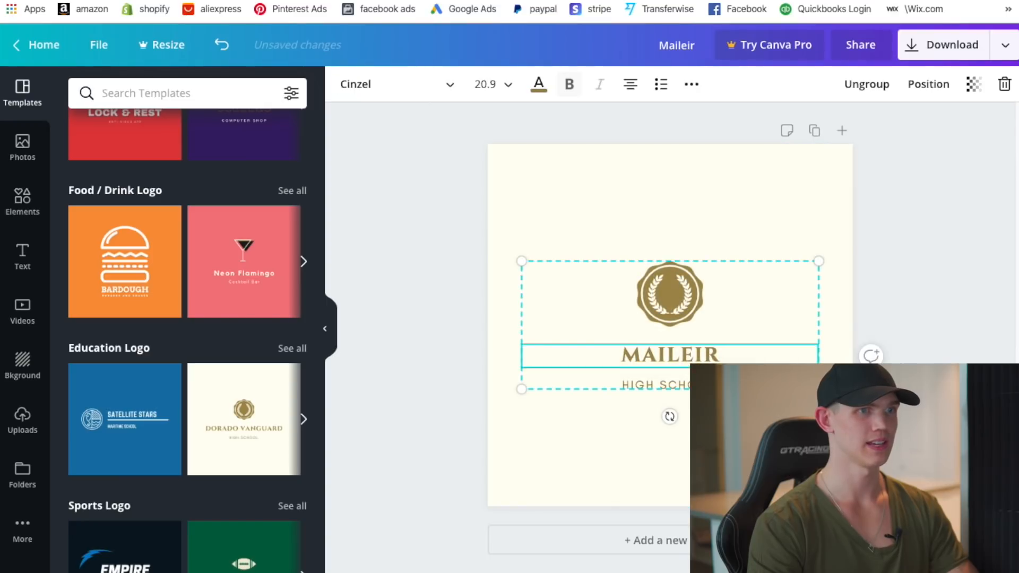
pyautogui.click(694, 385)
pyautogui.press('Delete')
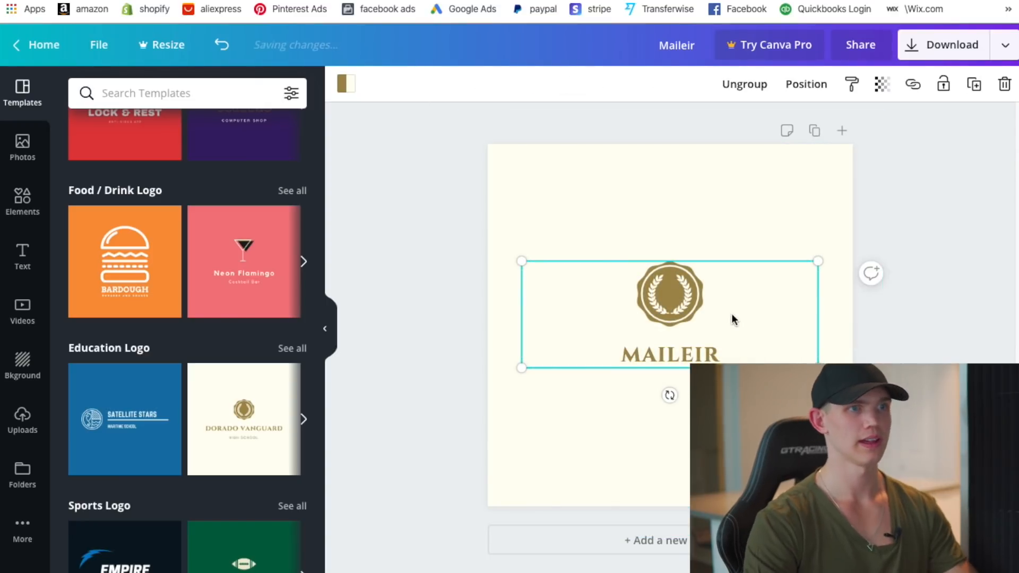
pyautogui.moveTo(522, 368); pyautogui.dragTo(466, 428)
pyautogui.moveTo(818, 261); pyautogui.dragTo(907, 230)
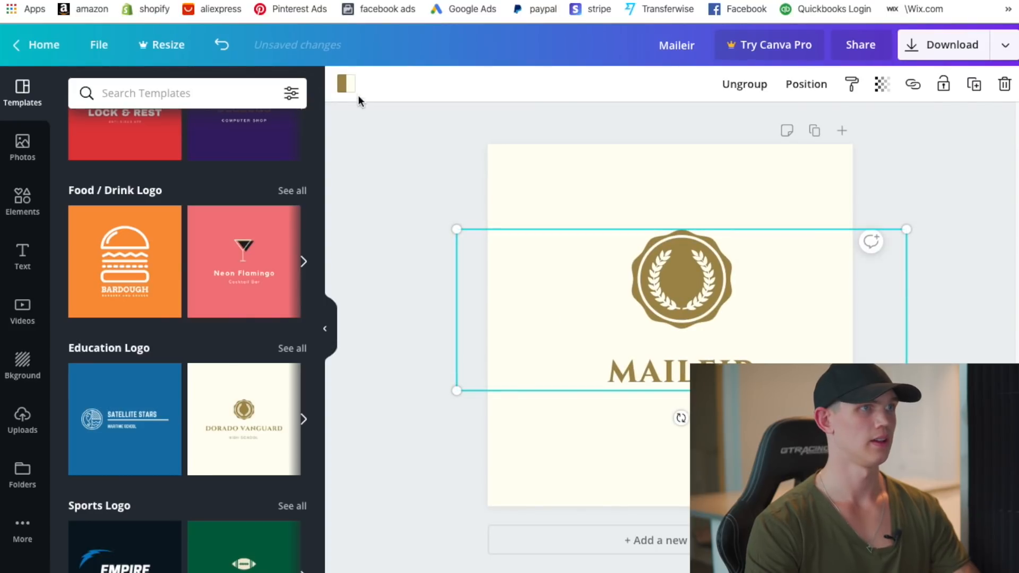
# - Recolour the logo seal light turquoise
pyautogui.click(346, 83)
pyautogui.click(78, 249)
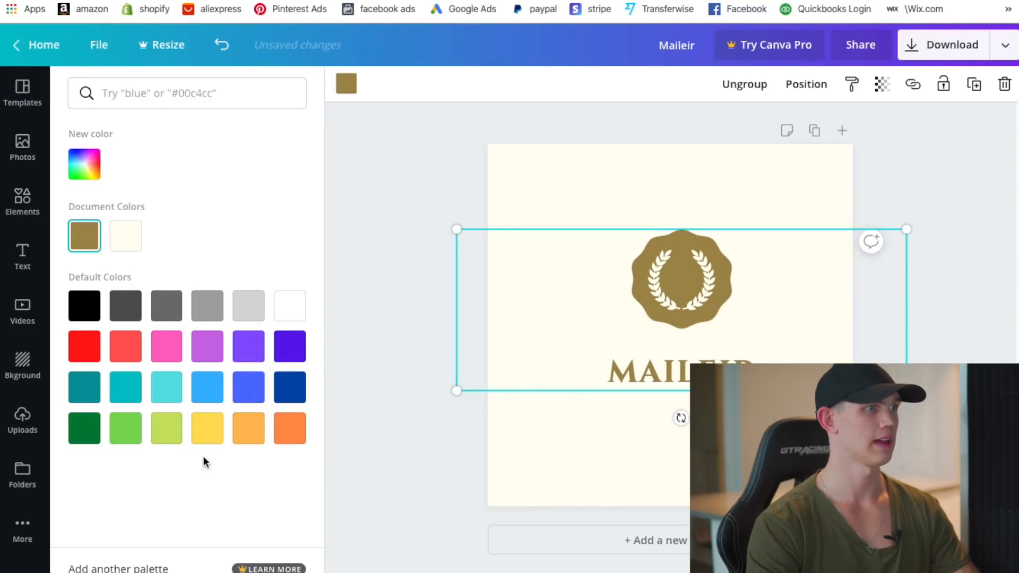
pyautogui.click(166, 388)
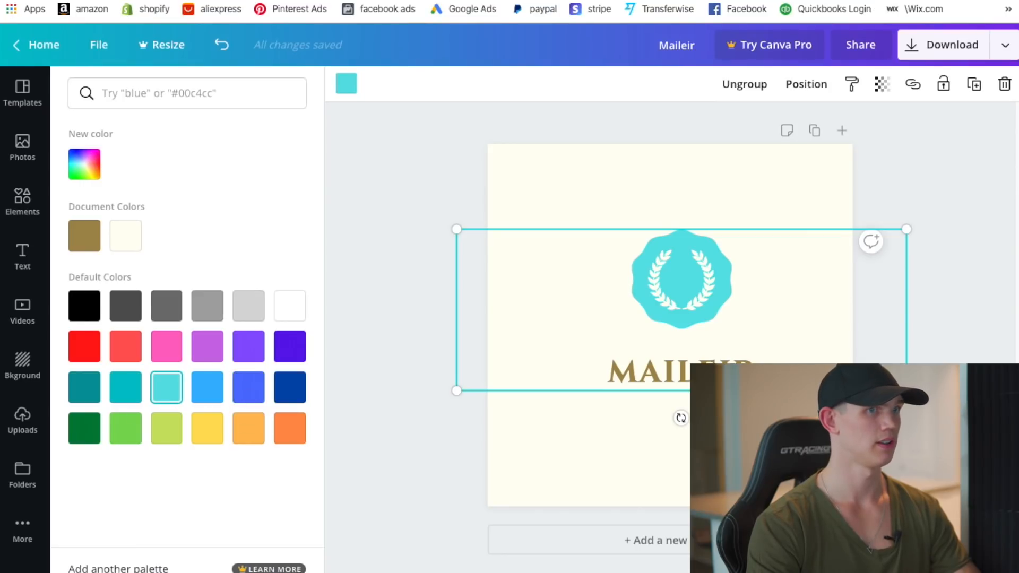
pyautogui.click(139, 391)
pyautogui.click(155, 389)
# - Colour the MAILEIR text turquoise and enlarge the logo group
pyautogui.click(678, 374)
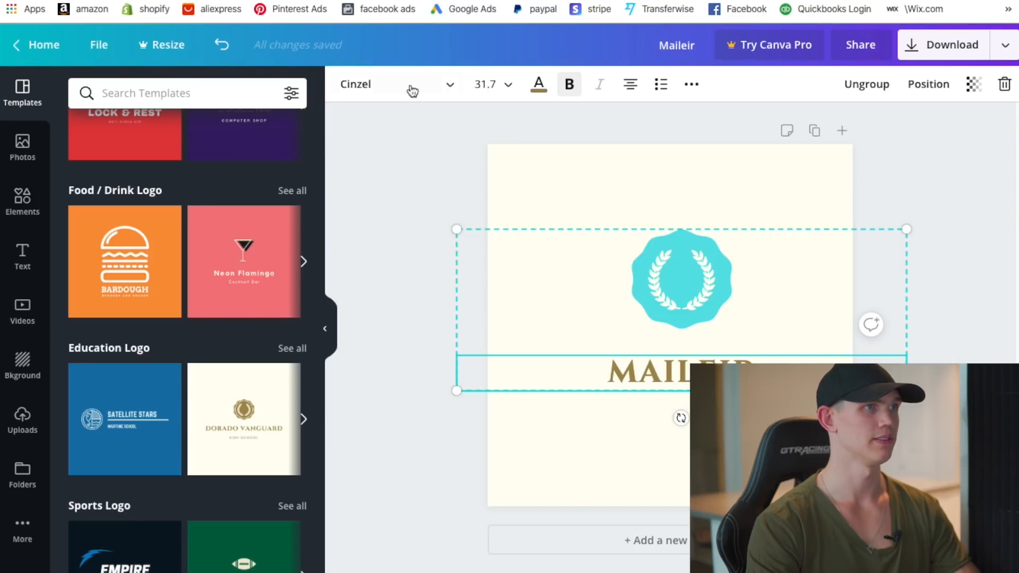
pyautogui.click(538, 85)
pyautogui.click(82, 237)
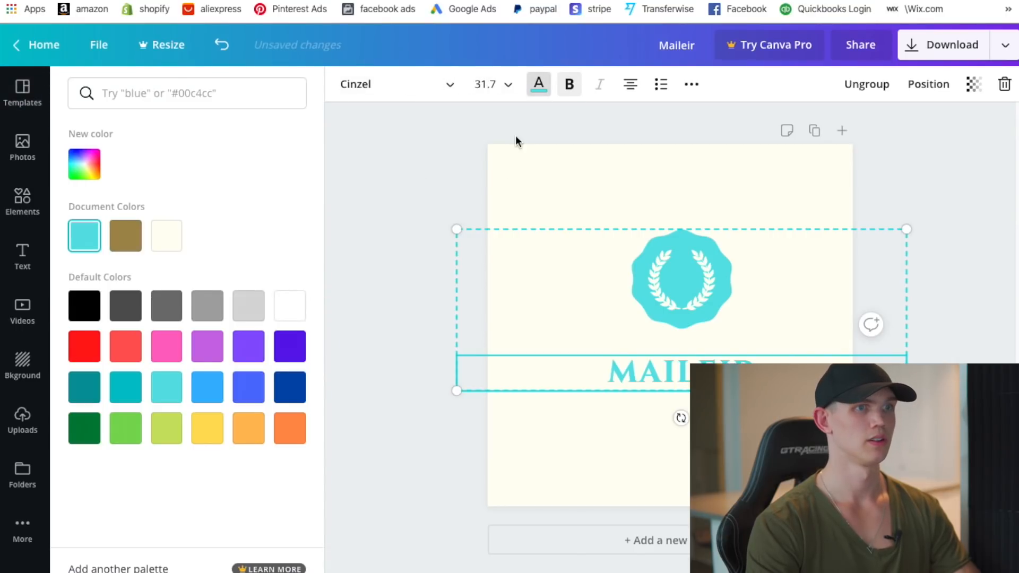
pyautogui.click(665, 201)
pyautogui.click(718, 318)
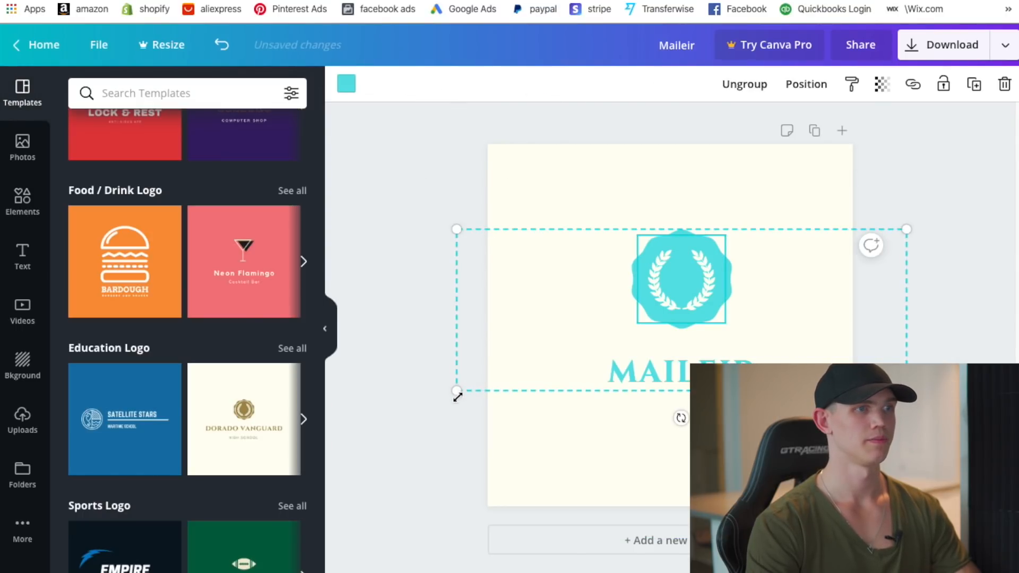
pyautogui.moveTo(458, 396); pyautogui.dragTo(421, 404)
# - Change the MAILEIR text to black and enlarge the logo group slightly
pyautogui.click(678, 379)
pyautogui.doubleClick(591, 386)
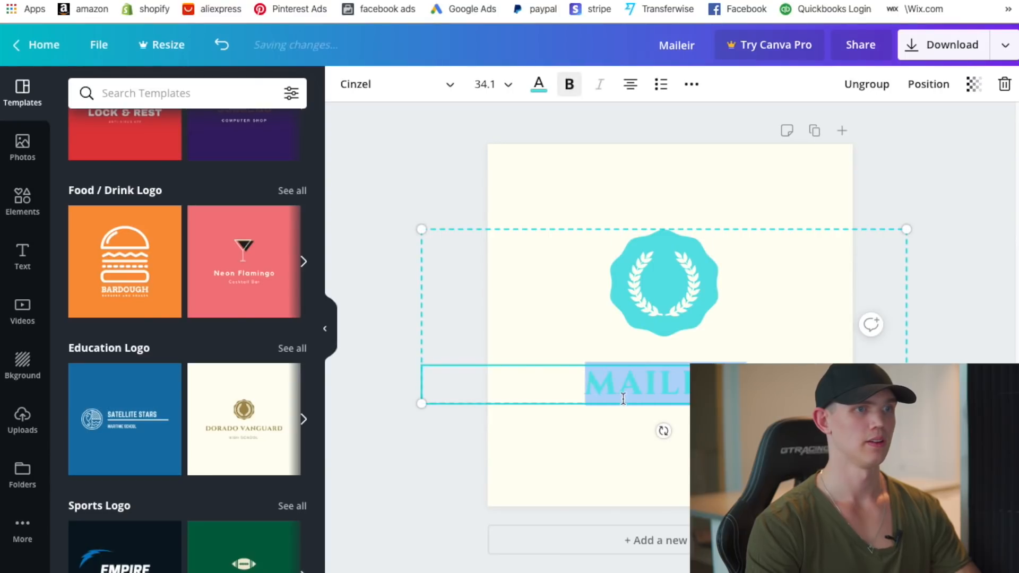
pyautogui.click(539, 85)
pyautogui.click(83, 303)
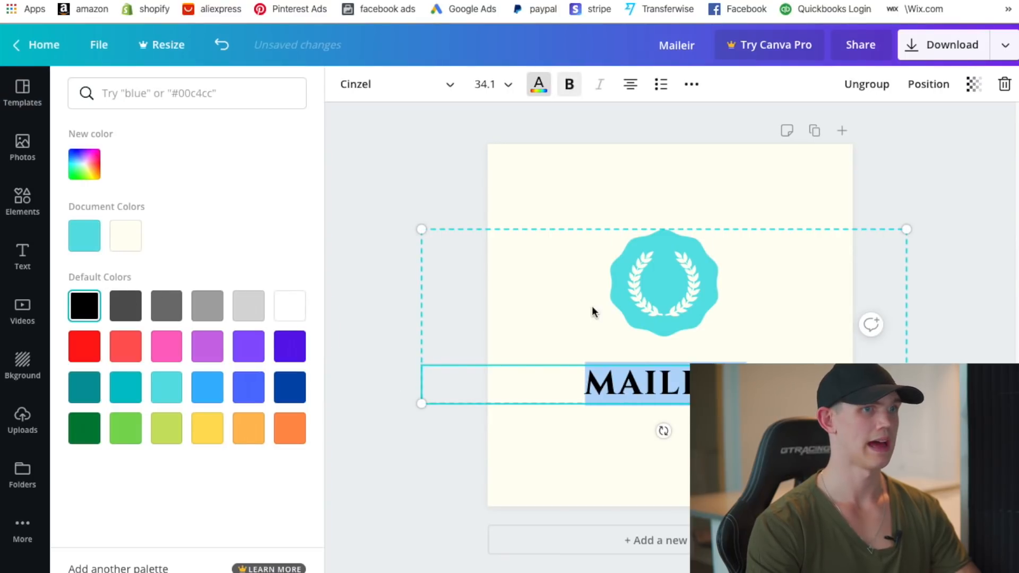
pyautogui.click(740, 196)
pyautogui.click(678, 378)
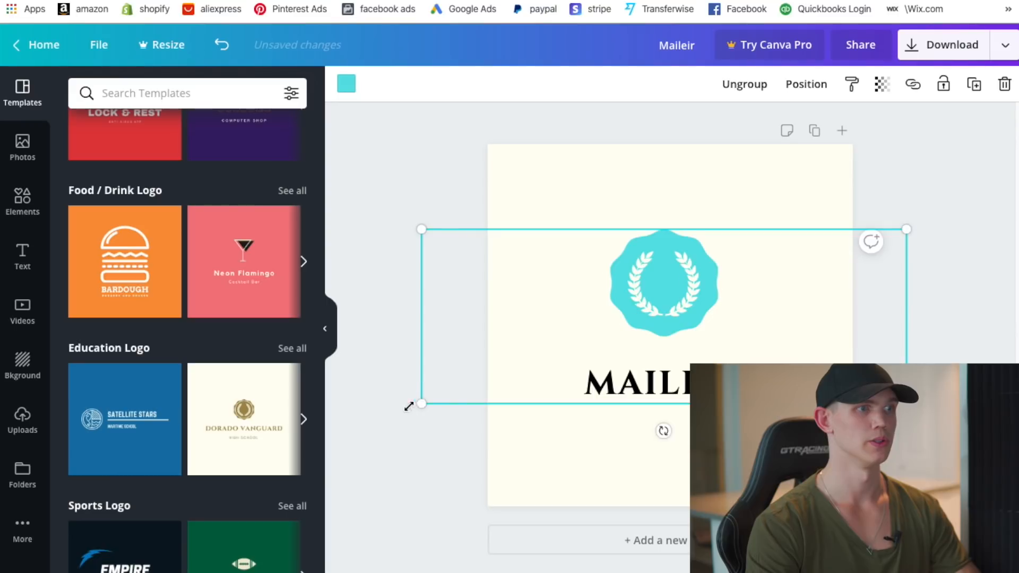
pyautogui.moveTo(415, 404); pyautogui.dragTo(403, 407)
# - Turn the laurel wreath inside the seal black
pyautogui.click(648, 273)
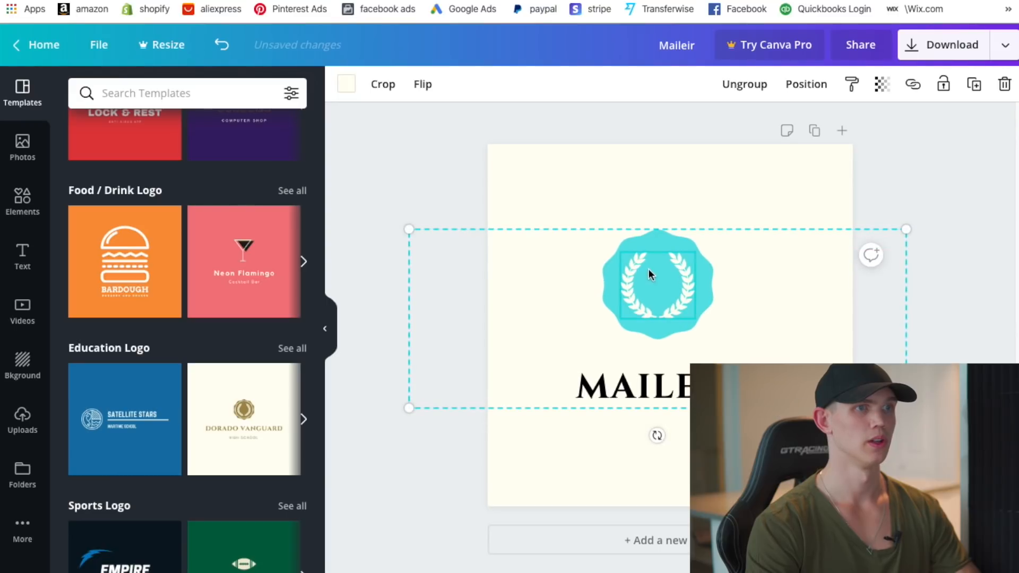
pyautogui.click(346, 85)
pyautogui.click(88, 306)
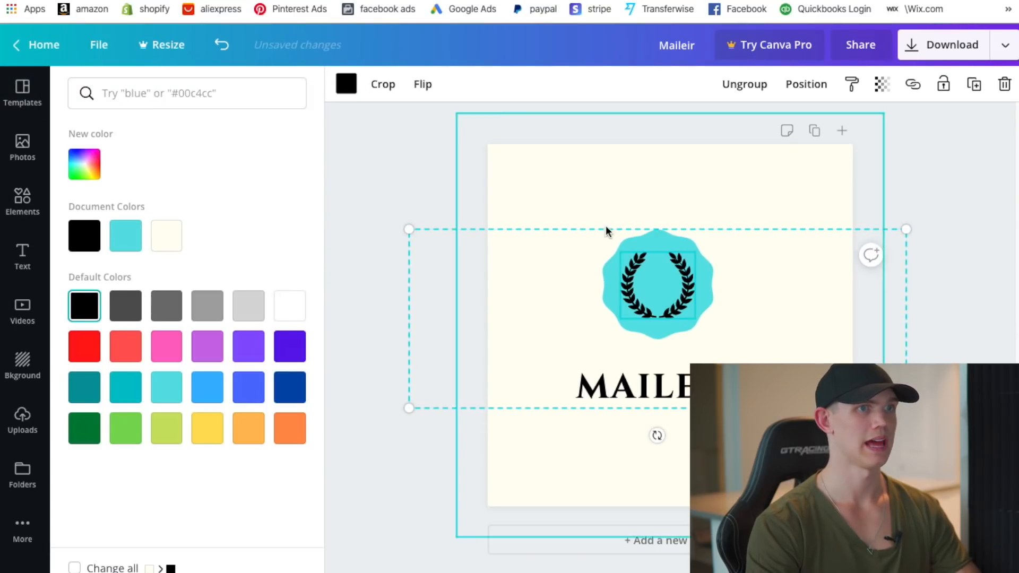
pyautogui.click(606, 228)
pyautogui.click(683, 298)
pyautogui.click(766, 166)
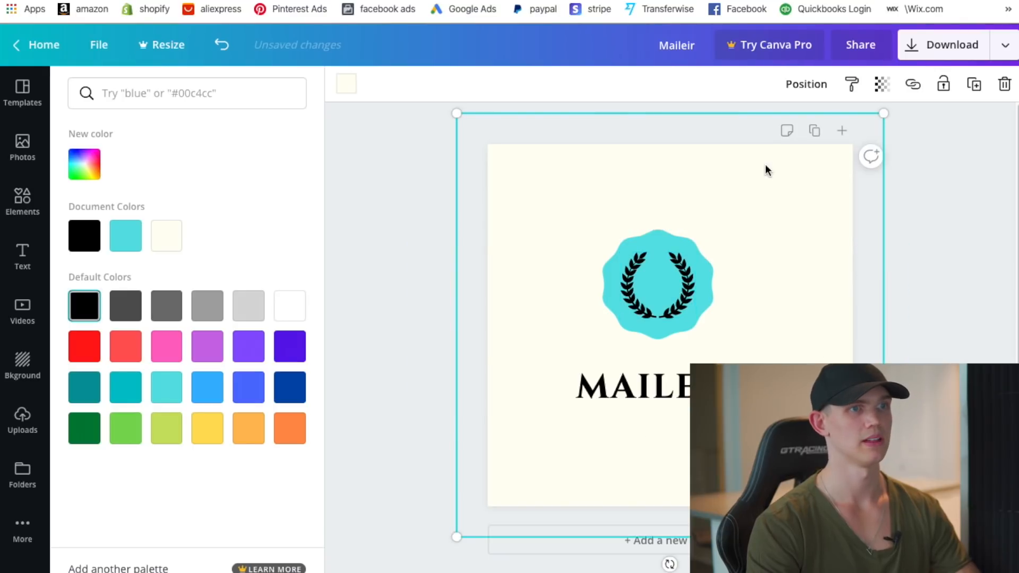
pyautogui.click(651, 314)
pyautogui.click(754, 189)
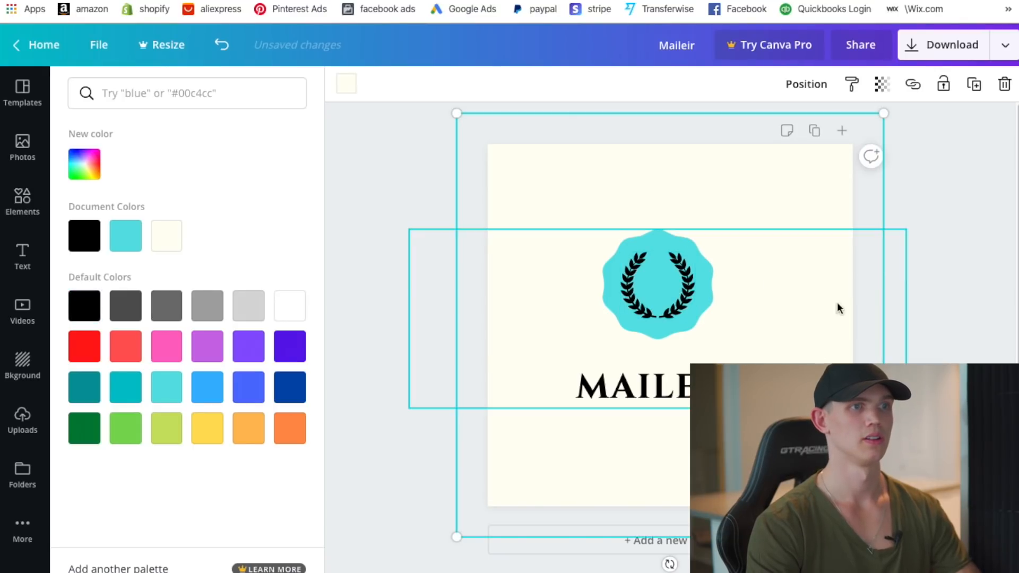
# - Enlarge the logo group further and move the turquoise seal just above MAILEIR
pyautogui.click(888, 241)
pyautogui.moveTo(901, 230); pyautogui.dragTo(1009, 188)
pyautogui.moveTo(405, 406); pyautogui.dragTo(321, 455)
pyautogui.click(675, 313)
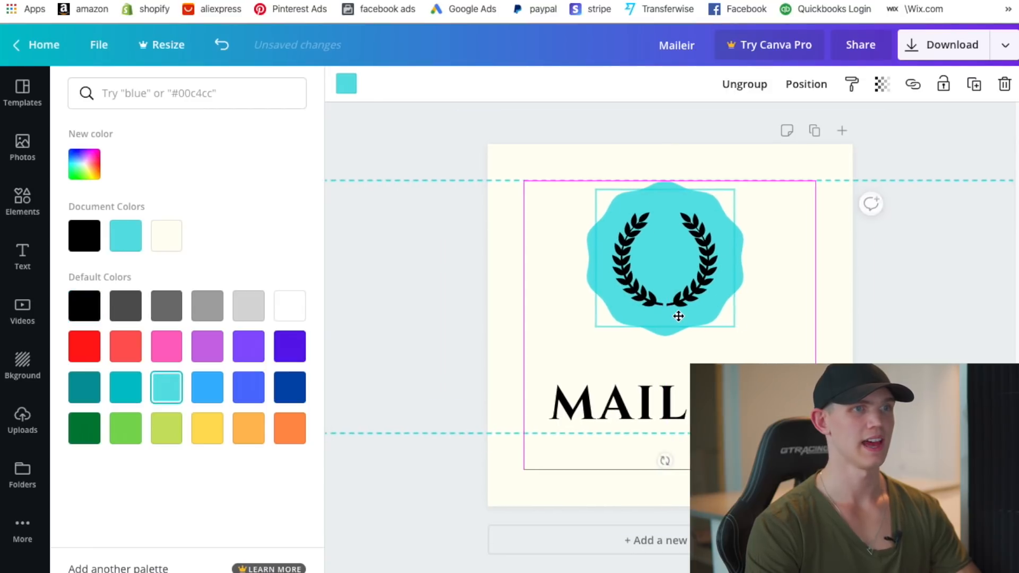
pyautogui.moveTo(675, 313); pyautogui.dragTo(678, 333)
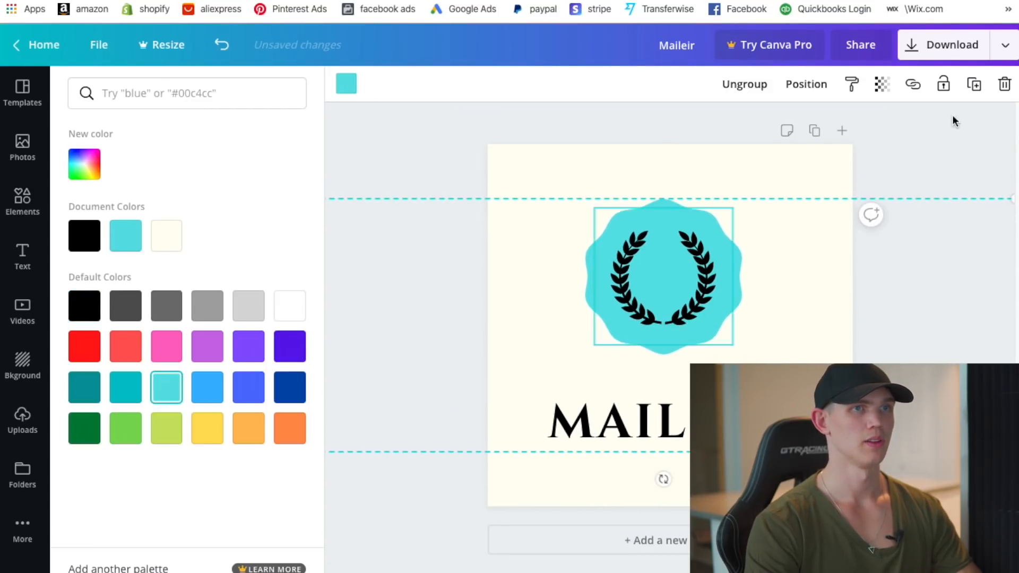
pyautogui.click(944, 45)
# - Download the logo as Maileir.png and return to the Shopify theme editor
pyautogui.click(896, 303)
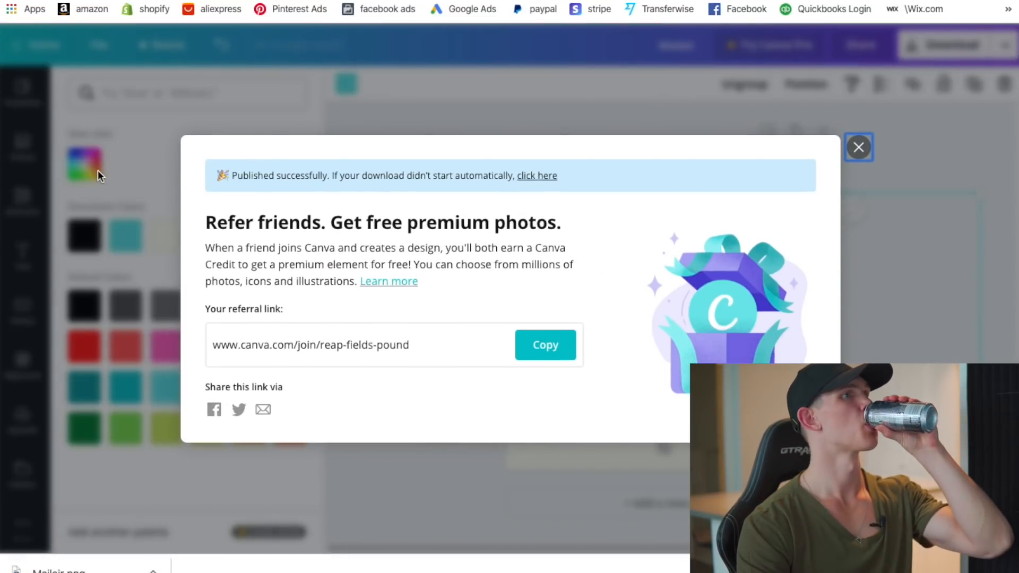
pyautogui.click(154, 1)
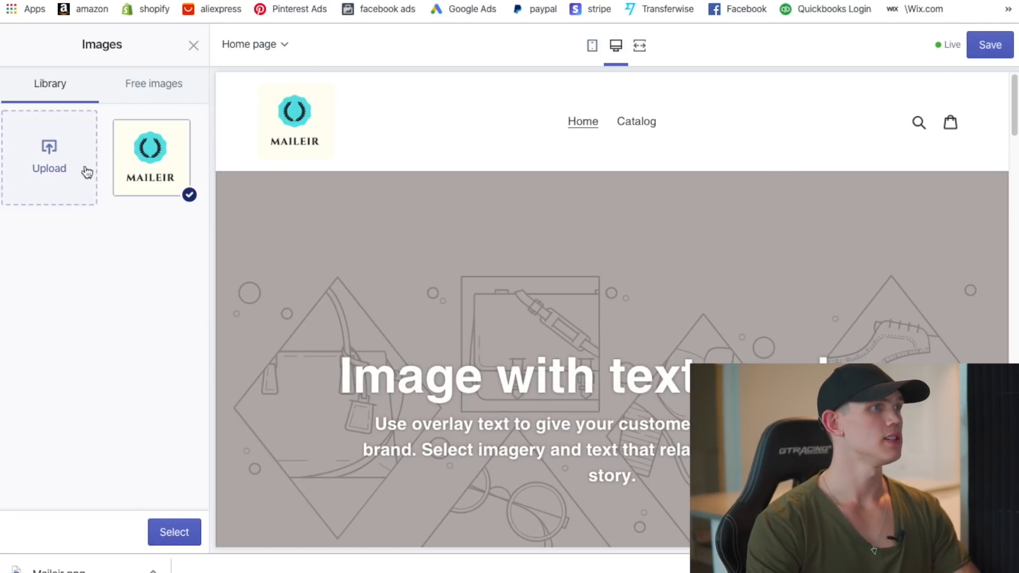
# - Use the MAILEIR image as header logo at 160px width, checking mobile and desktop previews
pyautogui.click(177, 533)
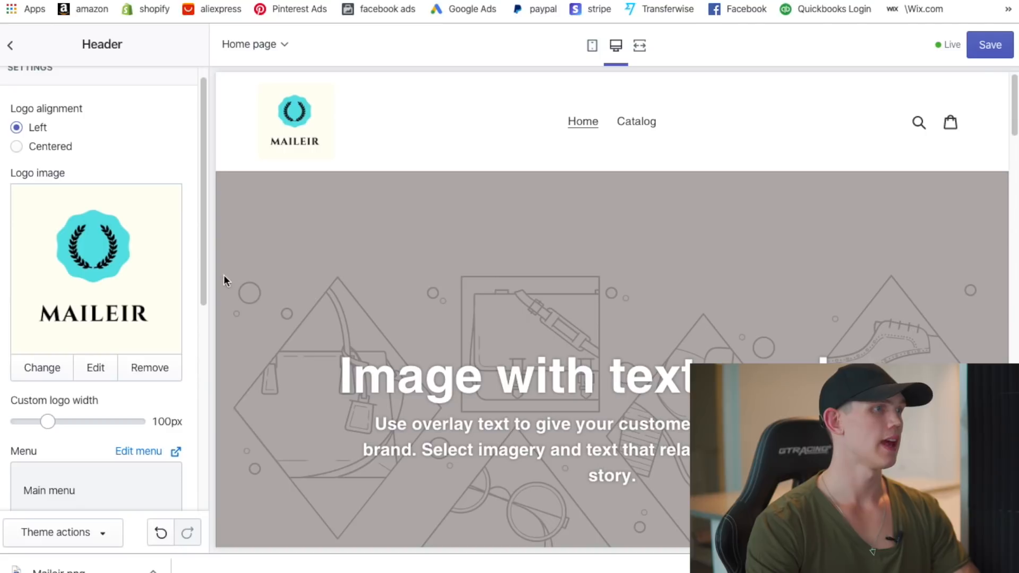
pyautogui.moveTo(48, 421); pyautogui.dragTo(66, 422)
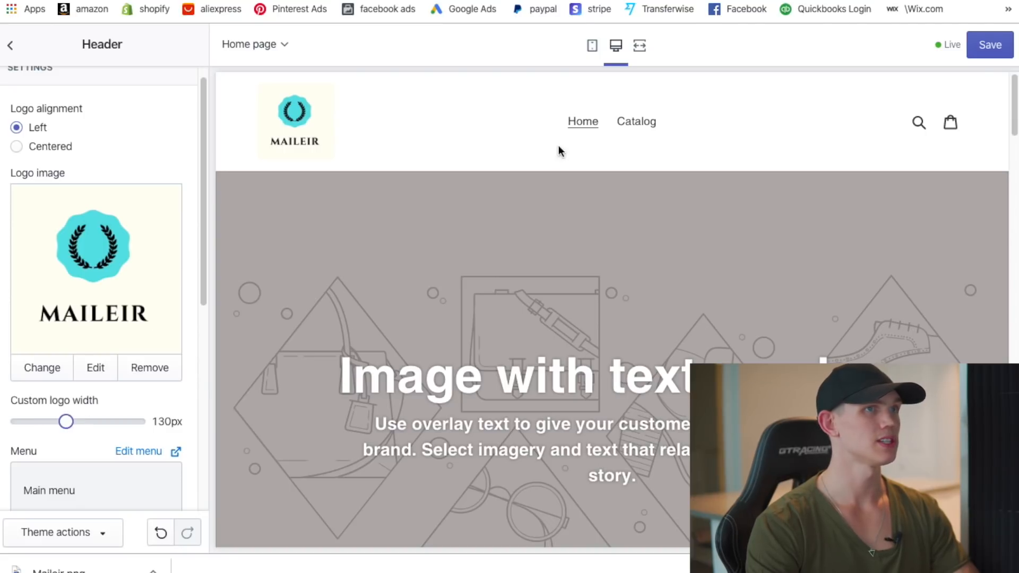
pyautogui.click(594, 46)
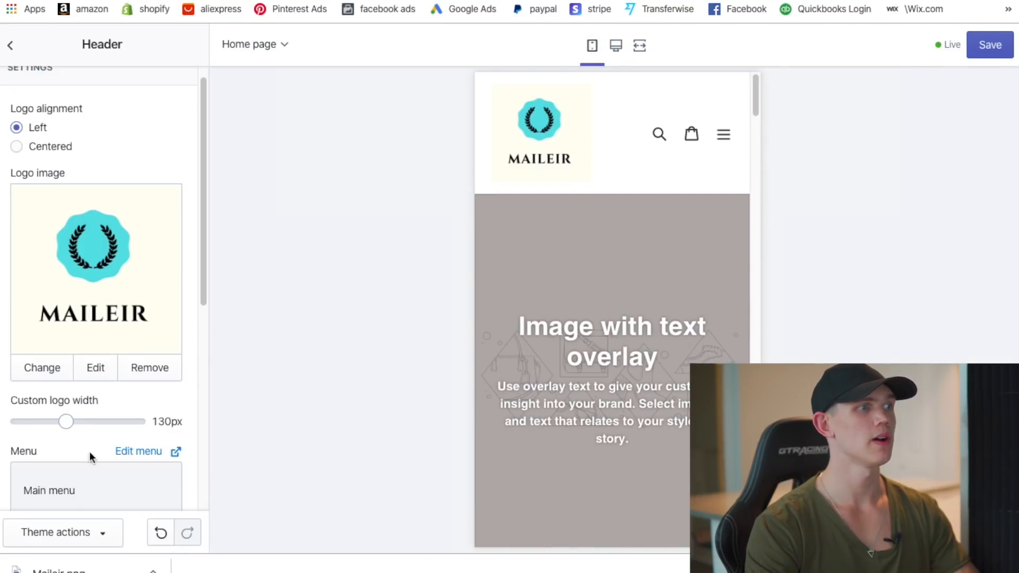
pyautogui.moveTo(66, 421); pyautogui.dragTo(93, 422)
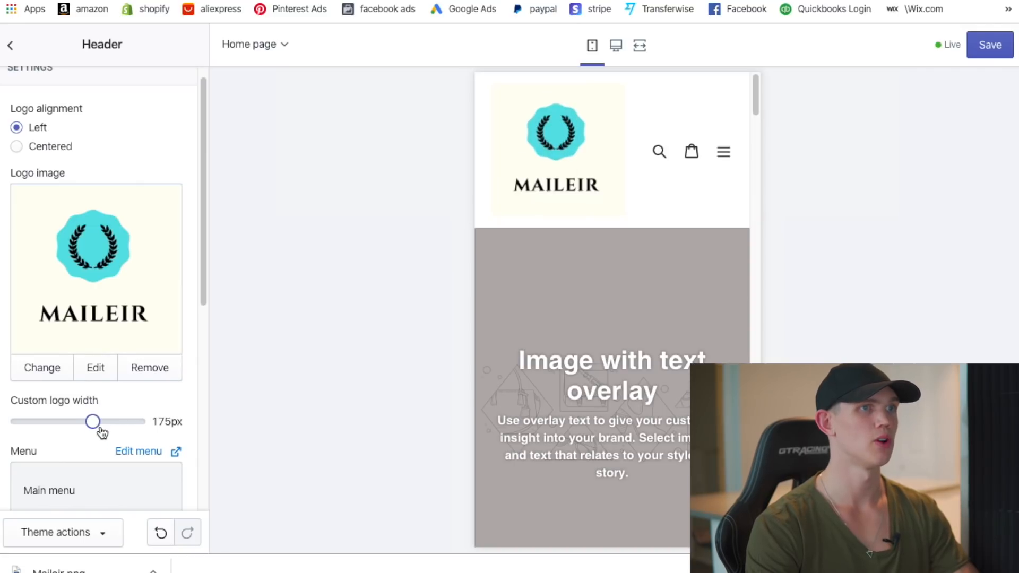
pyautogui.moveTo(92, 421); pyautogui.dragTo(83, 422)
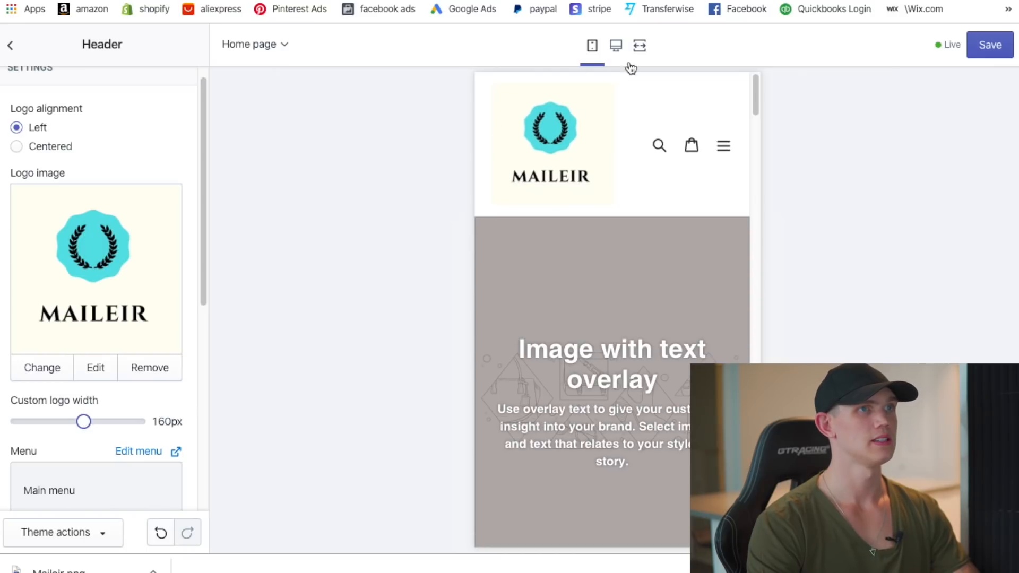
pyautogui.click(616, 46)
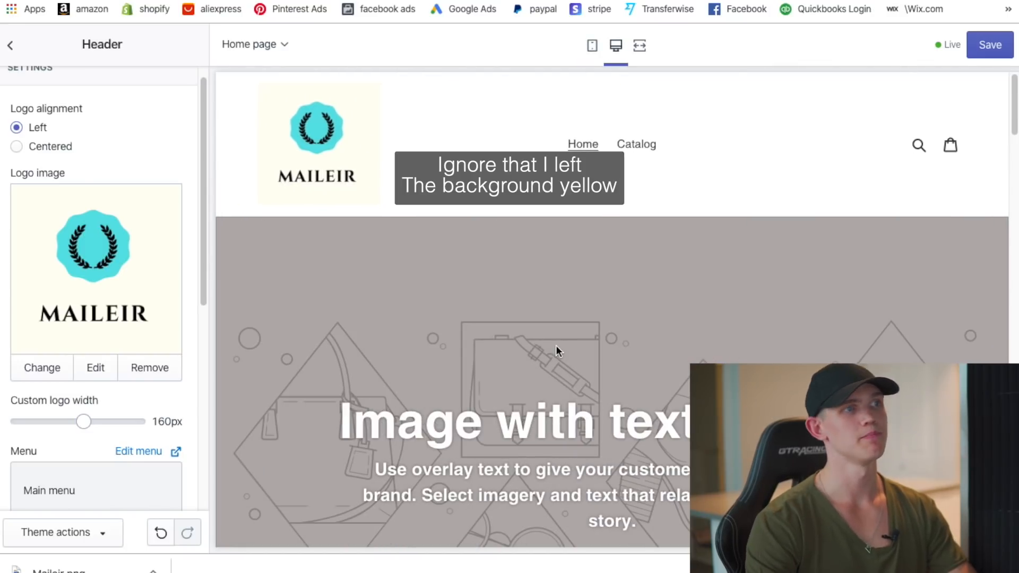
# - Go back to the theme sections and reopen the header settings
pyautogui.click(9, 46)
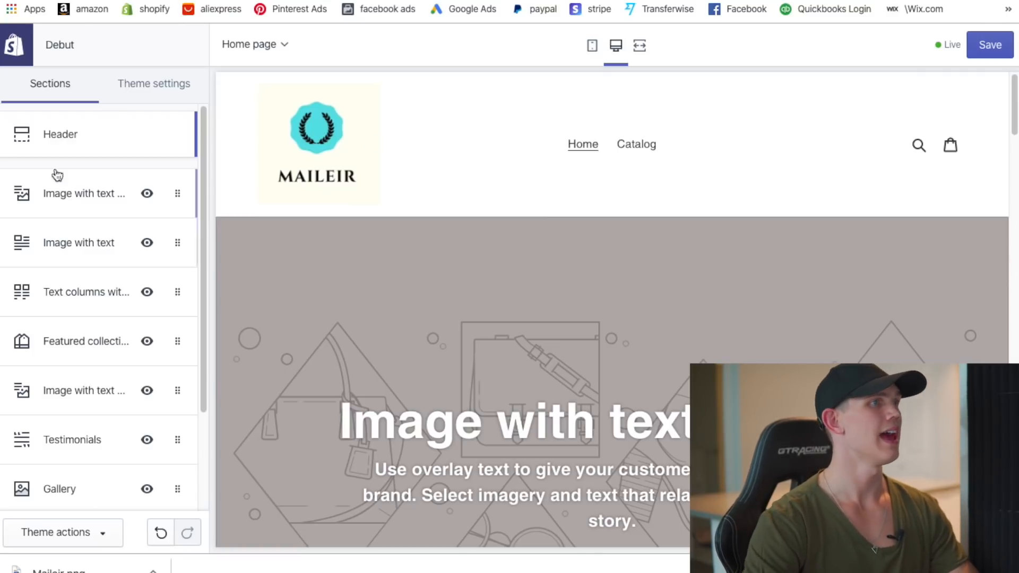
pyautogui.click(58, 137)
pyautogui.scroll(-5, 120, 260)
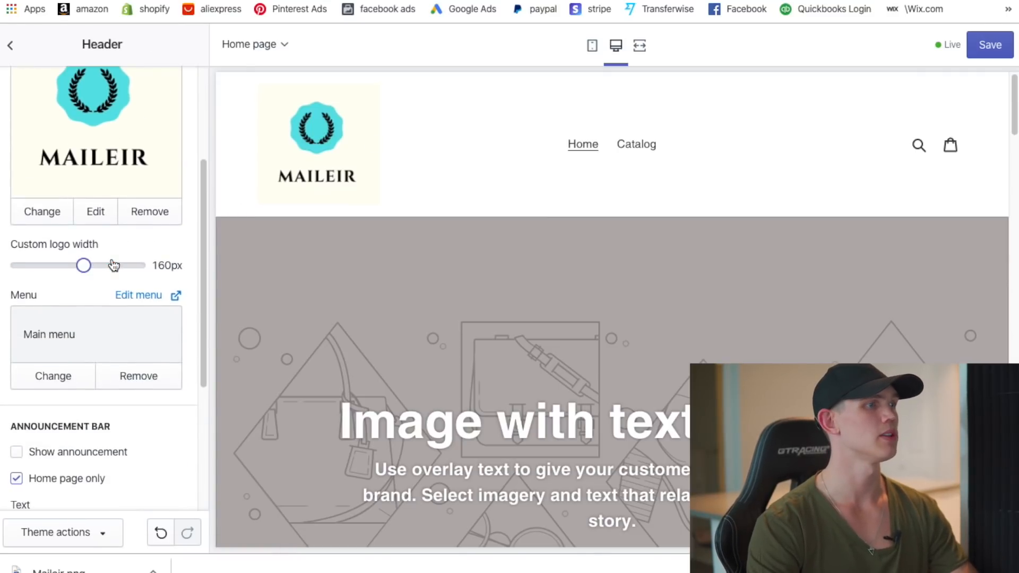
pyautogui.scroll(-1, 124, 308)
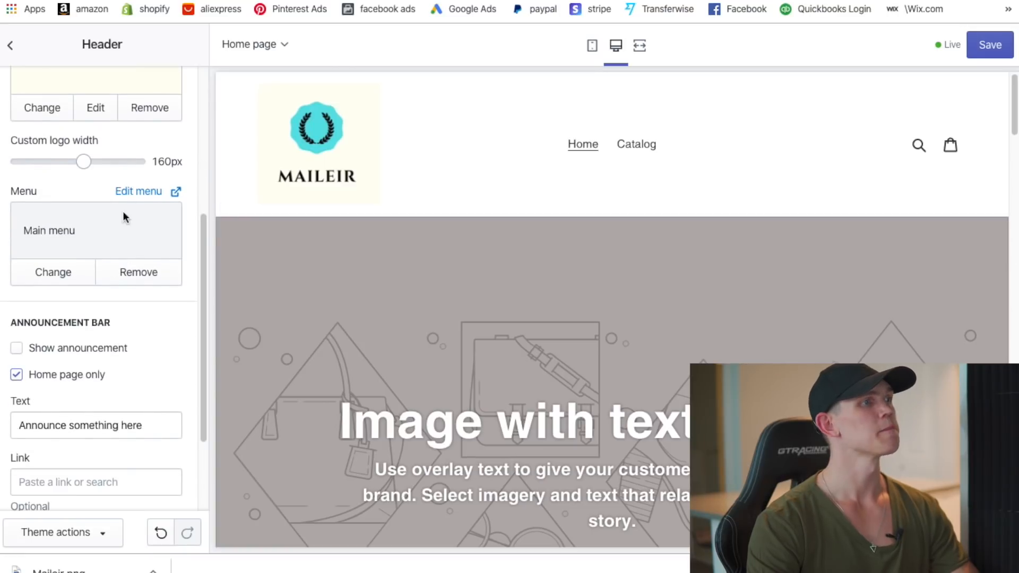
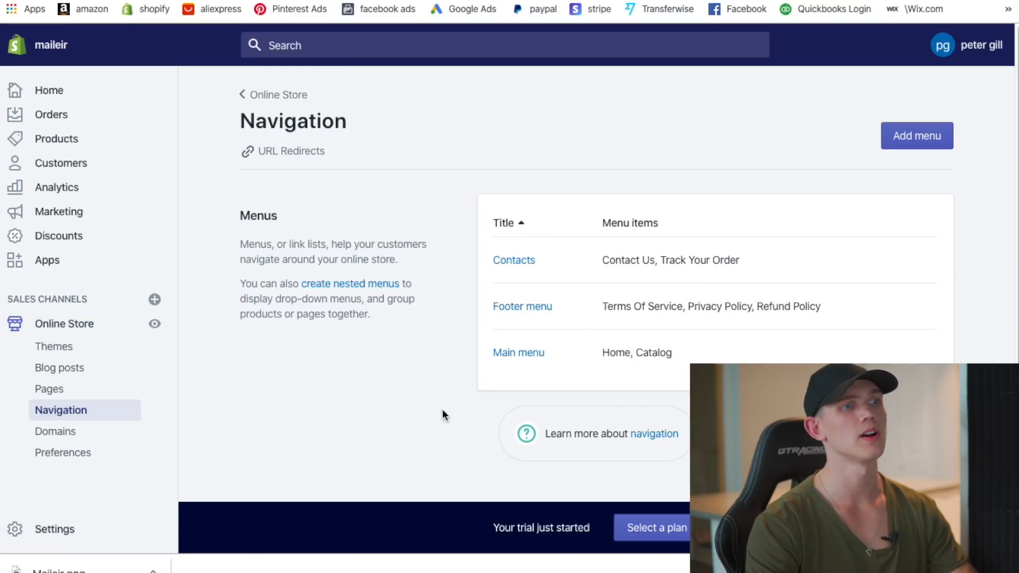
# - Add a Contact Us item linked to the Contact Us page to the Main menu
pyautogui.click(525, 357)
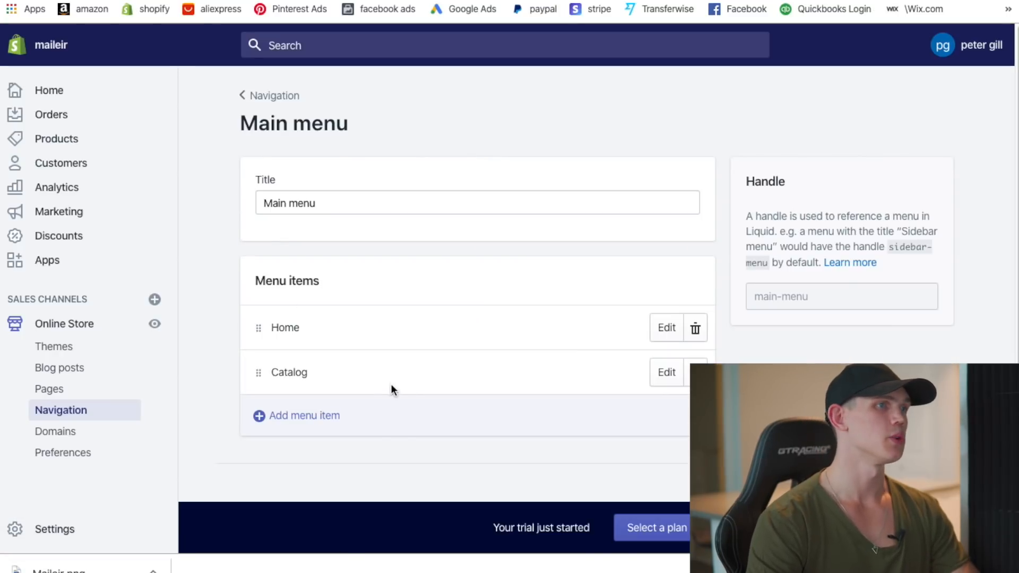
pyautogui.click(310, 419)
pyautogui.click(328, 301)
pyautogui.click(317, 347)
pyautogui.write('contact')
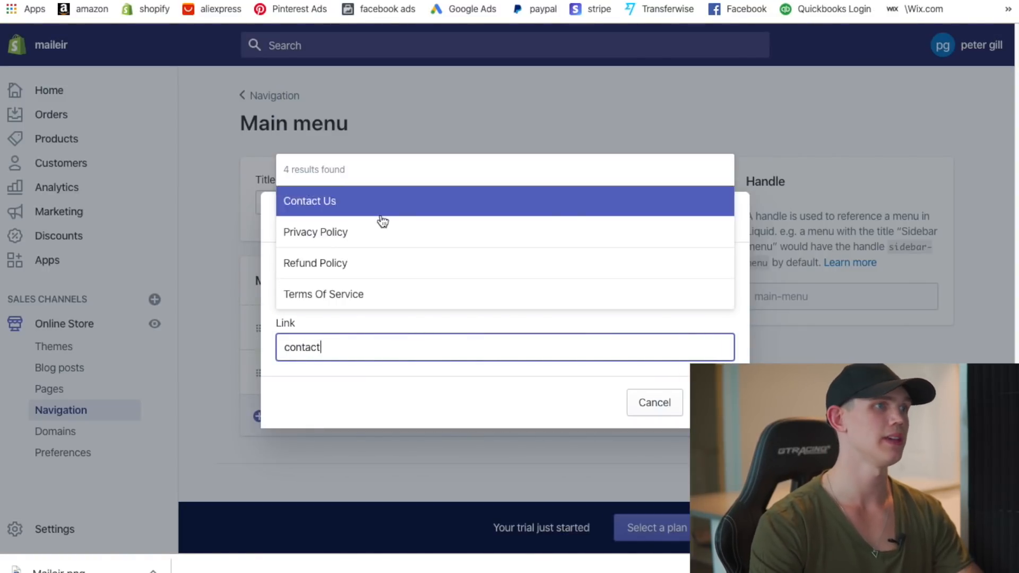
pyautogui.click(372, 206)
pyautogui.click(712, 403)
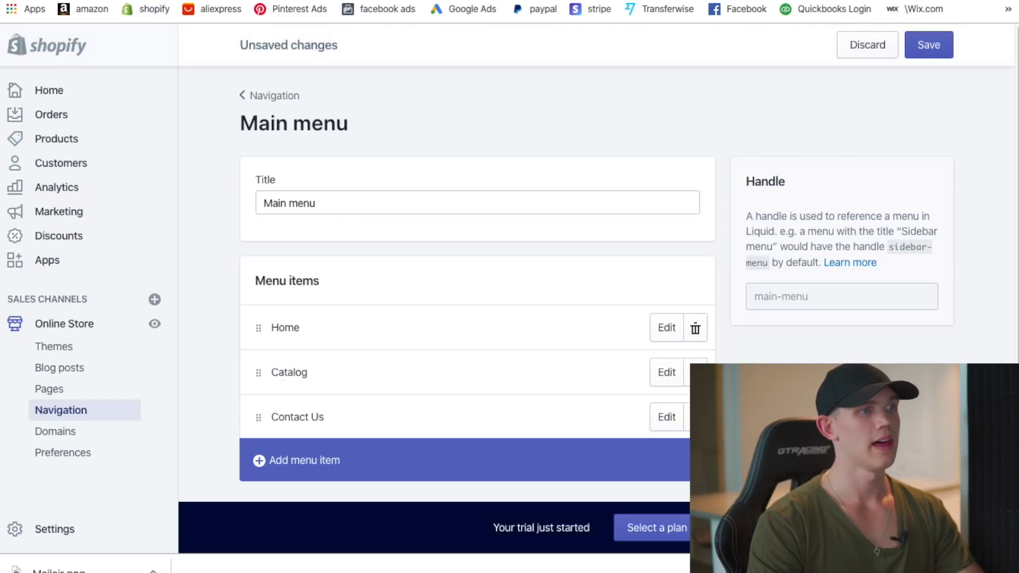
# - Add a Refund Policy item linked to the refund policy and save the Main menu
pyautogui.click(334, 466)
pyautogui.click(340, 346)
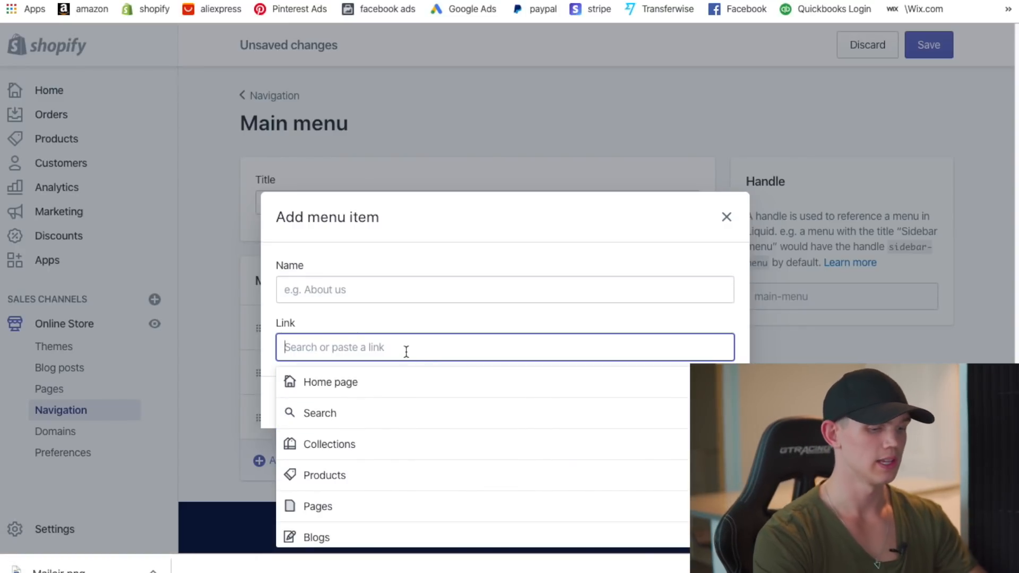
pyautogui.write('refund')
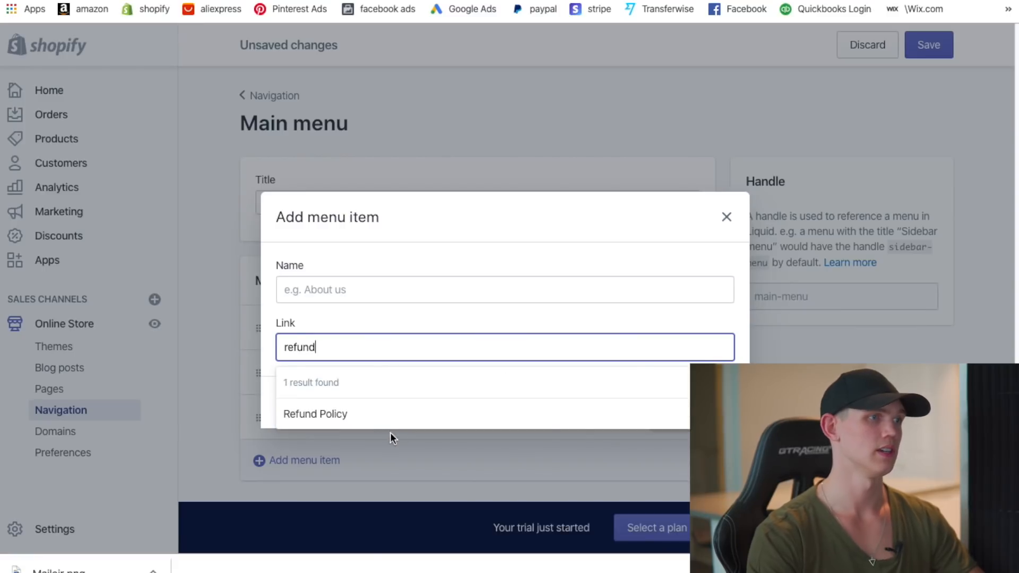
pyautogui.click(404, 425)
pyautogui.click(713, 403)
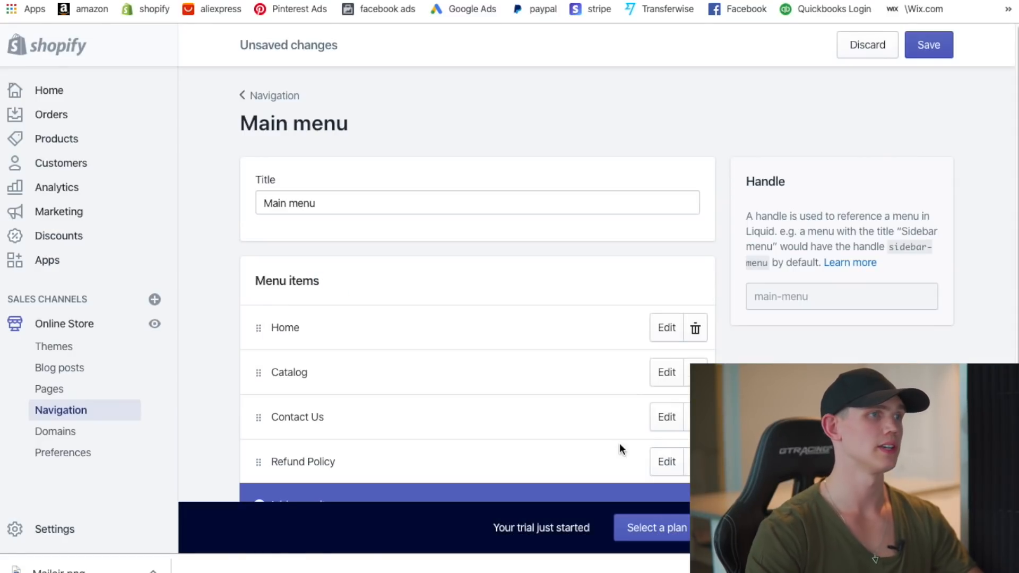
pyautogui.click(945, 58)
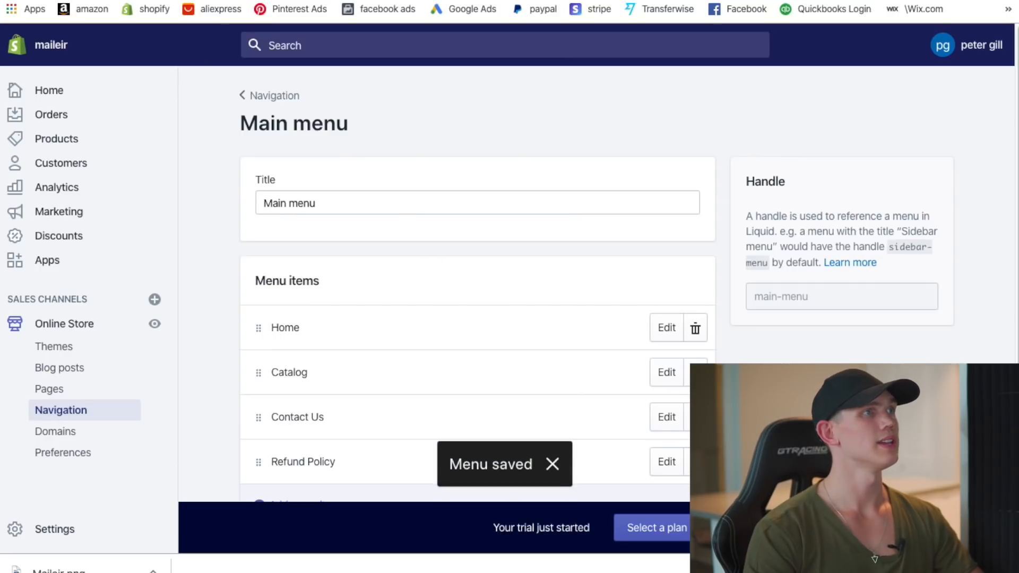
pyautogui.click(255, 0)
# - Open the Header settings and check the preview shows Home, Catalog, Contact Us and Refund Policy
pyautogui.click(984, 51)
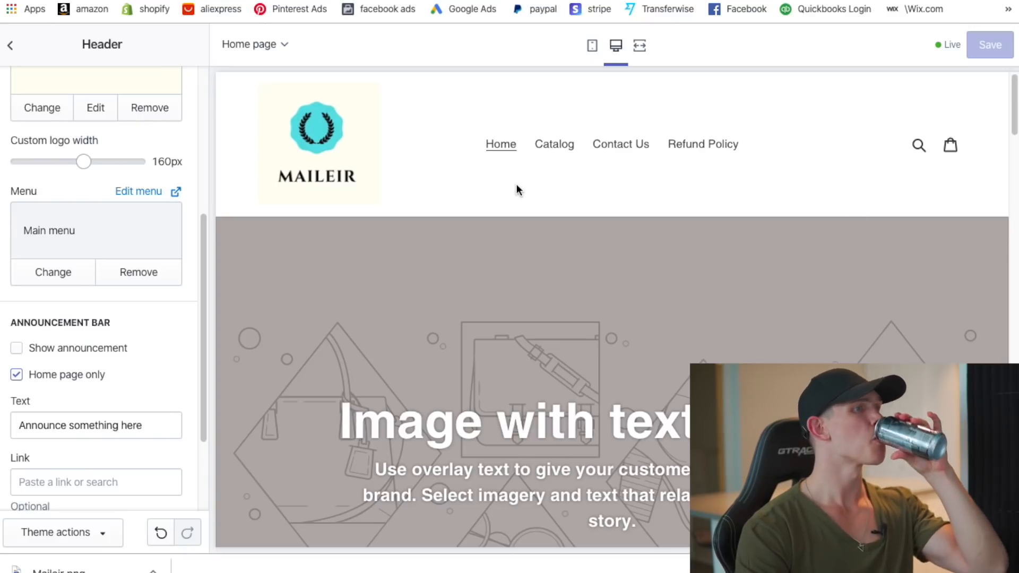
pyautogui.scroll(-3, 776, 265)
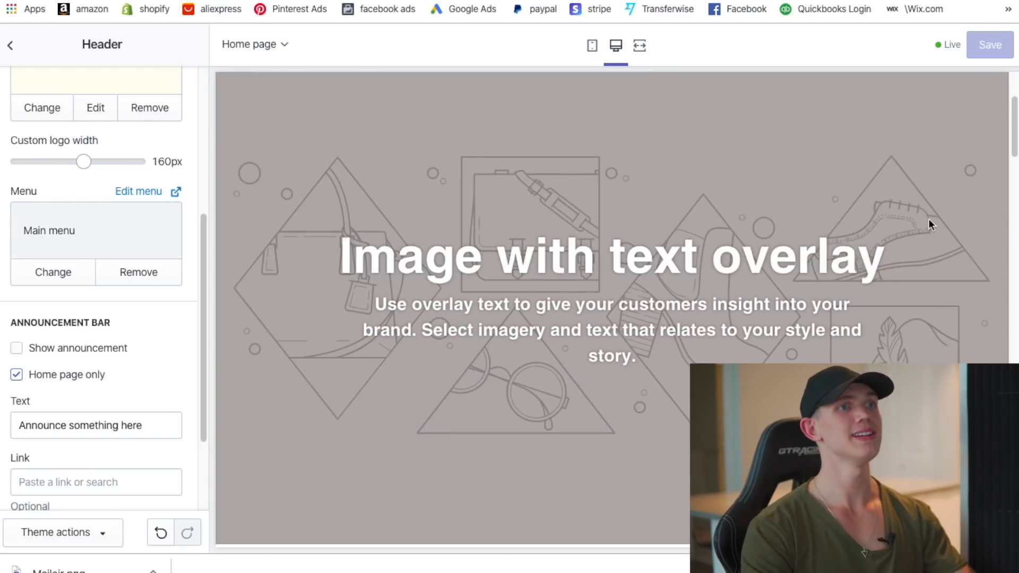
pyautogui.scroll(2, 559, 445)
pyautogui.scroll(1, 554, 372)
pyautogui.scroll(-3, 166, 342)
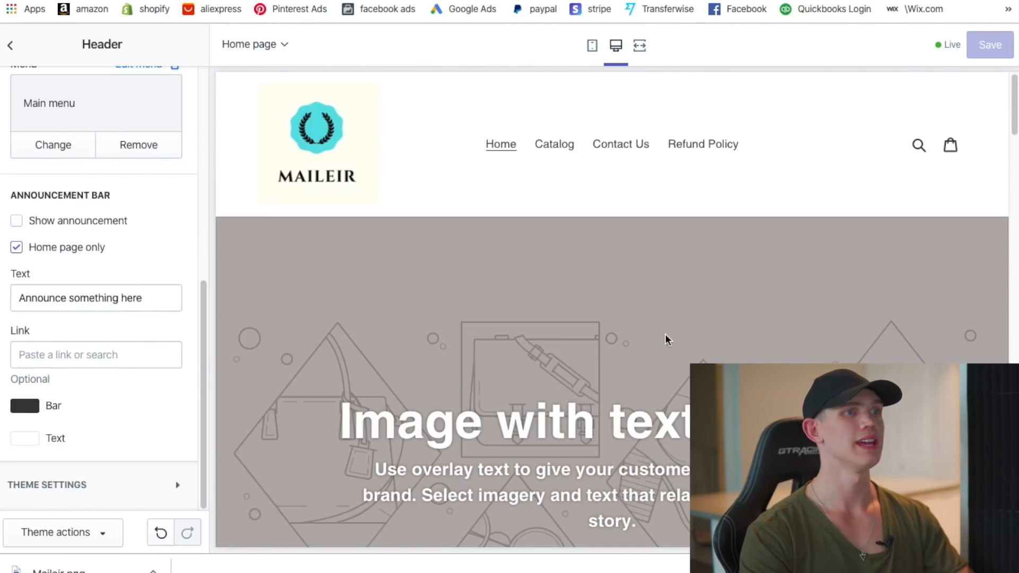
pyautogui.scroll(-2, 602, 498)
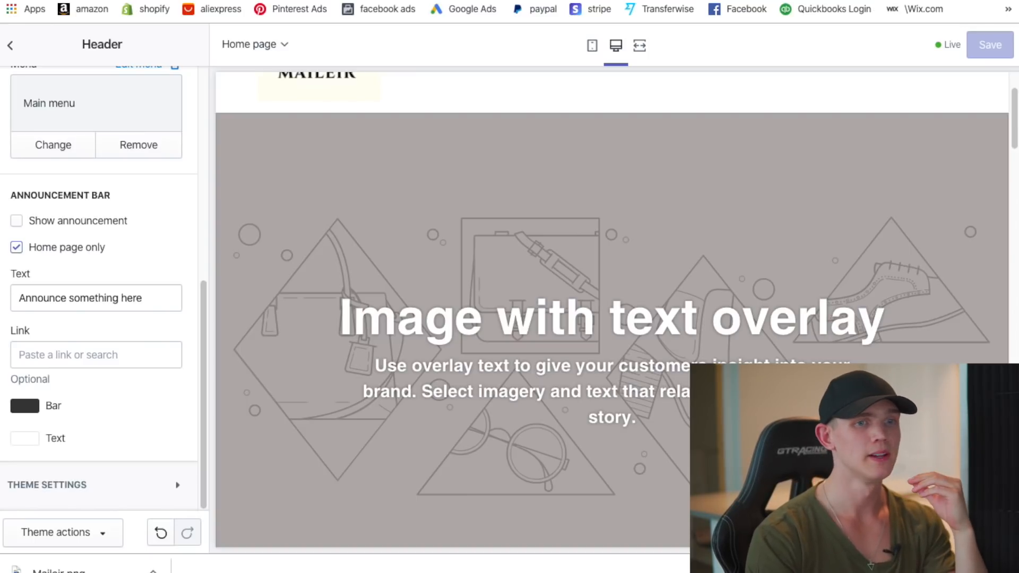
pyautogui.click(1006, 571)
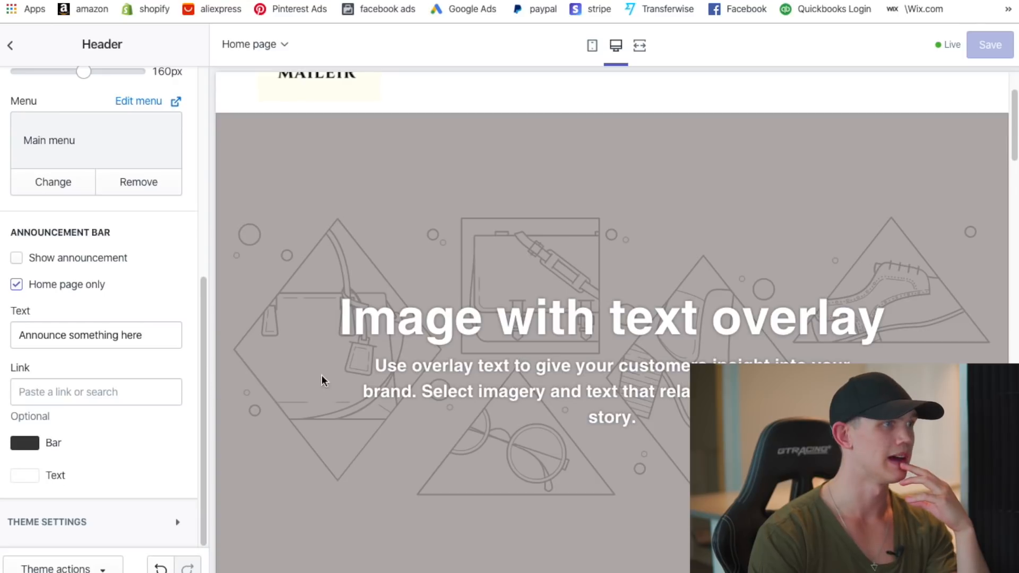
pyautogui.scroll(2, 508, 346)
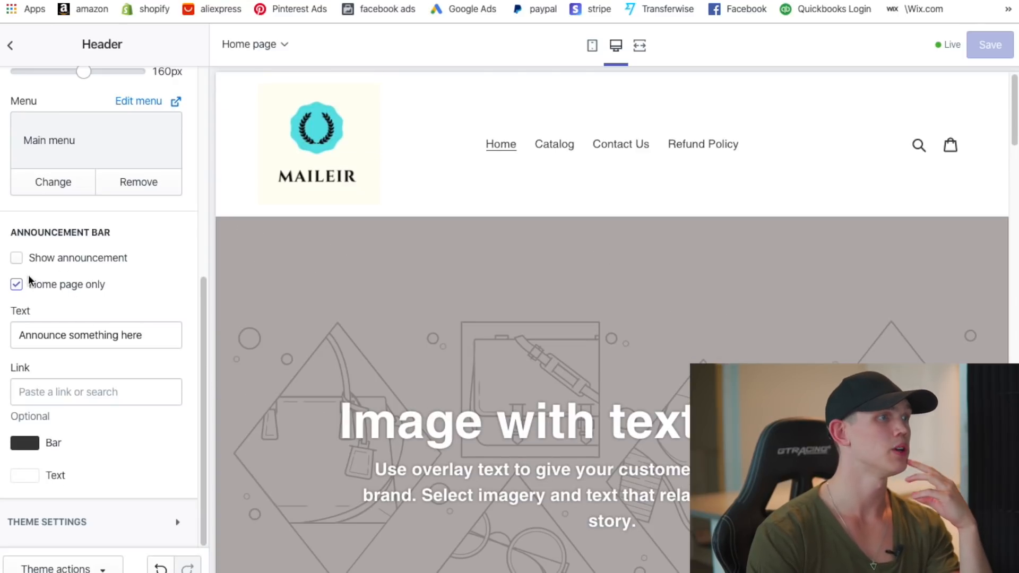
# - Turn on the announcement bar and clear its placeholder text
pyautogui.click(17, 264)
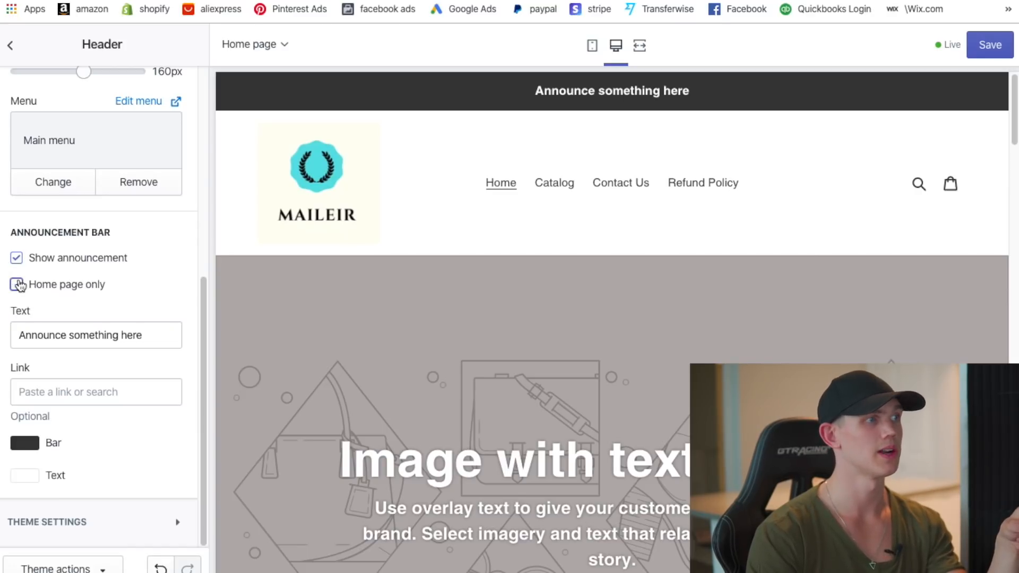
pyautogui.tripleClick(155, 329)
pyautogui.press('BackSpace')
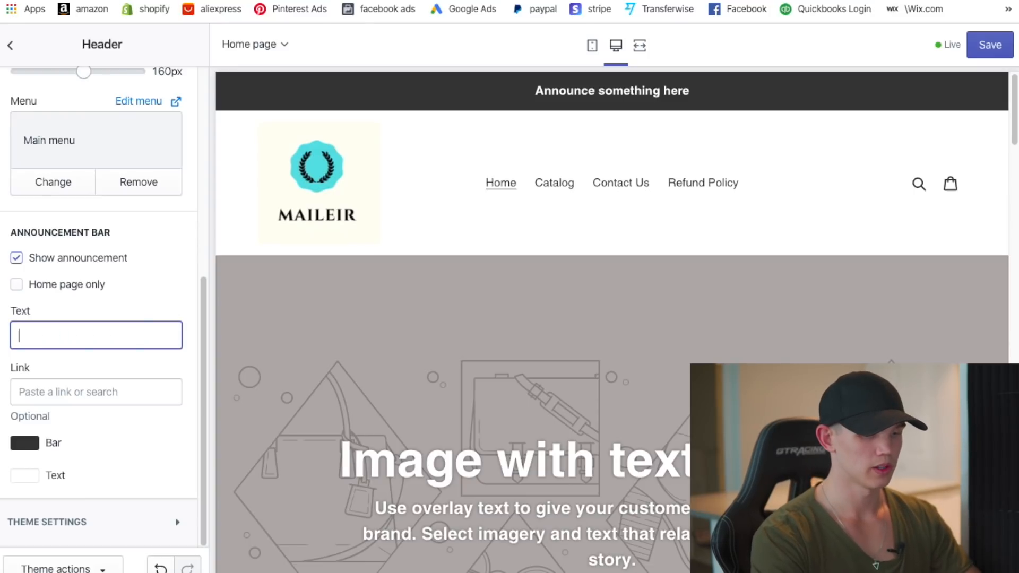
# - Enter the announcement text 'Special Deal 50% OFF For The Entire Month!'
pyautogui.write('Special Deal 50% ')
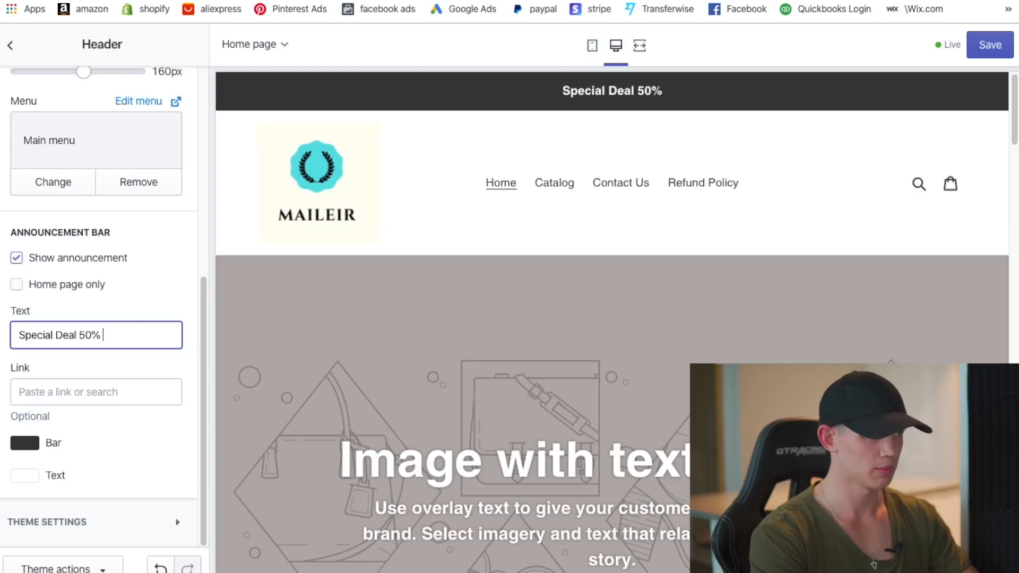
pyautogui.write('OFF For th')
pyautogui.press('BackSpace')
pyautogui.press('BackSpace')
pyautogui.write('The')
pyautogui.press('BackSpace')
pyautogui.press('BackSpace')
pyautogui.write('he Enite')
pyautogui.press('BackSpace')
pyautogui.write('re')
pyautogui.press('BackSpace')
pyautogui.press('BackSpace')
pyautogui.press('BackSpace')
pyautogui.press('BackSpace')
pyautogui.write('tire N')
pyautogui.press('BackSpace')
pyautogui.write('Month')
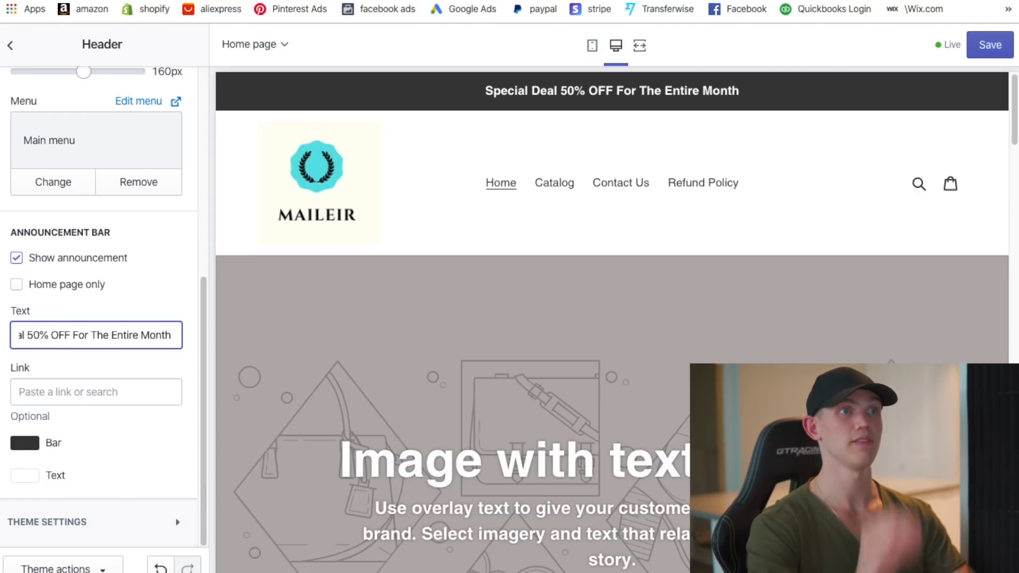
pyautogui.press('BackSpace')
pyautogui.write('!')
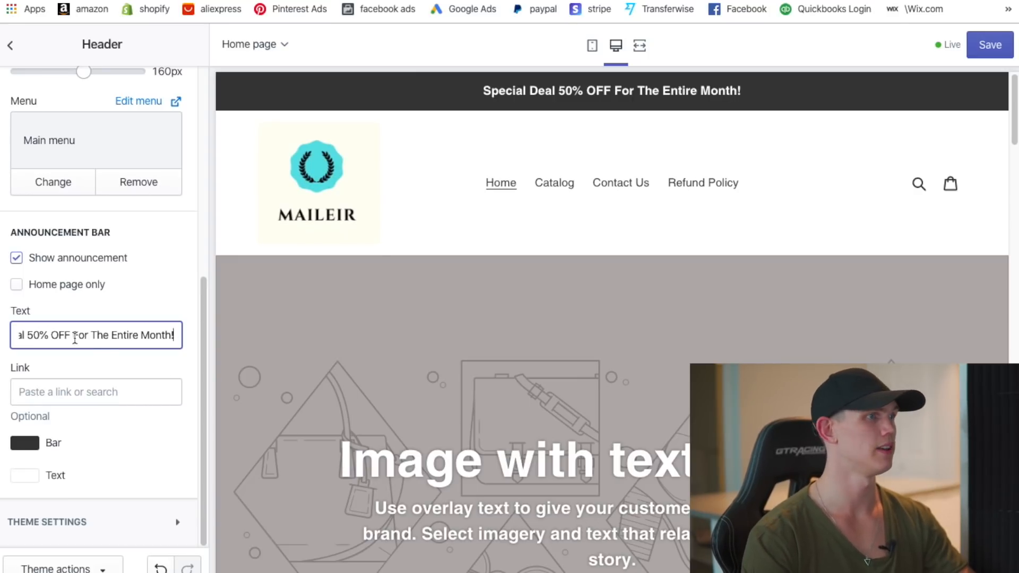
pyautogui.scroll(6, 76, 339)
pyautogui.scroll(-5, 104, 352)
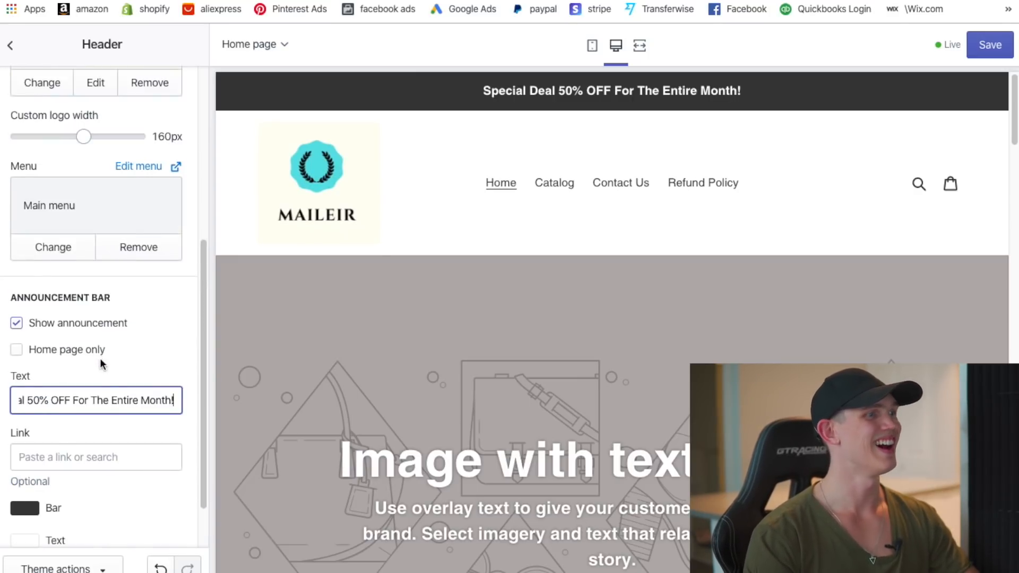
pyautogui.scroll(-2, 101, 357)
# - Change the announcement bar colour to a teal shade
pyautogui.click(24, 441)
pyautogui.scroll(-2, 100, 457)
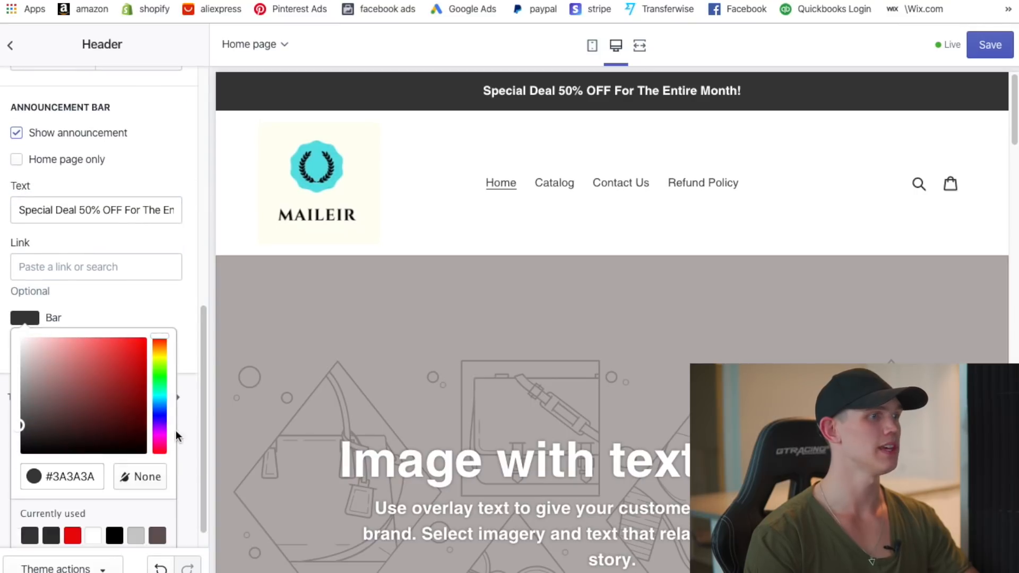
pyautogui.moveTo(169, 352); pyautogui.dragTo(165, 384)
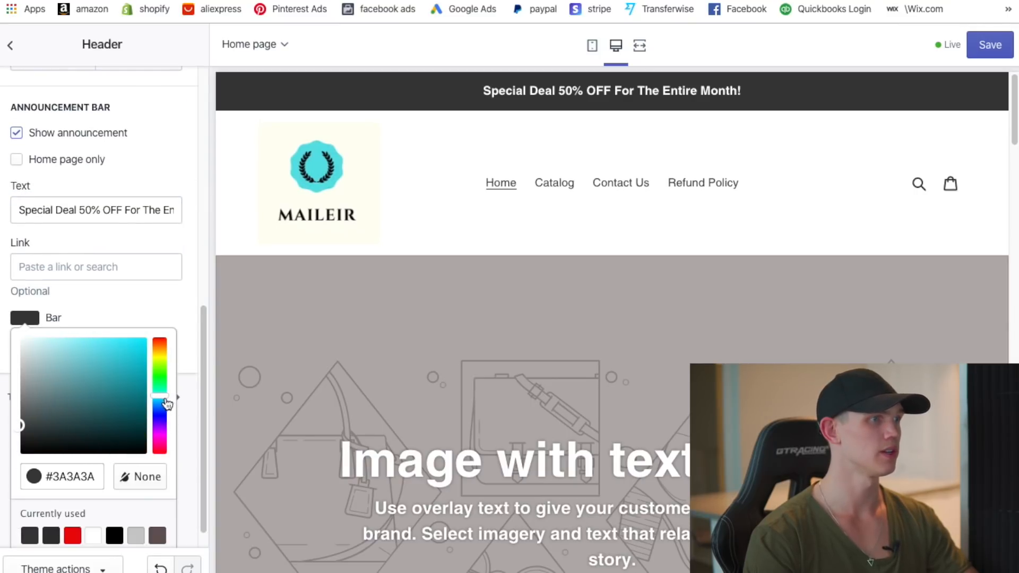
pyautogui.moveTo(22, 433); pyautogui.dragTo(182, 360)
pyautogui.click(182, 359)
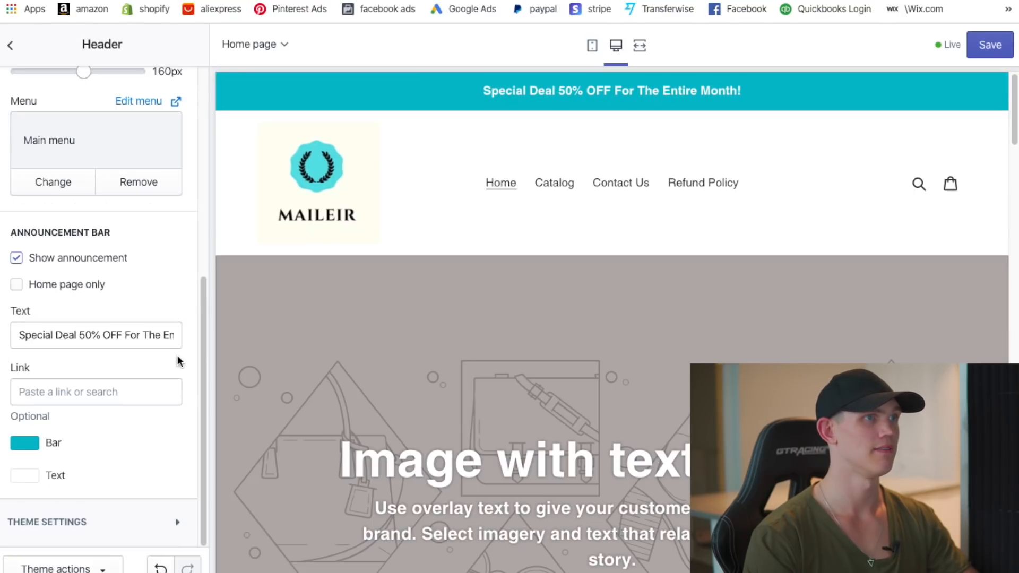
# - Fine-tune the bar colour to #00C8D9 and save the theme changes
pyautogui.click(38, 442)
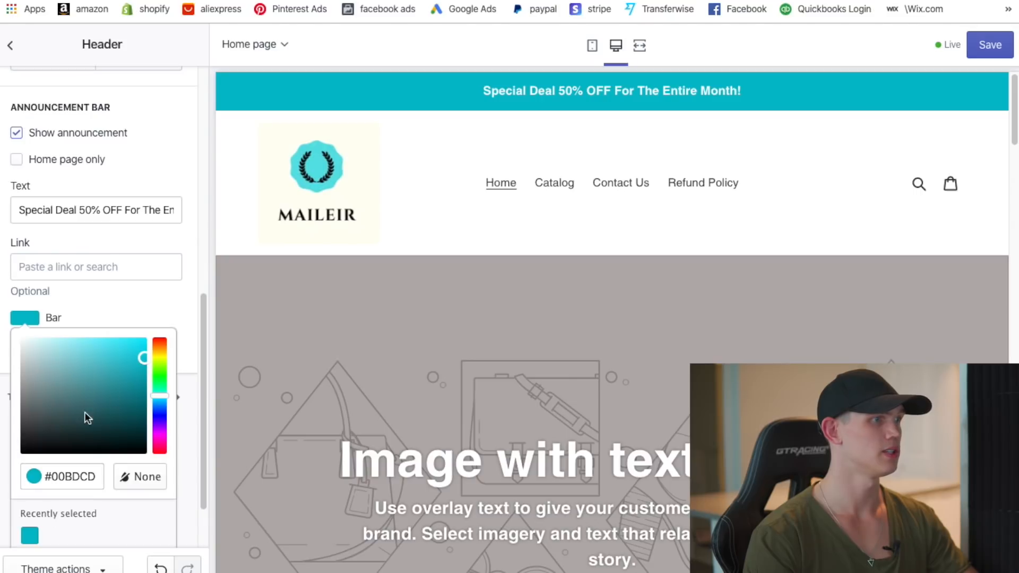
pyautogui.moveTo(139, 362); pyautogui.dragTo(144, 361)
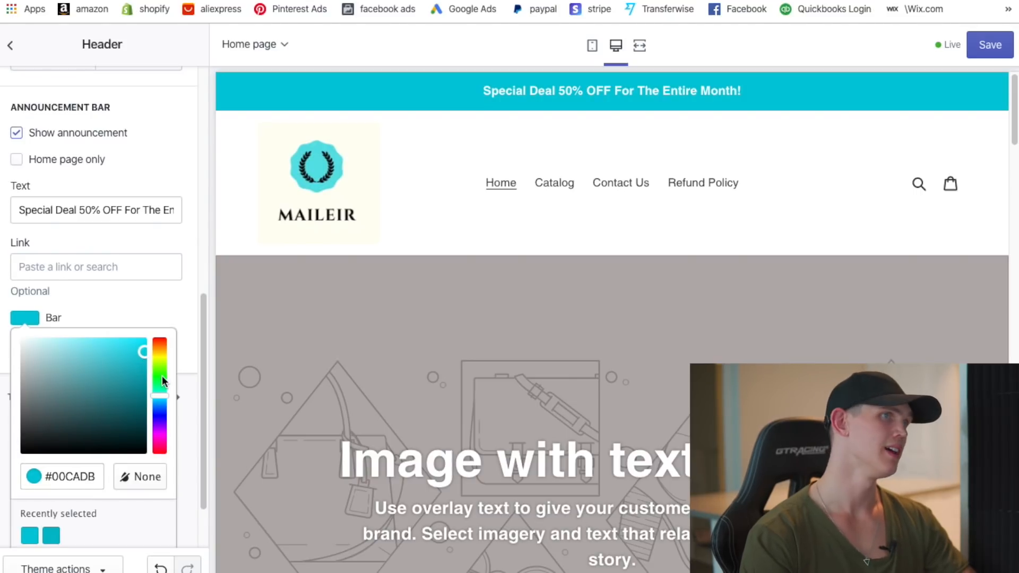
pyautogui.moveTo(143, 354)
pyautogui.mouseDown()
pyautogui.moveTo(123, 340)
pyautogui.moveTo(136, 343)
pyautogui.mouseUp()
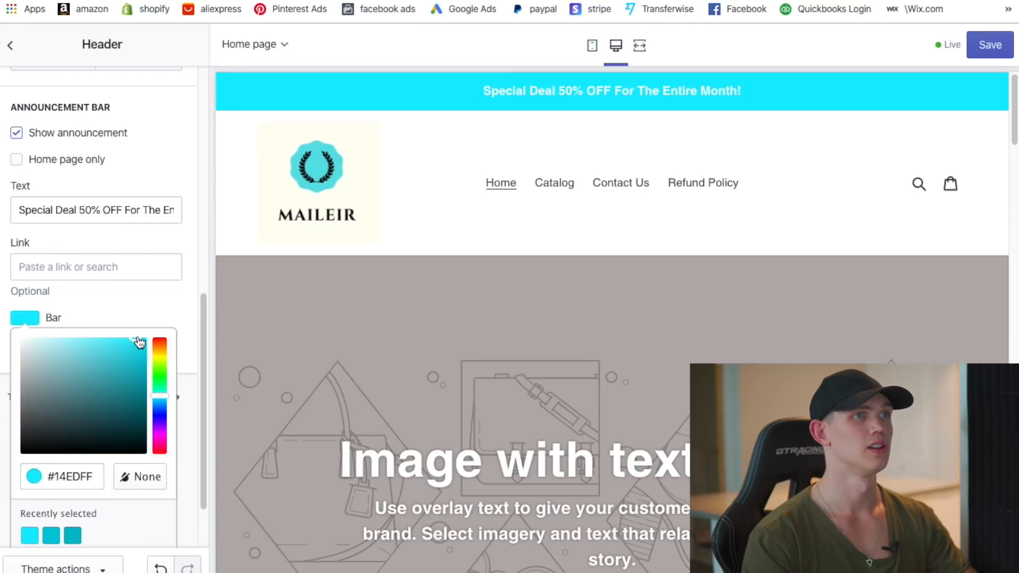
pyautogui.moveTo(137, 341); pyautogui.dragTo(152, 363)
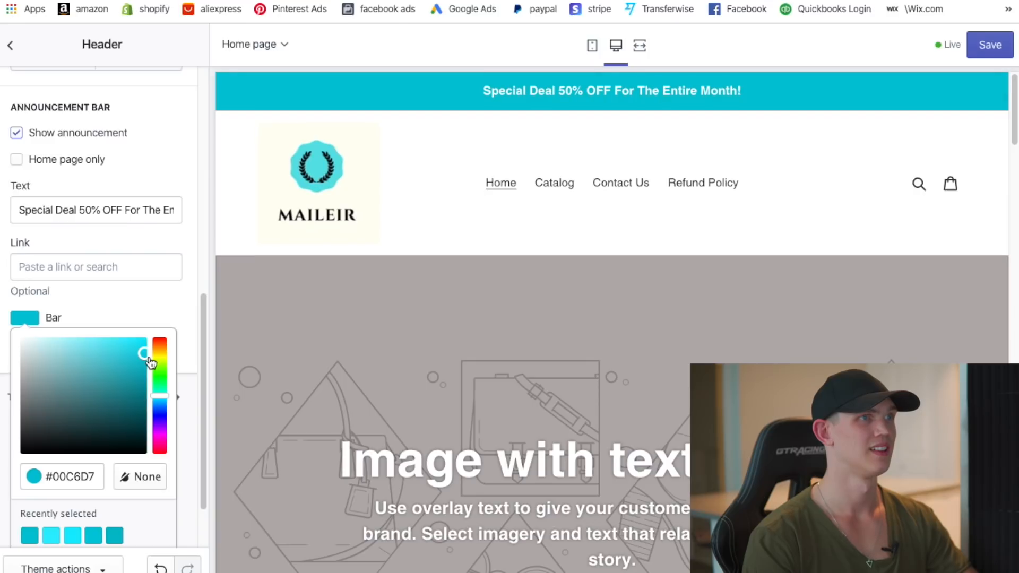
pyautogui.moveTo(152, 362); pyautogui.dragTo(151, 361)
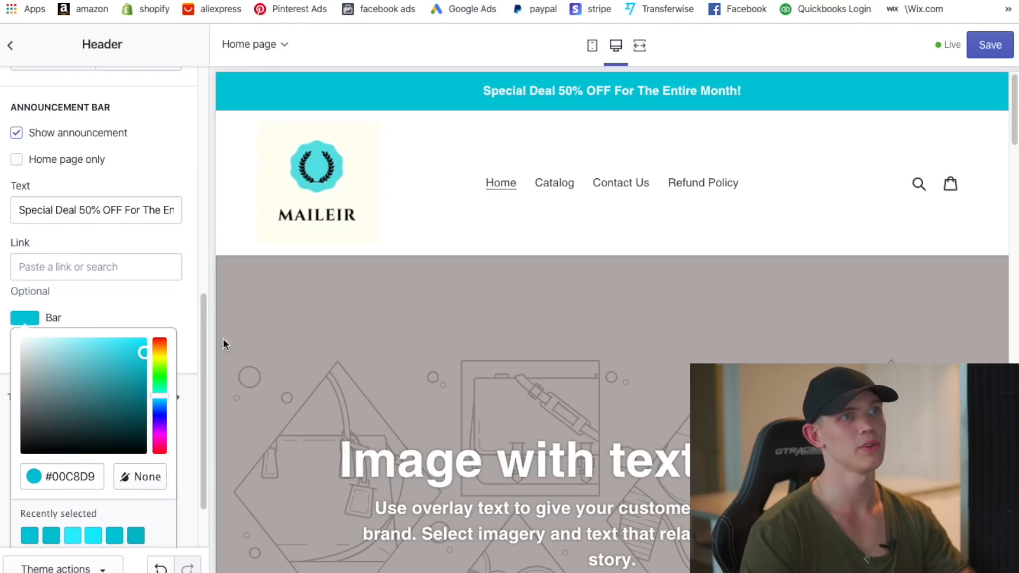
pyautogui.click(183, 323)
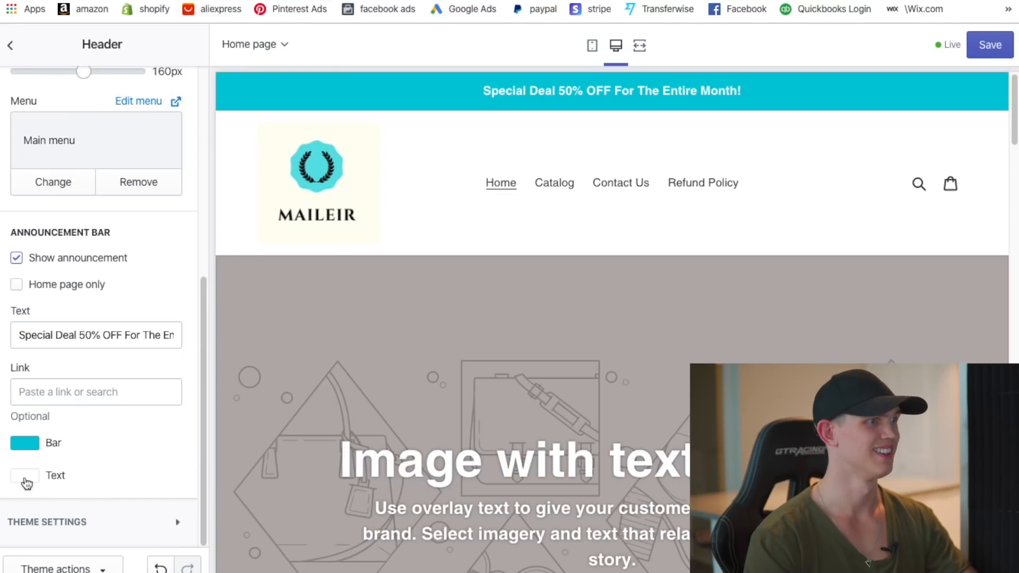
pyautogui.click(10, 45)
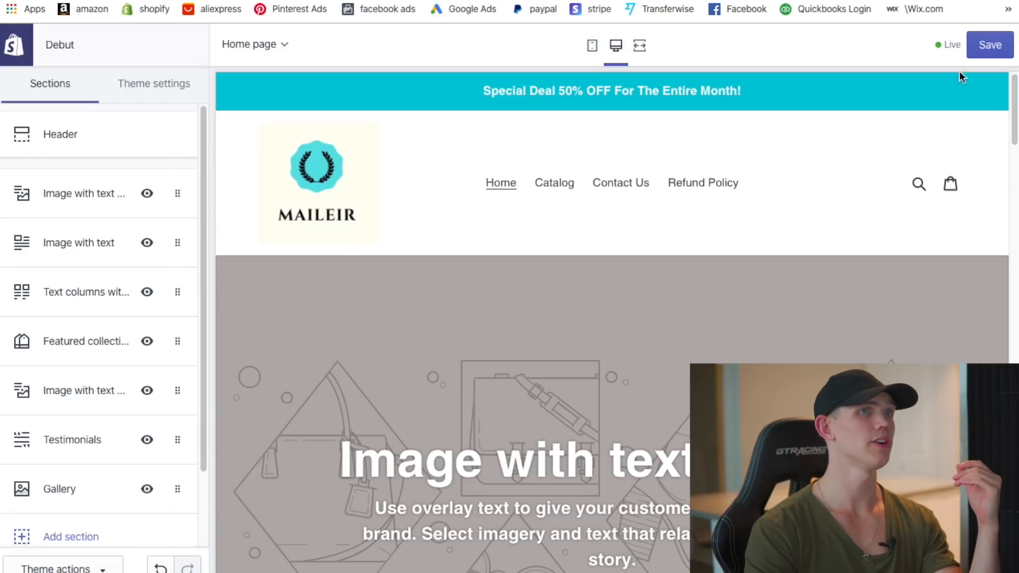
pyautogui.click(990, 45)
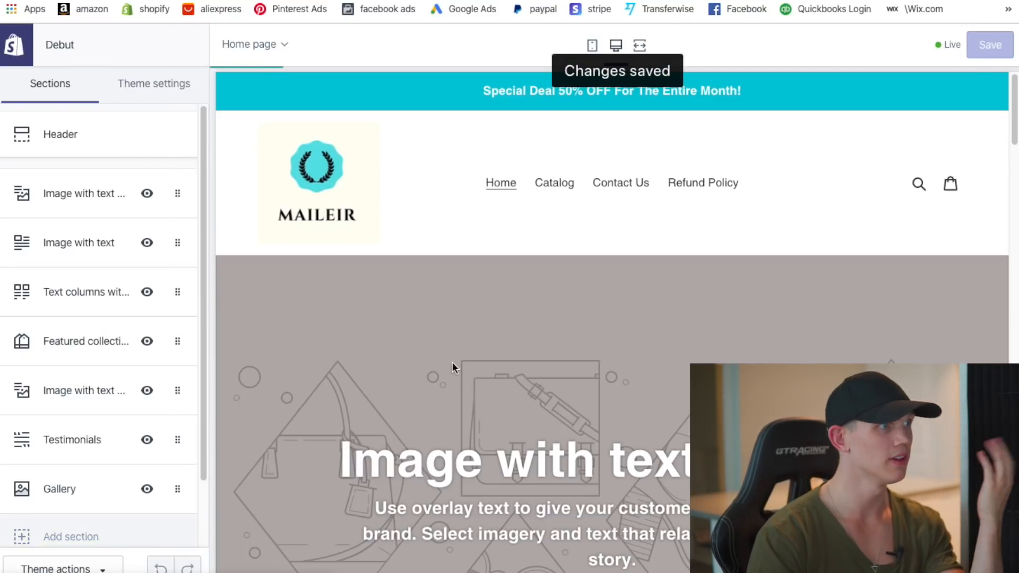
# - Open the Image with text overlay section's image library on Staff Favorites free images
pyautogui.scroll(-3, 583, 352)
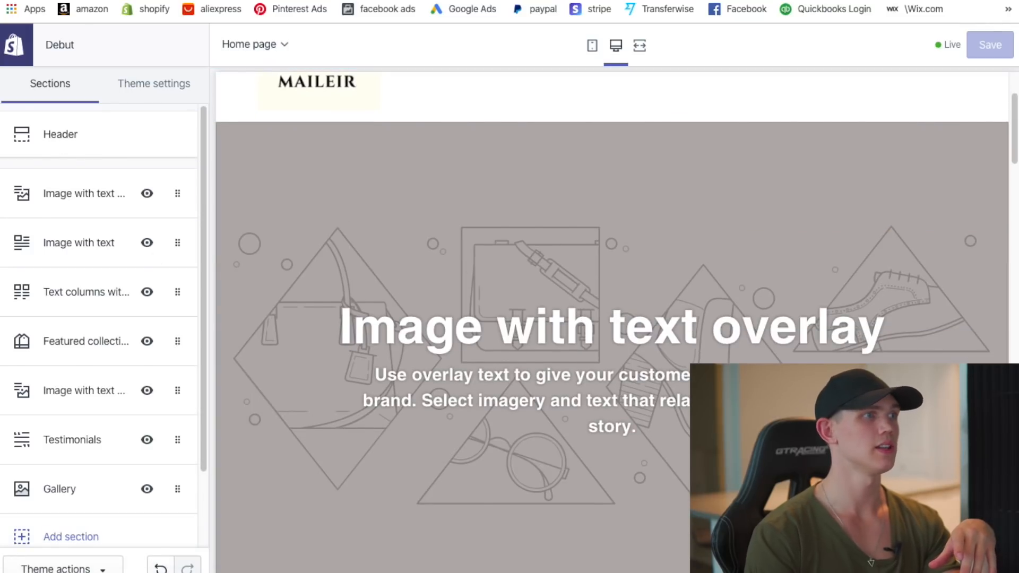
pyautogui.click(81, 196)
pyautogui.click(96, 204)
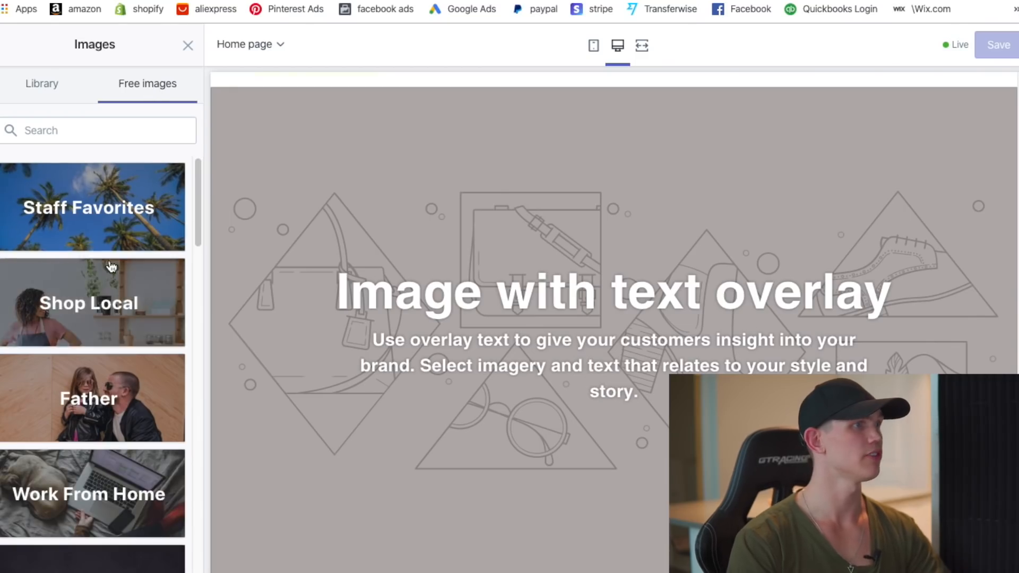
pyautogui.click(121, 215)
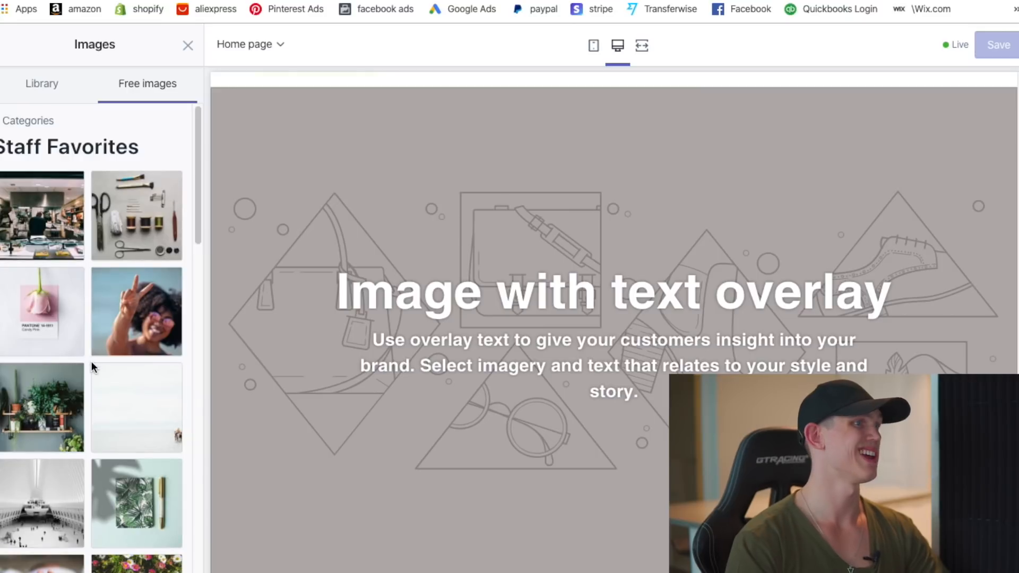
# - Load more Staff Favorites photos and preview a beach and a desert road as background
pyautogui.scroll(-4, 113, 357)
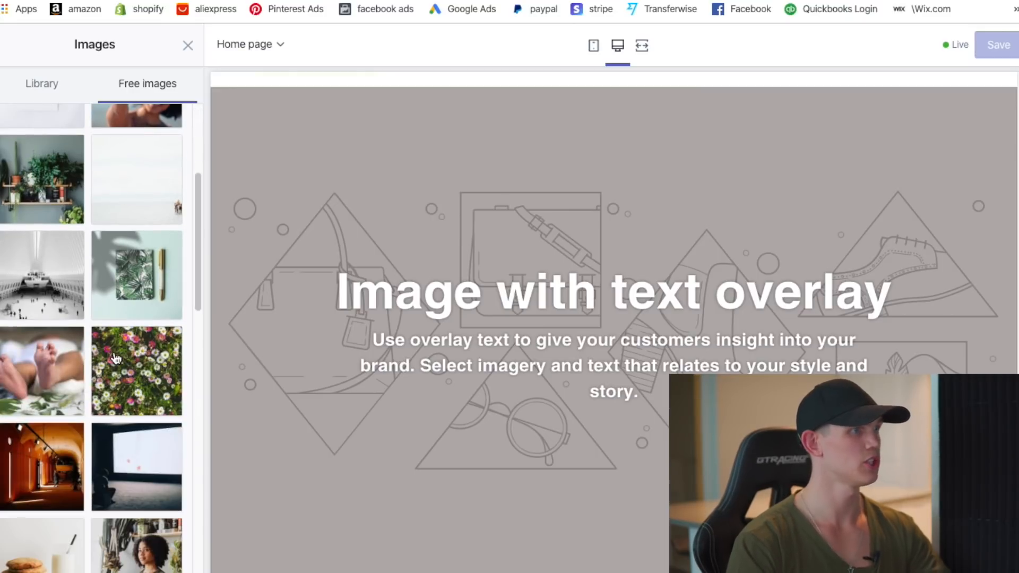
pyautogui.scroll(-3, 113, 357)
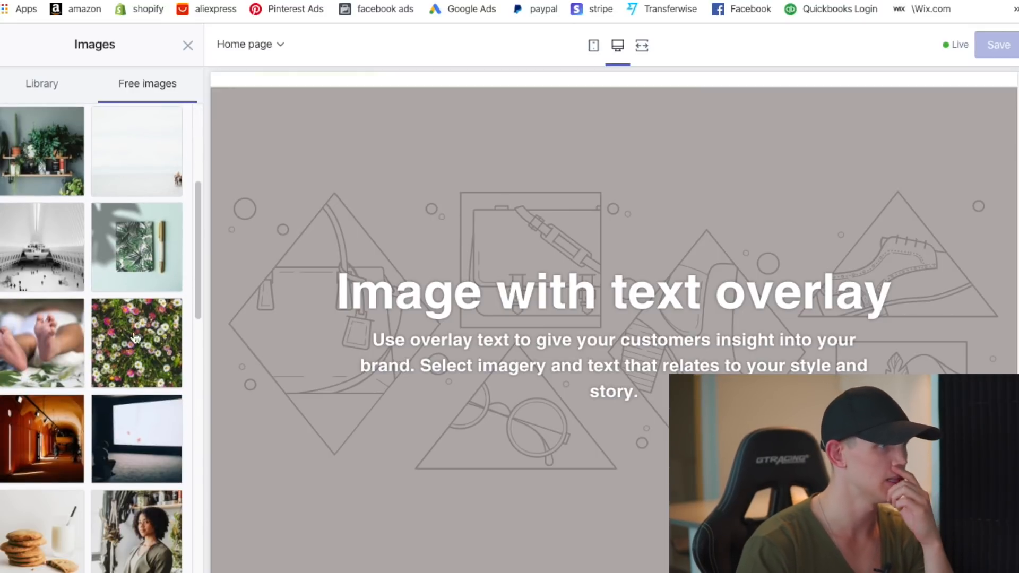
pyautogui.scroll(-12, 128, 364)
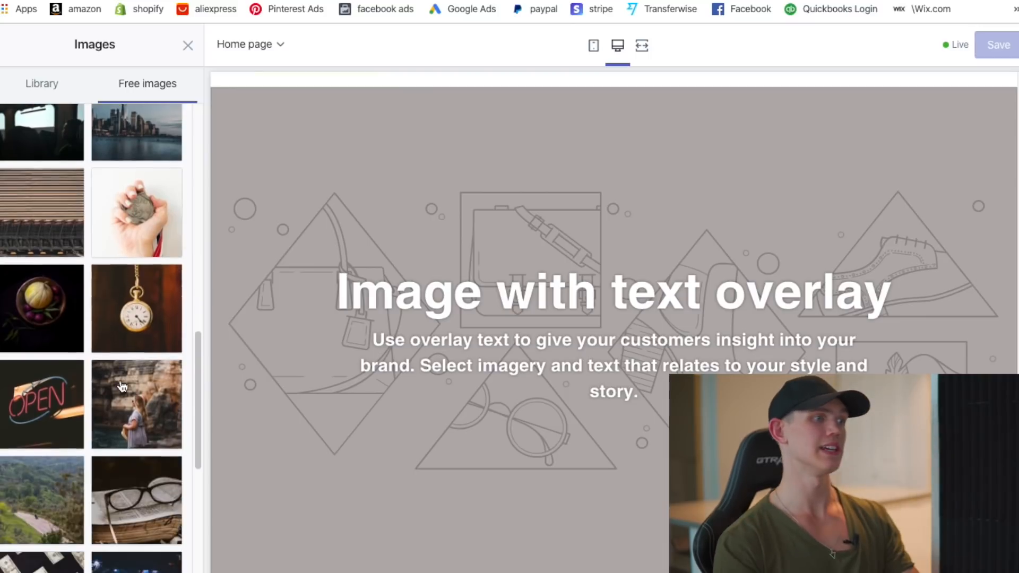
pyautogui.scroll(-3, 121, 387)
pyautogui.click(101, 457)
pyautogui.scroll(-12, 116, 350)
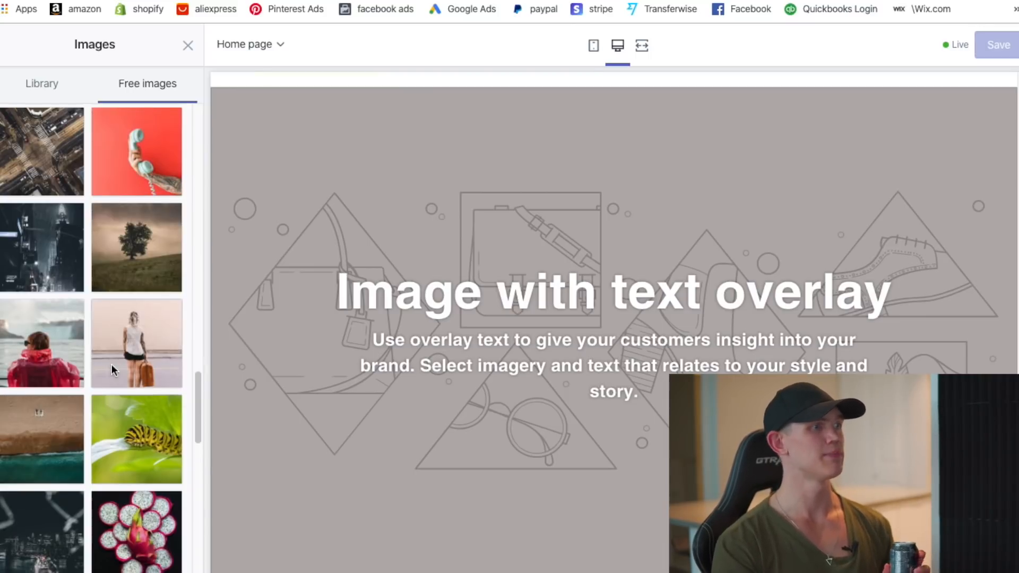
pyautogui.scroll(-15, 113, 371)
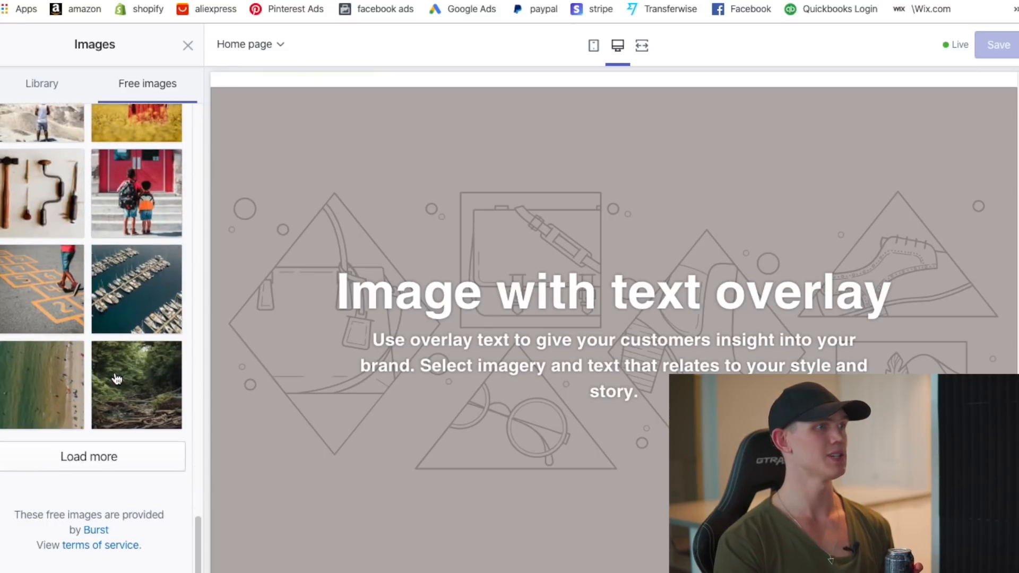
pyautogui.click(90, 456)
pyautogui.scroll(-5, 95, 414)
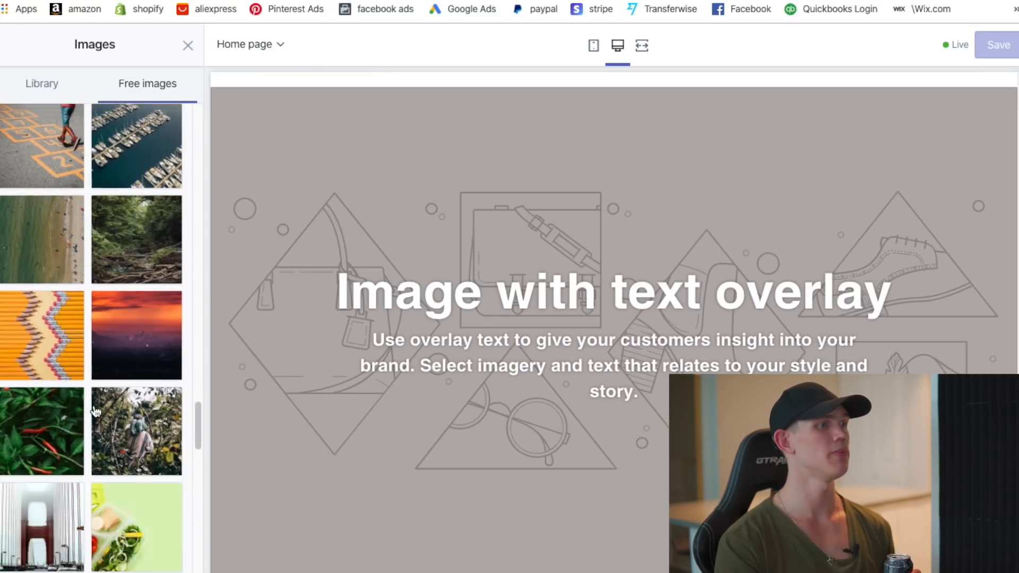
pyautogui.scroll(-15, 98, 415)
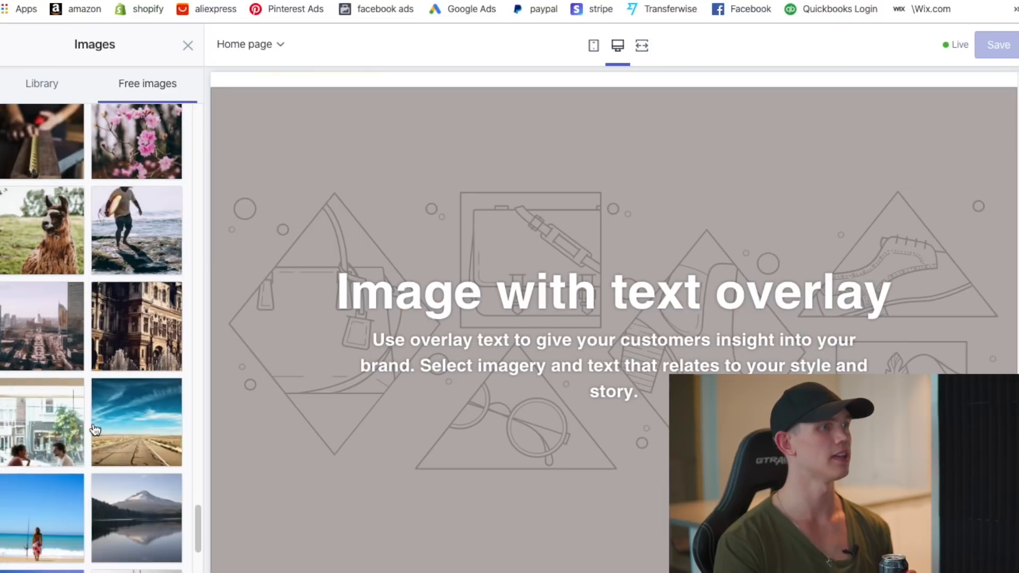
pyautogui.scroll(-2, 94, 429)
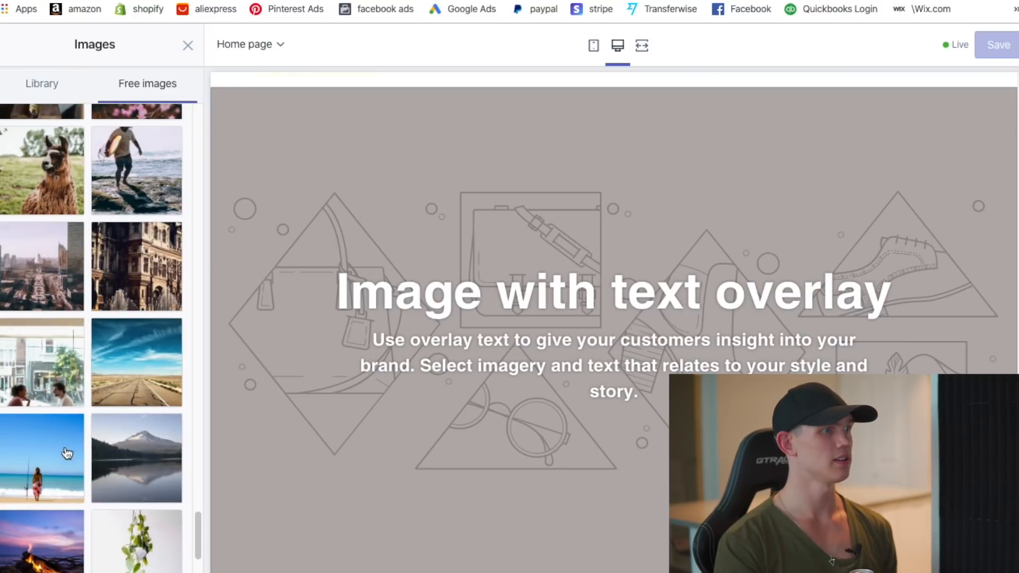
pyautogui.click(23, 453)
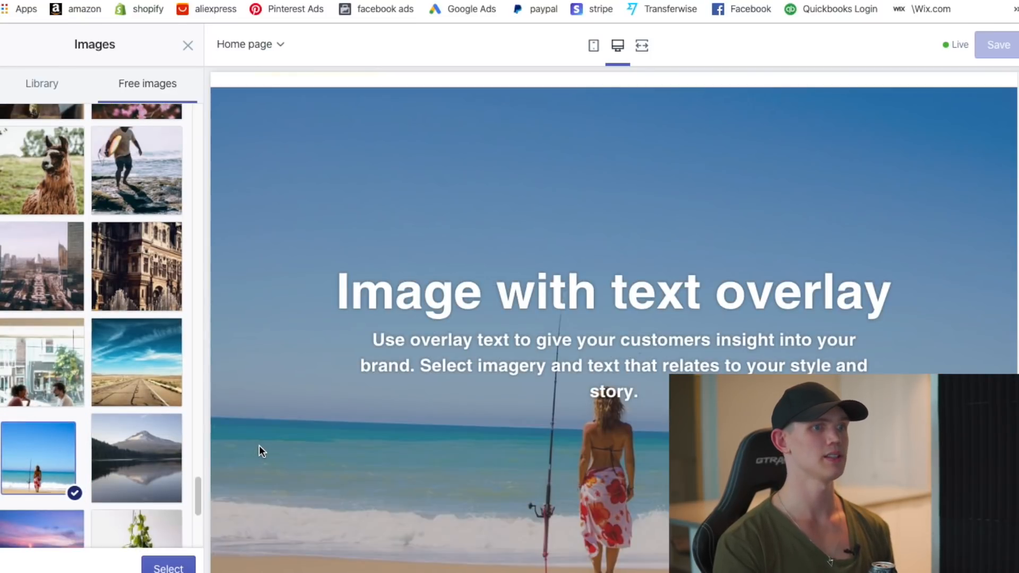
pyautogui.scroll(-2, 111, 409)
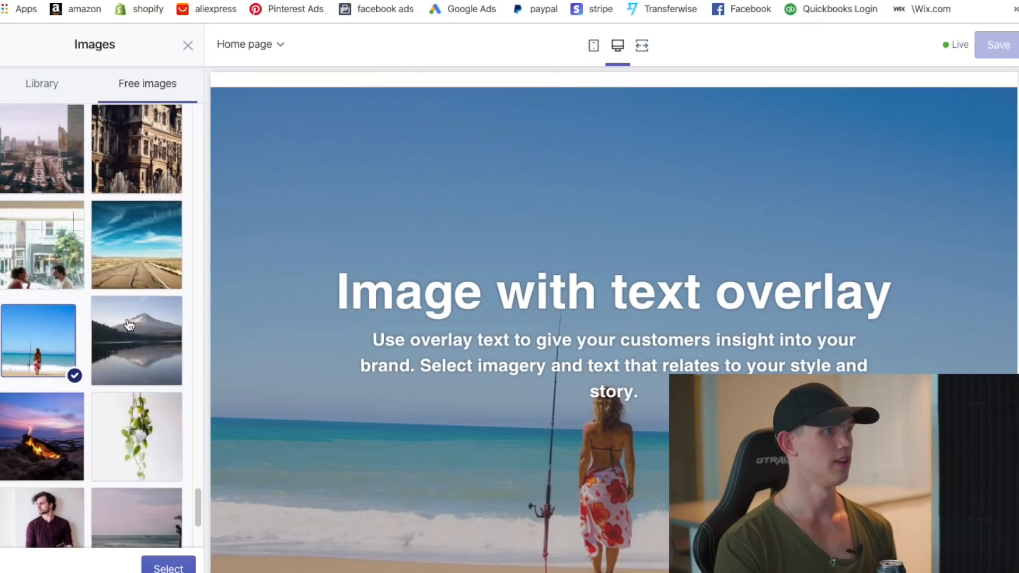
pyautogui.click(137, 245)
# - Load more images and set the mountain hiker photo as the section background
pyautogui.scroll(-3, 147, 469)
pyautogui.scroll(-1, 130, 443)
pyautogui.scroll(-6, 111, 442)
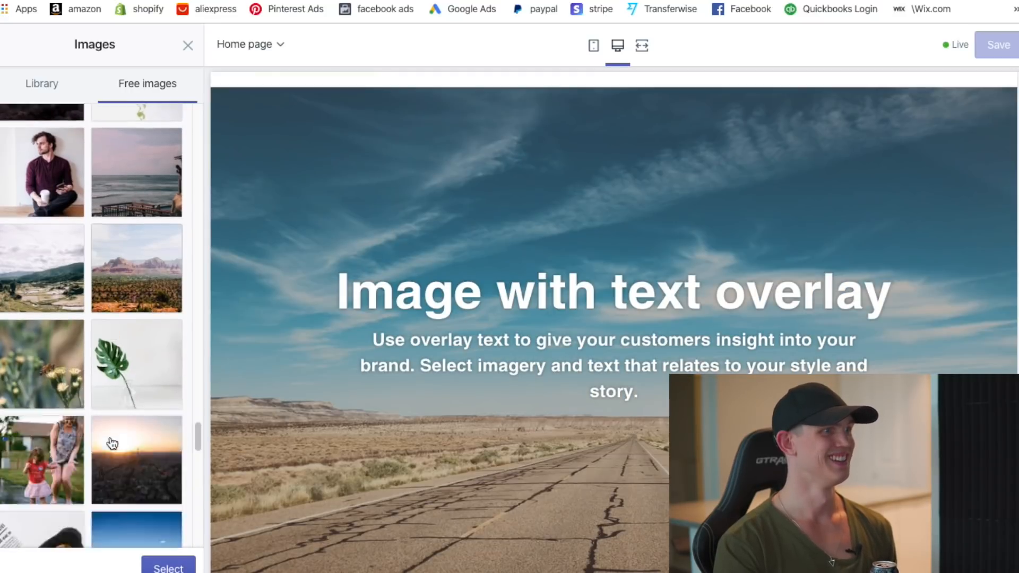
pyautogui.scroll(-15, 111, 441)
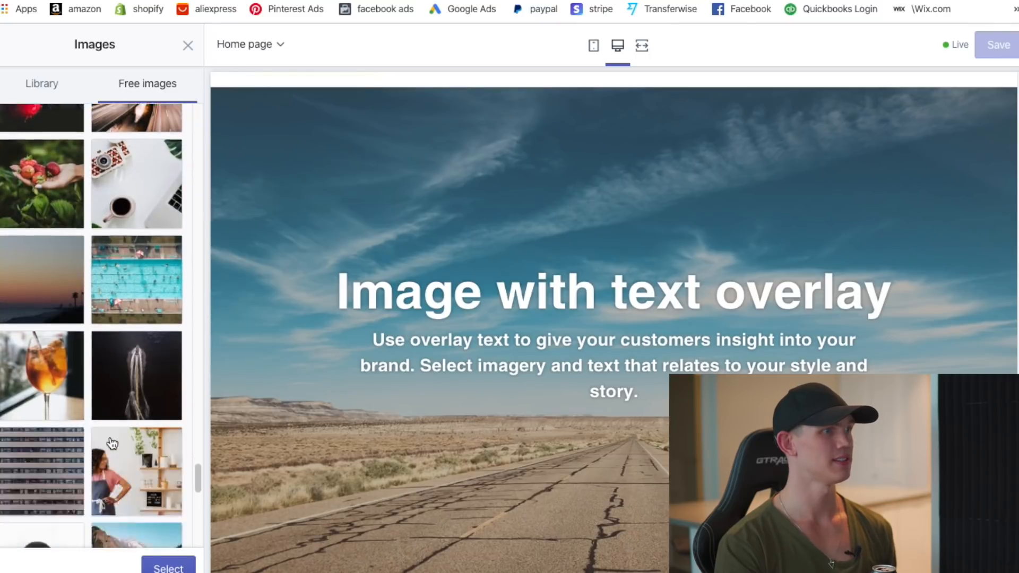
pyautogui.scroll(-2, 111, 441)
pyautogui.click(111, 417)
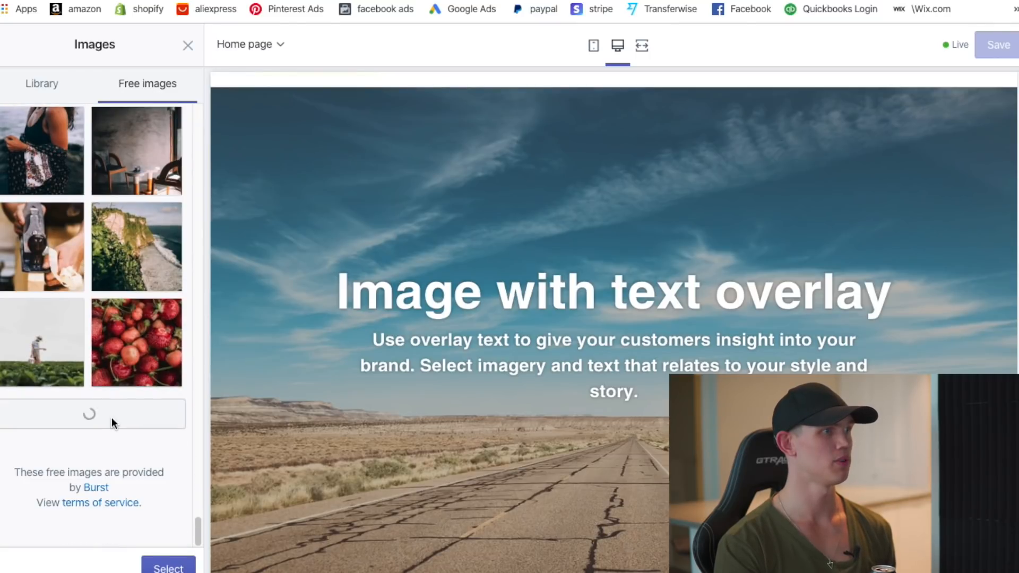
pyautogui.scroll(-1, 114, 434)
pyautogui.scroll(-15, 115, 433)
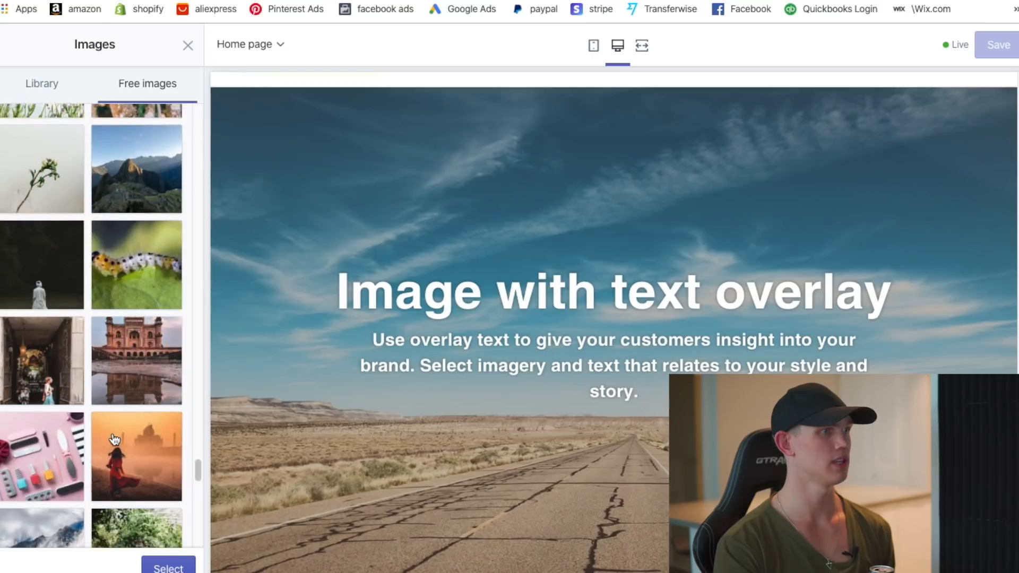
pyautogui.scroll(5, 135, 279)
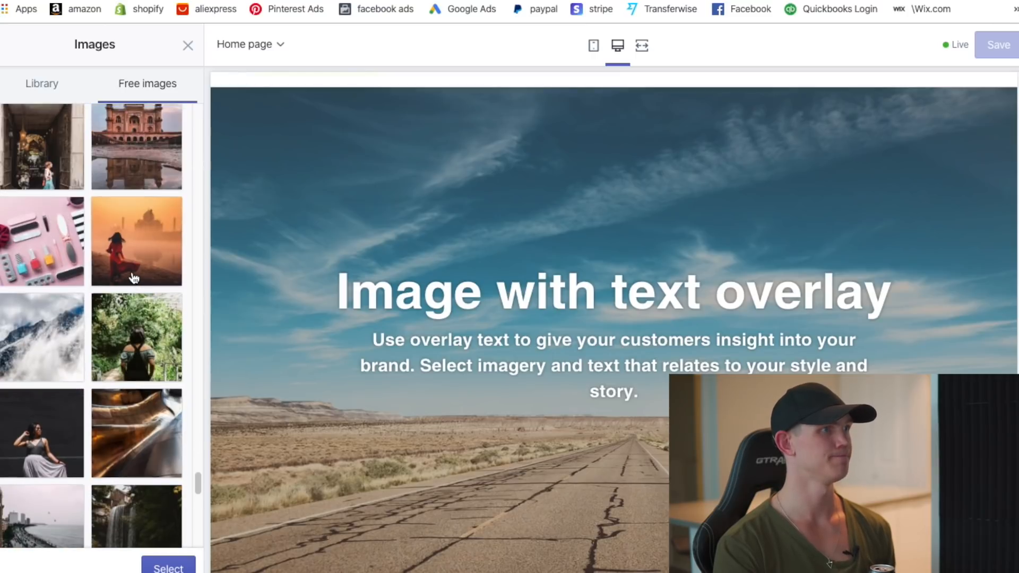
pyautogui.click(139, 325)
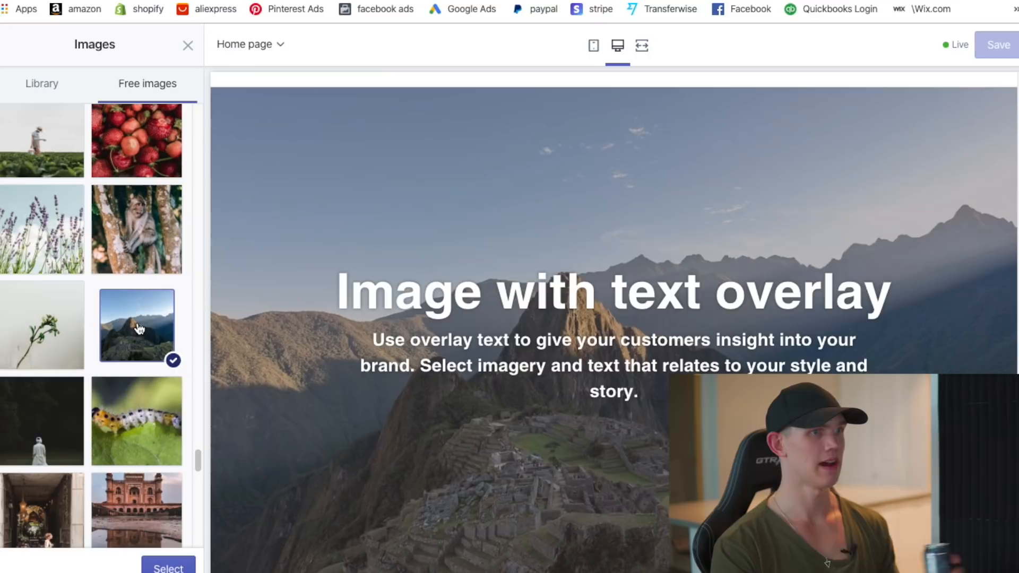
pyautogui.scroll(-13, 72, 368)
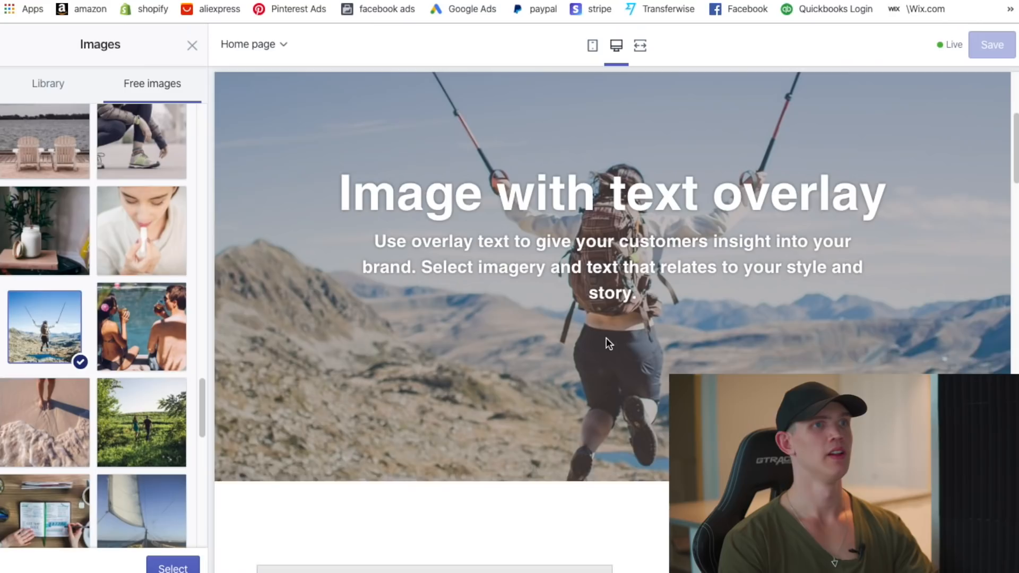
pyautogui.scroll(4, 606, 340)
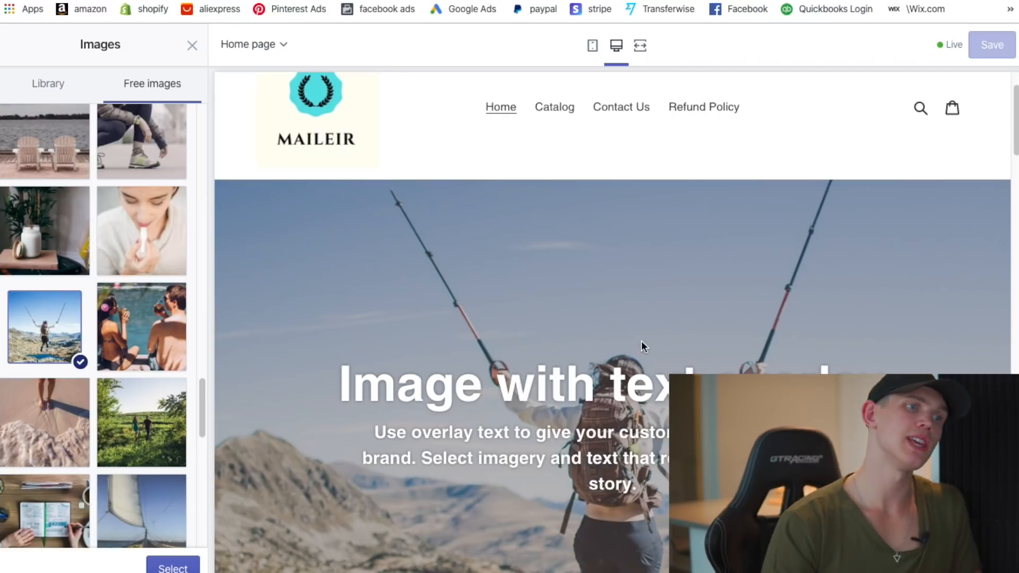
pyautogui.scroll(-1, 641, 341)
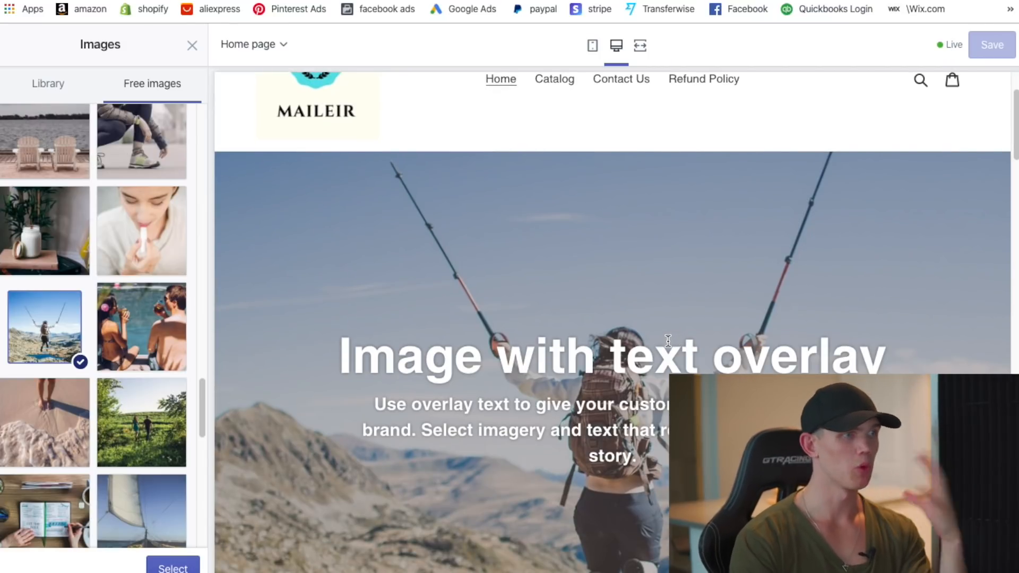
pyautogui.scroll(-2, 668, 340)
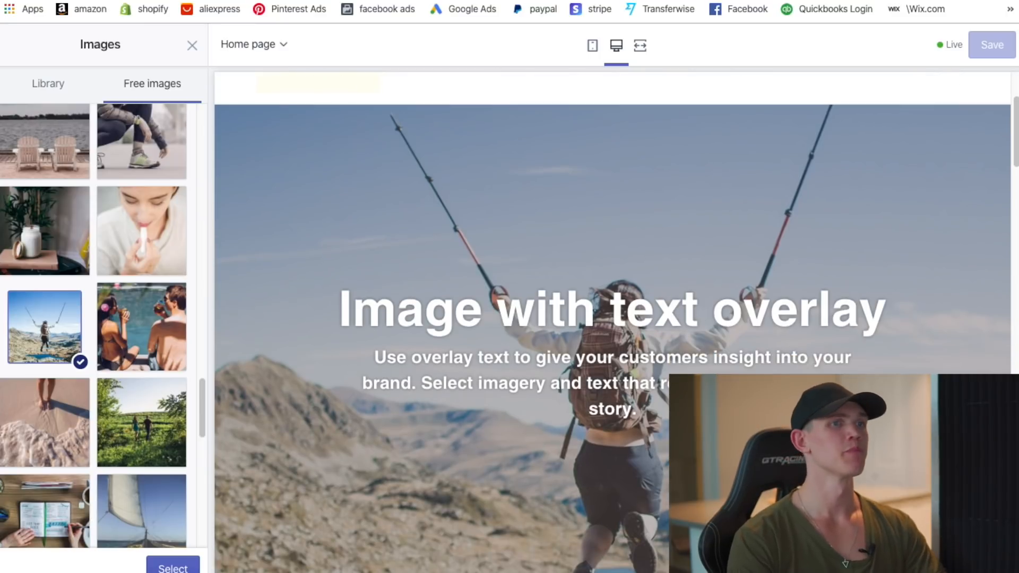
pyautogui.scroll(-1, 435, 469)
pyautogui.scroll(-1, 601, 374)
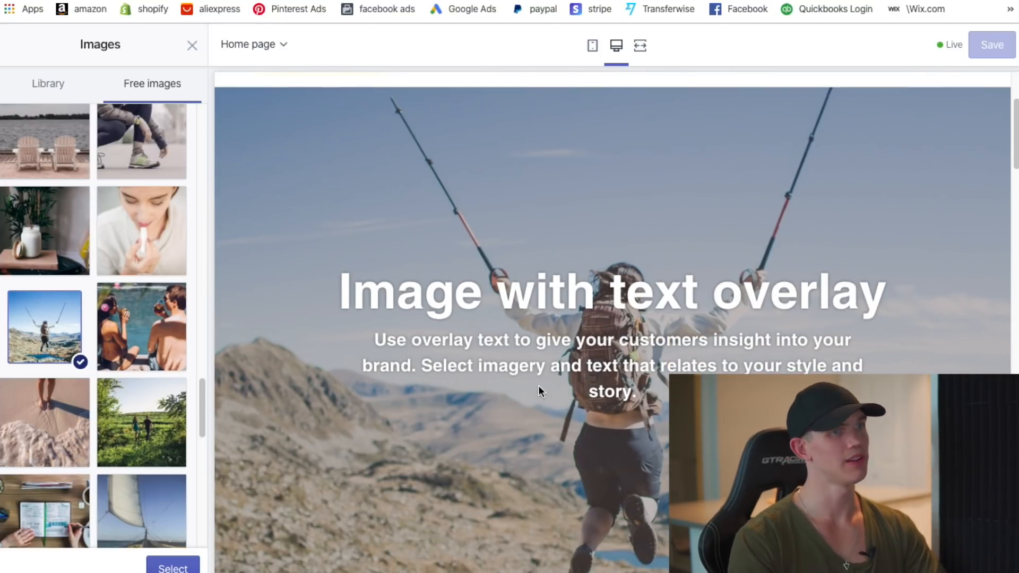
pyautogui.click(168, 568)
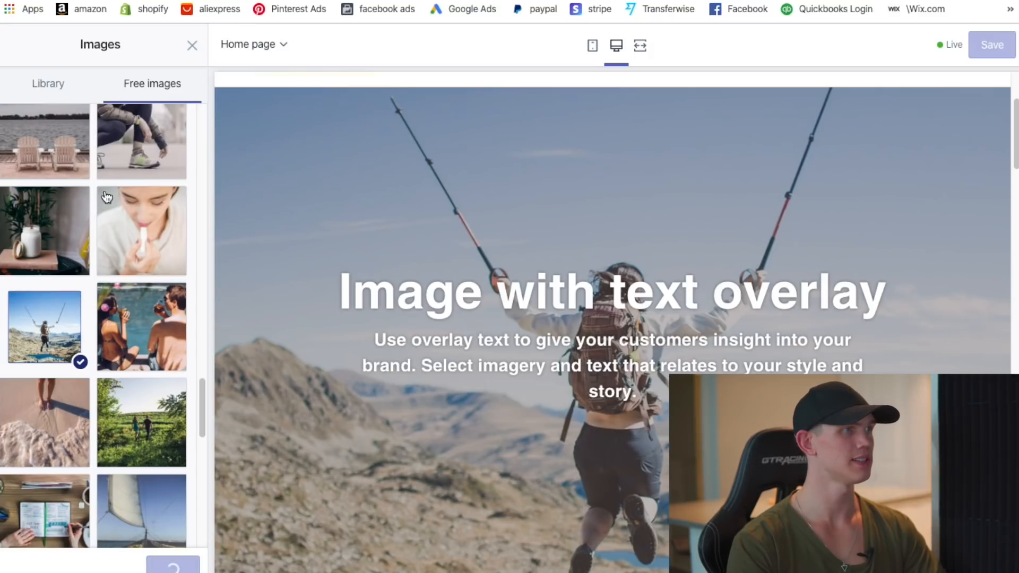
# - Set the overlay section's height to Medium and its text size to Medium
pyautogui.click(191, 46)
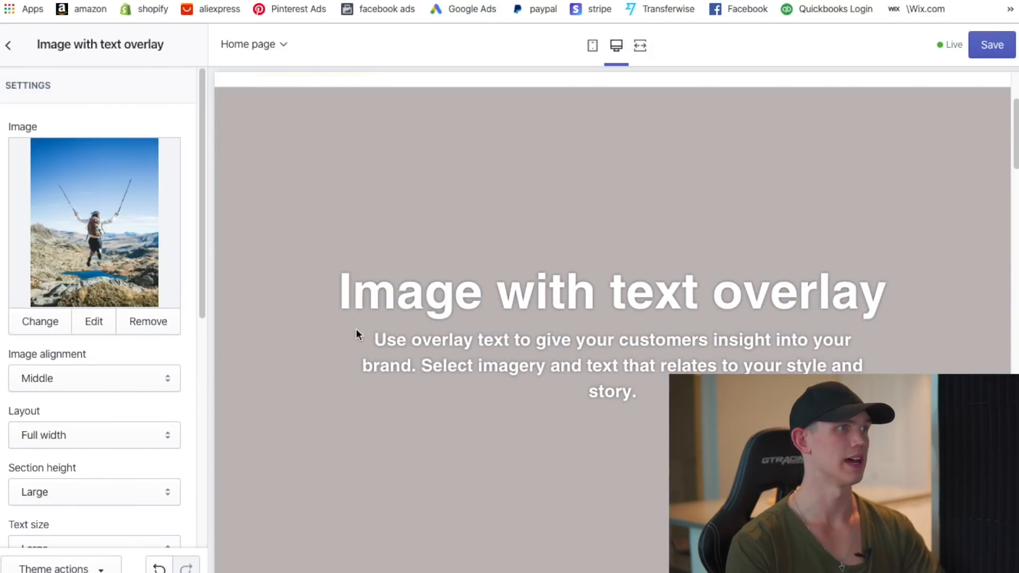
pyautogui.scroll(-1, 45, 414)
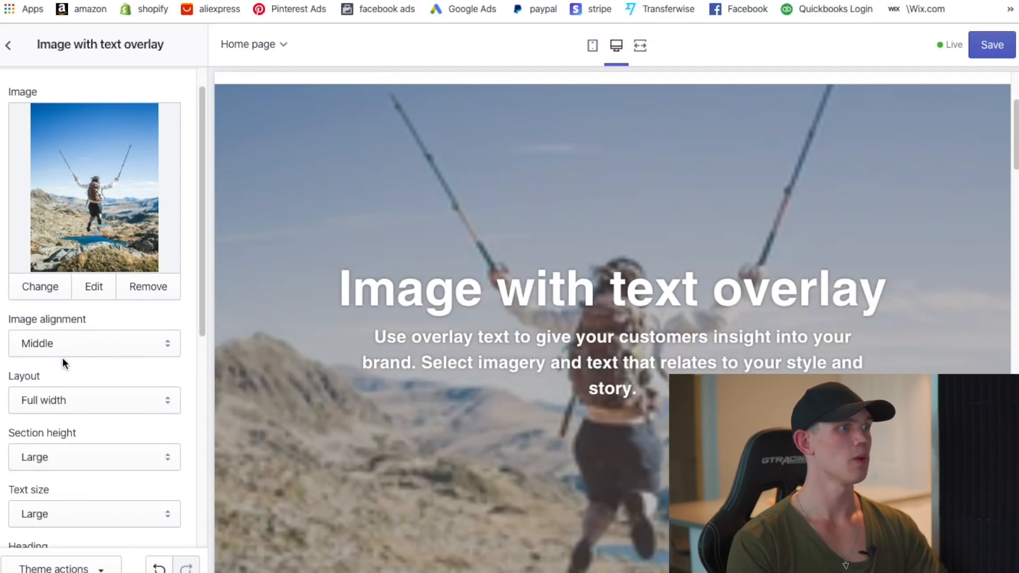
pyautogui.scroll(-5, 106, 382)
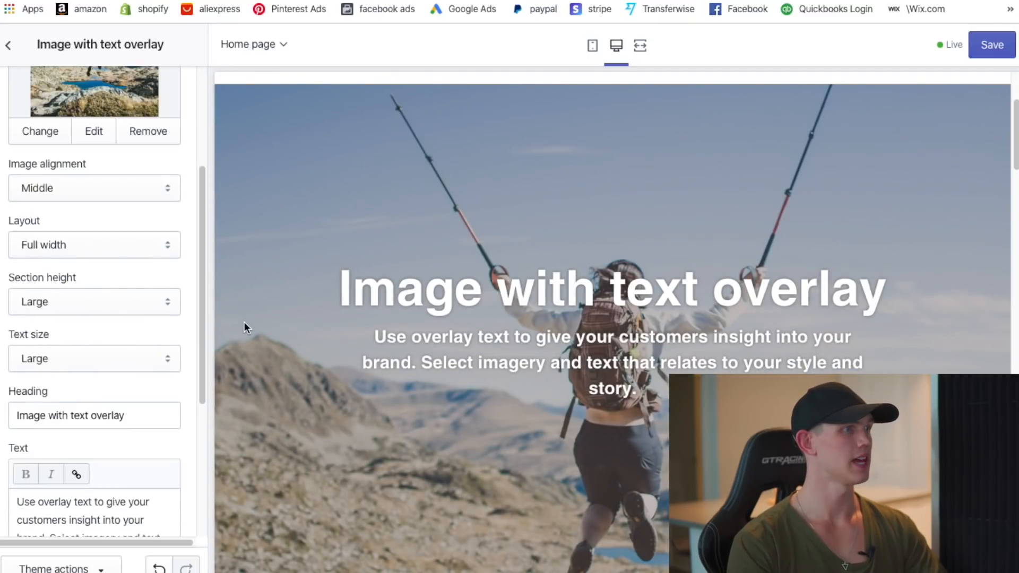
pyautogui.click(111, 314)
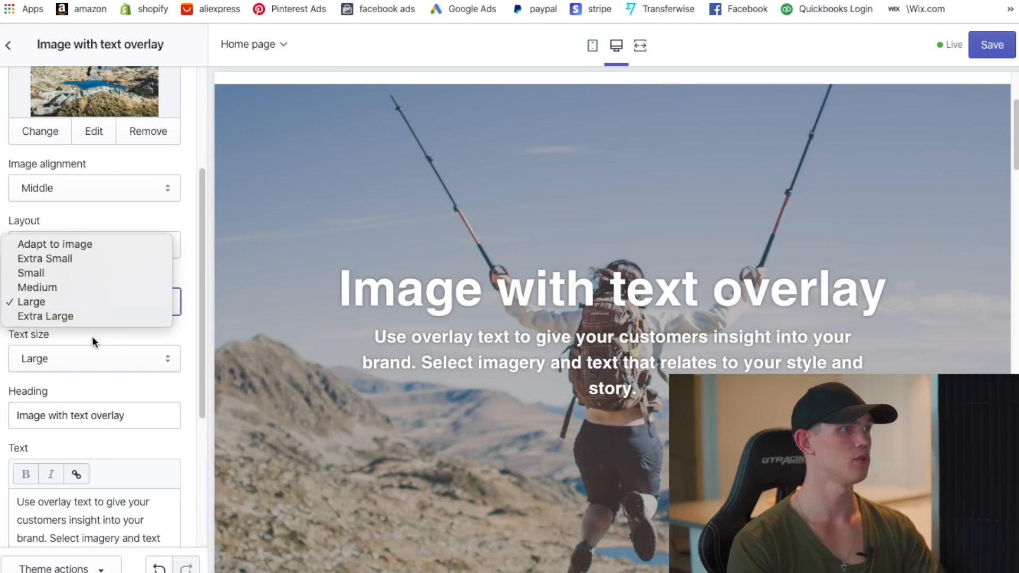
pyautogui.click(81, 292)
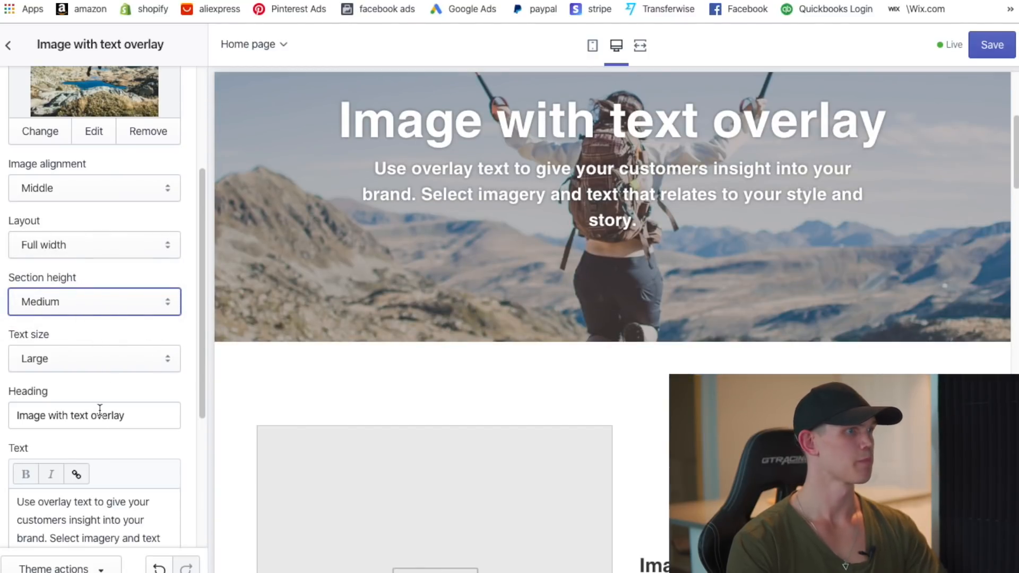
pyautogui.click(106, 359)
pyautogui.click(79, 342)
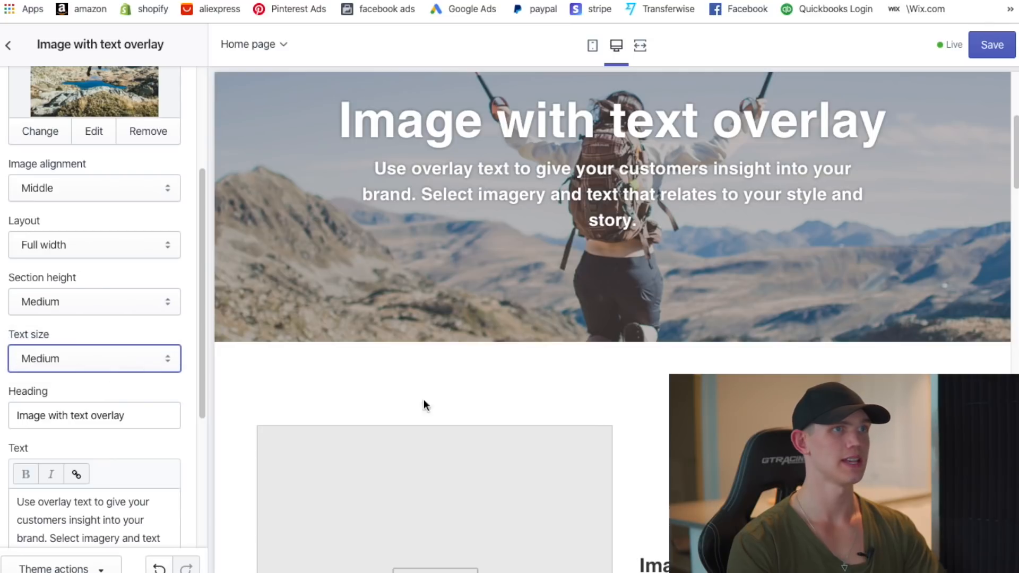
pyautogui.scroll(-2, 101, 440)
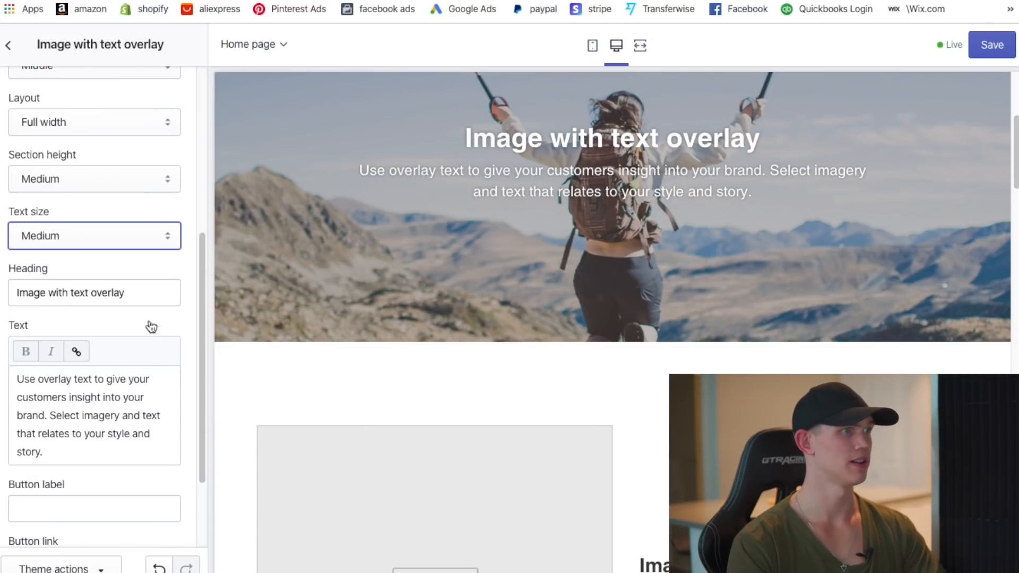
# - Change the banner heading to 'Everything You Want In One Place'
pyautogui.tripleClick(154, 304)
pyautogui.press('BackSpace')
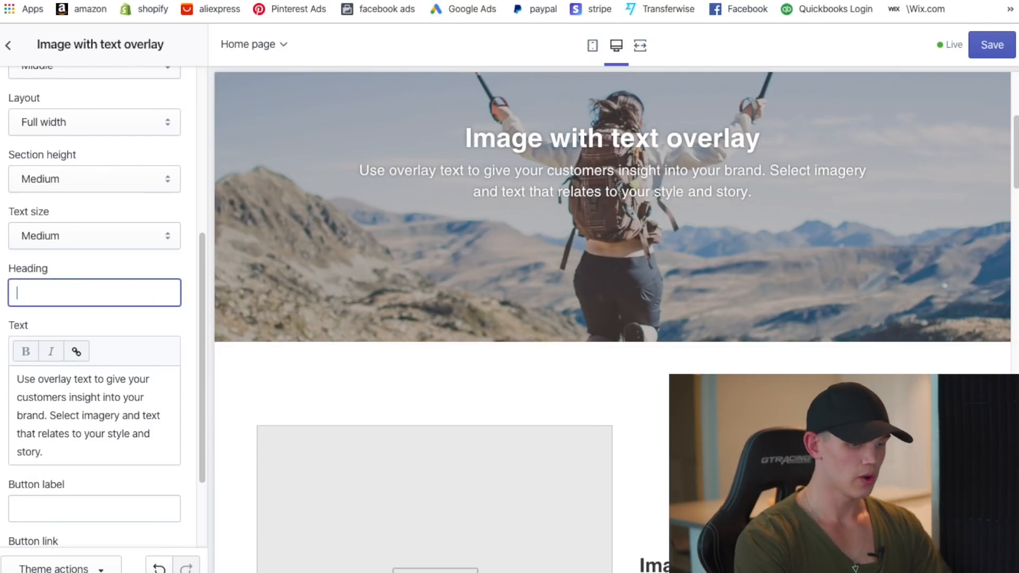
pyautogui.write('Everythi')
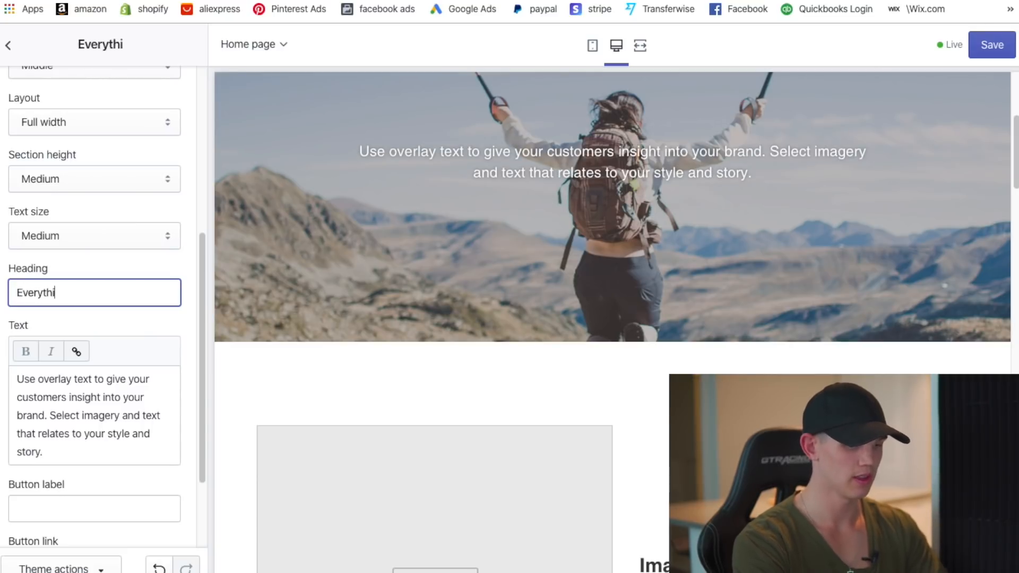
pyautogui.write('ng You Want In One Place')
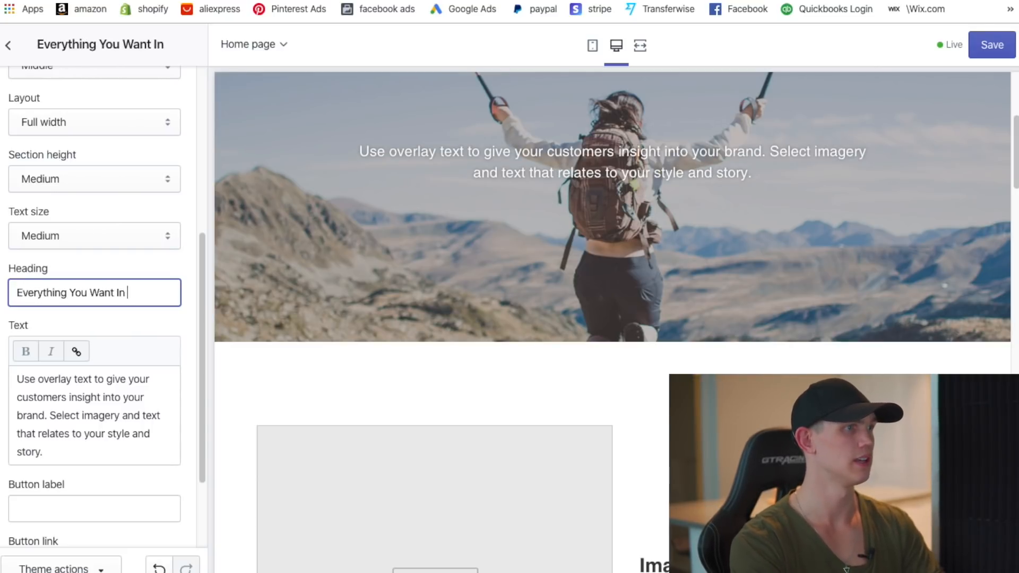
# - Replace the banner text with 'Your favourite finds for fewer dollars'
pyautogui.tripleClick(25, 409)
pyautogui.write('Your ')
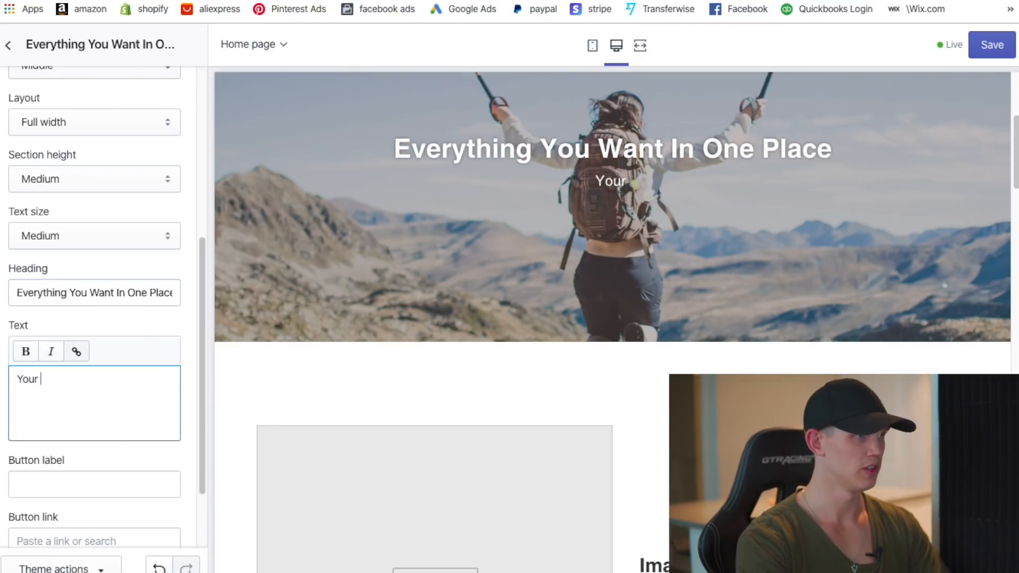
pyautogui.write('F')
pyautogui.press('BackSpace')
pyautogui.write('favou')
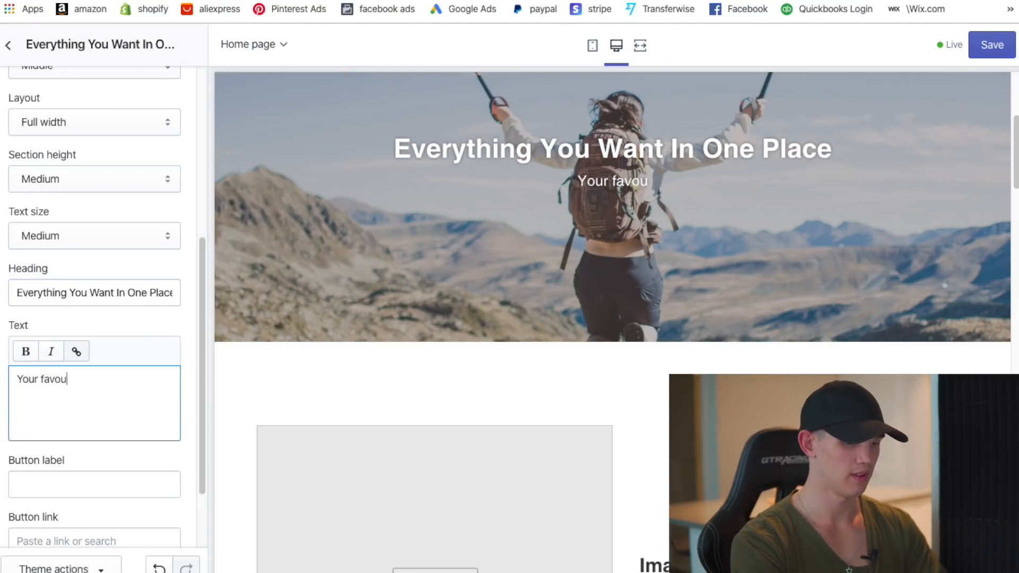
pyautogui.write('rite find')
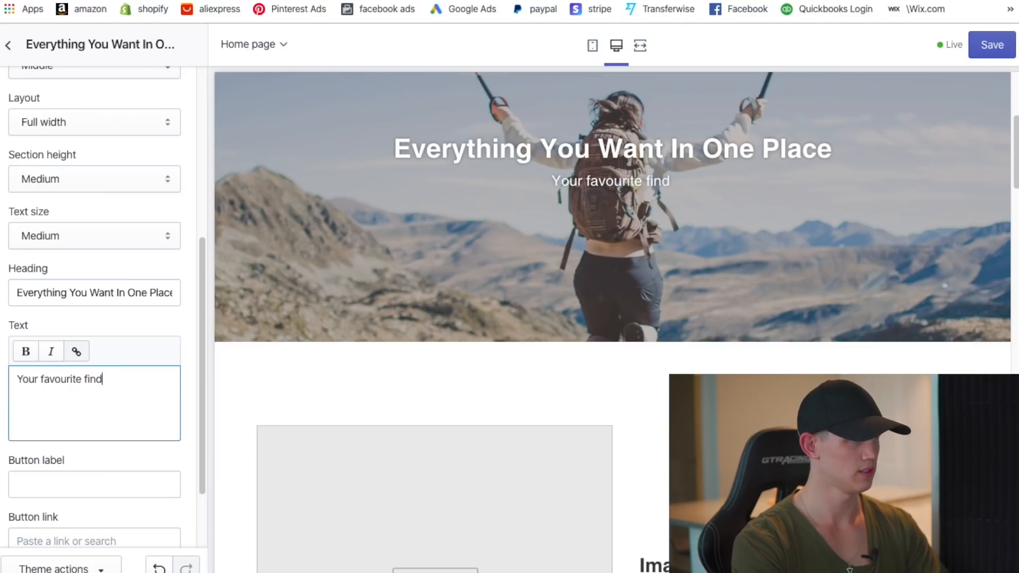
pyautogui.write('s f')
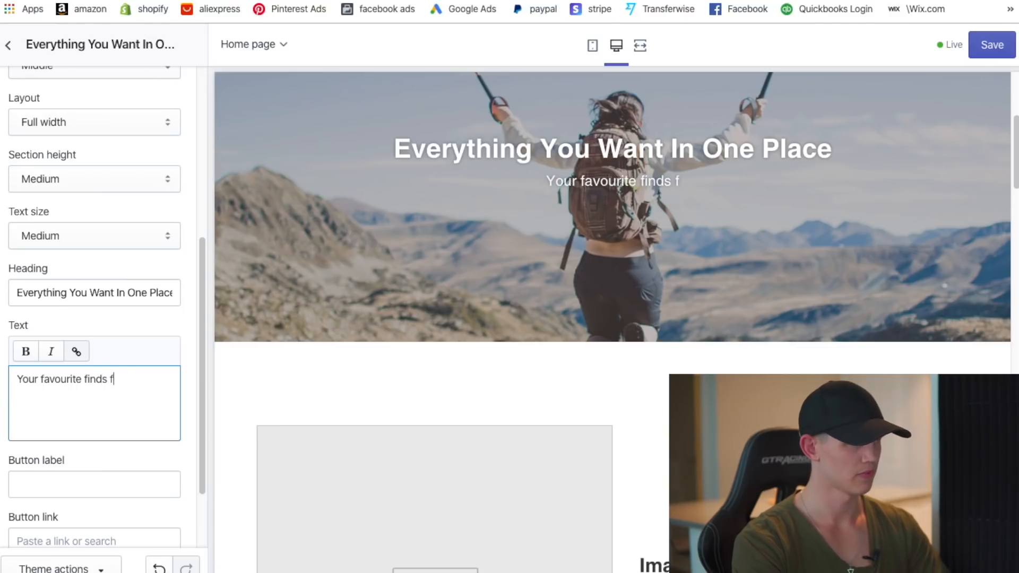
pyautogui.write('or fewer dollars')
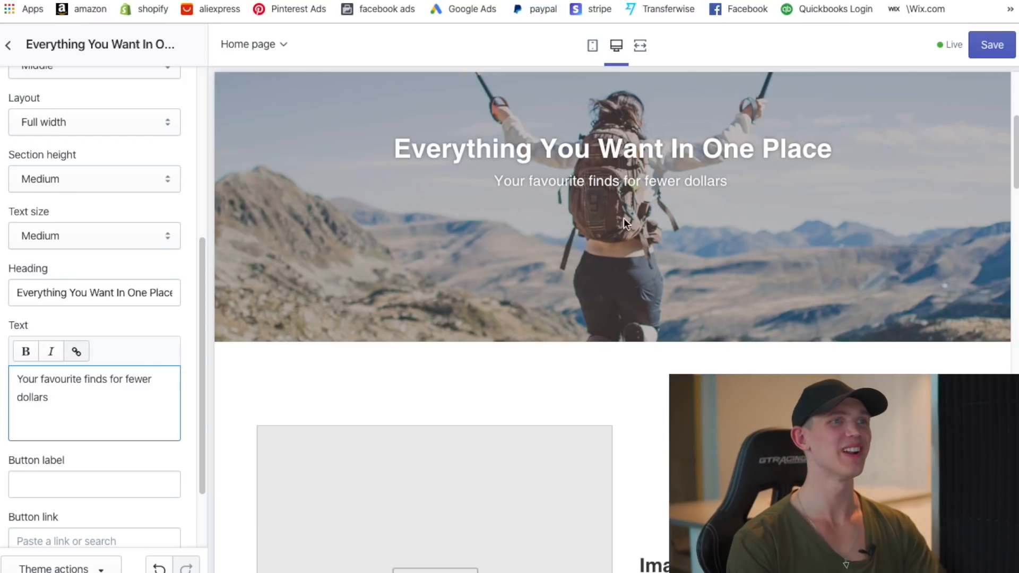
pyautogui.scroll(-3, 462, 348)
pyautogui.scroll(-5, 360, 391)
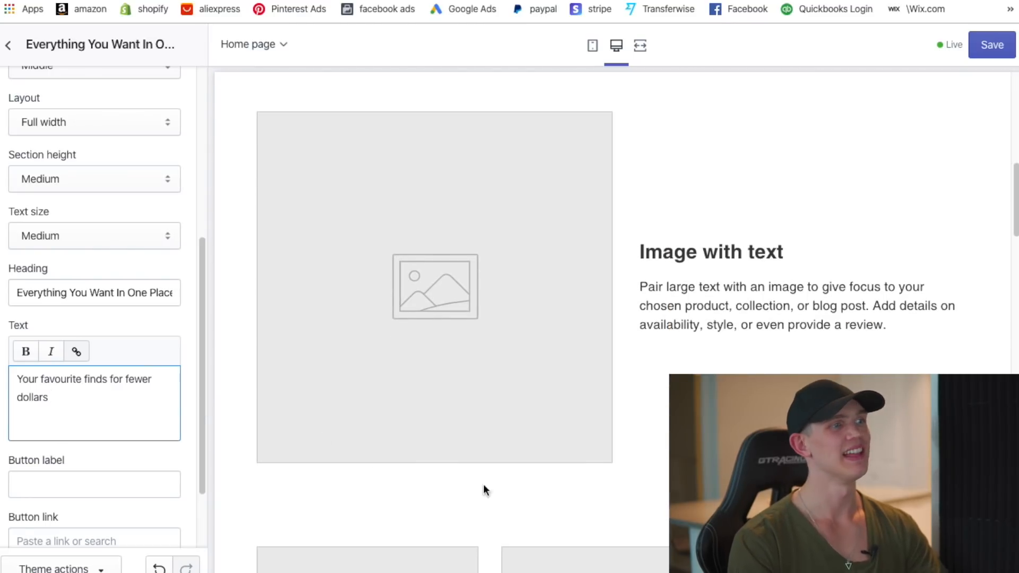
pyautogui.scroll(-2, 50, 409)
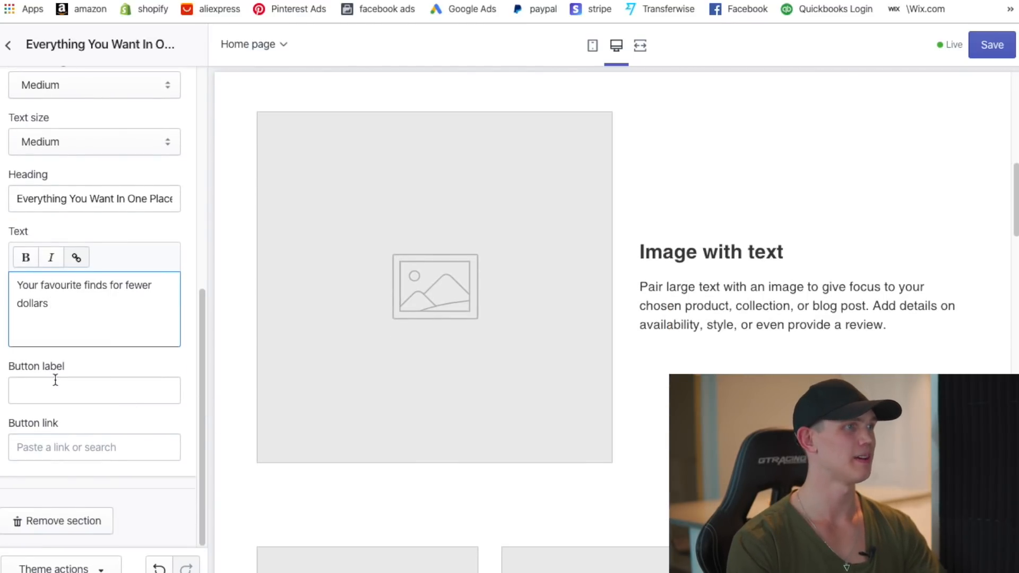
# - Give the Image with text section the Summer free photo of two women laughing on a beach
pyautogui.scroll(5, 56, 380)
pyautogui.click(8, 45)
pyautogui.click(84, 243)
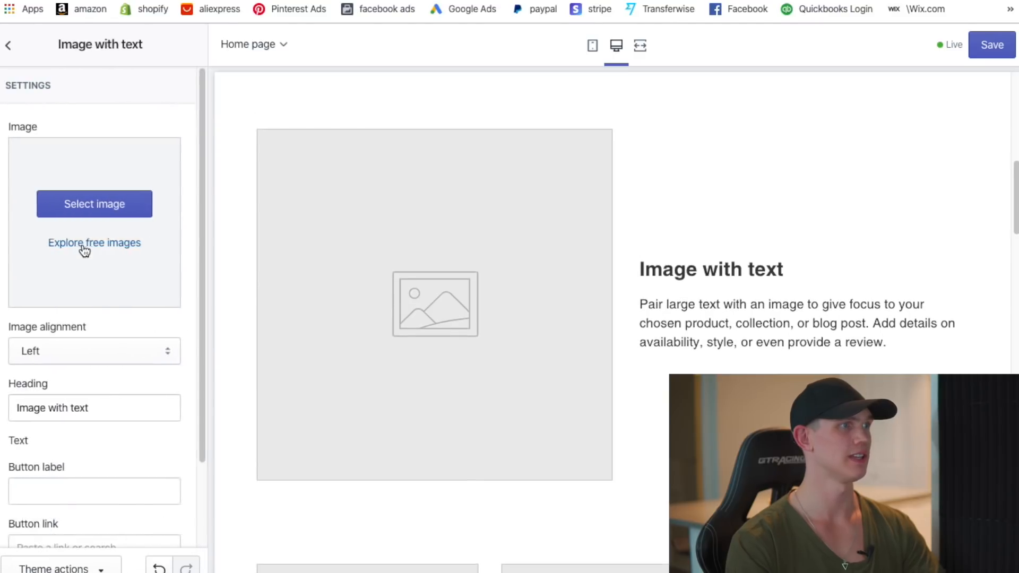
pyautogui.click(100, 219)
pyautogui.click(152, 83)
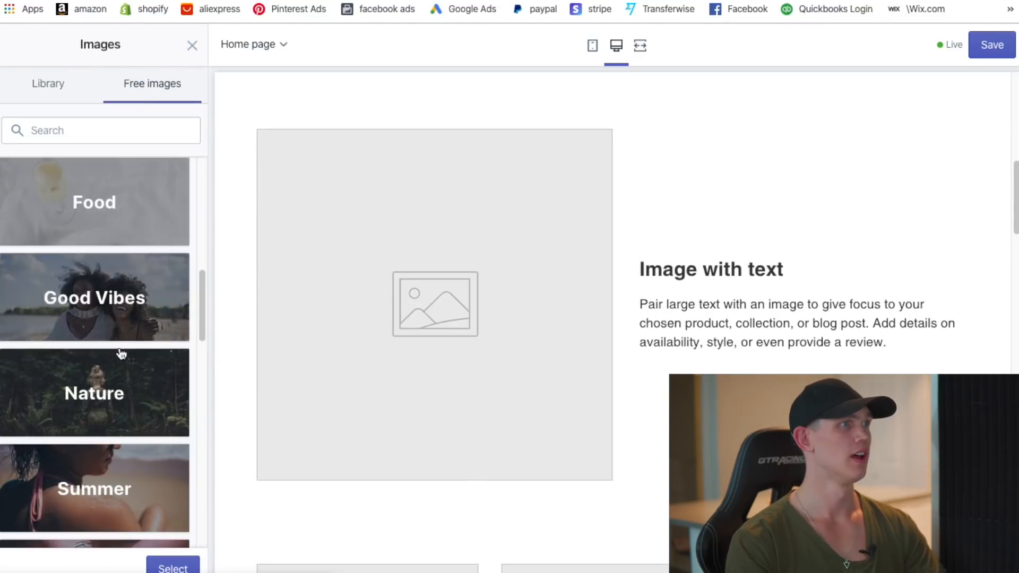
pyautogui.scroll(-4, 113, 403)
pyautogui.scroll(-1, 117, 408)
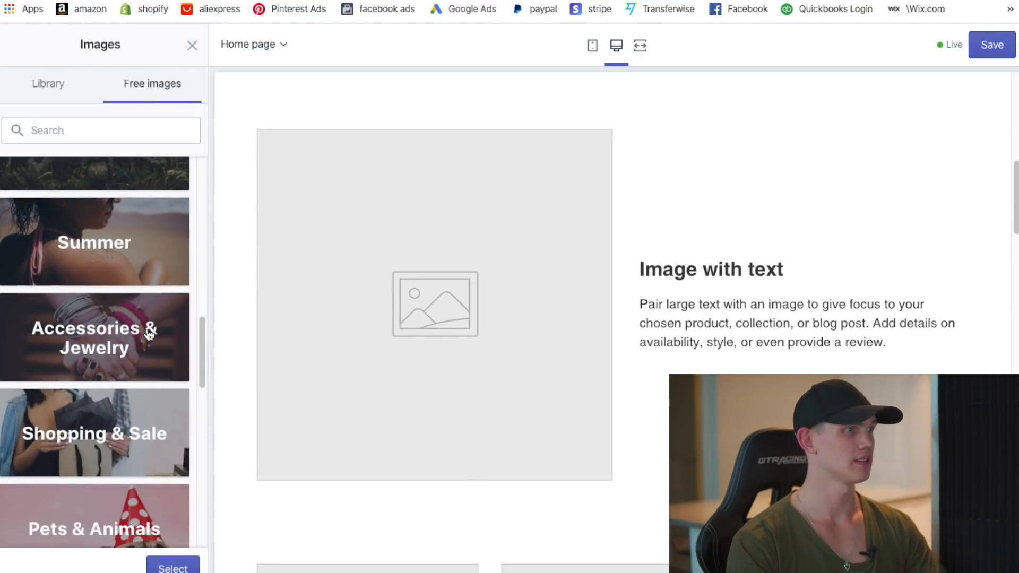
pyautogui.click(183, 263)
pyautogui.moveTo(196, 176); pyautogui.dragTo(200, 541)
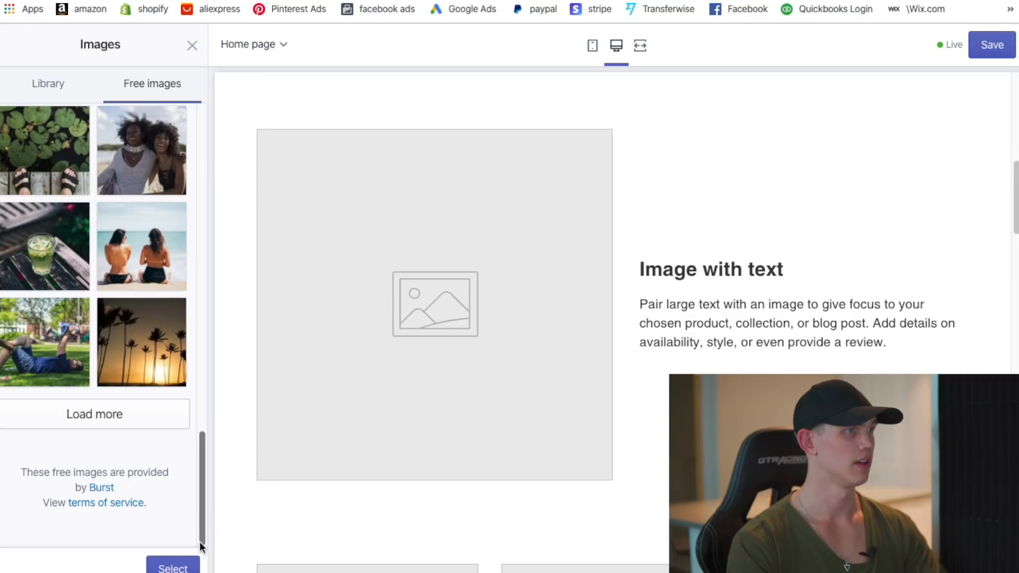
pyautogui.click(159, 170)
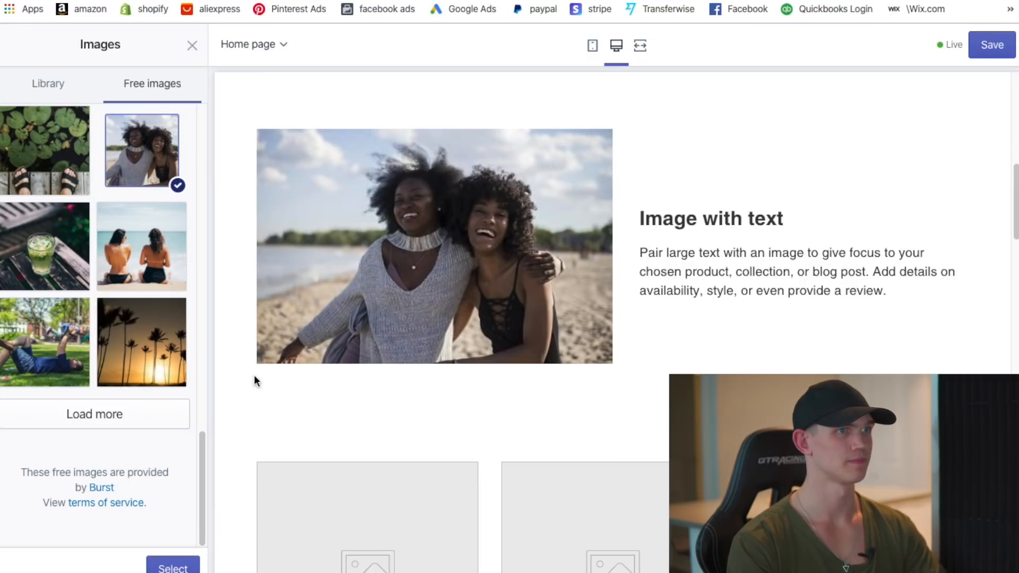
pyautogui.scroll(1, 142, 395)
pyautogui.click(165, 569)
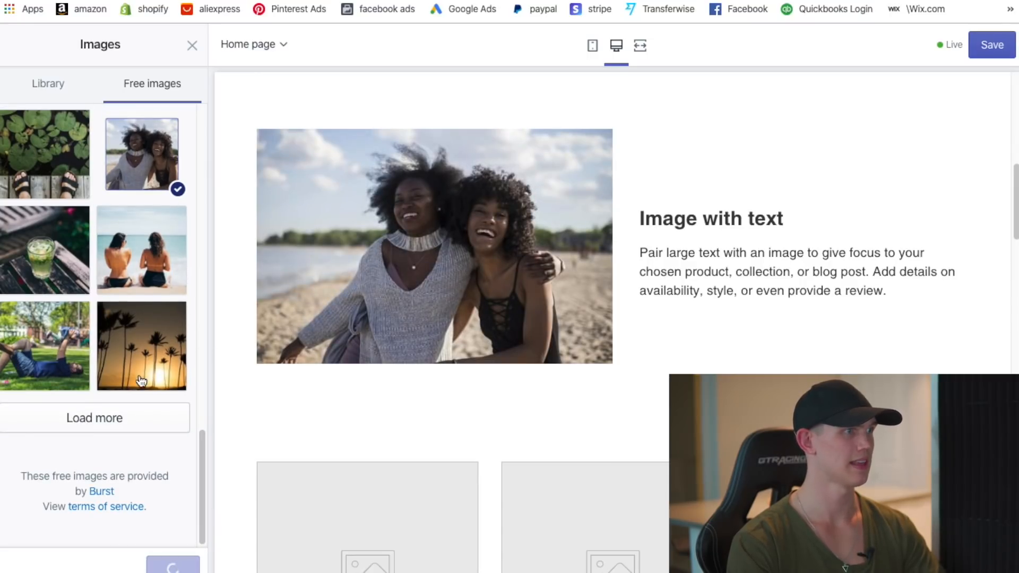
# - Delete the placeholder paragraph and replace the old heading with 'Maileir'
pyautogui.scroll(-4, 155, 396)
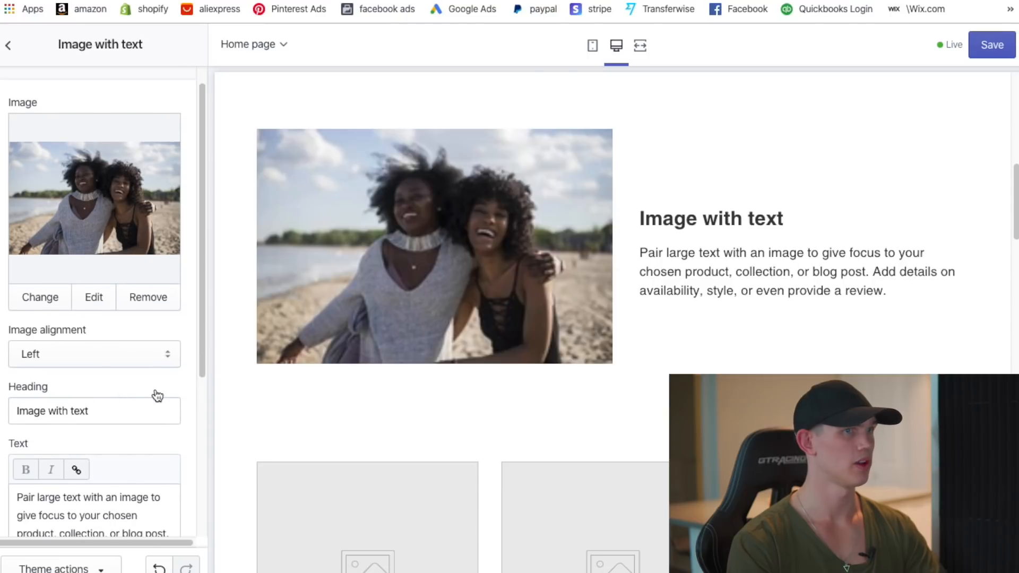
pyautogui.click(152, 369)
pyautogui.moveTo(152, 368); pyautogui.dragTo(17, 297)
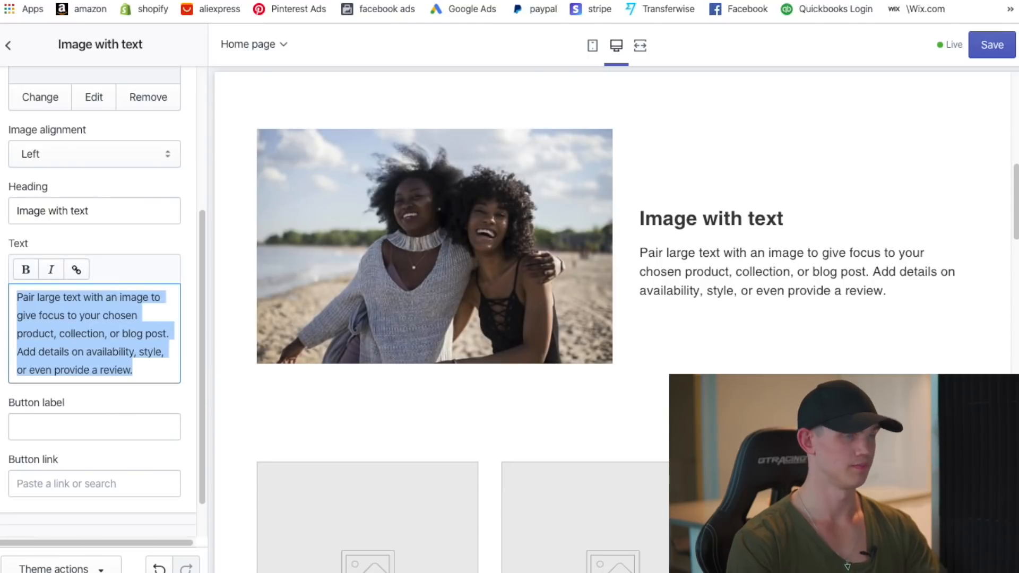
pyautogui.press('BackSpace')
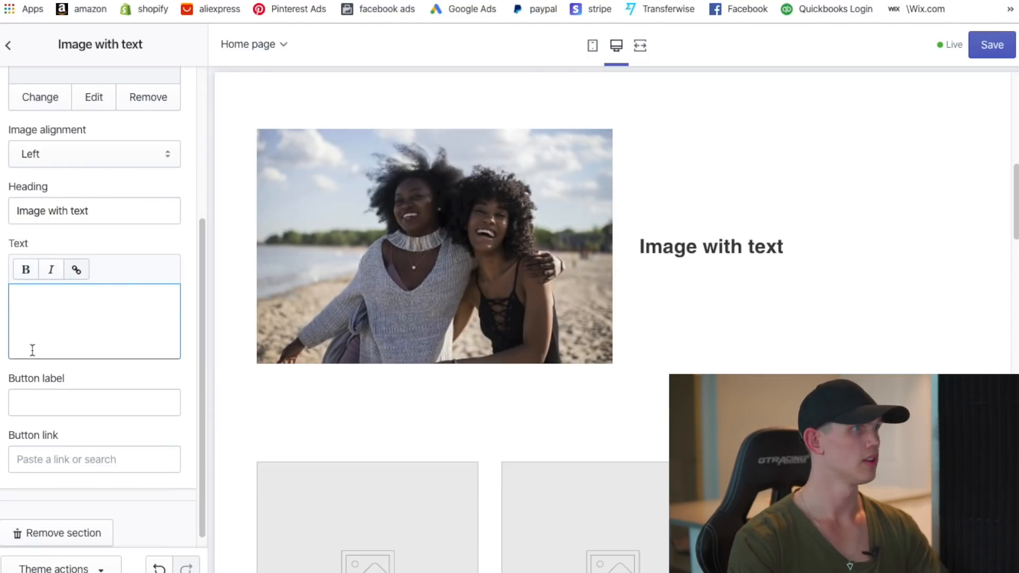
pyautogui.scroll(1, 81, 392)
pyautogui.scroll(3, 81, 390)
pyautogui.tripleClick(111, 314)
pyautogui.press('BackSpace')
pyautogui.write('Mail')
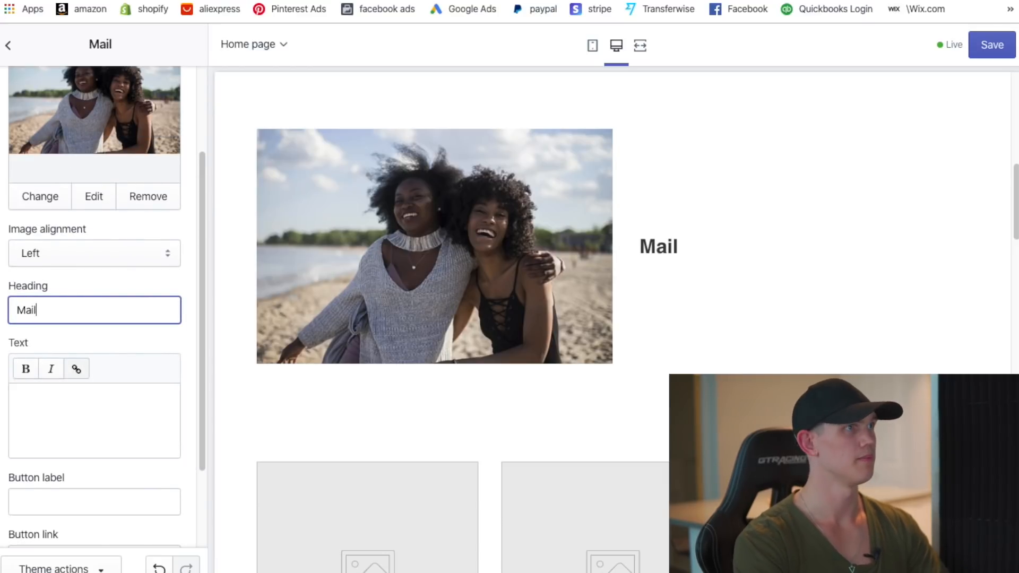
pyautogui.write('eir')
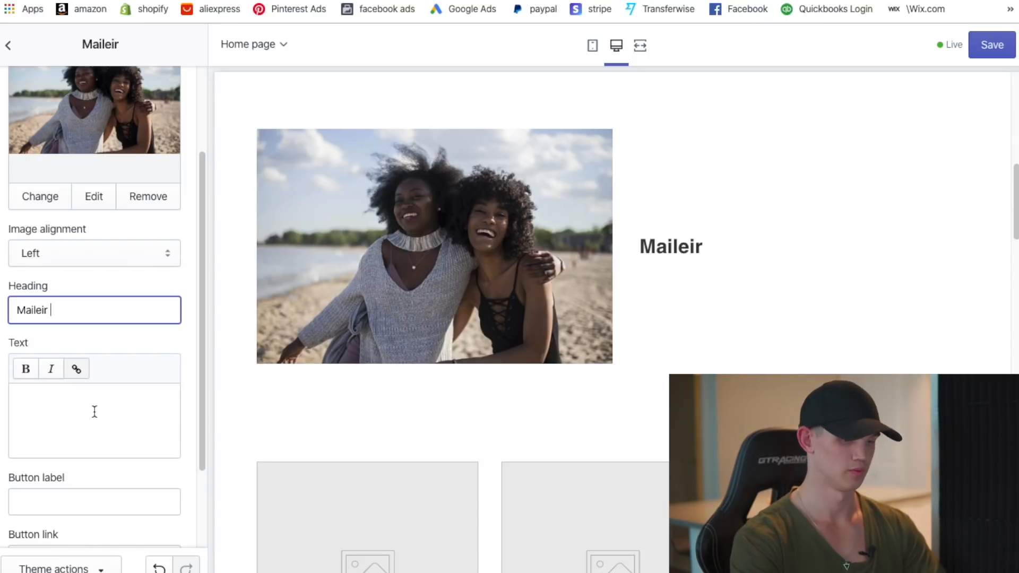
pyautogui.write(' W')
pyautogui.press('BackSpace')
# - Write the brand blurb inviting Instagram follows, ending 'latest line ups.'
pyautogui.click(101, 437)
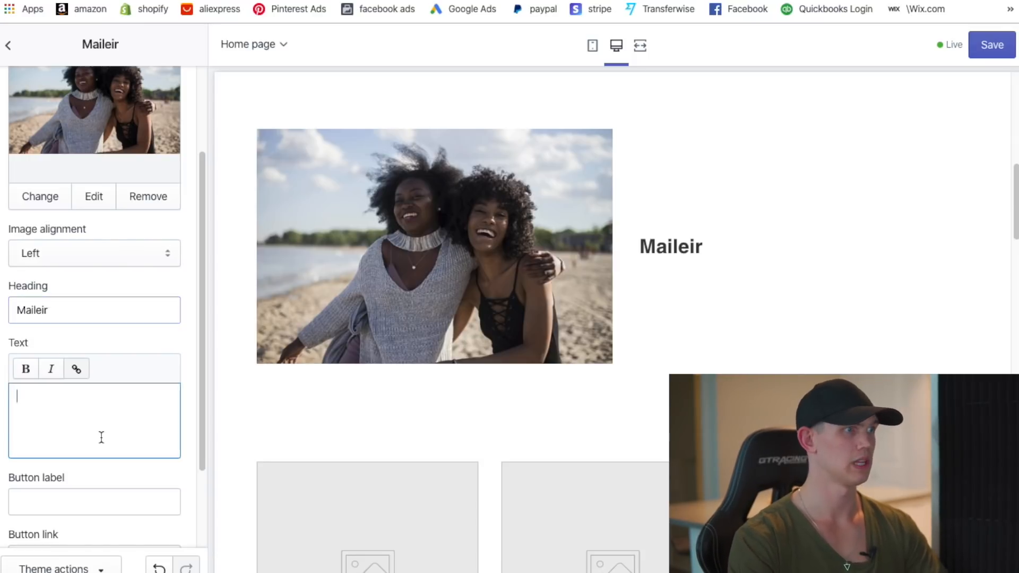
pyautogui.write('A st')
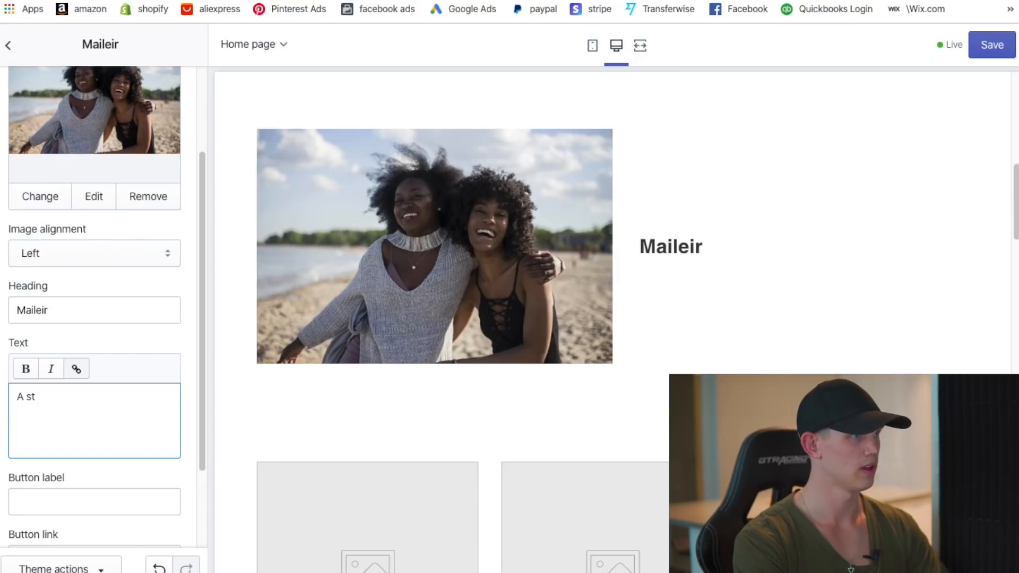
pyautogui.write('and ')
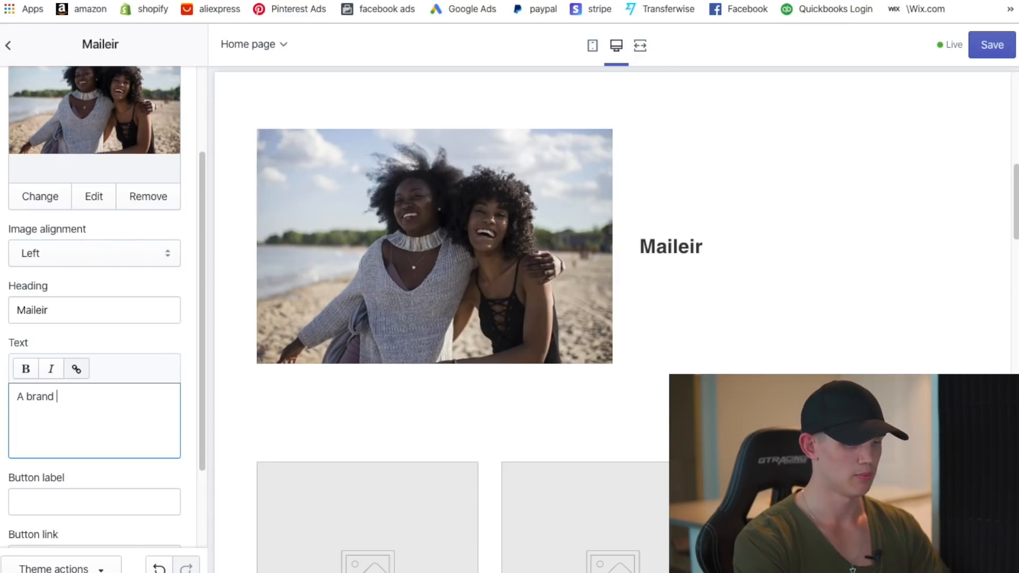
pyautogui.write('meant for ever')
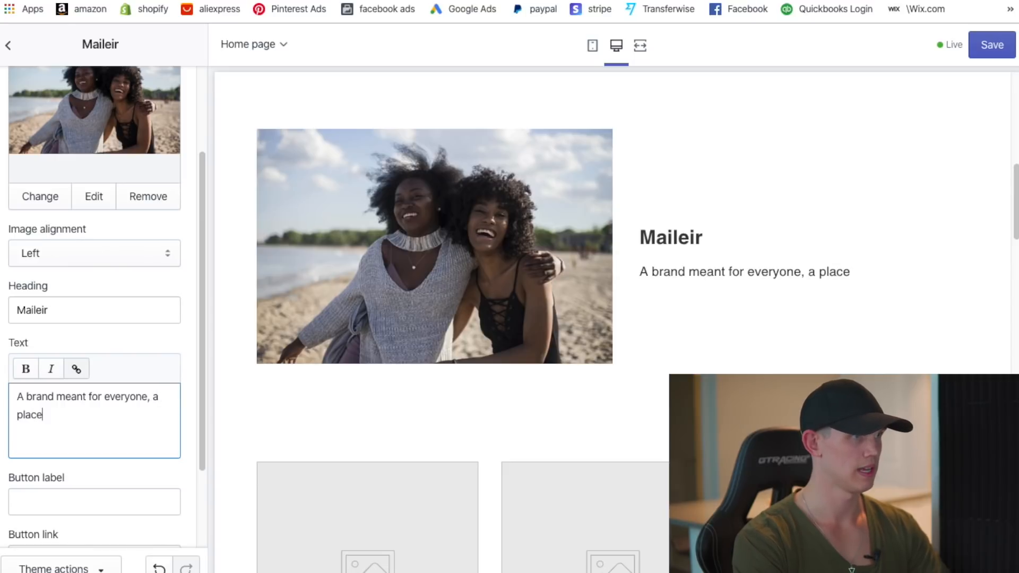
pyautogui.write('yo')
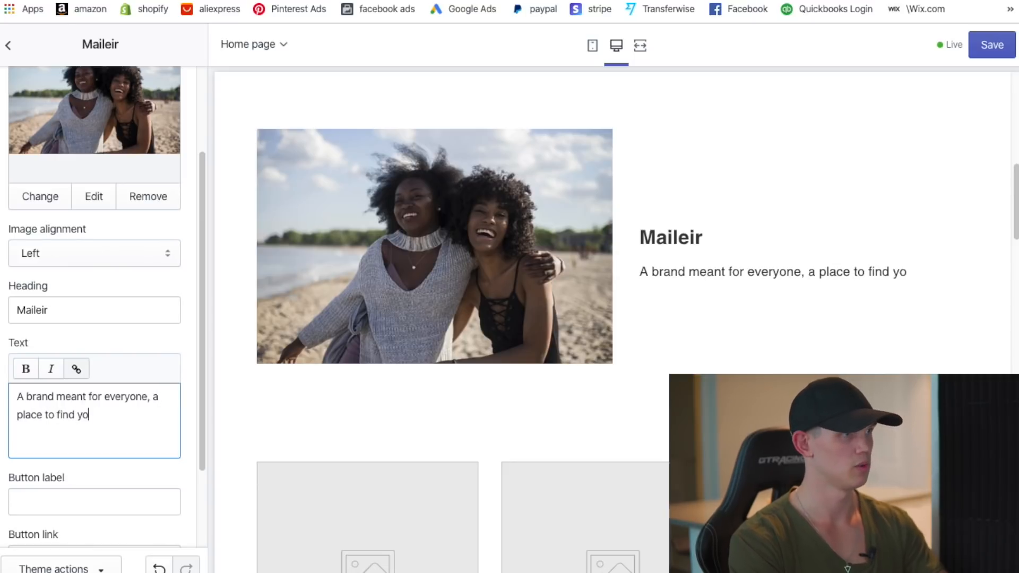
pyautogui.press('BackSpace')
pyautogui.press('BackSpace')
pyautogui.write('what your looking for. Send us a mess')
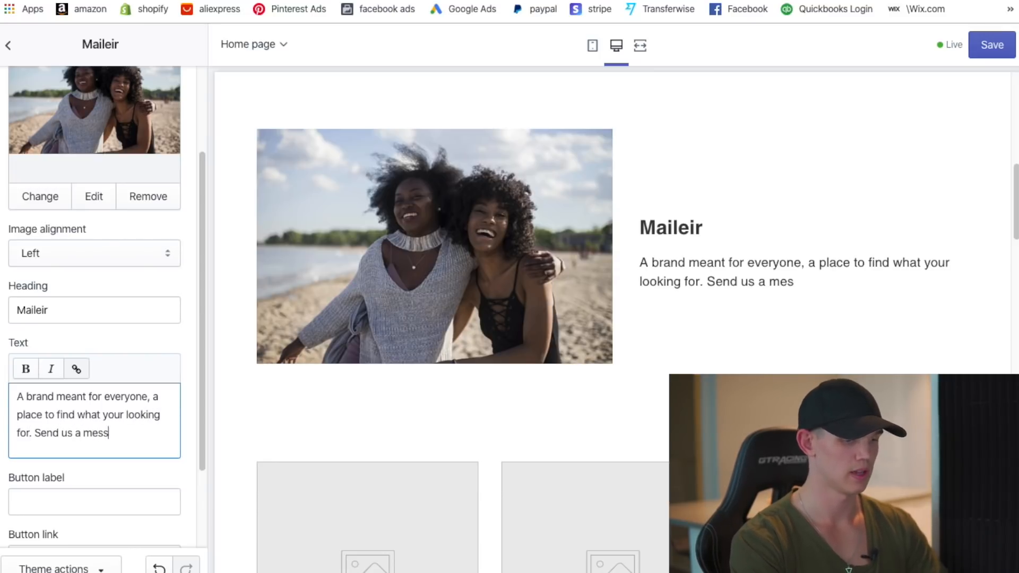
pyautogui.write('ect ')
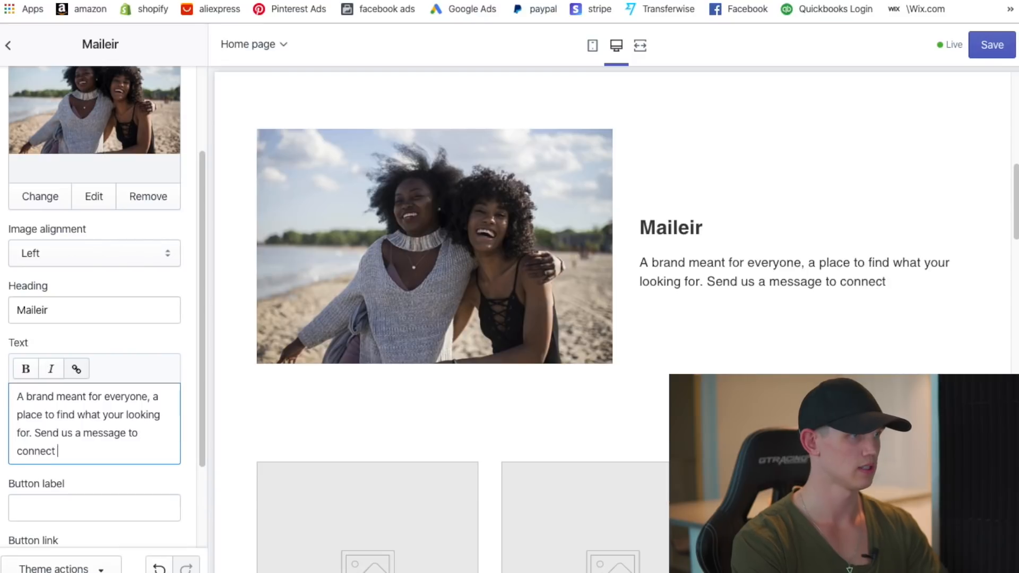
pyautogui.write('and be sure ')
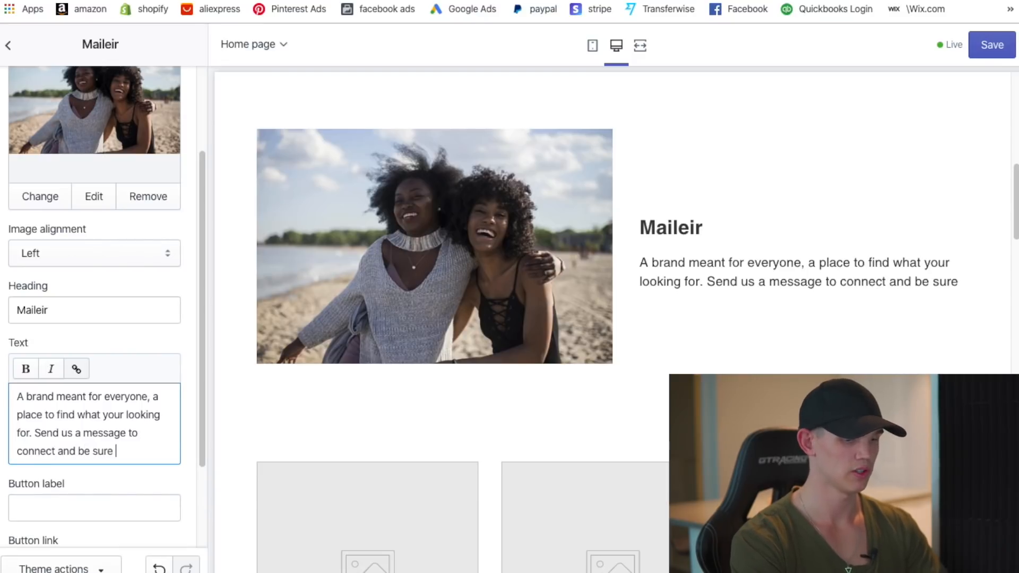
pyautogui.write('to folo')
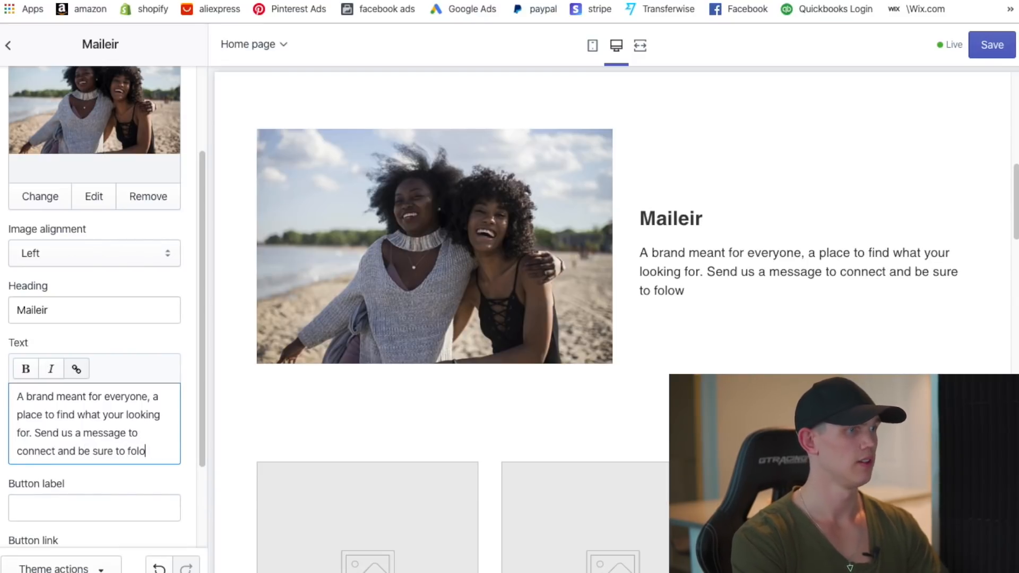
pyautogui.press('BackSpace')
pyautogui.write('s o')
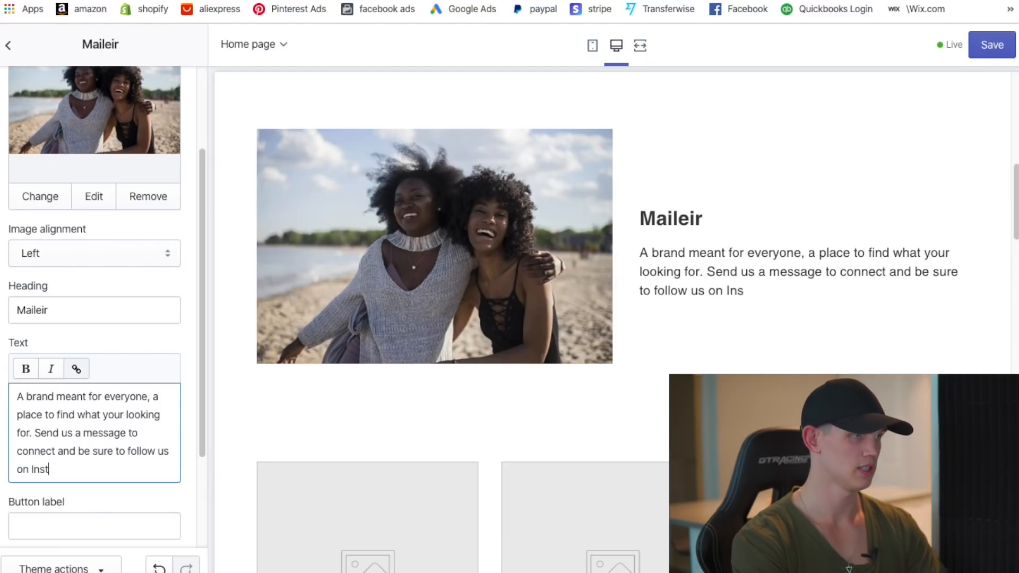
pyautogui.write('n Instagram for update o')
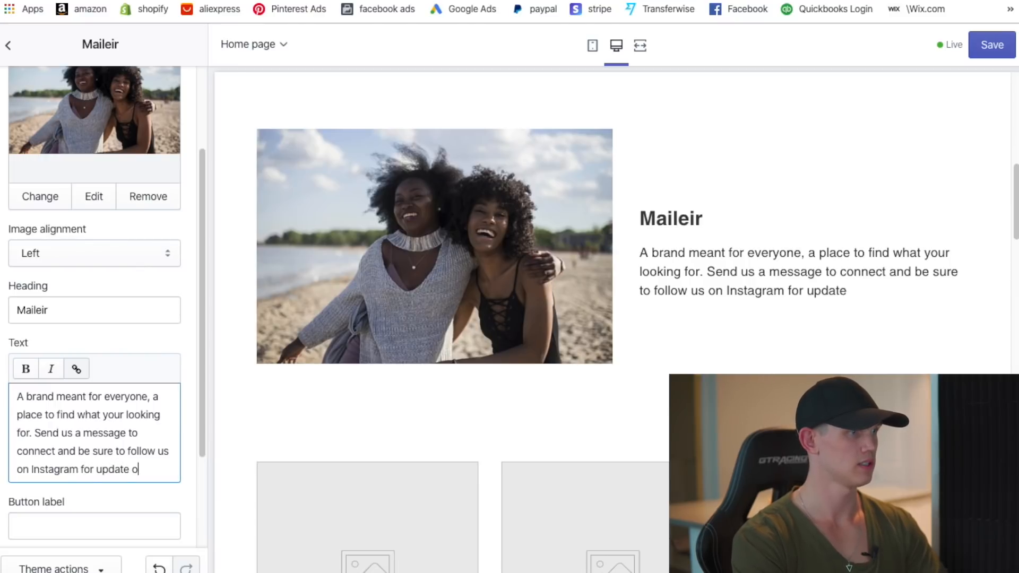
pyautogui.write('n our latel')
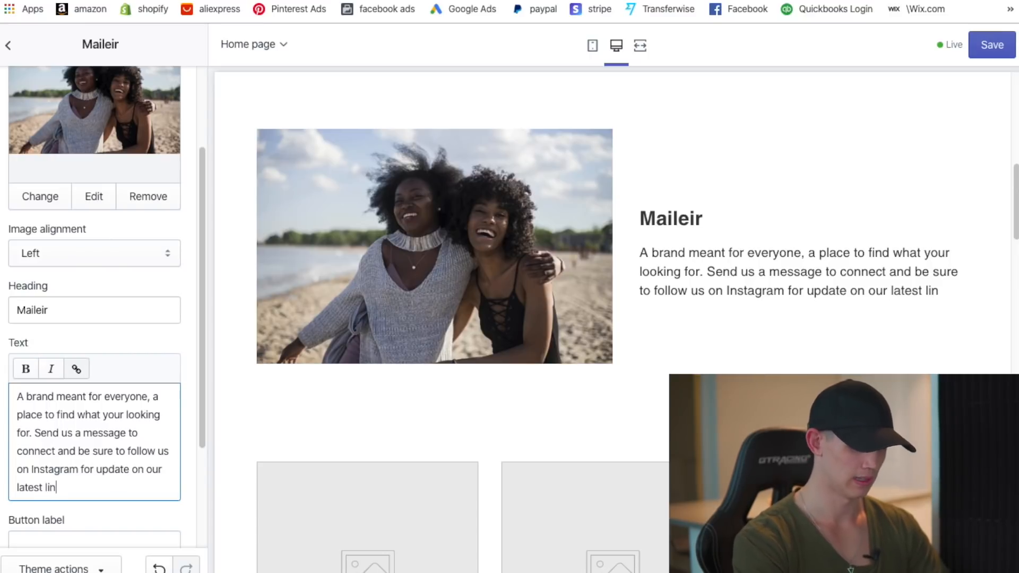
pyautogui.write('op')
pyautogui.press('BackSpace')
pyautogui.press('BackSpace')
pyautogui.write('ps.')
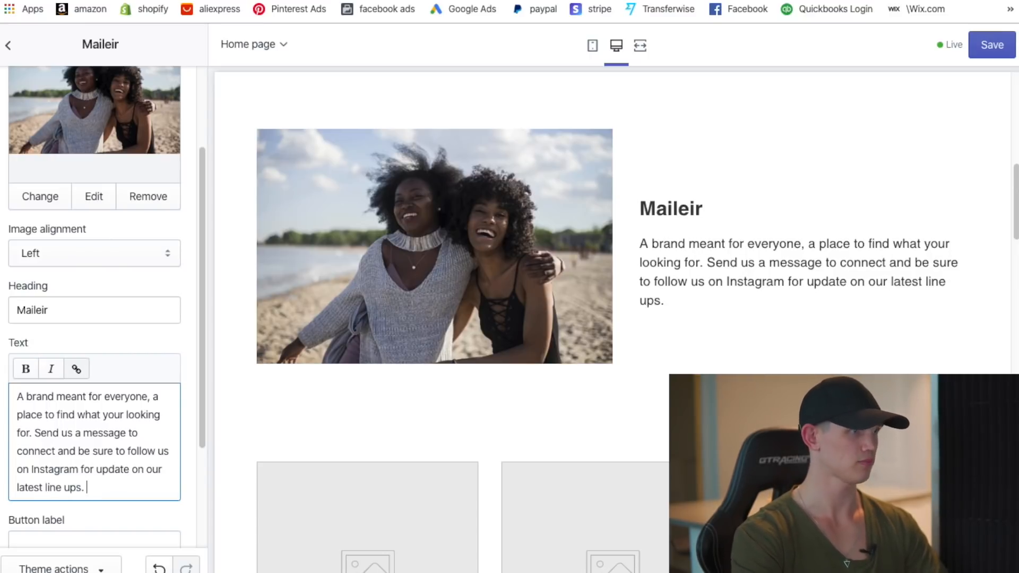
# - Complete the section heading so it reads 'Maileir What Are We?'
pyautogui.click(113, 323)
pyautogui.write('What a')
pyautogui.press('BackSpace')
pyautogui.write('Are We ?')
pyautogui.press('BackSpace')
pyautogui.press('BackSpace')
pyautogui.write('?')
pyautogui.scroll(-7, 519, 464)
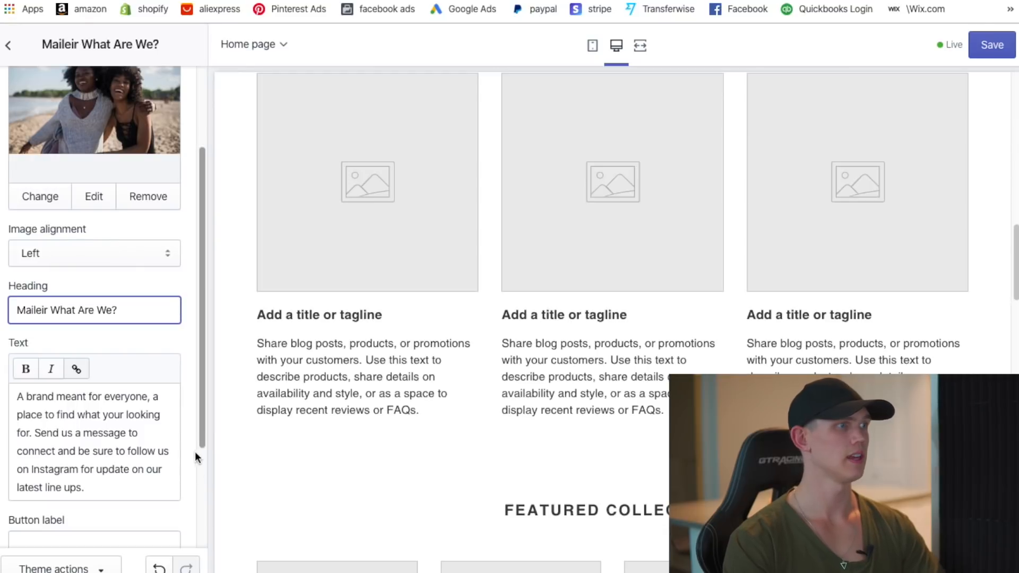
# - Remove the Text columns with images section from the home page
pyautogui.click(9, 46)
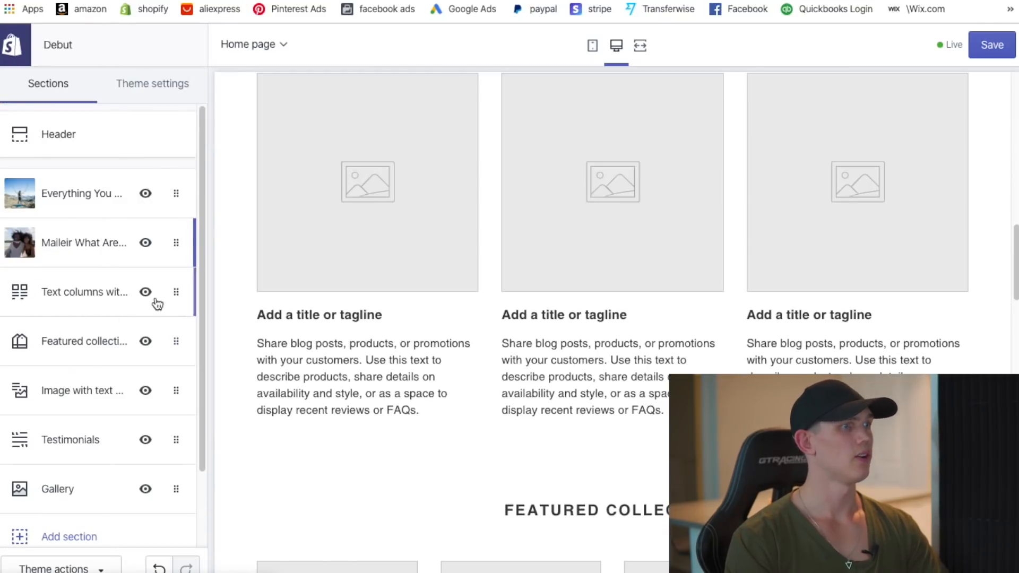
pyautogui.click(178, 290)
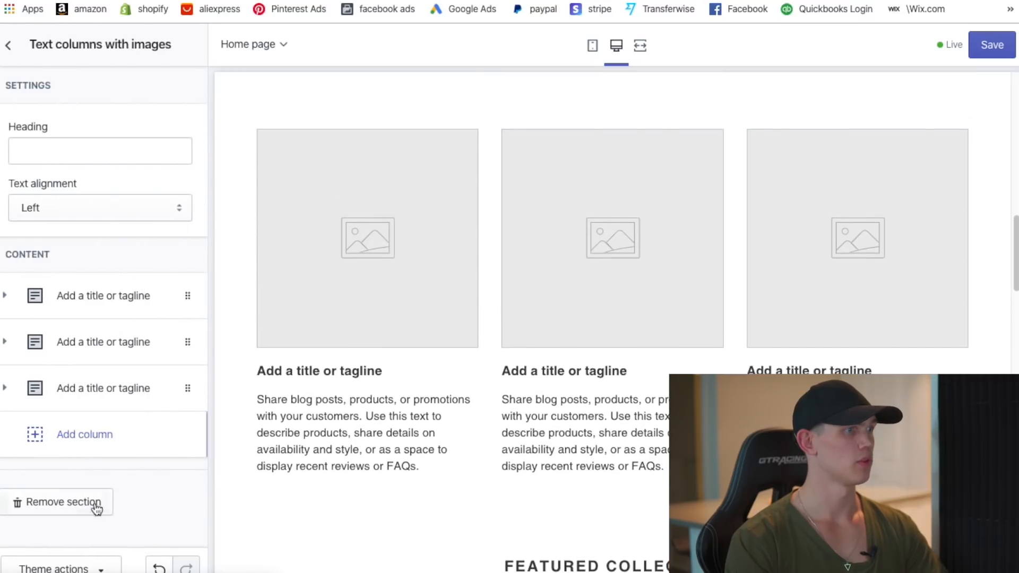
pyautogui.click(63, 500)
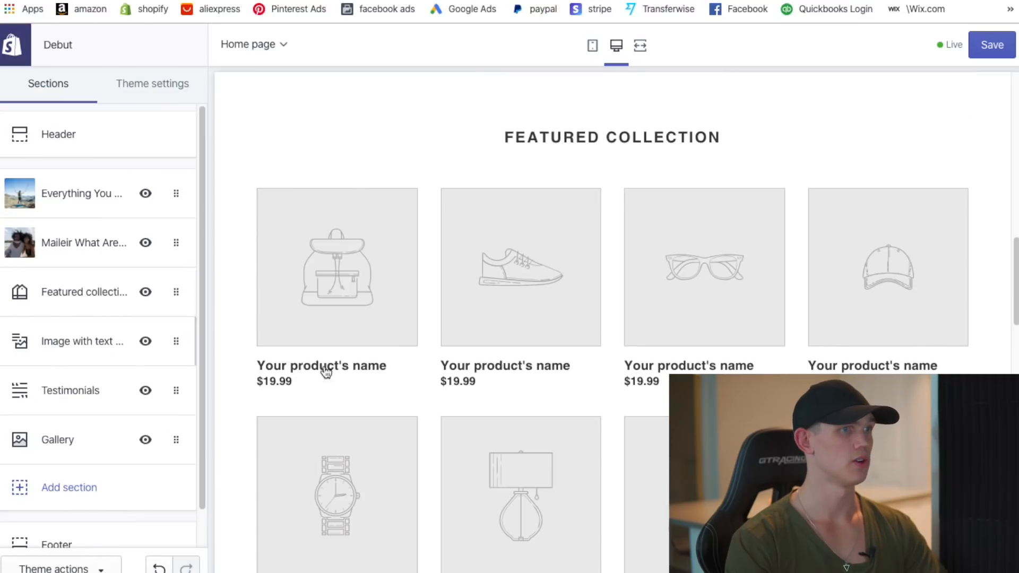
# - Remove the Gallery section so Testimonials precedes the footer
pyautogui.scroll(-6, 583, 372)
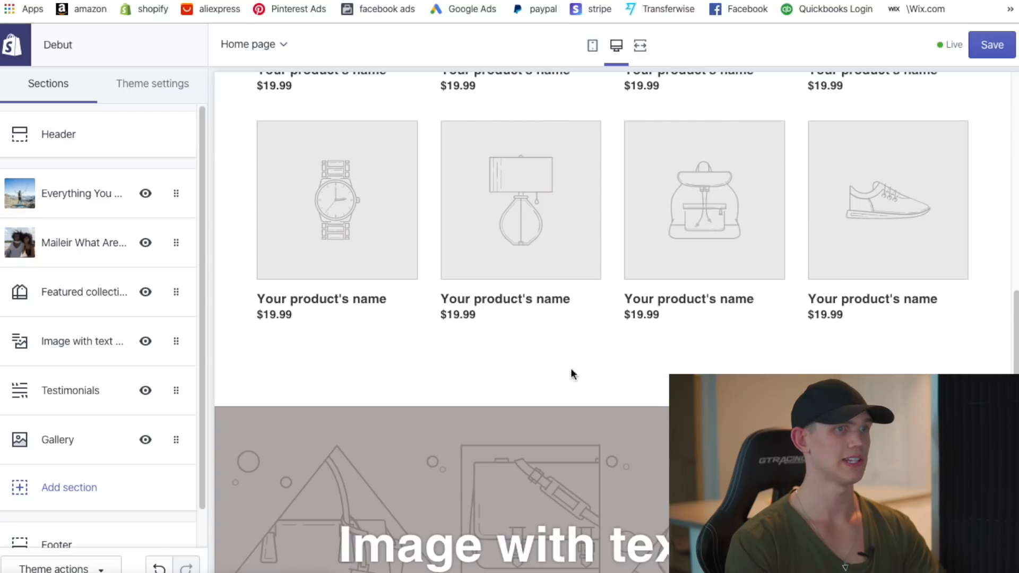
pyautogui.scroll(-6, 338, 425)
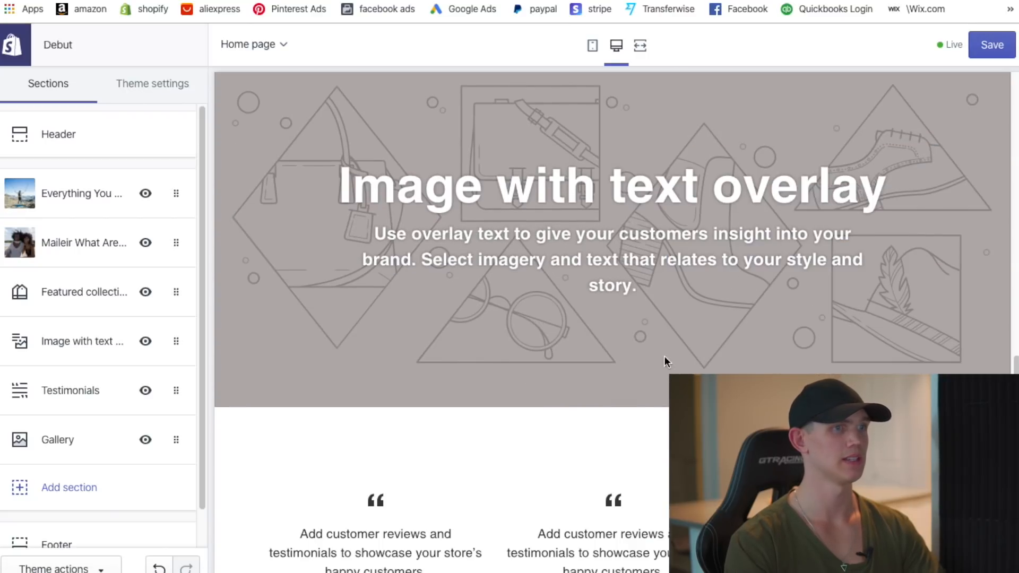
pyautogui.scroll(-3, 458, 408)
pyautogui.scroll(-2, 508, 415)
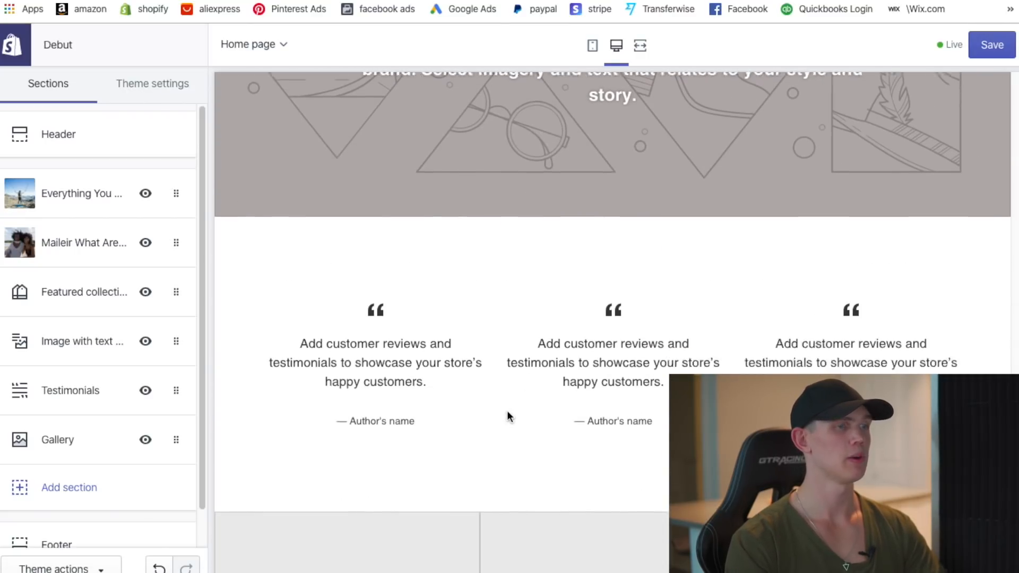
pyautogui.scroll(2, 572, 340)
pyautogui.scroll(5, 572, 340)
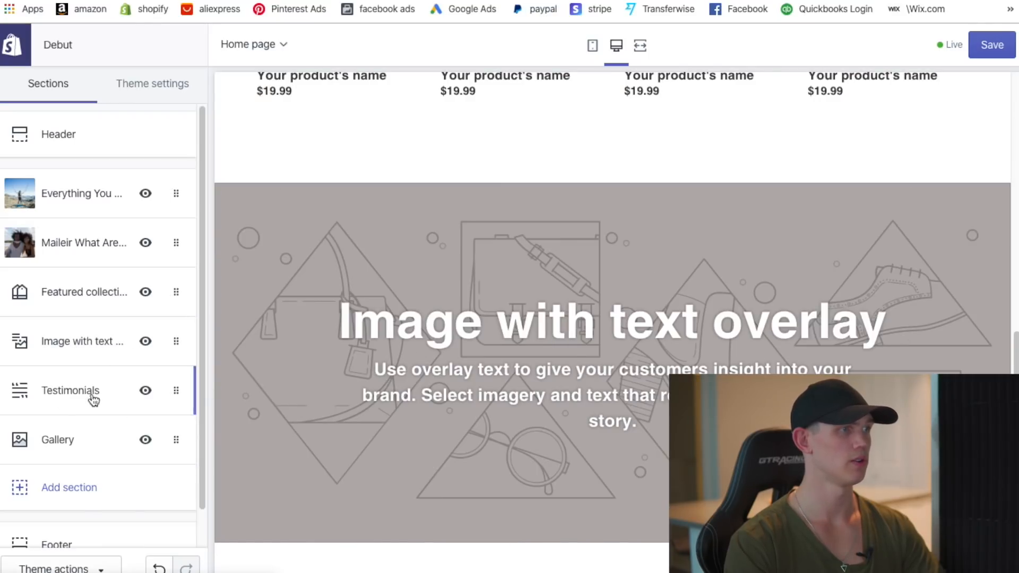
pyautogui.click(164, 425)
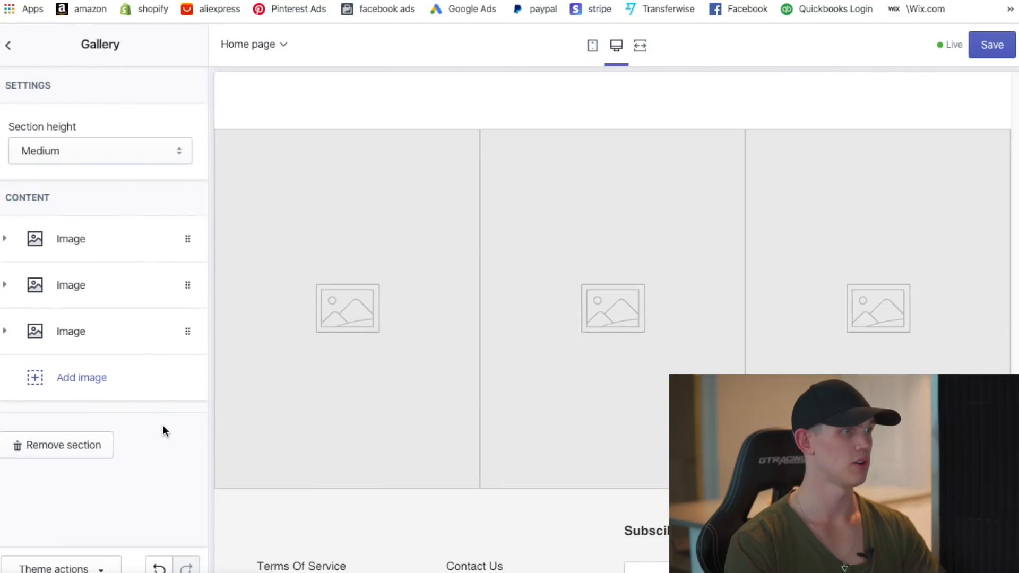
pyautogui.click(57, 438)
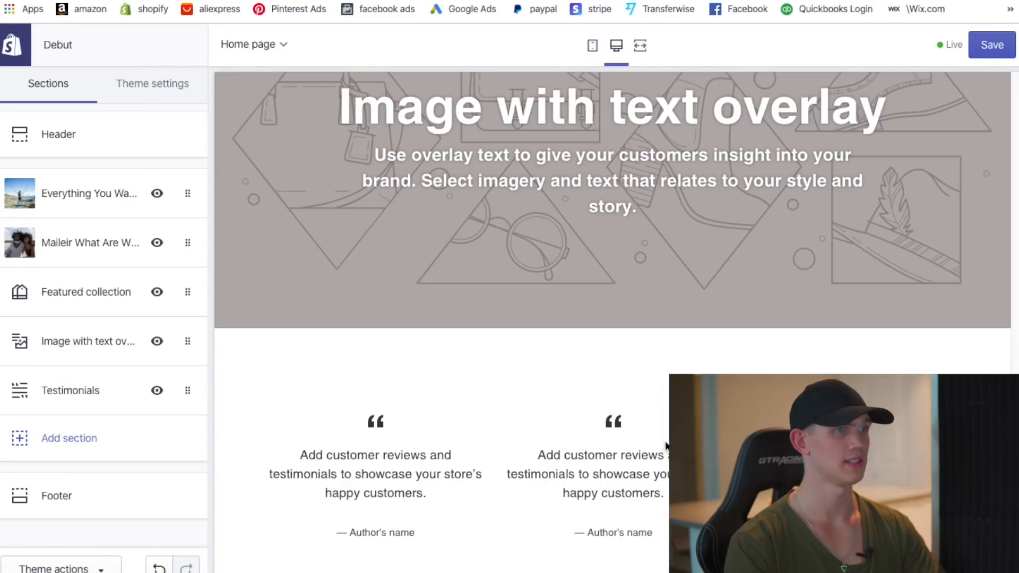
pyautogui.scroll(9, 578, 373)
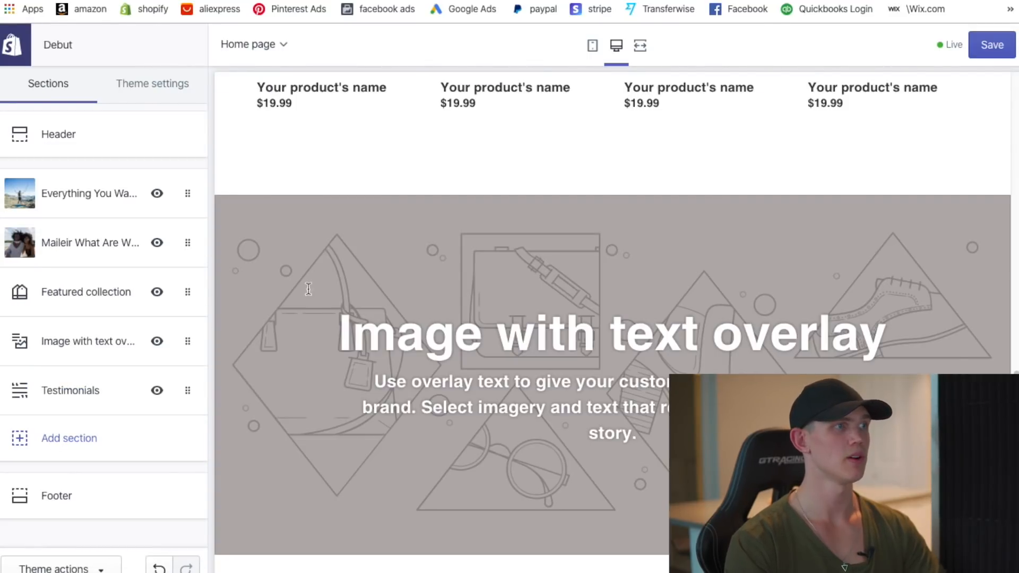
# - Back the overlay banner with the free Shopping & Sale photo of a blue-ribboned gift box
pyautogui.click(72, 350)
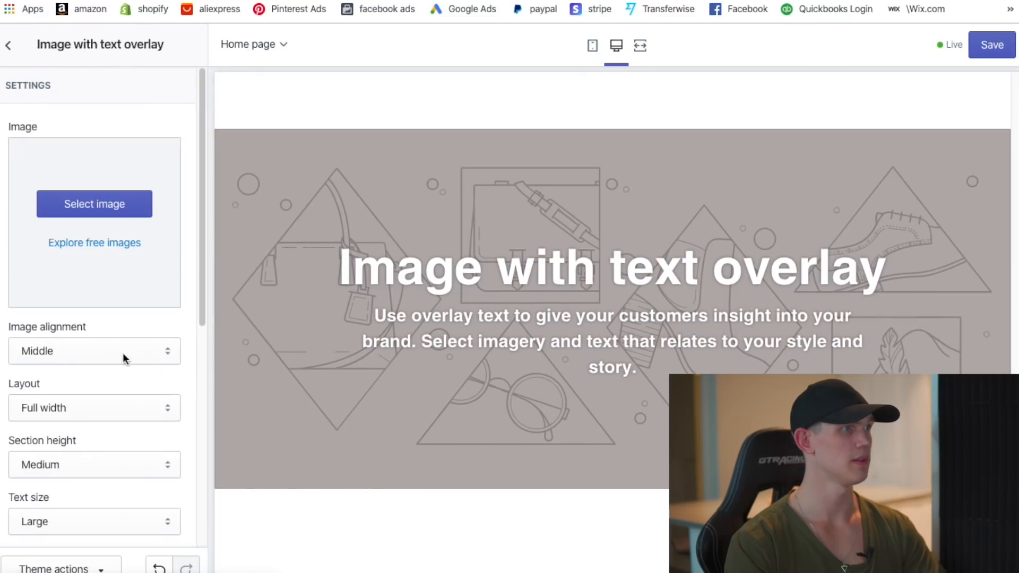
pyautogui.click(100, 207)
pyautogui.click(134, 91)
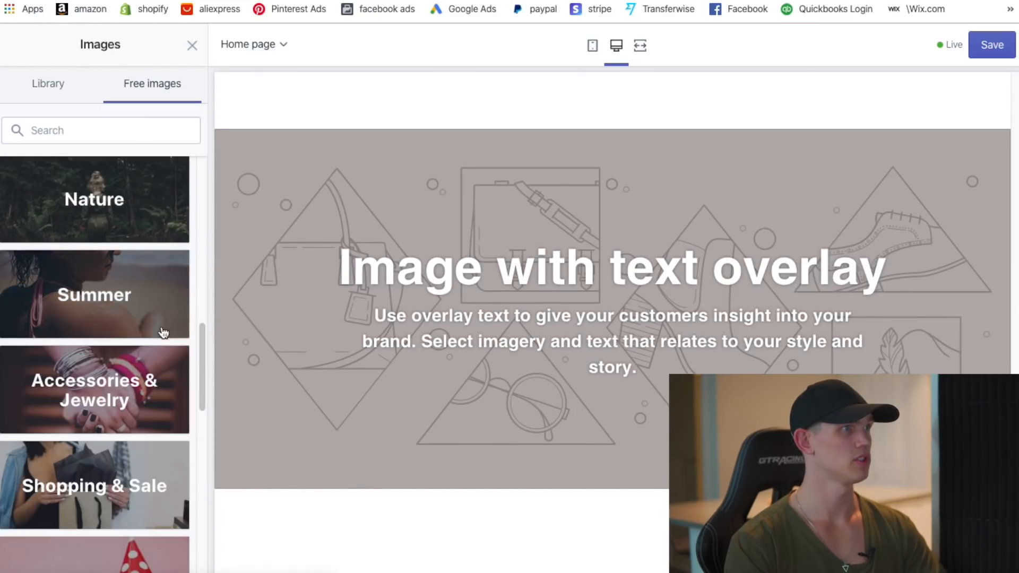
pyautogui.scroll(-2, 112, 477)
pyautogui.click(107, 367)
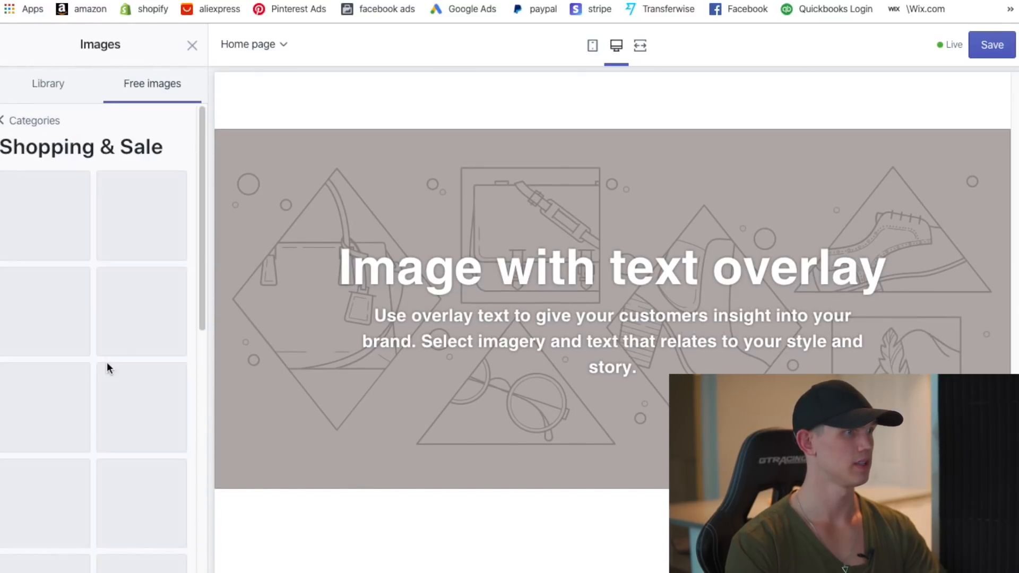
pyautogui.scroll(-8, 94, 378)
pyautogui.scroll(-2, 92, 380)
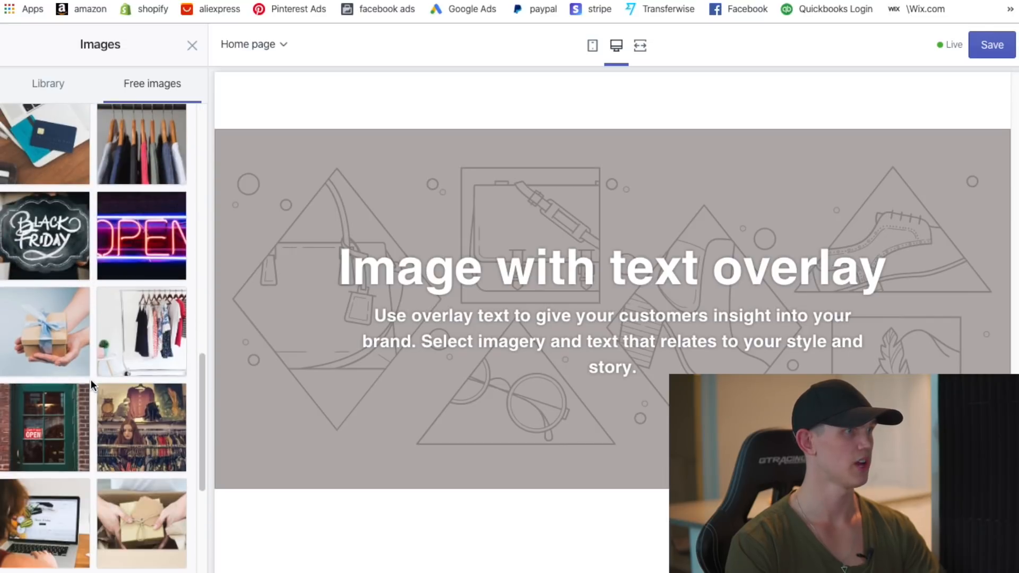
pyautogui.click(110, 255)
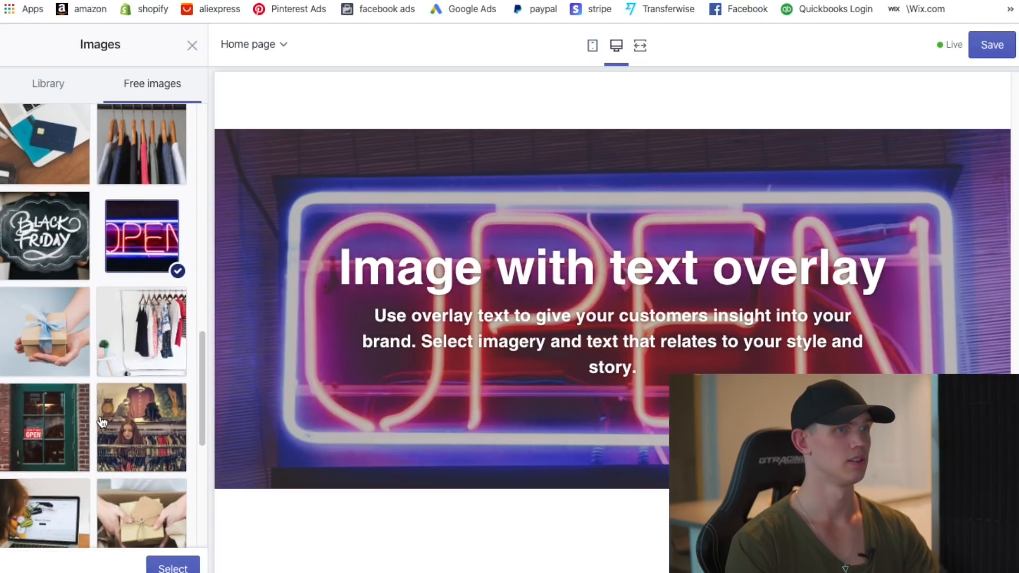
pyautogui.scroll(-3, 102, 423)
pyautogui.click(45, 175)
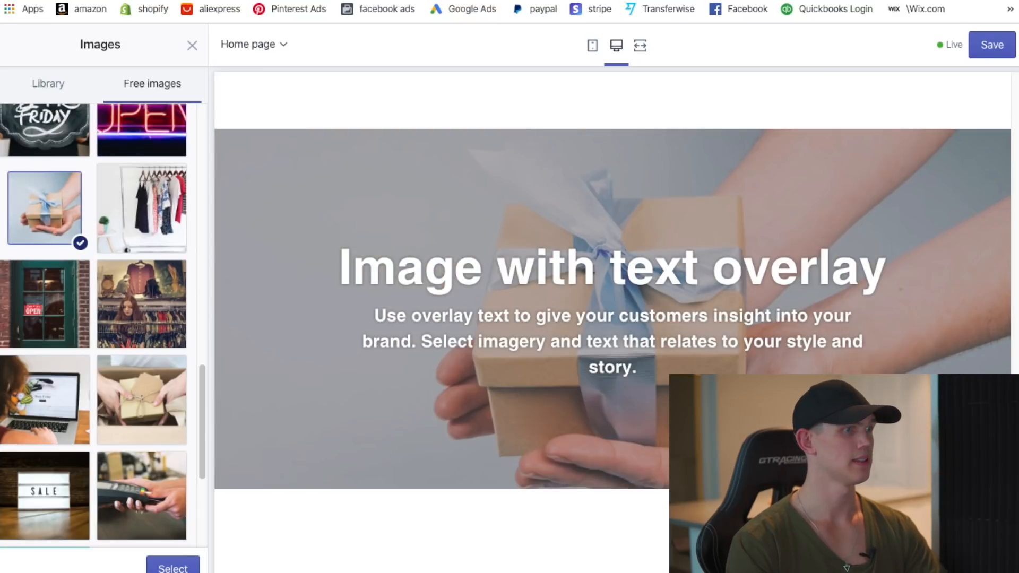
pyautogui.click(173, 566)
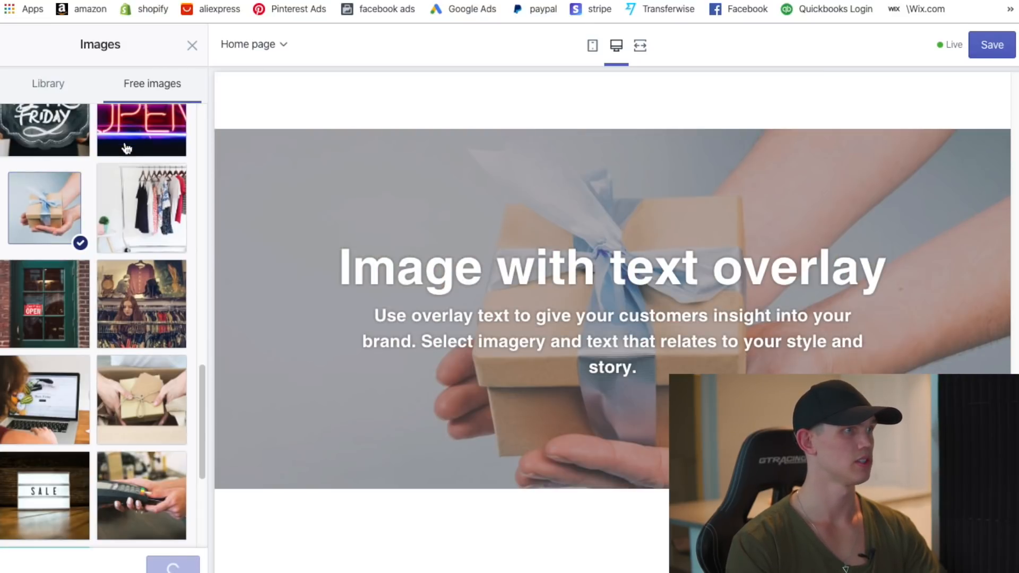
pyautogui.scroll(-1, 107, 393)
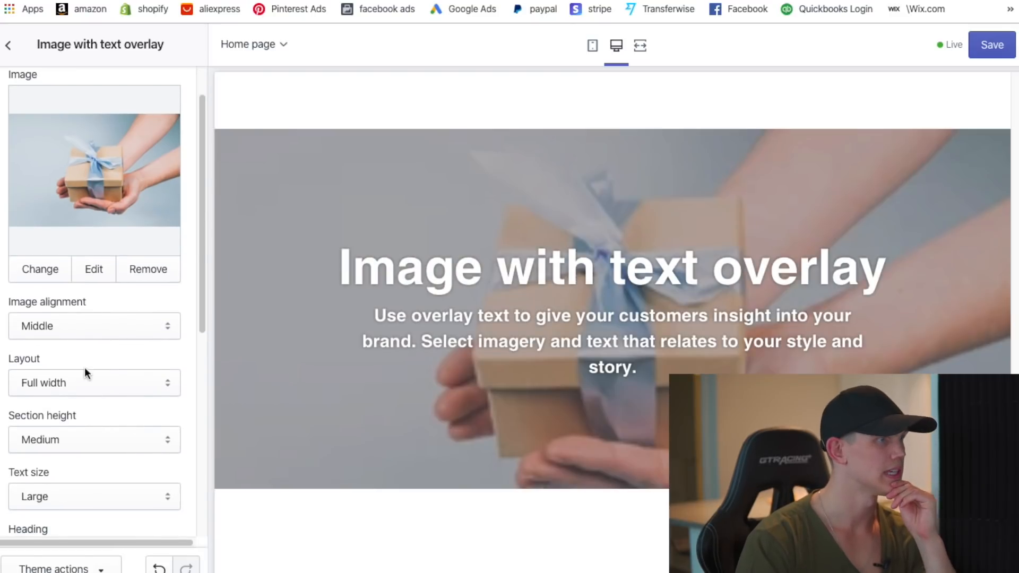
pyautogui.scroll(-5, 88, 370)
# - Set the banner text size to Medium, keeping the layout at Full width
pyautogui.click(117, 256)
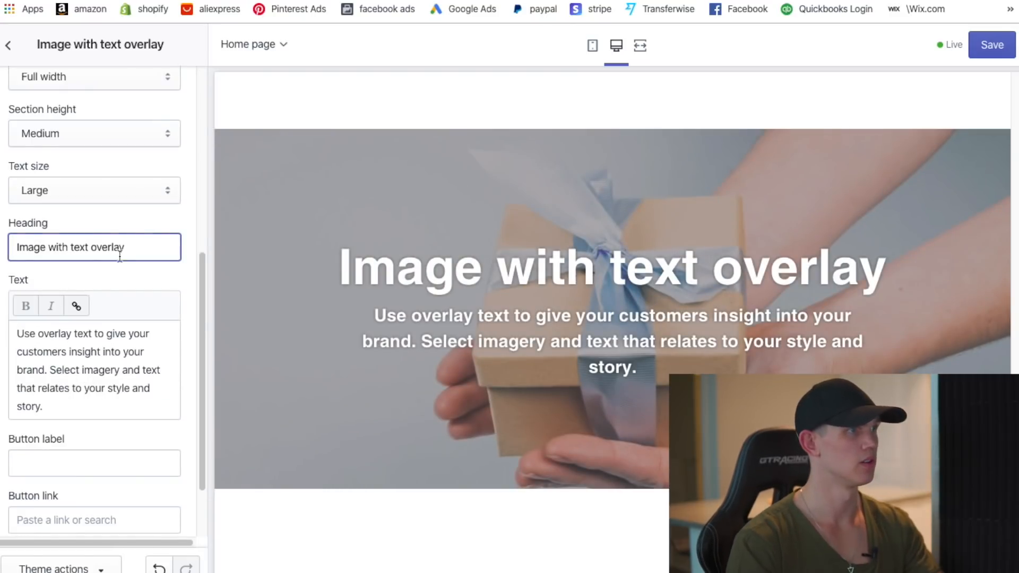
pyautogui.click(83, 189)
pyautogui.click(79, 176)
pyautogui.click(106, 80)
pyautogui.click(106, 78)
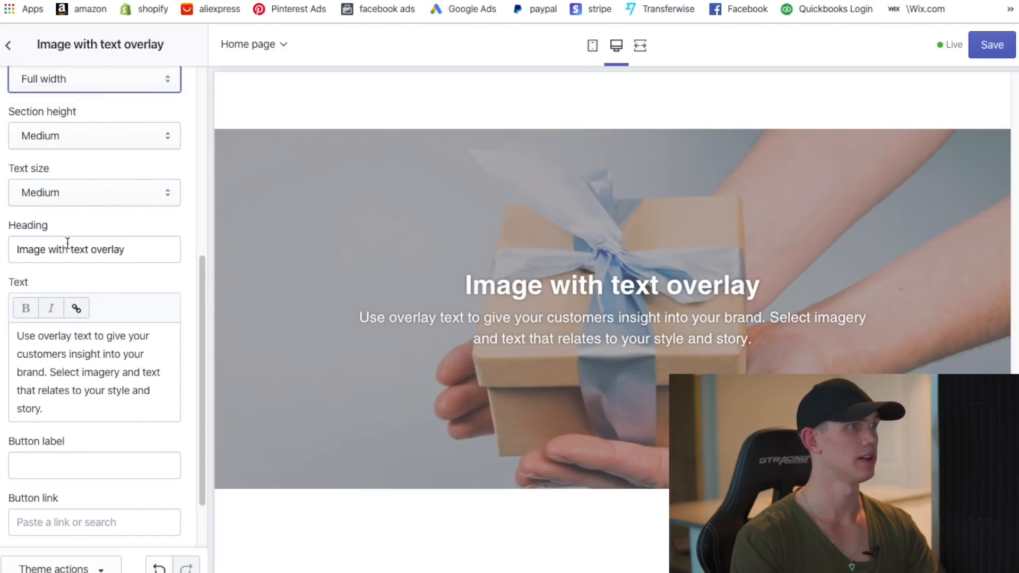
# - Change the banner heading to 'We have The Perfect Gifts' and text to 'All you and anyone you know could want'
pyautogui.tripleClick(129, 259)
pyautogui.press('BackSpace')
pyautogui.write('We h')
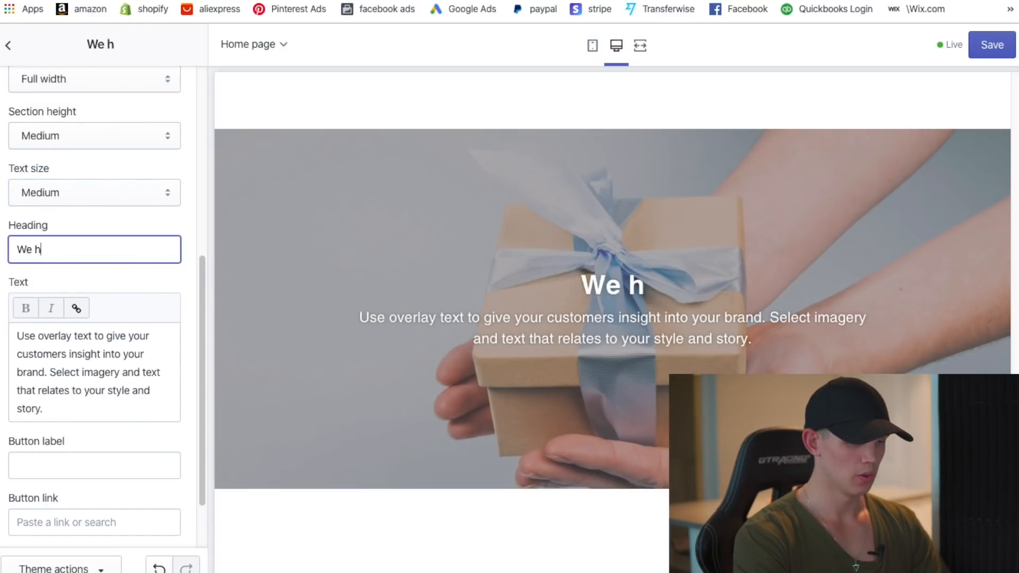
pyautogui.write('ave The Perfect ')
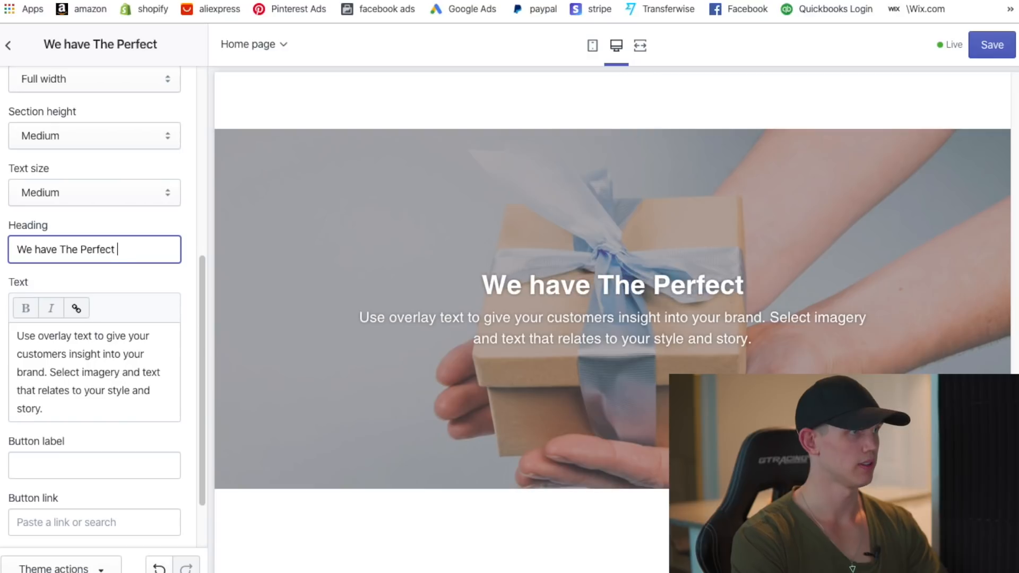
pyautogui.write('Gifts')
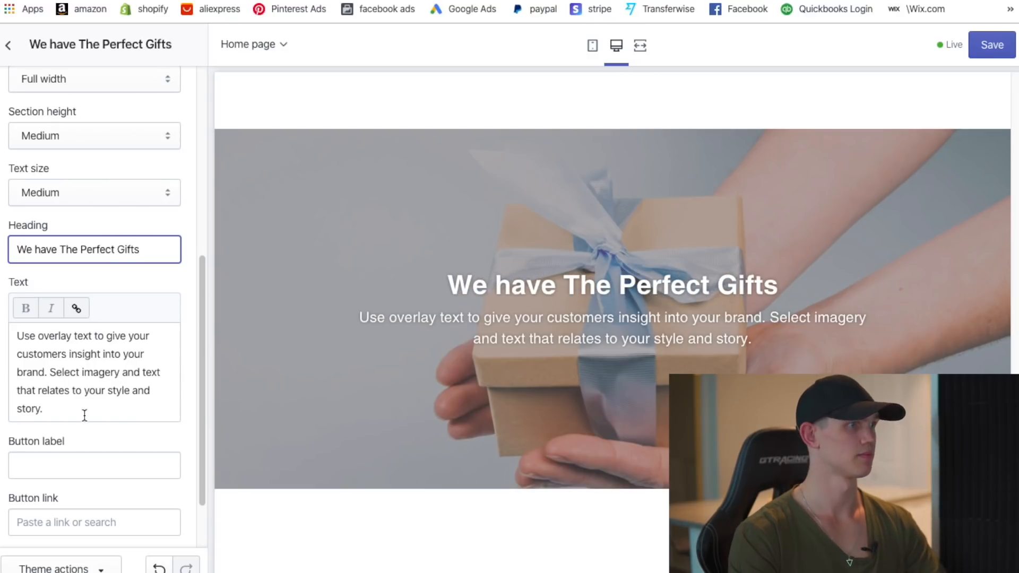
pyautogui.tripleClick(84, 415)
pyautogui.write('All ')
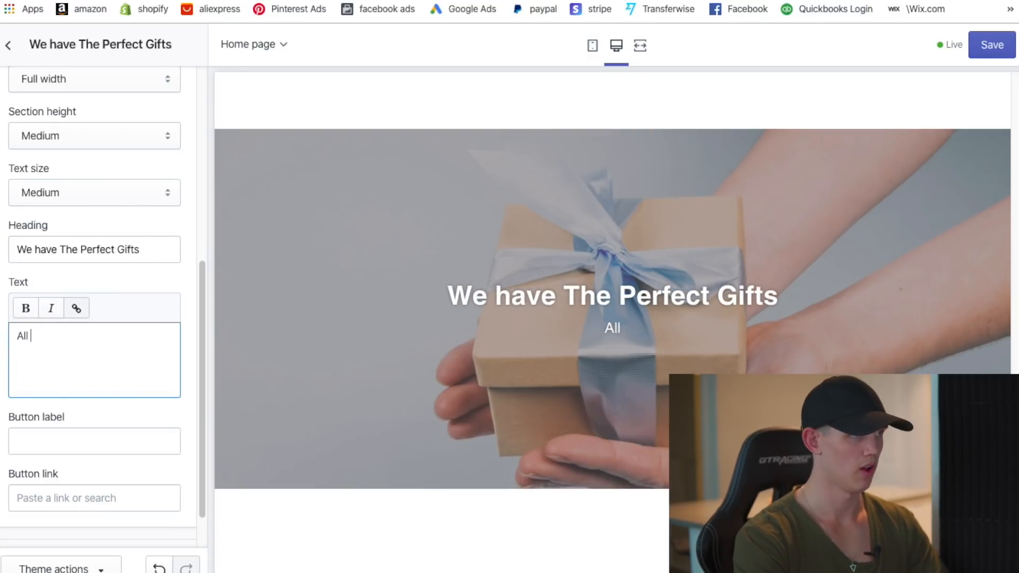
pyautogui.write('you and anyone')
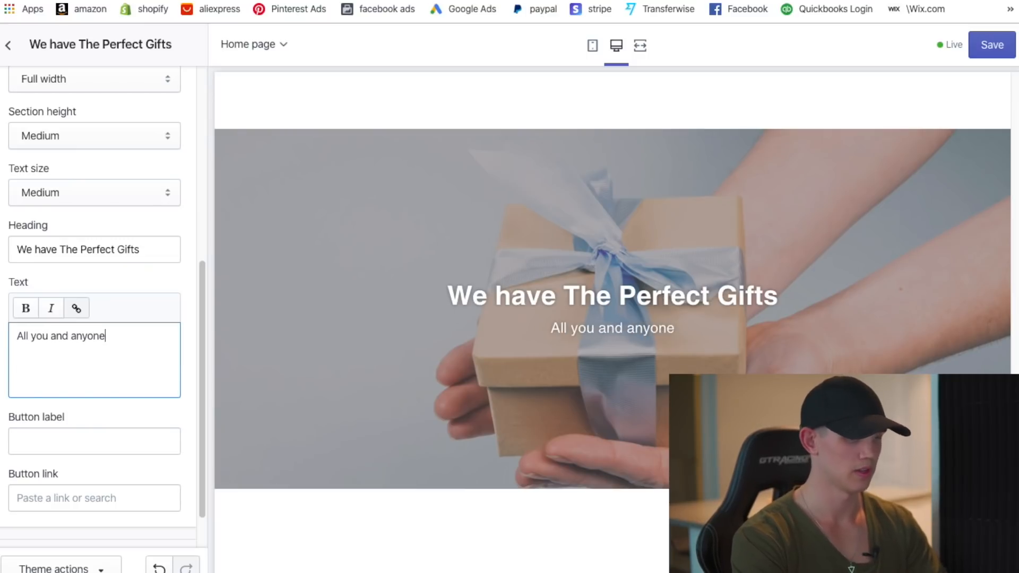
pyautogui.write(' you know ')
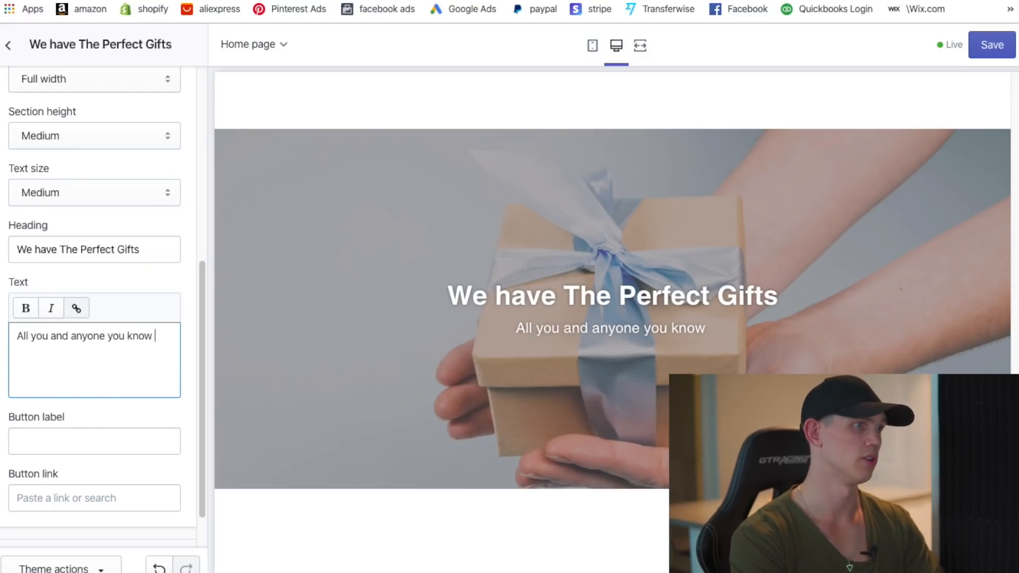
pyautogui.write('could want')
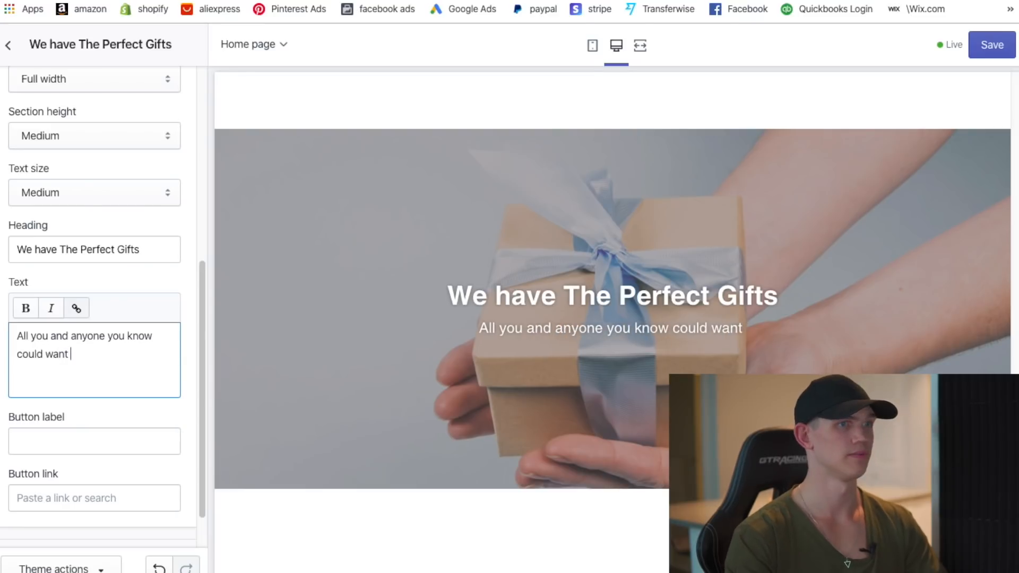
pyautogui.scroll(-3, 612, 345)
# - Return to the home page sections list and open Featured collection's settings
pyautogui.scroll(-4, 608, 180)
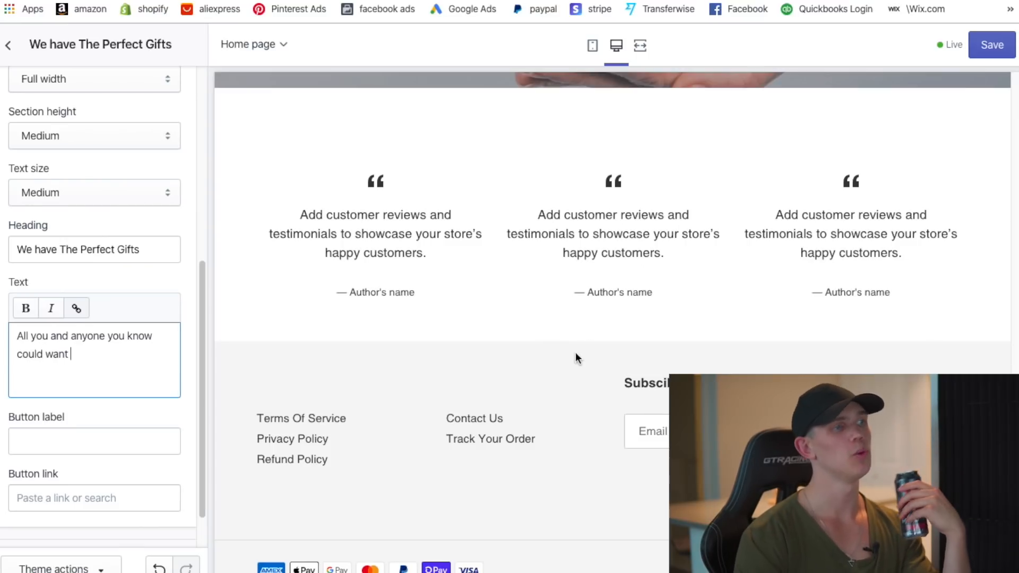
pyautogui.scroll(7, 509, 317)
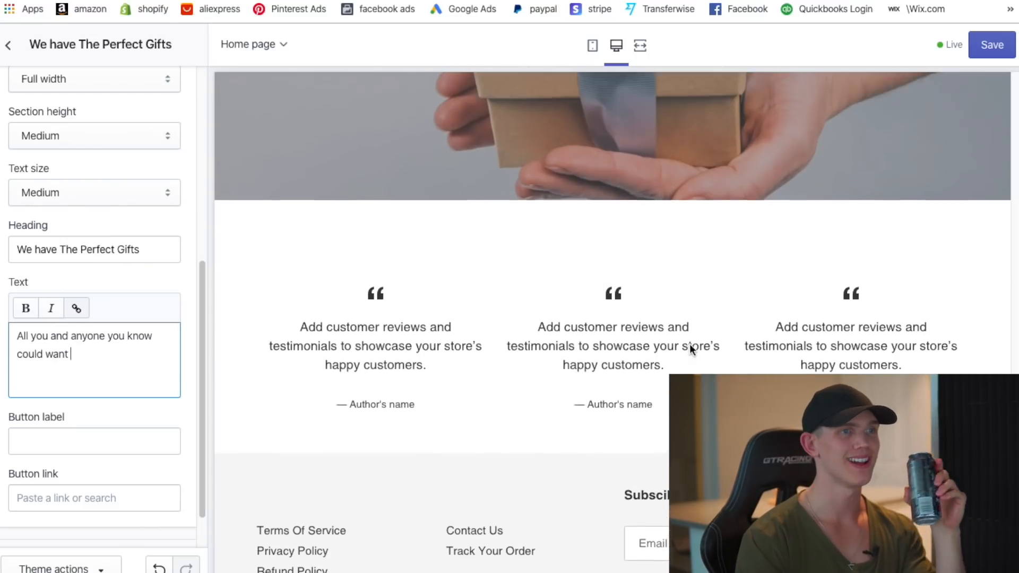
pyautogui.scroll(10, 610, 401)
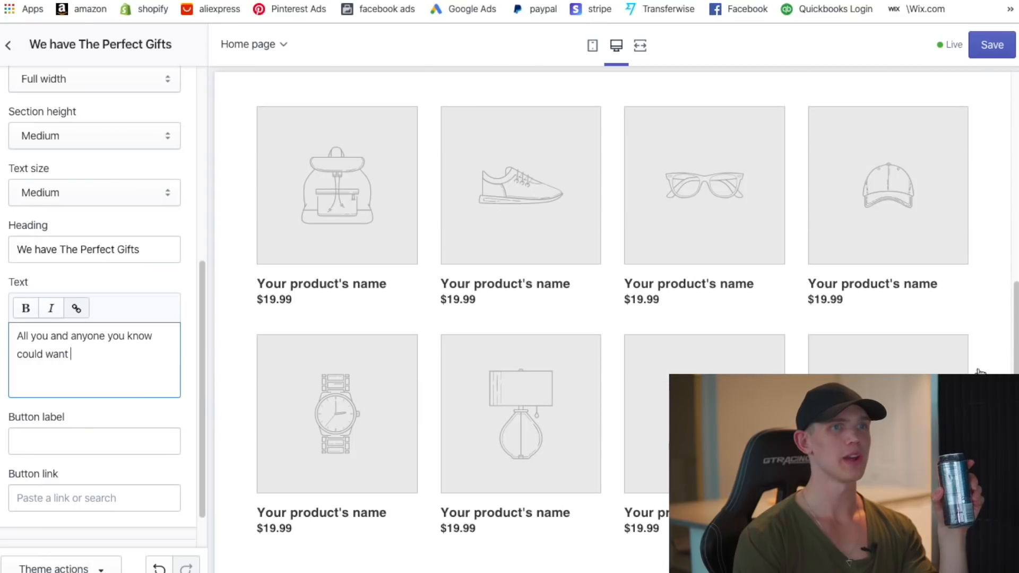
pyautogui.scroll(1, 909, 281)
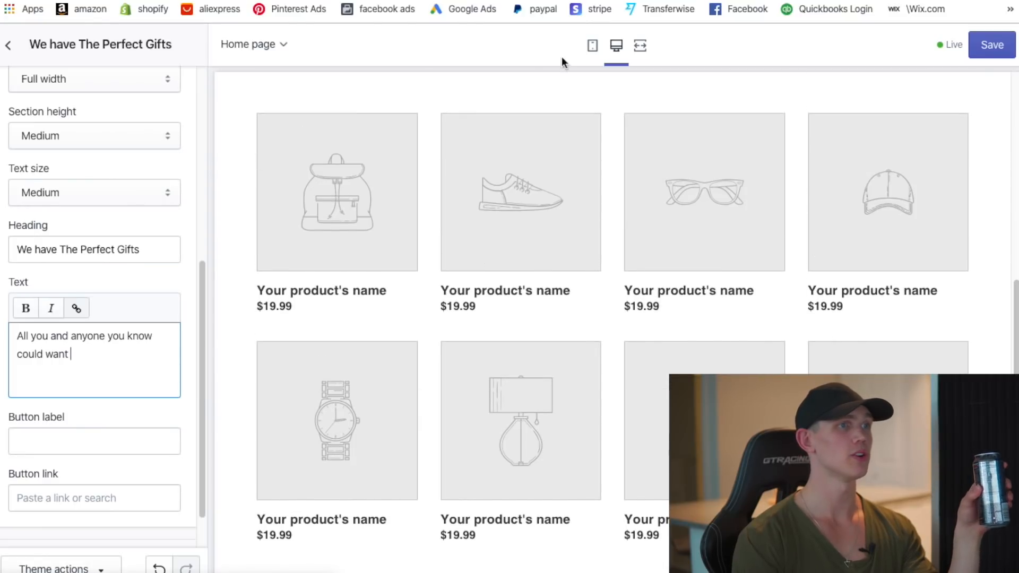
pyautogui.click(7, 45)
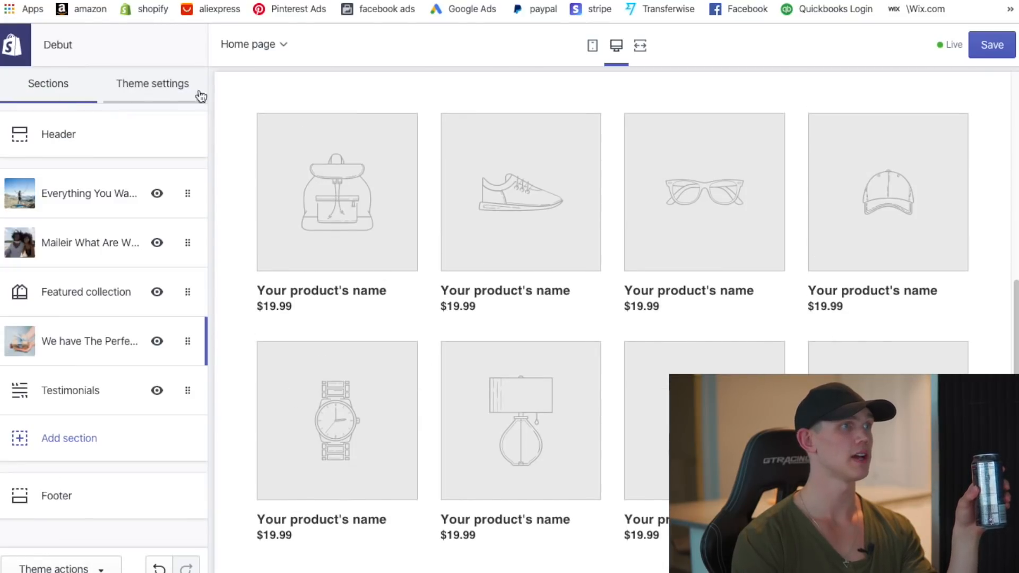
pyautogui.click(84, 284)
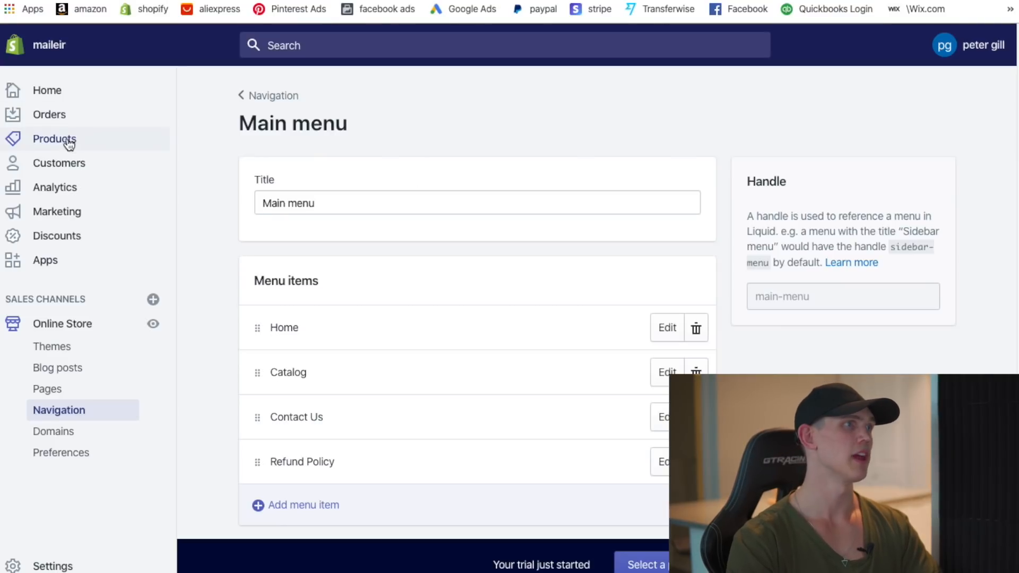
pyautogui.click(55, 139)
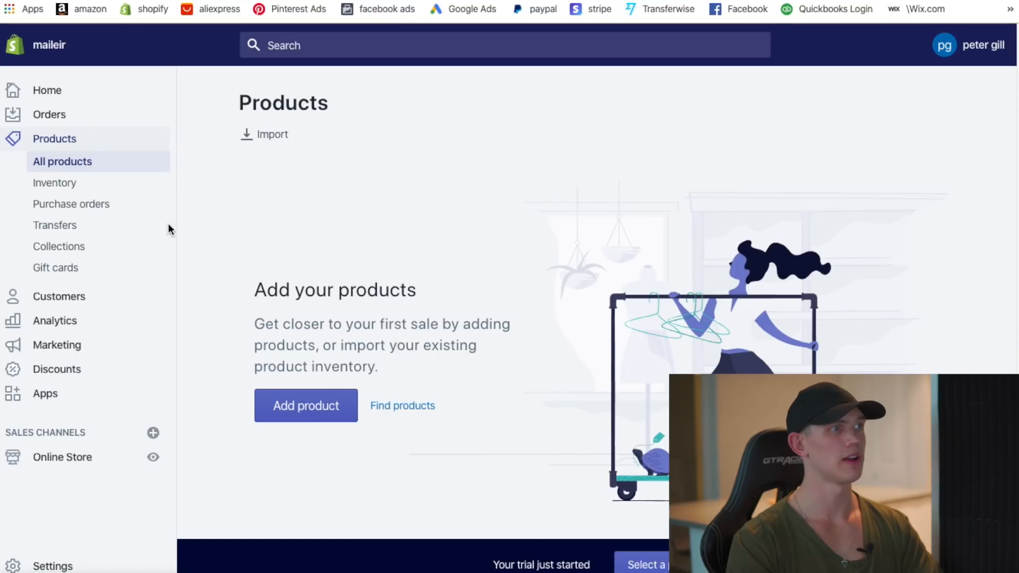
pyautogui.click(72, 253)
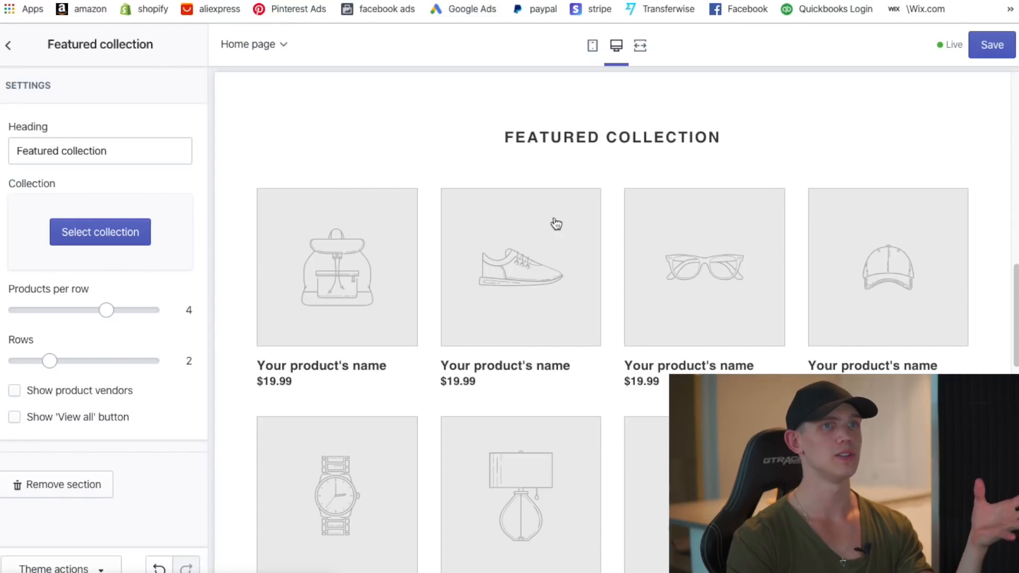
# - Retitle the Featured collection 'Some Of Our Fan Favourites' and save the theme with Ctrl+S
pyautogui.tripleClick(136, 159)
pyautogui.press('BackSpace')
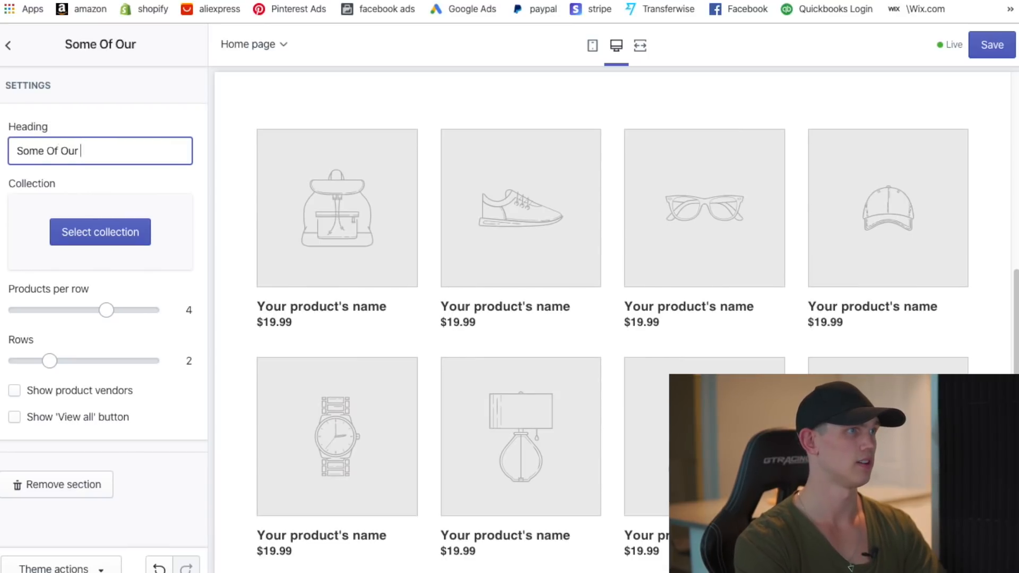
pyautogui.write('Some Of Our Fan Fabou')
pyautogui.press('BackSpace')
pyautogui.press('BackSpace')
pyautogui.press('BackSpace')
pyautogui.write('v')
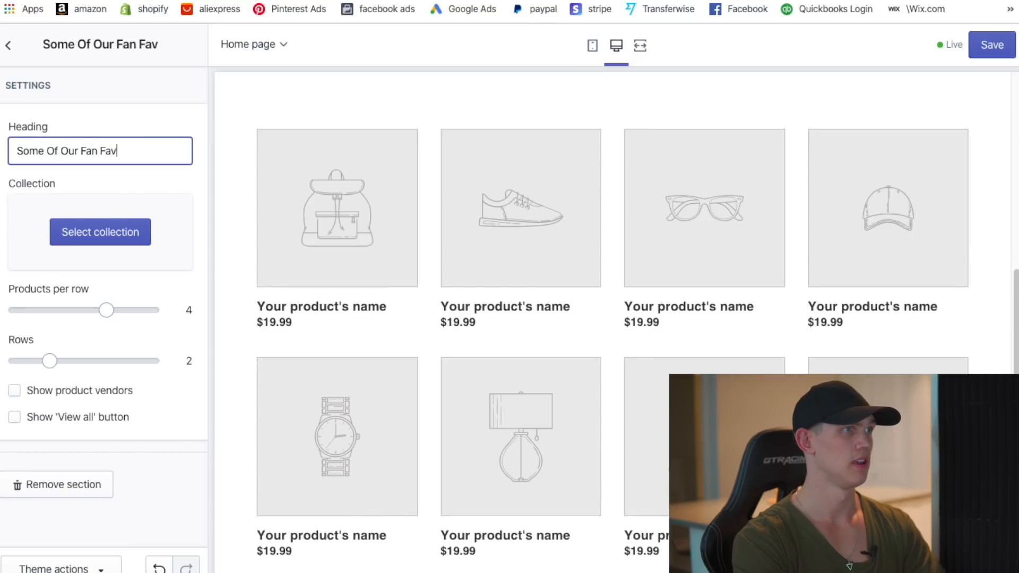
pyautogui.write('ourites')
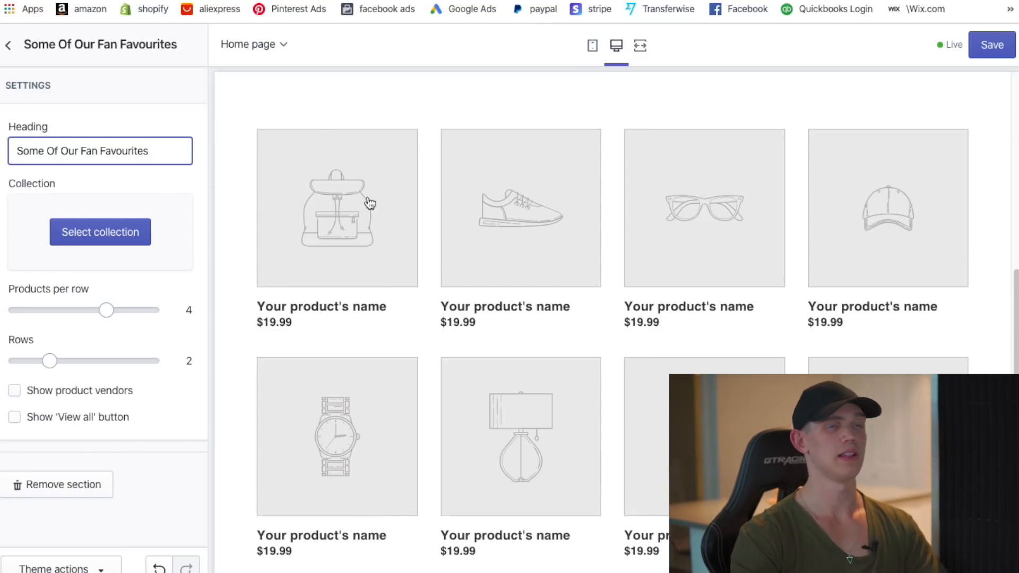
pyautogui.hotkey('ctrl', 's')
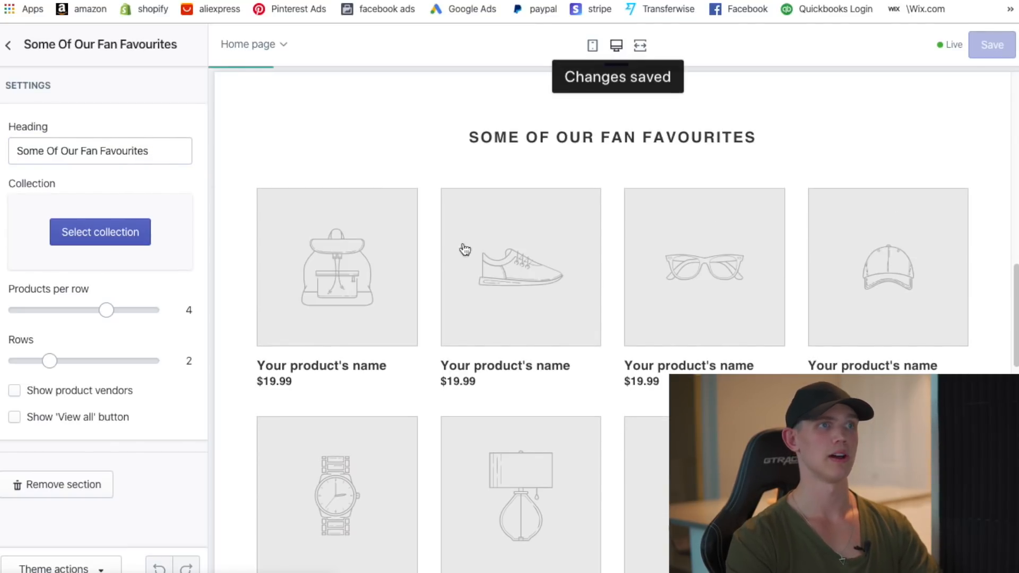
pyautogui.scroll(-15, 694, 367)
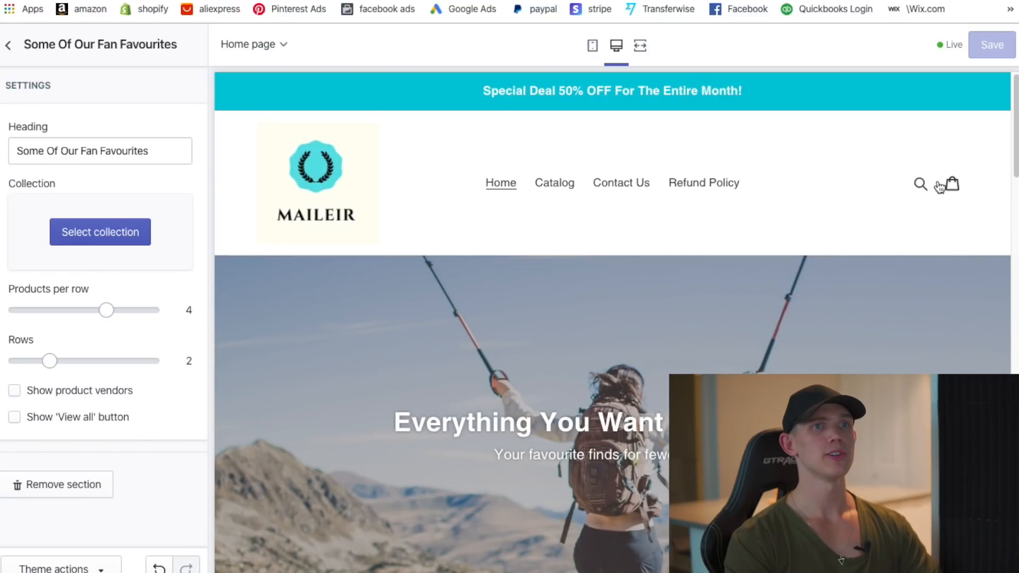
pyautogui.scroll(-20, 915, 210)
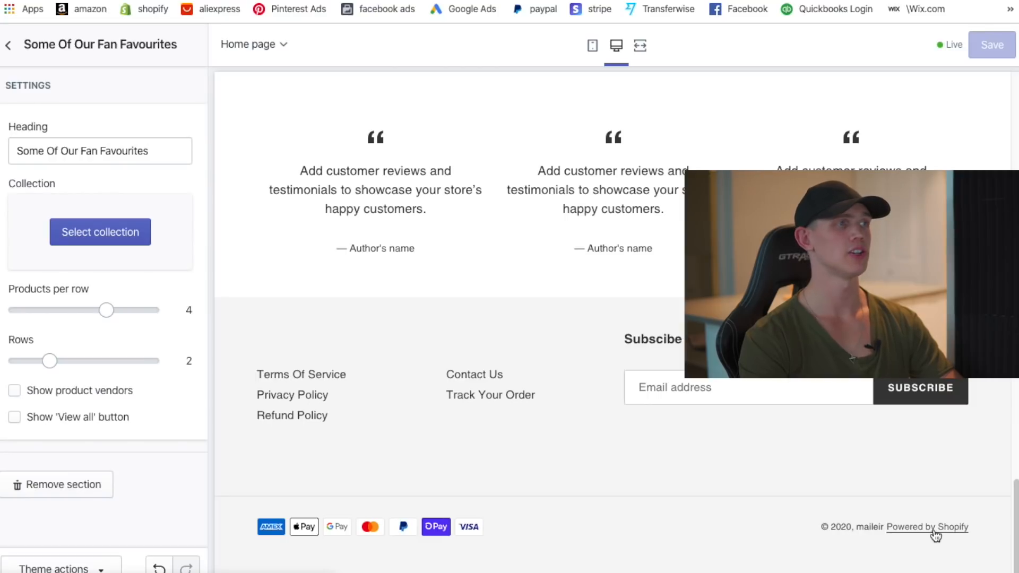
pyautogui.click(8, 45)
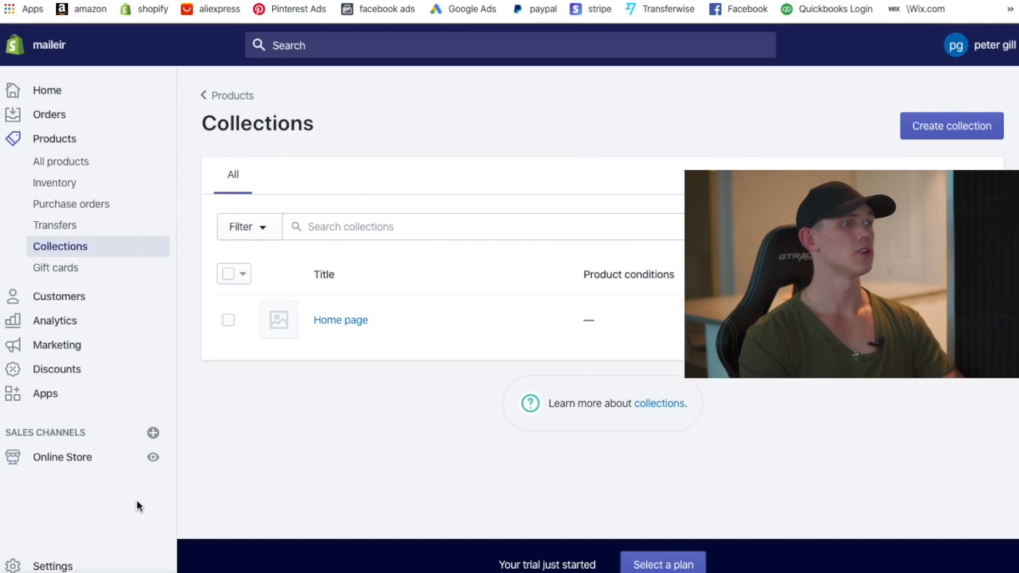
# - Open the Debut theme's Edit languages editor from Online Store > Themes
pyautogui.click(61, 566)
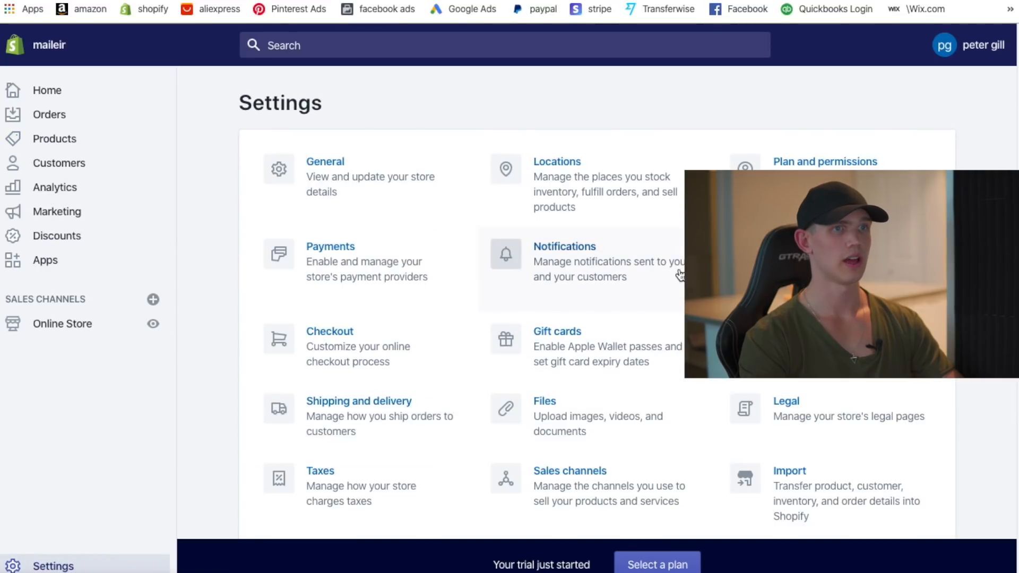
pyautogui.click(64, 325)
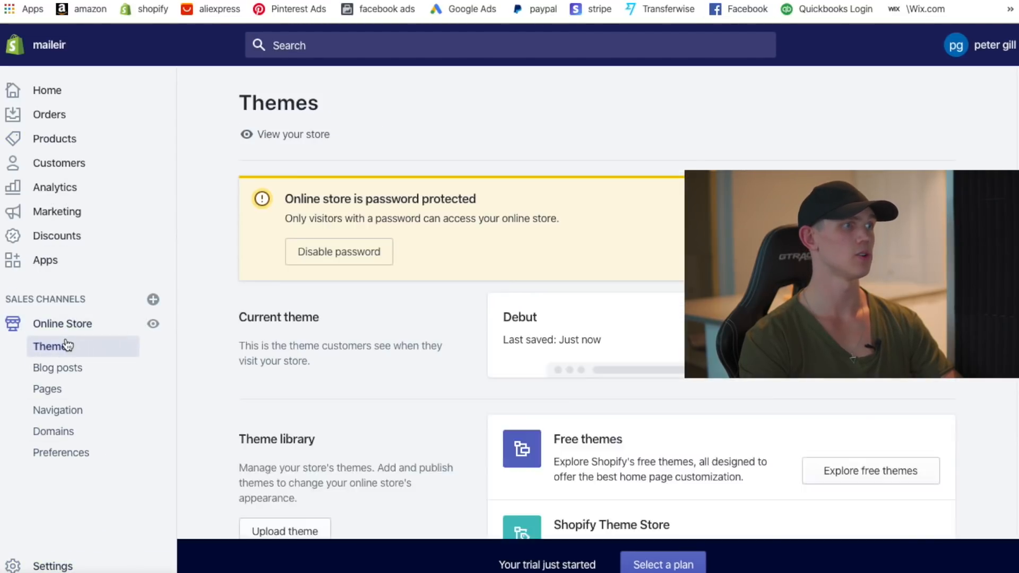
pyautogui.scroll(-2, 415, 385)
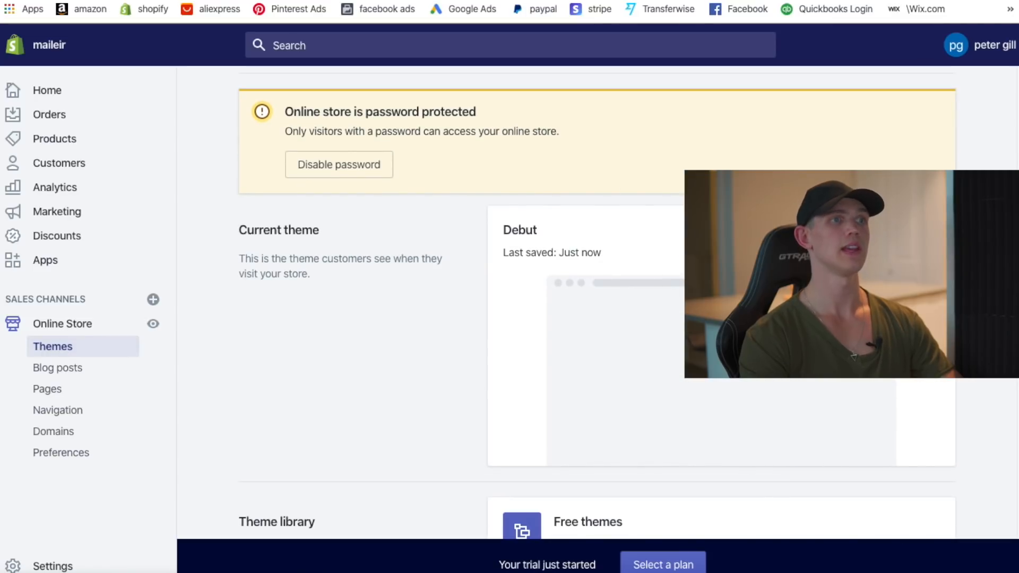
pyautogui.scroll(-1, 464, 265)
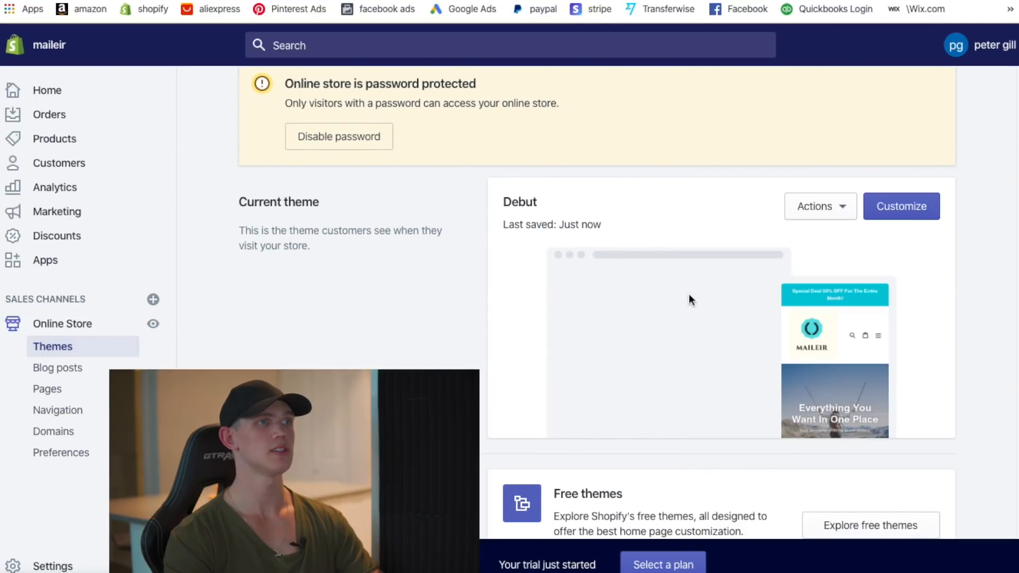
pyautogui.scroll(1, 791, 340)
pyautogui.click(839, 233)
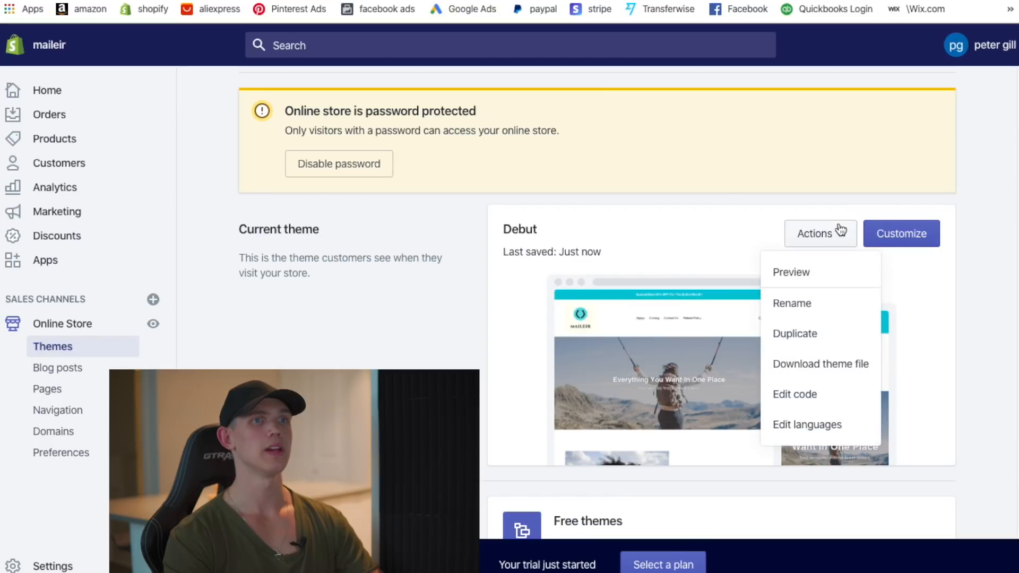
pyautogui.click(826, 430)
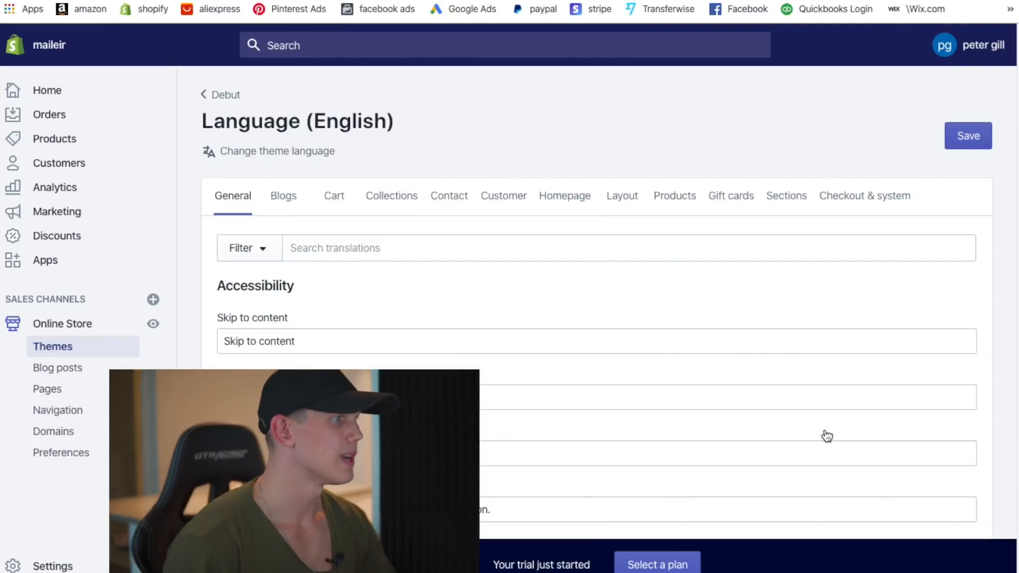
# - Search translations for 'powered by' and enter 'All Rights Reserved' in the Powered by shopify field
pyautogui.click(429, 247)
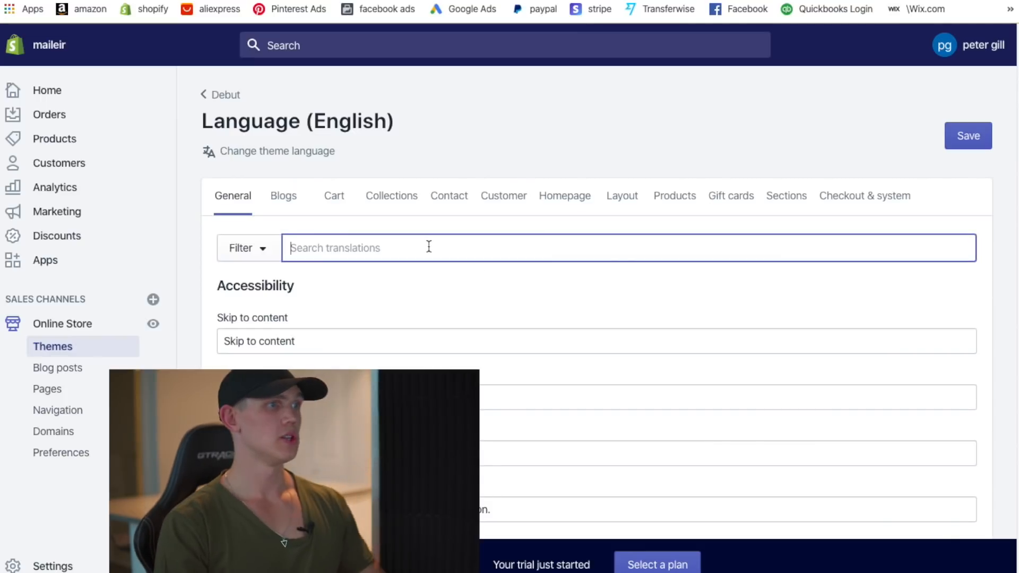
pyautogui.write('powered by')
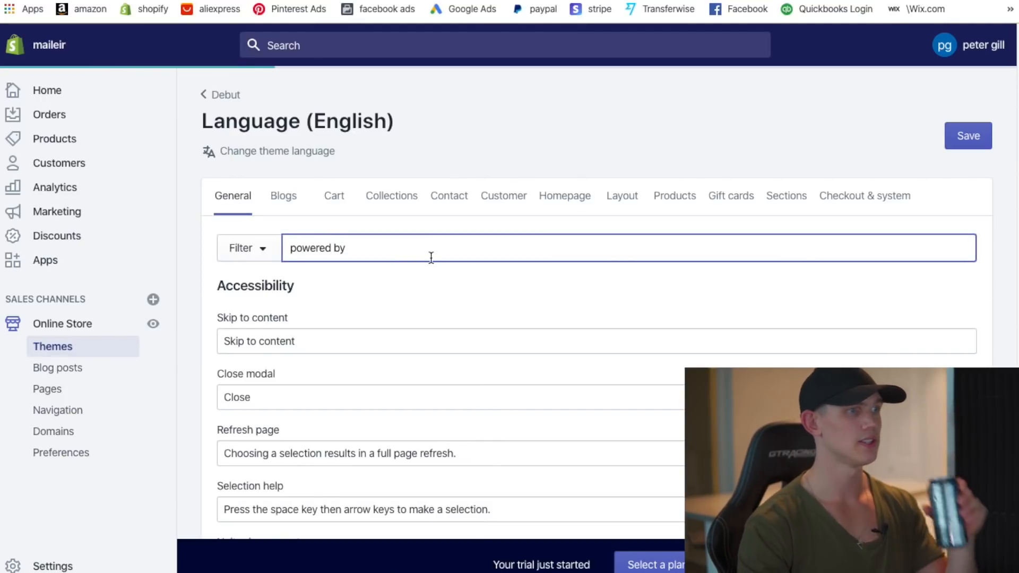
pyautogui.scroll(-1, 360, 356)
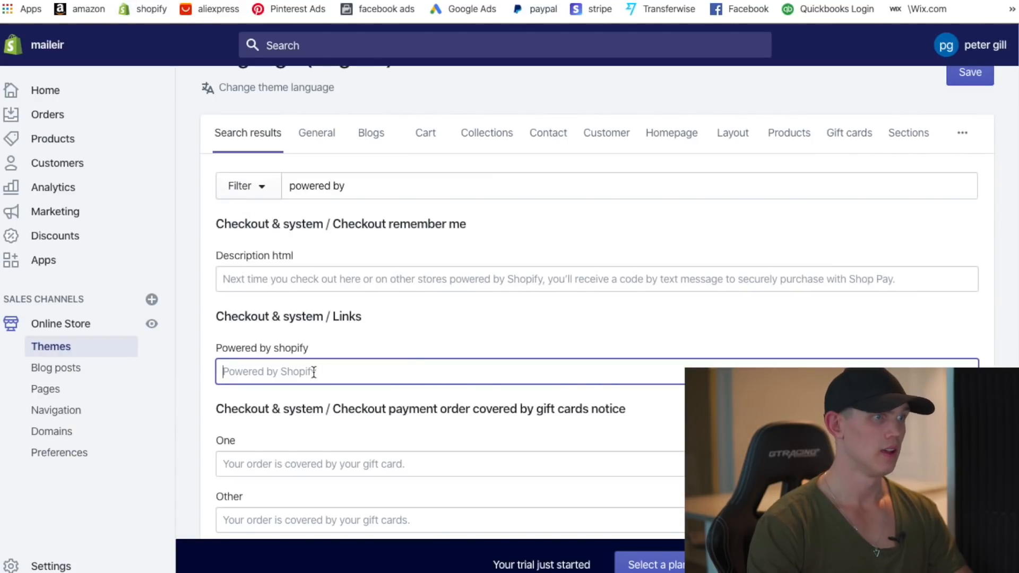
pyautogui.write('All Right')
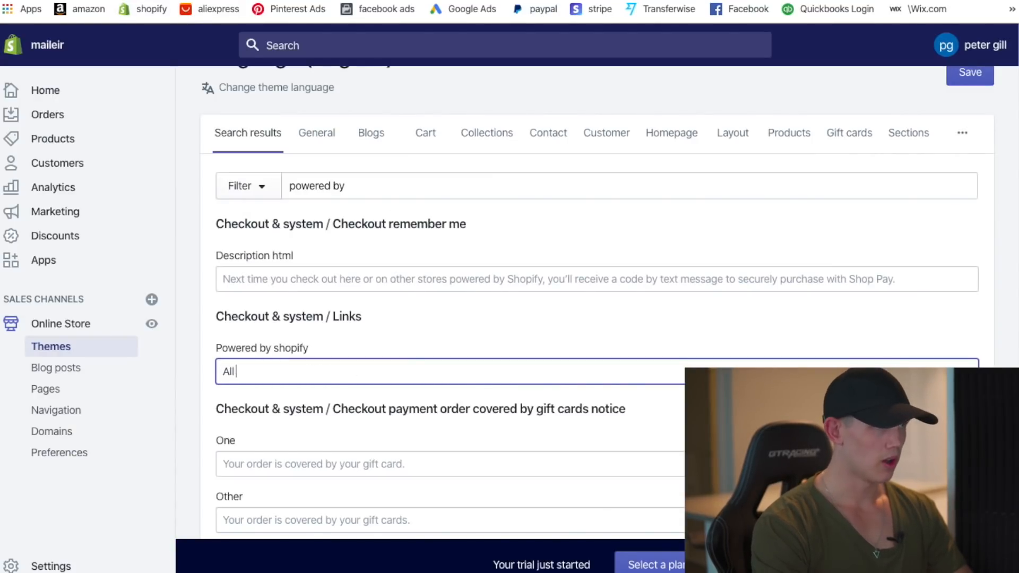
pyautogui.write('s Reserved')
# - Save the 'All Rights Reserved' footer wording, check it on the storefront, then go to Products
pyautogui.click(969, 75)
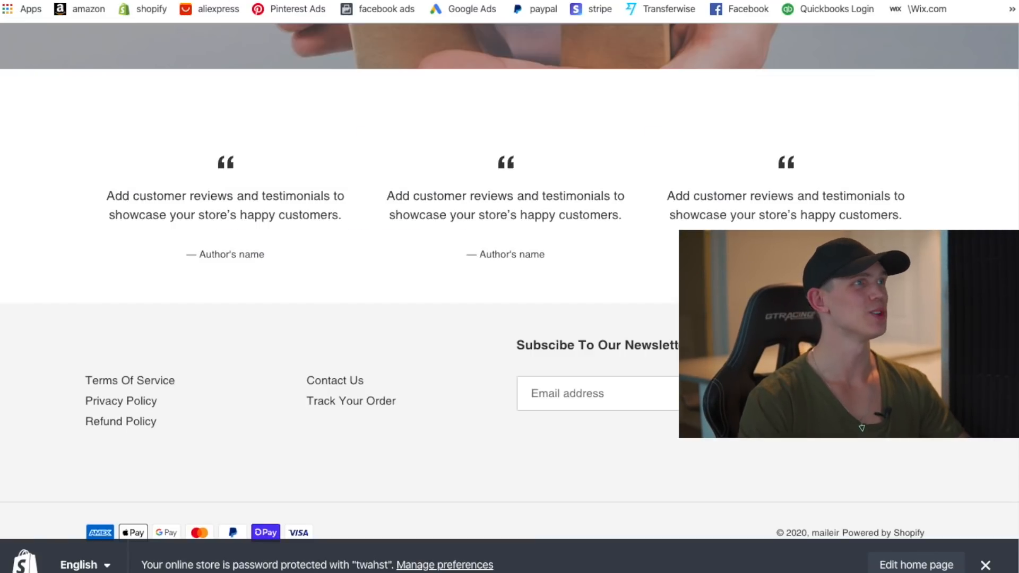
pyautogui.press('super+r')
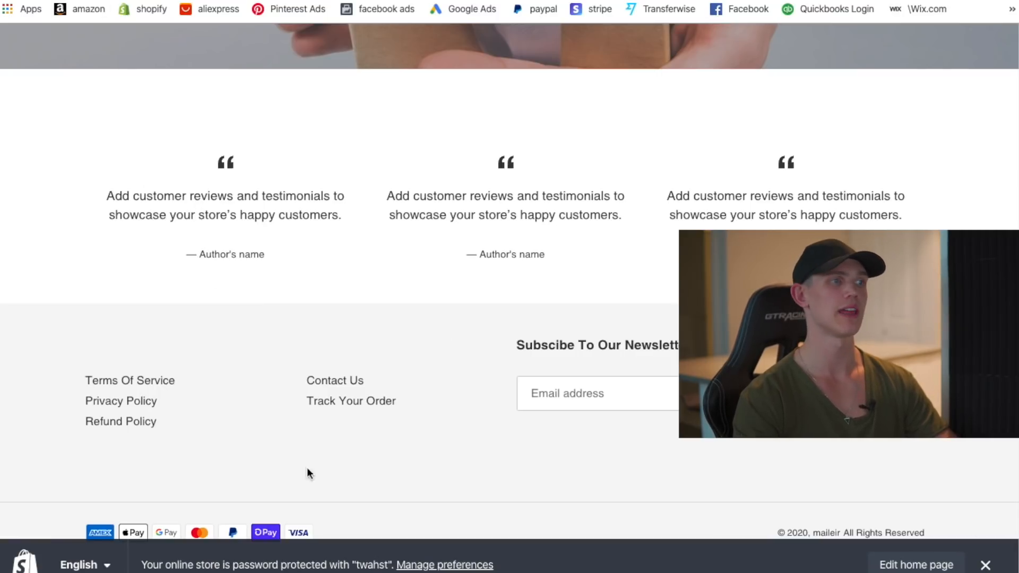
pyautogui.scroll(10, 96, 421)
pyautogui.scroll(10, 658, 408)
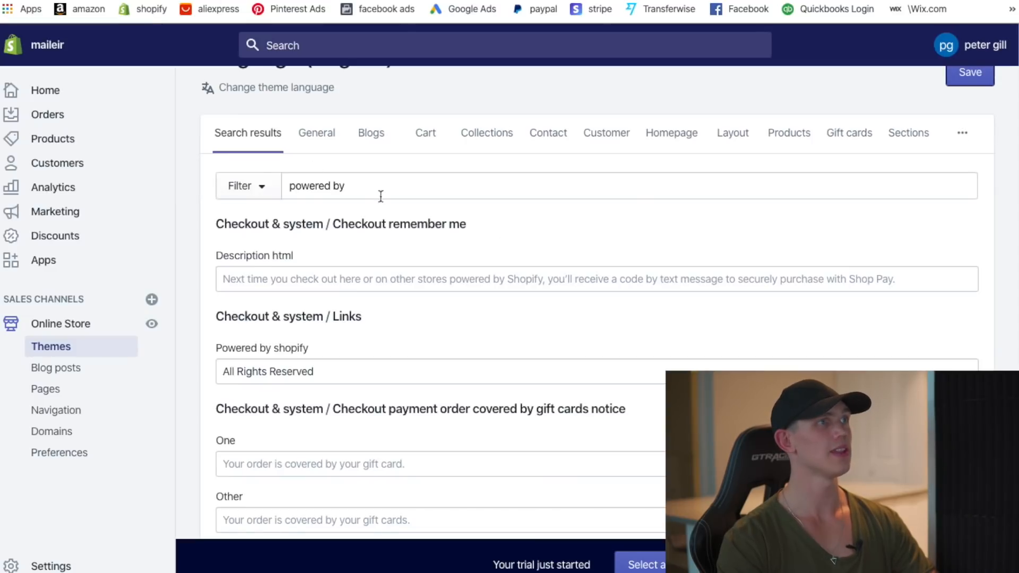
pyautogui.scroll(2, 332, 277)
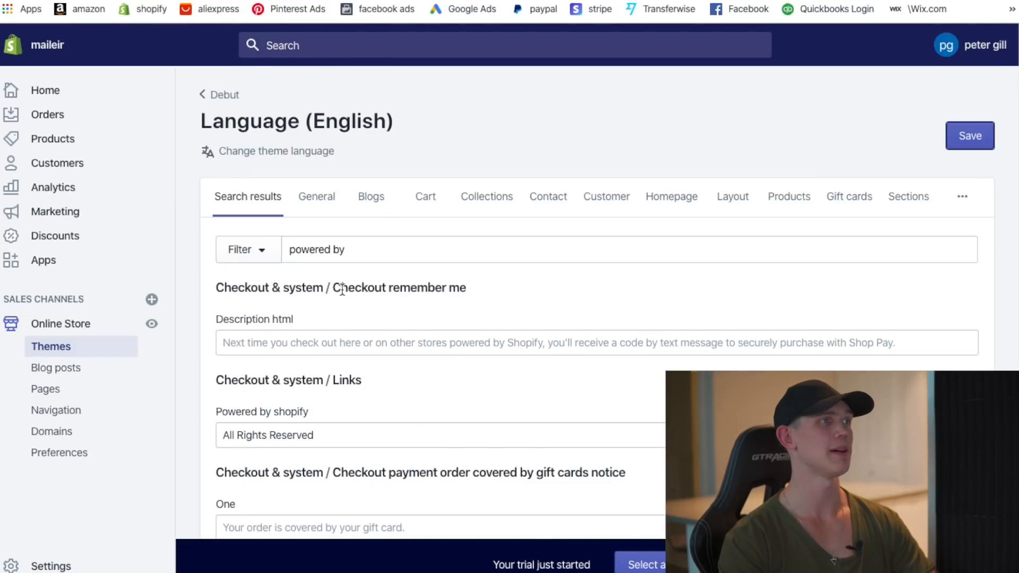
pyautogui.click(88, 153)
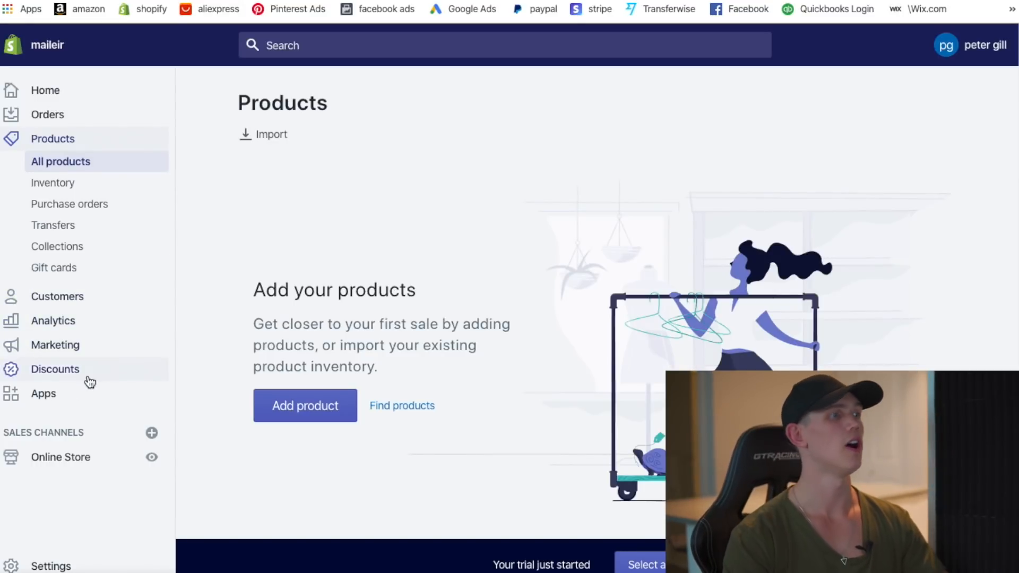
# - Open the DSers Import List with the cat tote bag, then play the Facebook makeup-case ad
pyautogui.click(88, 376)
pyautogui.click(68, 265)
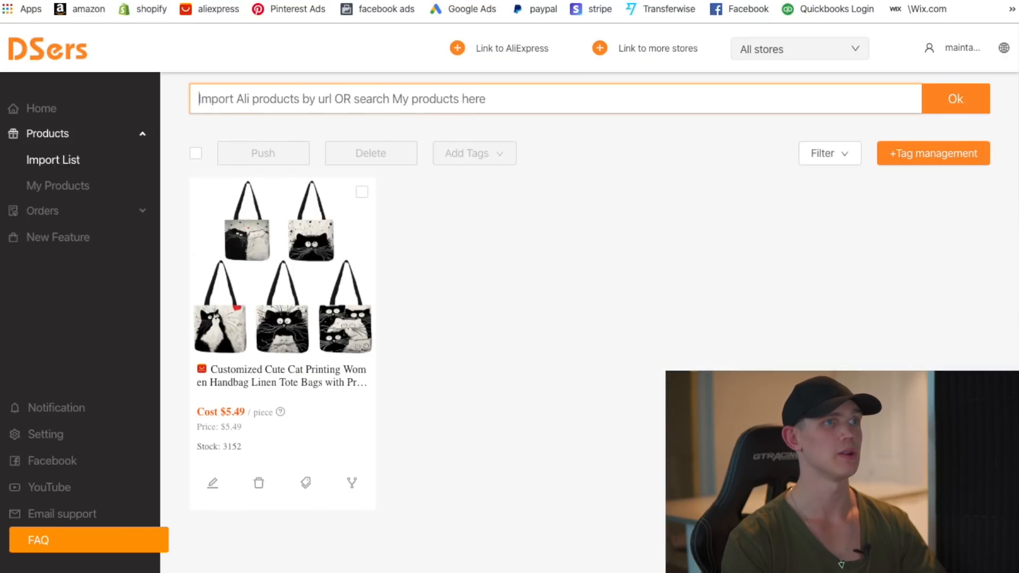
pyautogui.scroll(2, 458, 166)
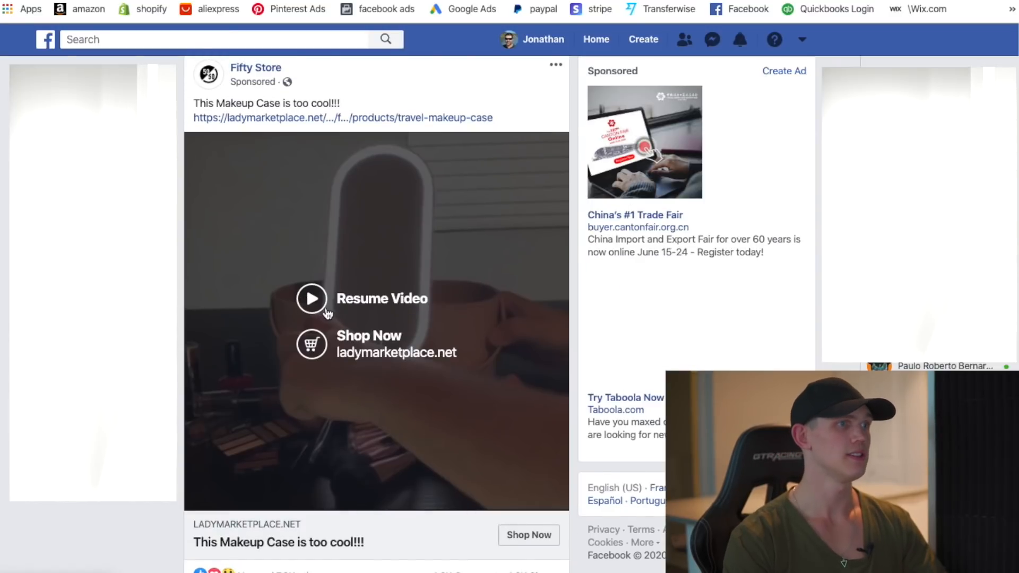
pyautogui.click(452, 356)
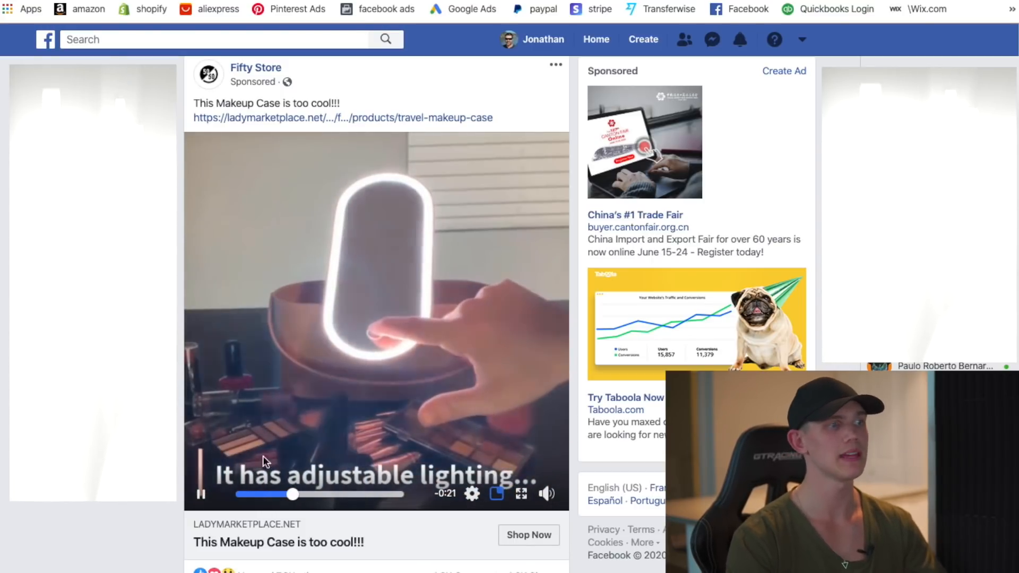
# - Search AliExpress for 'make up bag with light lid' and sort the results by Orders
pyautogui.click(200, 494)
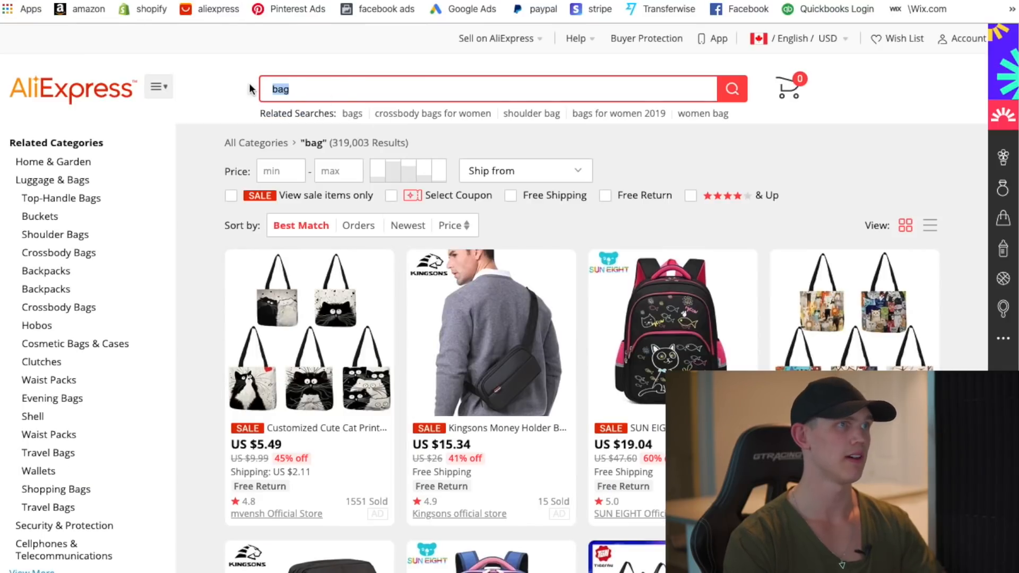
pyautogui.press('BackSpace')
pyautogui.write('make up bag with')
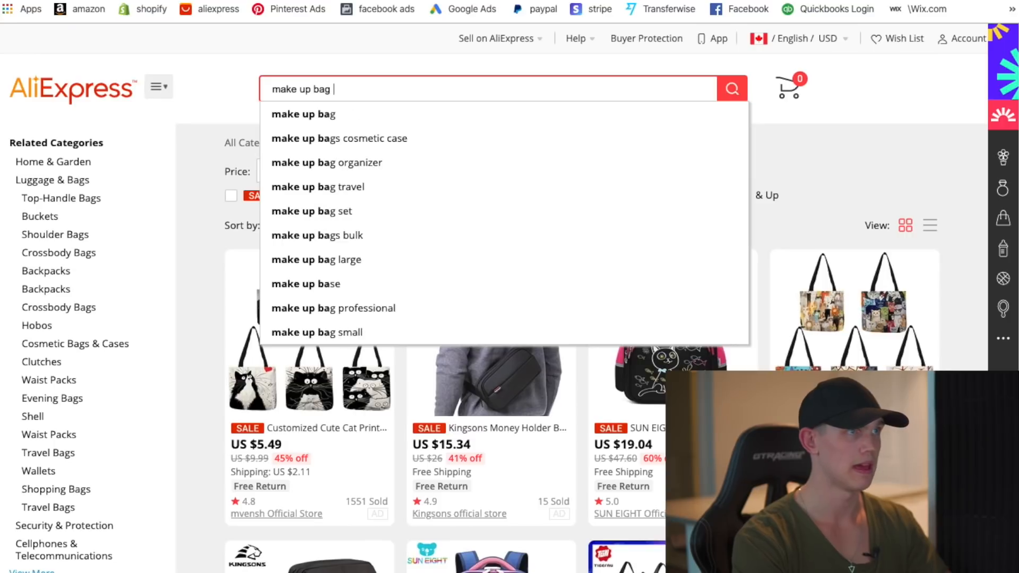
pyautogui.write(' light')
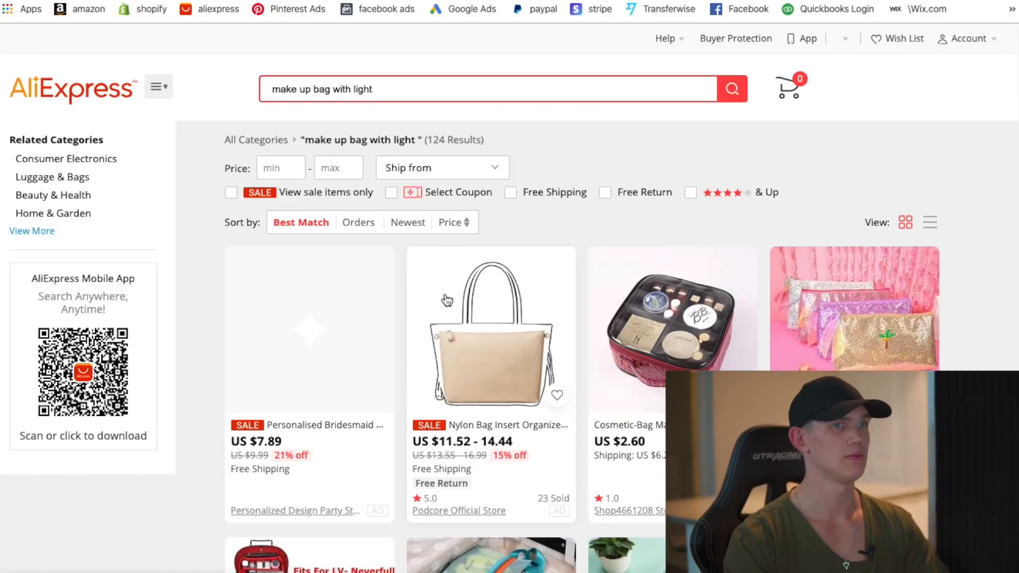
pyautogui.scroll(-2, 382, 231)
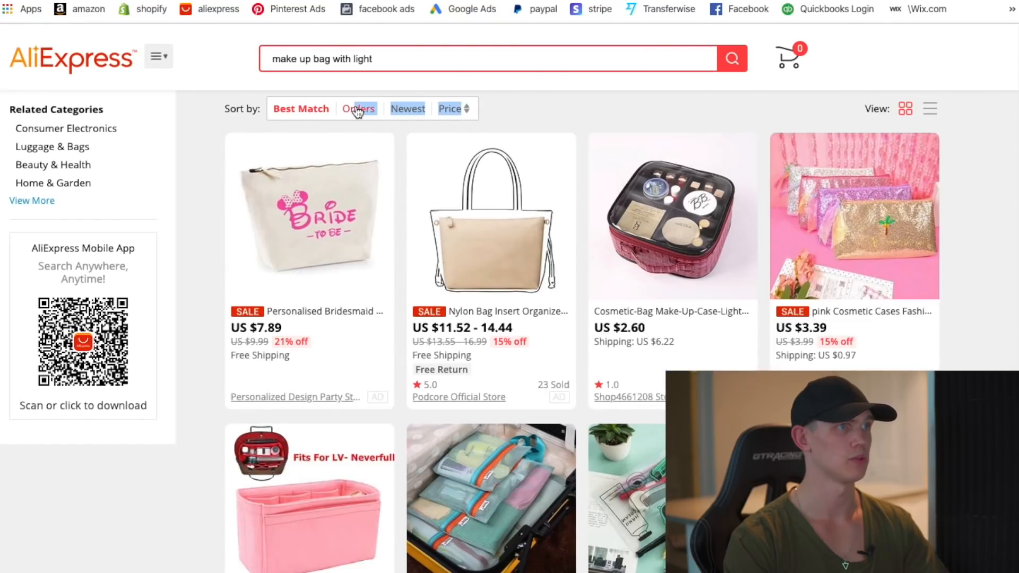
pyautogui.click(357, 109)
pyautogui.scroll(2, 388, 364)
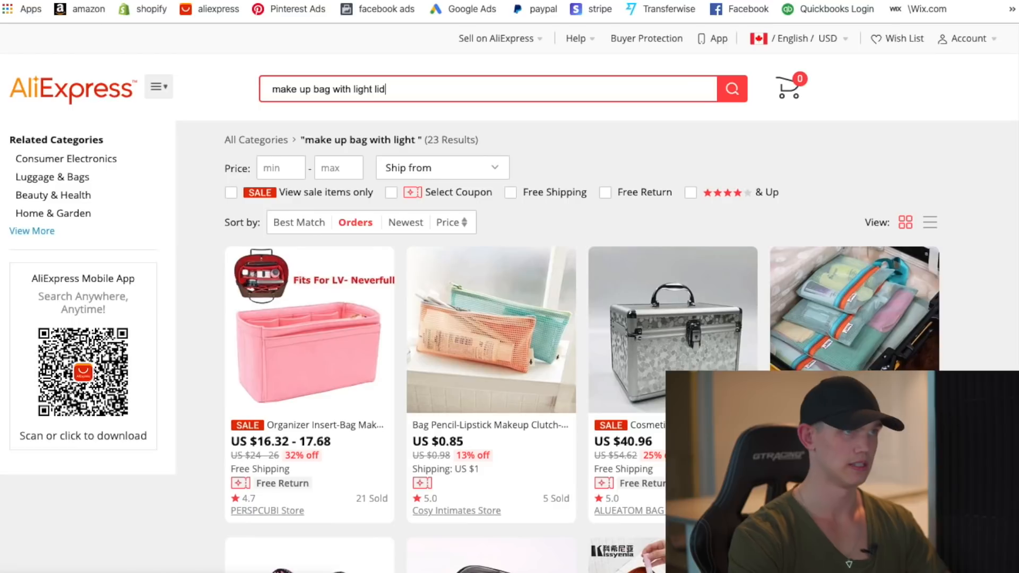
pyautogui.press('Return')
# - Search 'light lid bag' and sort its 131 results by Orders
pyautogui.hotkey('ctrl', 'a')
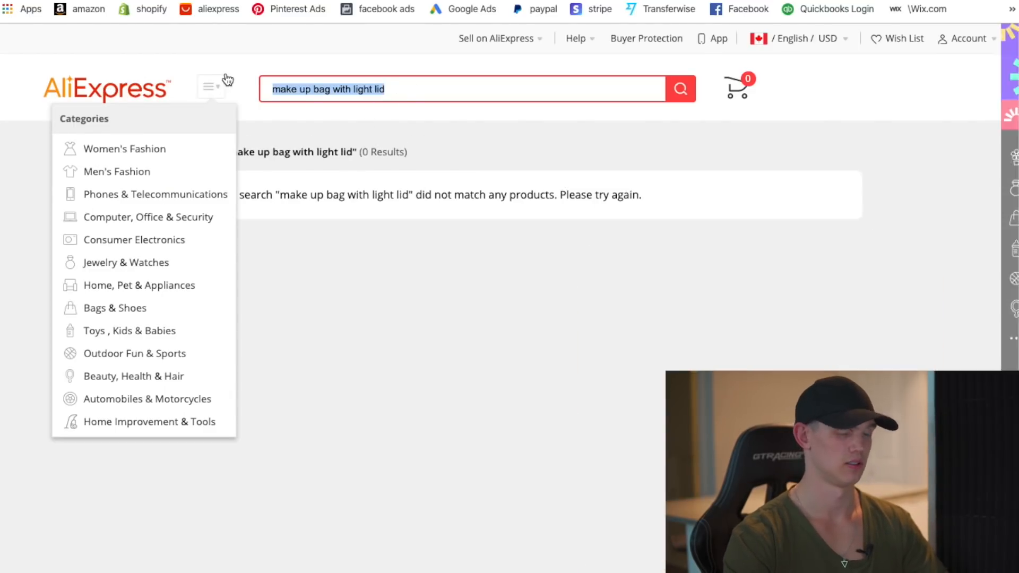
pyautogui.press('BackSpace')
pyautogui.write('light lid ma')
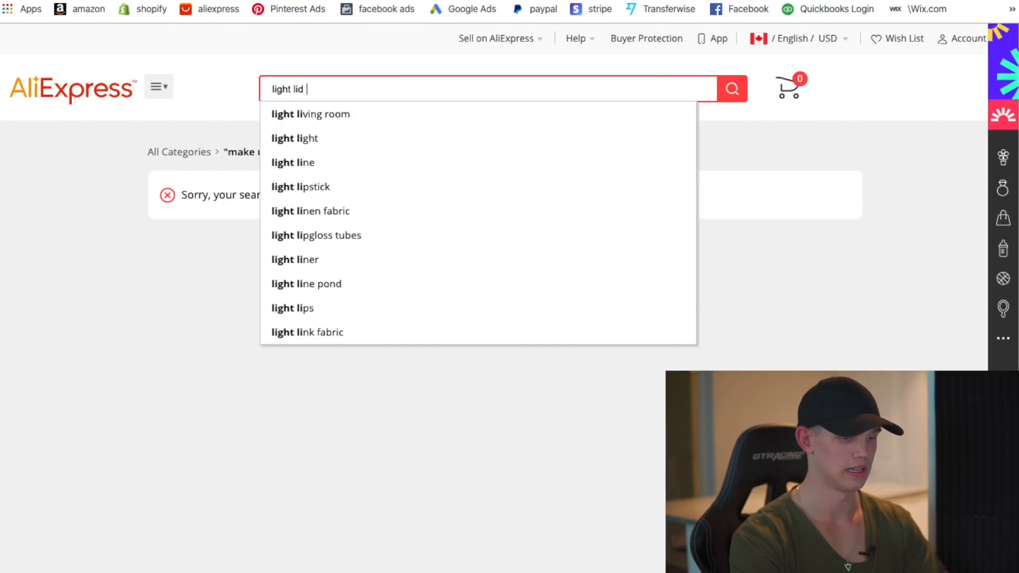
pyautogui.press('BackSpace')
pyautogui.press('BackSpace')
pyautogui.press('BackSpace')
pyautogui.write('bag')
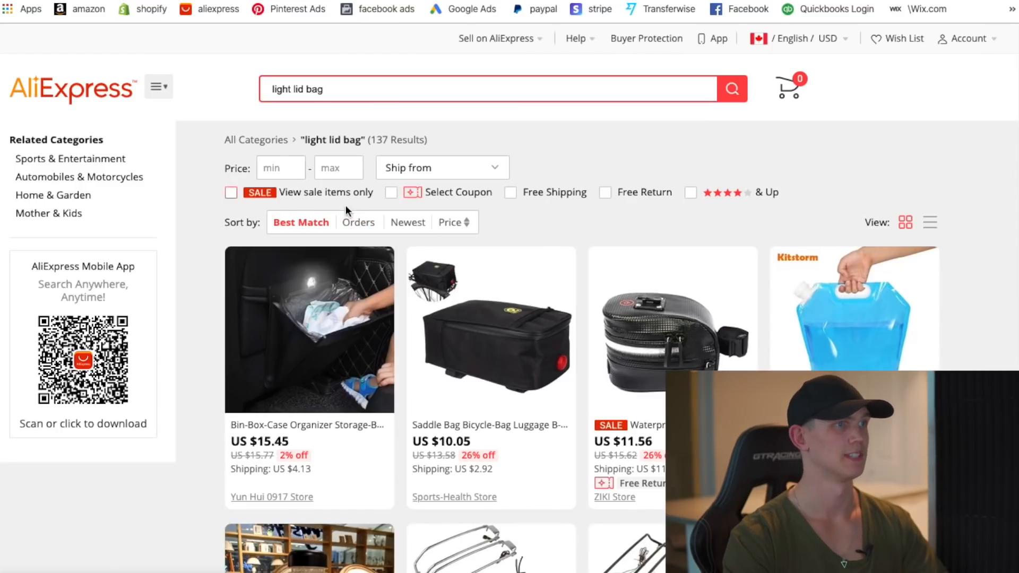
pyautogui.click(358, 223)
pyautogui.scroll(-1, 548, 317)
pyautogui.scroll(-9, 510, 312)
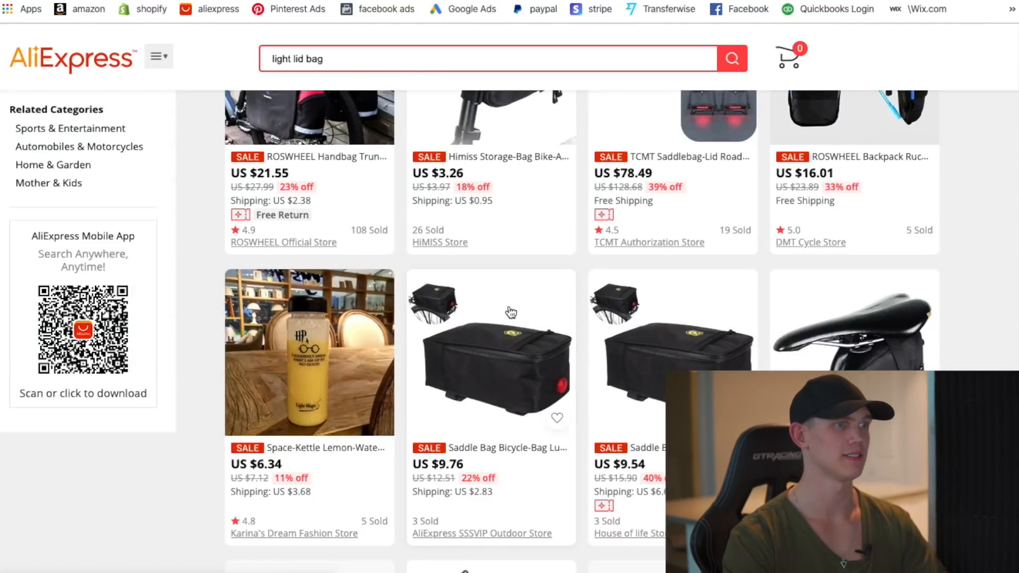
pyautogui.scroll(10, 405, 130)
# - Run a new search for 'make up bag'
pyautogui.moveTo(383, 89); pyautogui.dragTo(190, 63)
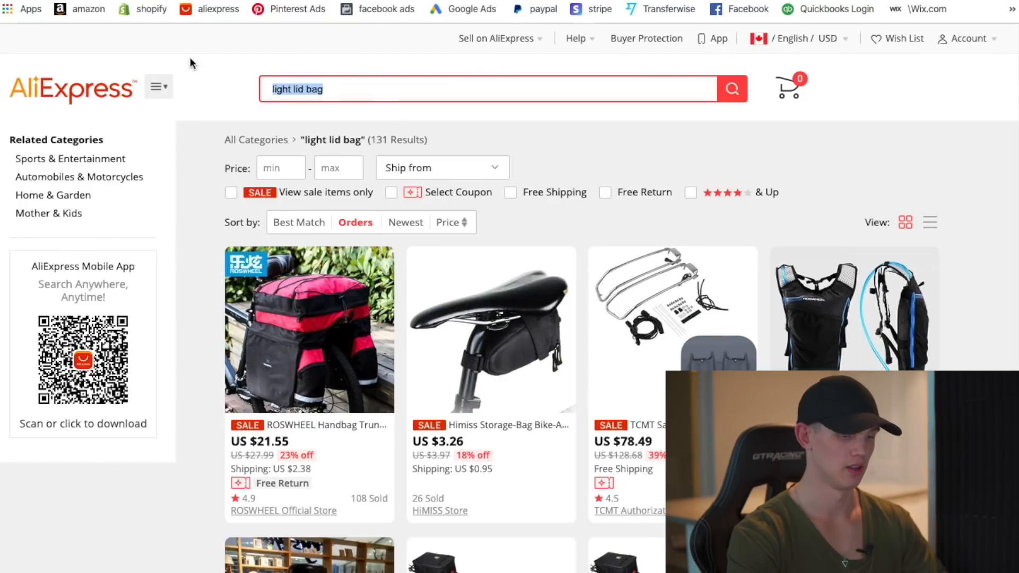
pyautogui.write('make up bag')
pyautogui.press('Return')
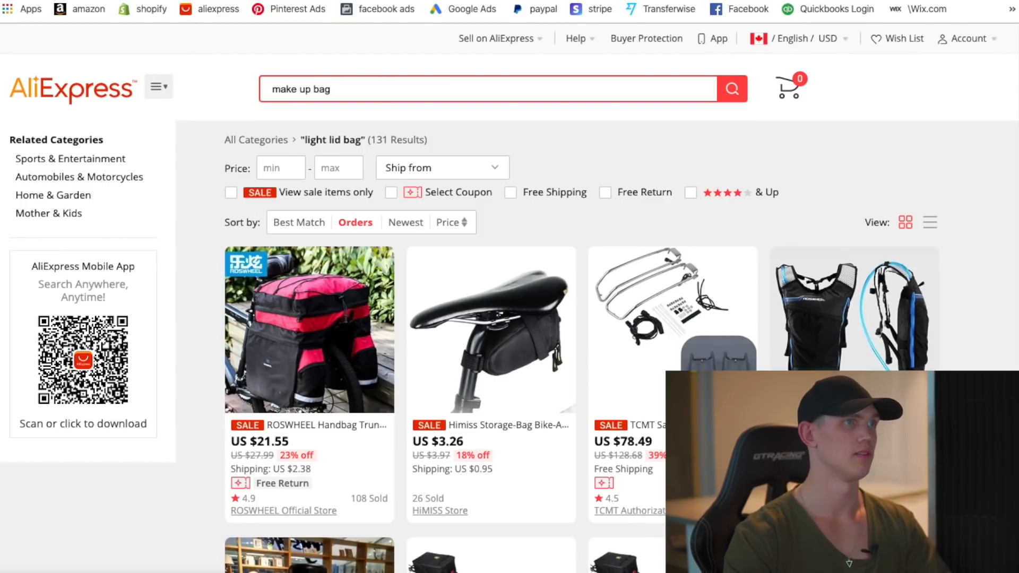
# - Sort the 'make up bag' results by Orders and browse the top-selling listings
pyautogui.click(342, 227)
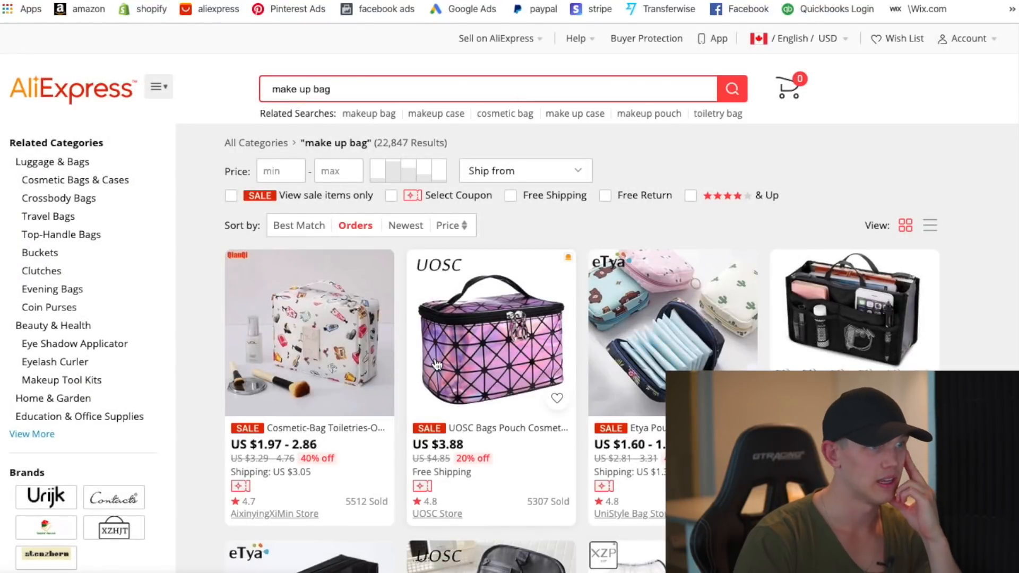
pyautogui.scroll(-5, 437, 364)
pyautogui.scroll(-10, 439, 367)
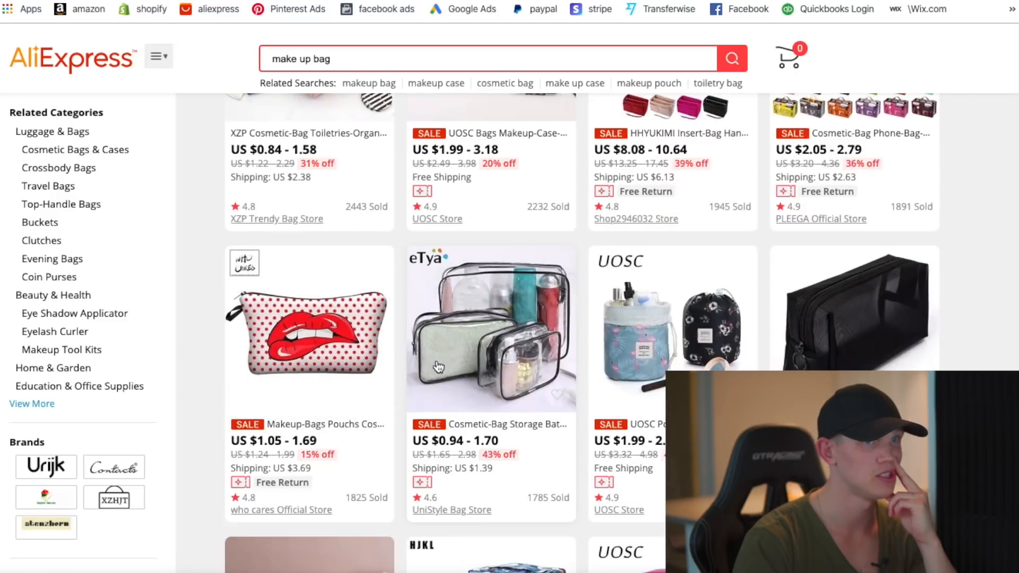
pyautogui.scroll(-5, 439, 368)
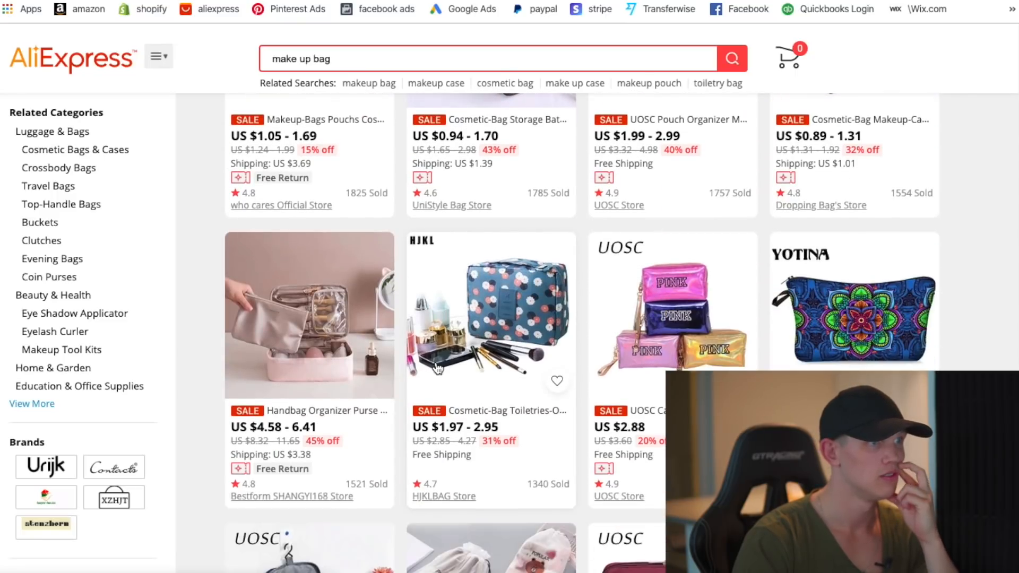
pyautogui.scroll(-5, 439, 367)
pyautogui.scroll(-13, 437, 366)
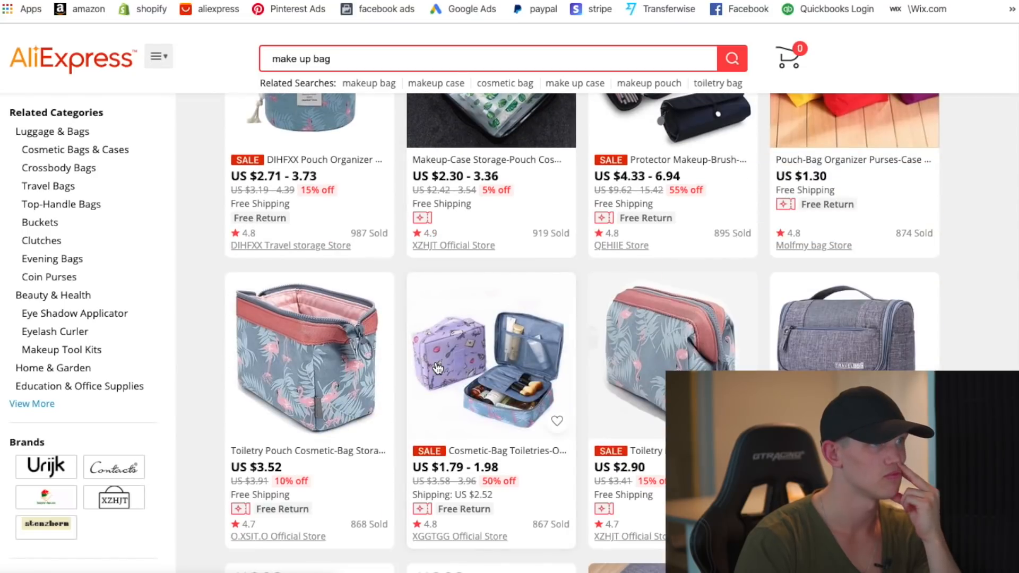
pyautogui.scroll(-6, 438, 367)
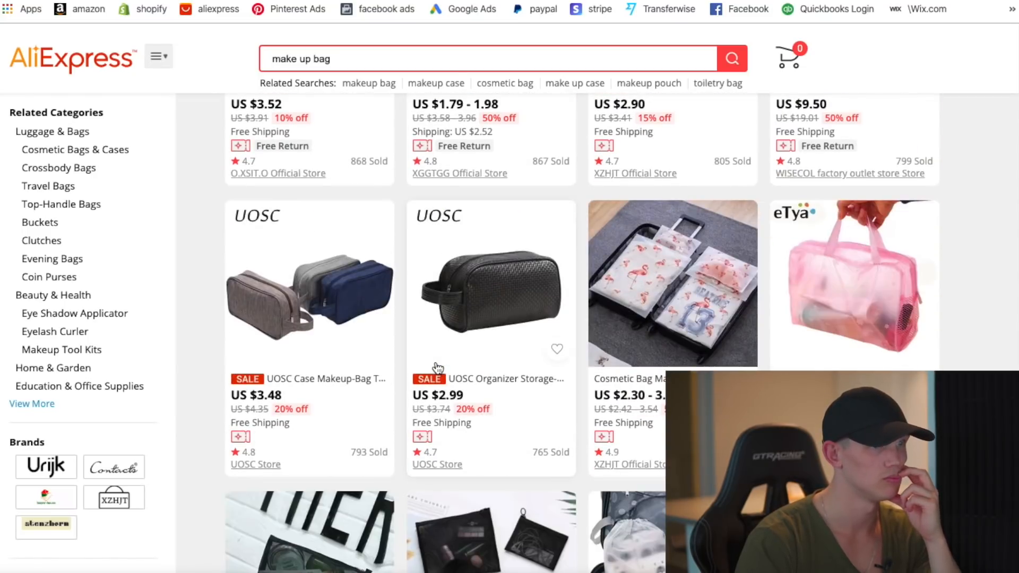
pyautogui.scroll(-9, 439, 367)
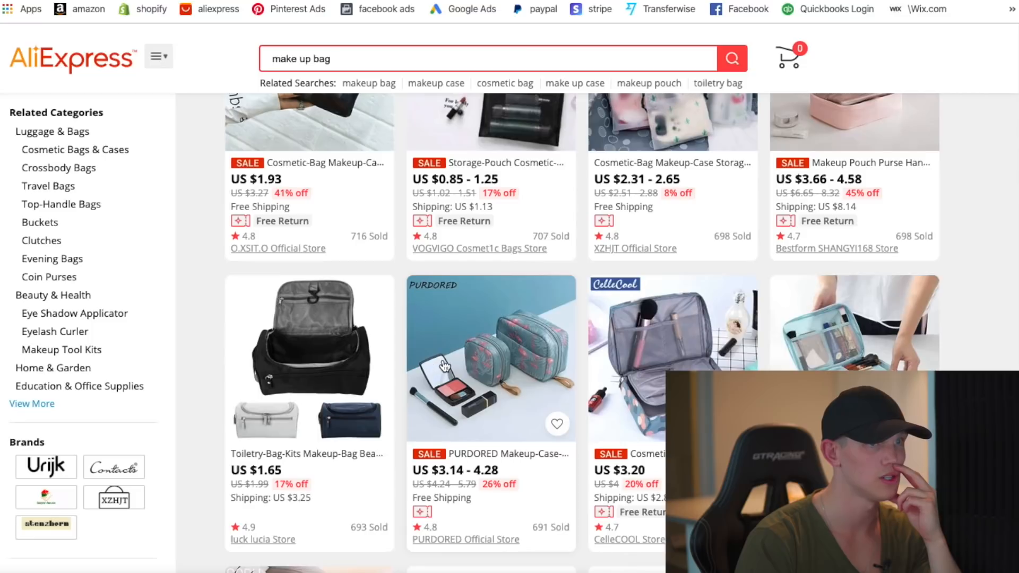
pyautogui.scroll(5, 444, 367)
pyautogui.scroll(-8, 616, 367)
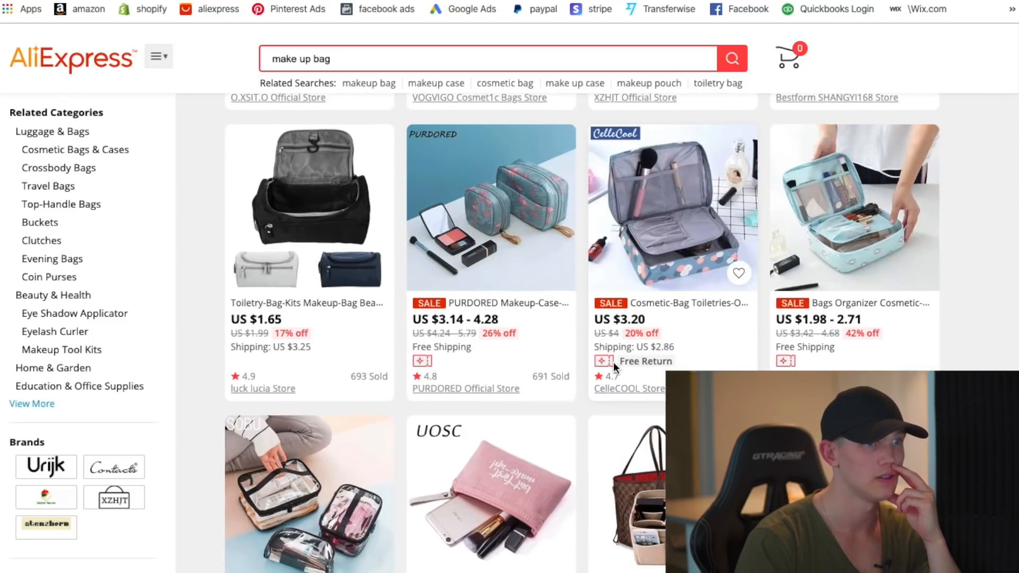
pyautogui.scroll(-6, 615, 367)
pyautogui.scroll(1, 615, 367)
pyautogui.scroll(-4, 615, 367)
pyautogui.scroll(3, 615, 367)
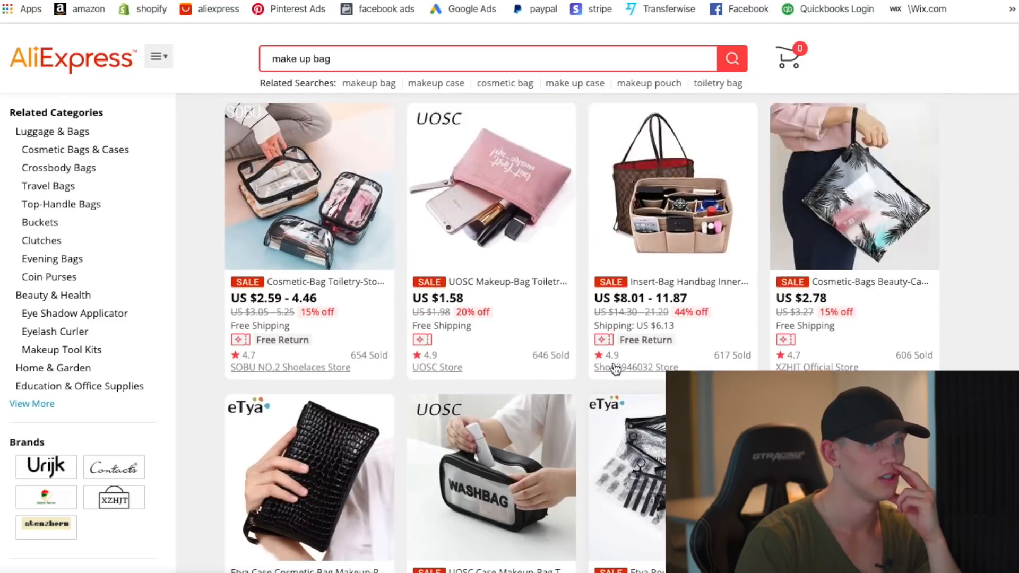
pyautogui.scroll(10, 616, 368)
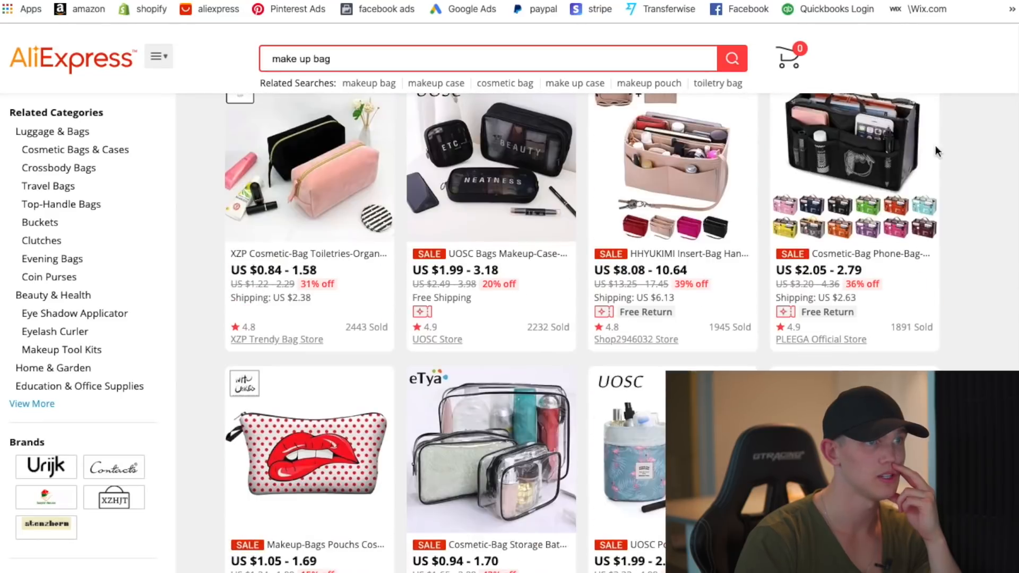
pyautogui.scroll(10, 690, 319)
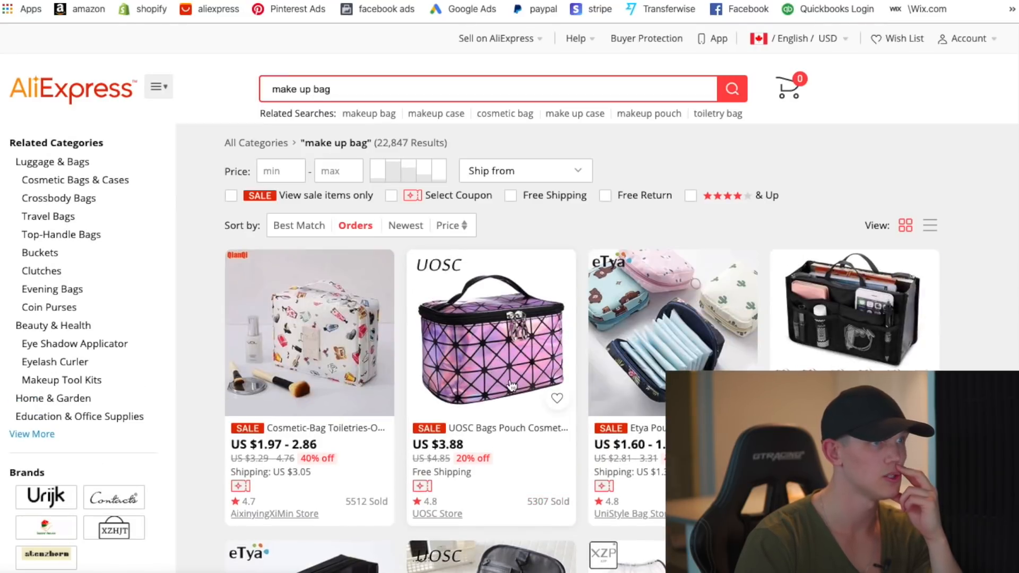
# - Check the top-selling cosmetic bag's page, return to results, and select the search text
pyautogui.click(320, 336)
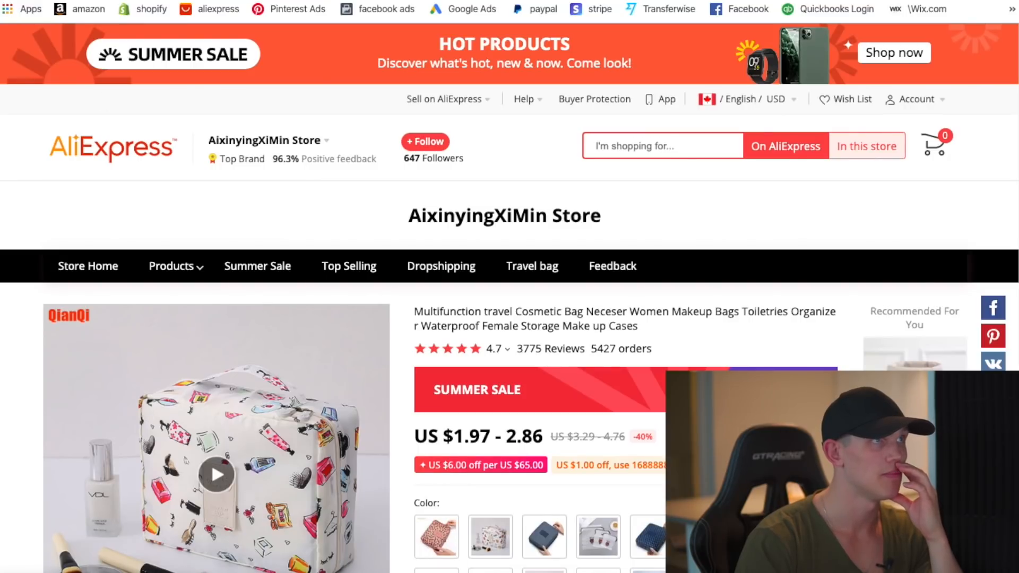
pyautogui.press('super+w')
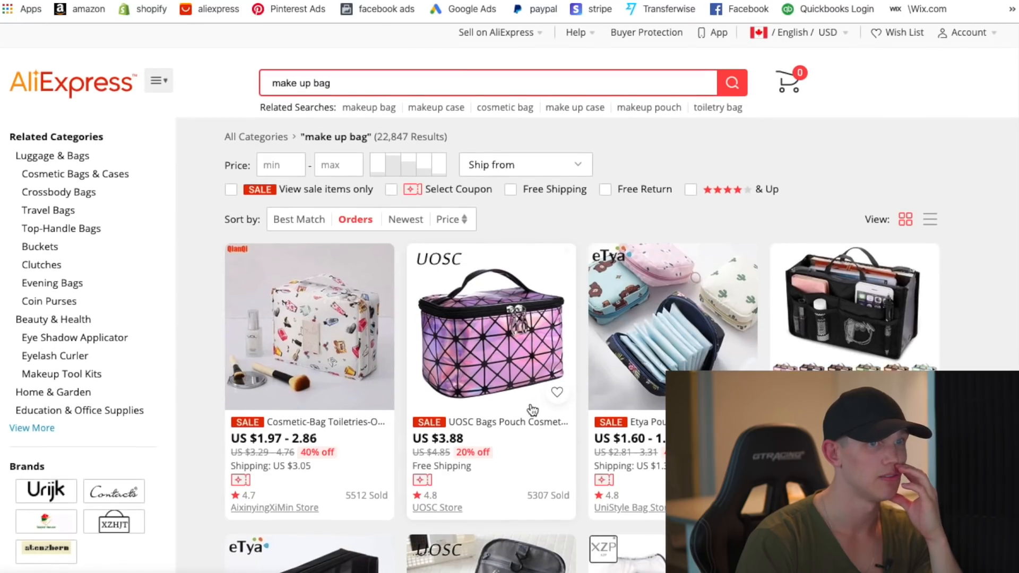
pyautogui.moveTo(369, 87); pyautogui.dragTo(255, 81)
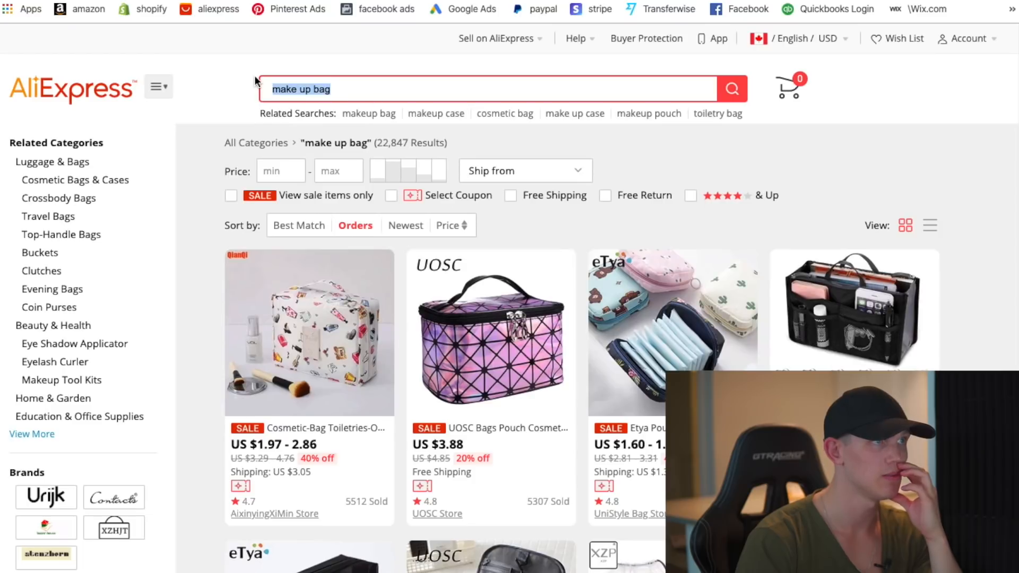
# - Search AliExpress for 'dog seatbelt' and sort the results by Orders
pyautogui.press('BackSpace')
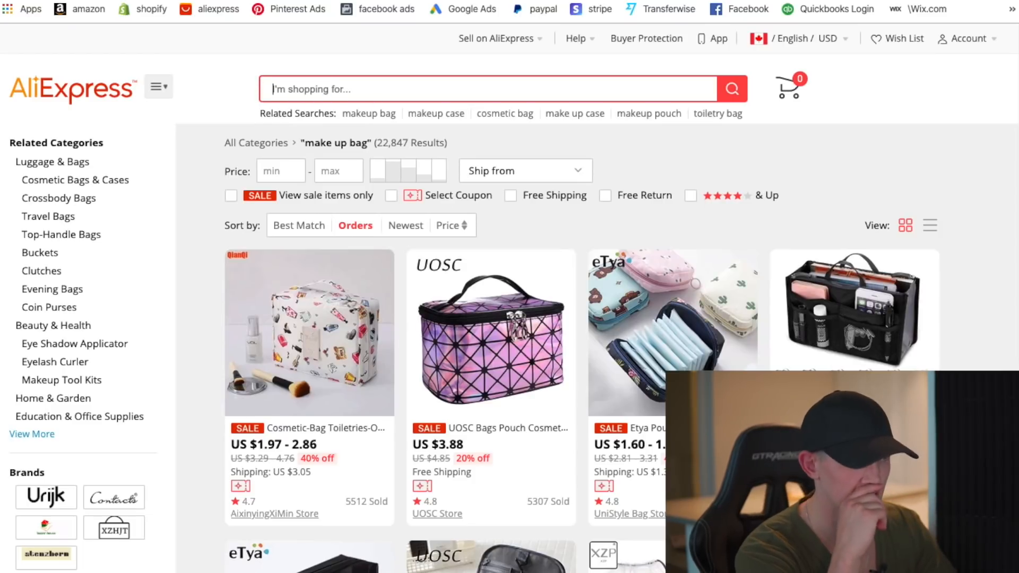
pyautogui.write('dog seatbelt')
pyautogui.press('Return')
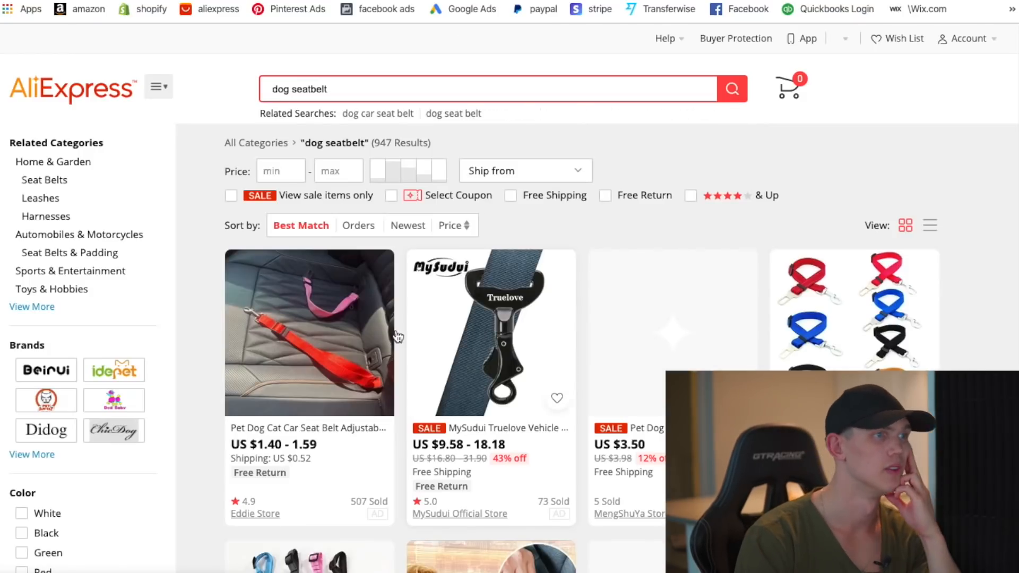
pyautogui.click(357, 225)
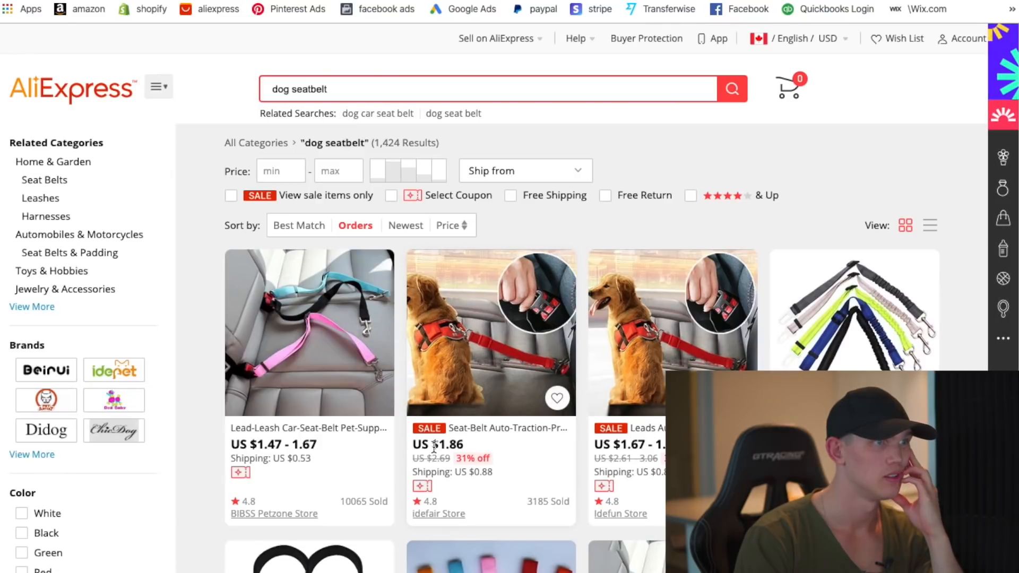
# - Open the best-selling pet seat belt listing and copy its page URL
pyautogui.click(344, 330)
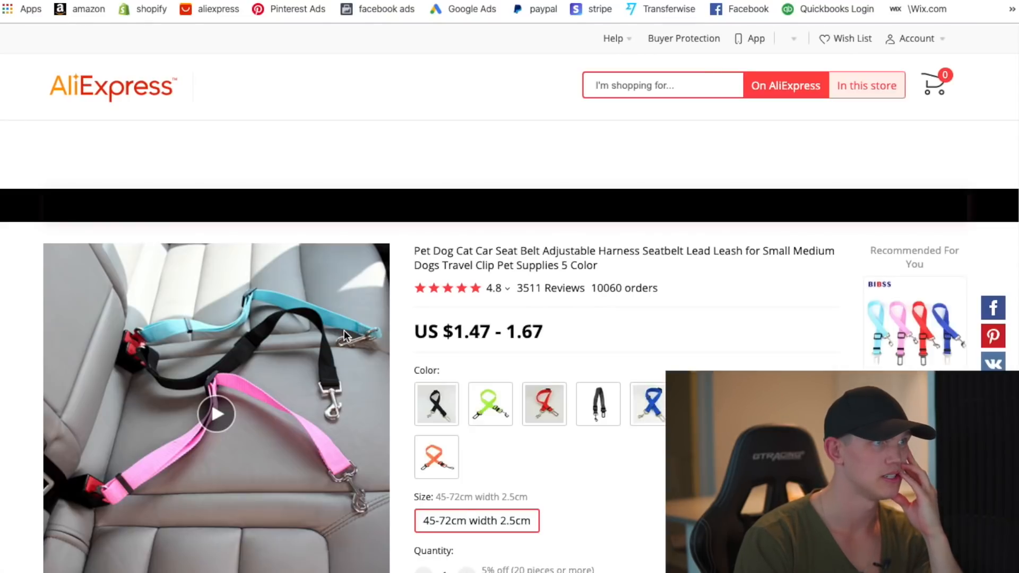
pyautogui.scroll(-4, 351, 396)
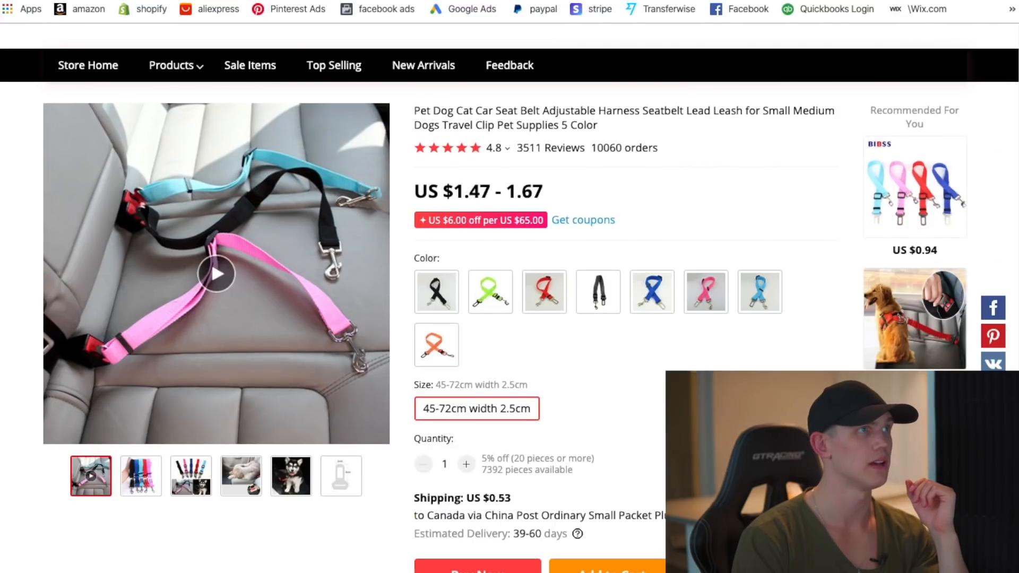
pyautogui.rightClick(208, 2)
pyautogui.click(280, 68)
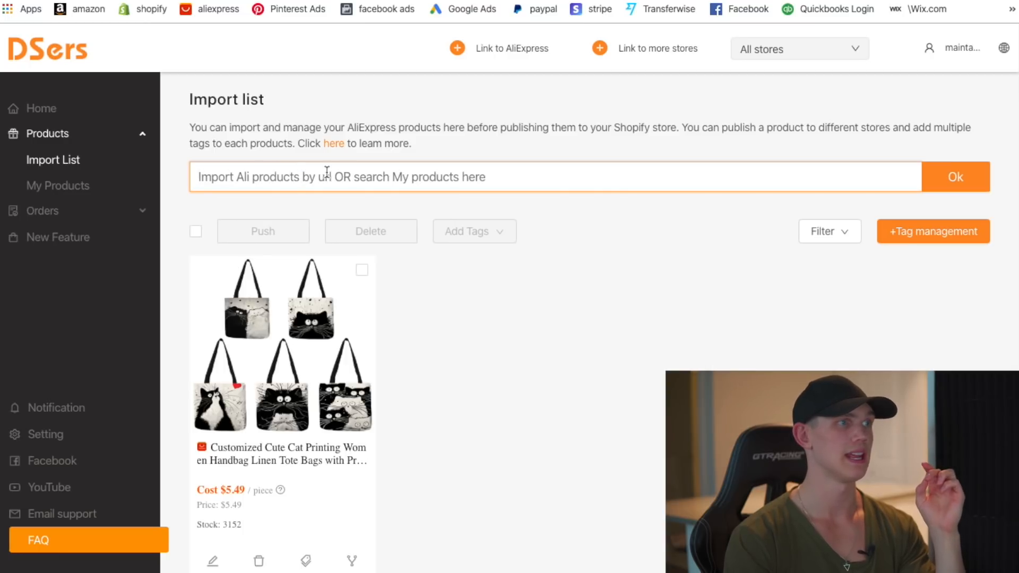
# - Paste the seat belt's AliExpress URL into the DSers import field and import it
pyautogui.rightClick(292, 174)
pyautogui.click(376, 268)
pyautogui.click(956, 176)
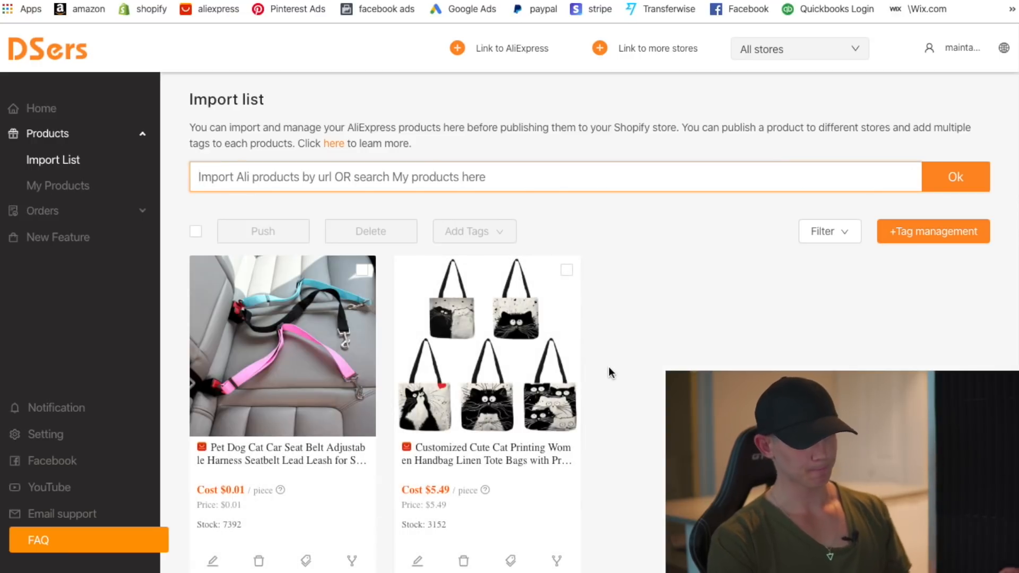
pyautogui.scroll(-1, 329, 414)
pyautogui.scroll(-1, 264, 529)
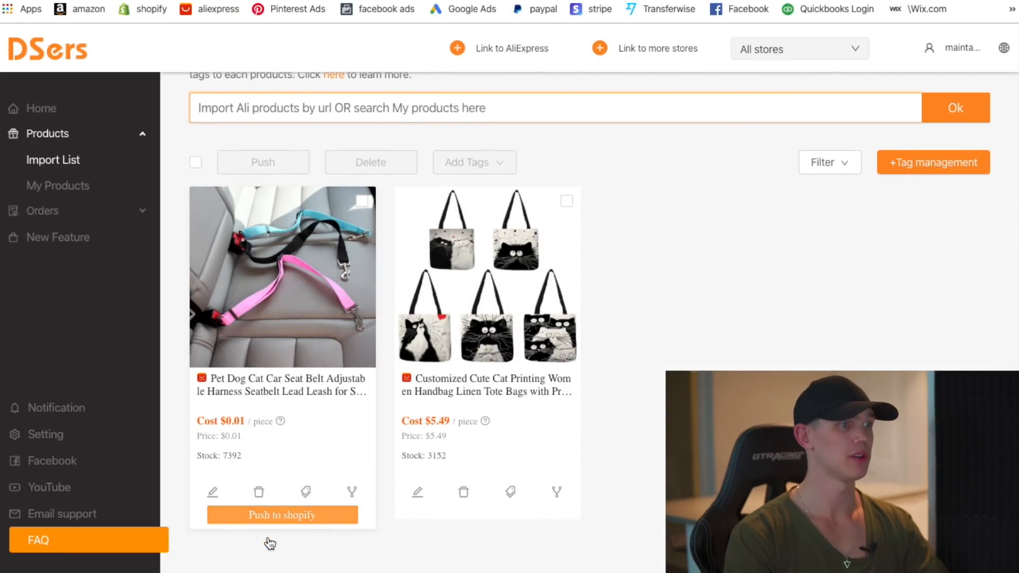
# - Push the seat belt product to the Shopify store without the pricing rule
pyautogui.click(269, 515)
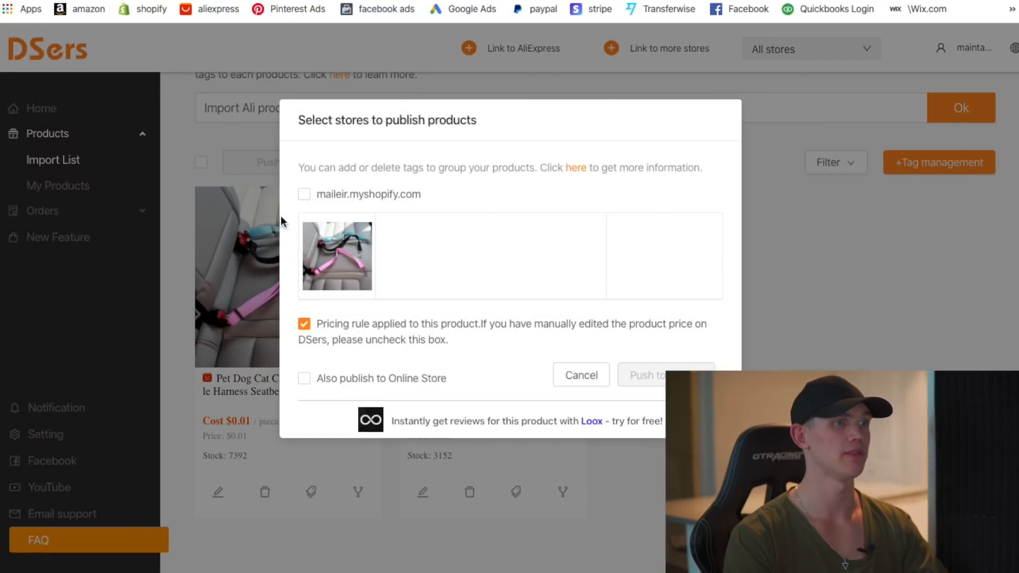
pyautogui.click(306, 326)
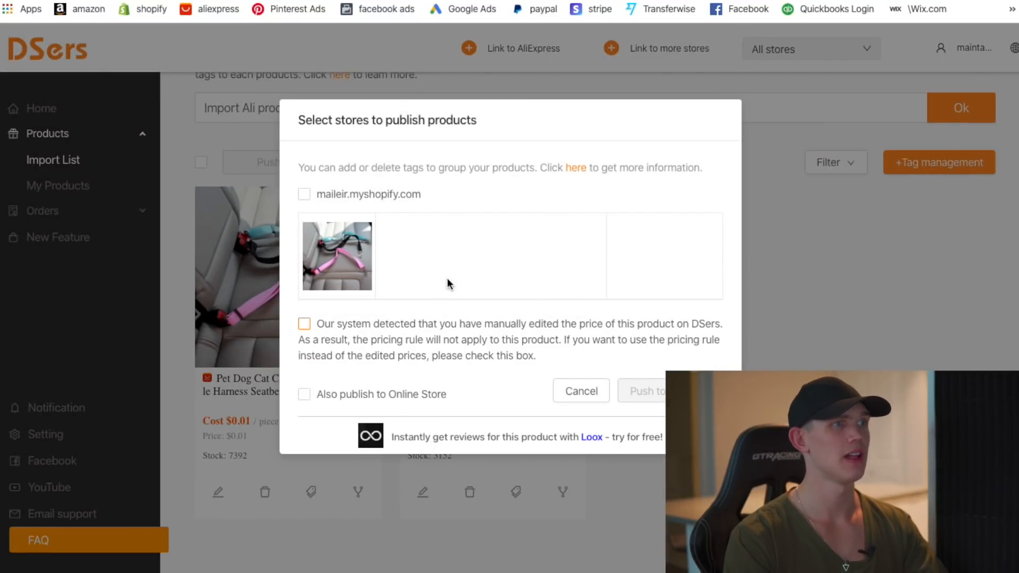
pyautogui.click(305, 194)
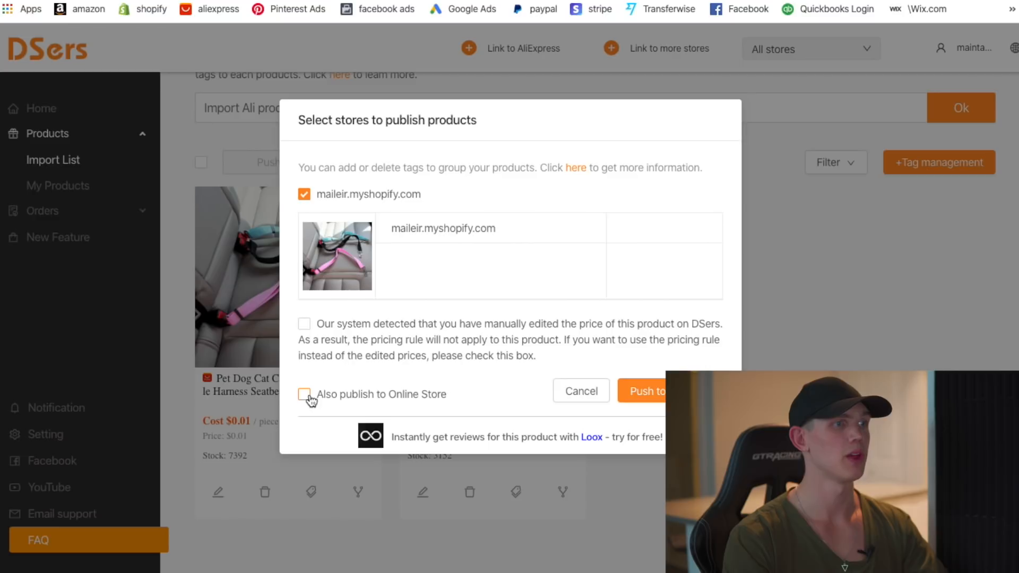
pyautogui.click(643, 391)
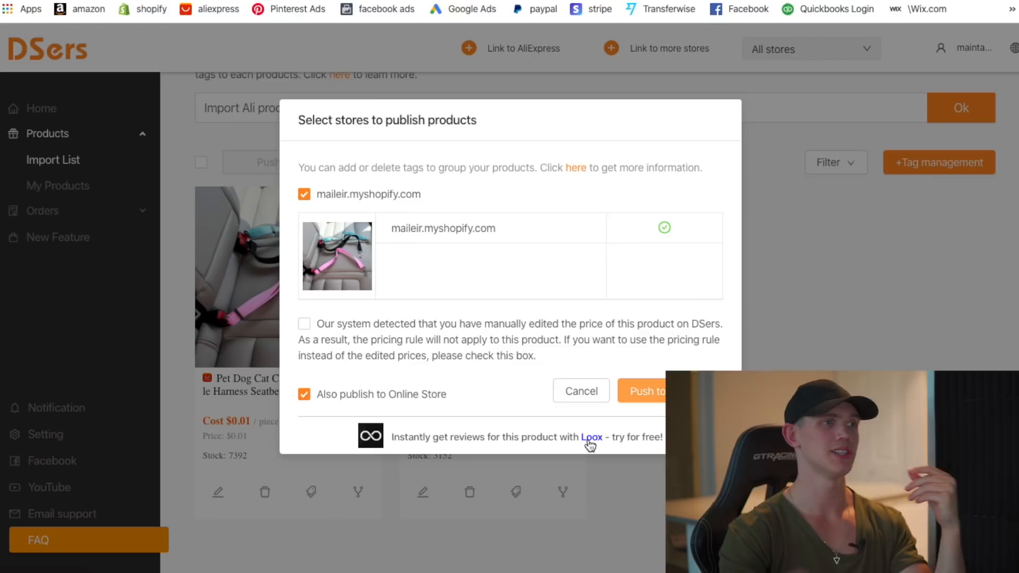
pyautogui.click(600, 392)
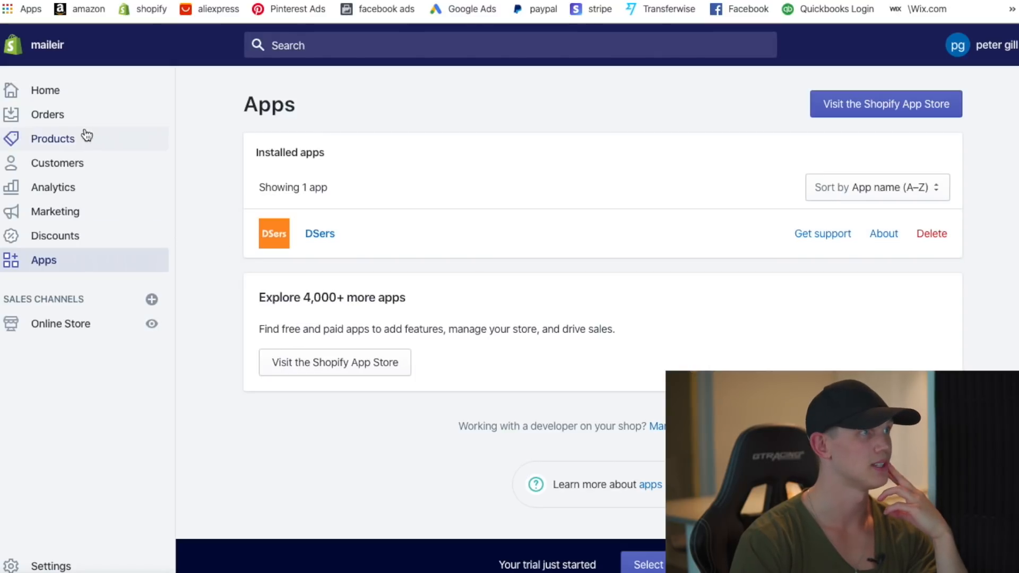
# - Go to Products and open the Pet Dog Cat Car Seat Belt for editing
pyautogui.click(67, 142)
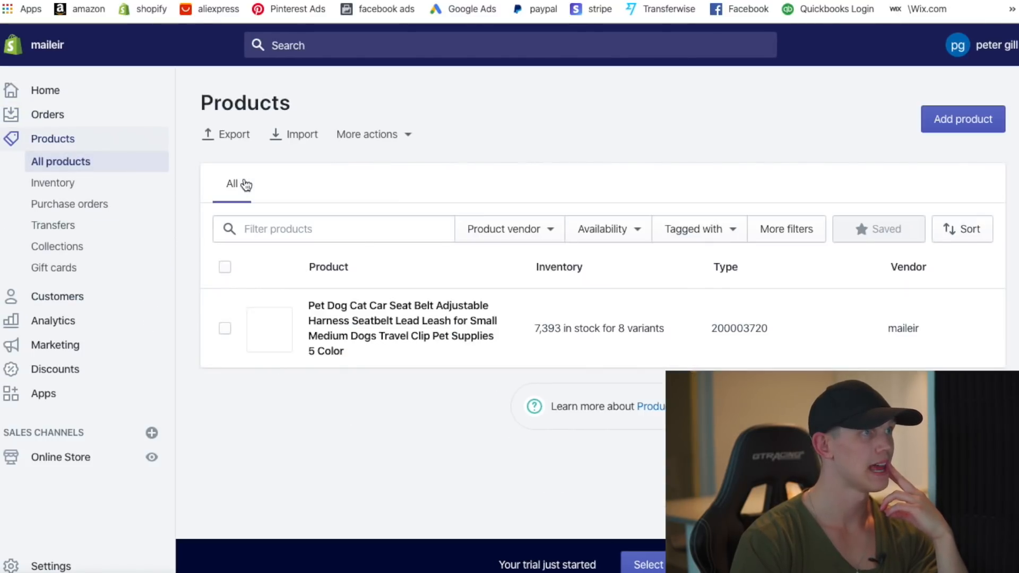
pyautogui.click(395, 325)
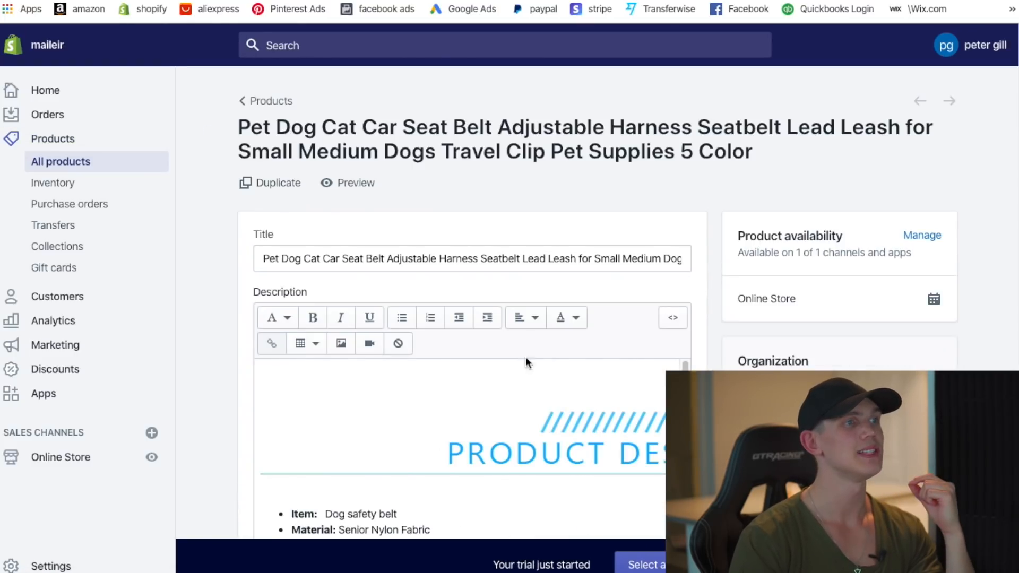
# - Replace the long imported product title with 'Dog Car Seat Belt'
pyautogui.click(268, 259)
pyautogui.press('End')
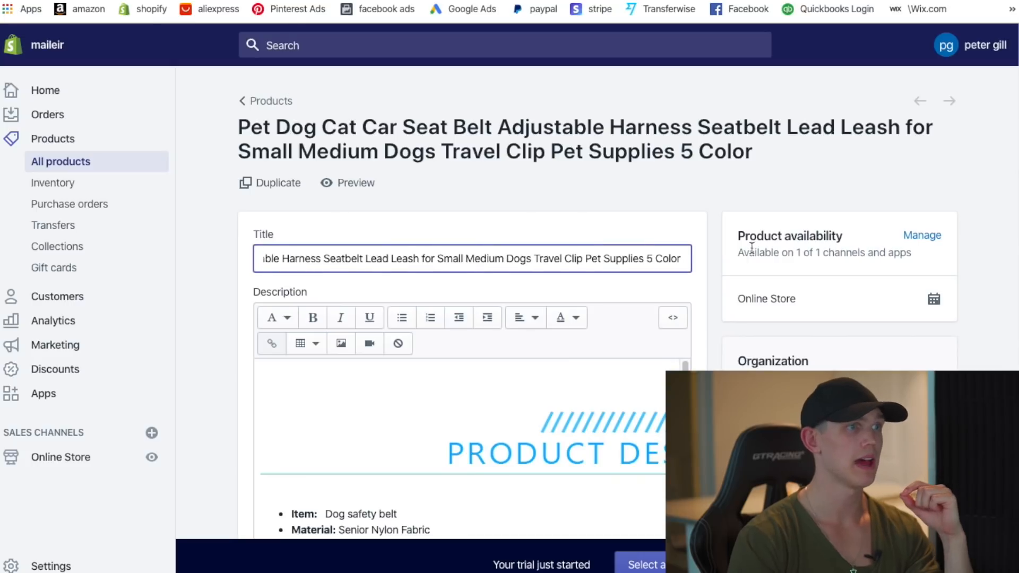
pyautogui.moveTo(687, 261); pyautogui.dragTo(284, 249)
pyautogui.press('BackSpace')
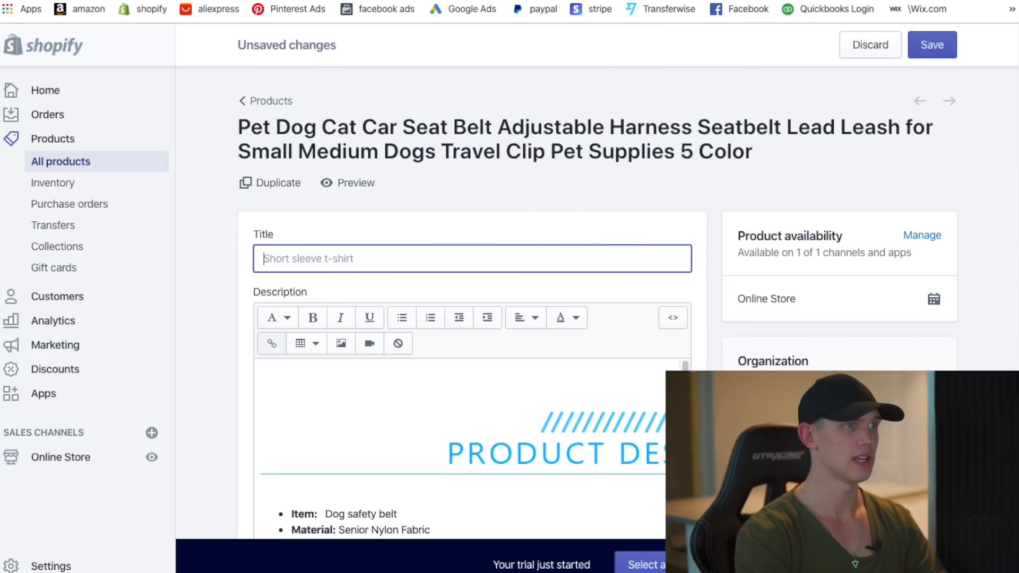
pyautogui.write('Dog Car Seat Bel')
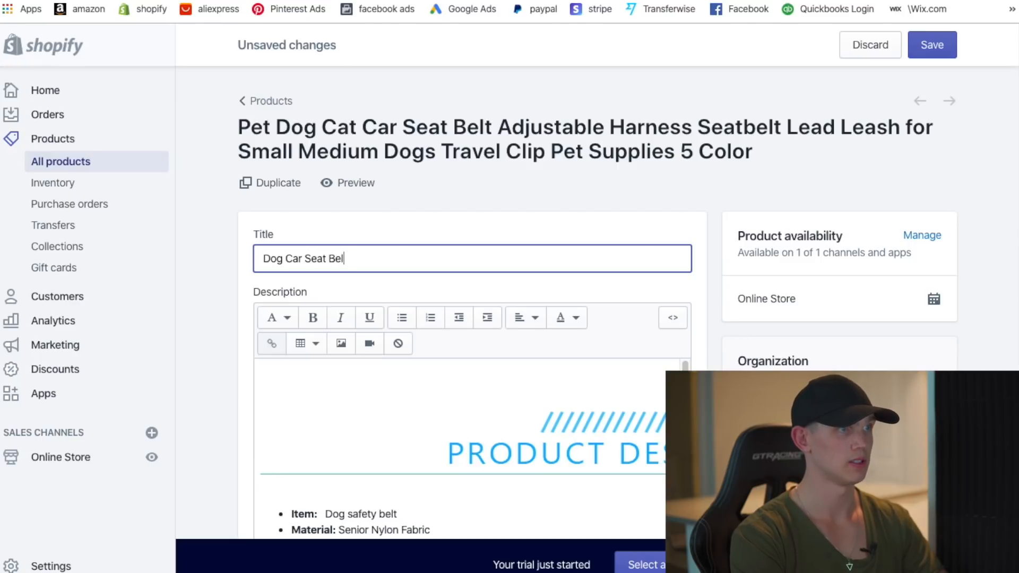
pyautogui.scroll(-1, 587, 234)
pyautogui.click(719, 307)
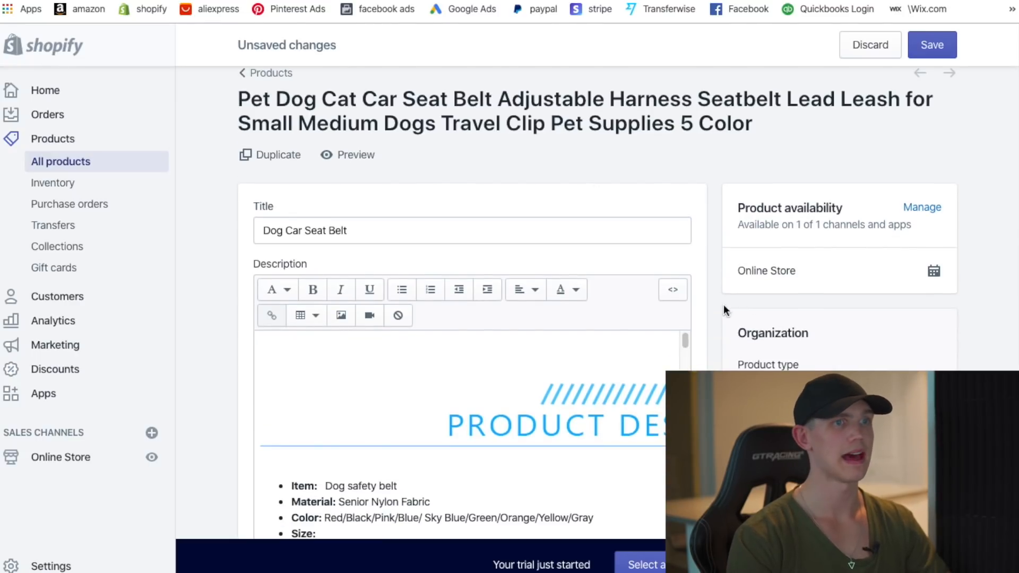
pyautogui.scroll(-2, 719, 307)
pyautogui.scroll(-3, 699, 321)
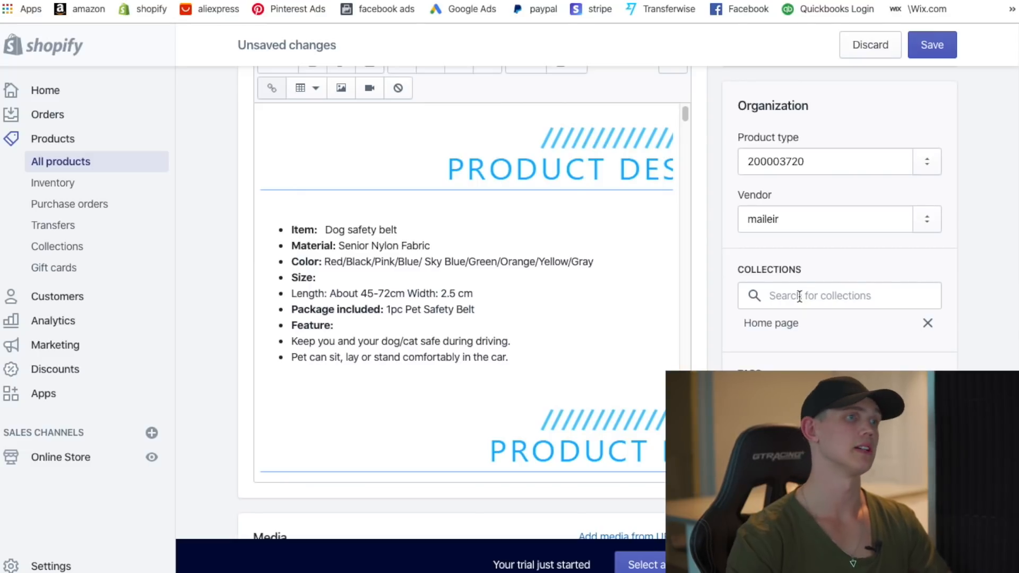
# - Select and delete the whole imported description, including its images and spec list
pyautogui.scroll(1, 607, 329)
pyautogui.moveTo(279, 156); pyautogui.dragTo(610, 536)
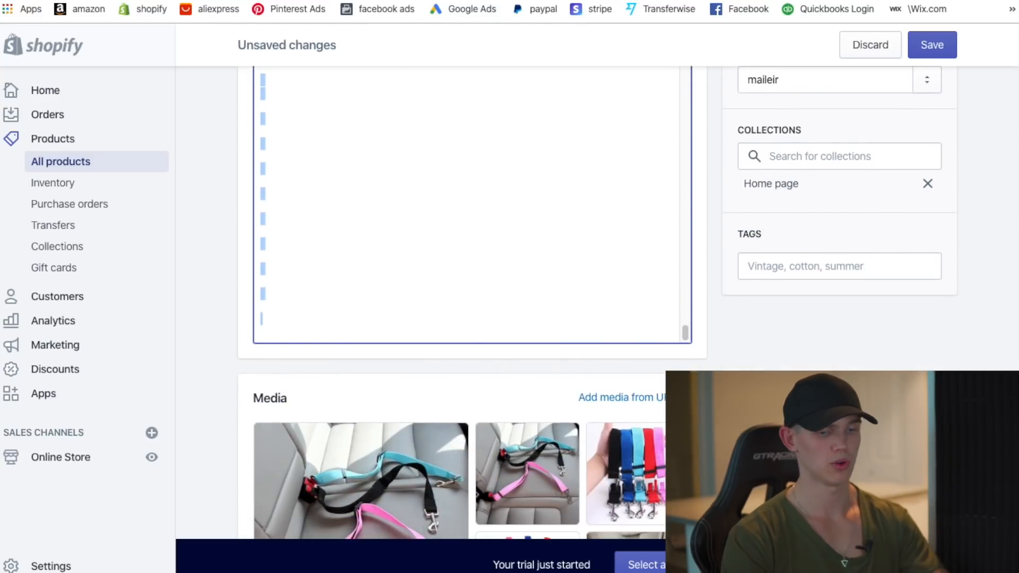
pyautogui.scroll(-5, 472, 303)
pyautogui.scroll(1, 472, 303)
pyautogui.scroll(3, 473, 302)
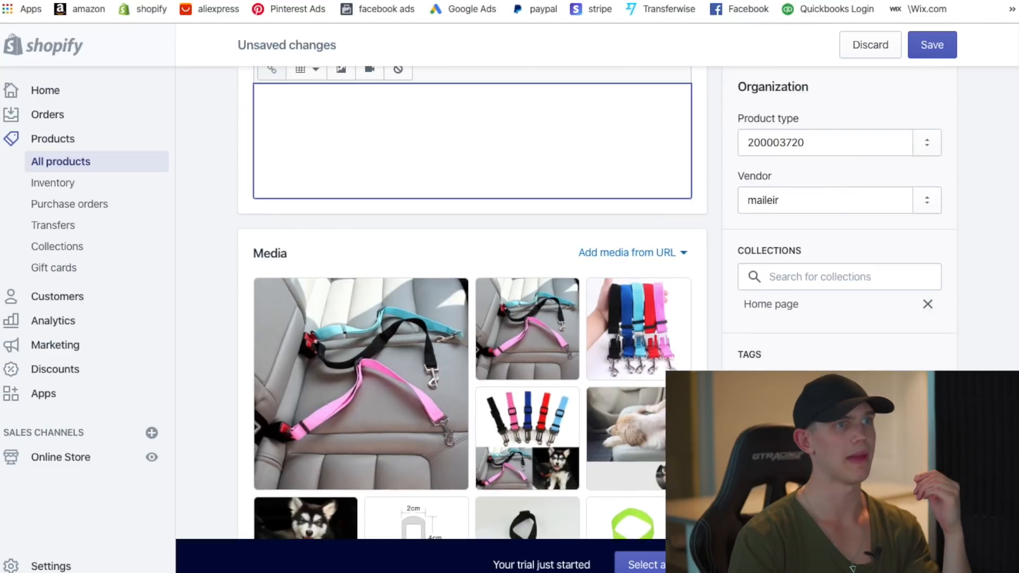
pyautogui.scroll(-1, 472, 302)
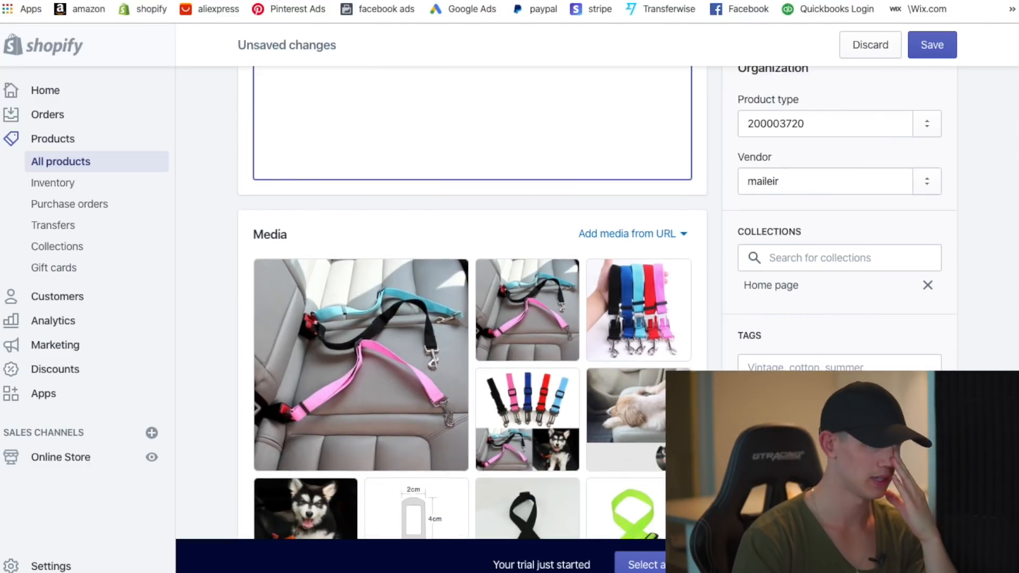
pyautogui.scroll(-1, 619, 329)
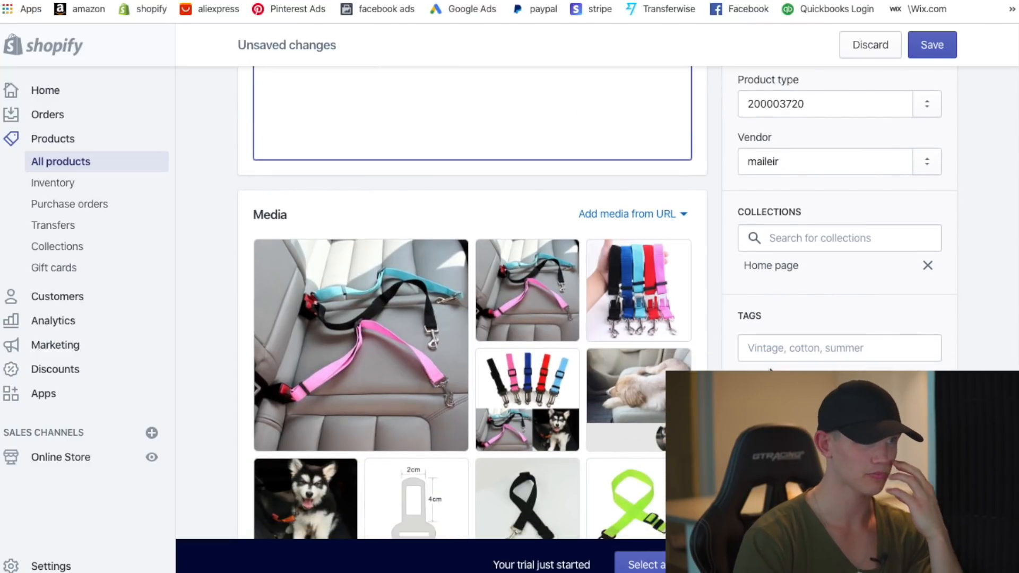
pyautogui.scroll(-1, 727, 343)
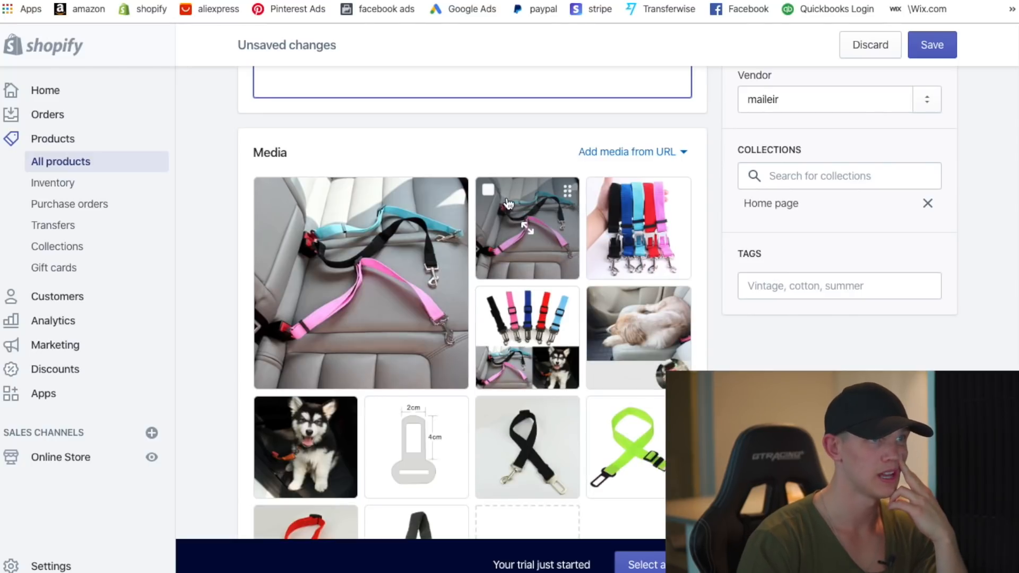
# - Delete the second car-seat, sleeping dog and green strap photos from the product media
pyautogui.click(488, 190)
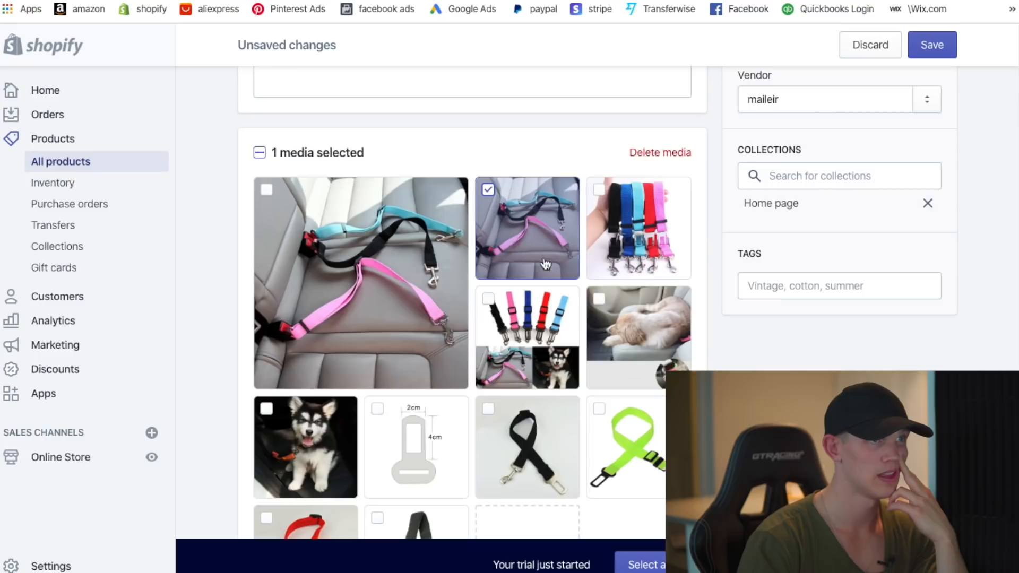
pyautogui.scroll(-1, 642, 334)
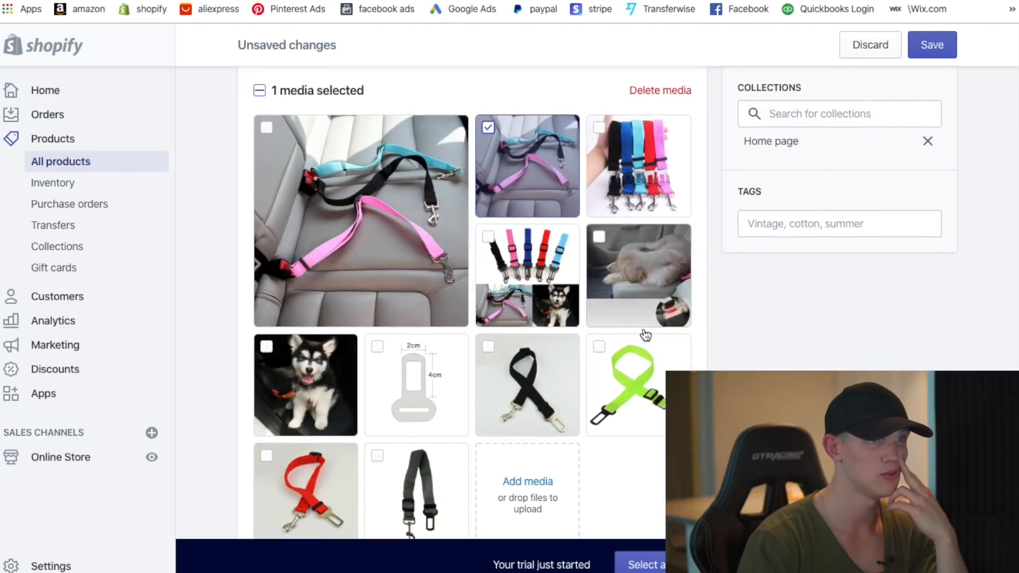
pyautogui.click(598, 236)
pyautogui.scroll(-1, 616, 377)
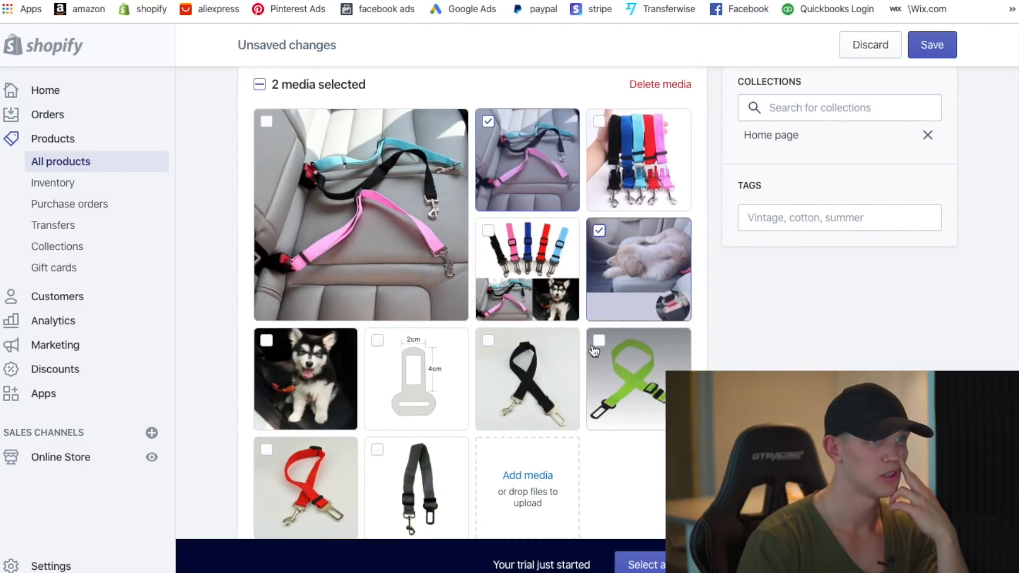
pyautogui.click(599, 342)
pyautogui.scroll(-2, 452, 468)
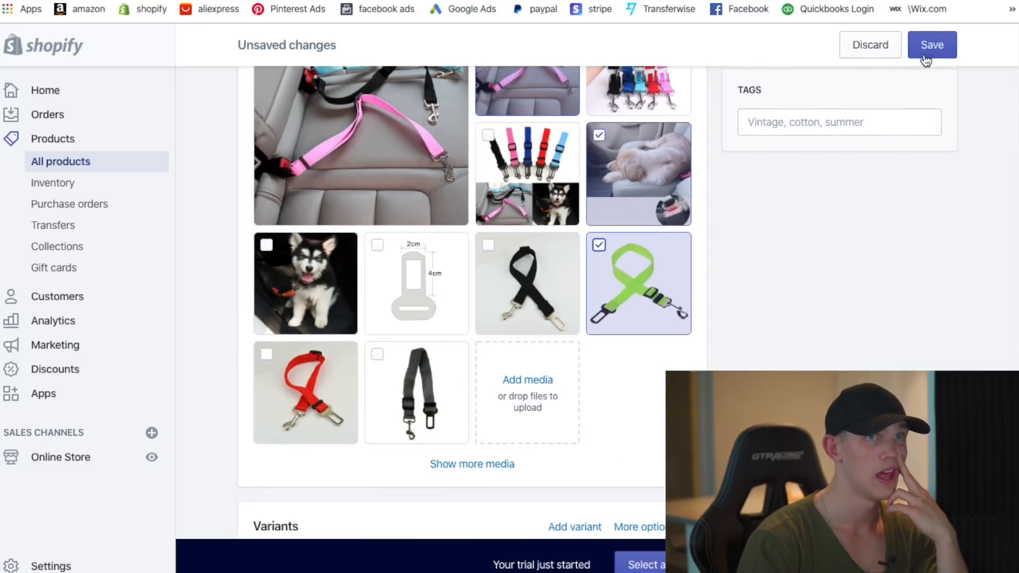
pyautogui.scroll(5, 625, 340)
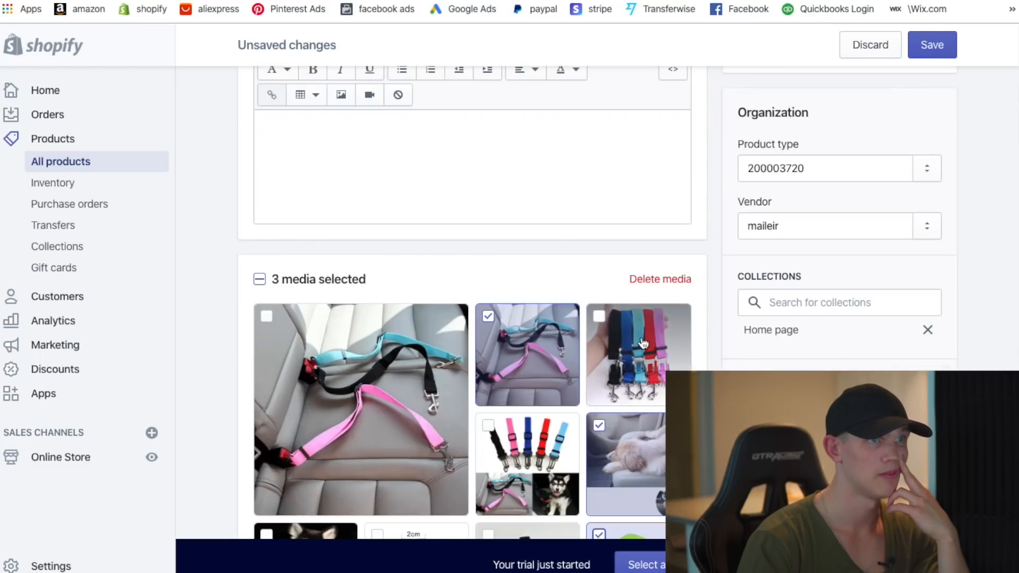
pyautogui.click(667, 280)
pyautogui.click(703, 357)
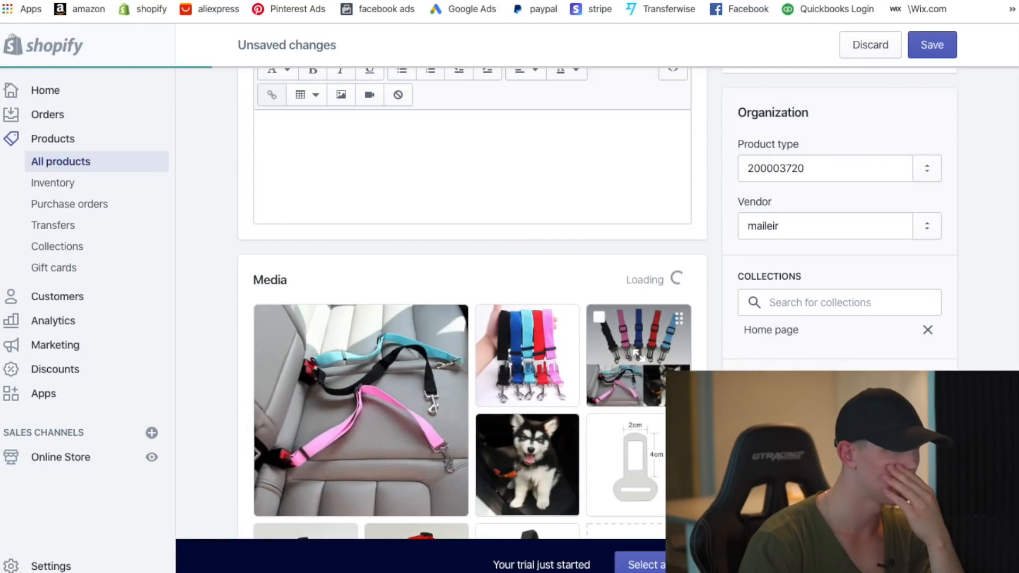
pyautogui.scroll(-9, 597, 407)
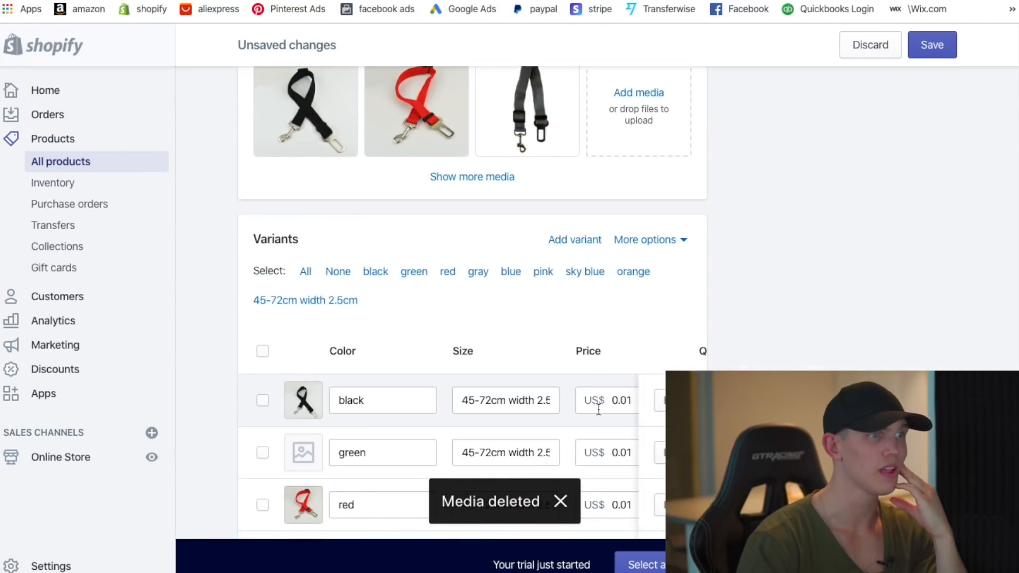
# - Tick the green, red, gray, blue, pink, sky blue and orange variant rows
pyautogui.scroll(-4, 469, 358)
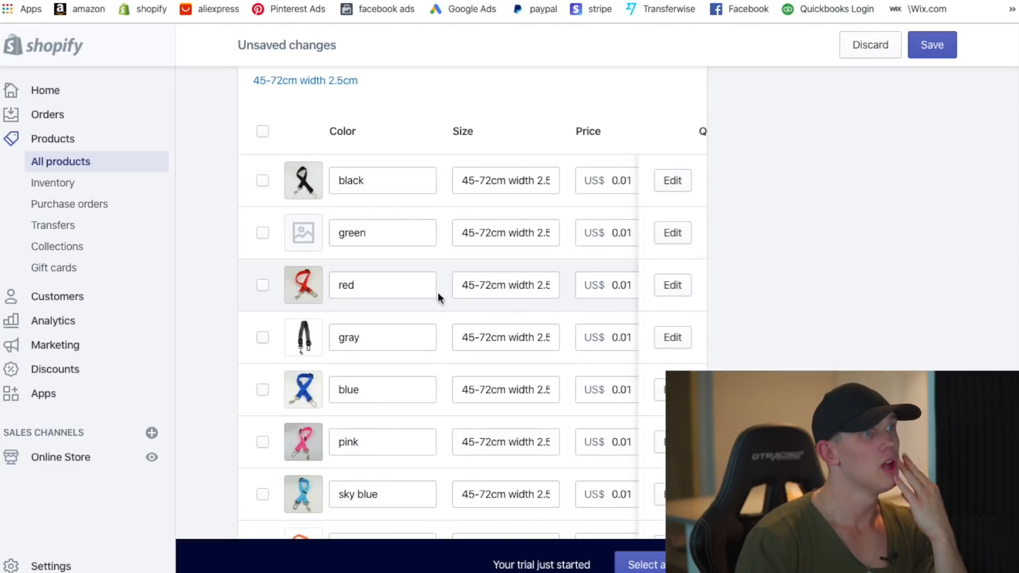
pyautogui.click(263, 234)
pyautogui.click(263, 290)
pyautogui.click(262, 339)
pyautogui.click(262, 391)
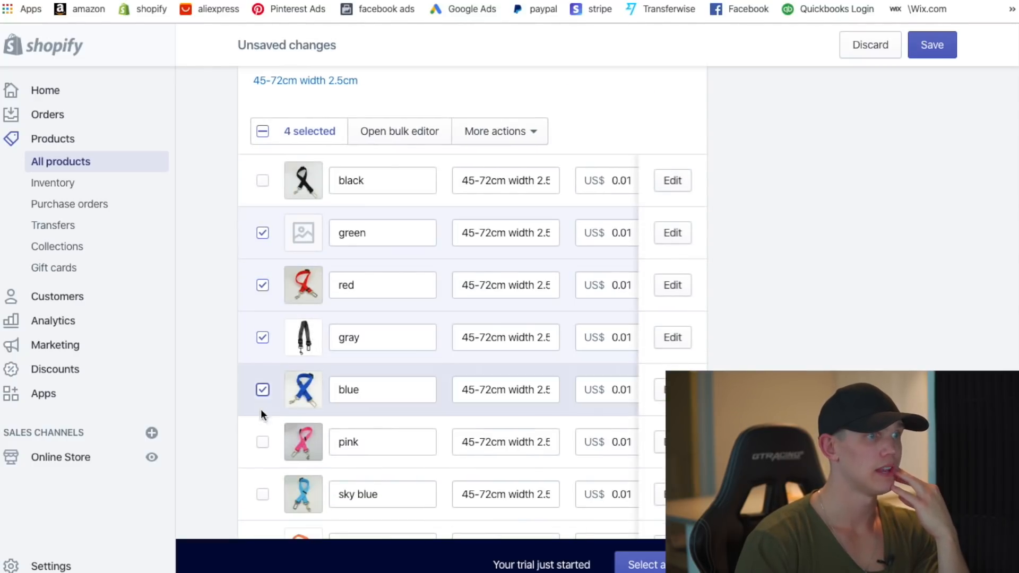
pyautogui.click(262, 442)
pyautogui.scroll(-2, 276, 487)
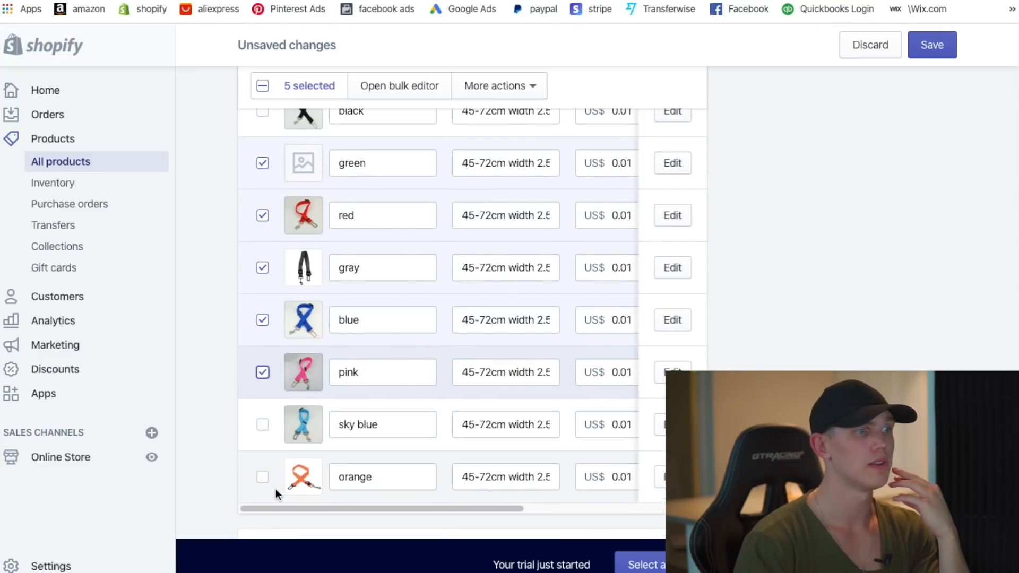
pyautogui.click(262, 426)
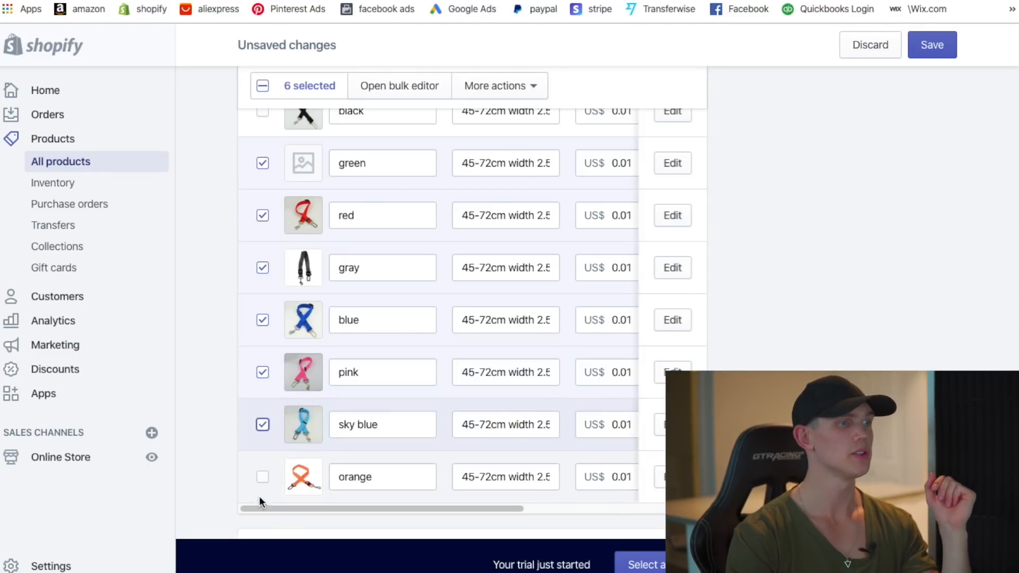
pyautogui.click(262, 477)
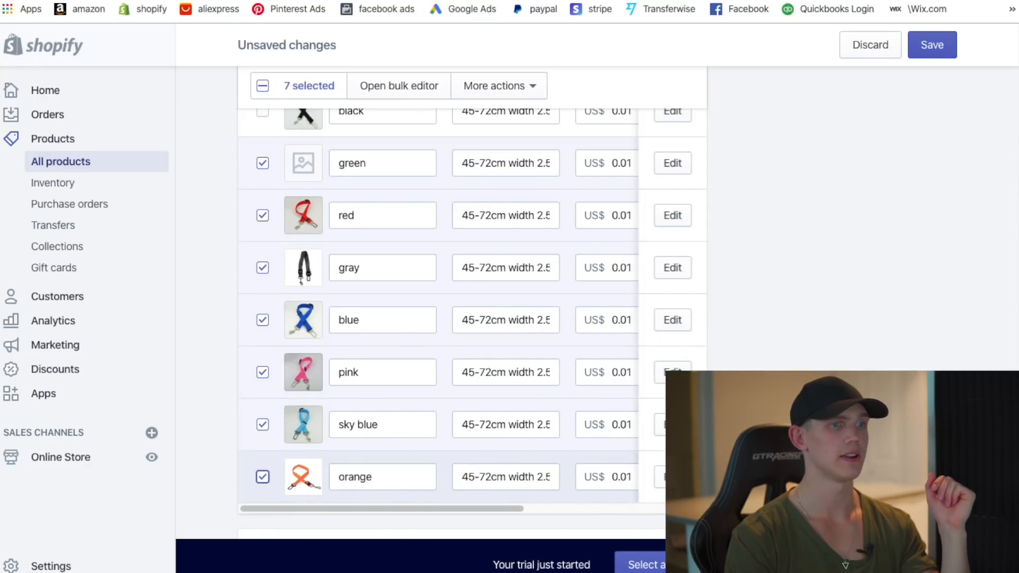
pyautogui.scroll(-3, 690, 306)
pyautogui.scroll(5, 925, 341)
# - Delete the seven selected variants via More actions and confirm
pyautogui.click(528, 150)
pyautogui.scroll(-2, 525, 237)
pyautogui.scroll(-2, 526, 237)
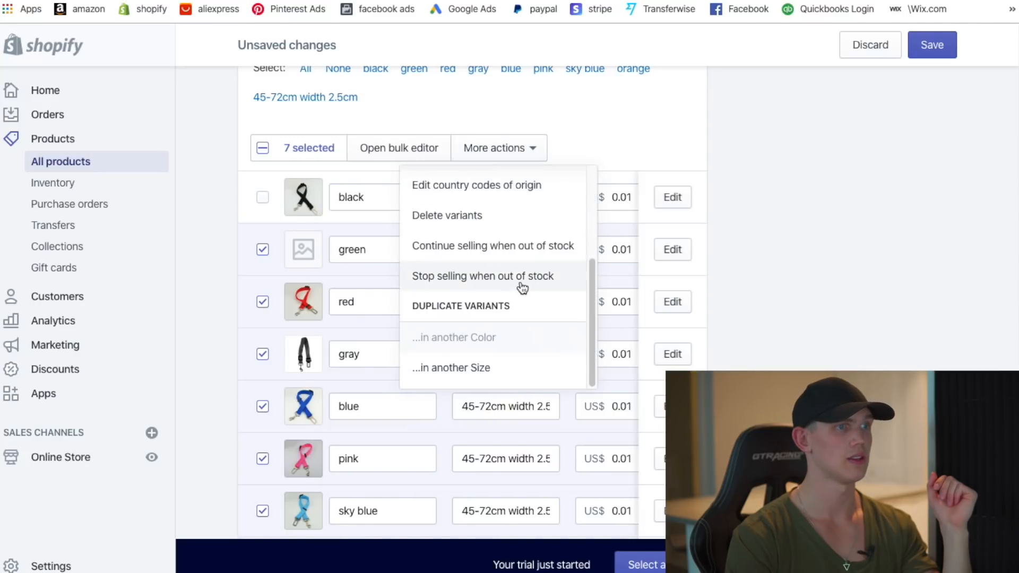
pyautogui.scroll(1, 524, 266)
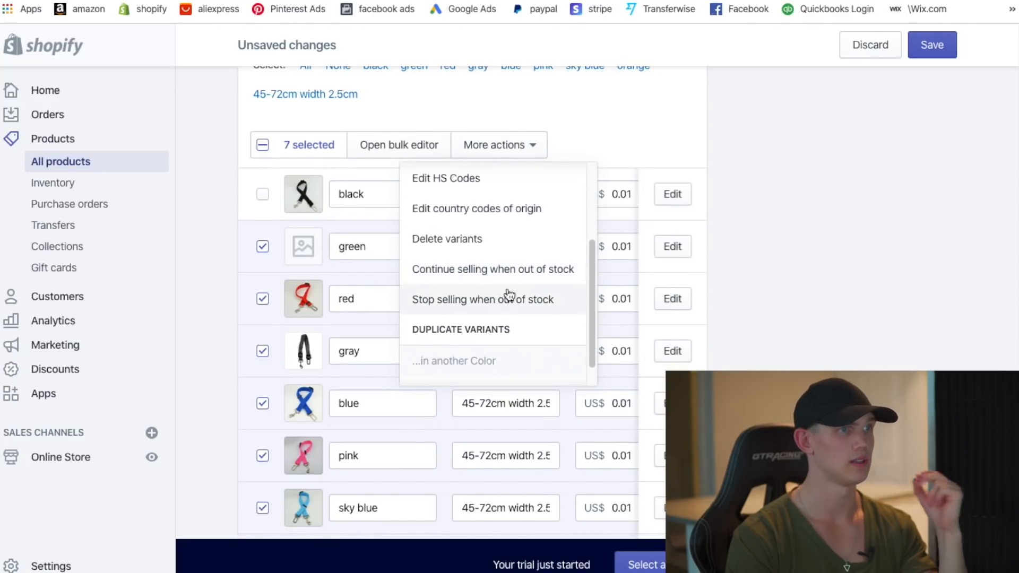
pyautogui.click(476, 240)
pyautogui.click(702, 359)
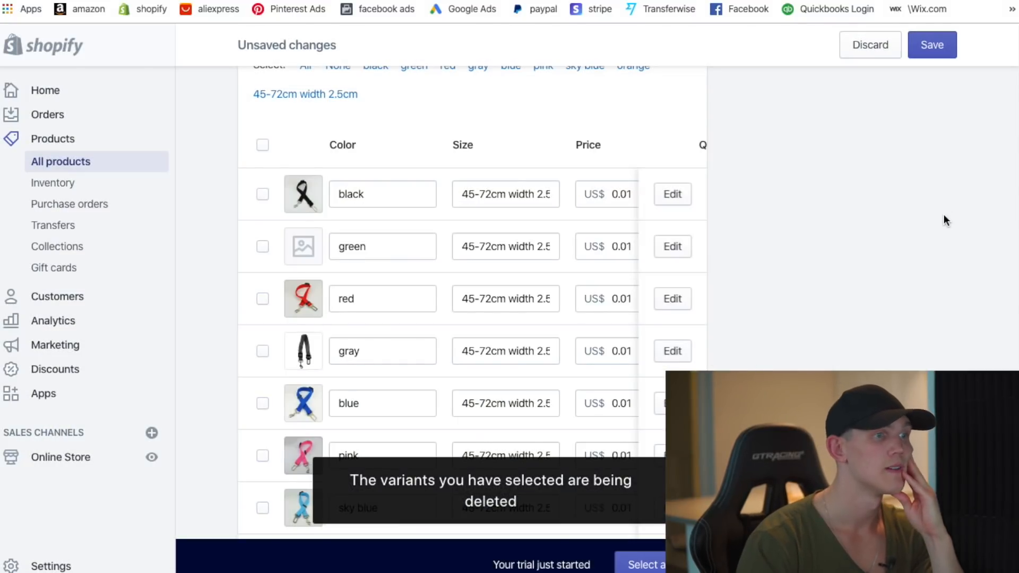
pyautogui.scroll(-1, 849, 357)
pyautogui.scroll(-2, 918, 189)
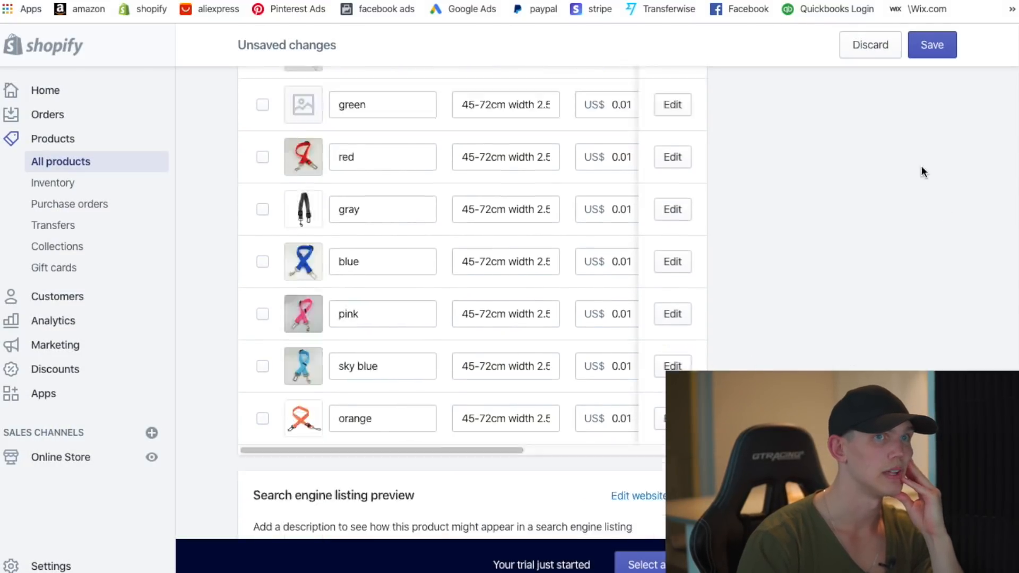
# - Save the product, then open the edit page of the black / 45-72cm variant
pyautogui.click(942, 48)
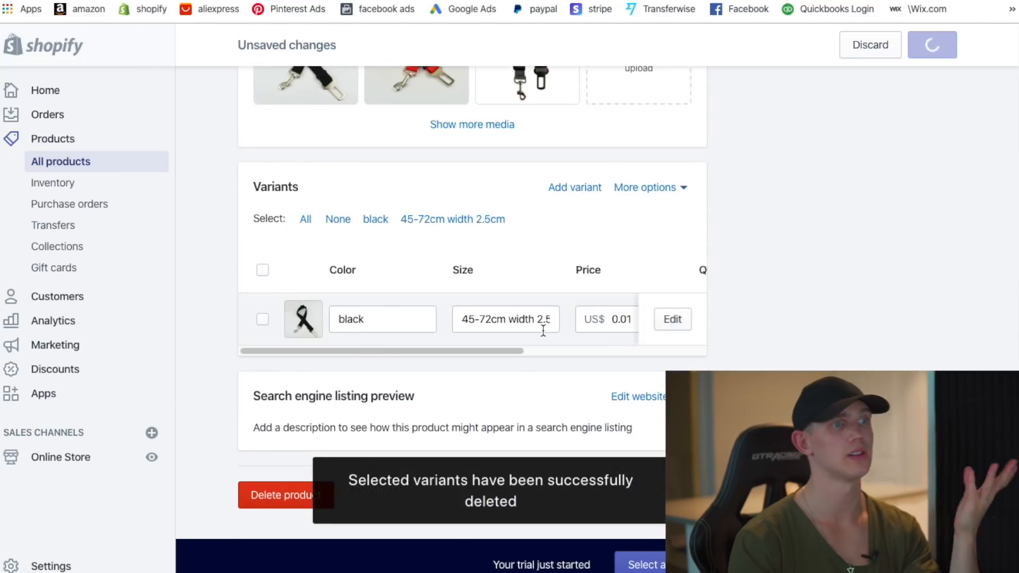
pyautogui.scroll(-12, 765, 345)
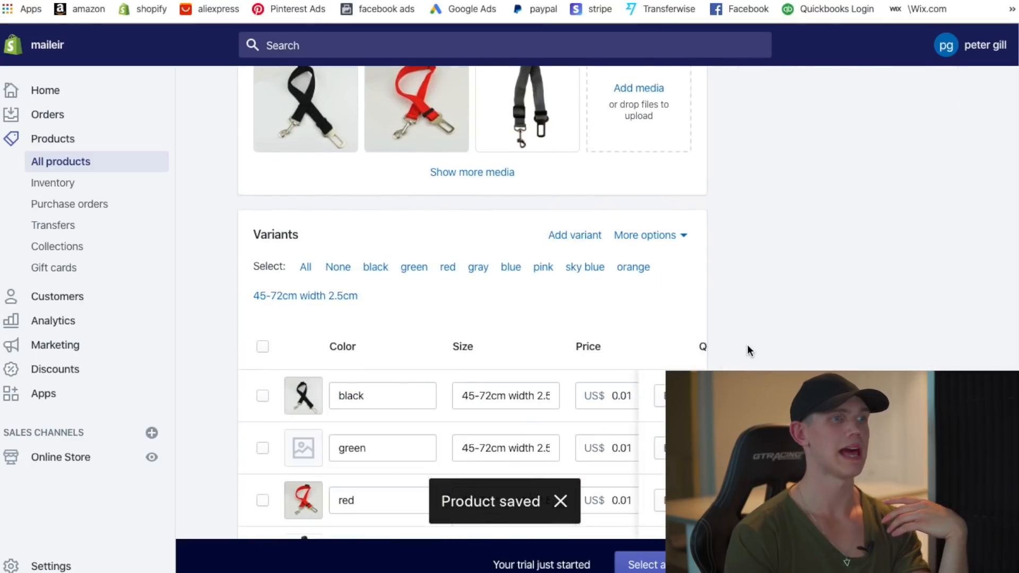
pyautogui.scroll(-3, 747, 323)
pyautogui.scroll(-2, 726, 287)
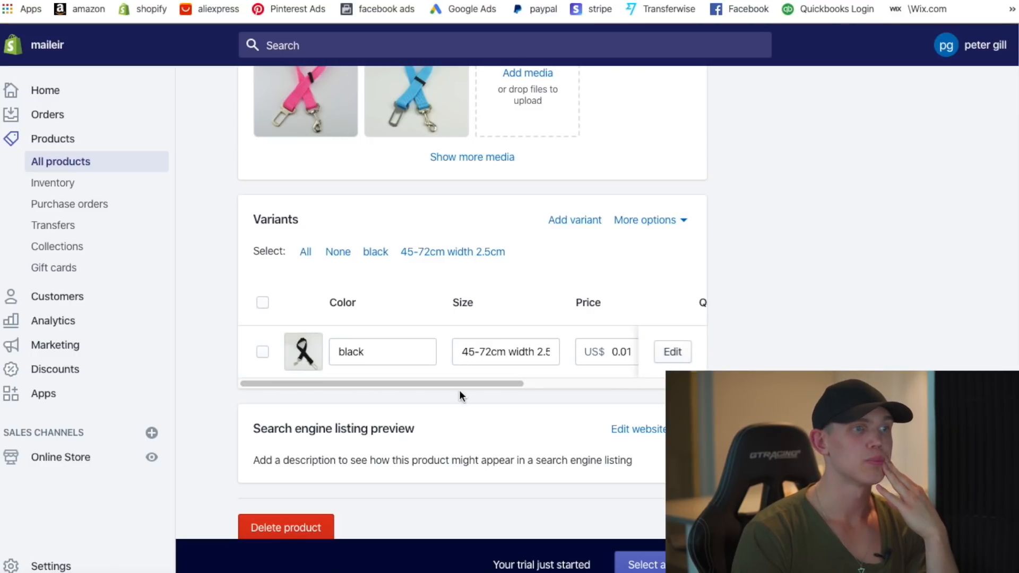
pyautogui.moveTo(474, 387); pyautogui.dragTo(369, 359)
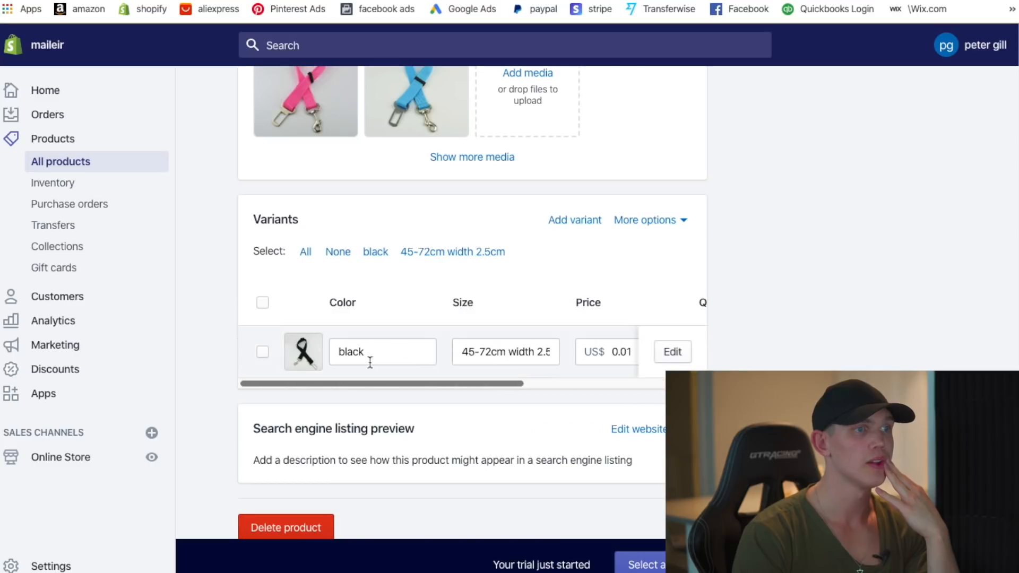
pyautogui.click(679, 352)
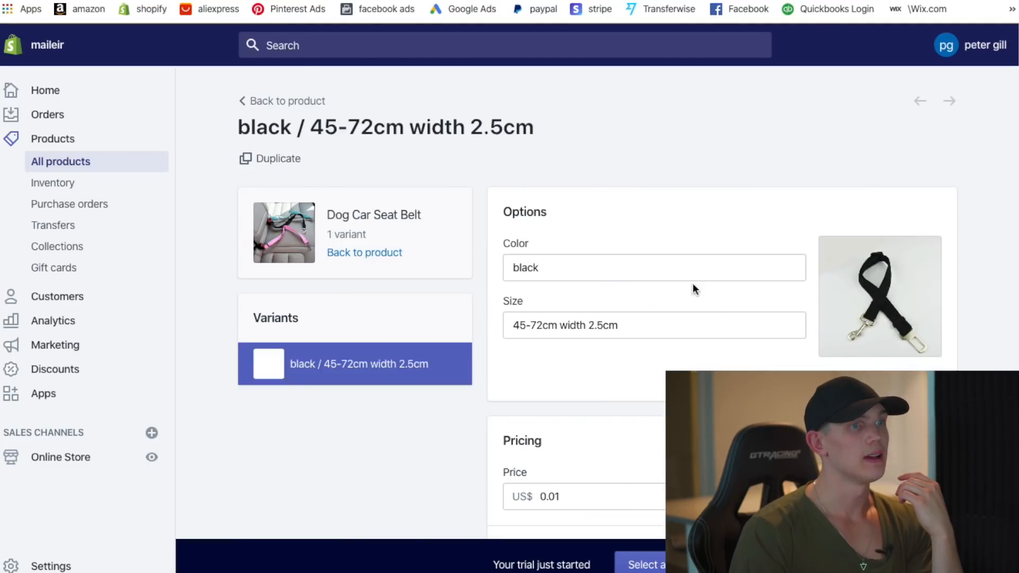
# - Clear the black variant's 0.01 compare-at price, leaving the price at US$ 0.01
pyautogui.scroll(-4, 694, 287)
pyautogui.scroll(2, 694, 284)
pyautogui.scroll(-2, 716, 279)
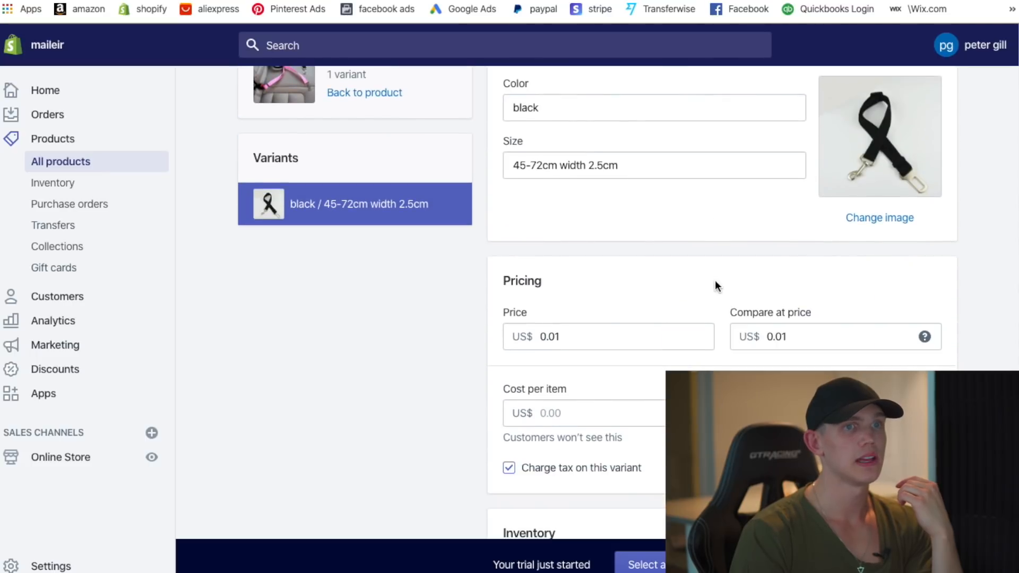
pyautogui.click(575, 322)
pyautogui.scroll(-1, 692, 319)
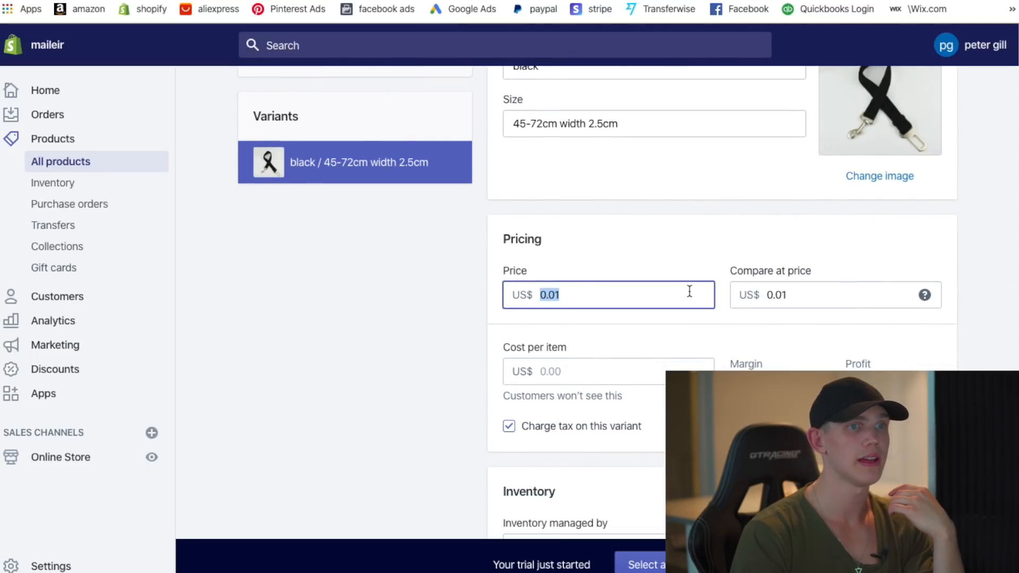
pyautogui.click(849, 295)
pyautogui.press('BackSpace')
pyautogui.press('BackSpace')
pyautogui.press('BackSpace')
pyautogui.press('BackSpace')
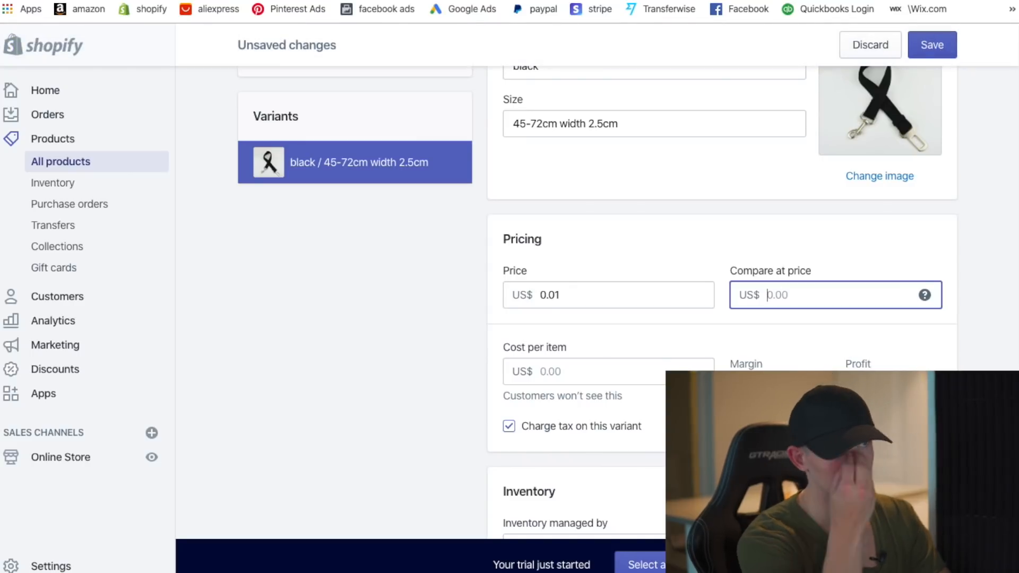
# - Check the black seat belt's US $1.59 supplier price on AliExpress, then return to Shopify
pyautogui.click(470, 1)
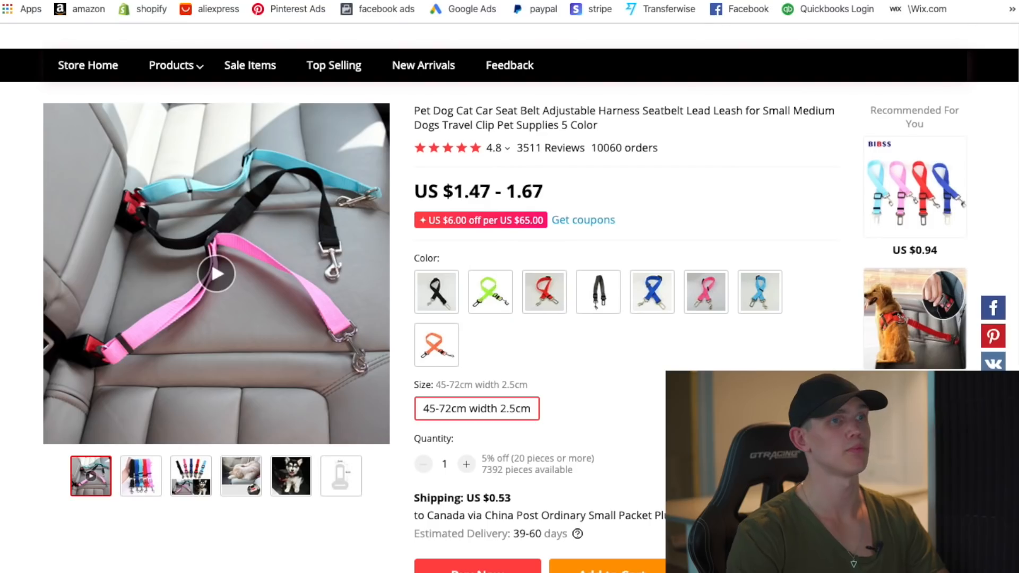
pyautogui.click(604, 296)
pyautogui.click(437, 291)
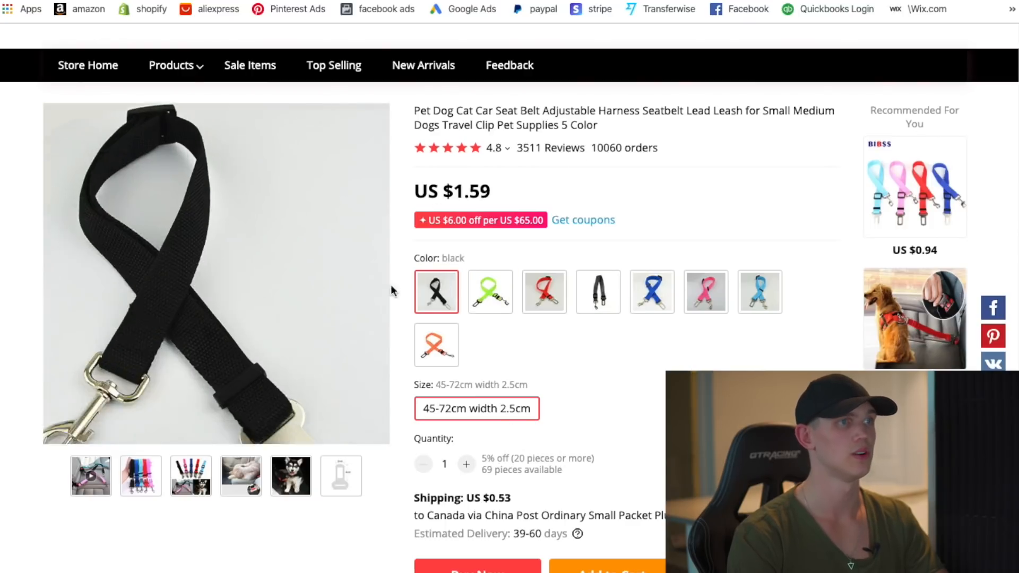
pyautogui.click(340, 1)
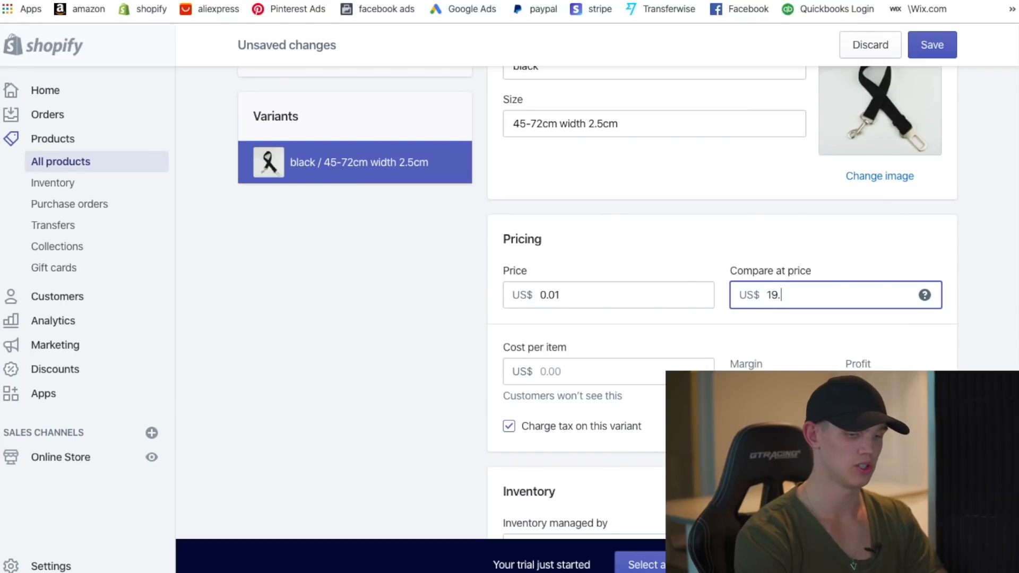
# - Enter a 19.99 compare-at price and change the black variant's price from 0.01 to 39.99
pyautogui.click(638, 292)
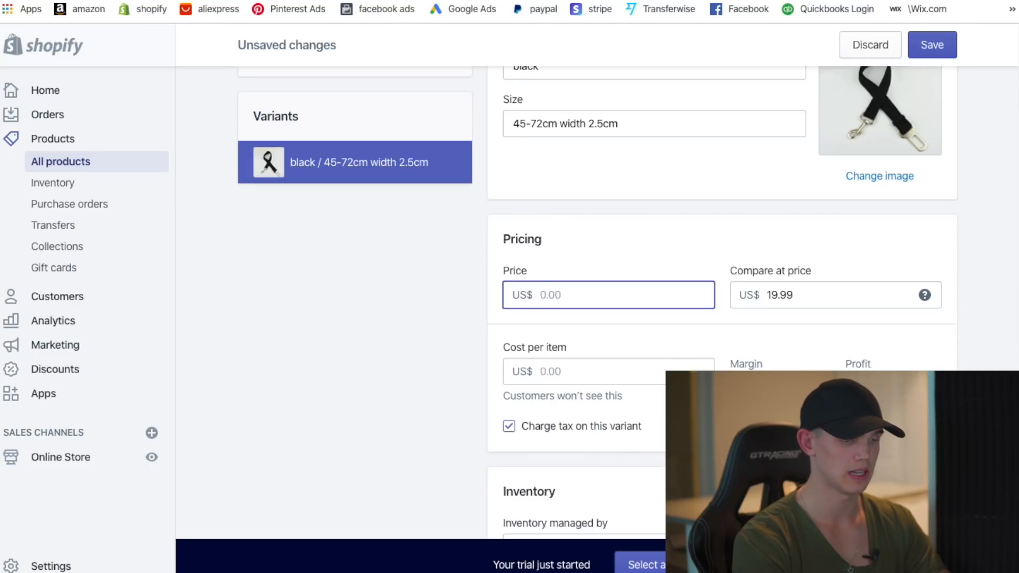
pyautogui.click(688, 225)
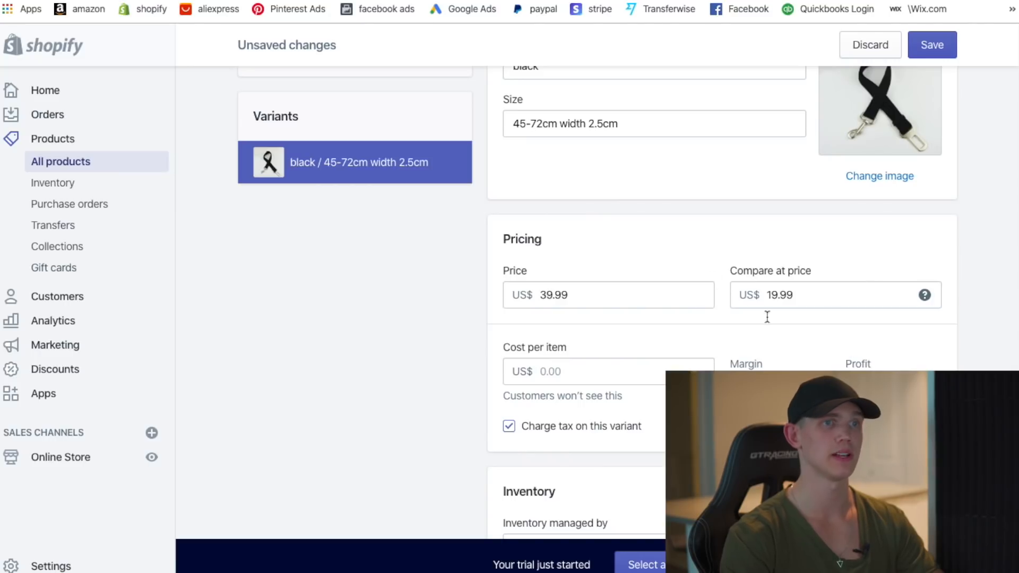
pyautogui.scroll(-3, 793, 313)
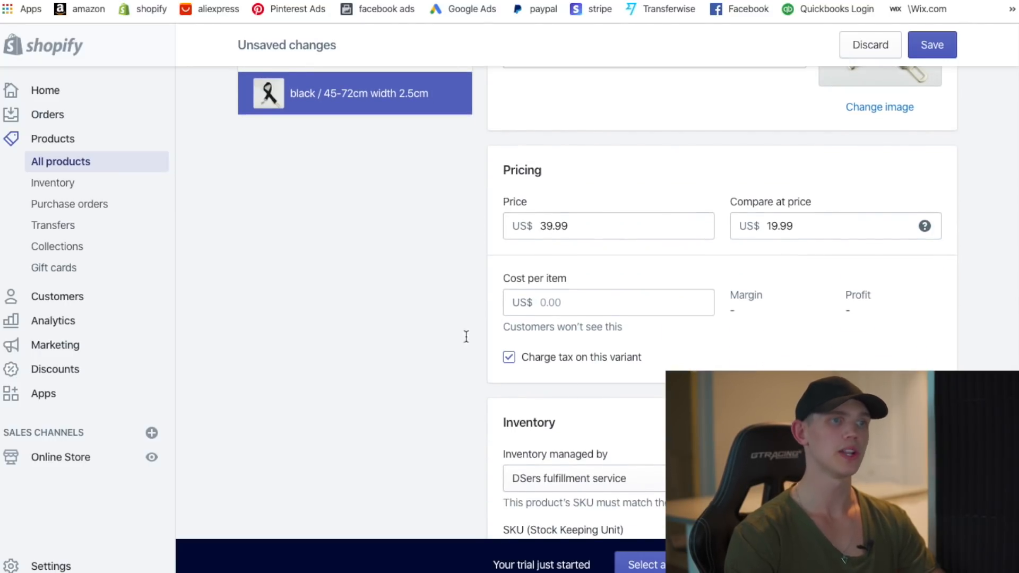
pyautogui.scroll(-3, 615, 361)
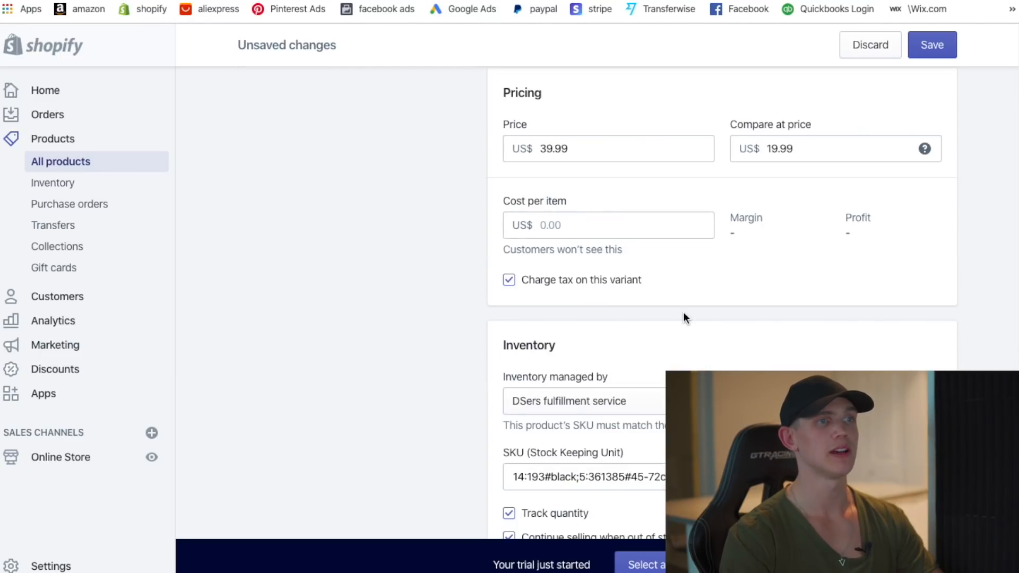
pyautogui.scroll(-1, 537, 329)
pyautogui.scroll(-8, 632, 339)
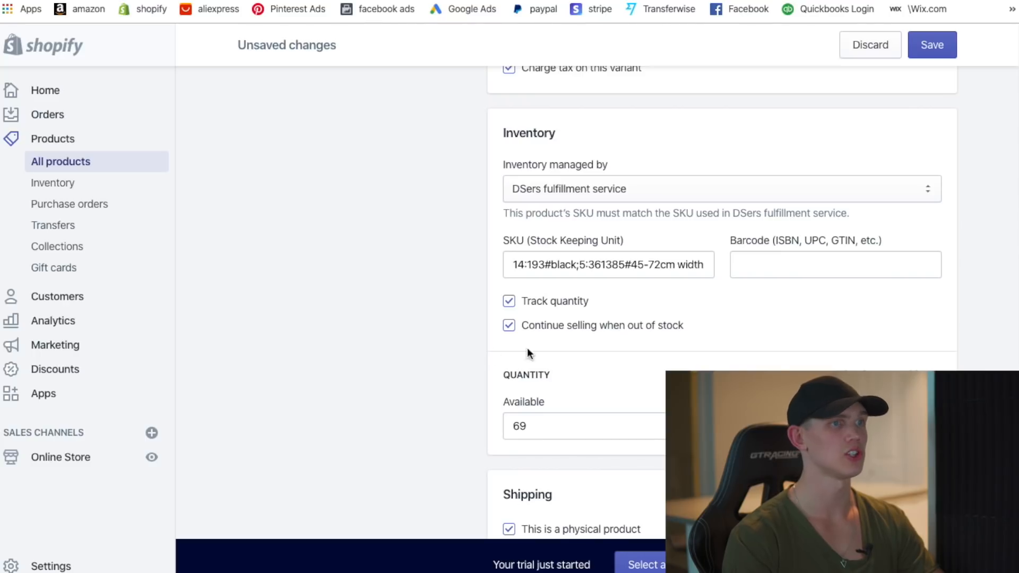
# - Change the black variant's available stock from 69 to 1000 and save the variant
pyautogui.scroll(-2, 688, 356)
pyautogui.click(548, 353)
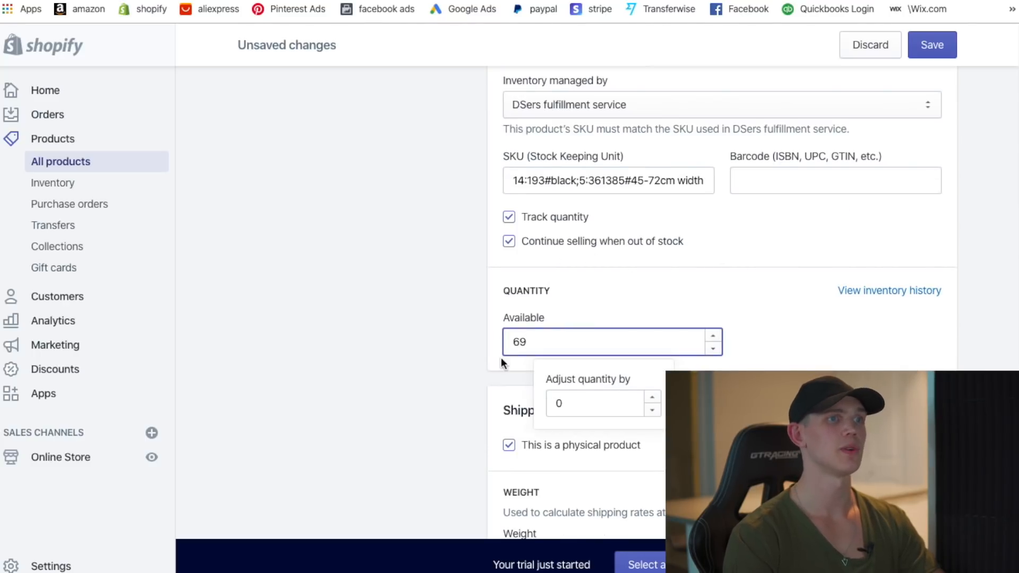
pyautogui.doubleClick(550, 342)
pyautogui.write('1000')
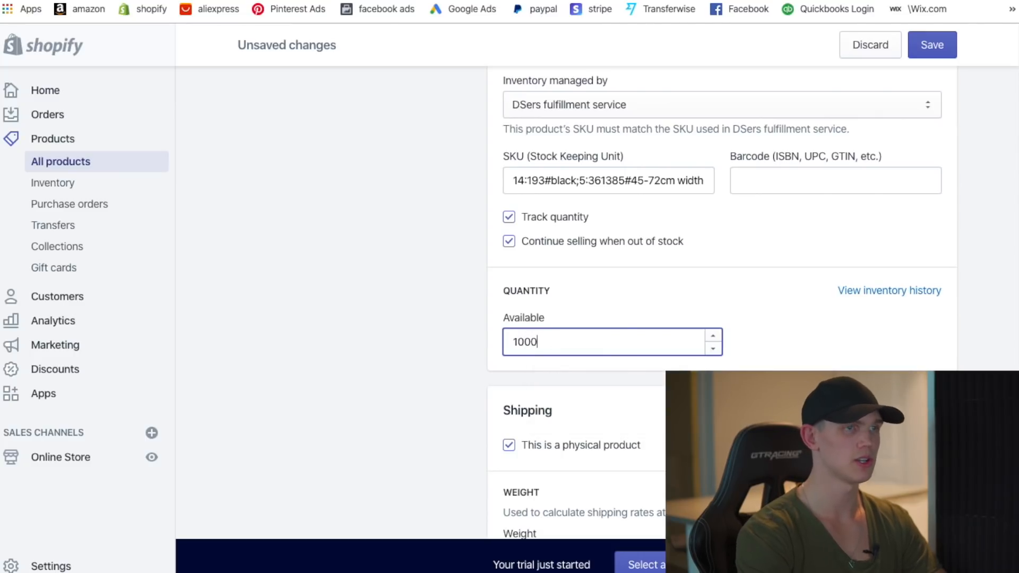
pyautogui.click(858, 297)
pyautogui.scroll(-4, 639, 399)
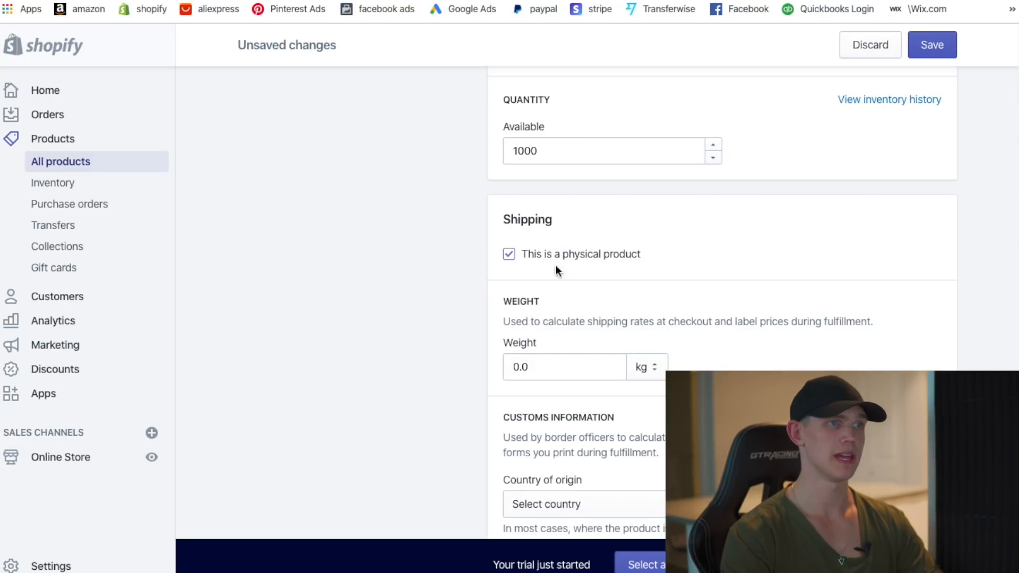
pyautogui.scroll(-1, 573, 379)
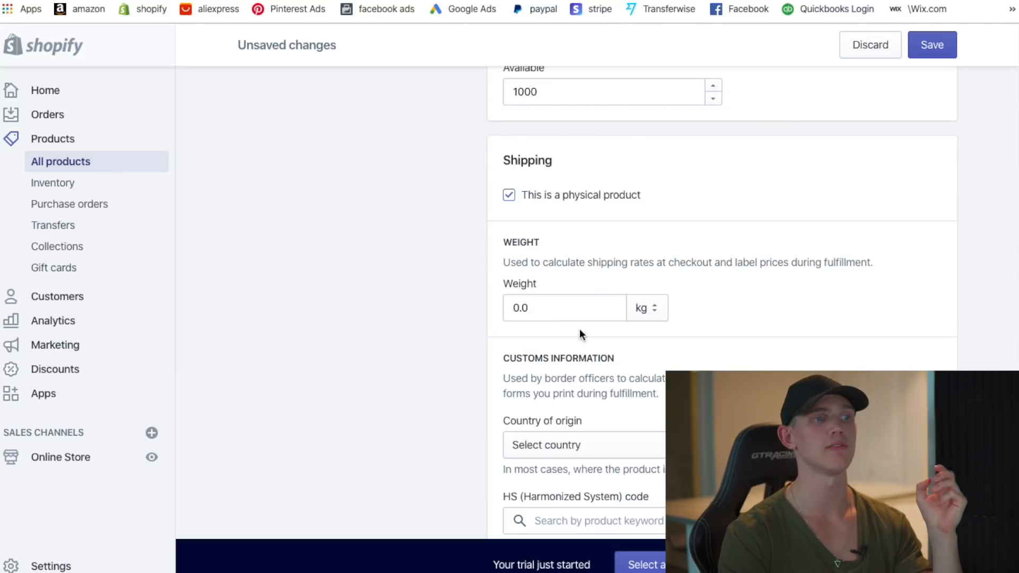
pyautogui.rightClick(569, 366)
pyautogui.click(414, 381)
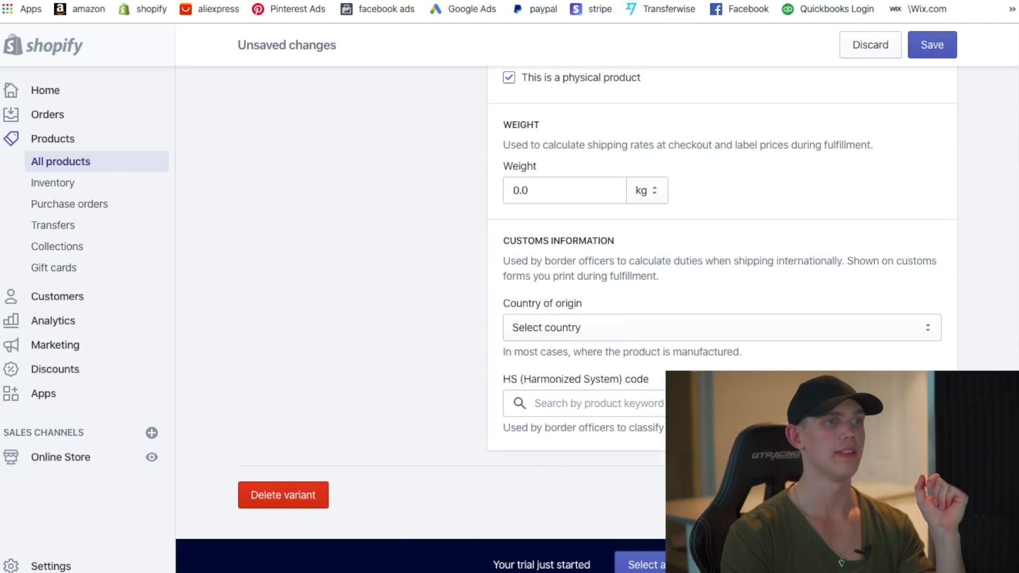
pyautogui.scroll(10, 485, 377)
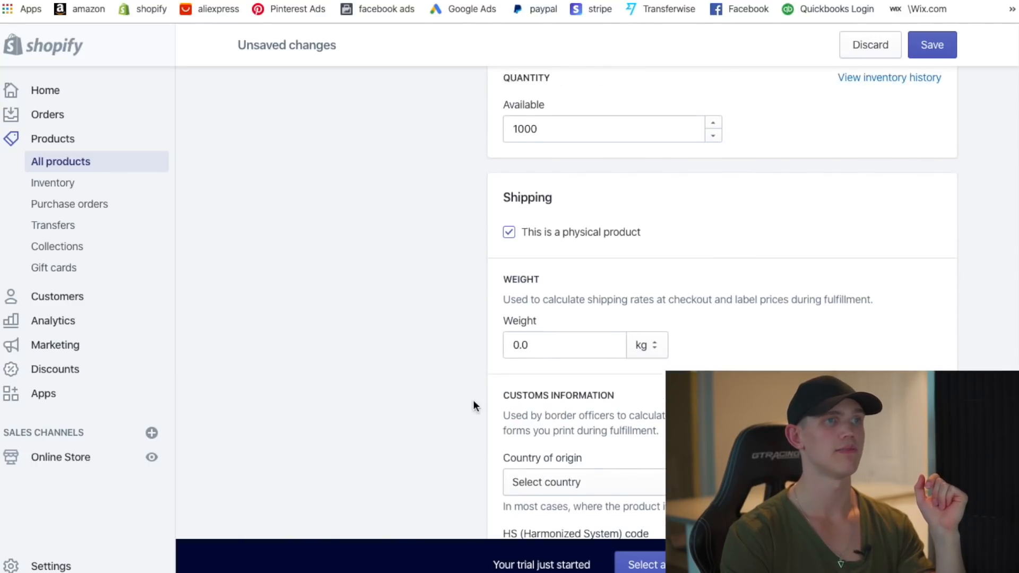
pyautogui.scroll(10, 498, 365)
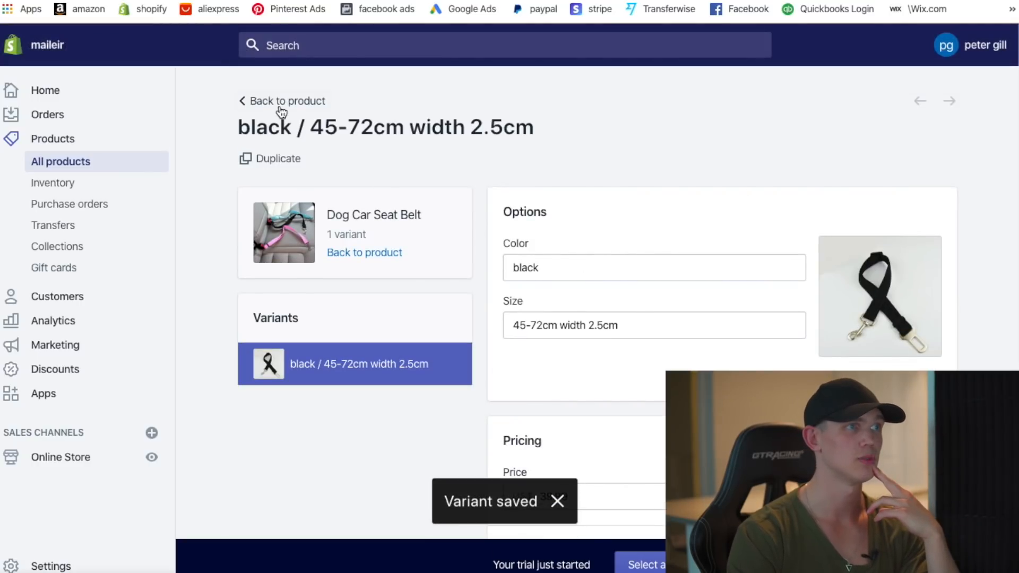
# - Select seven extra product images: light-blue, pink, blue, grey and red straps, colour collage, multi-colour straps
pyautogui.click(282, 101)
pyautogui.scroll(-2, 653, 410)
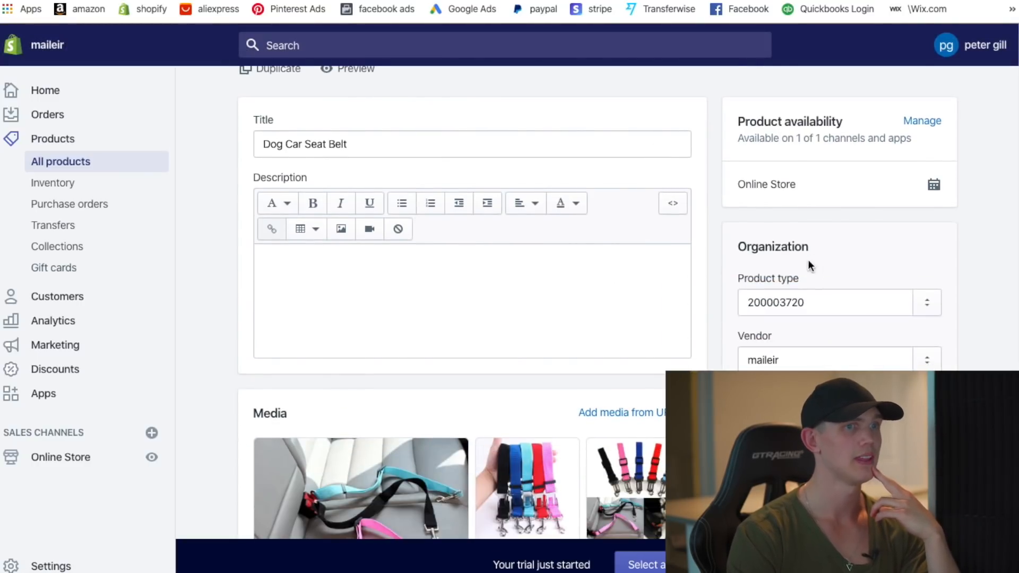
pyautogui.scroll(-4, 805, 268)
pyautogui.scroll(-5, 800, 269)
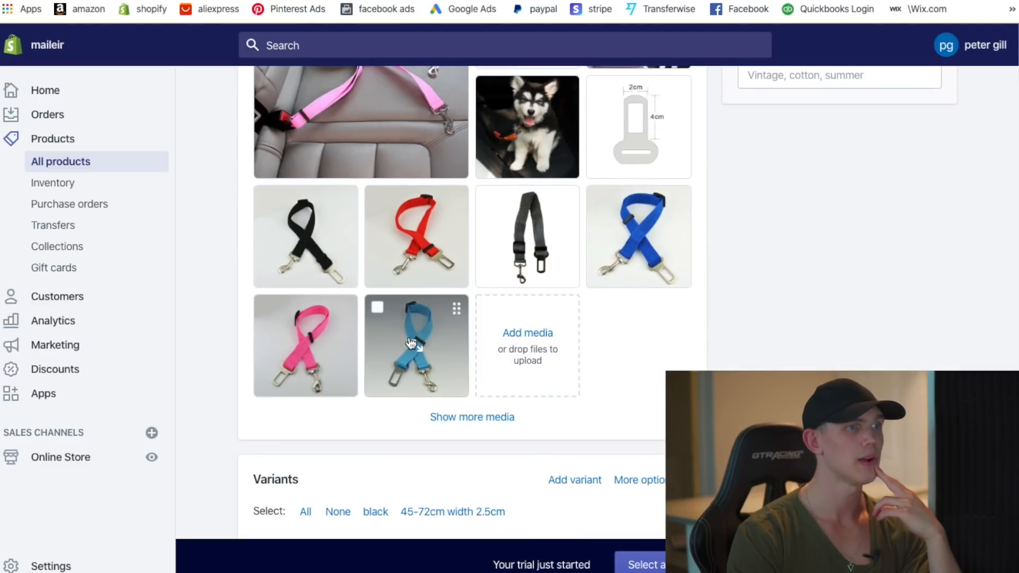
pyautogui.click(377, 308)
pyautogui.click(267, 307)
pyautogui.scroll(2, 603, 286)
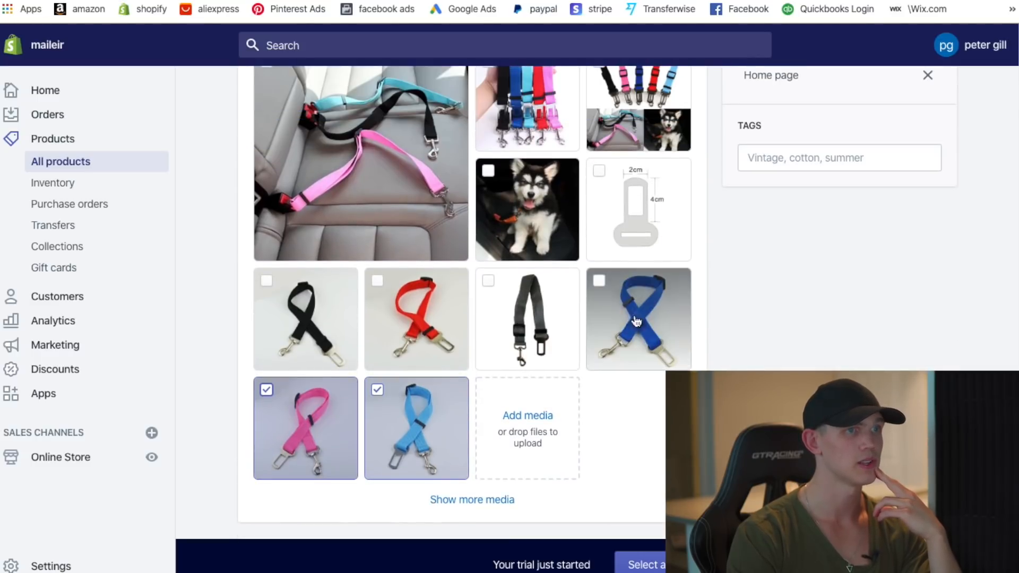
pyautogui.click(601, 282)
pyautogui.click(490, 282)
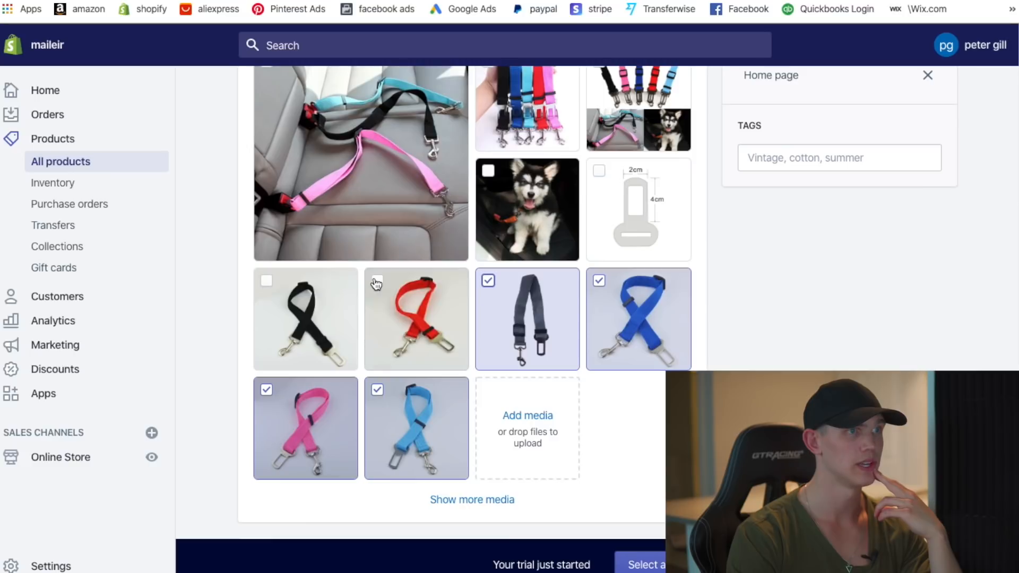
pyautogui.click(378, 281)
pyautogui.scroll(2, 377, 282)
pyautogui.click(598, 142)
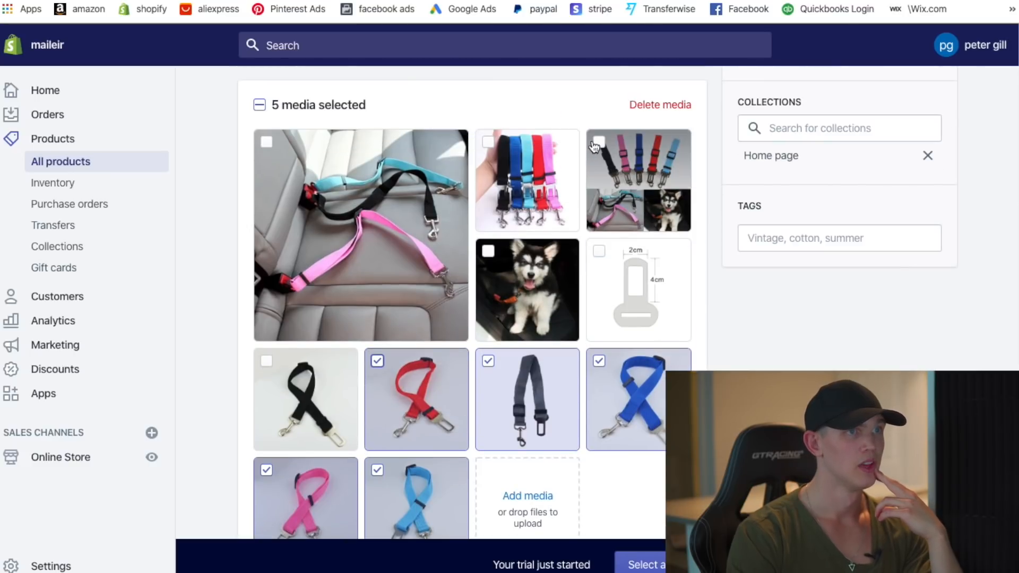
pyautogui.click(489, 141)
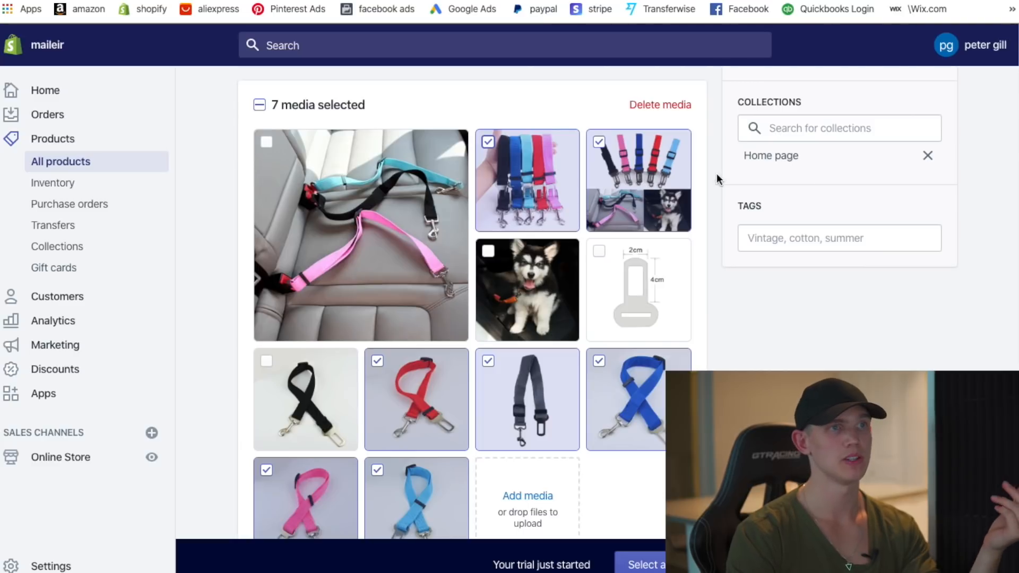
# - Delete the seven selected images, then dismiss Canva's referral popup to reach the logo design
pyautogui.click(662, 106)
pyautogui.click(705, 418)
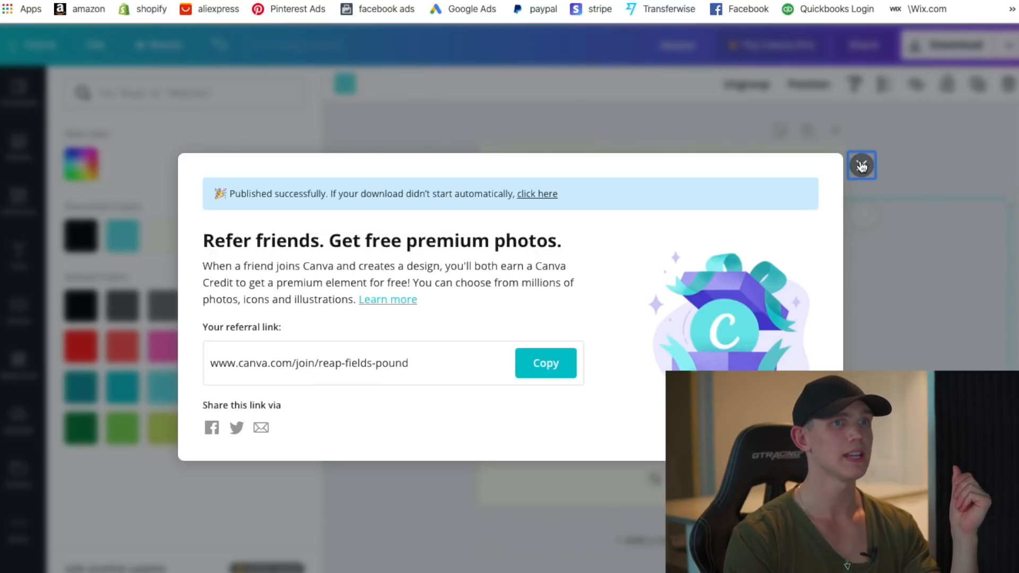
pyautogui.click(862, 167)
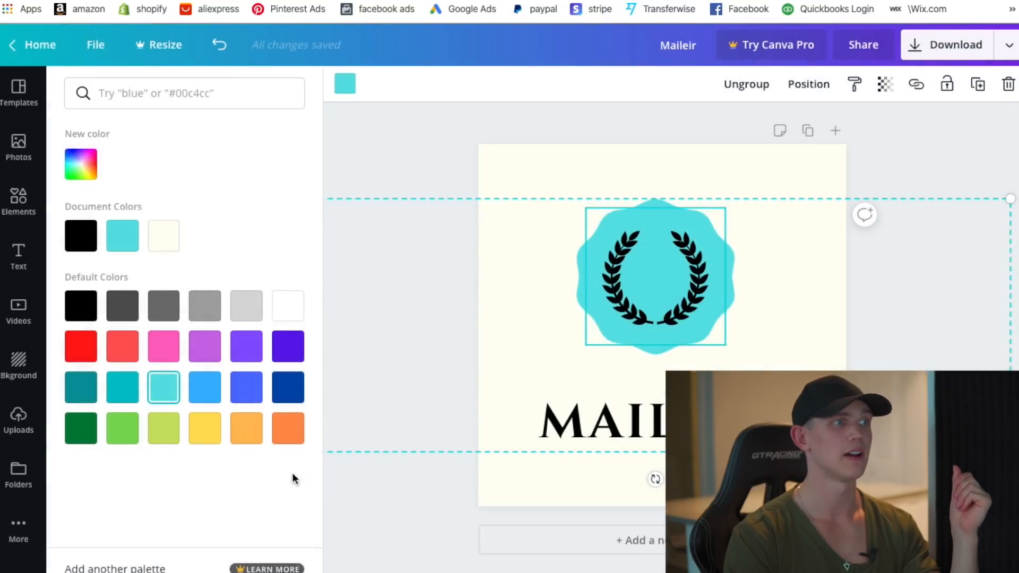
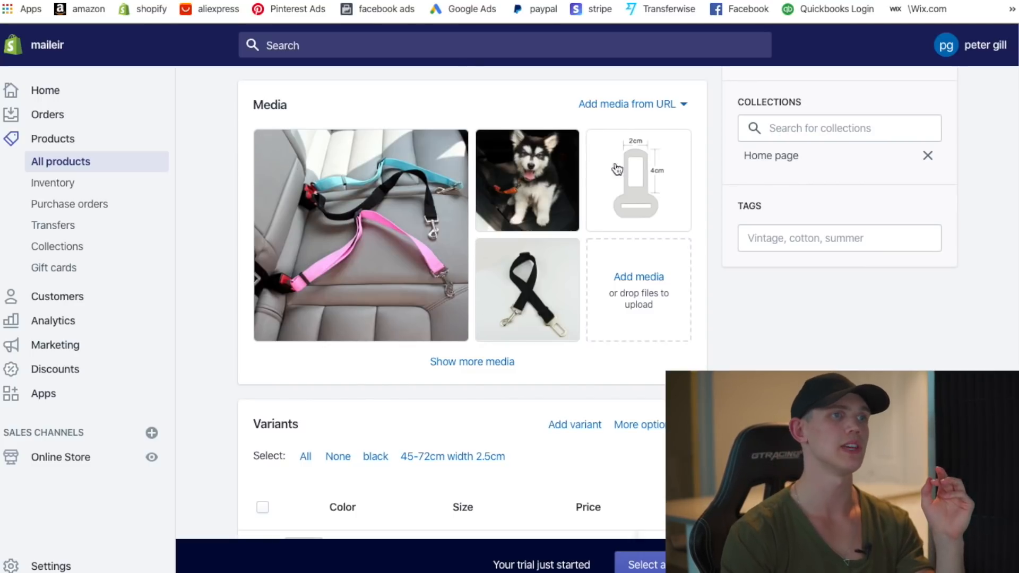
# - Scroll back to the Dog Car Seat Belt's empty Description box and place the caret in it
pyautogui.scroll(-1, 590, 326)
pyautogui.scroll(-4, 568, 340)
pyautogui.scroll(11, 552, 367)
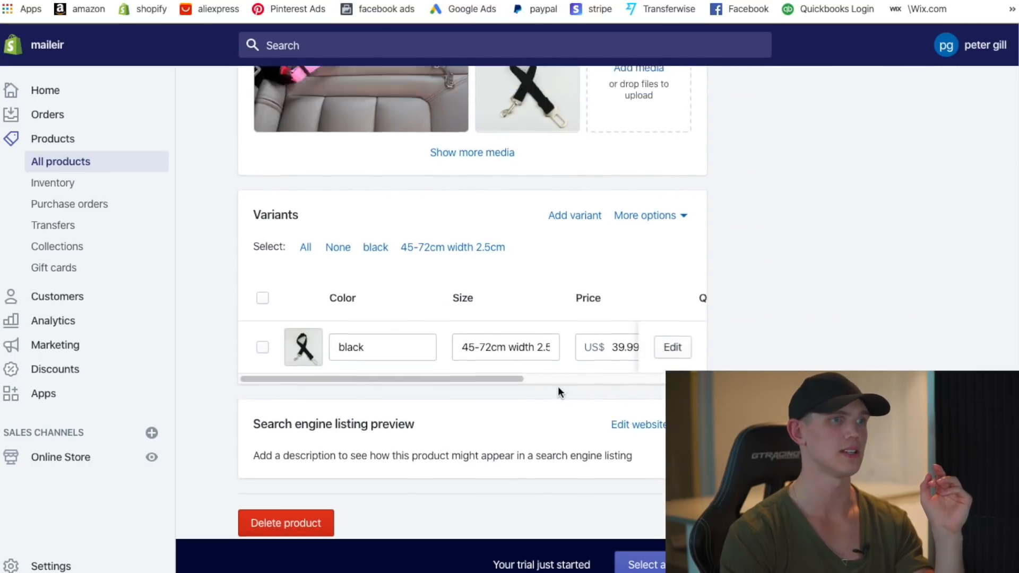
pyautogui.click(393, 340)
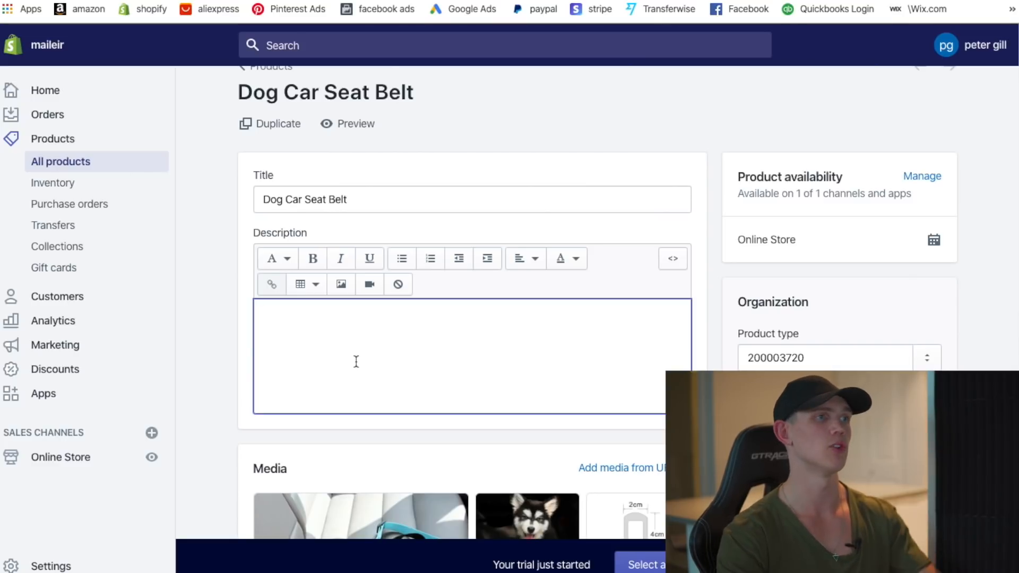
# - Search 'dog car leash + shopify' in a new tab and check the Leashboss and Amazon listings
pyautogui.press('super+t')
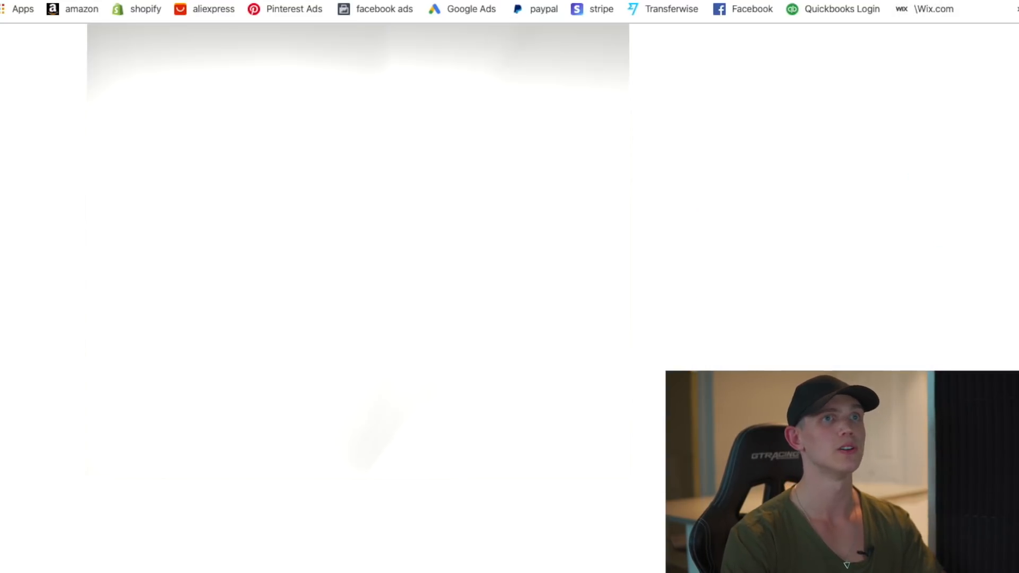
pyautogui.write('dog')
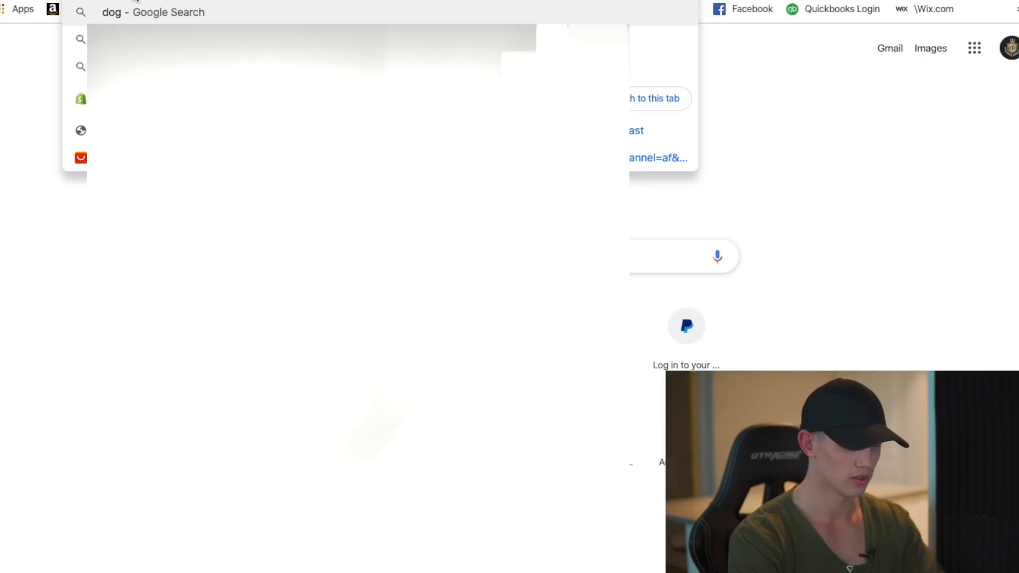
pyautogui.write(' car leash')
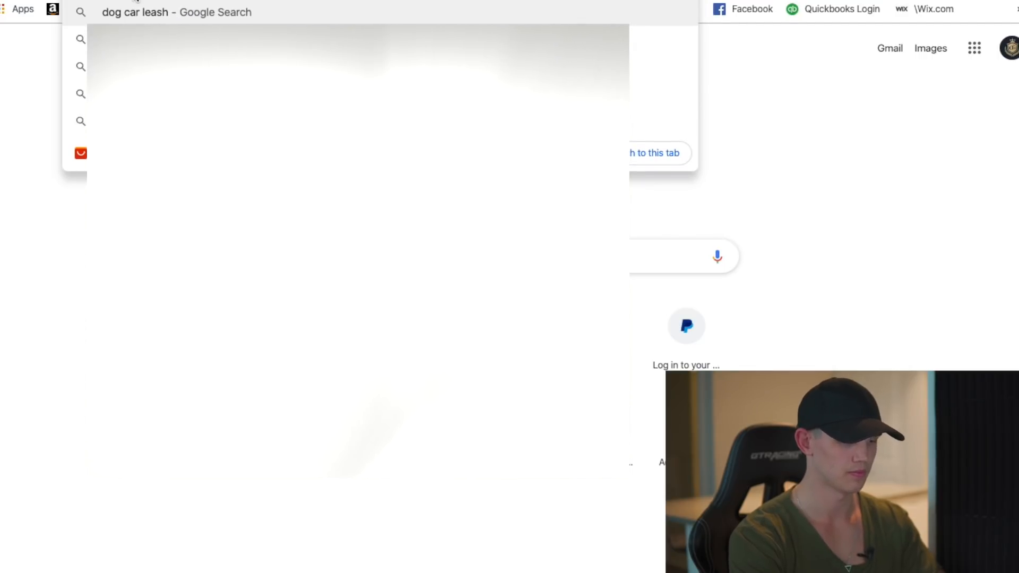
pyautogui.write(' +')
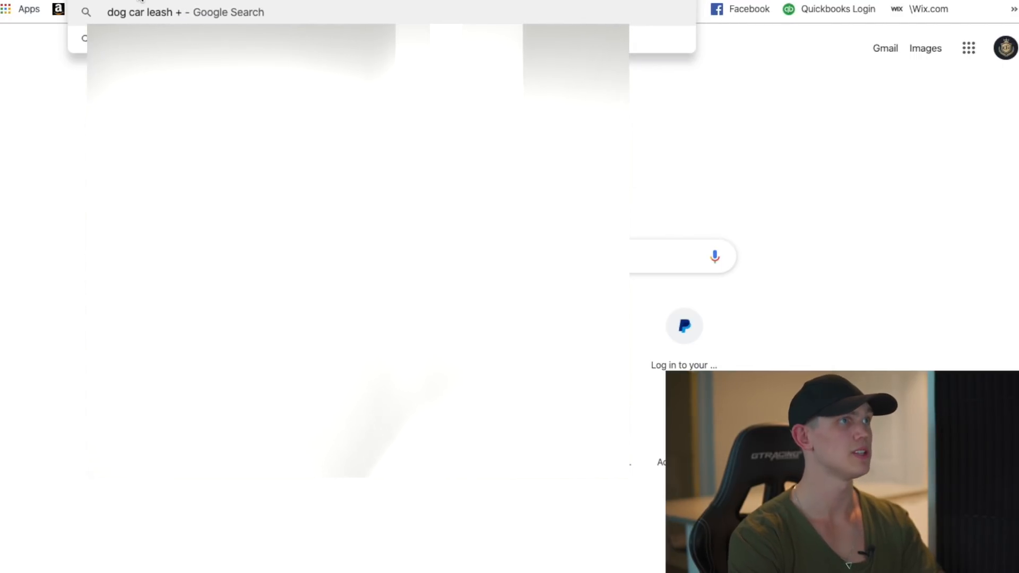
pyautogui.write(' sho')
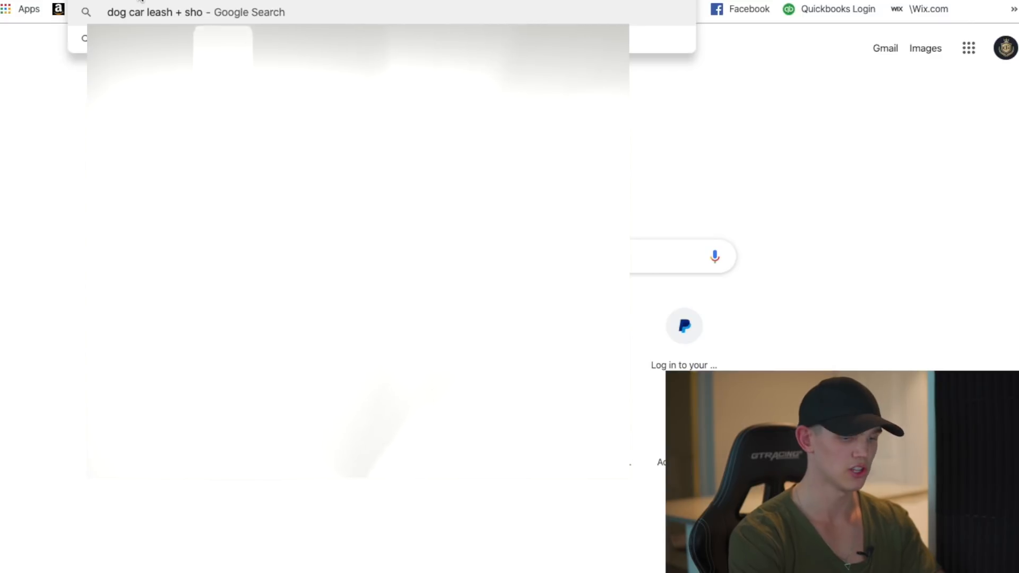
pyautogui.write('pify')
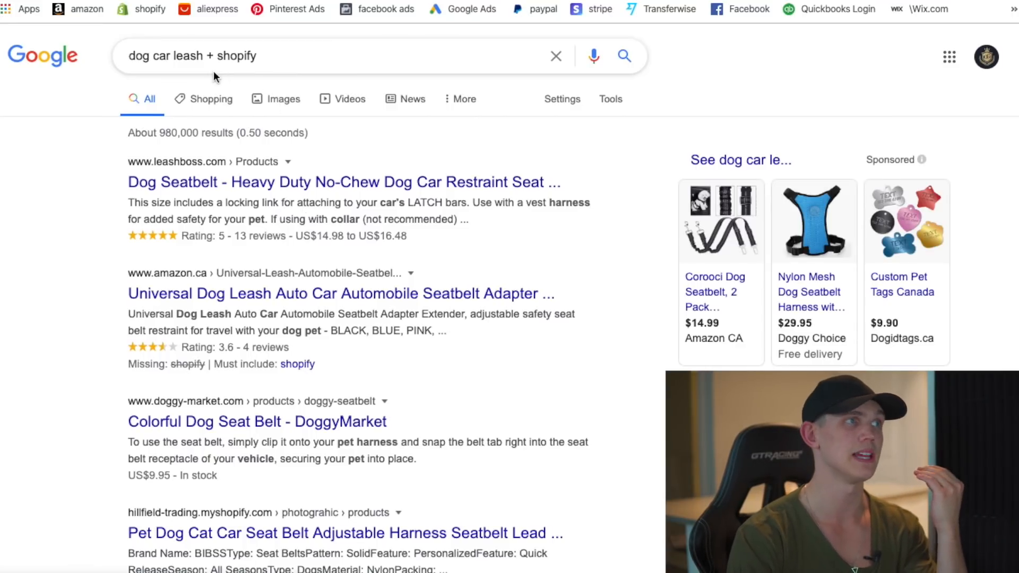
pyautogui.click(308, 186)
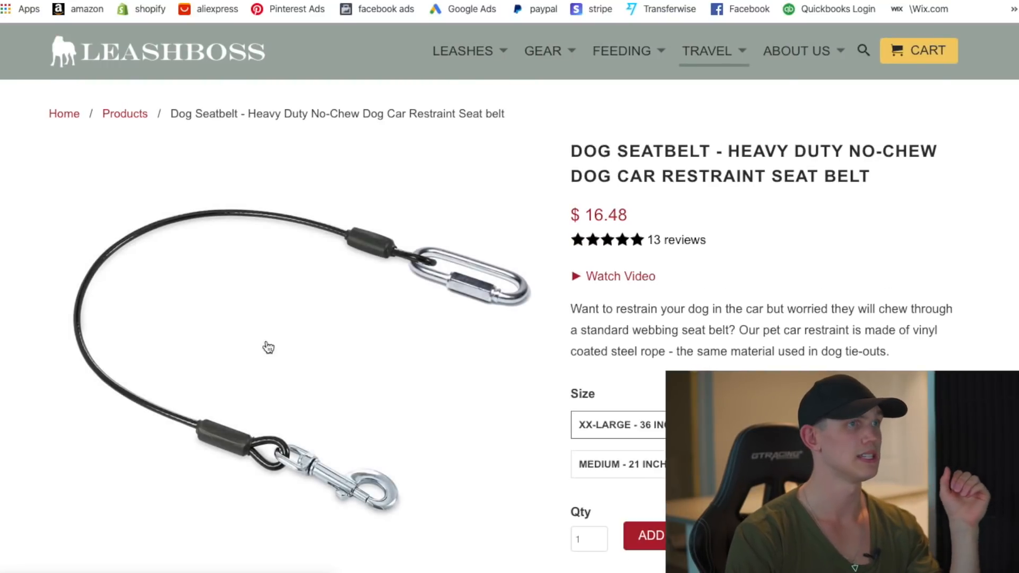
pyautogui.hotkey('alt', 'Left')
pyautogui.click(246, 385)
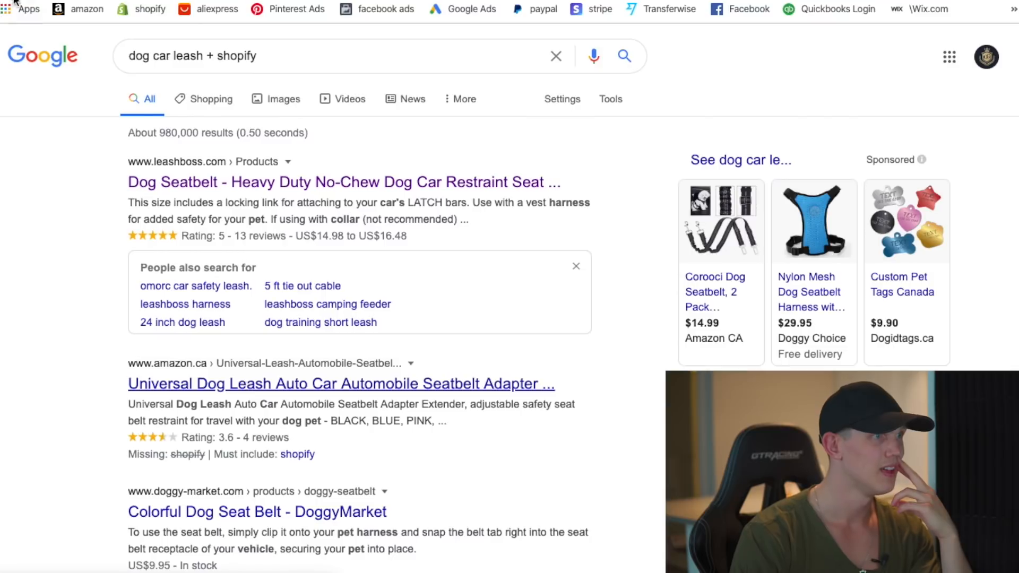
pyautogui.hotkey('alt', 'Left')
# - Open DoggyMarket's Colorful Dog Seat Belt page and compare it with the Shopify product editor
pyautogui.scroll(-1, 319, 340)
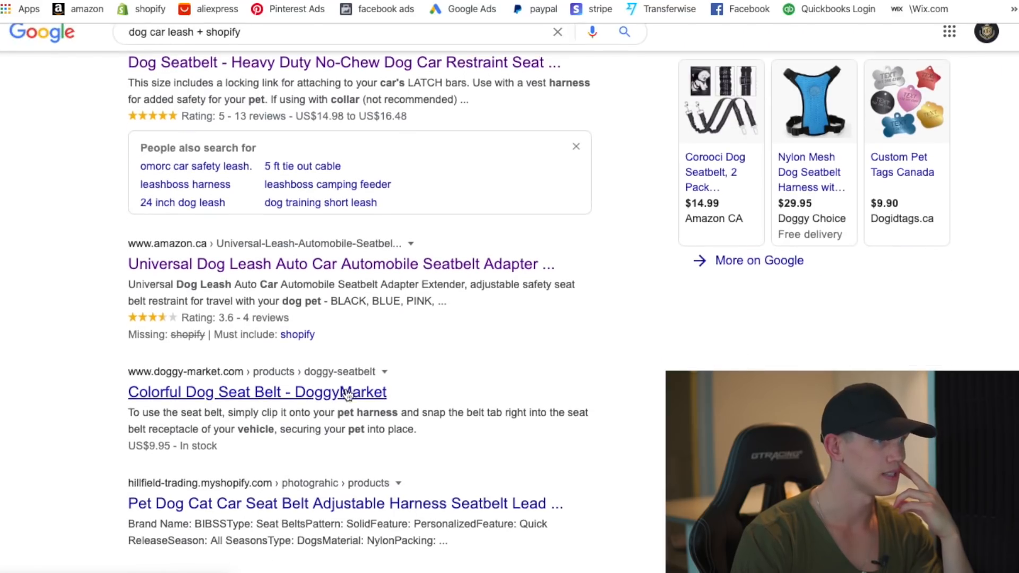
pyautogui.click(282, 398)
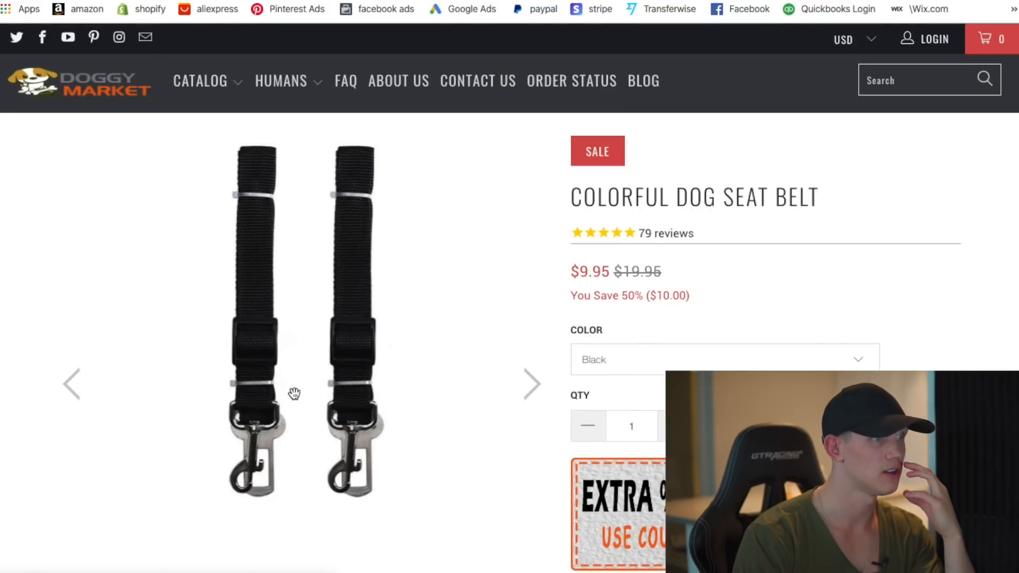
pyautogui.scroll(-1, 293, 393)
pyautogui.scroll(-1, 293, 393)
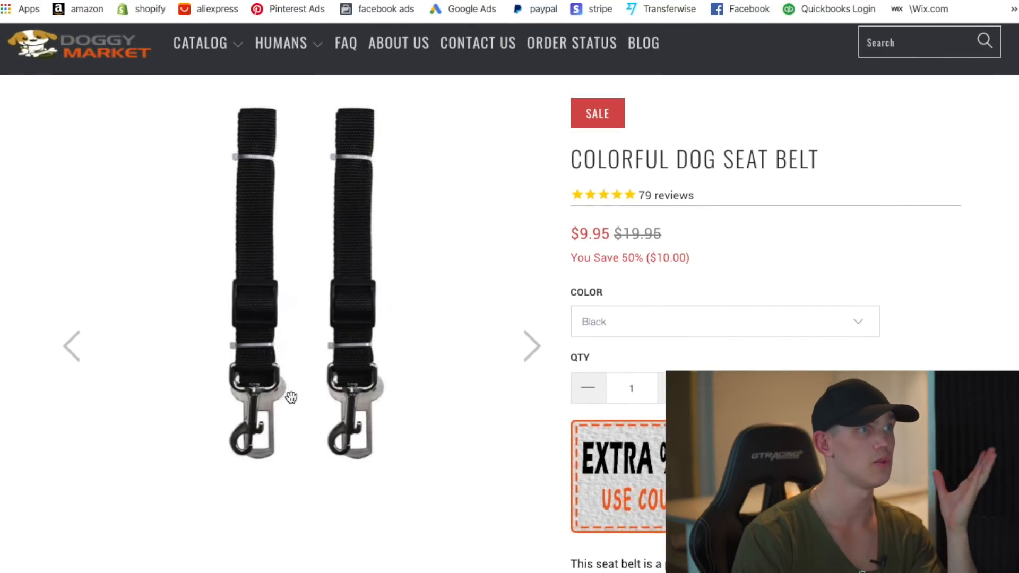
pyautogui.hotkey('ctrl', 'Tab')
pyautogui.scroll(-3, 397, 337)
pyautogui.scroll(-3, 396, 338)
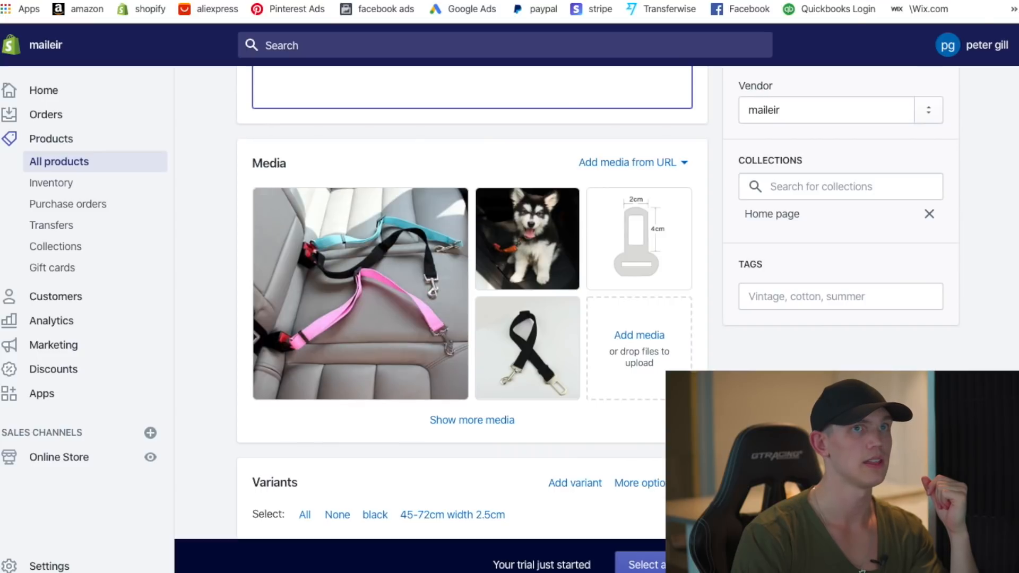
pyautogui.hotkey('ctrl', 'shift', 'Tab')
pyautogui.scroll(-3, 564, 273)
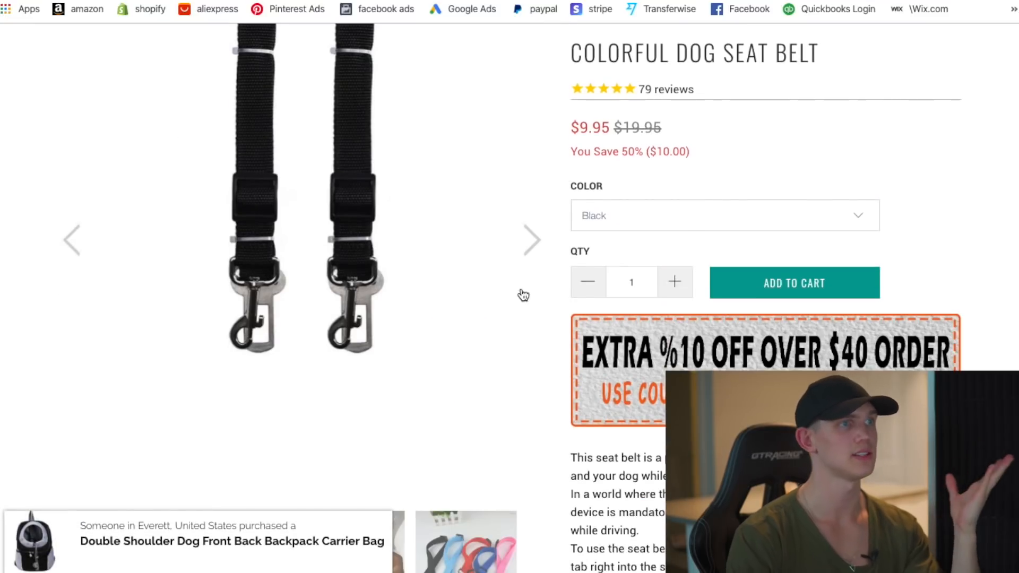
pyautogui.scroll(3, 524, 295)
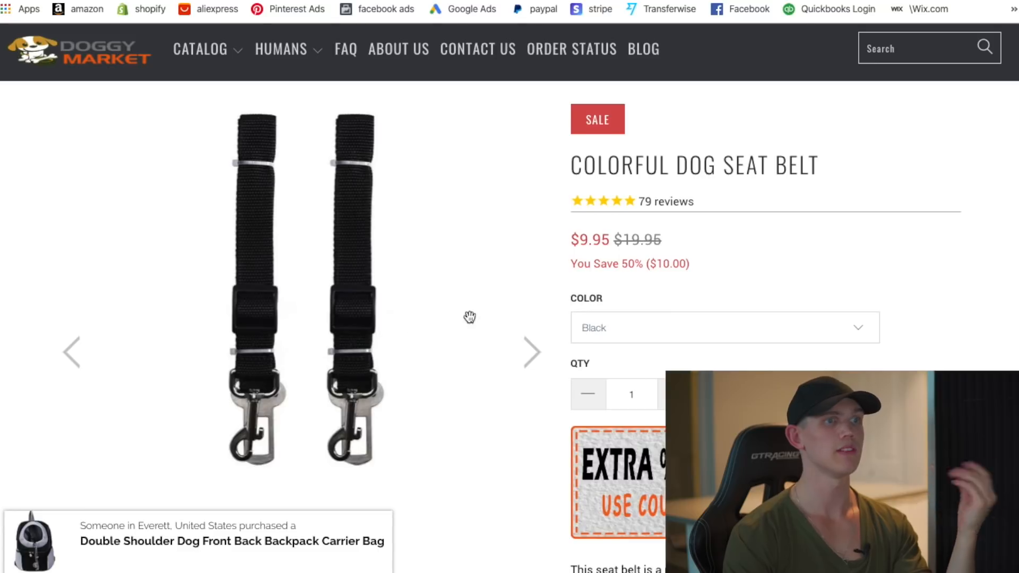
pyautogui.scroll(-8, 470, 317)
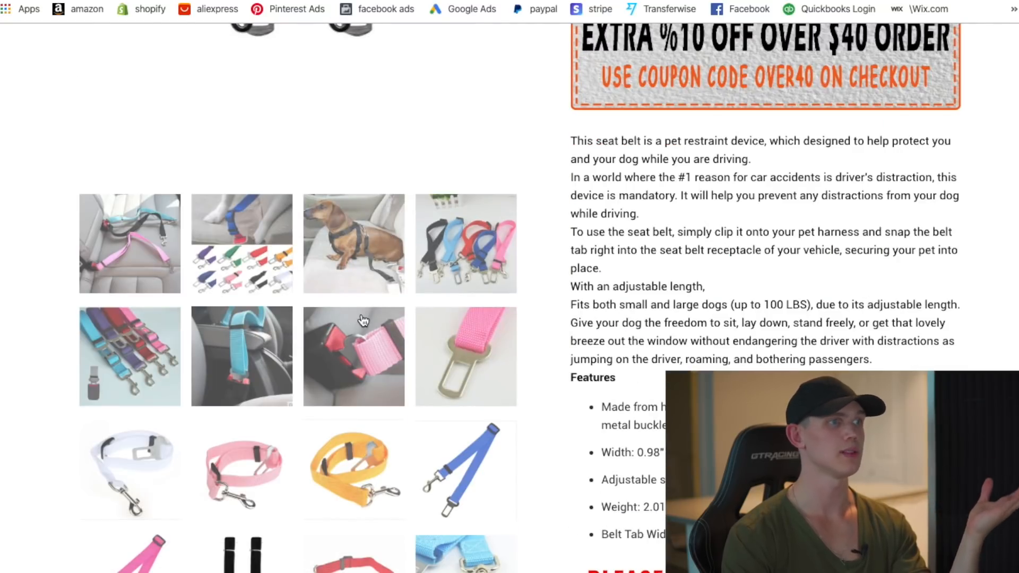
pyautogui.scroll(6, 773, 297)
pyautogui.scroll(-3, 630, 399)
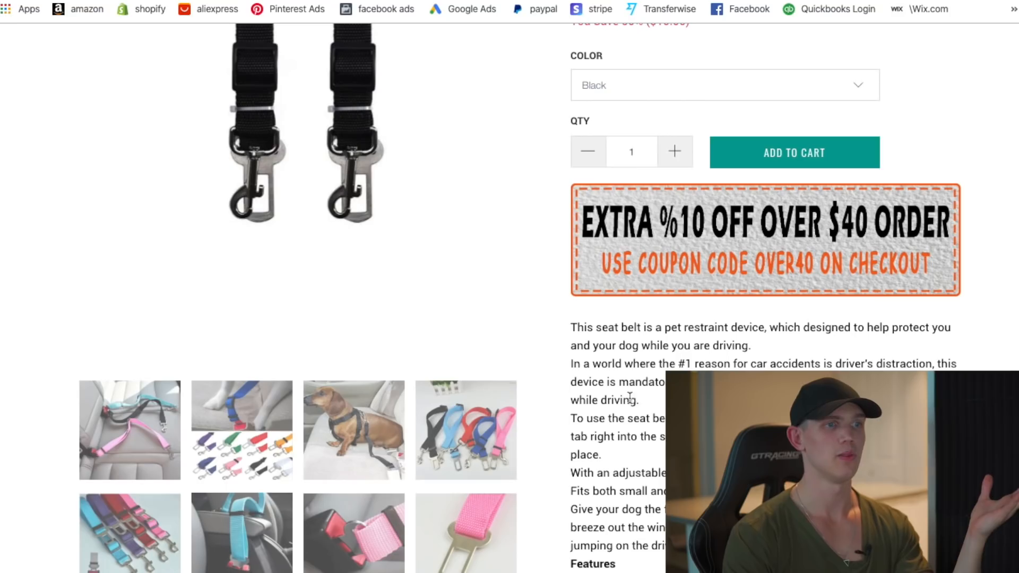
# - Select DoggyMarket's product description text, then return to the search results
pyautogui.moveTo(572, 328); pyautogui.dragTo(829, 246)
pyautogui.scroll(3, 798, 300)
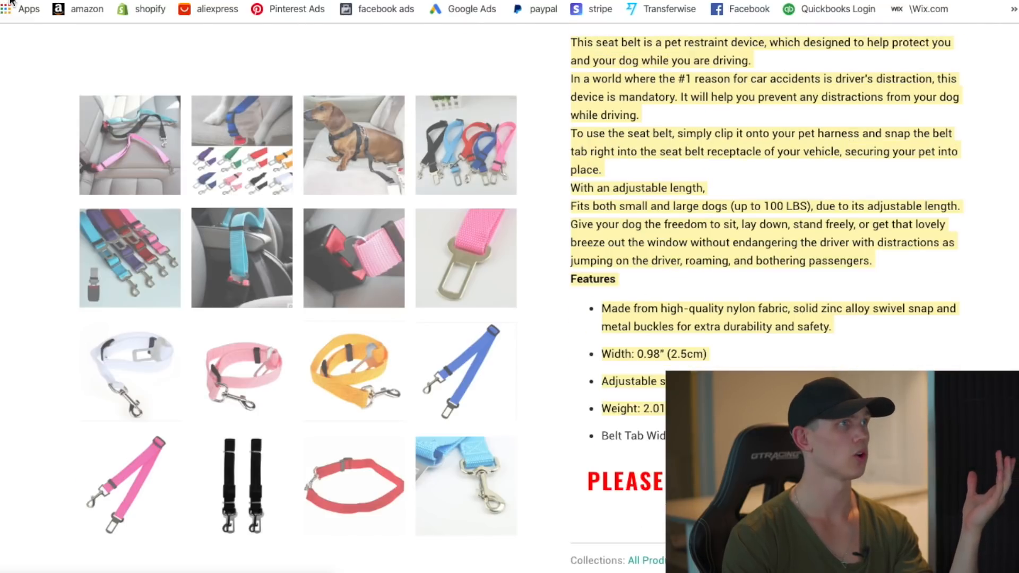
pyautogui.hotkey('alt', 'Left')
pyautogui.scroll(-3, 290, 429)
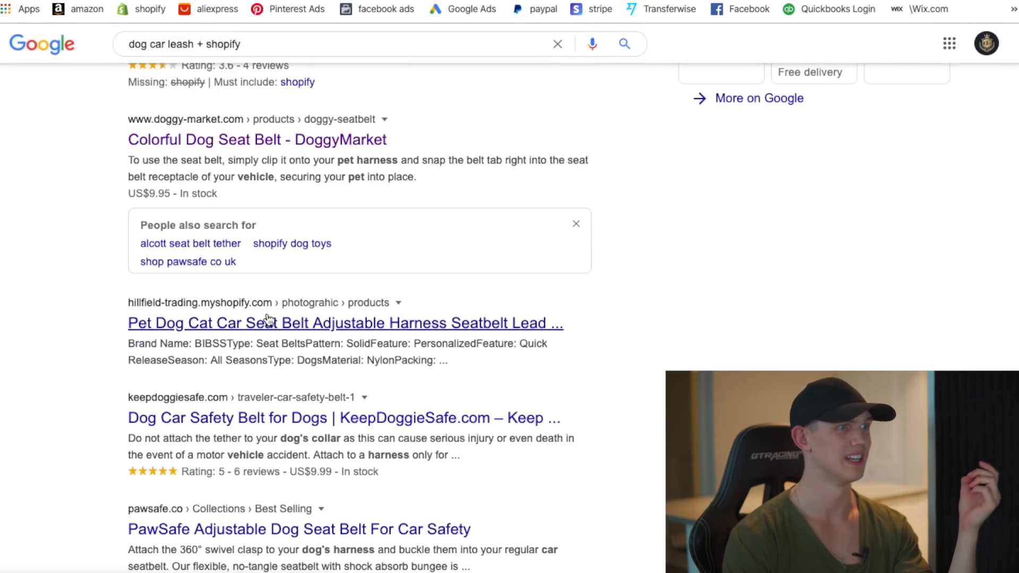
# - Look over the Hillfield Trading seat belt listing and return to the results
pyautogui.click(315, 318)
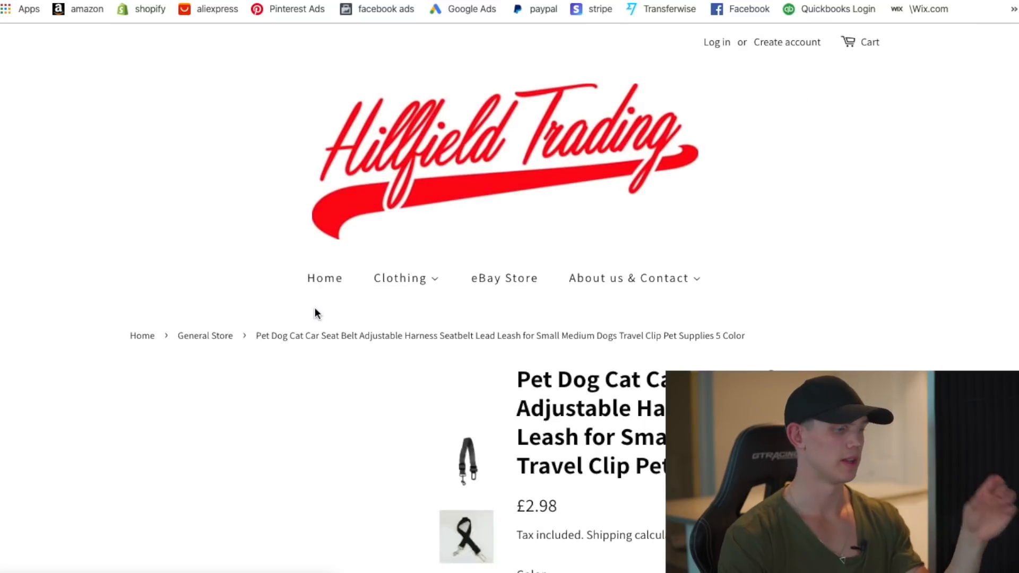
pyautogui.scroll(-10, 541, 278)
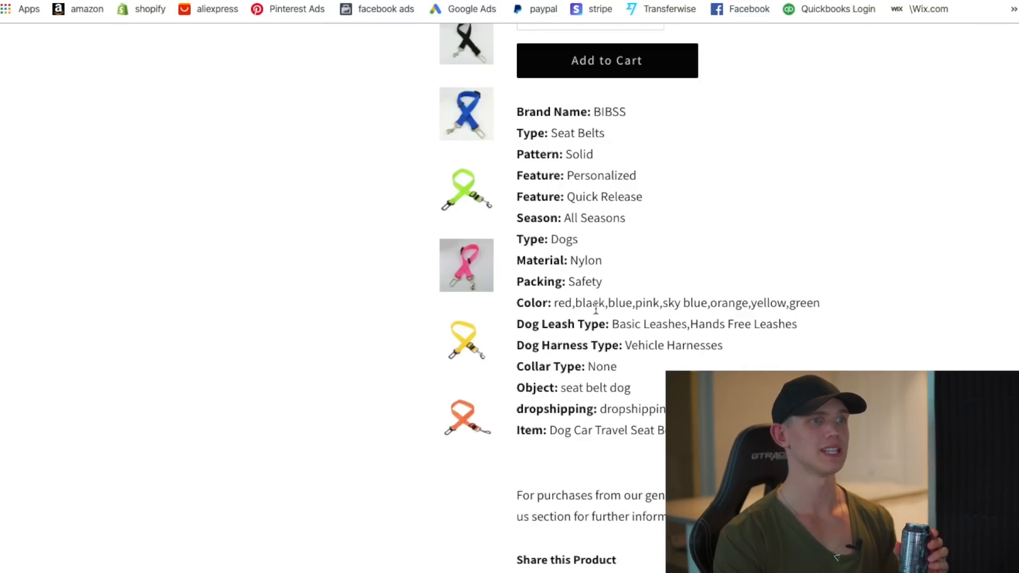
pyautogui.scroll(-9, 595, 309)
pyautogui.hotkey('alt', 'Left')
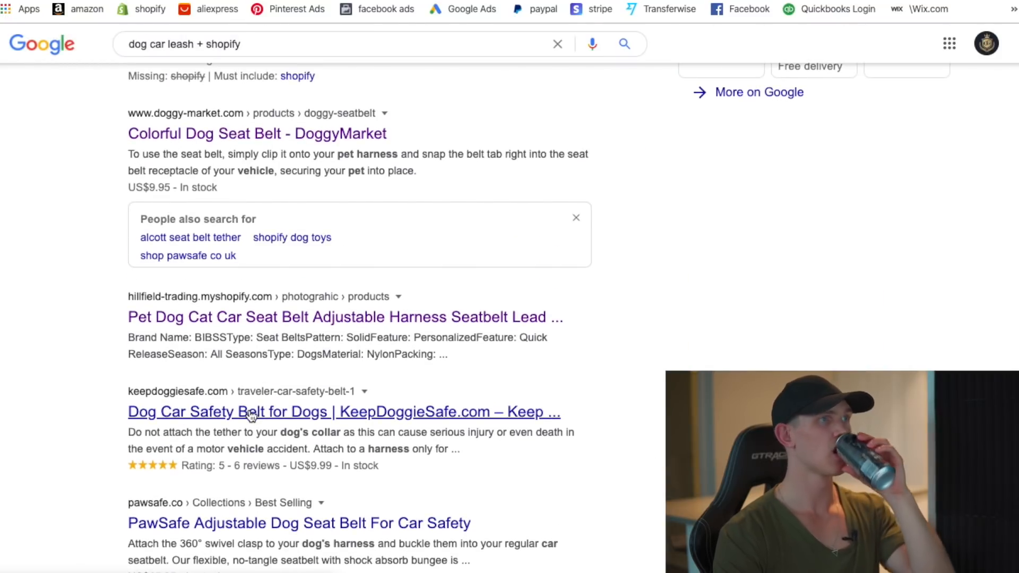
# - Open KeepDoggieSafe.com's Car Safety Belt page and select its description from Top Dog Tips down
pyautogui.click(251, 412)
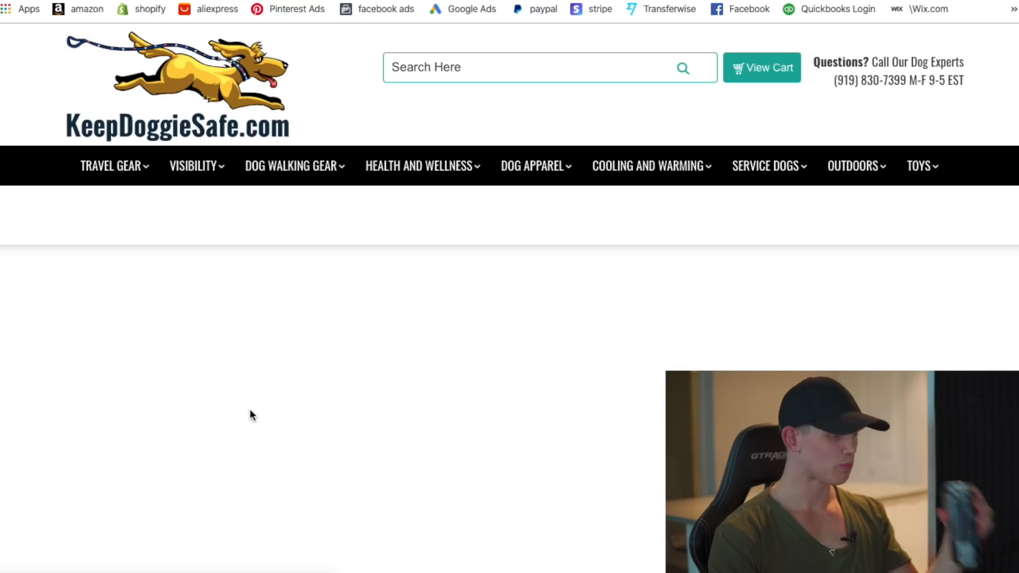
pyautogui.scroll(-8, 649, 311)
pyautogui.scroll(-4, 648, 321)
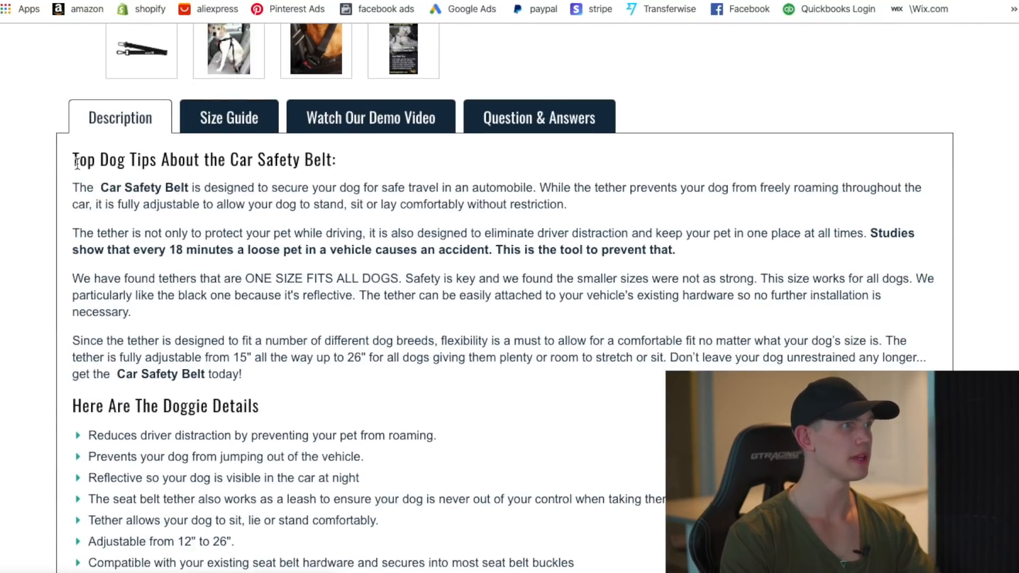
pyautogui.moveTo(77, 164); pyautogui.dragTo(395, 430)
pyautogui.scroll(-7, 459, 435)
pyautogui.scroll(-6, 451, 434)
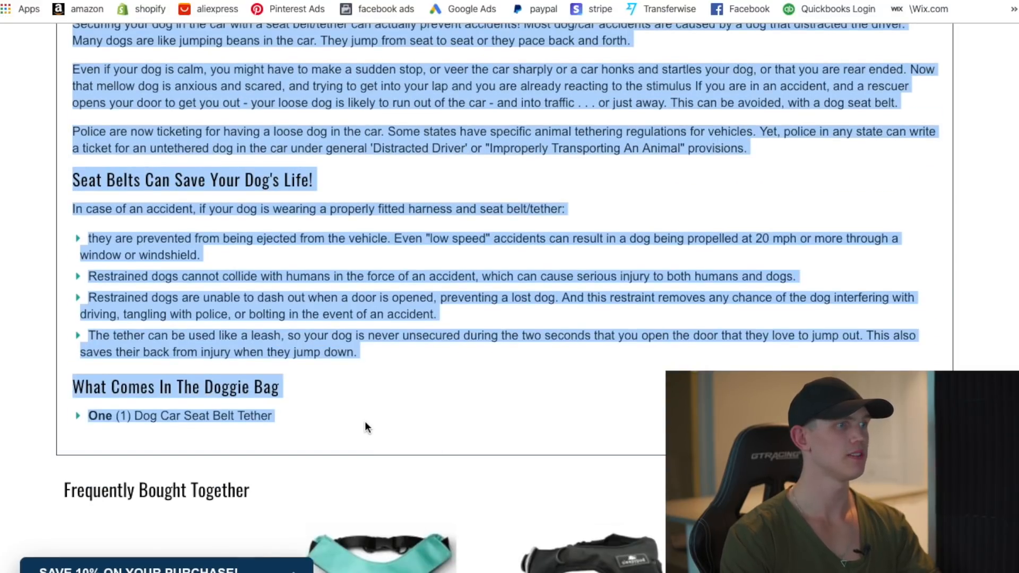
# - Paste the copied Car Safety Belt description into the Dog Car Seat Belt product and save it
pyautogui.click(225, 1)
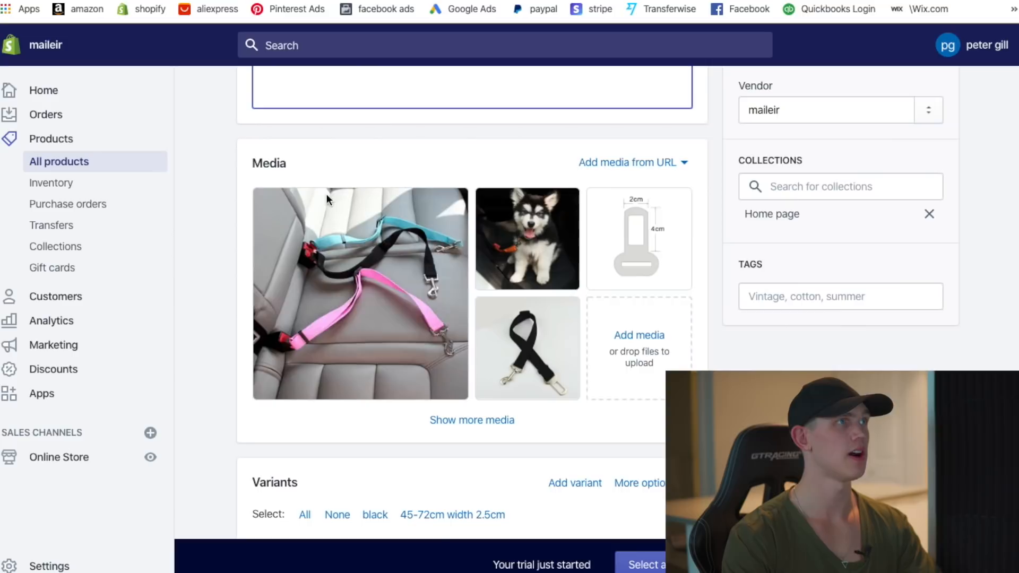
pyautogui.scroll(6, 326, 196)
pyautogui.click(325, 353)
pyautogui.hotkey('ctrl', 'v')
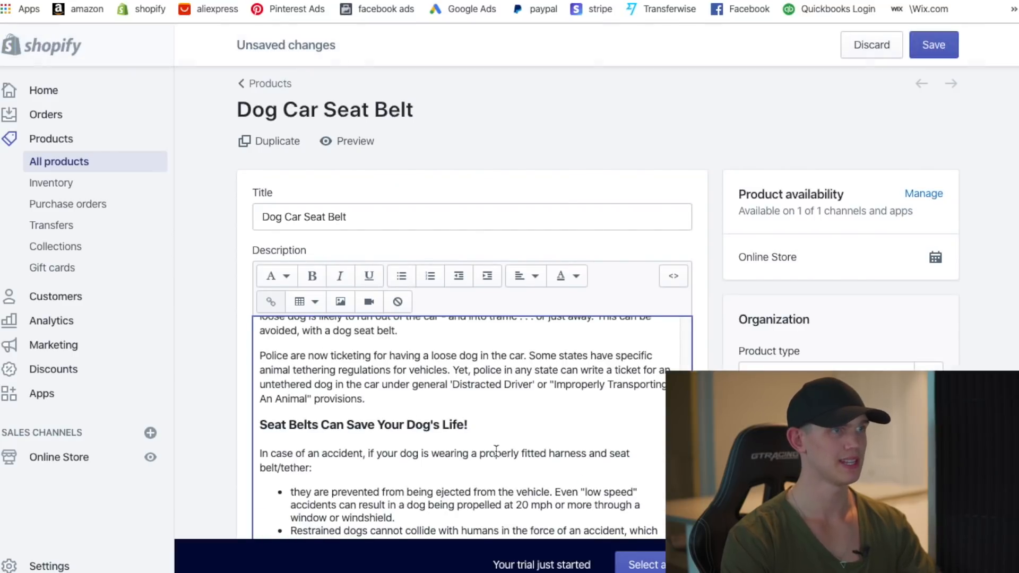
pyautogui.scroll(-4, 530, 427)
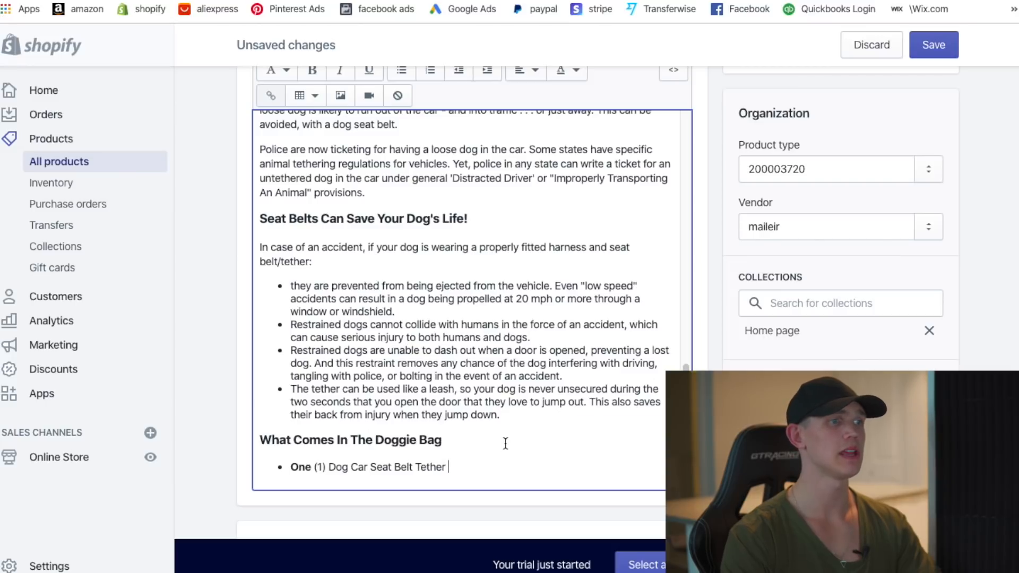
pyautogui.scroll(10, 490, 398)
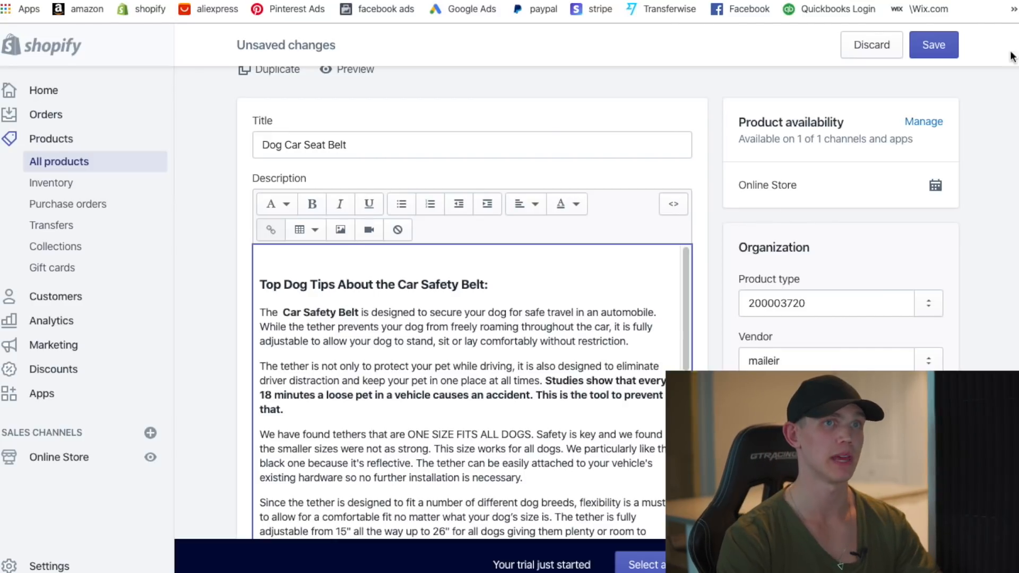
pyautogui.click(936, 46)
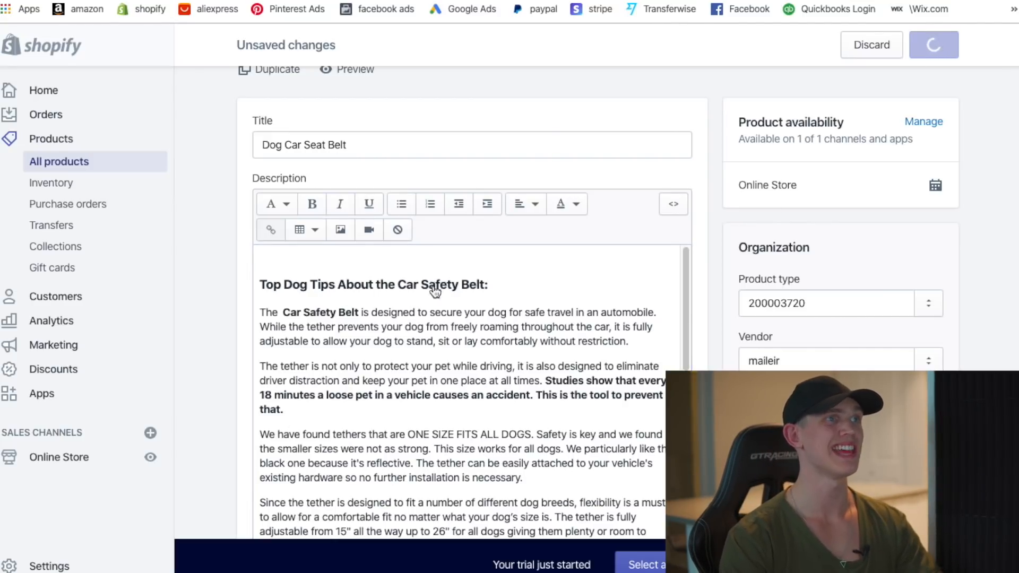
pyautogui.scroll(2, 432, 287)
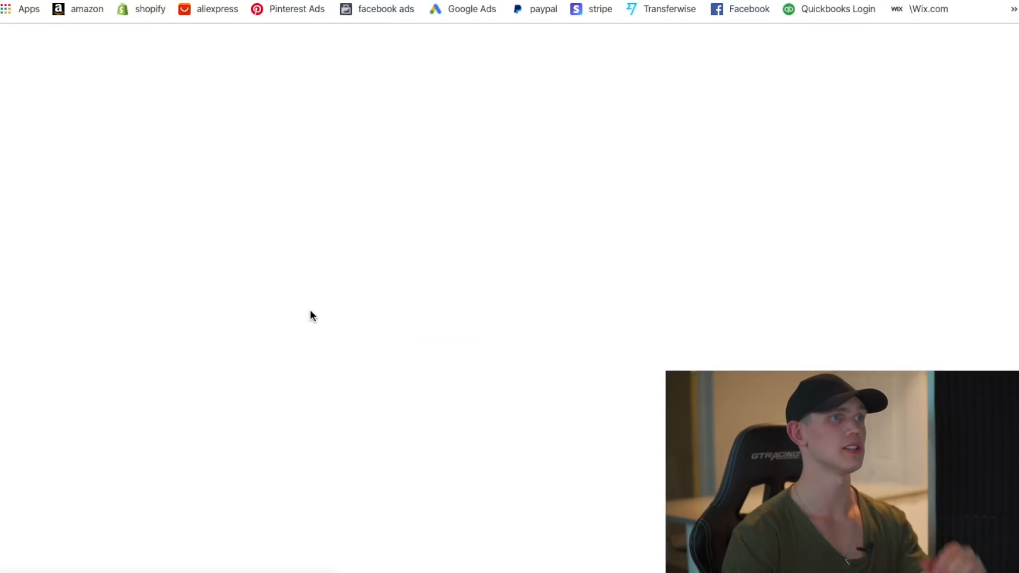
# - Browse the storefront page's husky, pink and black belt photos, then return to the admin tab
pyautogui.scroll(-2, 616, 202)
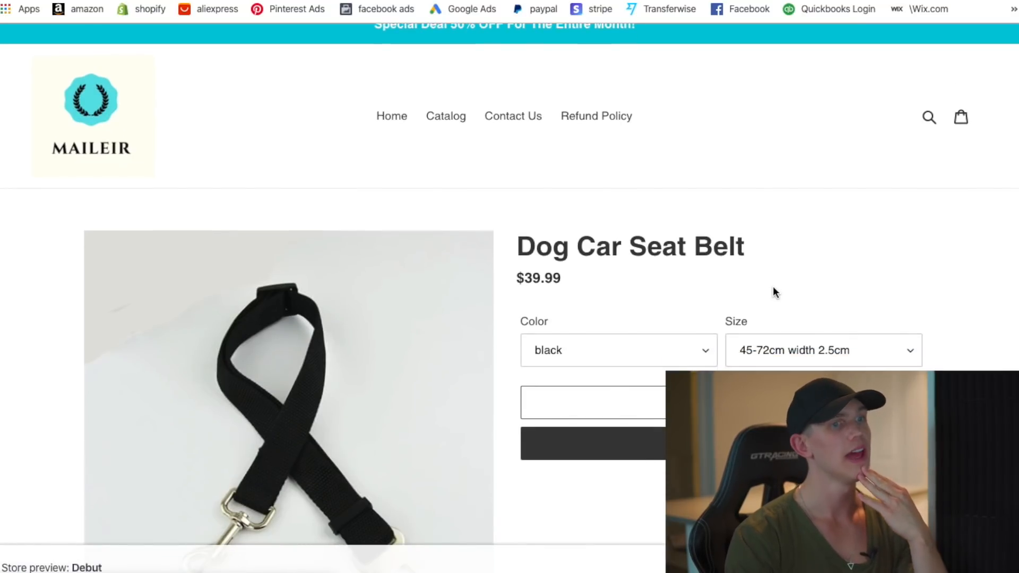
pyautogui.scroll(-2, 733, 275)
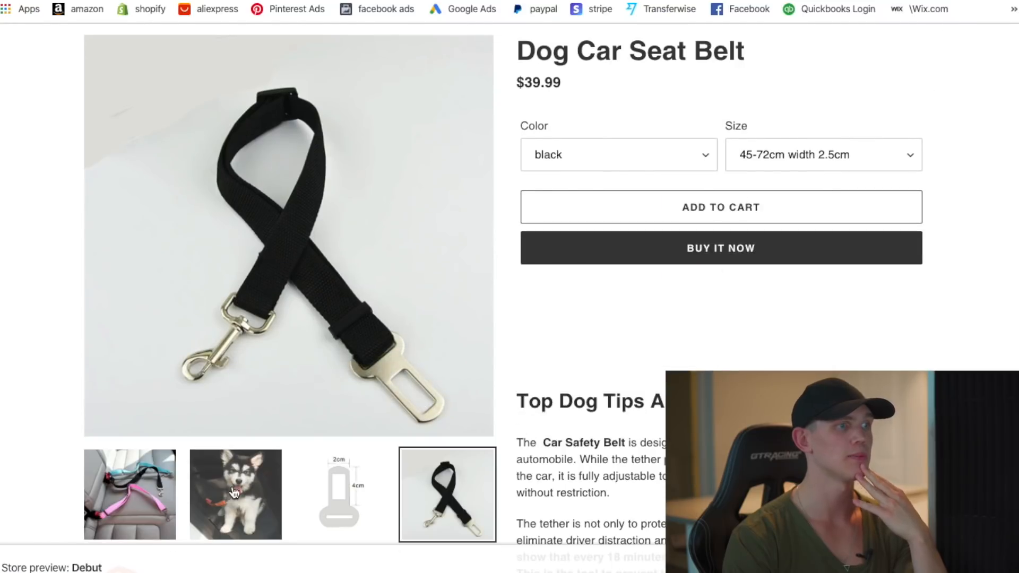
pyautogui.click(236, 494)
pyautogui.click(130, 494)
pyautogui.click(429, 507)
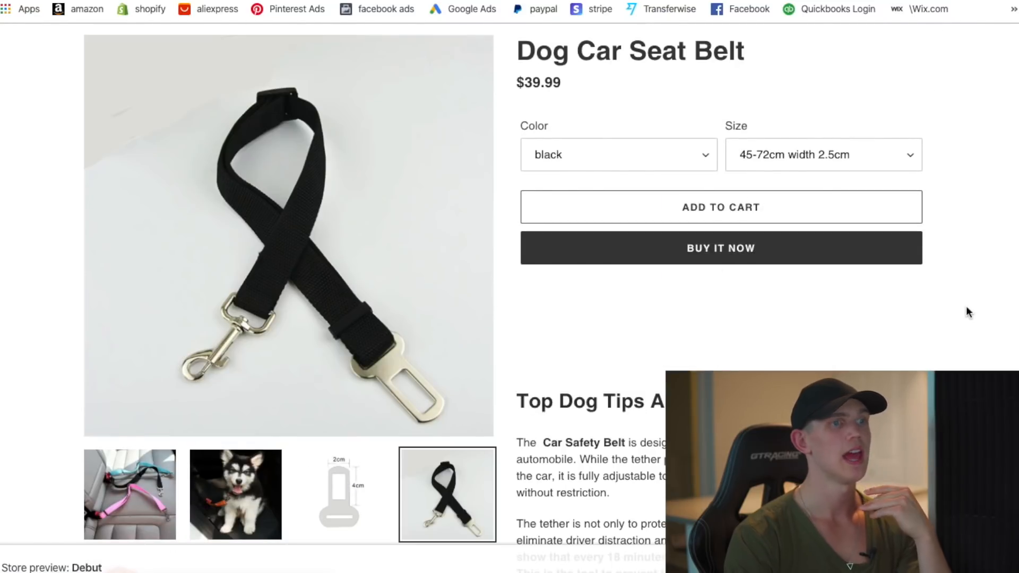
pyautogui.scroll(-20, 969, 315)
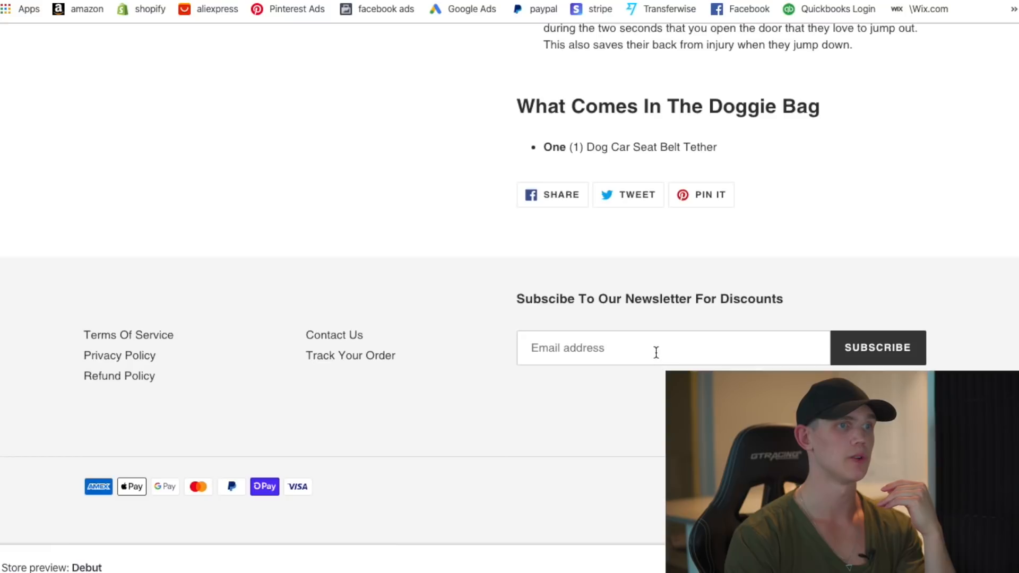
pyautogui.scroll(20, 735, 319)
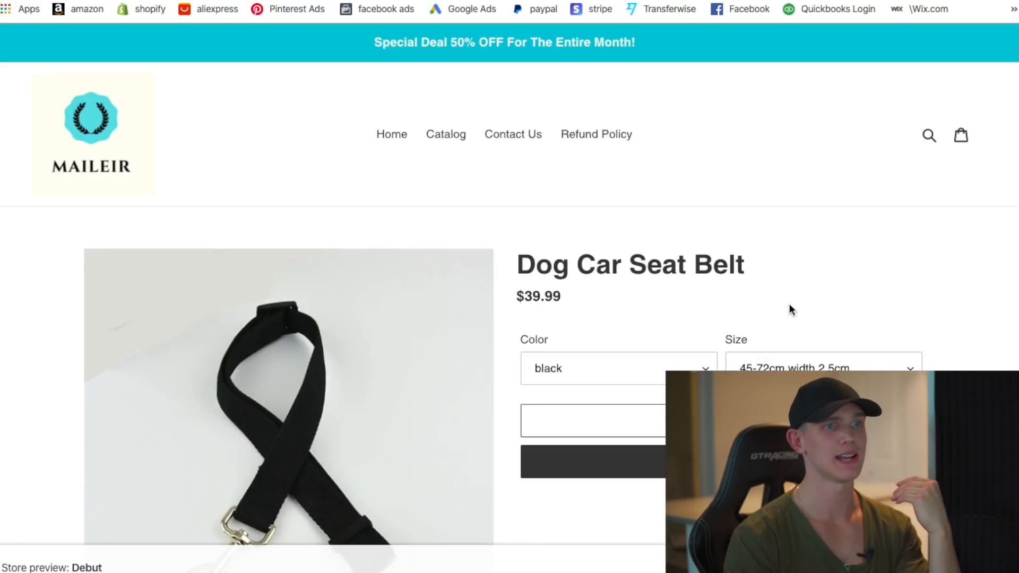
pyautogui.scroll(-2, 797, 323)
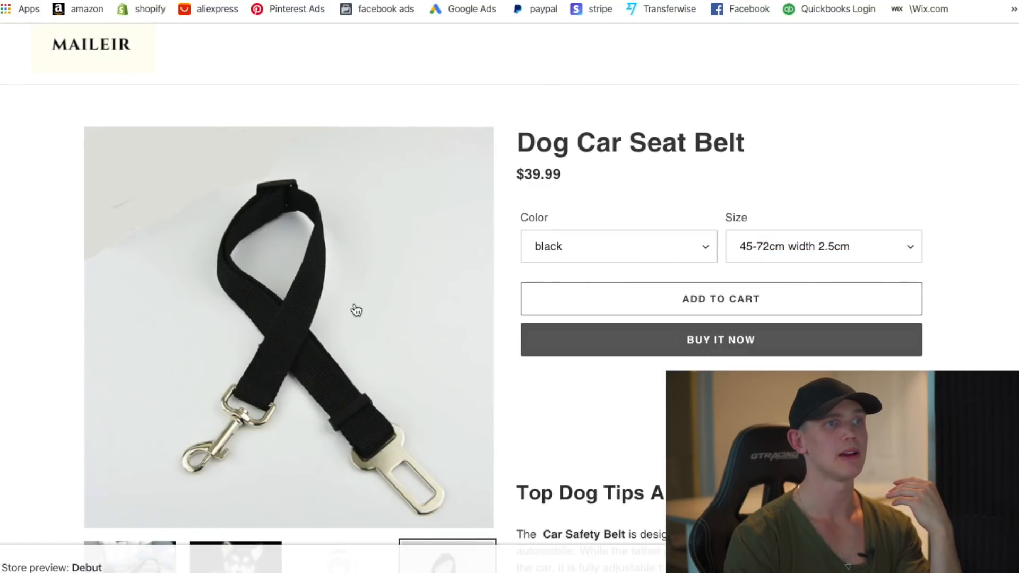
pyautogui.click(99, 1)
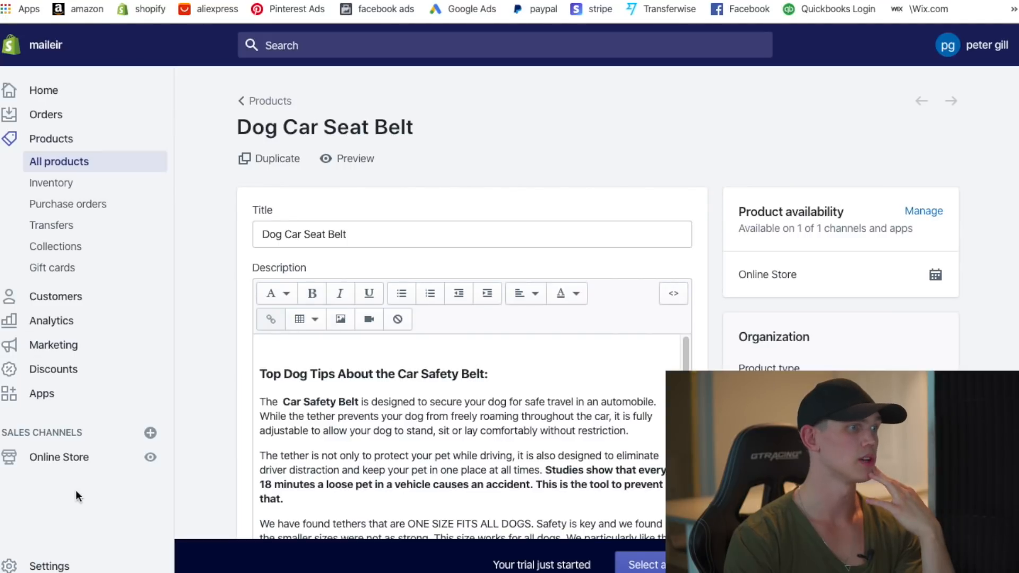
# - Open the theme customizer, search 'dog' in the preview and open the Dog Car Seat Belt page
pyautogui.click(68, 462)
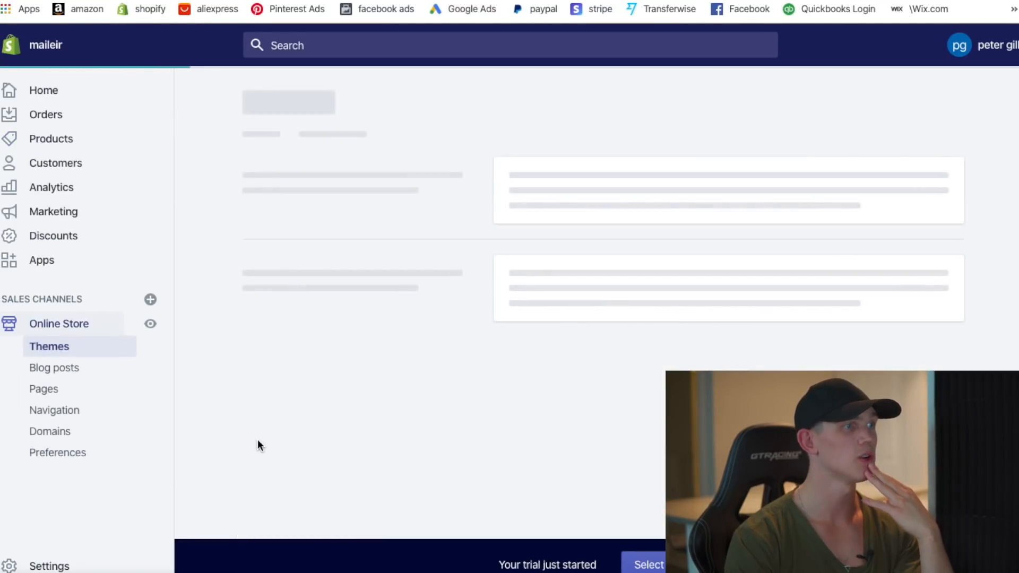
pyautogui.scroll(-2, 660, 316)
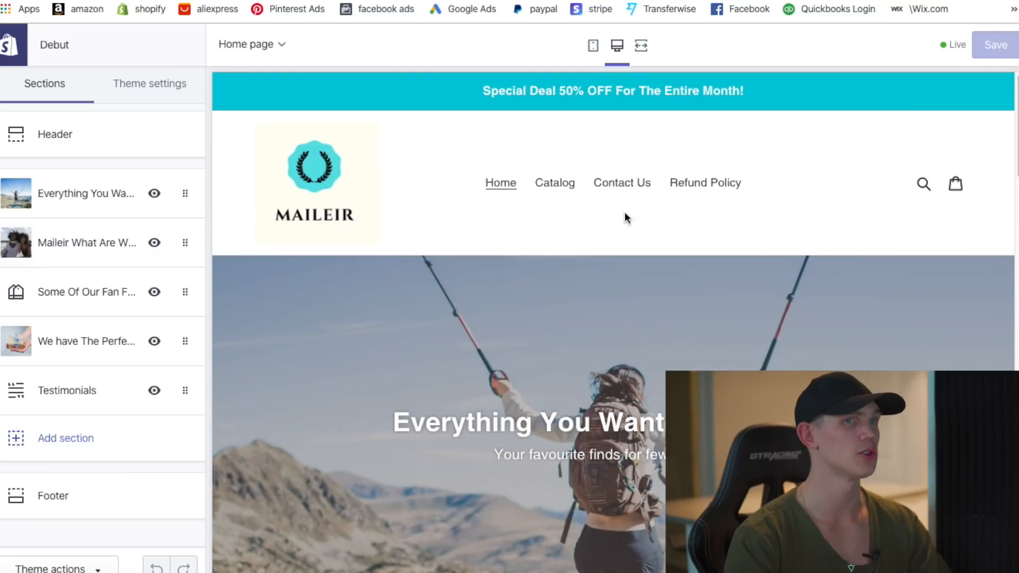
pyautogui.click(923, 185)
pyautogui.write('dog')
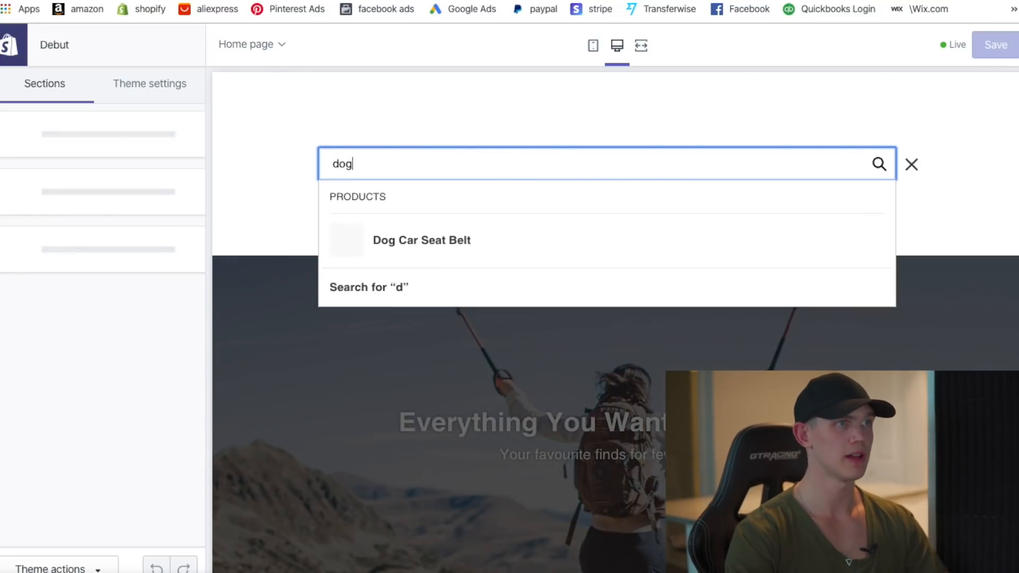
pyautogui.press('Return')
pyautogui.scroll(-5, 420, 367)
pyautogui.click(420, 228)
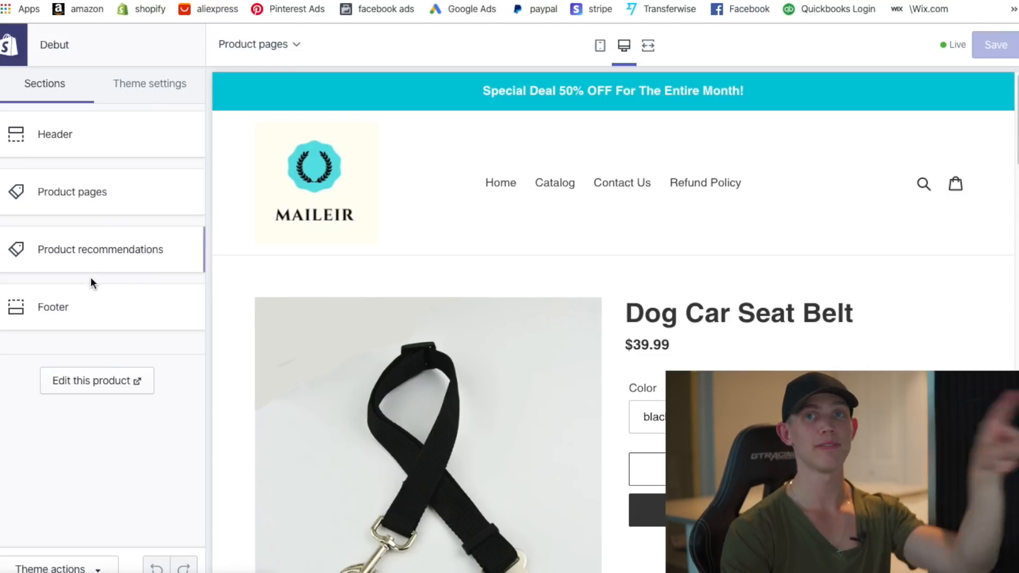
# - Open the Product pages section settings in the theme editor
pyautogui.click(282, 45)
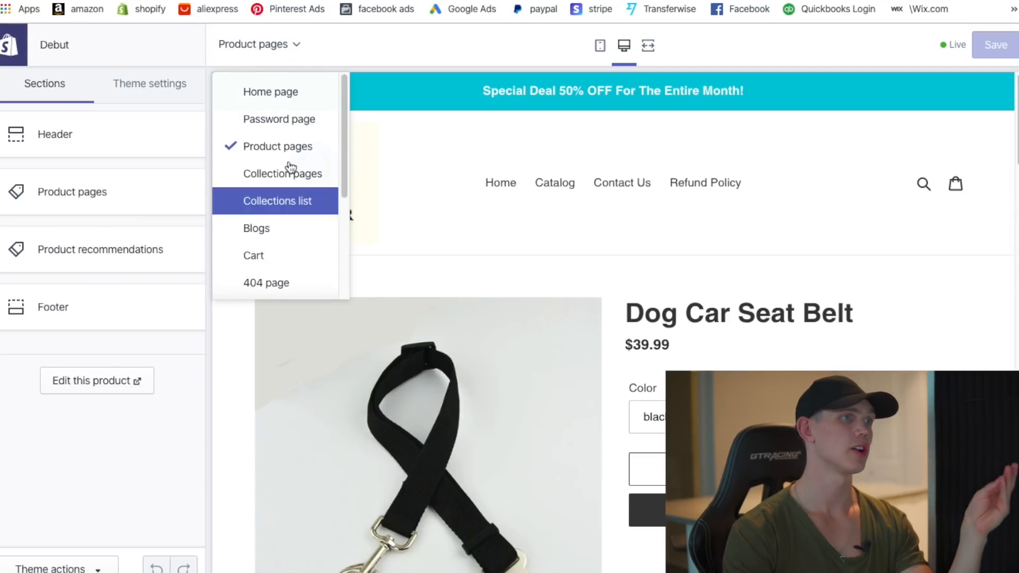
pyautogui.click(444, 43)
pyautogui.scroll(-2, 722, 315)
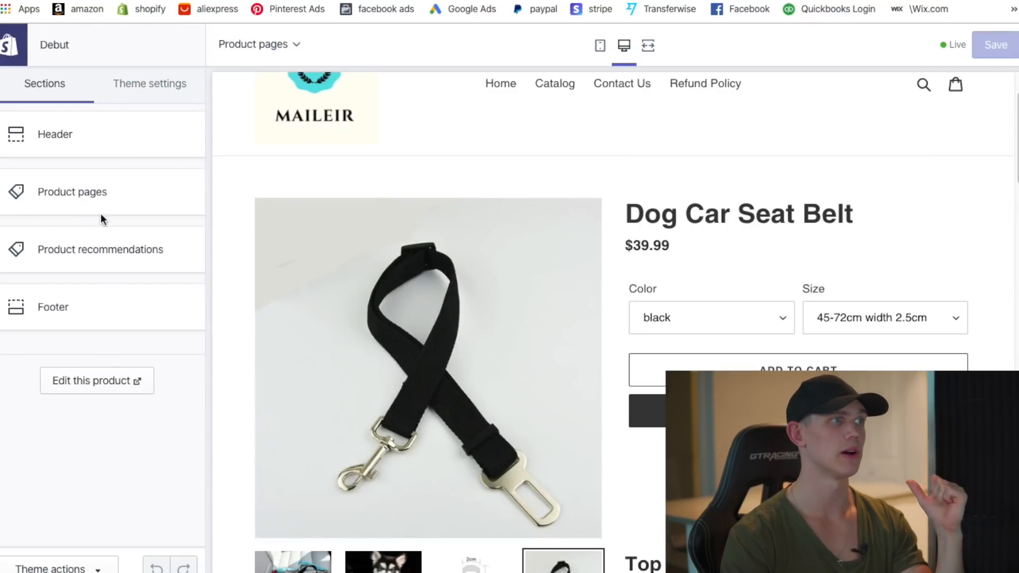
pyautogui.click(113, 196)
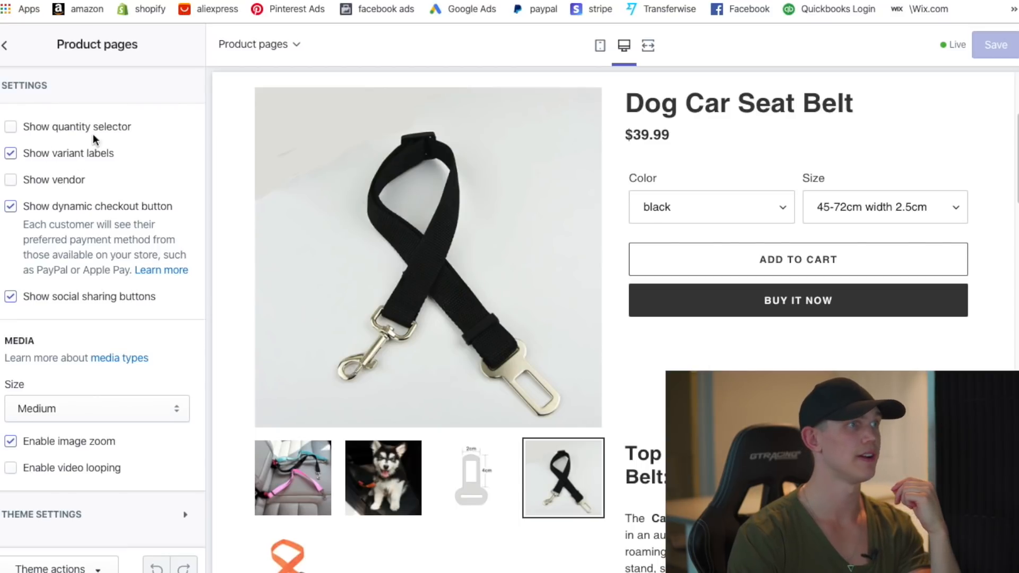
# - Enable the quantity selector on product pages and review the other Product pages options
pyautogui.click(10, 127)
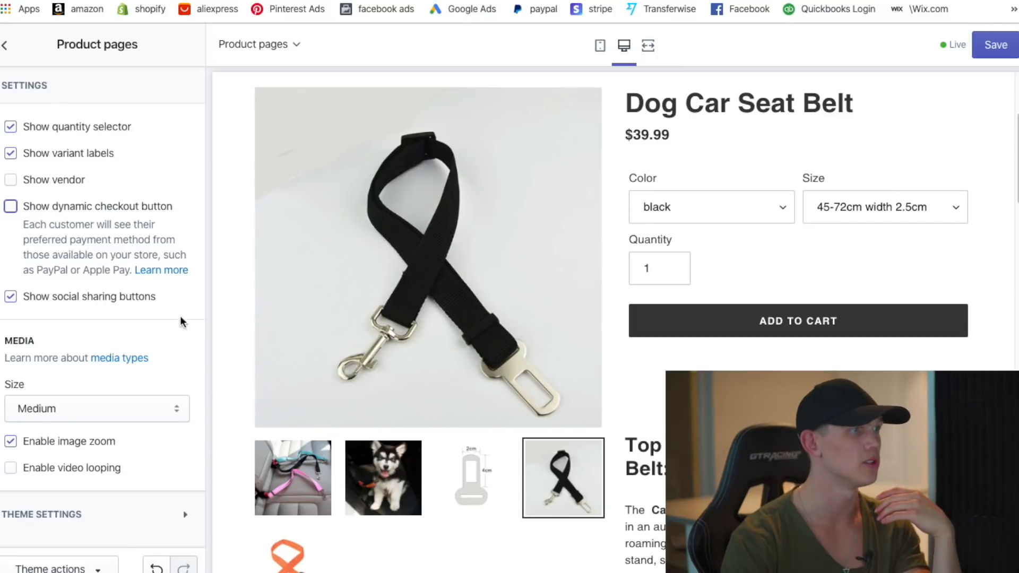
pyautogui.scroll(-5, 427, 425)
pyautogui.scroll(-15, 637, 286)
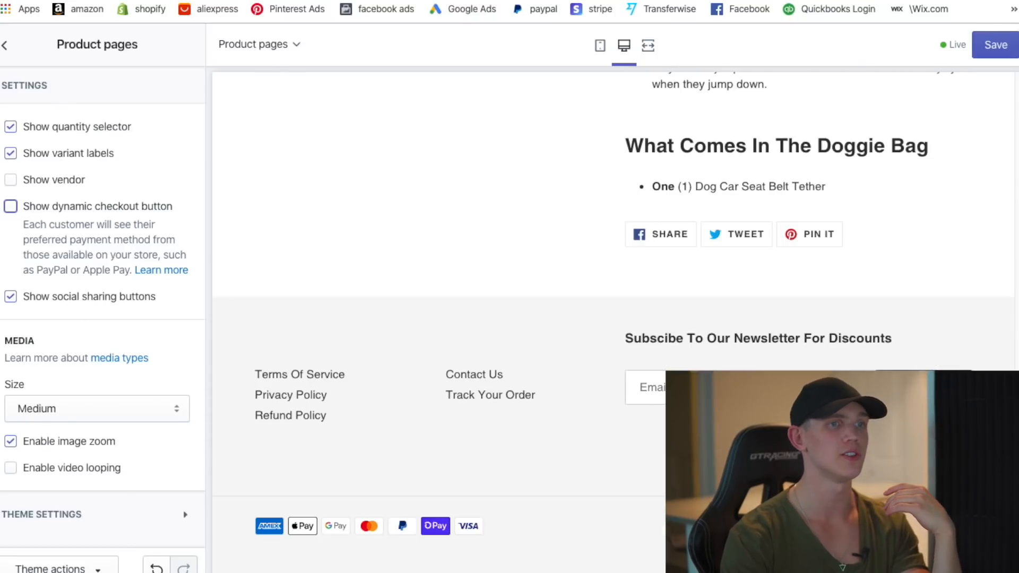
pyautogui.scroll(10, 637, 286)
pyautogui.scroll(10, 461, 318)
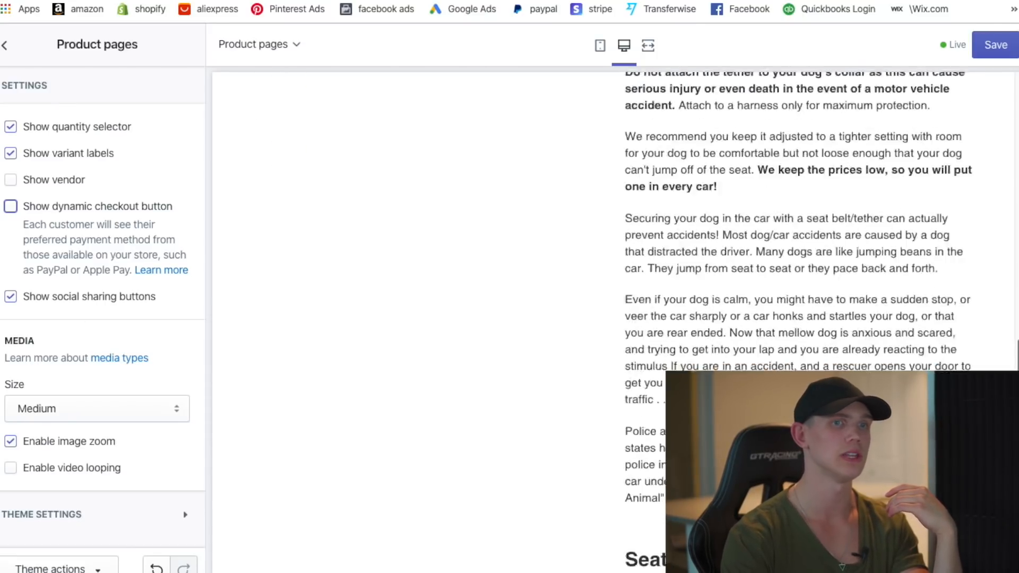
pyautogui.scroll(-5, 339, 382)
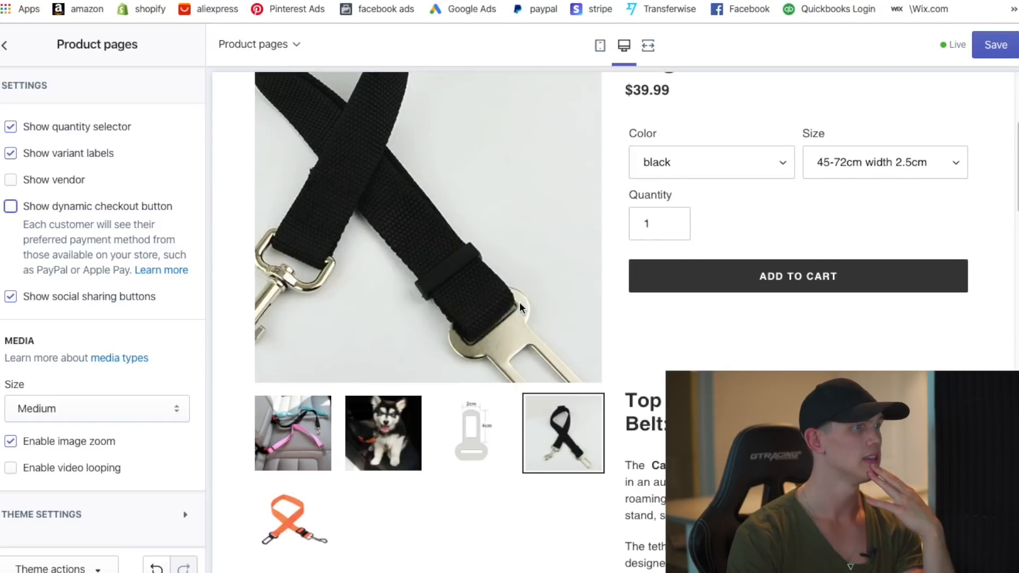
pyautogui.scroll(2, 520, 378)
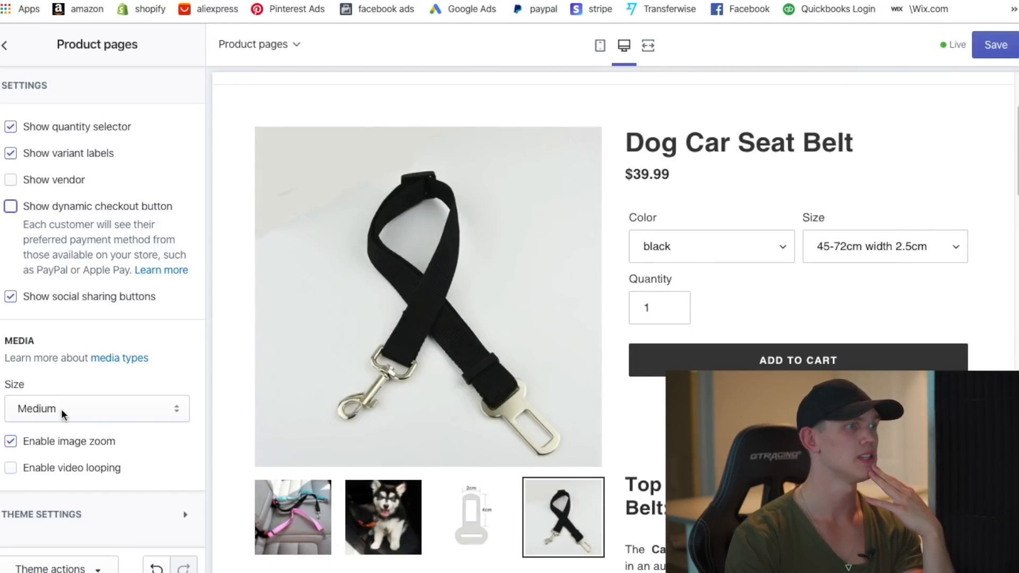
pyautogui.scroll(-1, 481, 487)
pyautogui.scroll(-1, 480, 487)
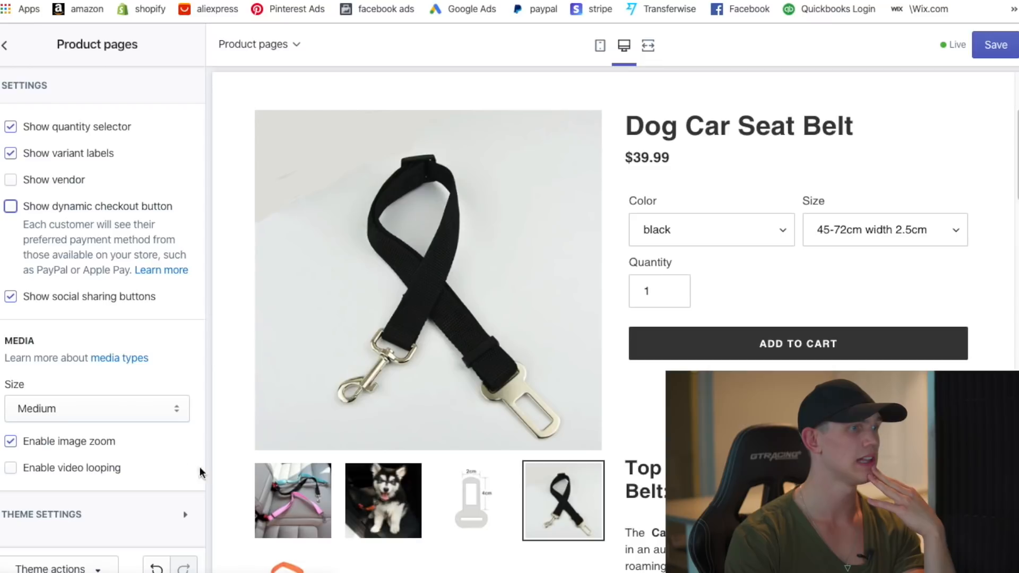
pyautogui.scroll(-4, 529, 296)
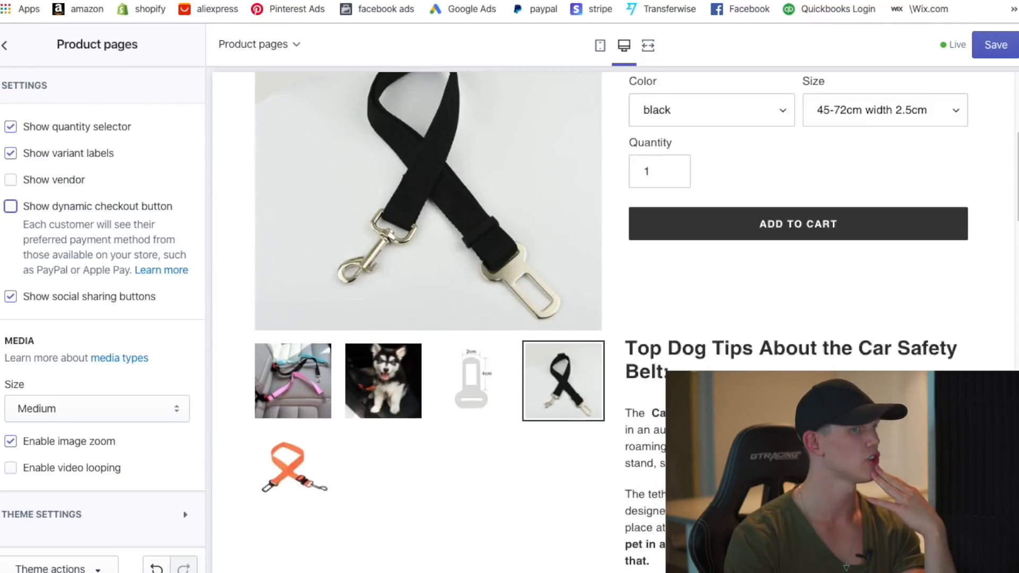
pyautogui.scroll(8, 531, 319)
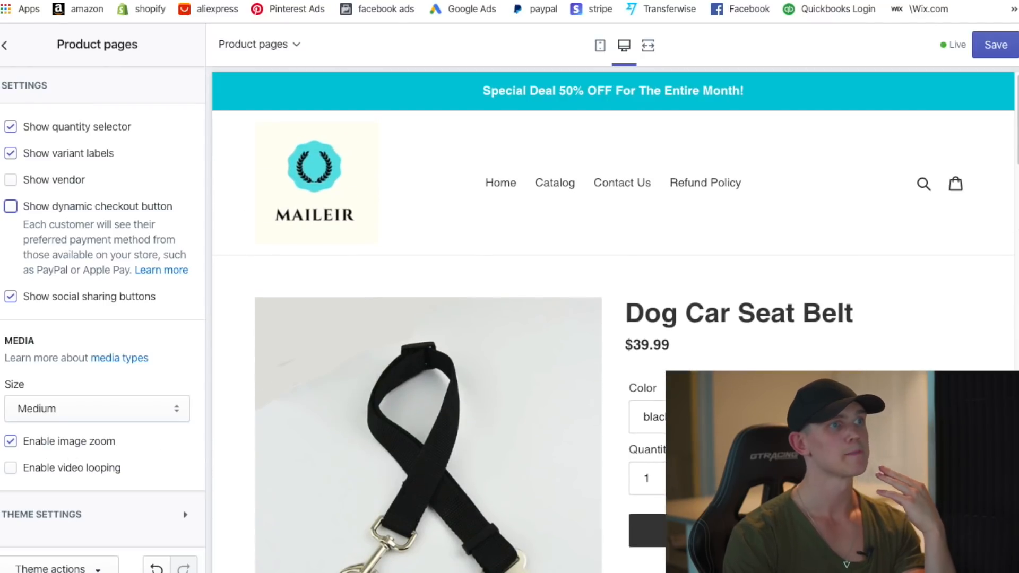
pyautogui.scroll(-1, 851, 321)
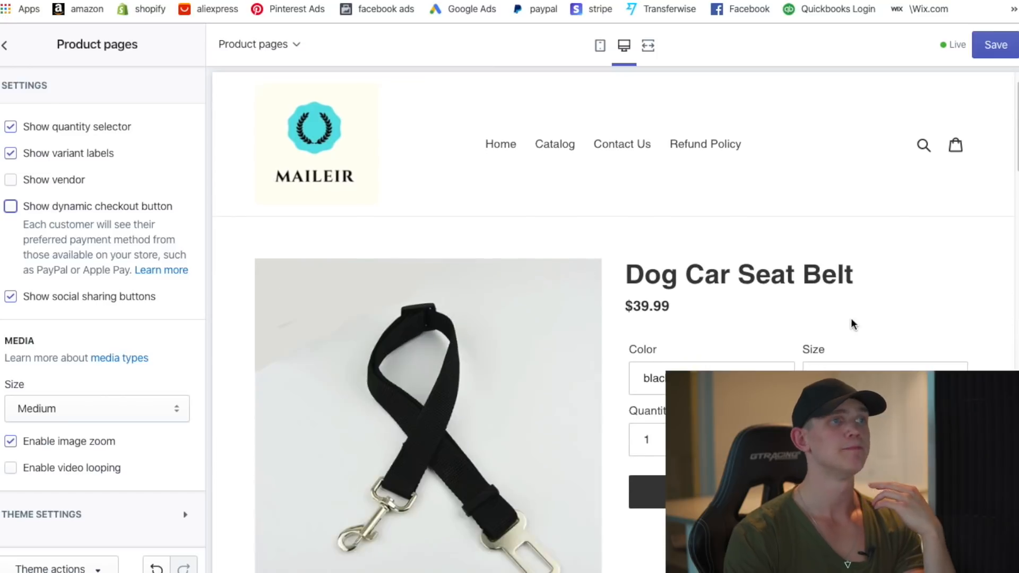
pyautogui.scroll(2, 850, 322)
pyautogui.scroll(-2, 826, 364)
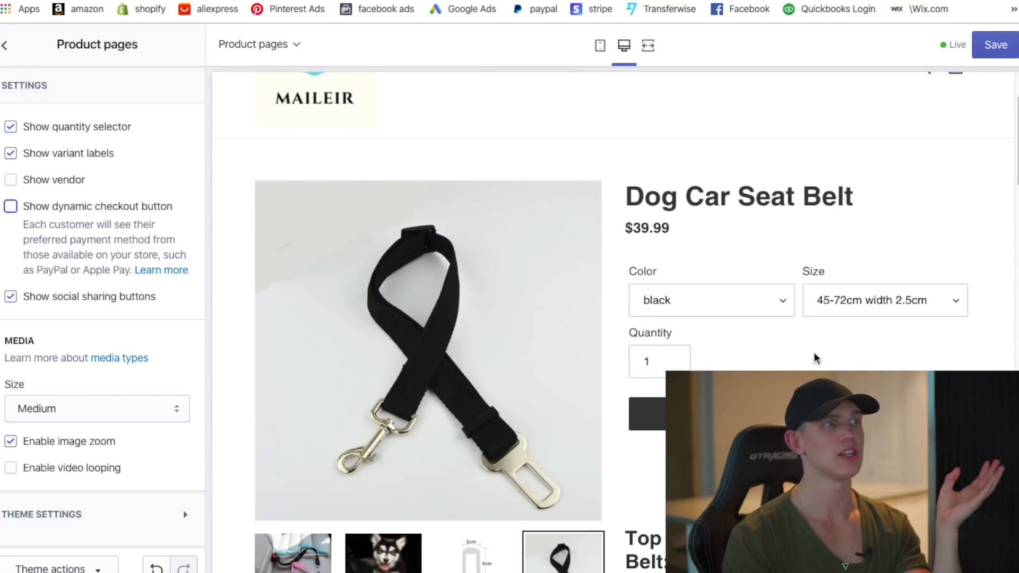
# - Return to the theme's full sections list and look through it
pyautogui.click(6, 46)
pyautogui.scroll(2, 637, 239)
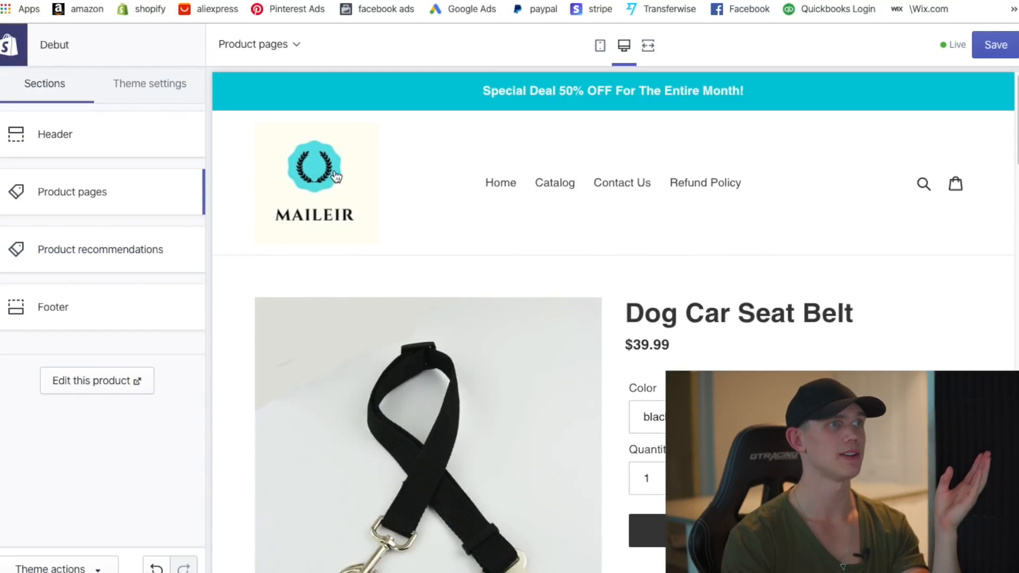
pyautogui.scroll(-1, 365, 225)
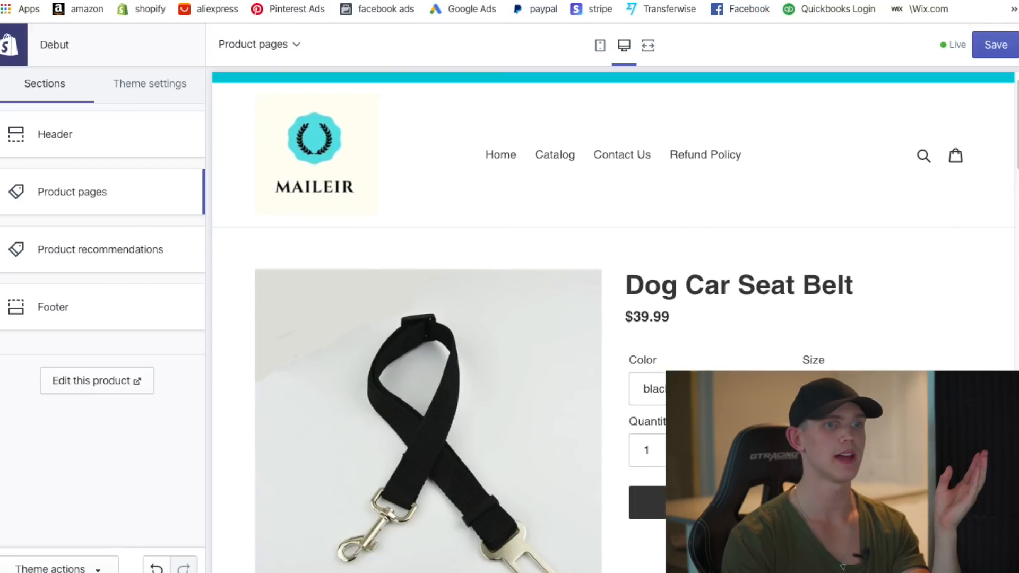
pyautogui.scroll(-1, 535, 417)
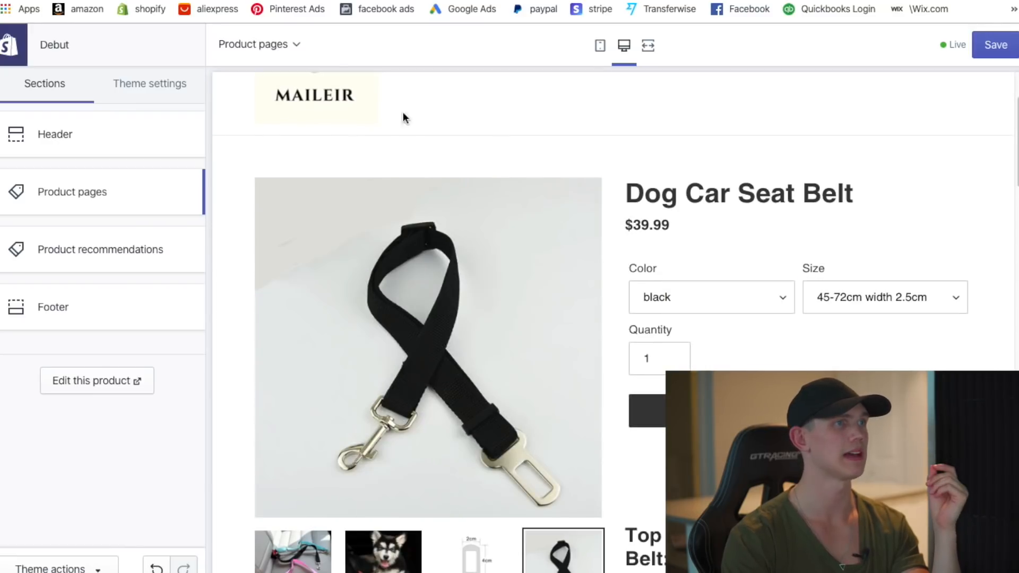
pyautogui.scroll(2, 448, 131)
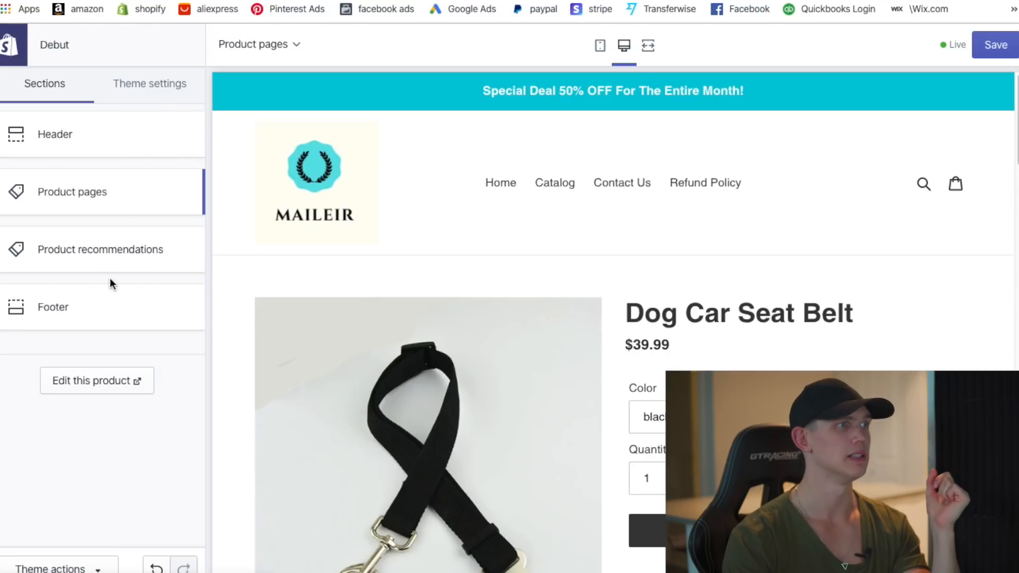
# - Uncheck Show dynamic recommendations in the Product recommendations section
pyautogui.click(106, 254)
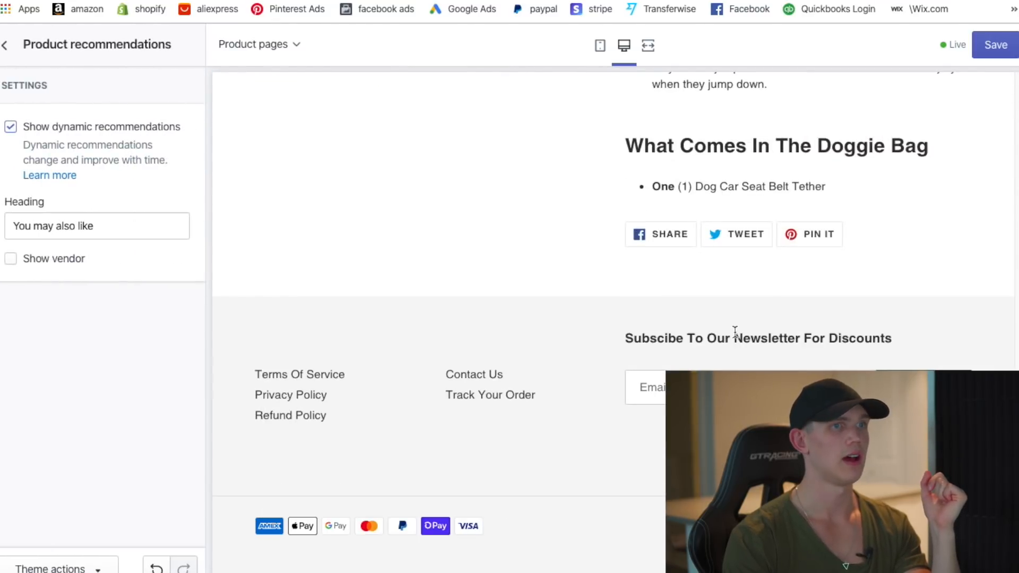
pyautogui.scroll(15, 737, 341)
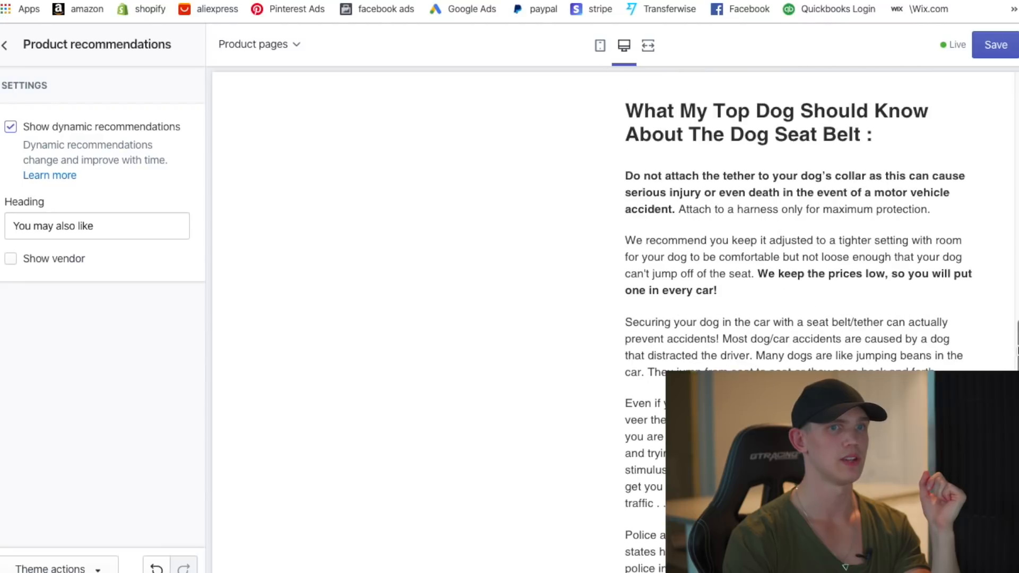
pyautogui.moveTo(1016, 348); pyautogui.dragTo(1013, 107)
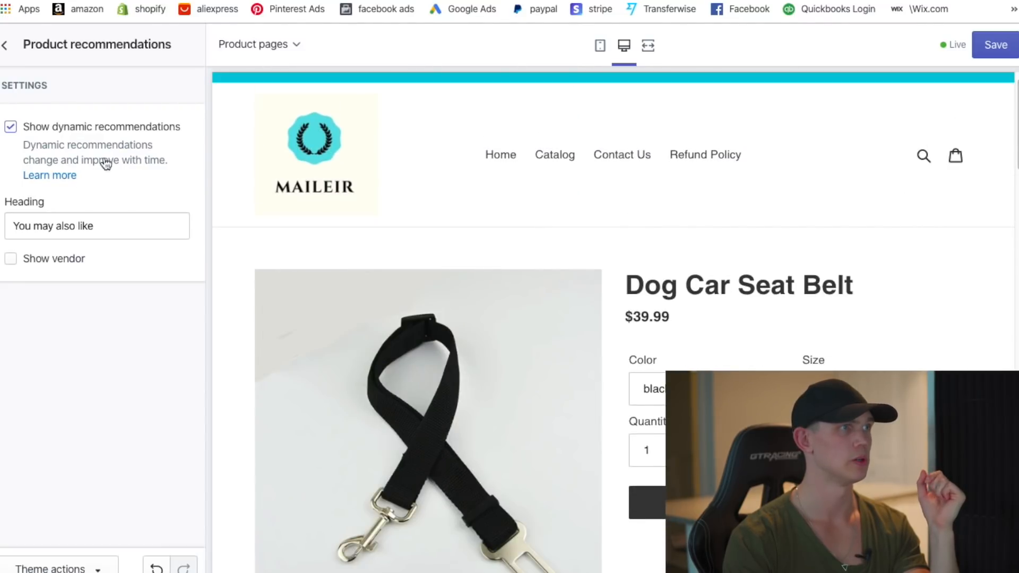
pyautogui.click(11, 127)
pyautogui.click(5, 45)
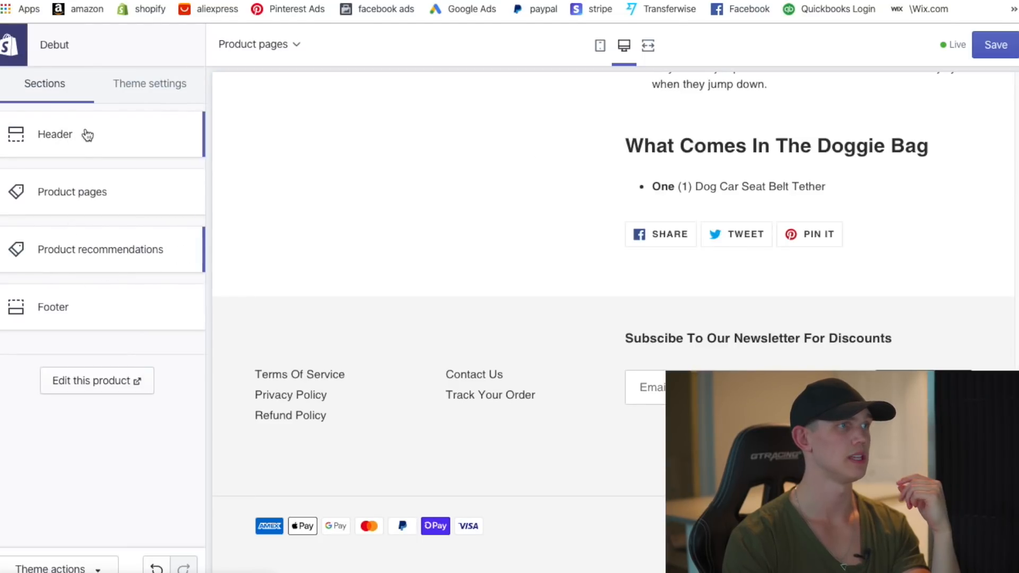
# - Bring up the theme-wide settings list
pyautogui.click(159, 87)
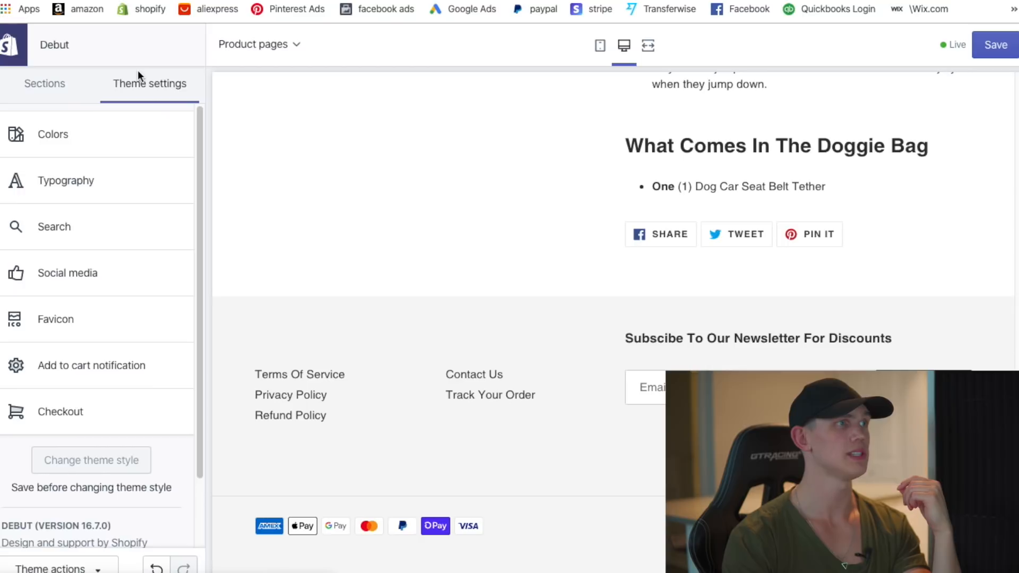
pyautogui.scroll(10, 610, 288)
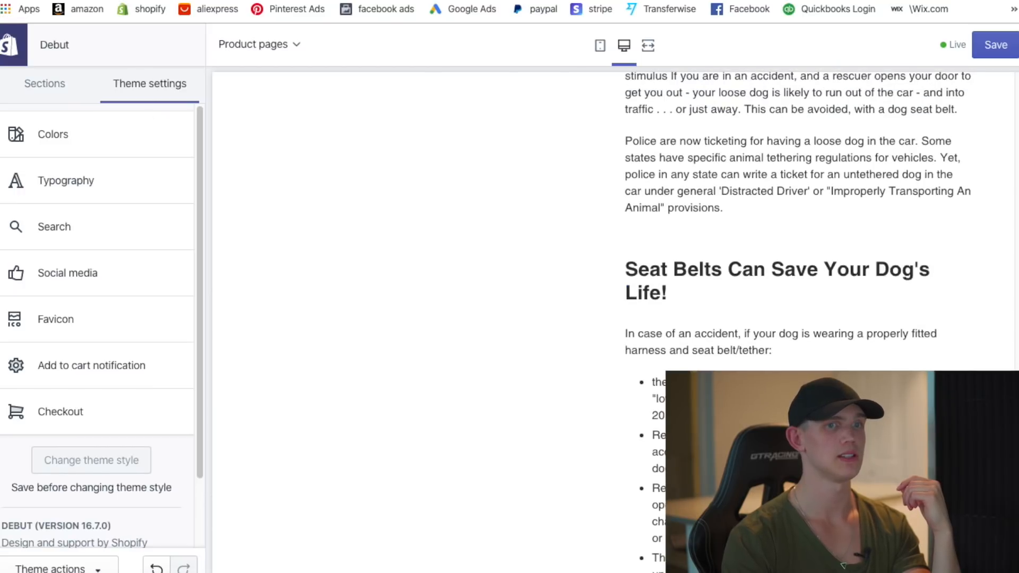
pyautogui.scroll(10, 383, 292)
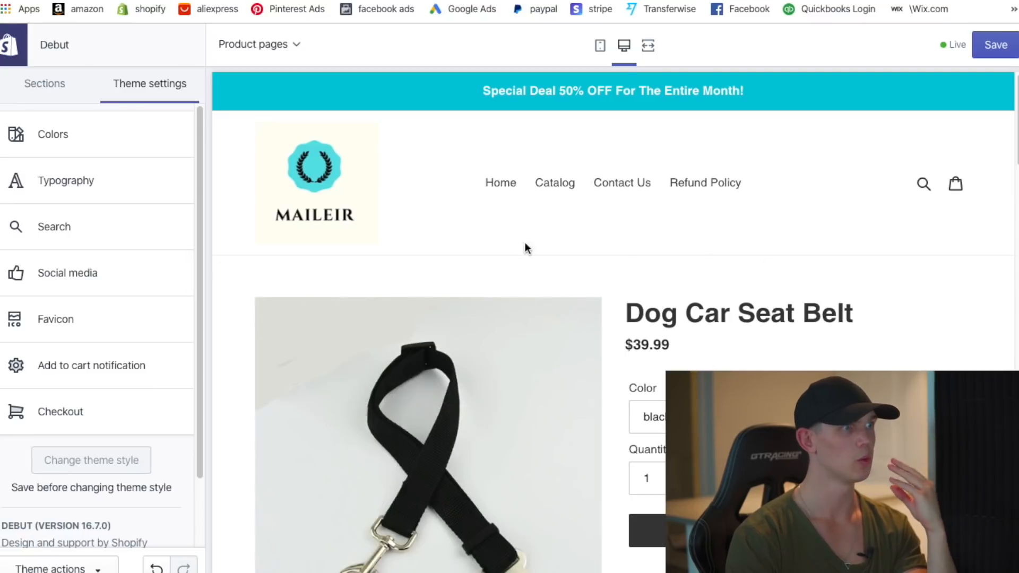
# - In theme Colors, try a bright cyan for the primary Add to Cart buttons
pyautogui.click(73, 146)
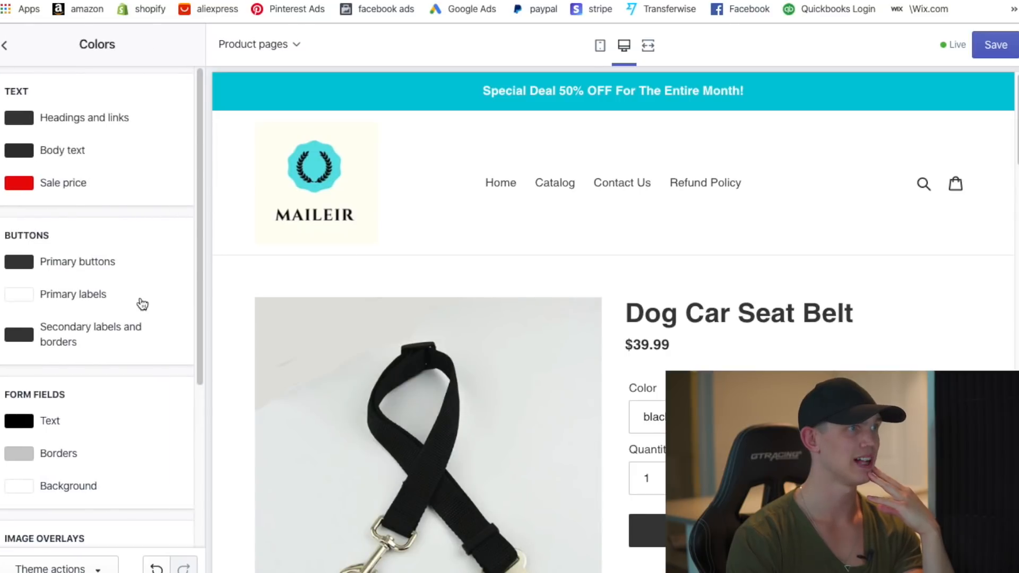
pyautogui.scroll(-3, 717, 268)
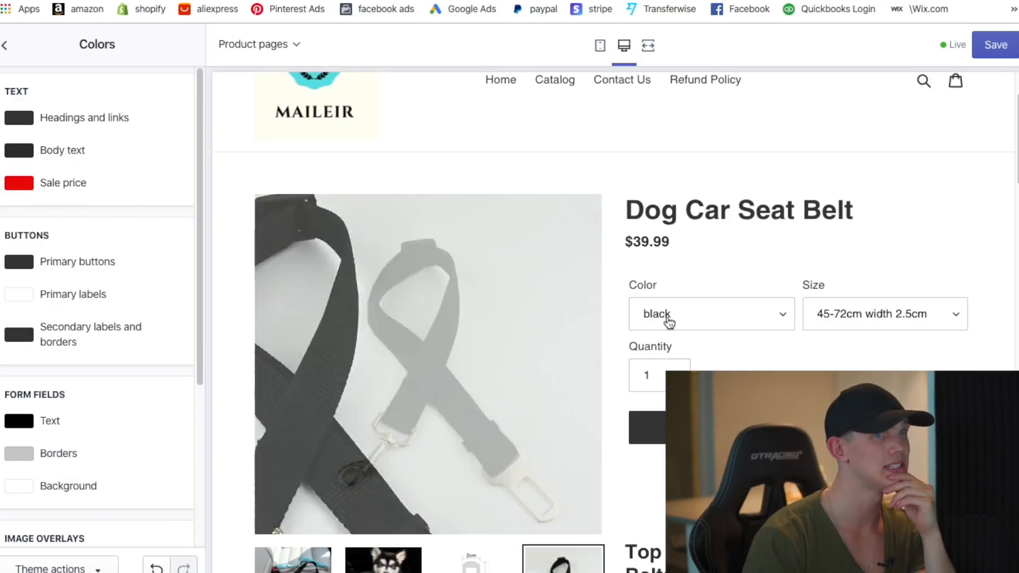
pyautogui.scroll(-1, 663, 322)
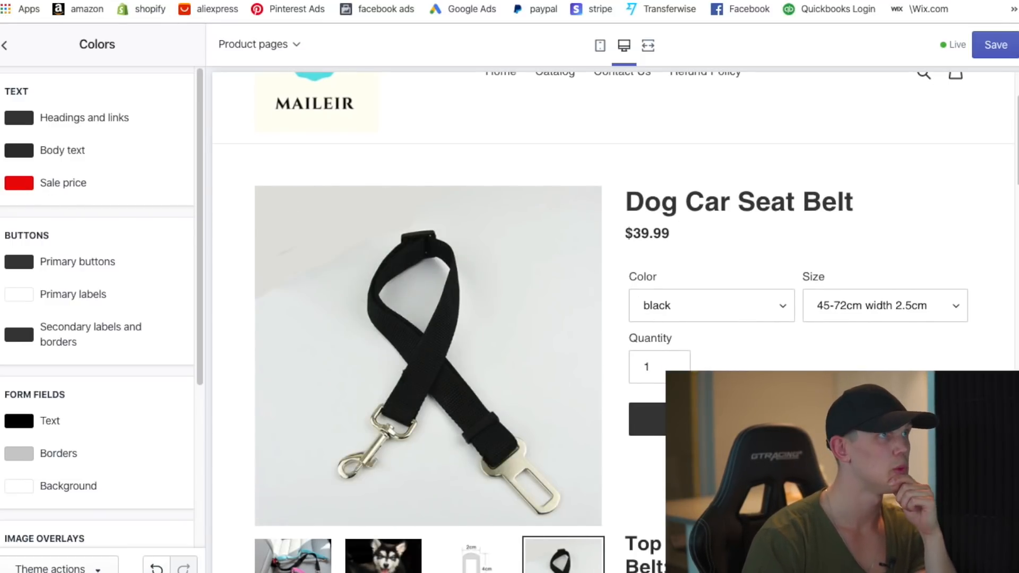
pyautogui.scroll(-1, 43, 308)
pyautogui.scroll(-1, 41, 307)
pyautogui.click(19, 259)
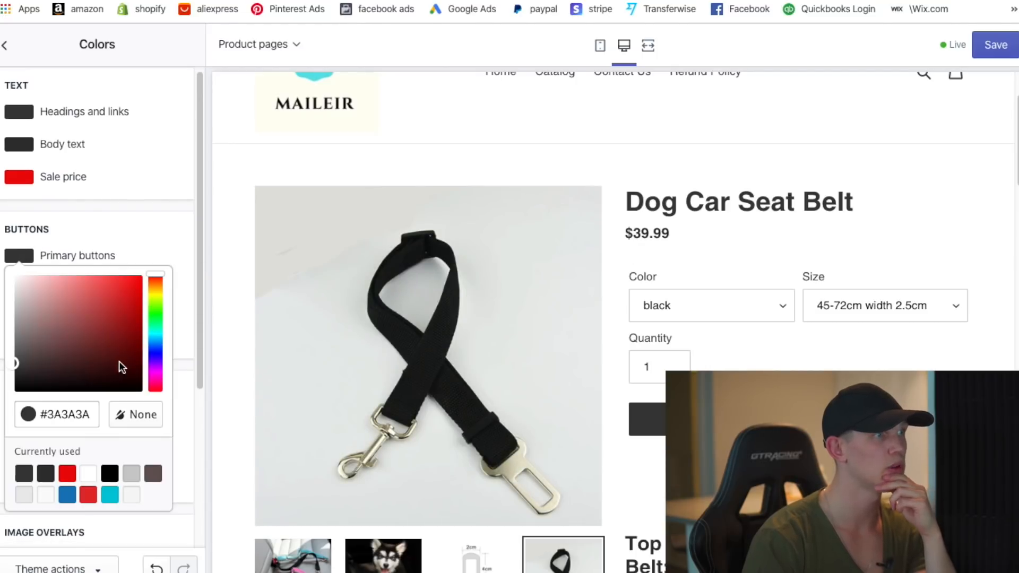
pyautogui.moveTo(163, 285); pyautogui.dragTo(164, 334)
pyautogui.moveTo(94, 347); pyautogui.dragTo(152, 285)
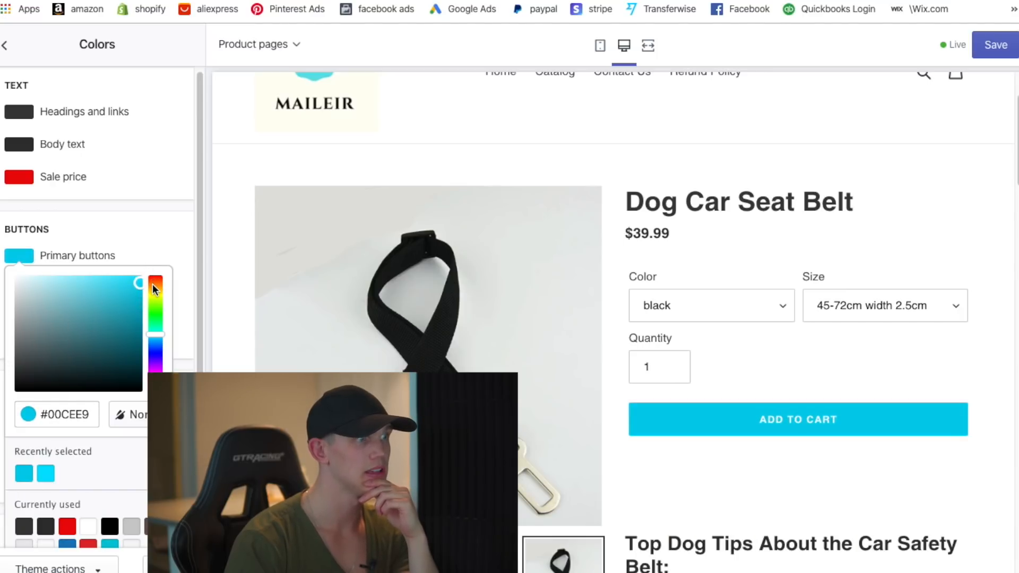
# - Set the primary button colour back to dark grey #3A3A3A
pyautogui.rightClick(152, 285)
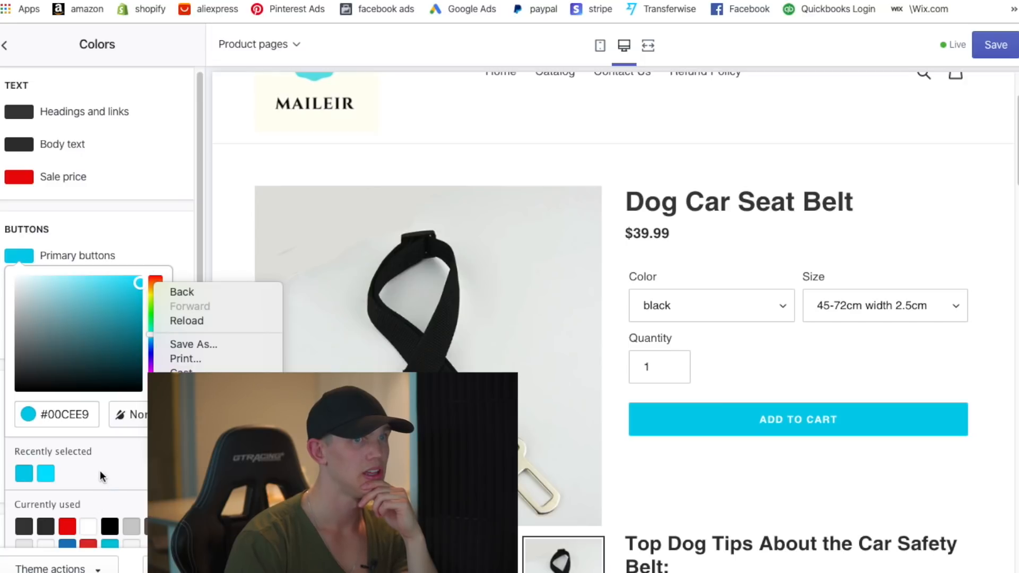
pyautogui.click(28, 521)
pyautogui.click(27, 526)
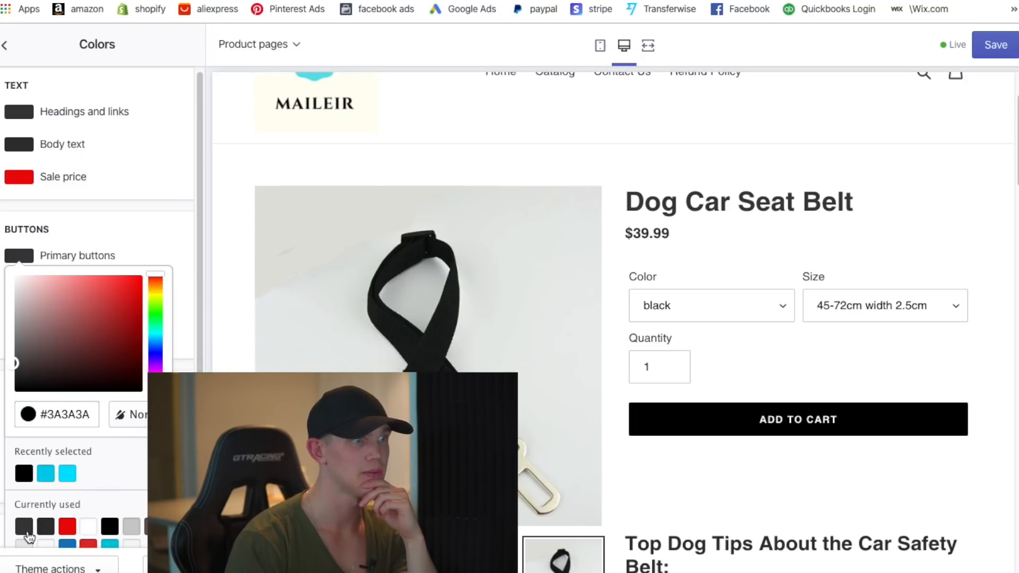
pyautogui.click(151, 237)
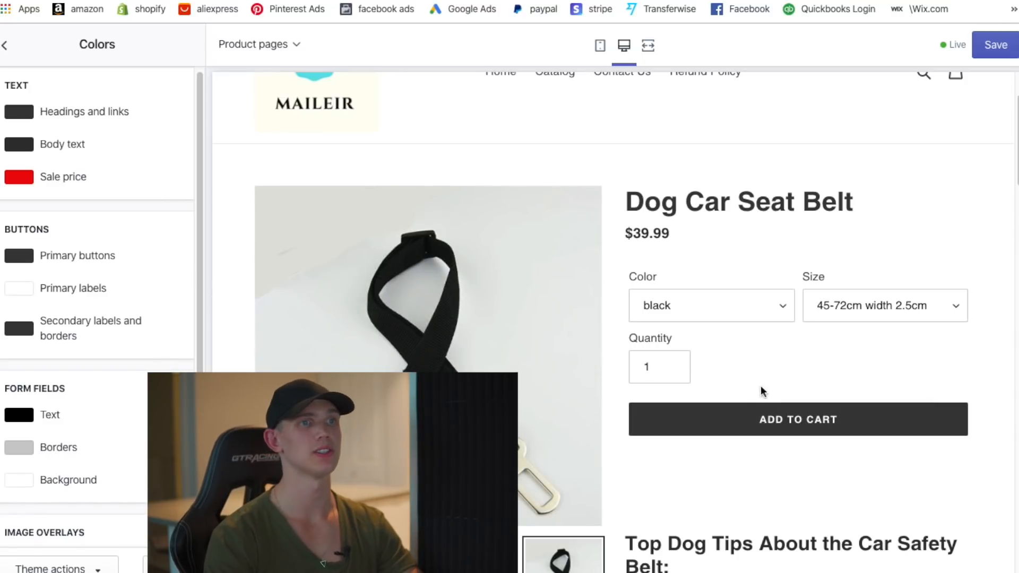
# - Save the theme changes
pyautogui.scroll(-6, 852, 230)
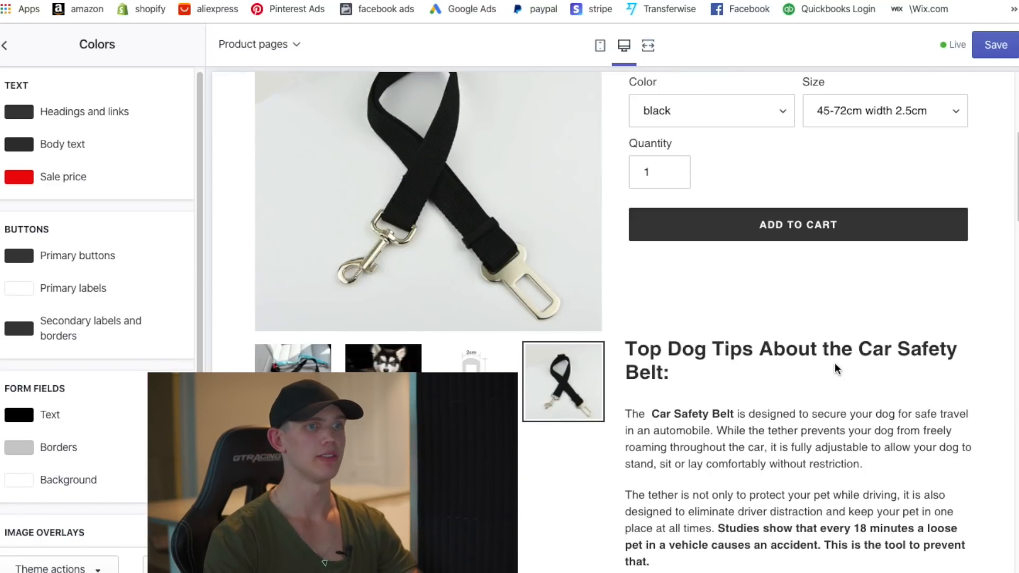
pyautogui.scroll(-13, 789, 391)
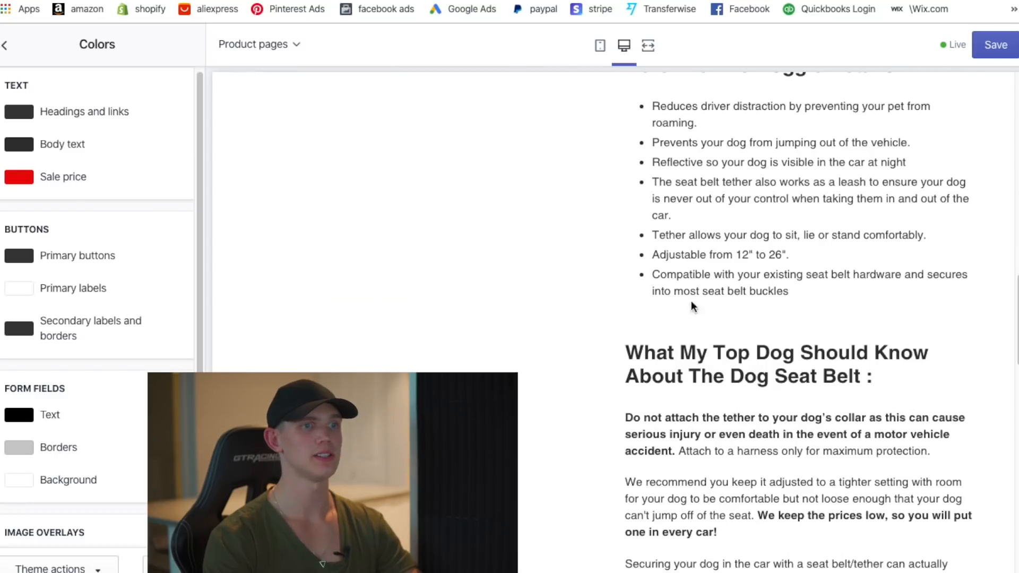
pyautogui.scroll(-10, 750, 427)
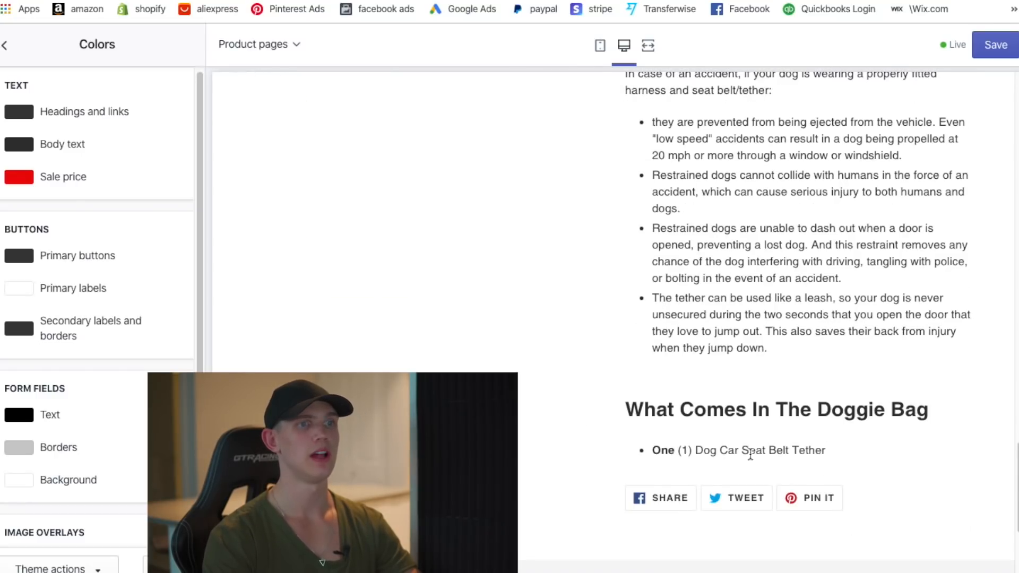
pyautogui.scroll(-4, 746, 398)
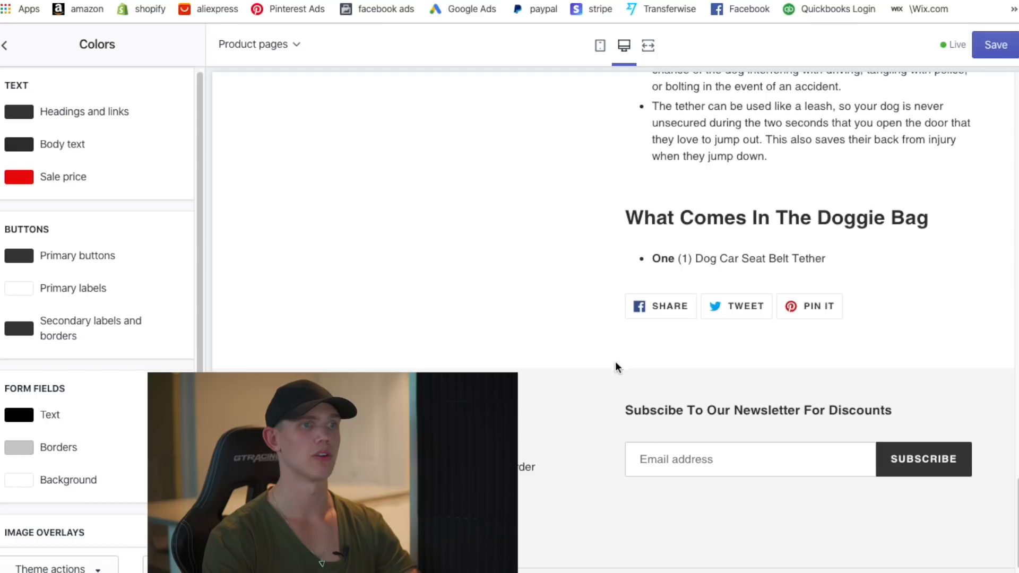
pyautogui.scroll(20, 802, 246)
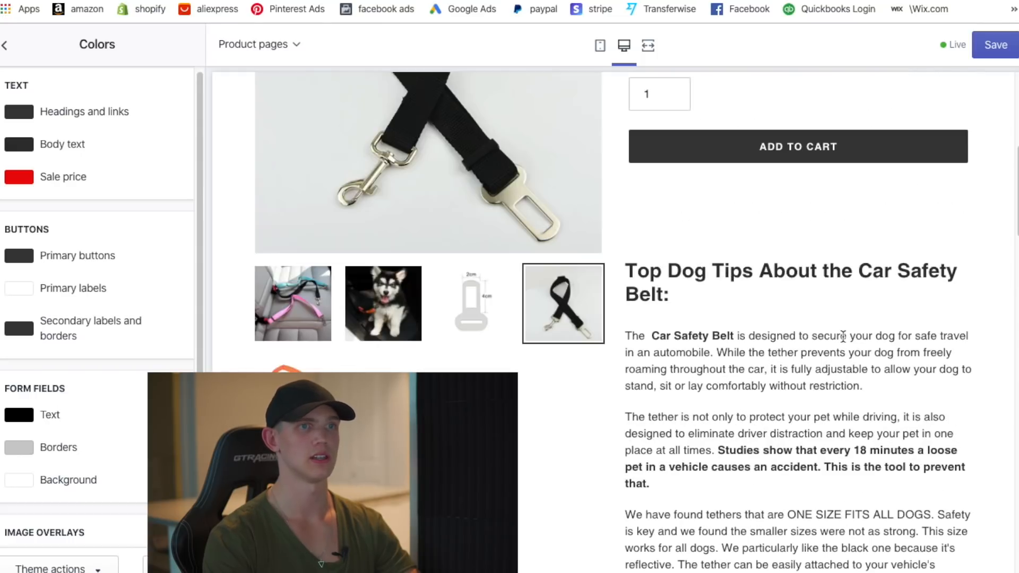
pyautogui.scroll(6, 834, 351)
pyautogui.scroll(-5, 820, 313)
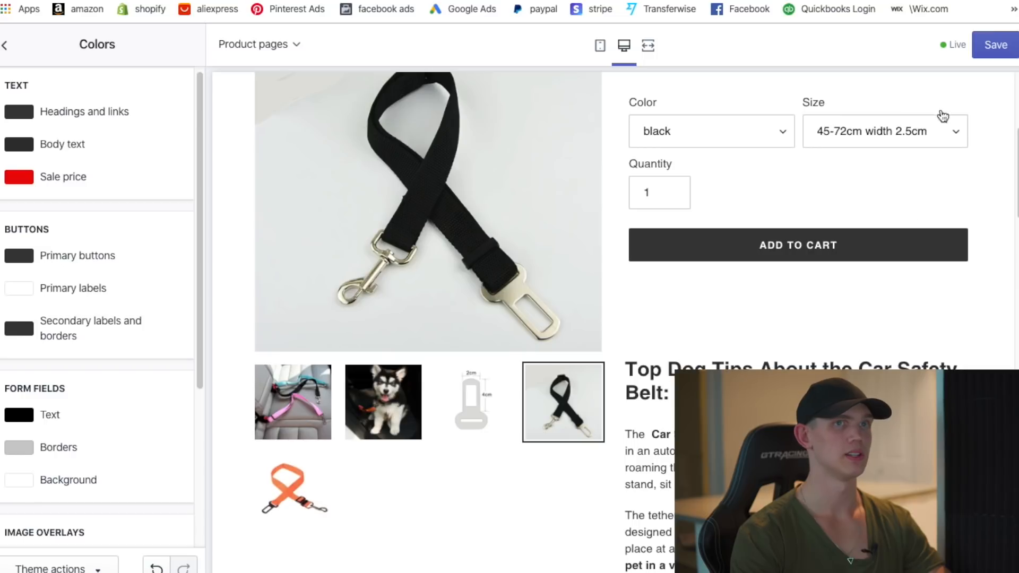
pyautogui.click(984, 62)
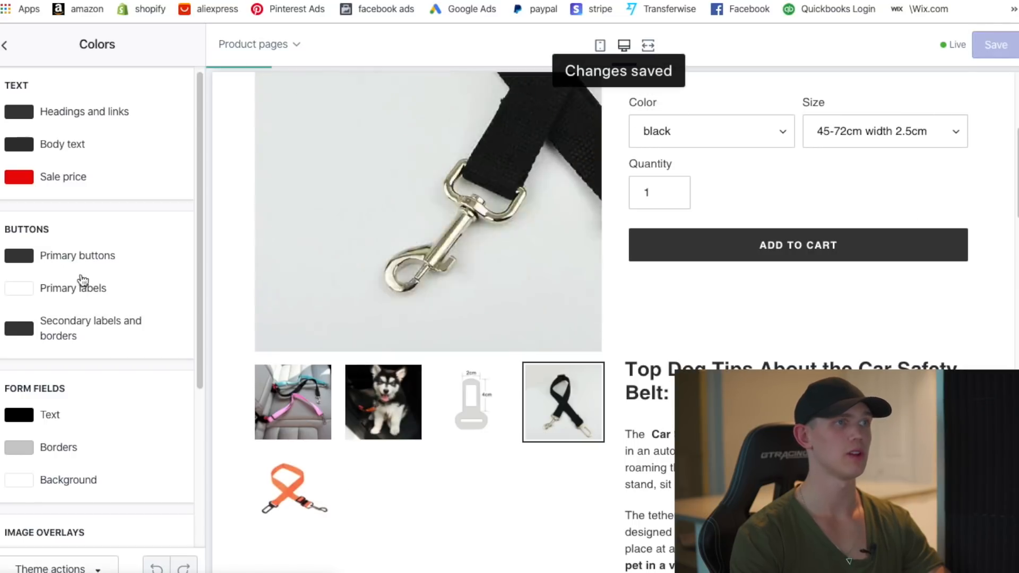
# - Open the Dog Car Seat Belt product and delete its orange strap image
pyautogui.click(11, 48)
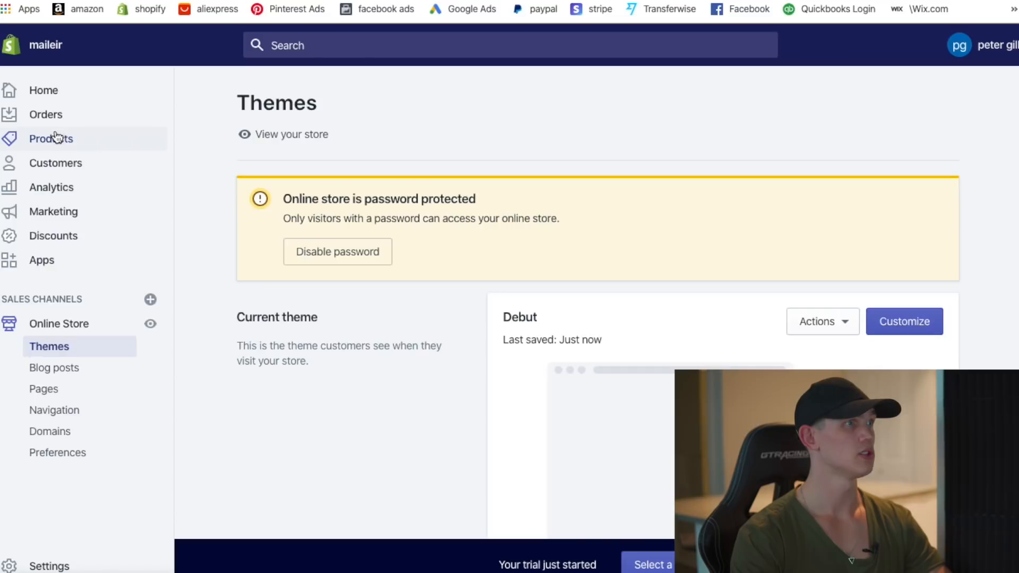
pyautogui.click(60, 139)
pyautogui.click(430, 319)
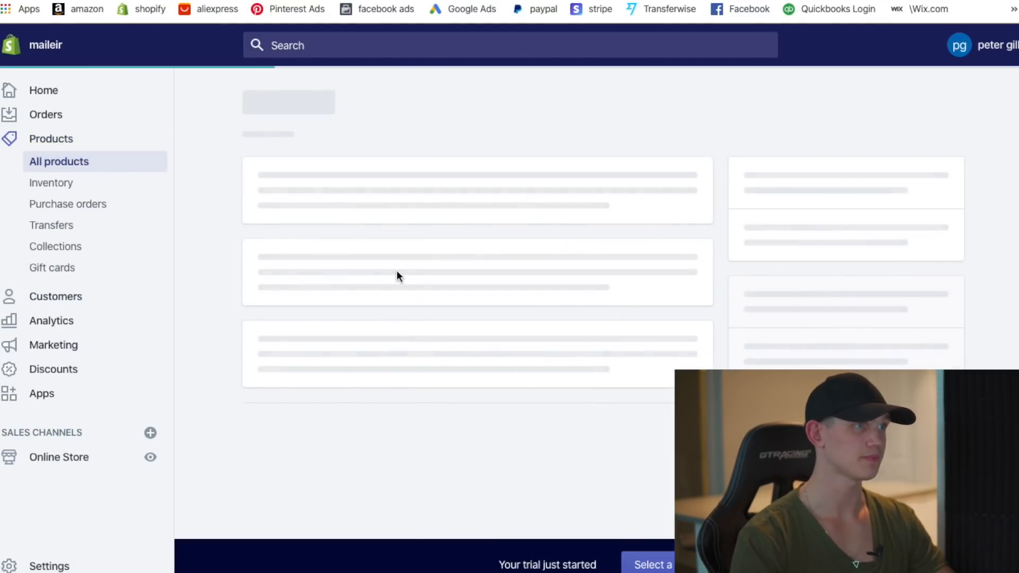
pyautogui.scroll(-5, 749, 274)
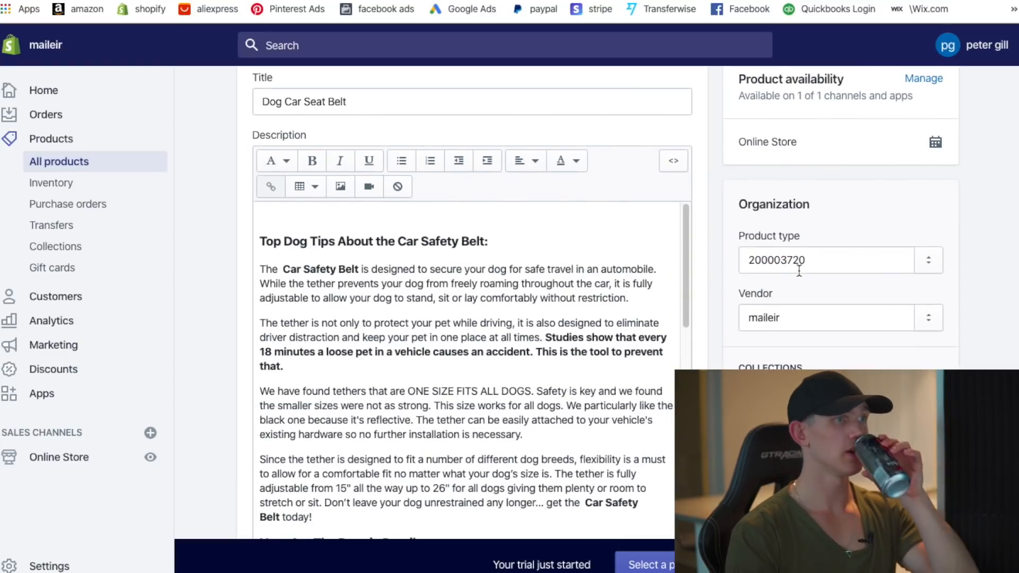
pyautogui.scroll(-5, 760, 290)
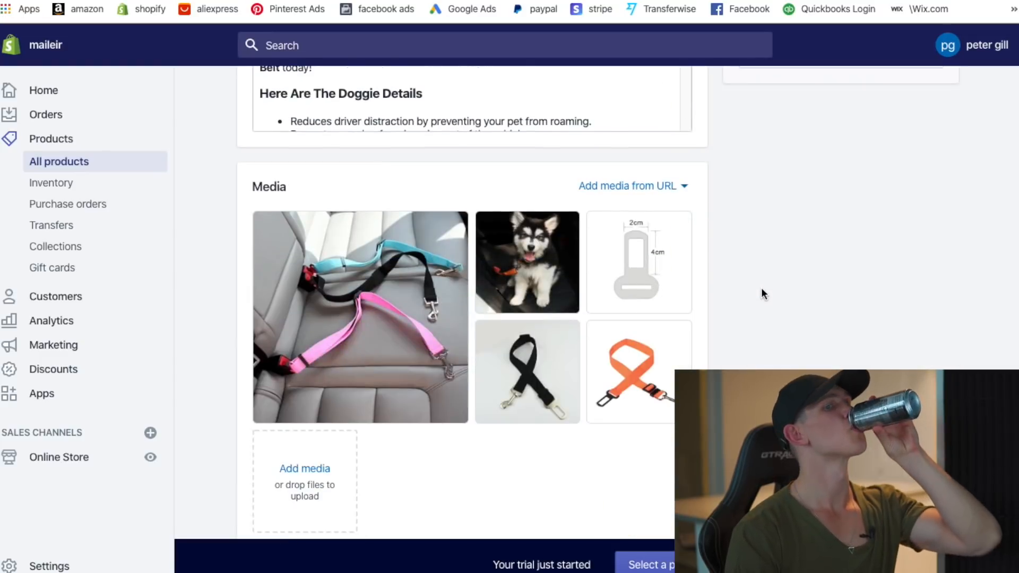
pyautogui.click(599, 333)
pyautogui.click(678, 184)
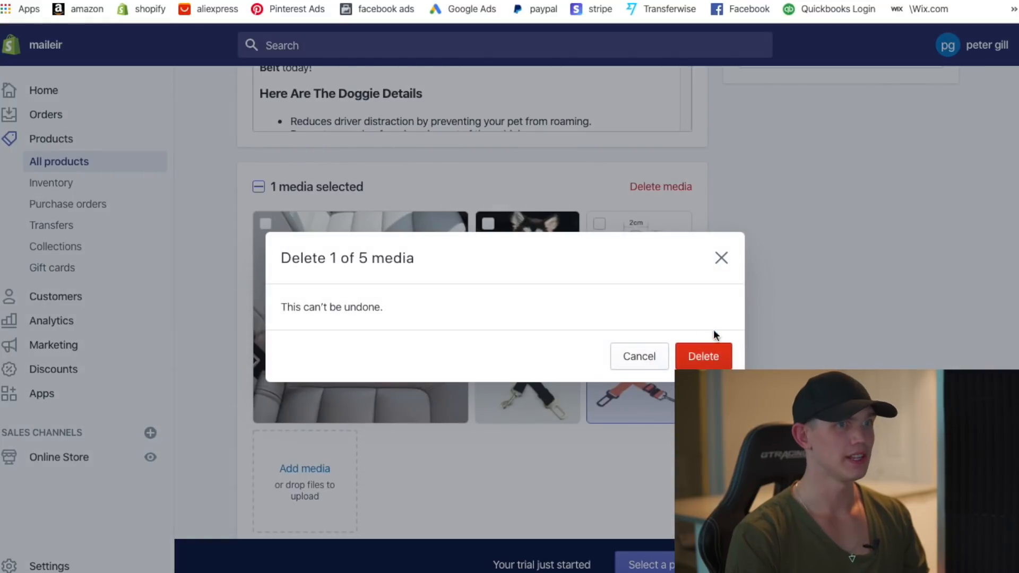
pyautogui.click(715, 354)
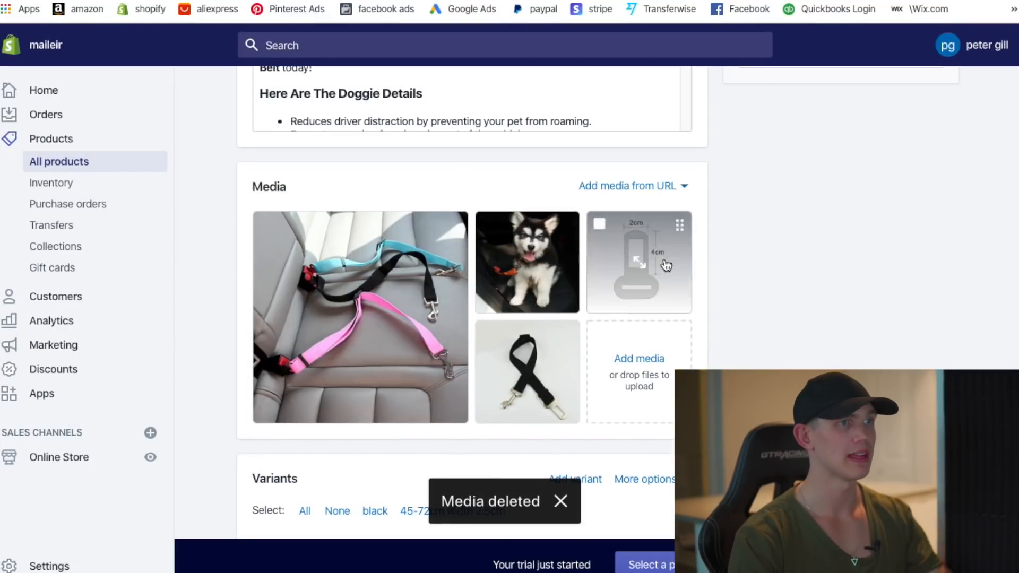
# - Change the product's URL handle to 'leash' with the old-URL redirect turned off
pyautogui.scroll(-5, 706, 276)
pyautogui.scroll(9, 708, 260)
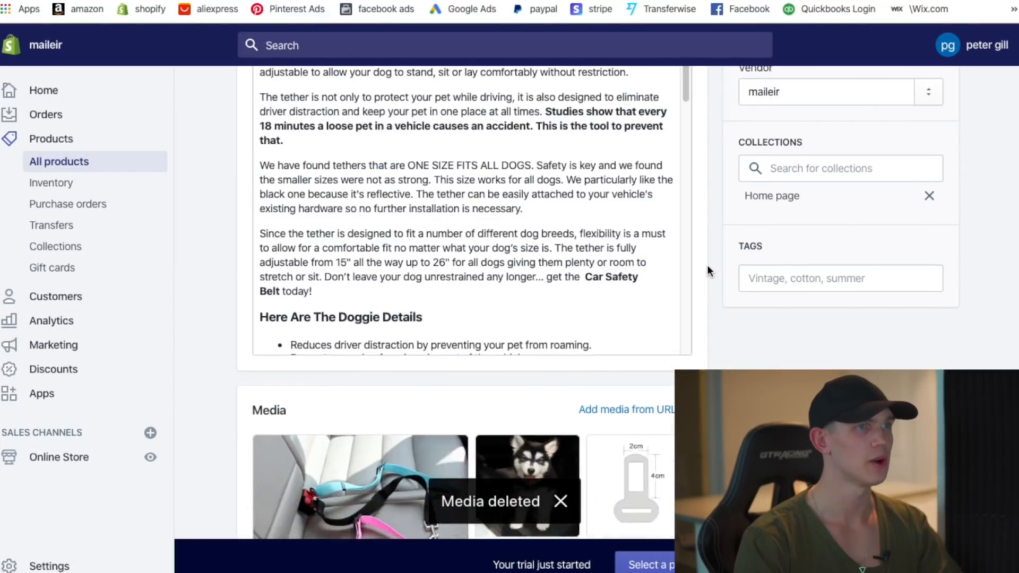
pyautogui.scroll(-10, 708, 266)
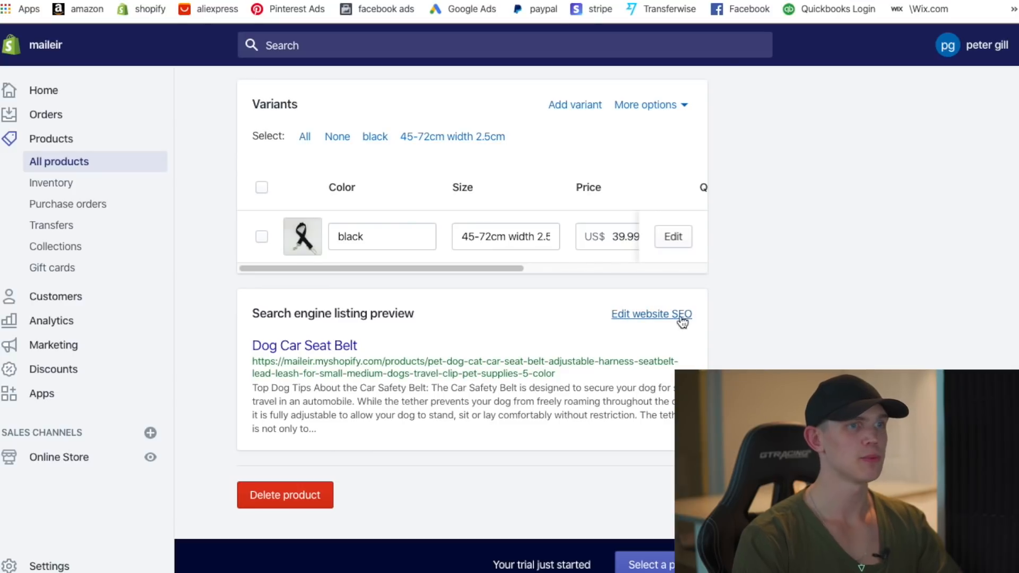
pyautogui.click(683, 317)
pyautogui.scroll(-5, 458, 472)
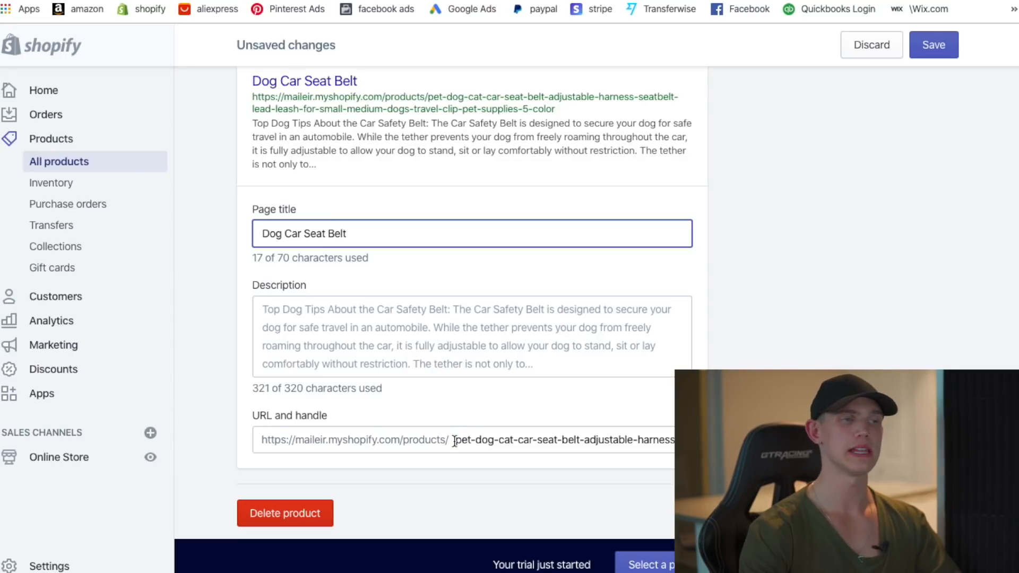
pyautogui.moveTo(455, 442); pyautogui.dragTo(770, 440)
pyautogui.write('leash')
pyautogui.click(259, 464)
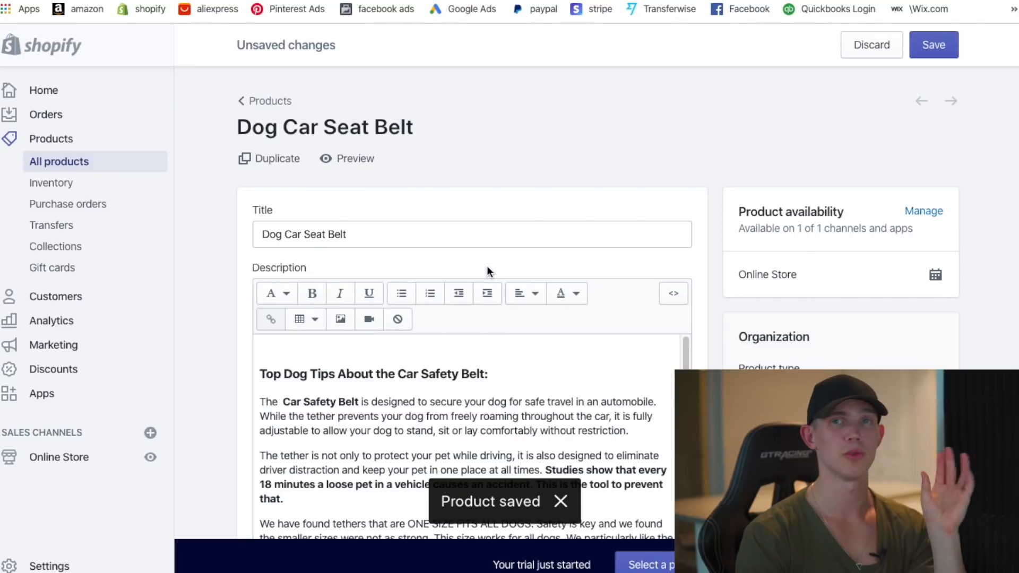
# - Open the black variant for editing, leaving the product page
pyautogui.scroll(-1, 765, 237)
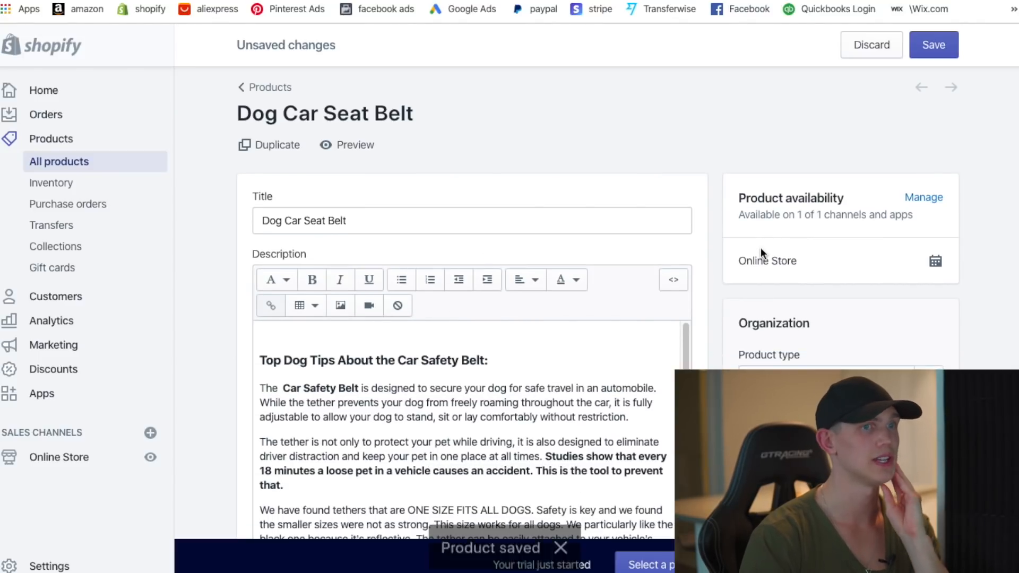
pyautogui.scroll(-9, 761, 245)
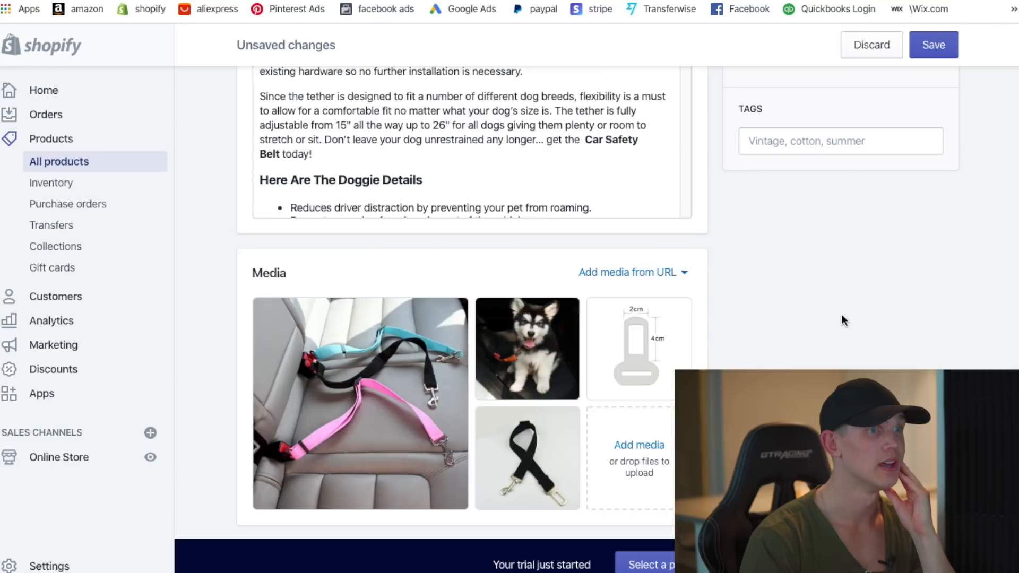
pyautogui.scroll(5, 843, 315)
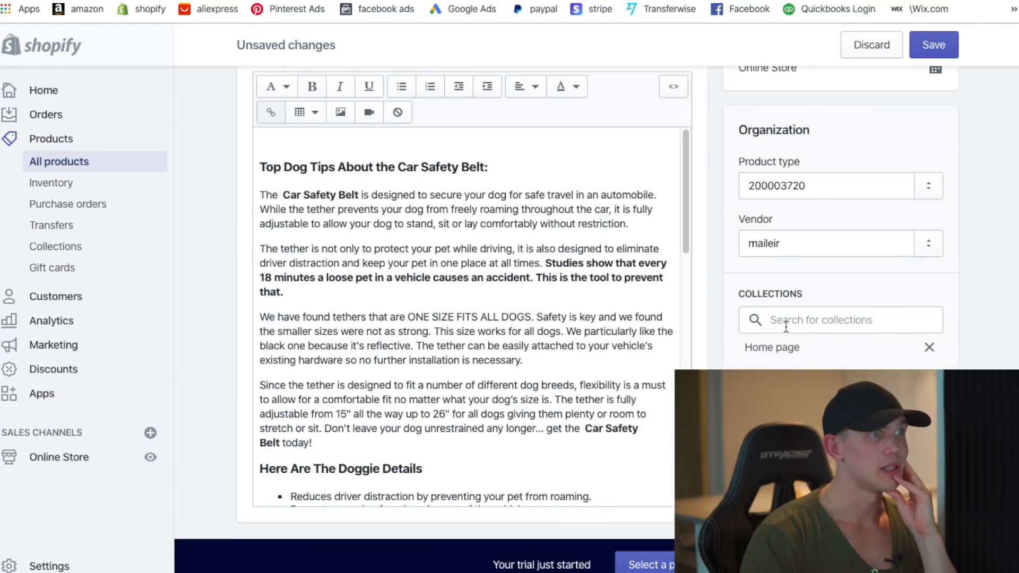
pyautogui.scroll(2, 787, 324)
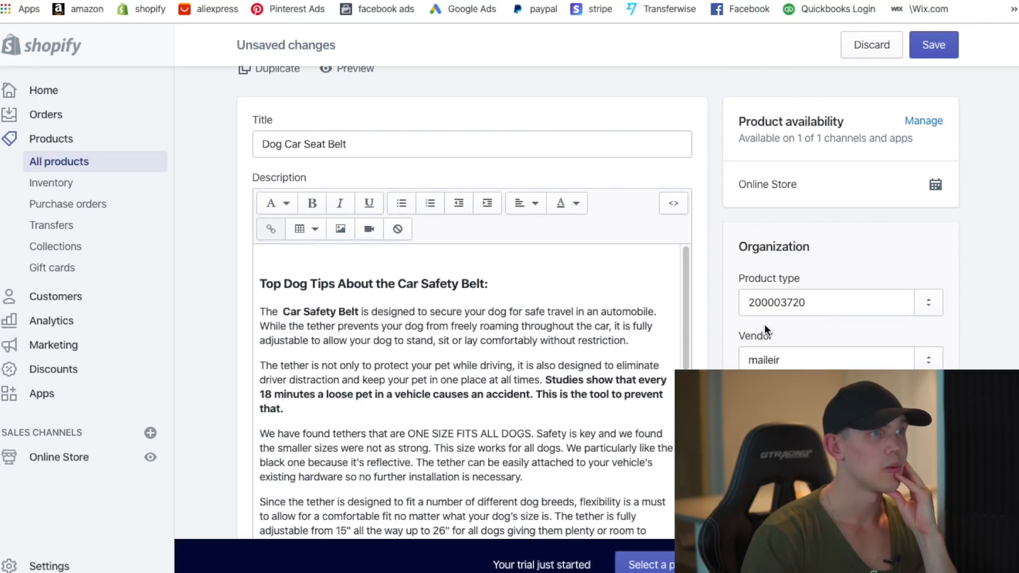
pyautogui.scroll(-18, 765, 325)
pyautogui.scroll(1, 677, 153)
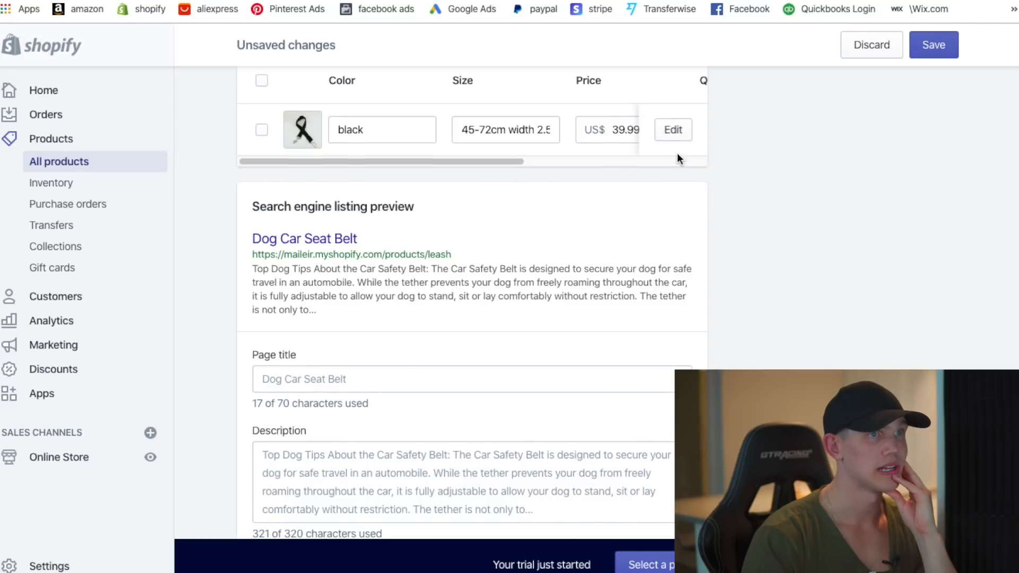
pyautogui.click(676, 137)
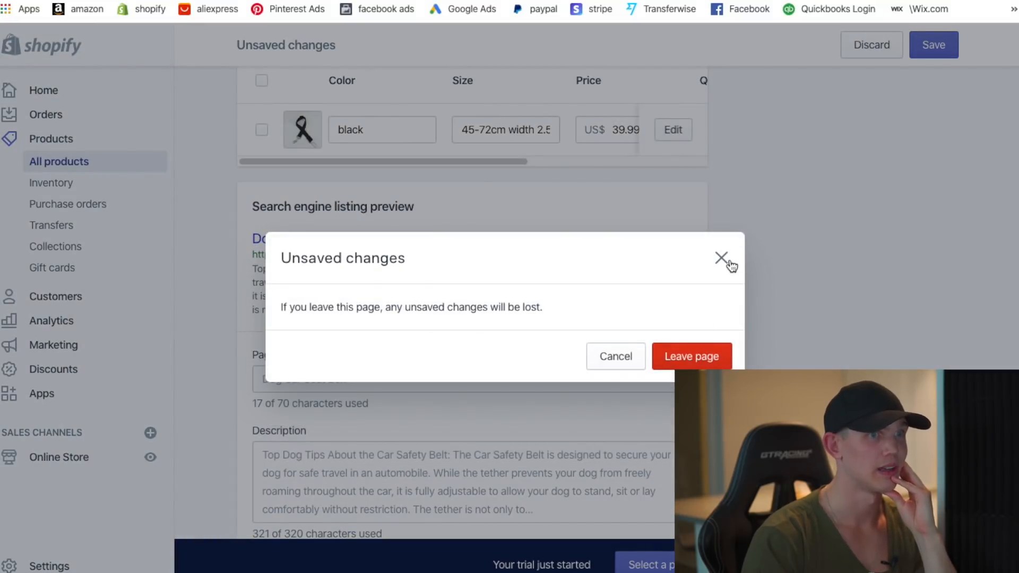
pyautogui.click(729, 261)
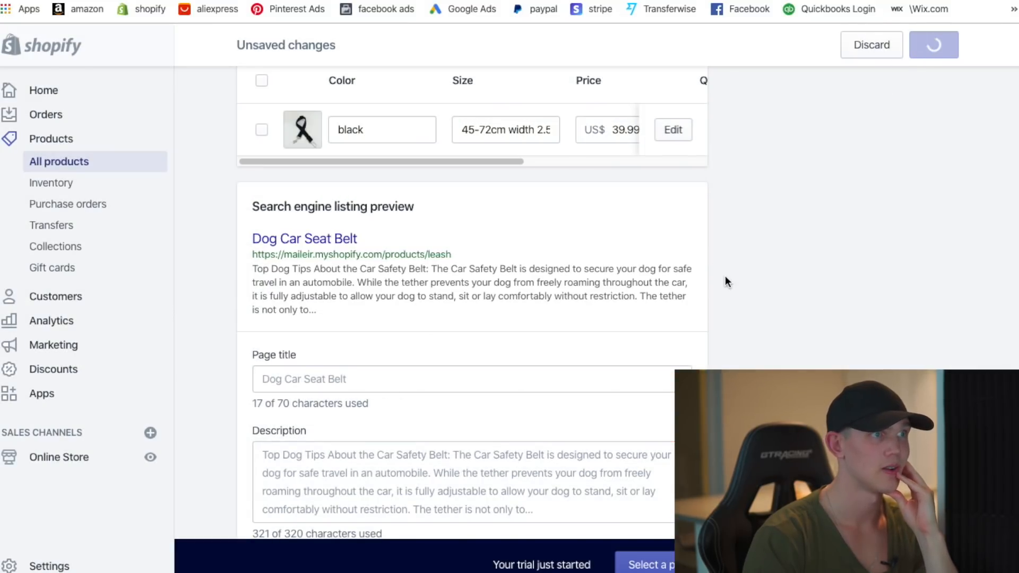
pyautogui.scroll(-15, 743, 319)
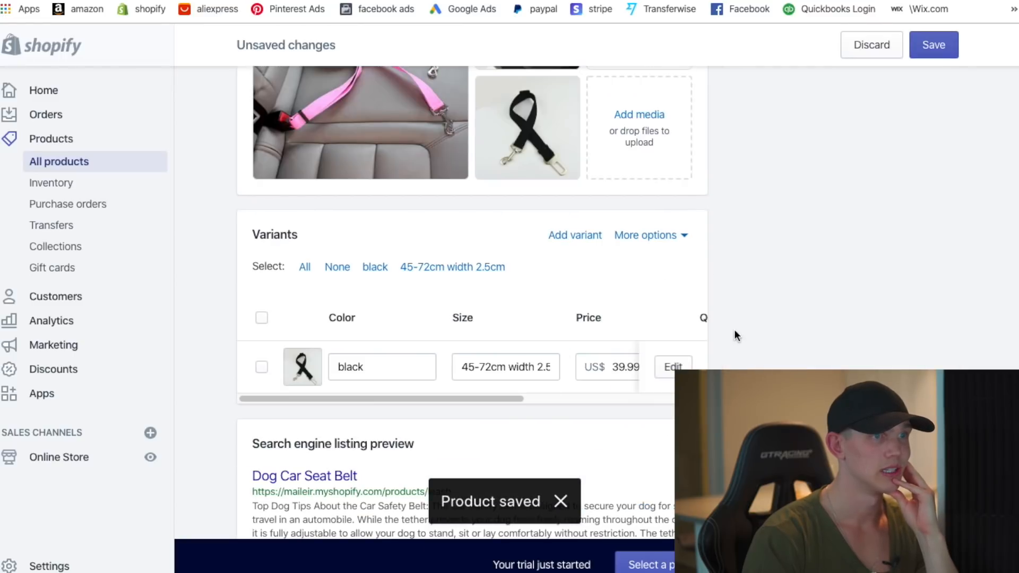
pyautogui.click(672, 367)
pyautogui.click(671, 361)
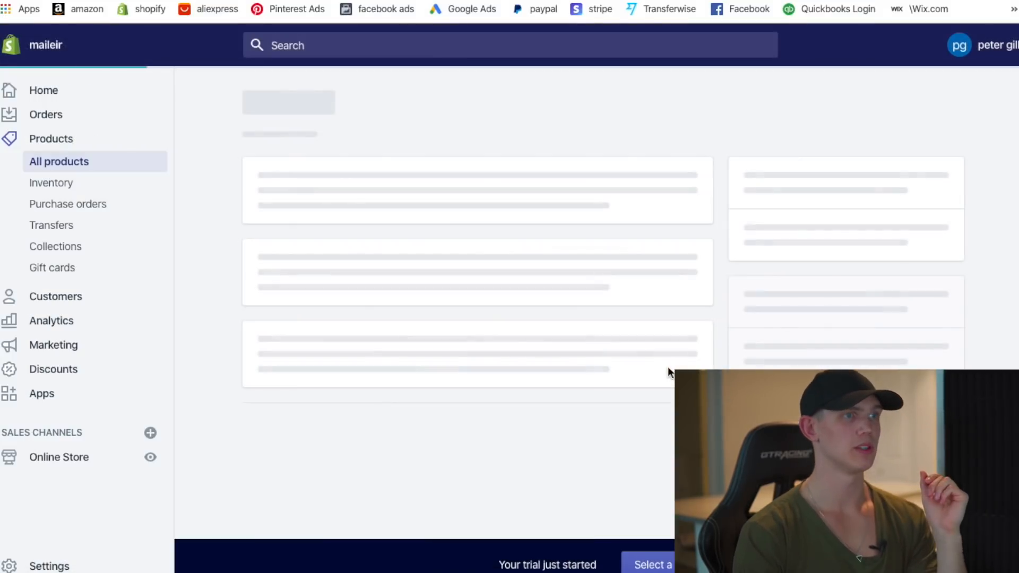
# - Change the black 45-72cm variant's price from 39.99 to 19.99
pyautogui.scroll(-3, 696, 358)
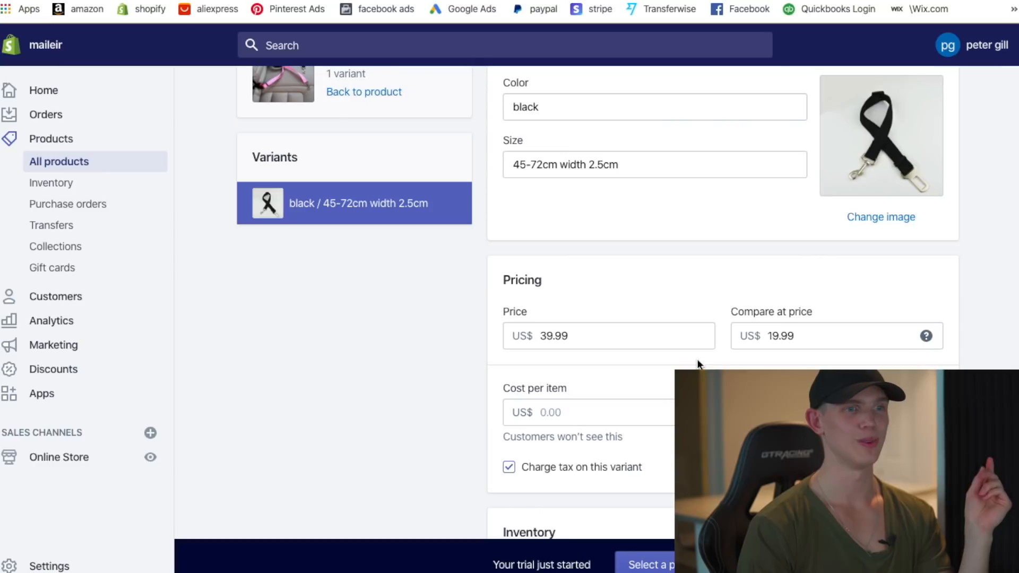
pyautogui.doubleClick(585, 333)
pyautogui.write('19.99')
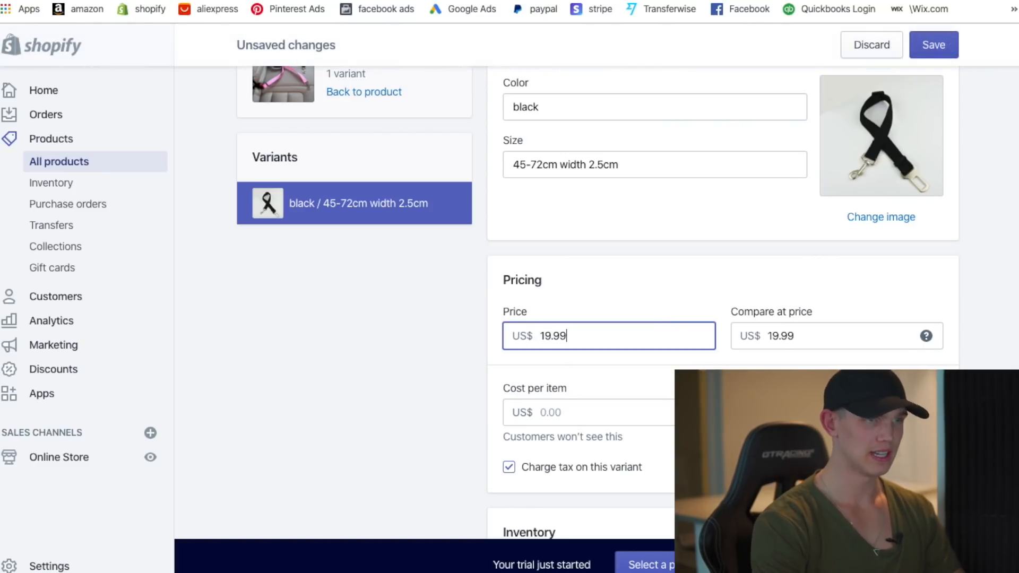
pyautogui.press('Tab')
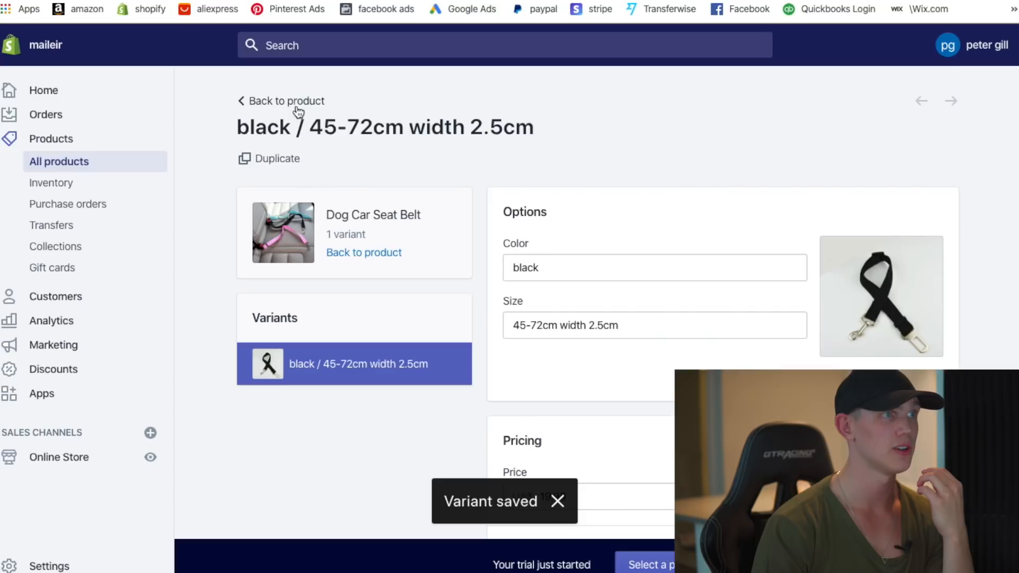
# - Preview the Dog Car Seat Belt on the storefront, showing $19.99 marked down from $39.99
pyautogui.click(351, 162)
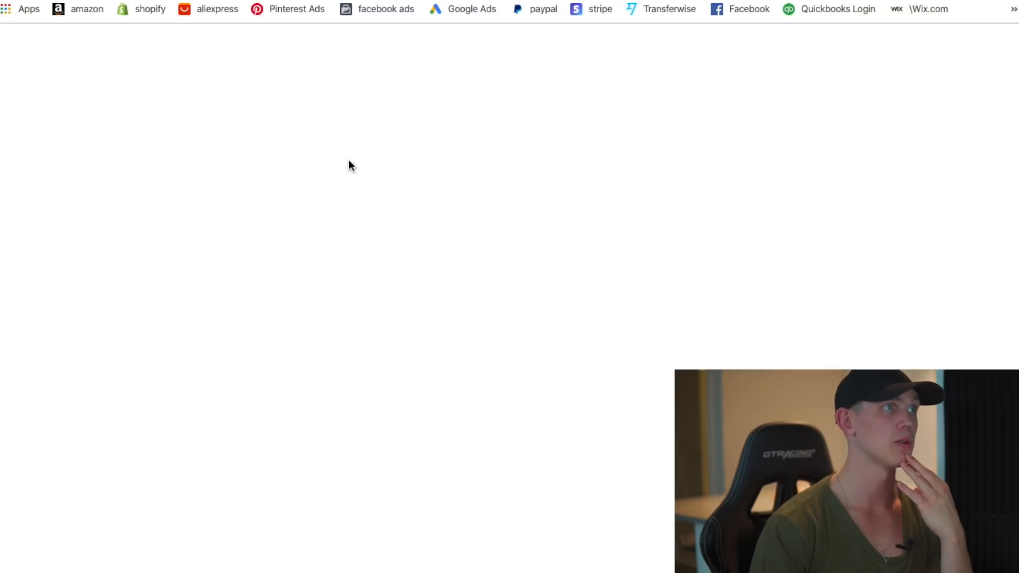
pyautogui.scroll(-2, 349, 159)
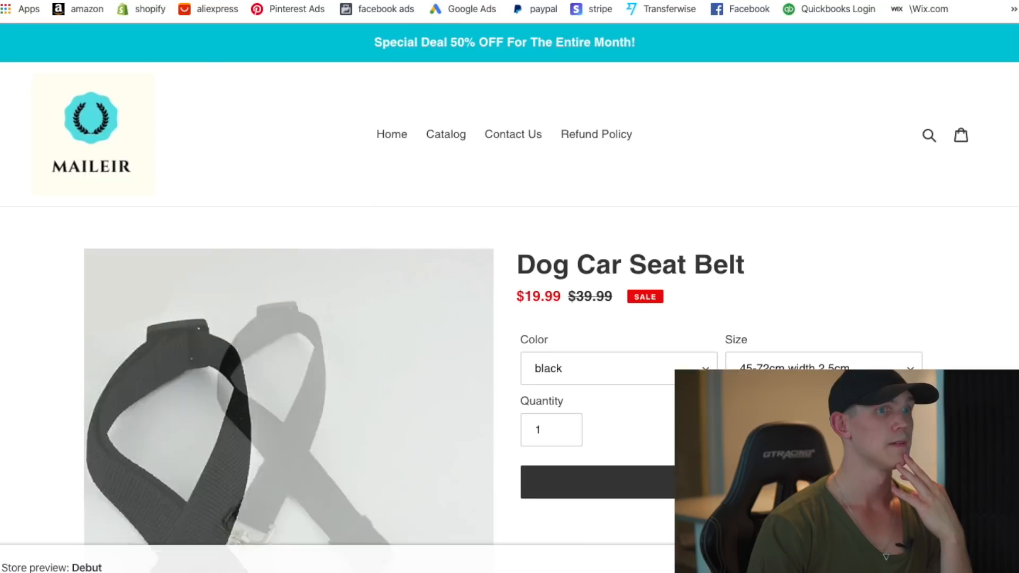
pyautogui.scroll(-1, 780, 338)
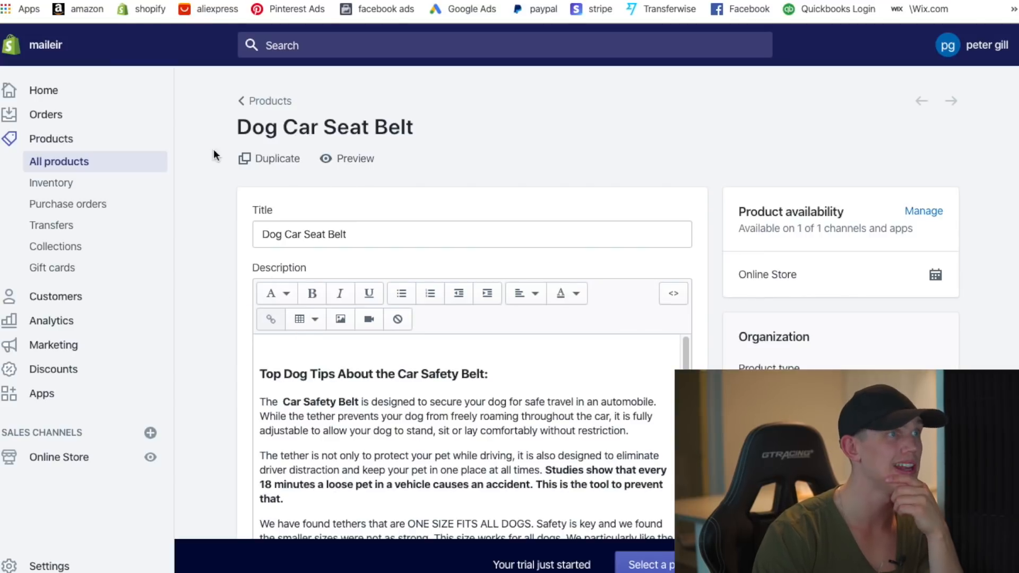
# - Open the theme customiser with the preview switched to product pages
pyautogui.click(70, 460)
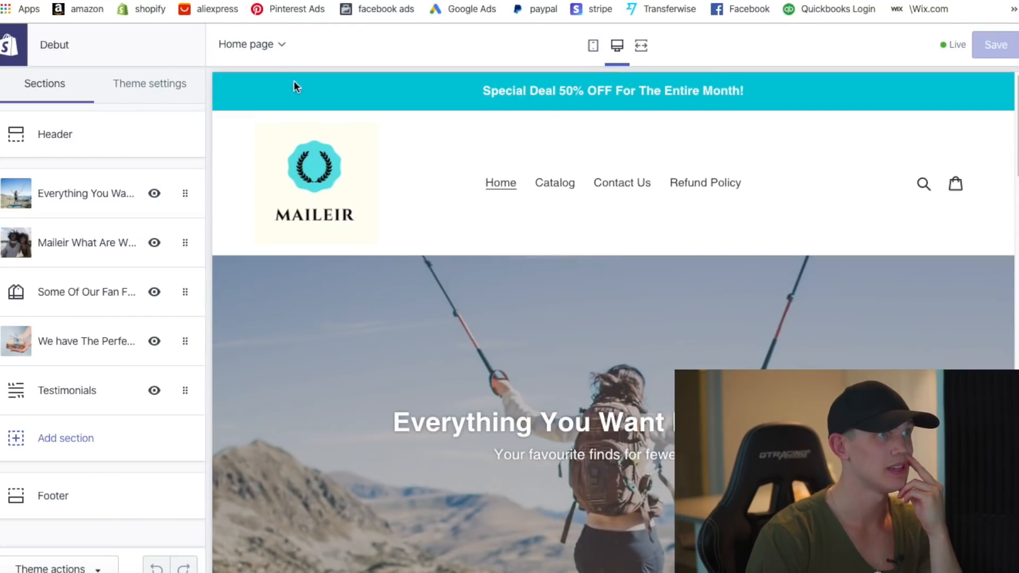
pyautogui.click(265, 44)
pyautogui.click(297, 148)
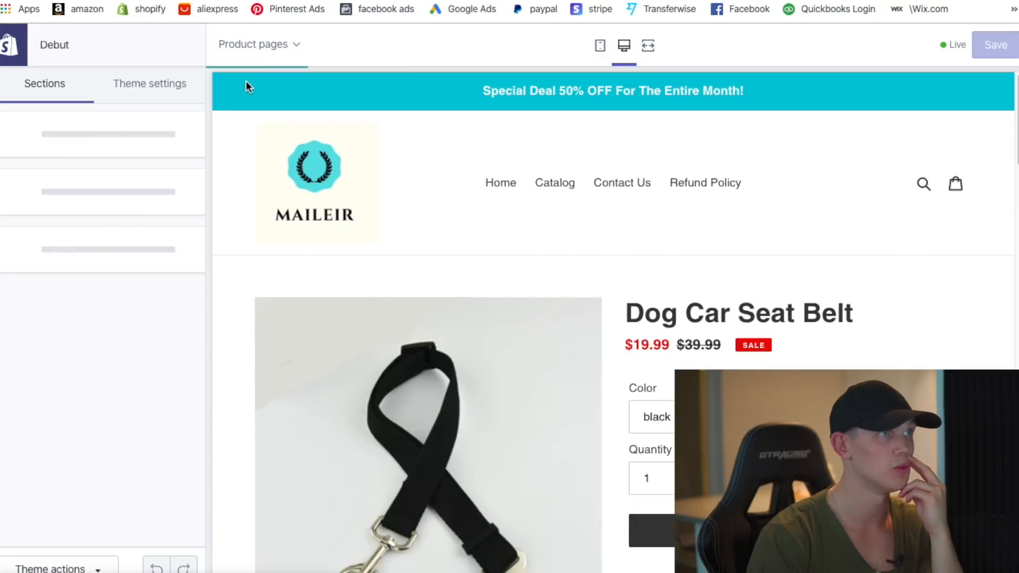
pyautogui.scroll(-2, 677, 270)
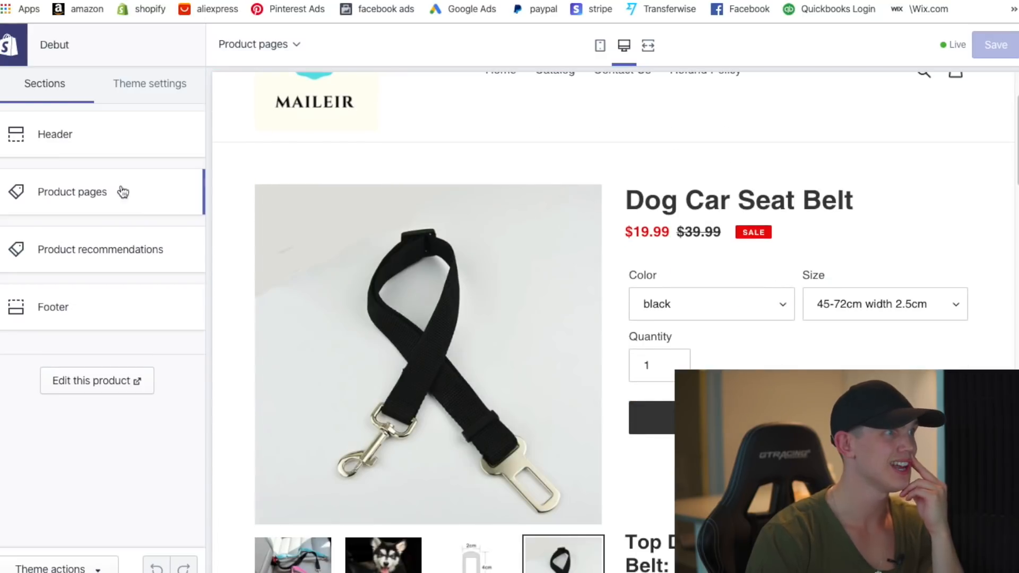
# - Deepen the theme's sale price colour to red #E30000 and save the theme
pyautogui.click(150, 83)
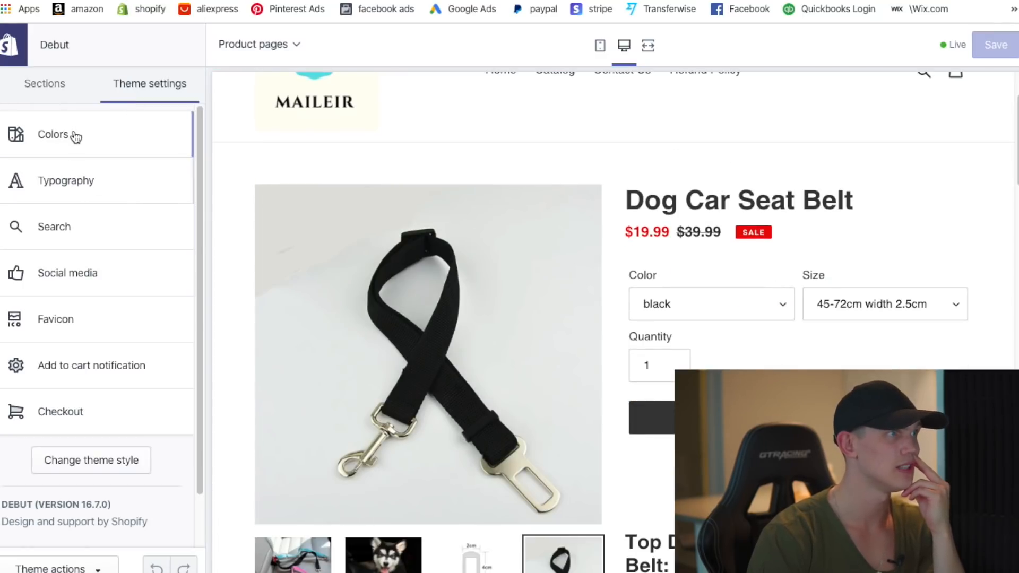
pyautogui.click(75, 137)
pyautogui.click(19, 183)
pyautogui.moveTo(139, 210); pyautogui.dragTo(145, 222)
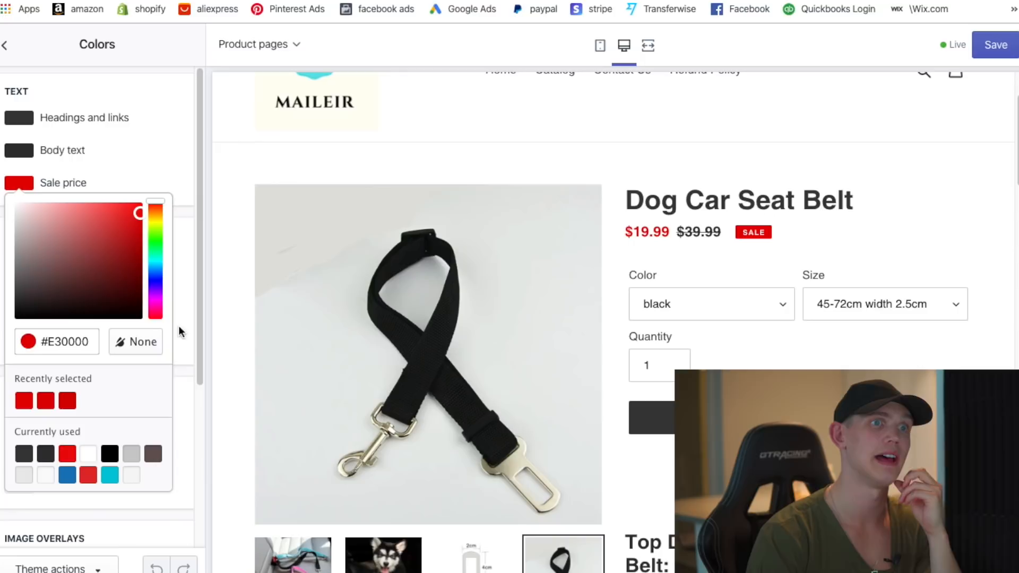
pyautogui.click(161, 164)
pyautogui.click(6, 45)
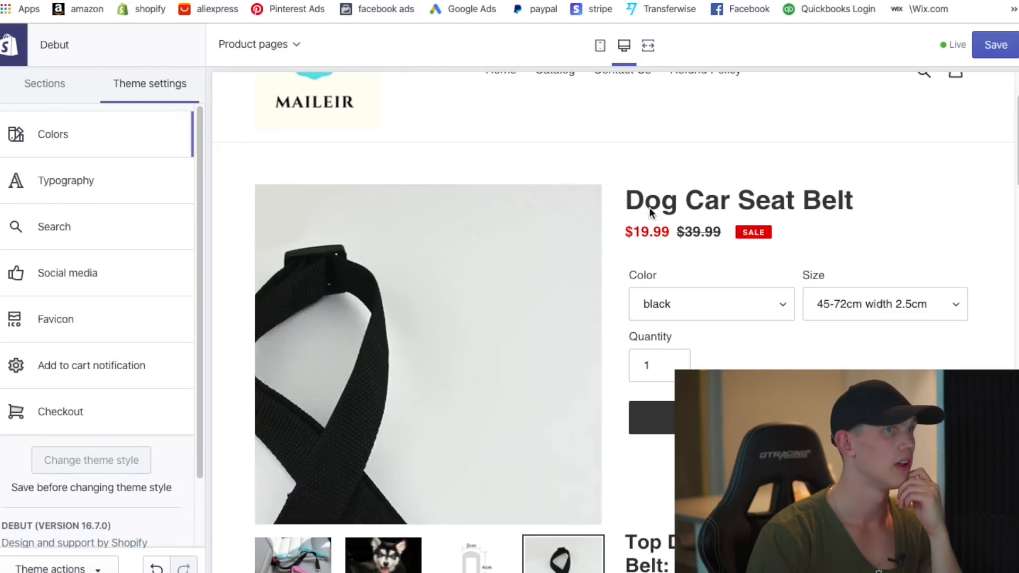
pyautogui.click(996, 45)
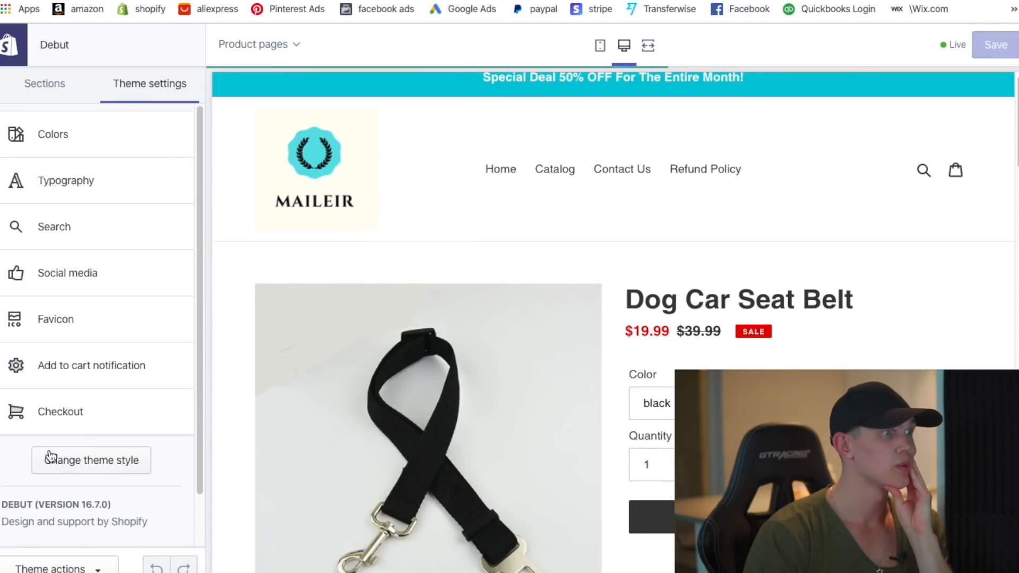
pyautogui.click(59, 414)
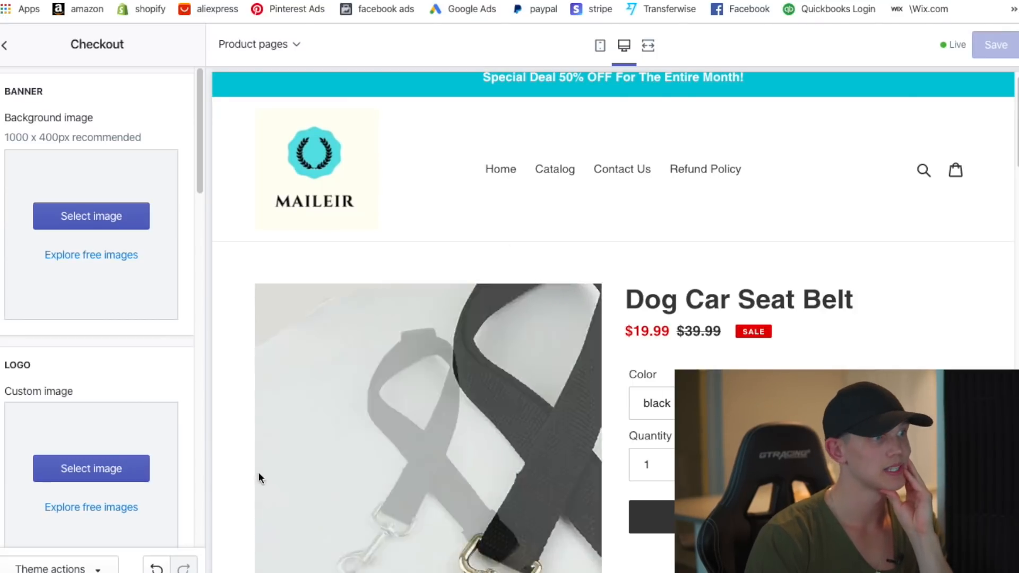
# - Switch the preview to the cart page and search the store for 'dog'
pyautogui.click(247, 53)
pyautogui.scroll(-1, 282, 223)
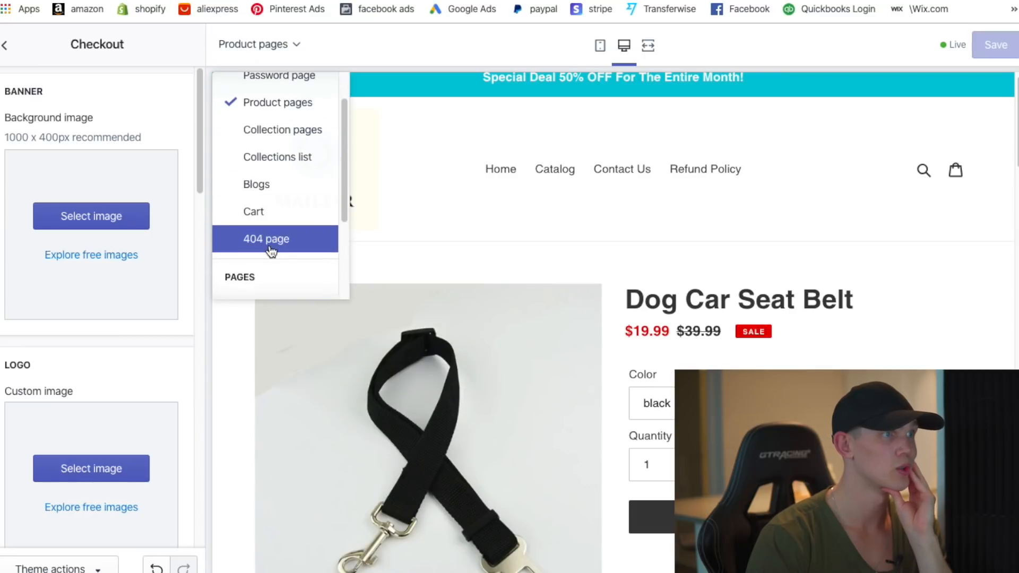
pyautogui.click(279, 216)
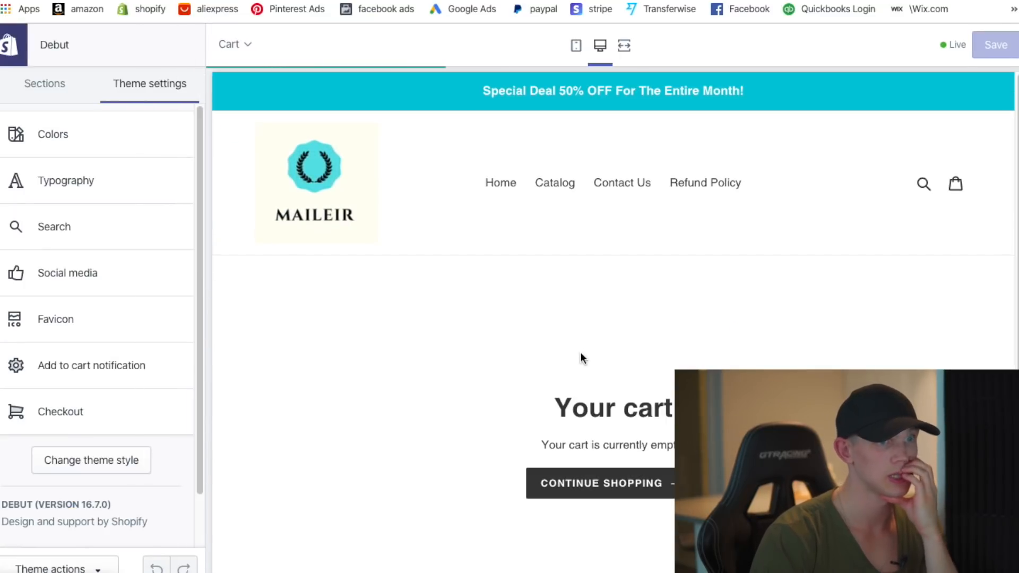
pyautogui.click(924, 186)
pyautogui.write('dogf')
pyautogui.press('Return')
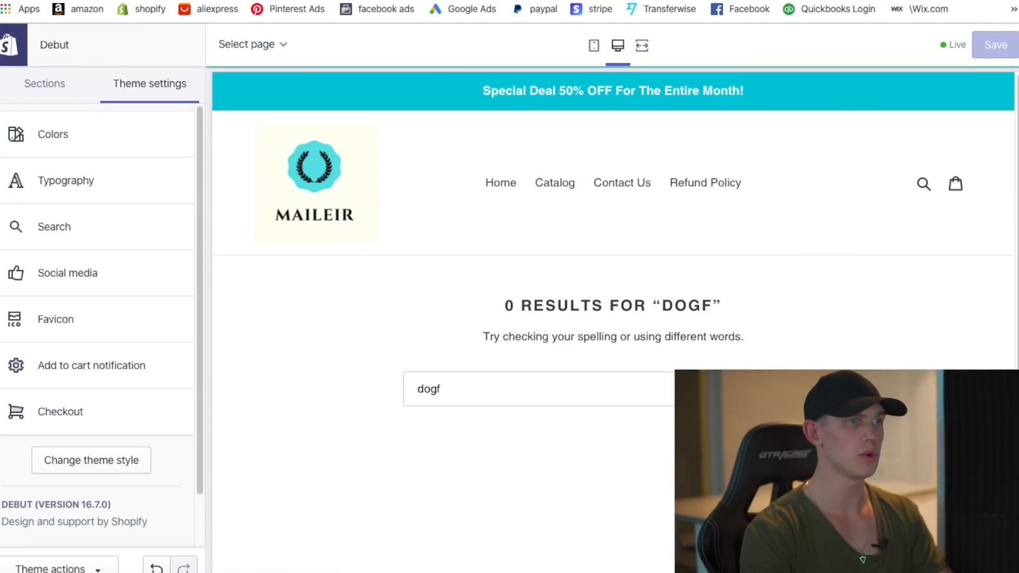
pyautogui.moveTo(456, 390); pyautogui.dragTo(313, 383)
pyautogui.press('BackSpace')
pyautogui.write('dog')
pyautogui.press('Return')
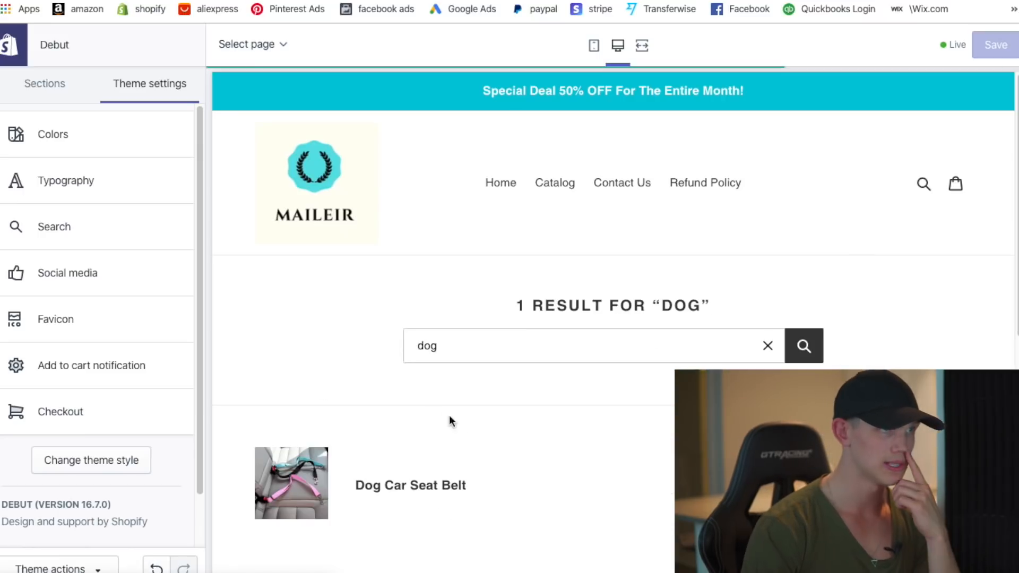
# - Add the black 45-72cm Dog Car Seat Belt from the search results to the cart
pyautogui.click(405, 491)
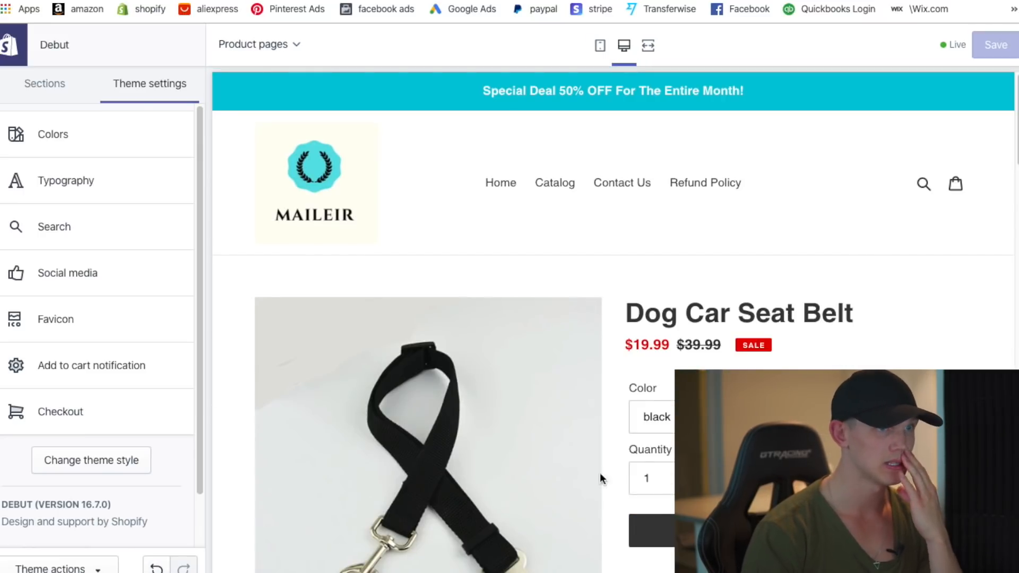
pyautogui.scroll(-1, 613, 318)
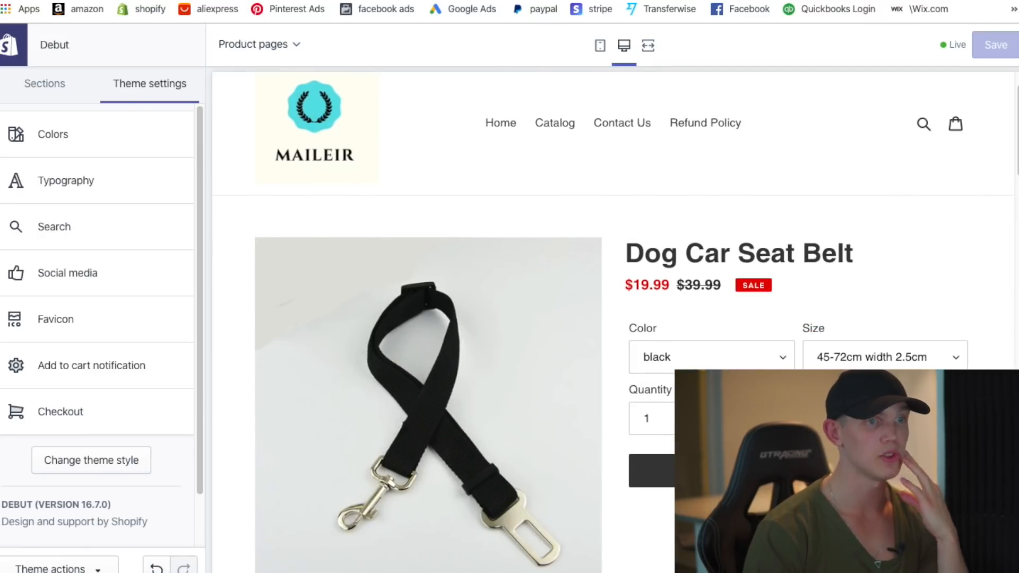
pyautogui.scroll(-1, 613, 319)
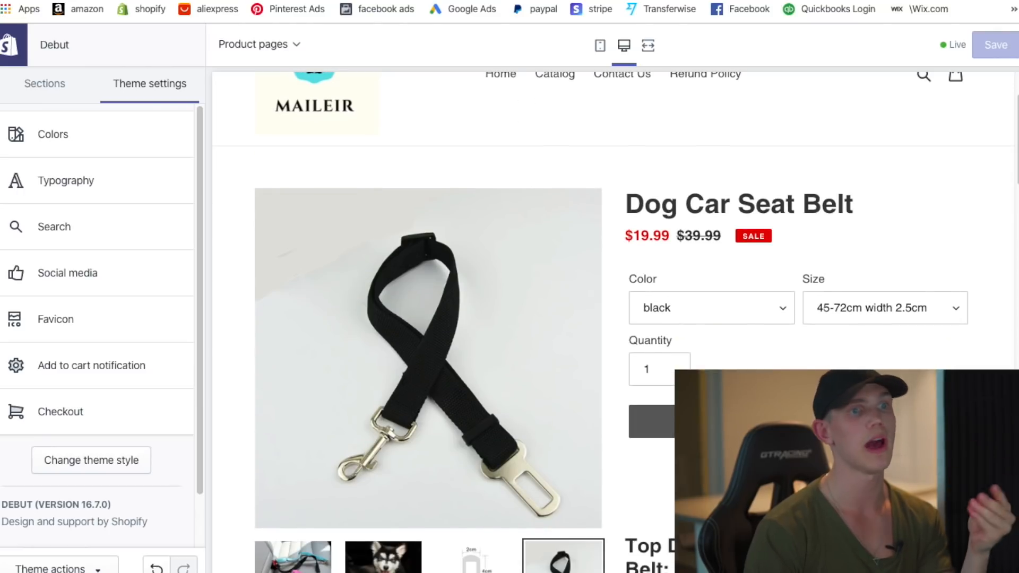
pyautogui.click(652, 422)
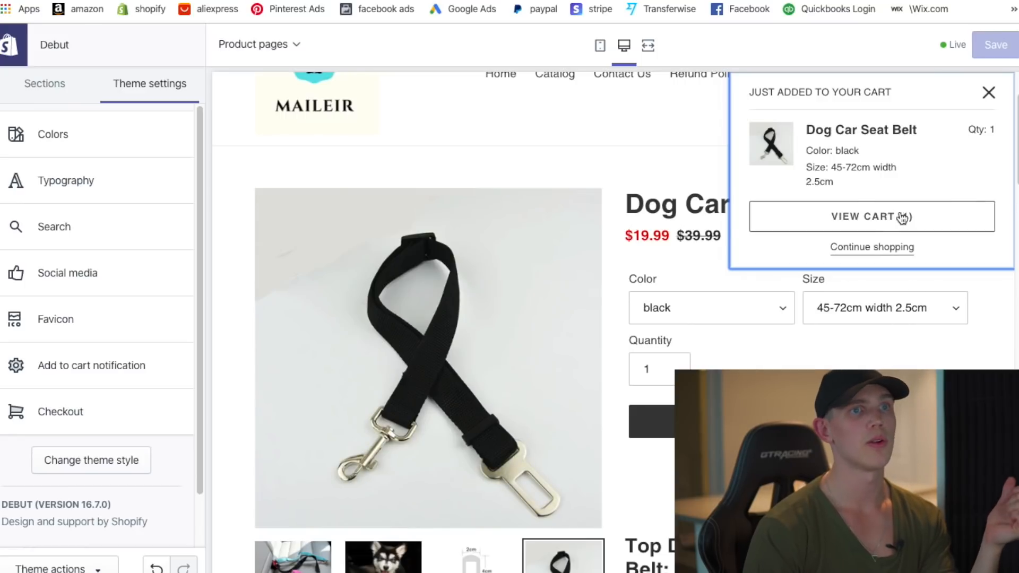
# - Dismiss the added-to-cart notice, review Checkout and cart notification settings, then exit to Themes
pyautogui.click(989, 99)
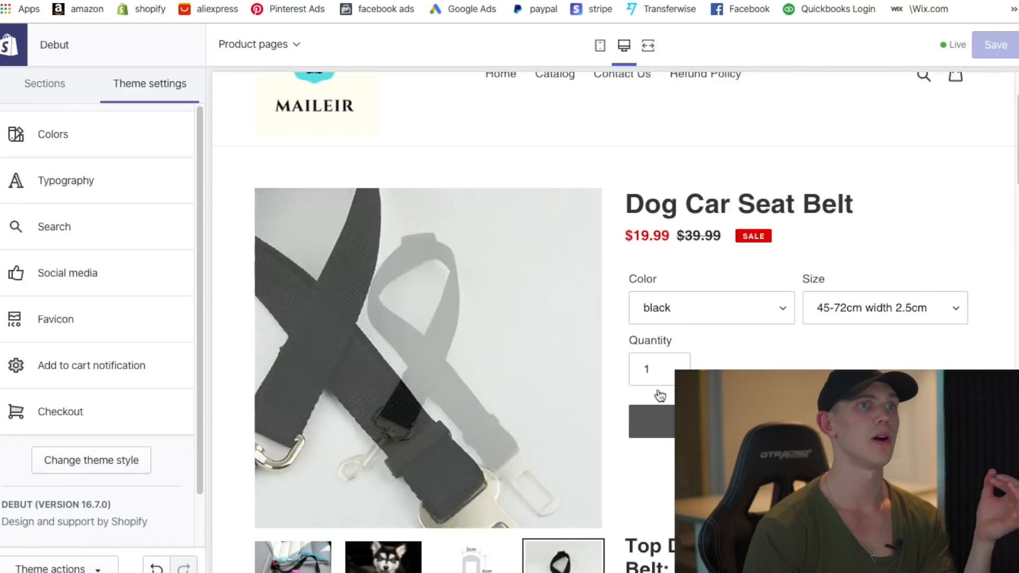
pyautogui.click(87, 412)
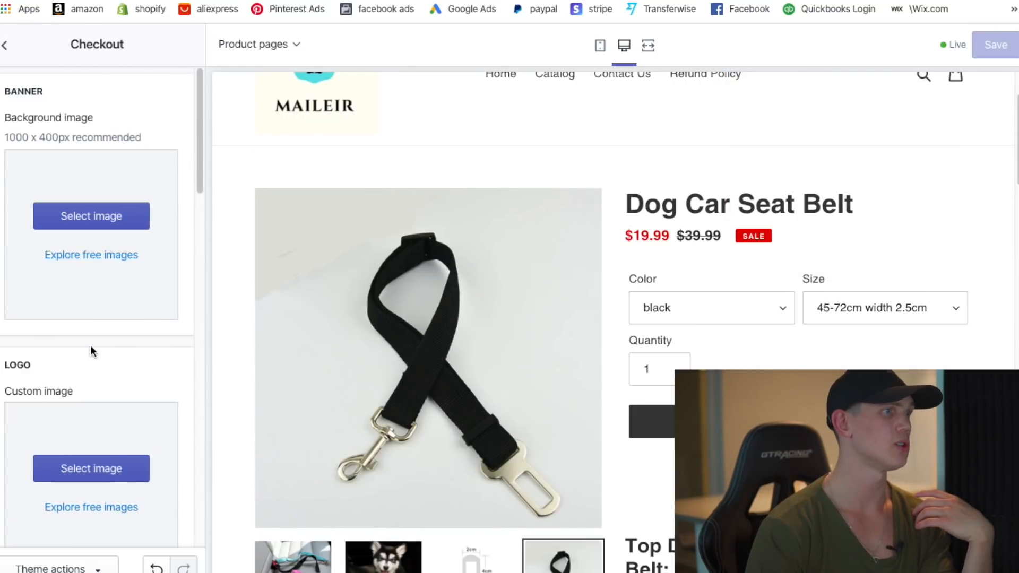
pyautogui.scroll(-15, 91, 343)
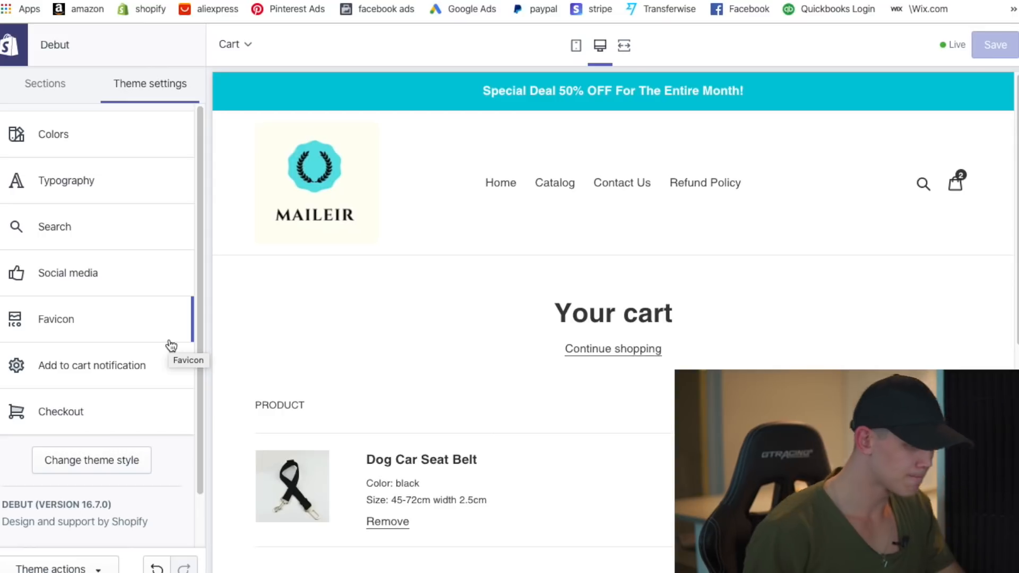
pyautogui.click(90, 378)
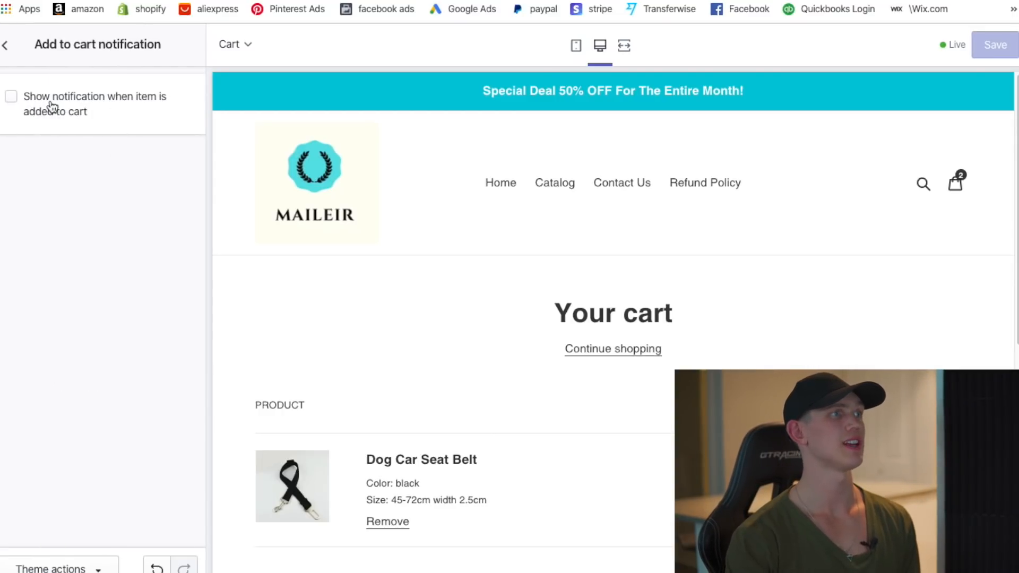
pyautogui.click(5, 46)
pyautogui.scroll(-2, 642, 358)
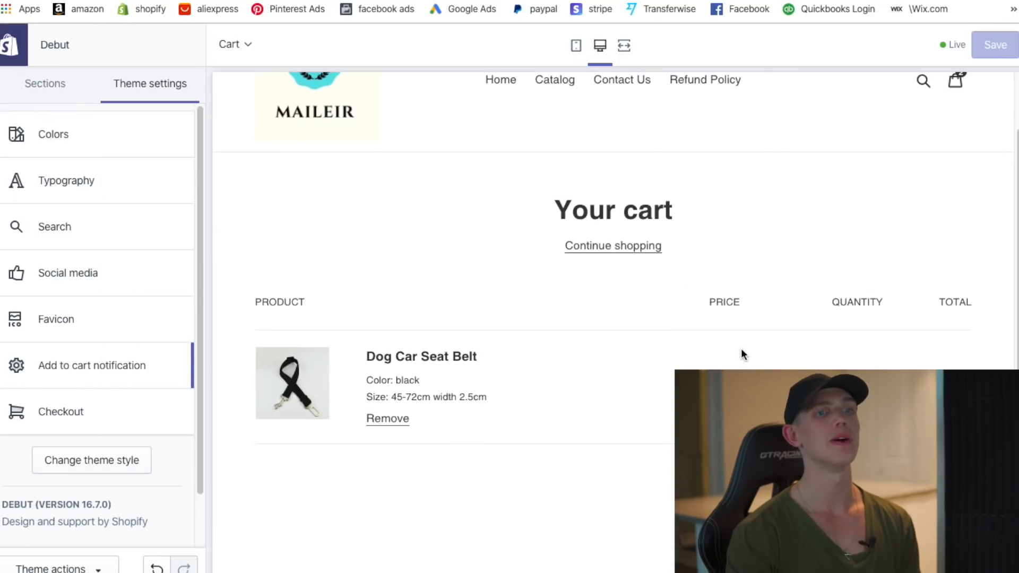
pyautogui.scroll(-1, 622, 263)
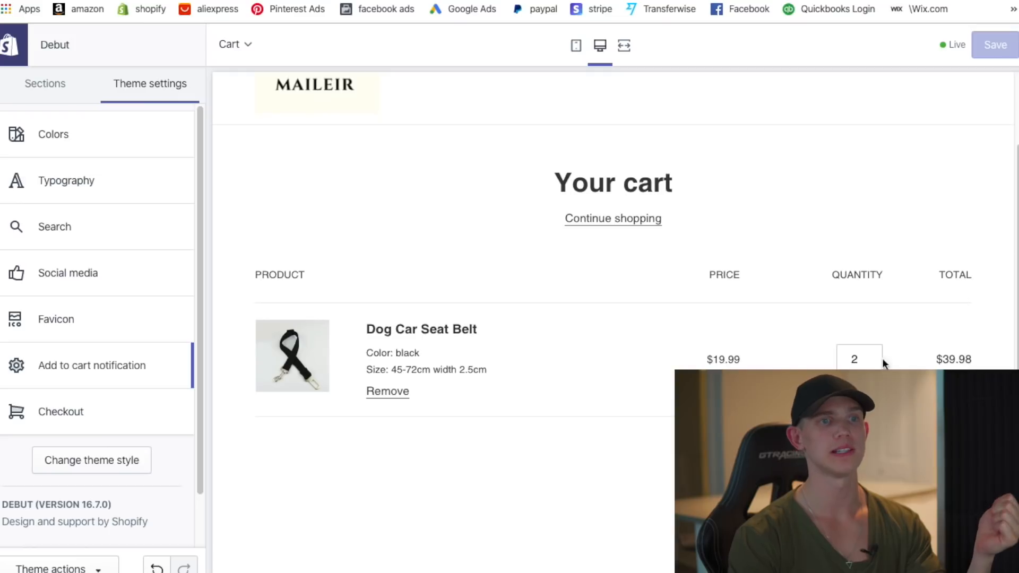
pyautogui.scroll(-1, 923, 424)
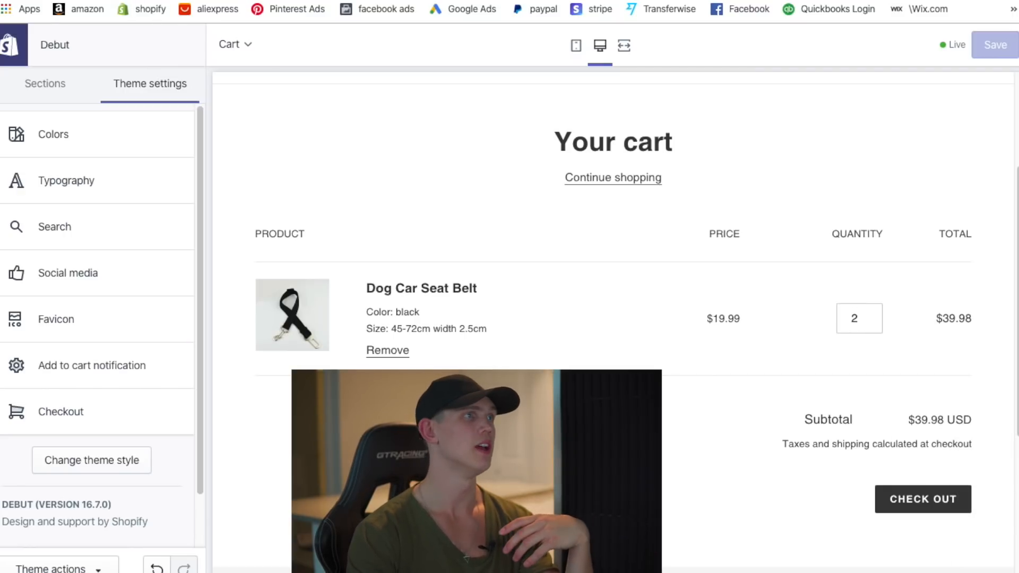
pyautogui.click(14, 45)
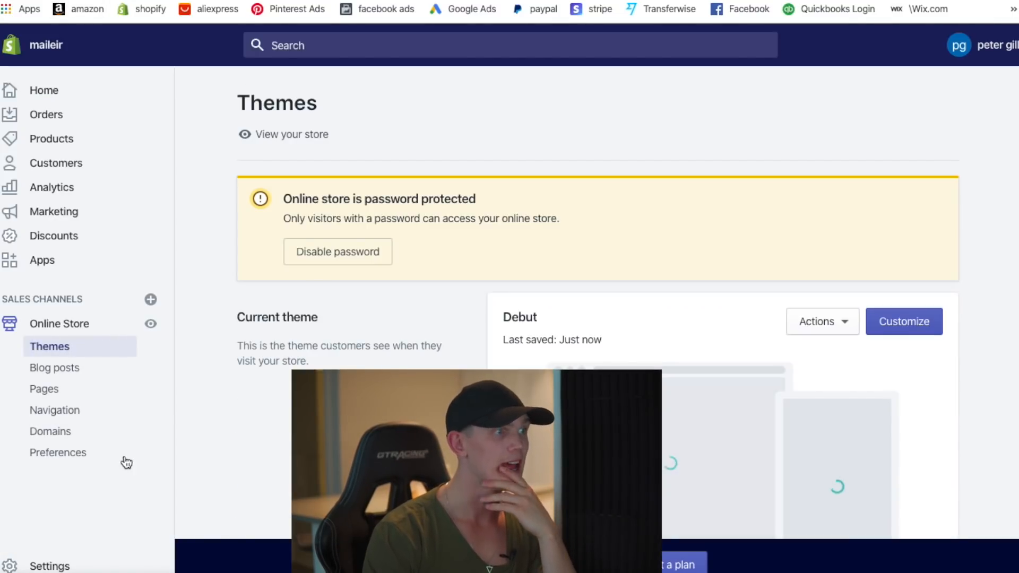
# - Open the Debut theme's language editor from its Actions menu
pyautogui.scroll(-2, 665, 351)
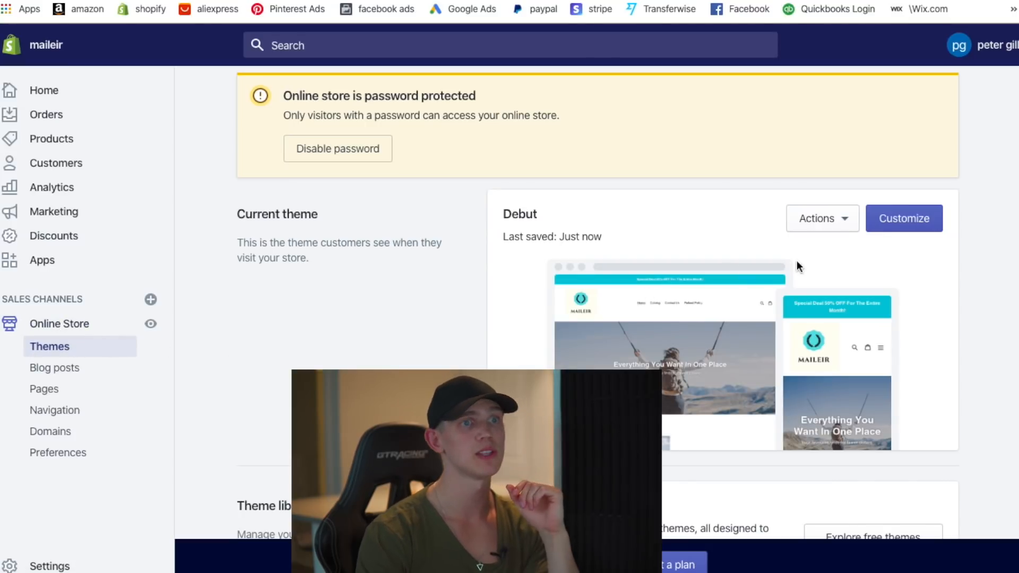
pyautogui.click(845, 222)
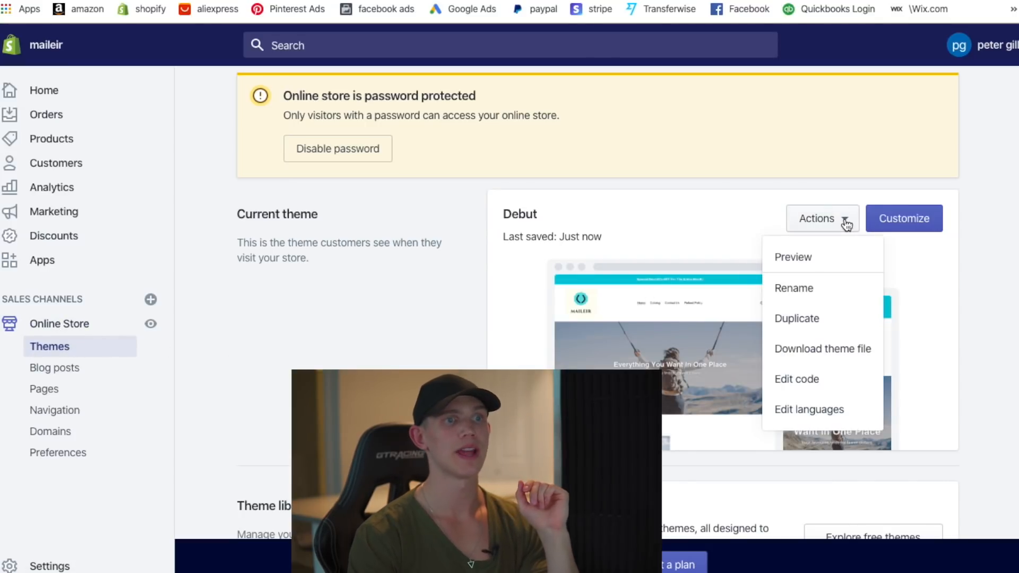
pyautogui.click(805, 411)
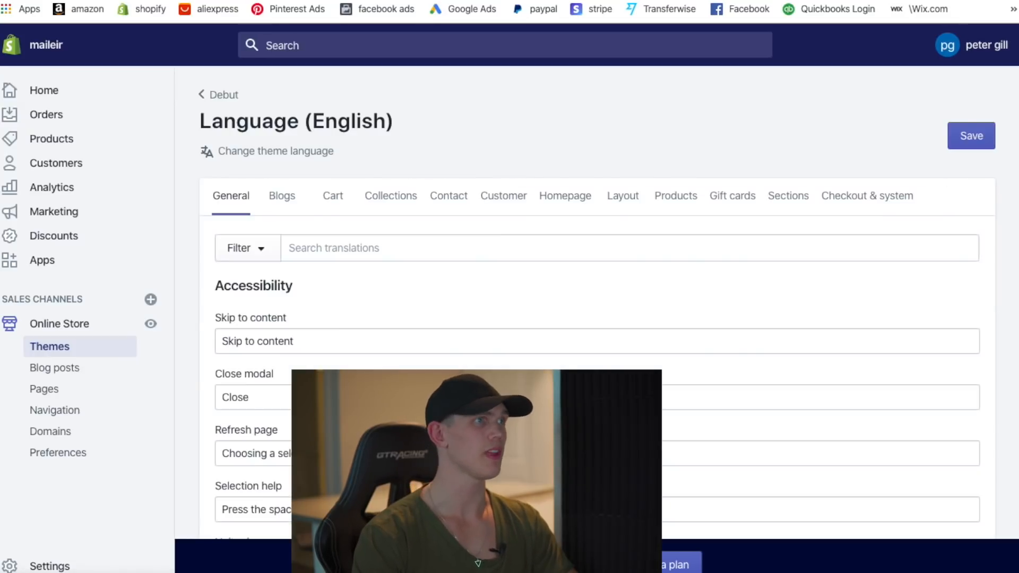
# - Add two Dog Car Seat Belts to the cart on the live storefront
pyautogui.click(374, 255)
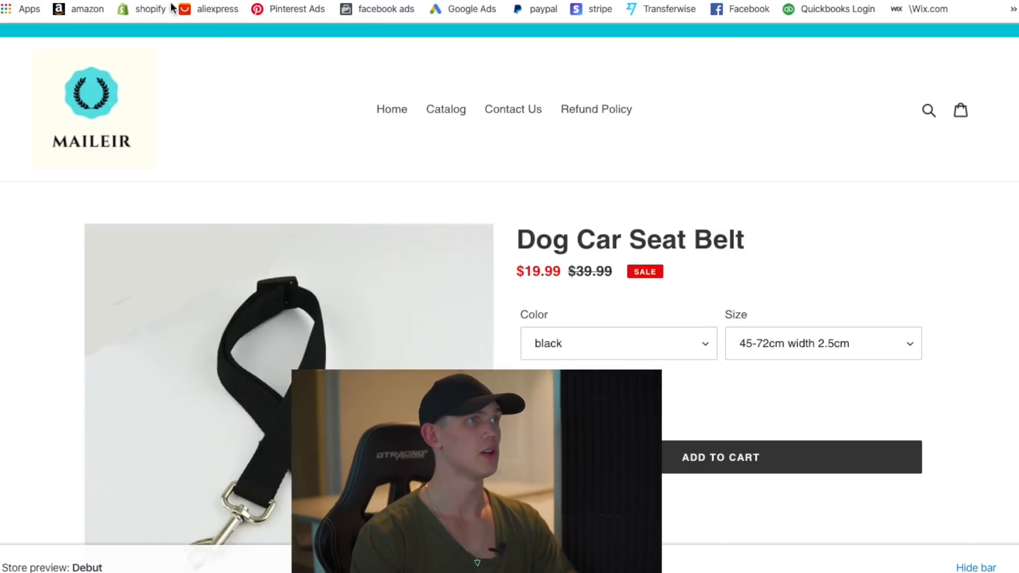
pyautogui.click(734, 448)
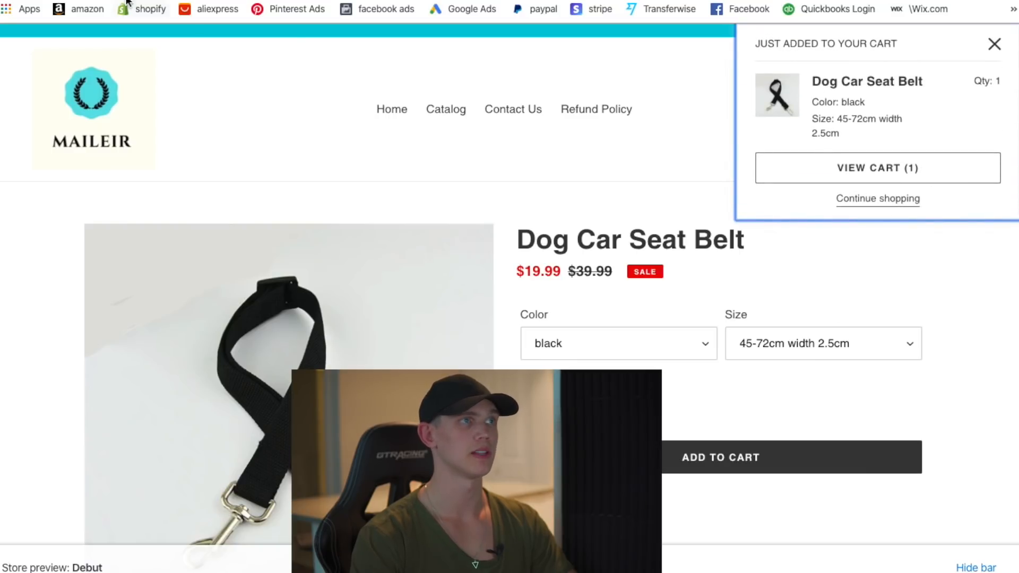
pyautogui.click(65, 1)
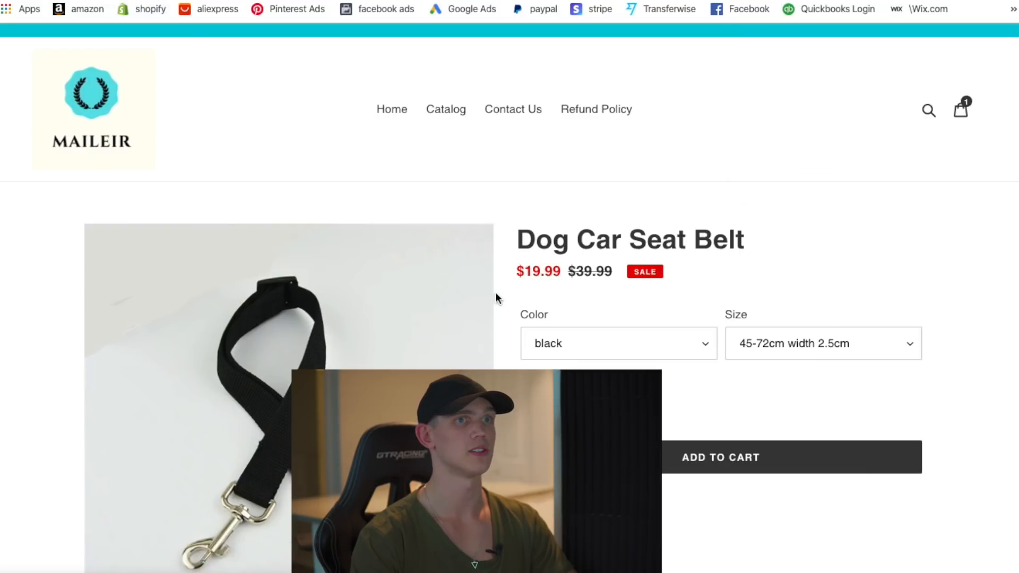
pyautogui.click(708, 460)
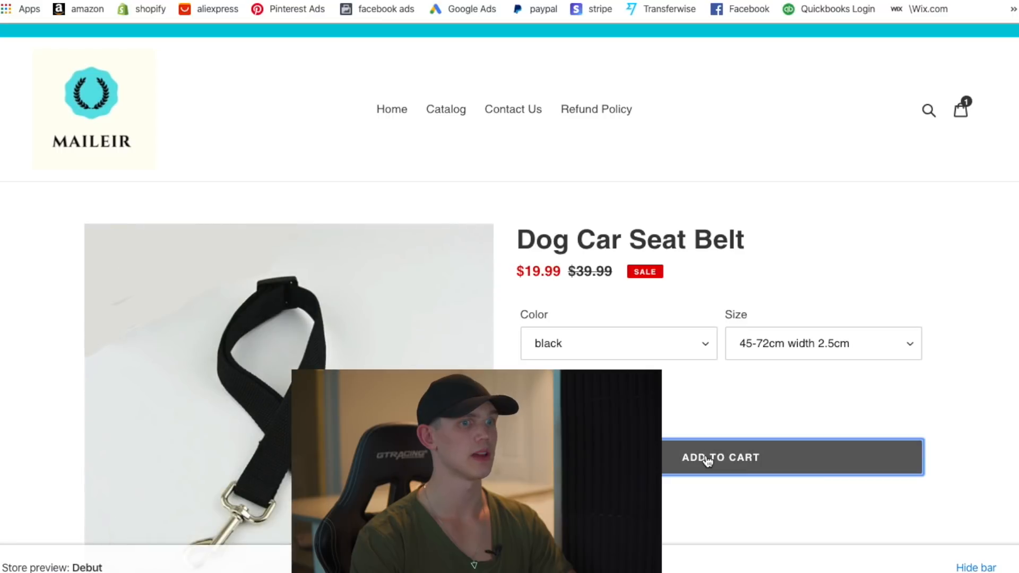
pyautogui.scroll(-5, 723, 322)
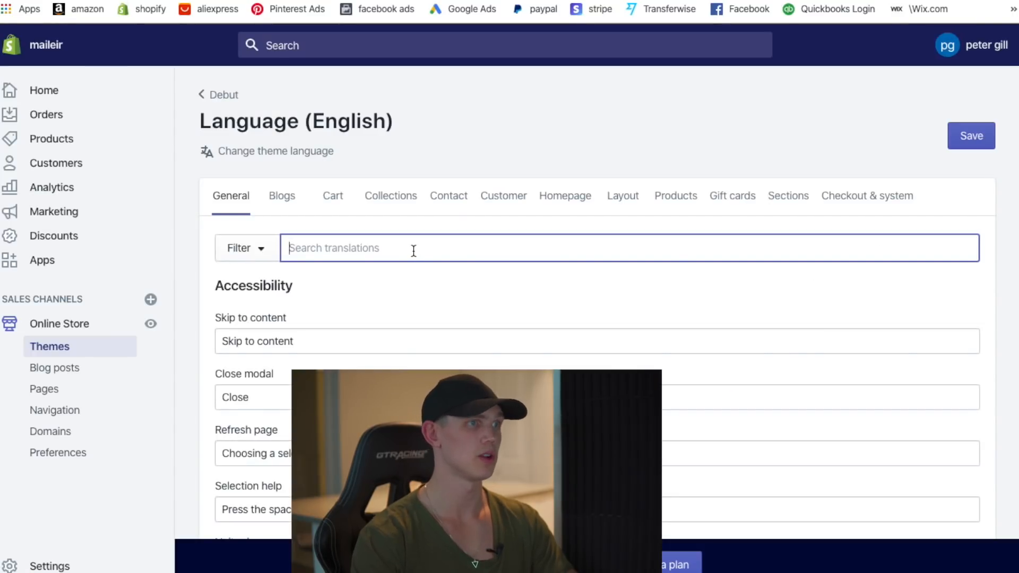
# - Search the theme translations for 'taxes and shipp'
pyautogui.click(412, 250)
pyautogui.write('t')
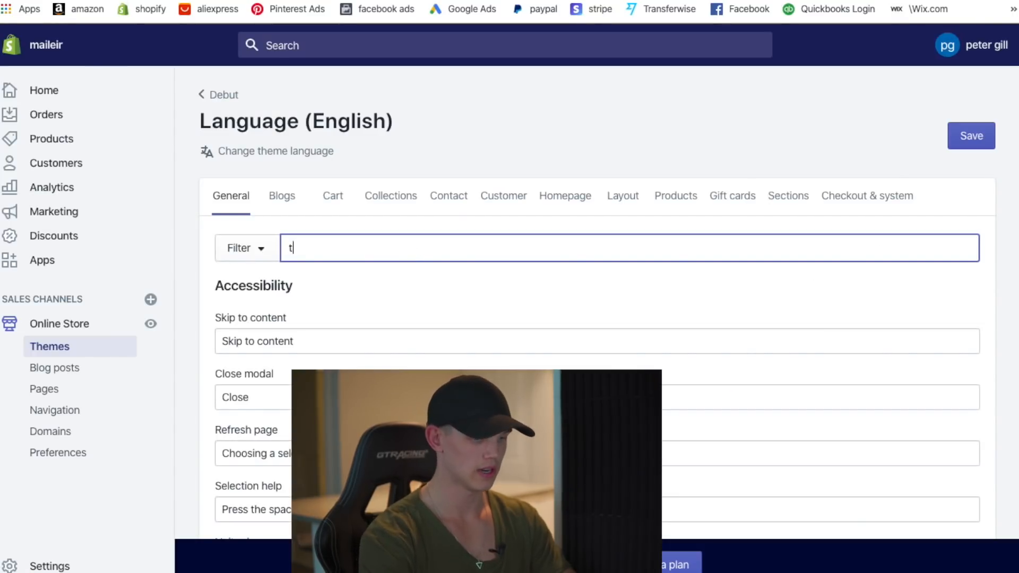
pyautogui.write('axes and shipp')
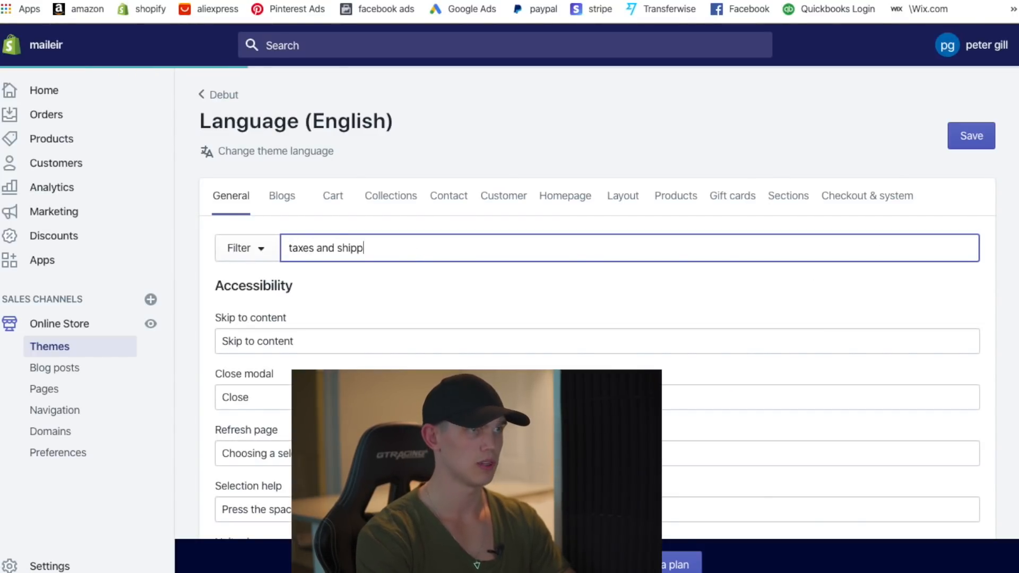
pyautogui.moveTo(401, 248); pyautogui.dragTo(320, 250)
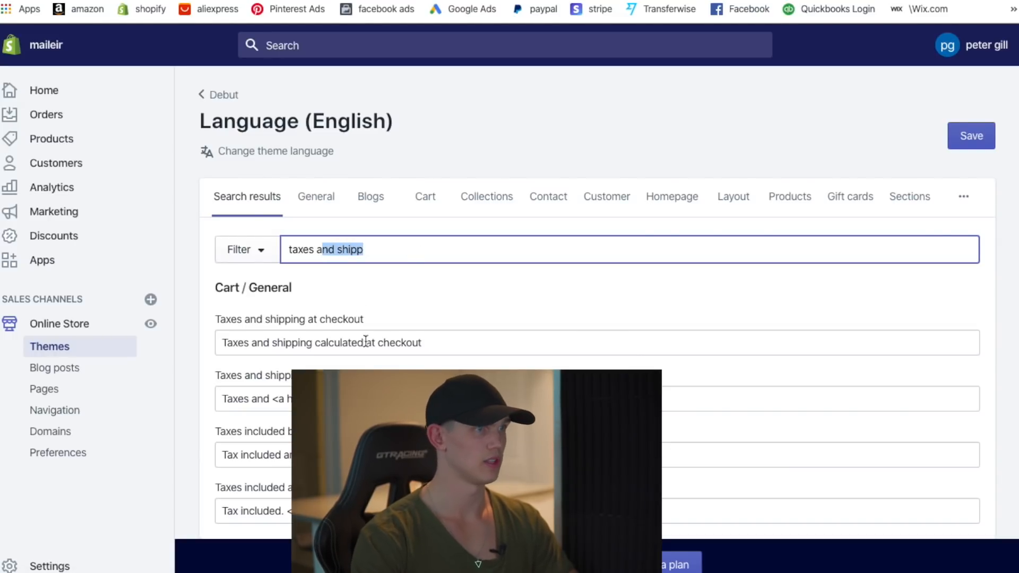
# - Clear the 'Taxes and shipping at checkout' message and save the translation
pyautogui.moveTo(424, 345); pyautogui.dragTo(200, 335)
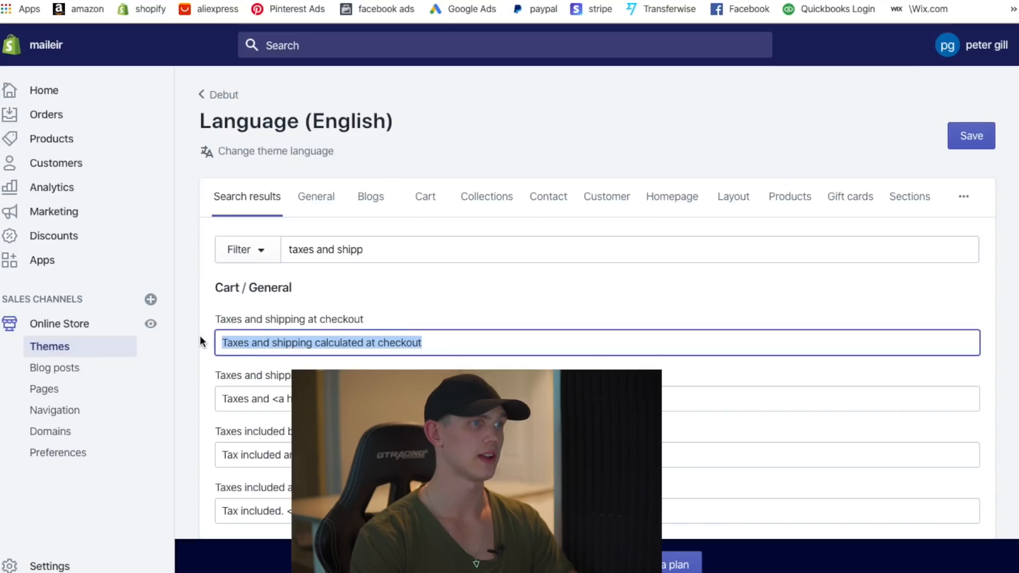
pyautogui.press('BackSpace')
pyautogui.click(476, 298)
pyautogui.click(973, 136)
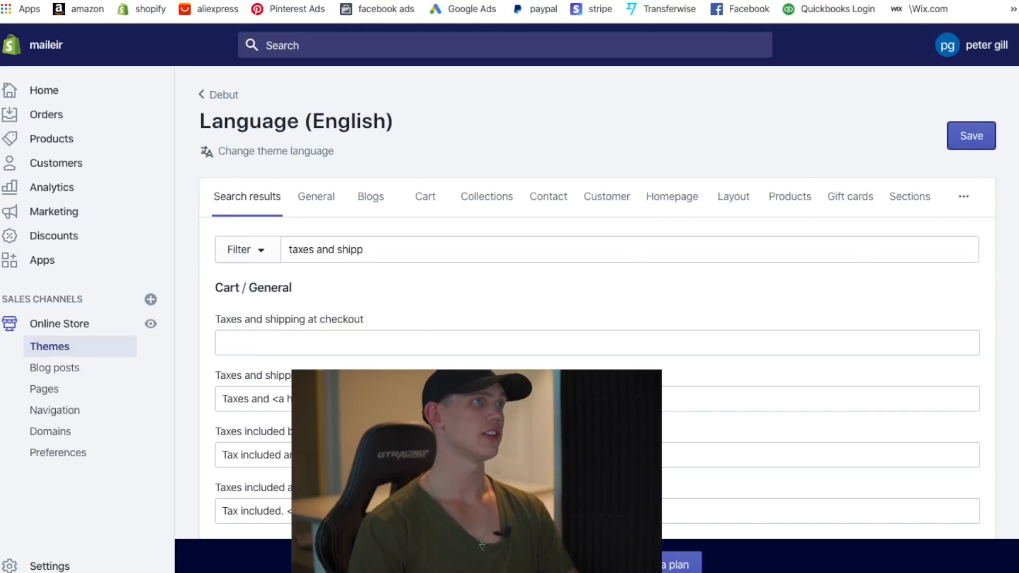
pyautogui.click(85, 0)
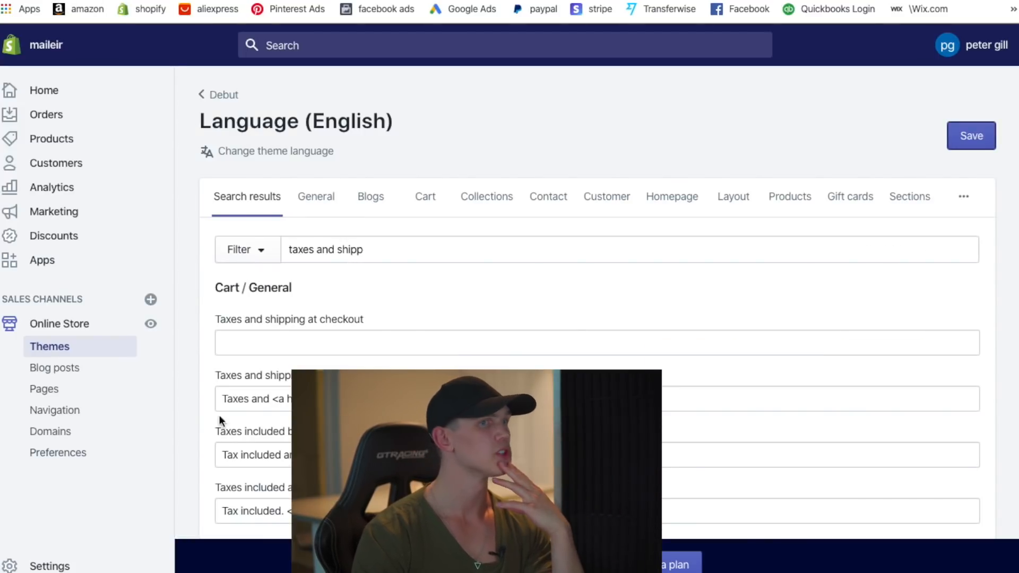
pyautogui.click(68, 564)
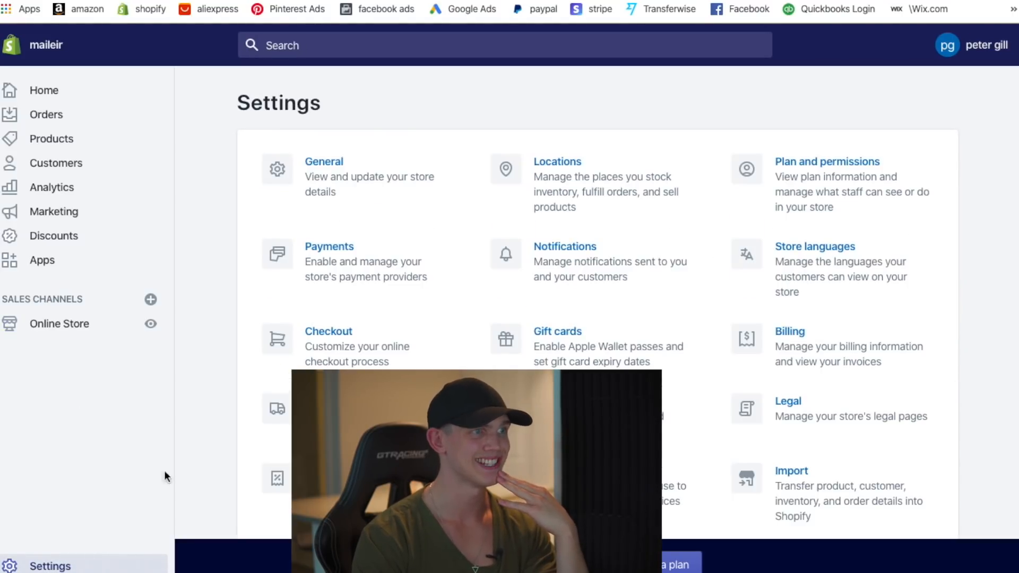
# - Review the Shopify Payments and PayPal Express Checkout providers awaiting account setup
pyautogui.click(378, 274)
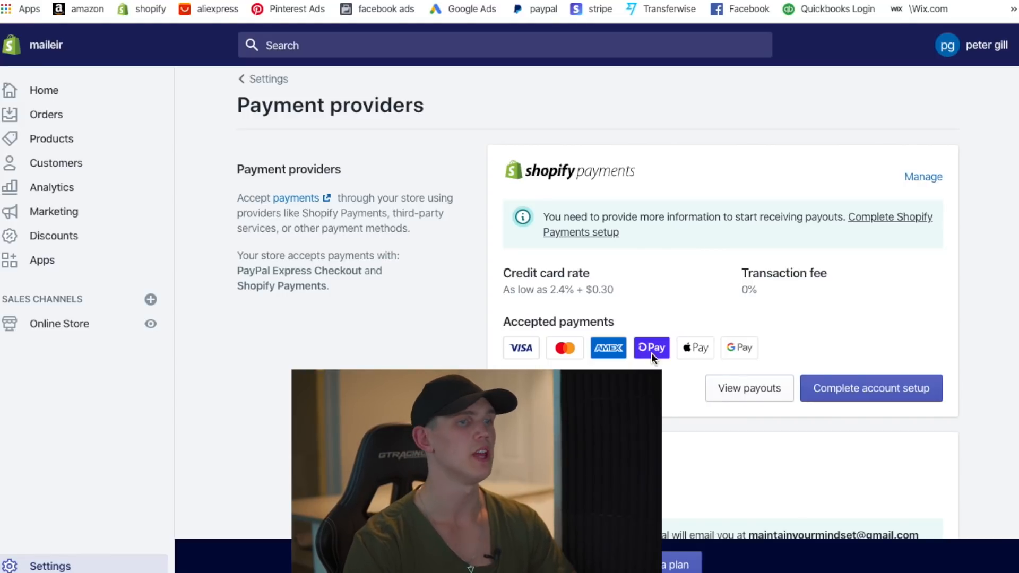
pyautogui.scroll(-4, 659, 350)
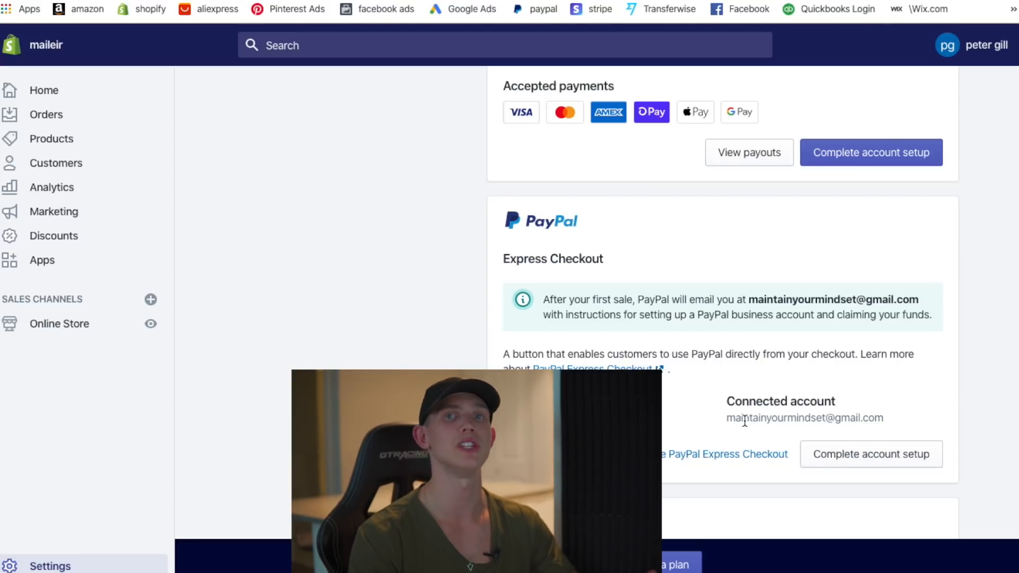
pyautogui.scroll(-2, 707, 332)
pyautogui.scroll(-6, 651, 342)
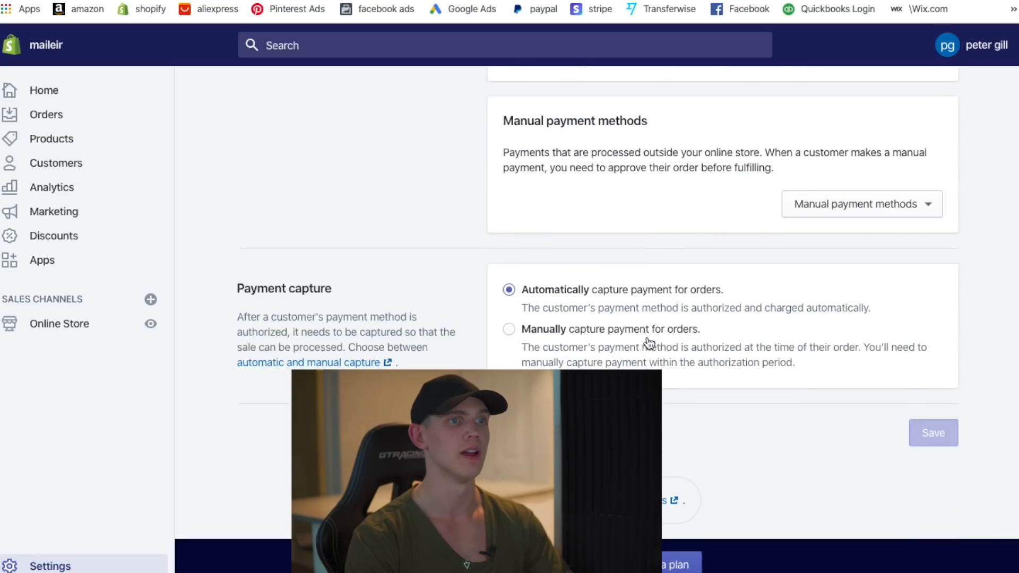
pyautogui.scroll(10, 683, 341)
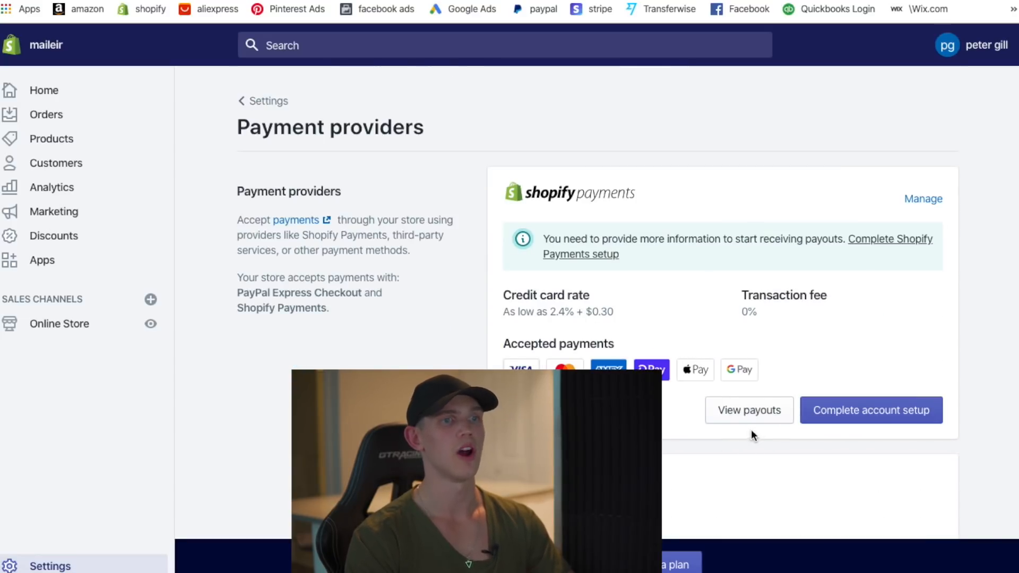
# - Disable Shop Pay, Apple Pay and Google Pay in Shopify Payments and save
pyautogui.click(930, 200)
pyautogui.scroll(-1, 812, 255)
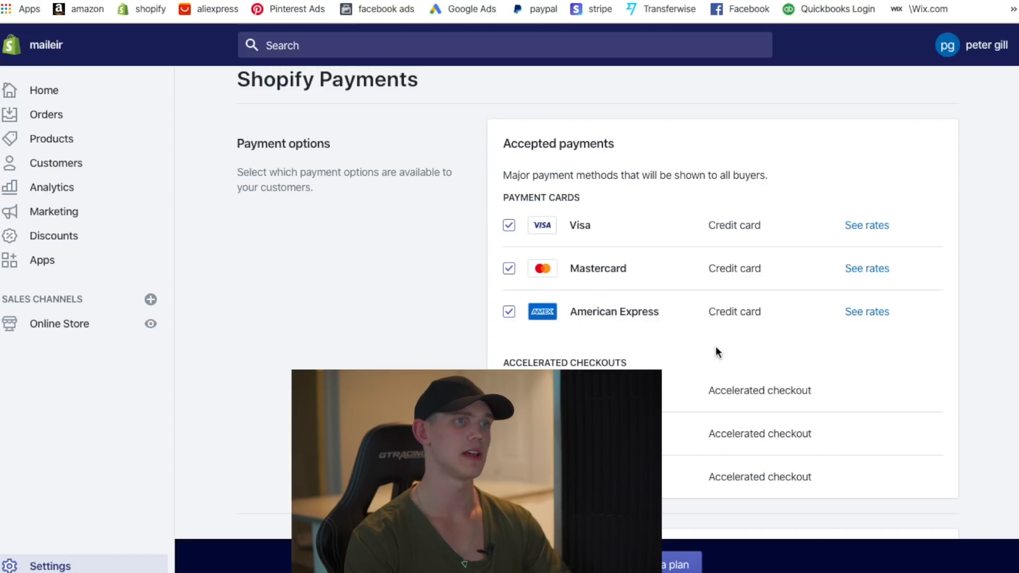
pyautogui.scroll(-1, 711, 350)
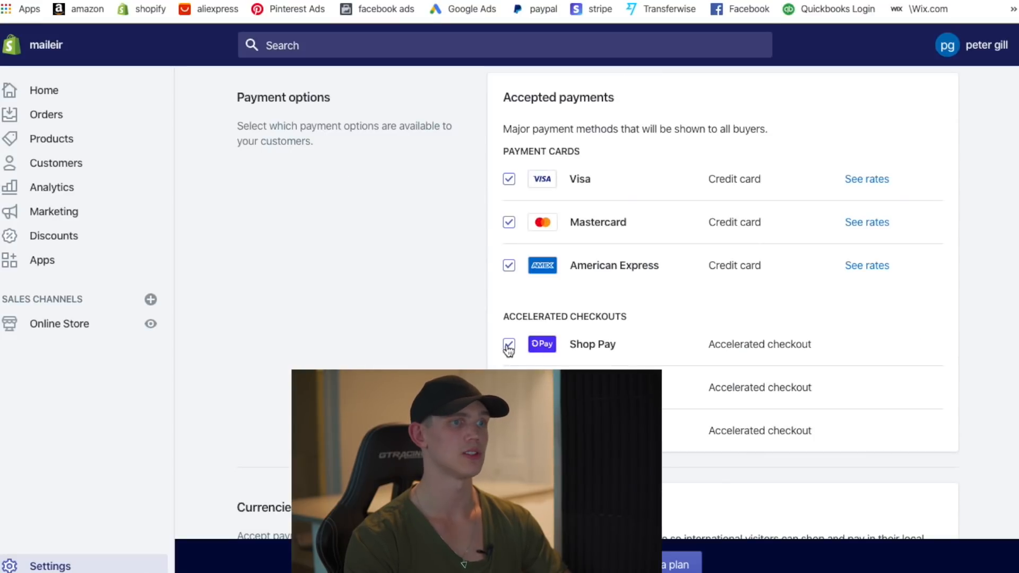
pyautogui.click(509, 346)
pyautogui.click(509, 387)
pyautogui.click(509, 431)
pyautogui.click(934, 45)
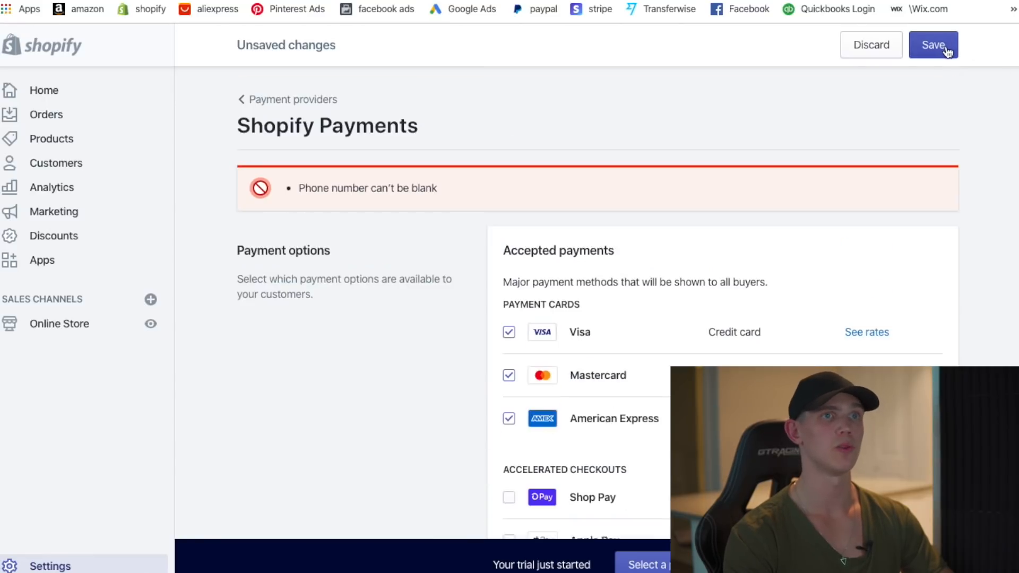
# - Add the billing statement phone number, save, then correct it to a new number
pyautogui.scroll(-20, 517, 340)
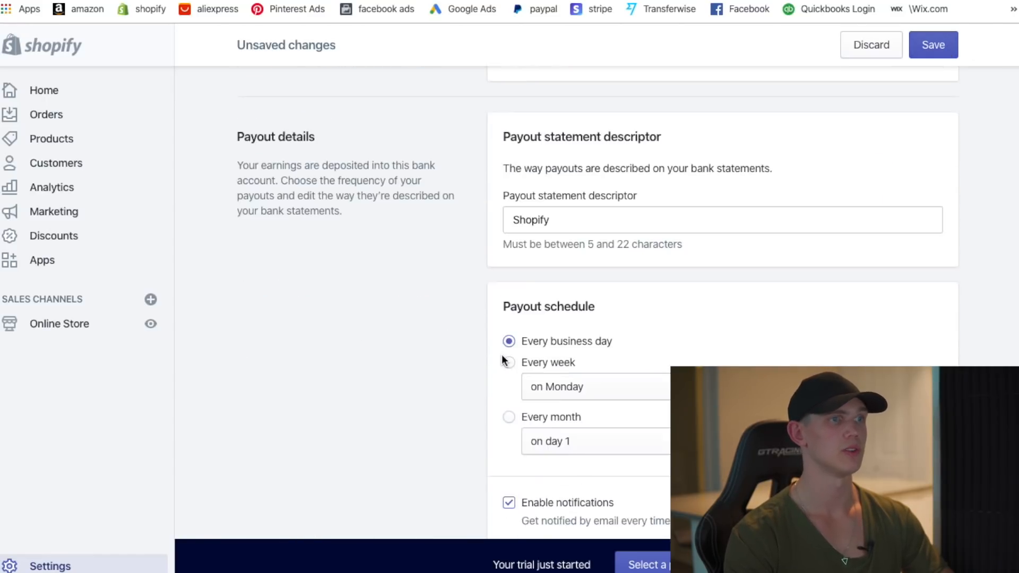
pyautogui.click(738, 289)
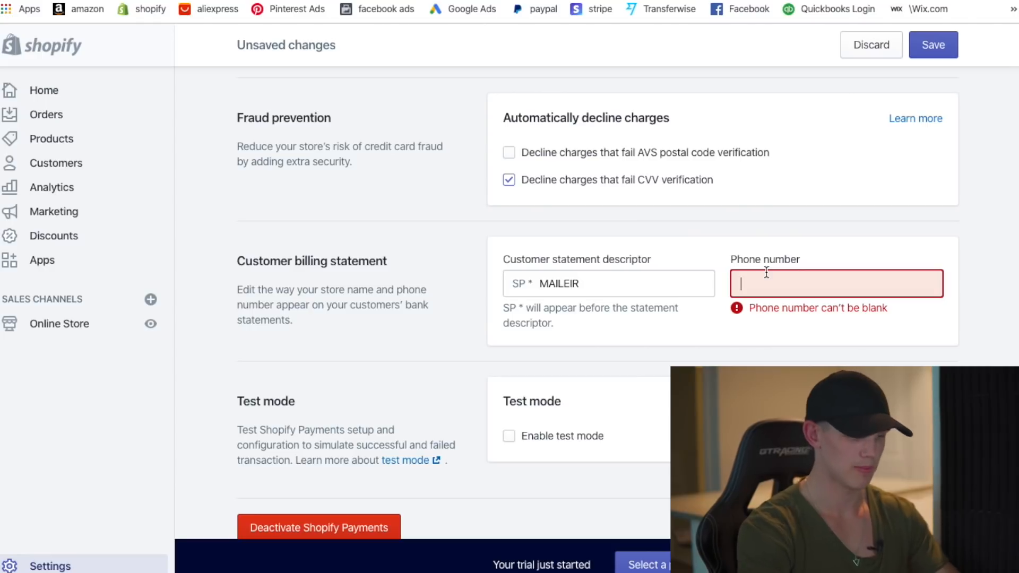
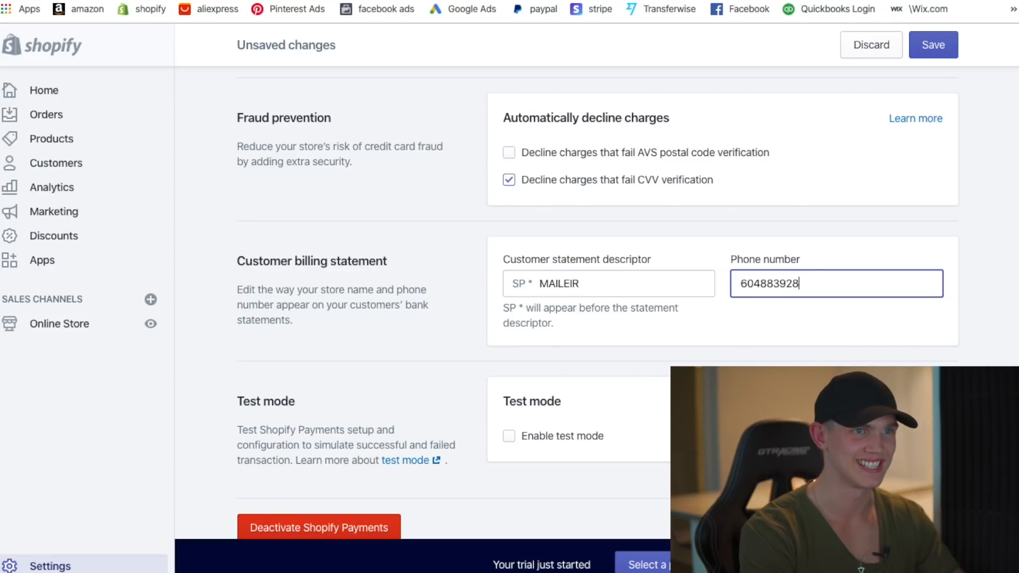
pyautogui.click(923, 42)
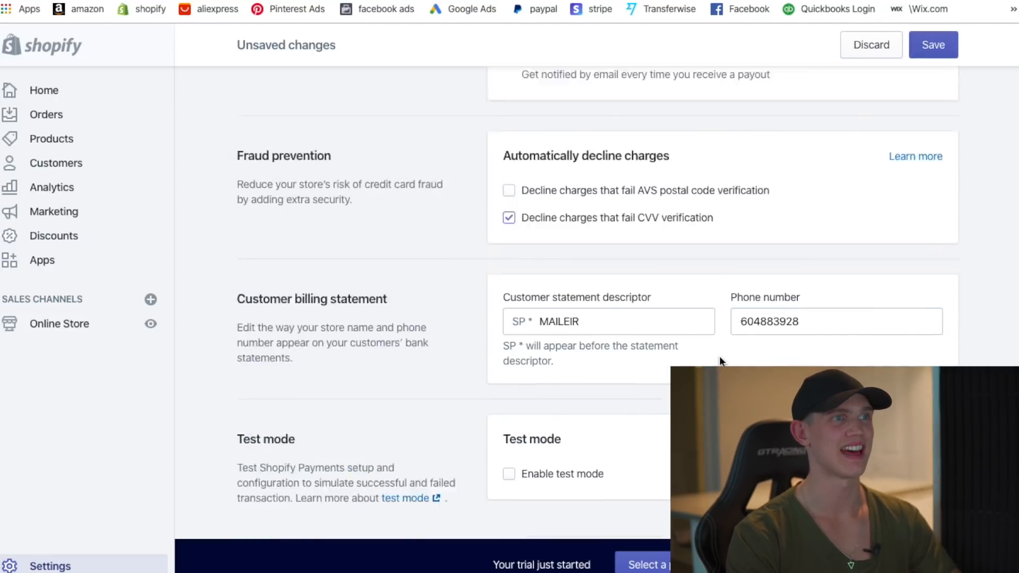
pyautogui.scroll(-15, 735, 354)
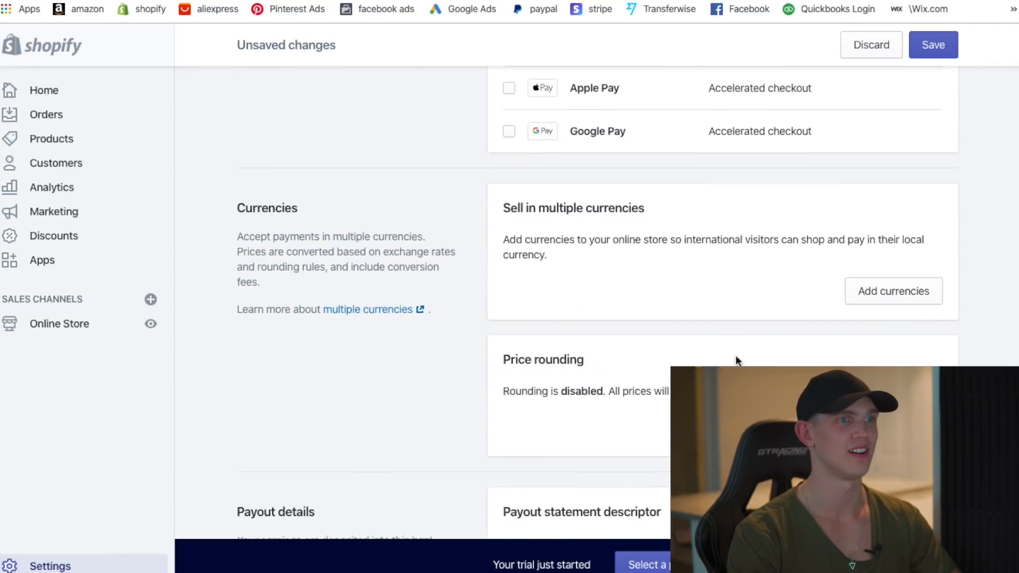
pyautogui.scroll(-9, 844, 340)
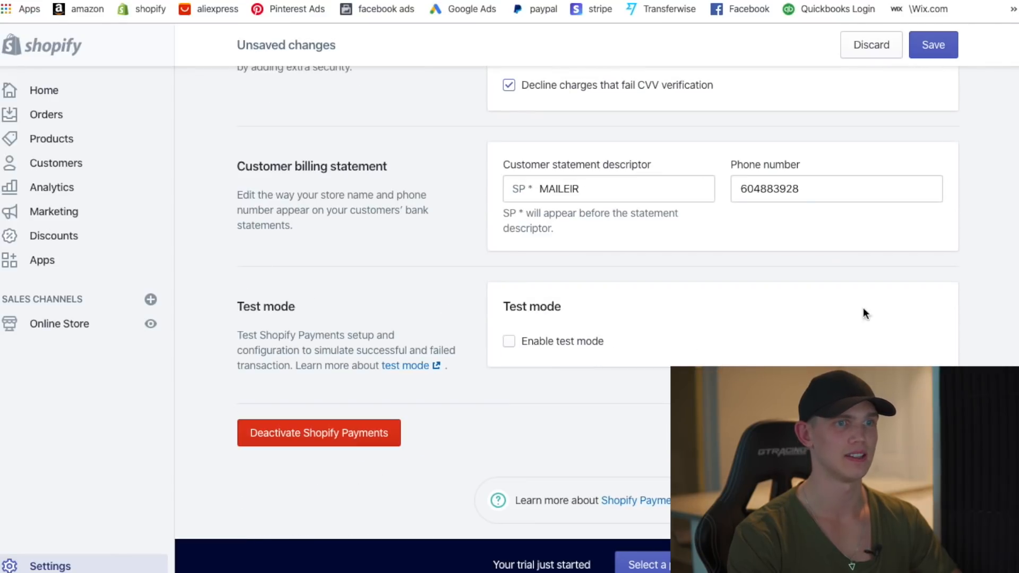
pyautogui.doubleClick(834, 194)
pyautogui.press('Return')
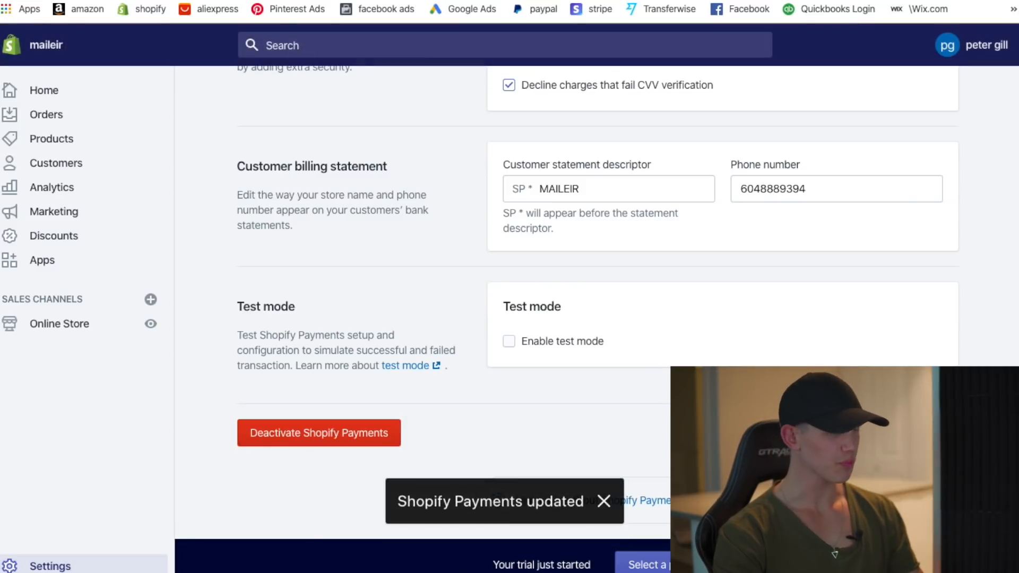
# - Scroll through the saved Shopify Payments settings before returning to the storefront cart
pyautogui.scroll(1, 595, 285)
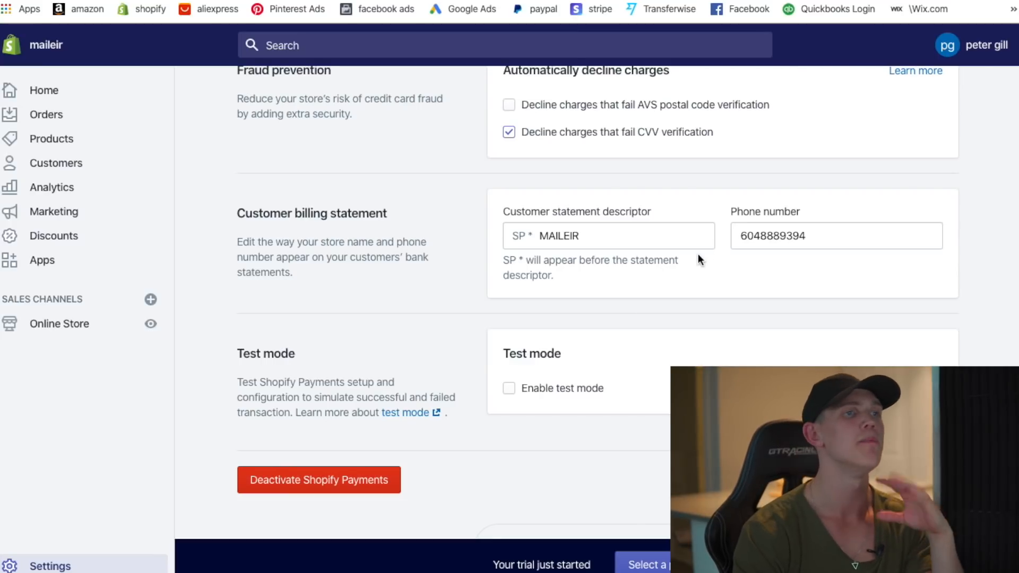
pyautogui.scroll(8, 717, 348)
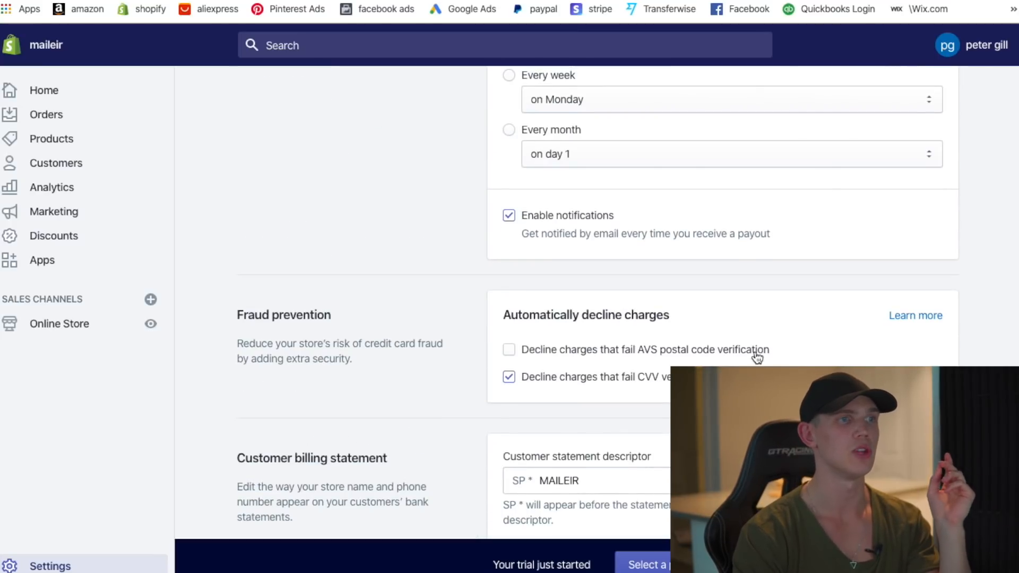
pyautogui.scroll(10, 705, 330)
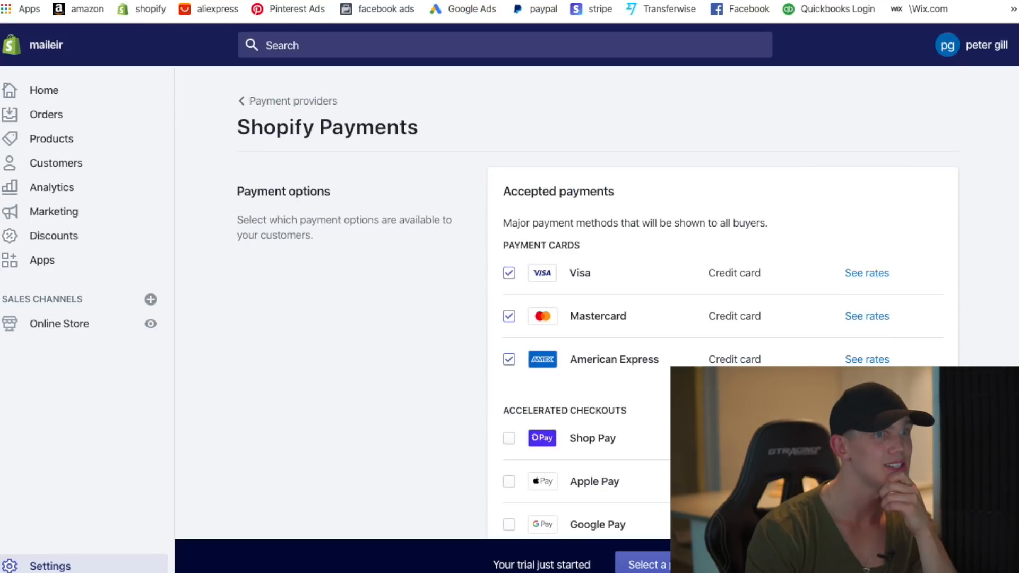
pyautogui.scroll(-5, 767, 355)
pyautogui.scroll(5, 766, 355)
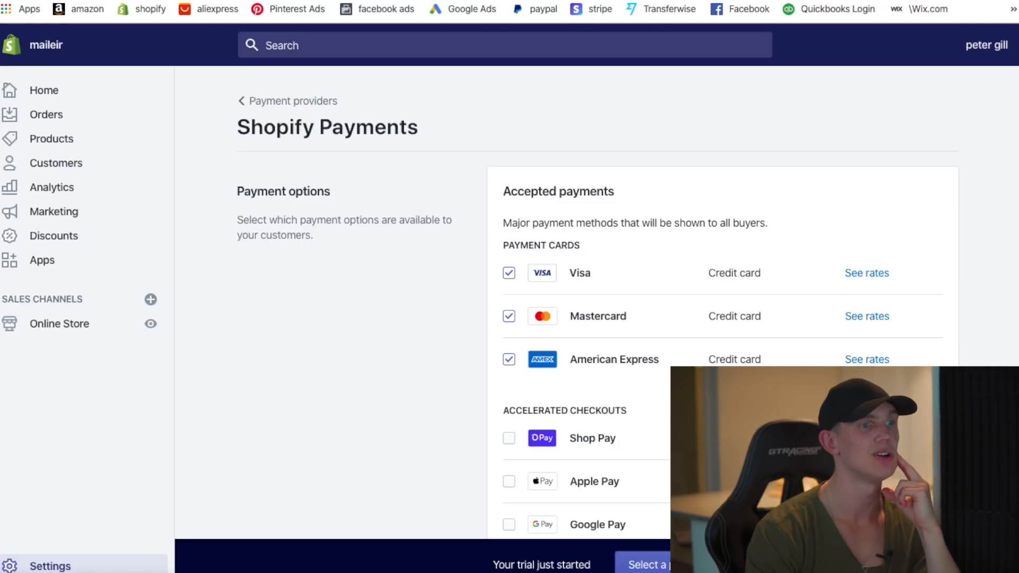
pyautogui.scroll(-3, 583, 297)
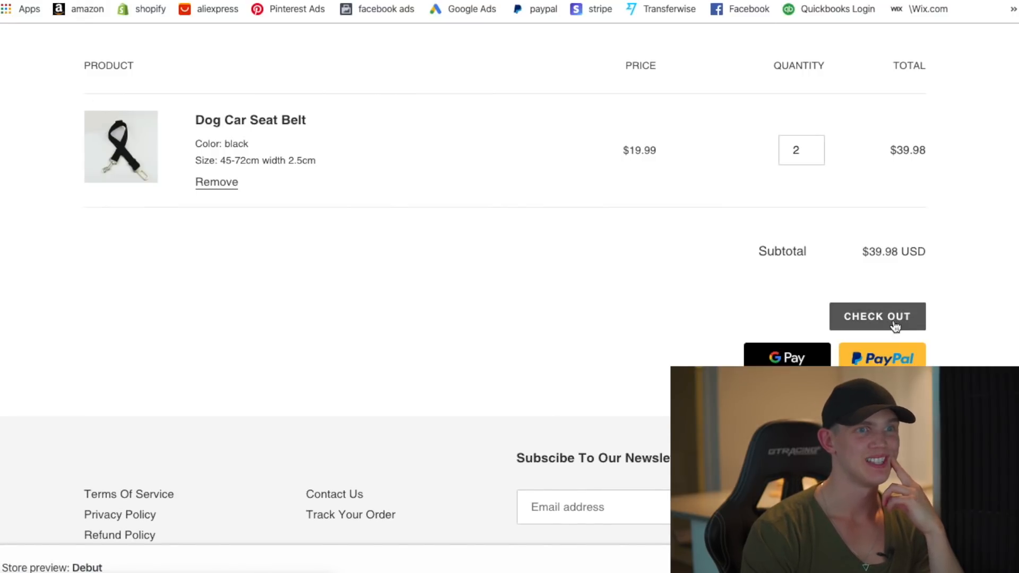
pyautogui.scroll(-1, 803, 359)
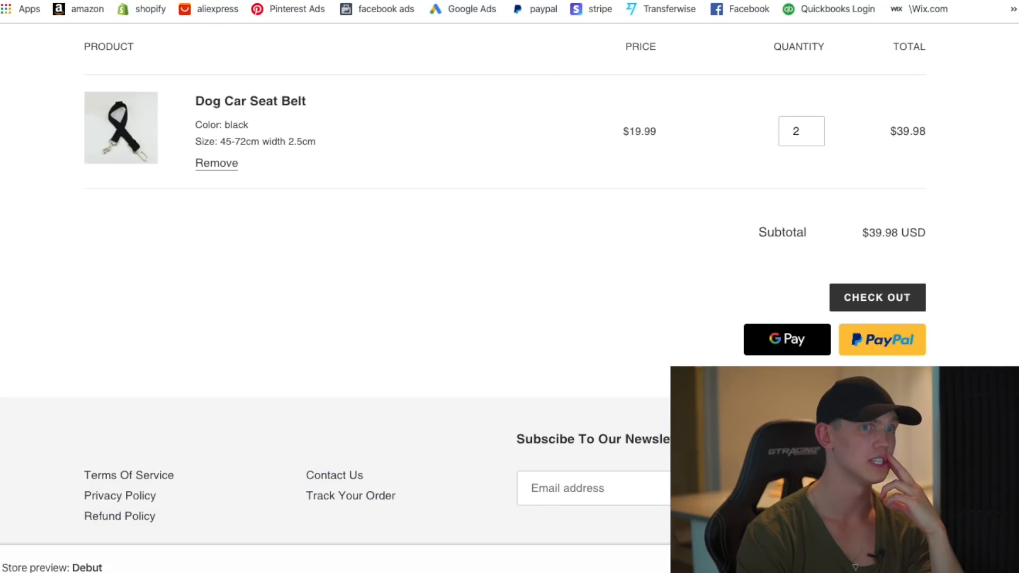
# - Test the cart checkout, find it unavailable, and review the store's plan choices
pyautogui.click(898, 298)
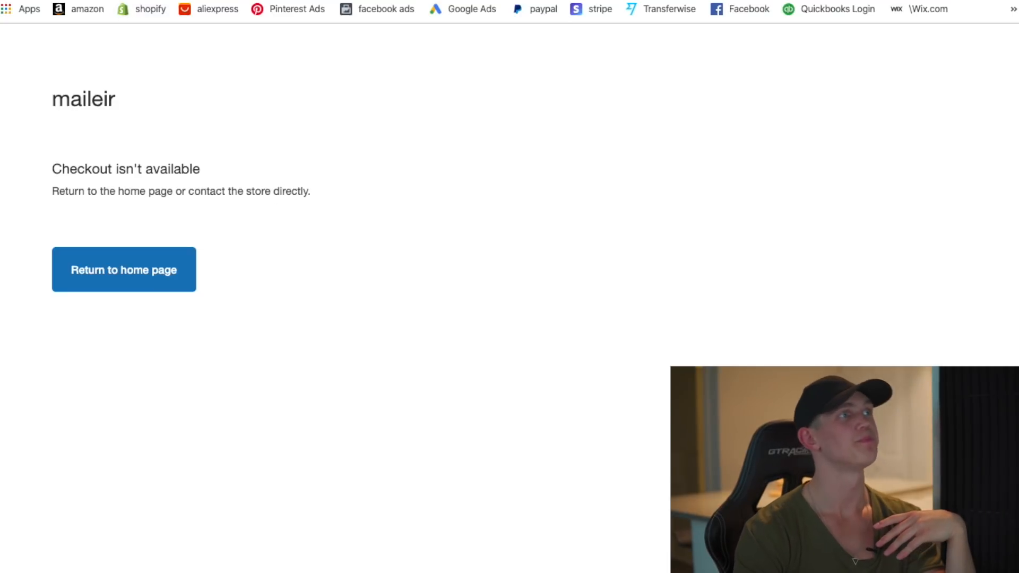
pyautogui.click(109, 1)
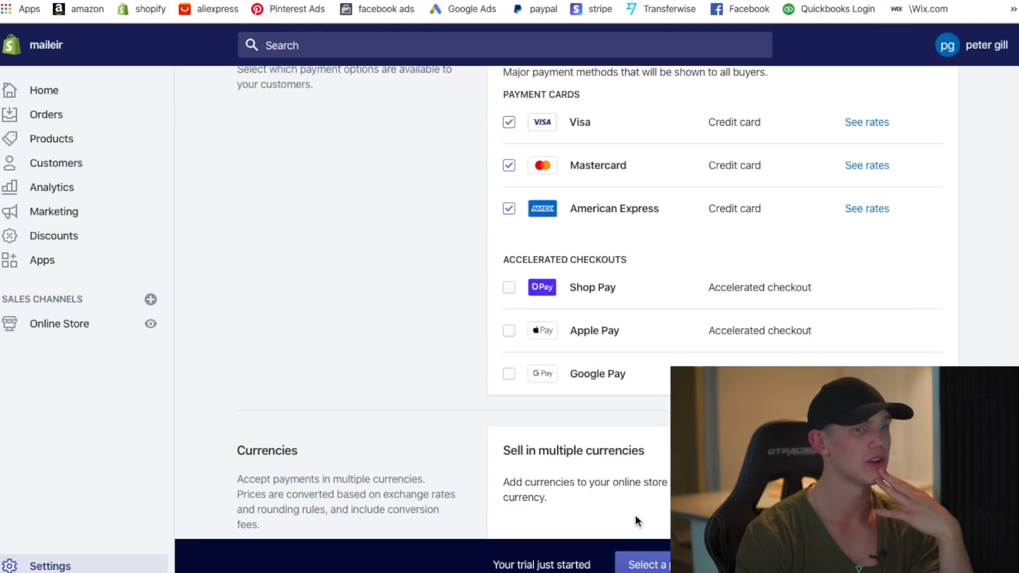
pyautogui.click(665, 564)
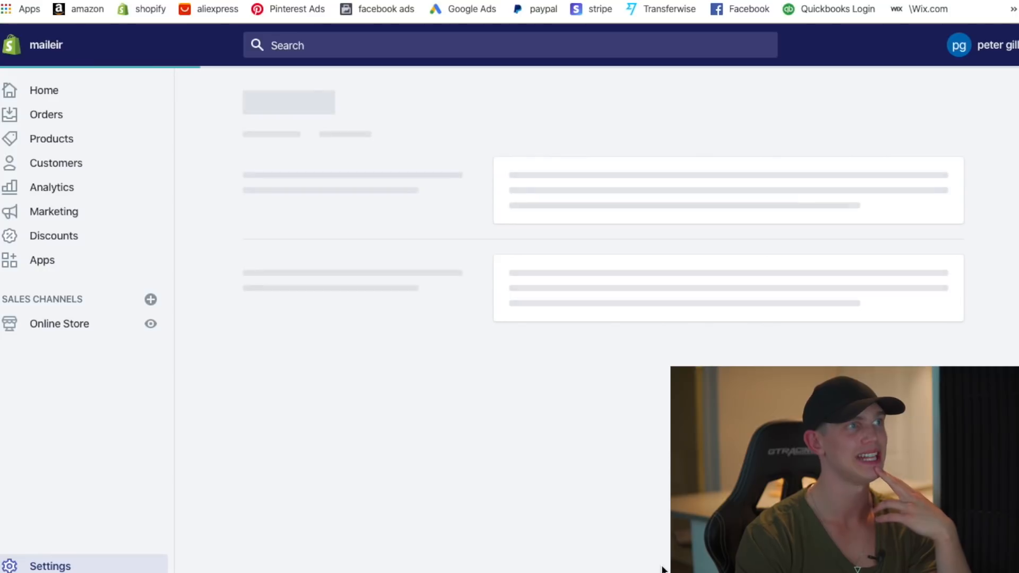
pyautogui.scroll(-7, 536, 451)
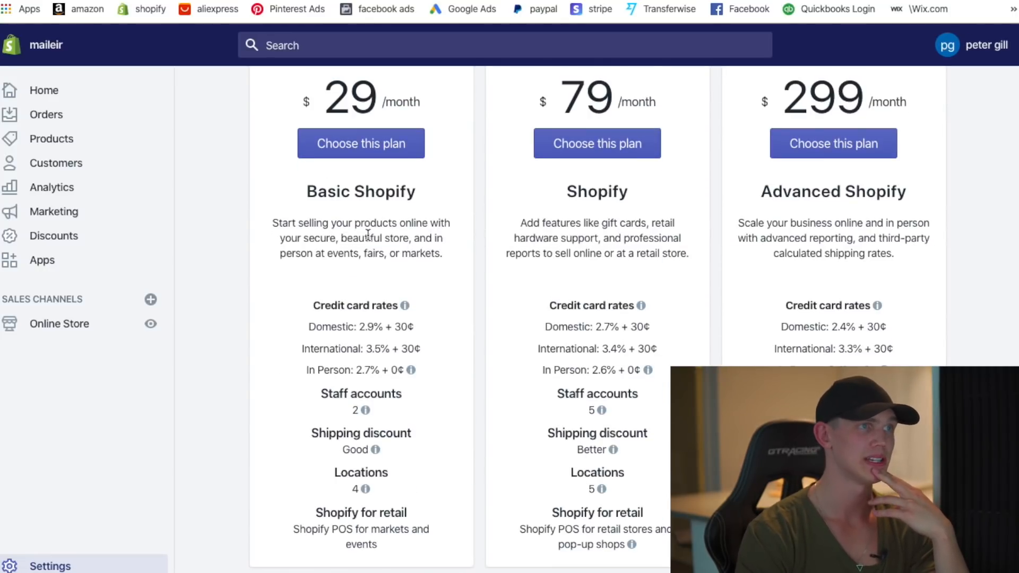
pyautogui.scroll(-4, 369, 266)
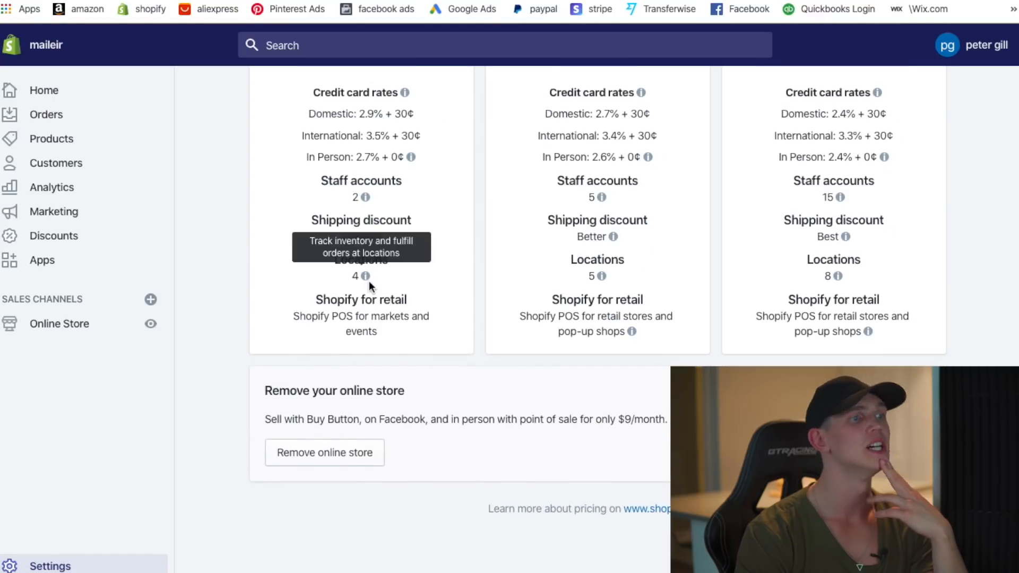
pyautogui.rightClick(415, 303)
pyautogui.click(319, 314)
pyautogui.scroll(11, 375, 314)
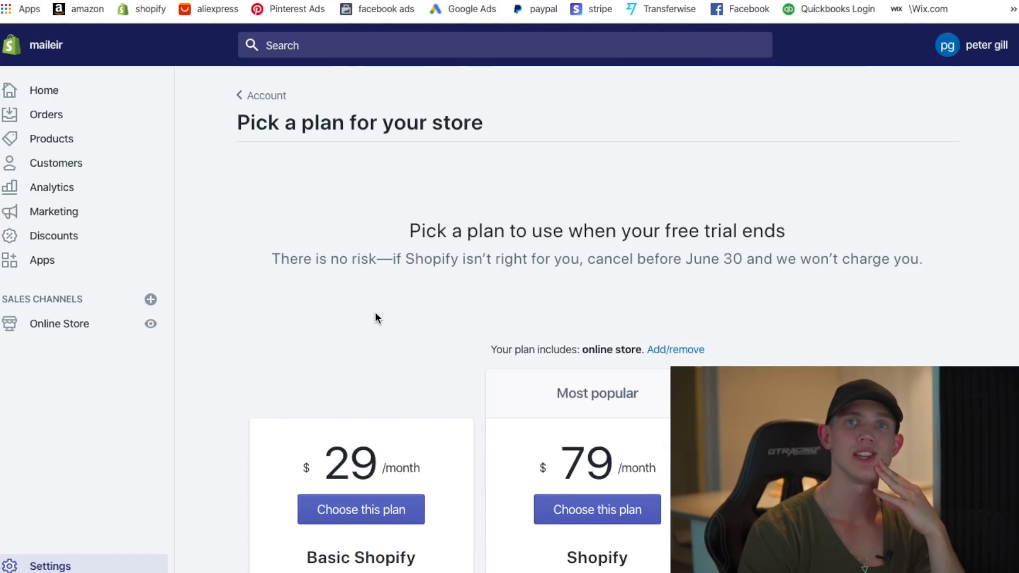
pyautogui.scroll(-1, 377, 320)
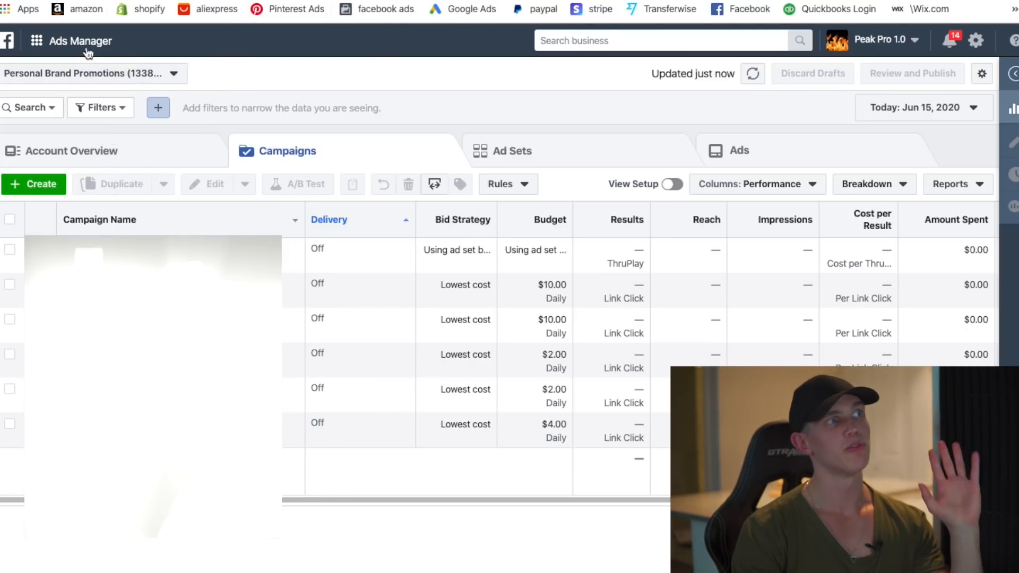
# - Go to Events Manager from the business tool shortcuts in the header
pyautogui.click(81, 41)
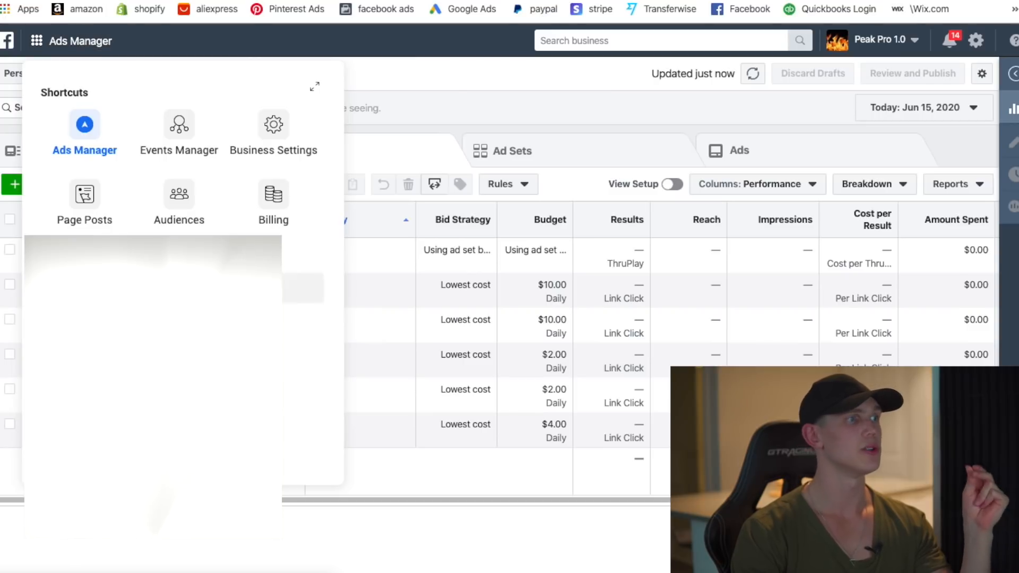
pyautogui.click(81, 50)
pyautogui.click(85, 42)
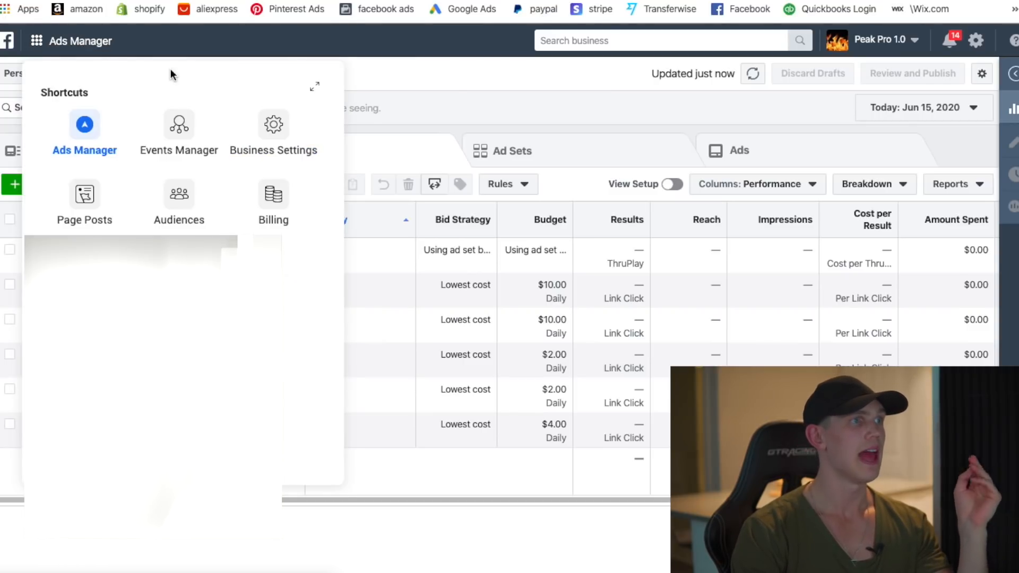
pyautogui.click(170, 145)
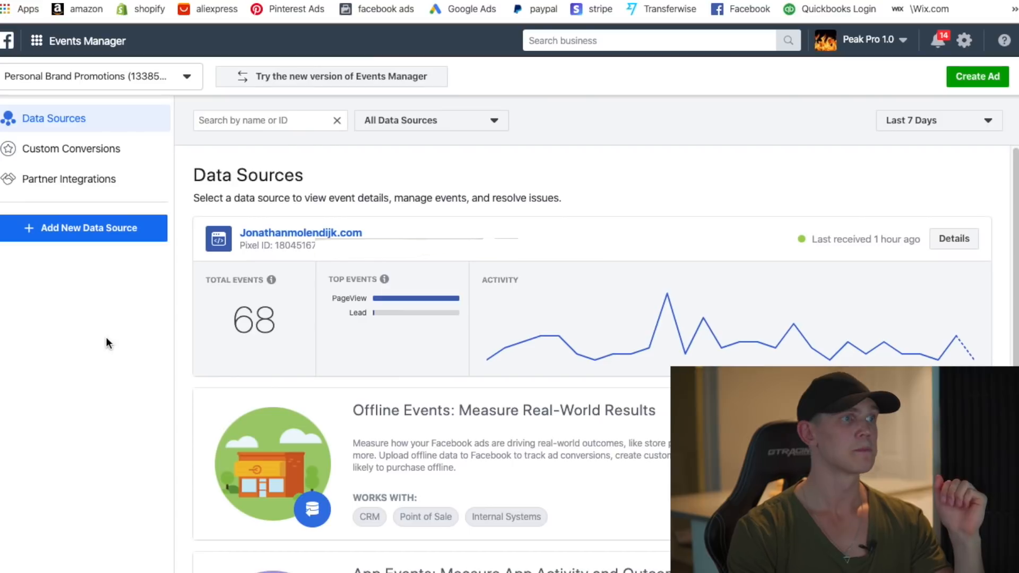
# - Cancel a new pixel setup, copy the existing website pixel ID, and switch to Shopify
pyautogui.click(96, 232)
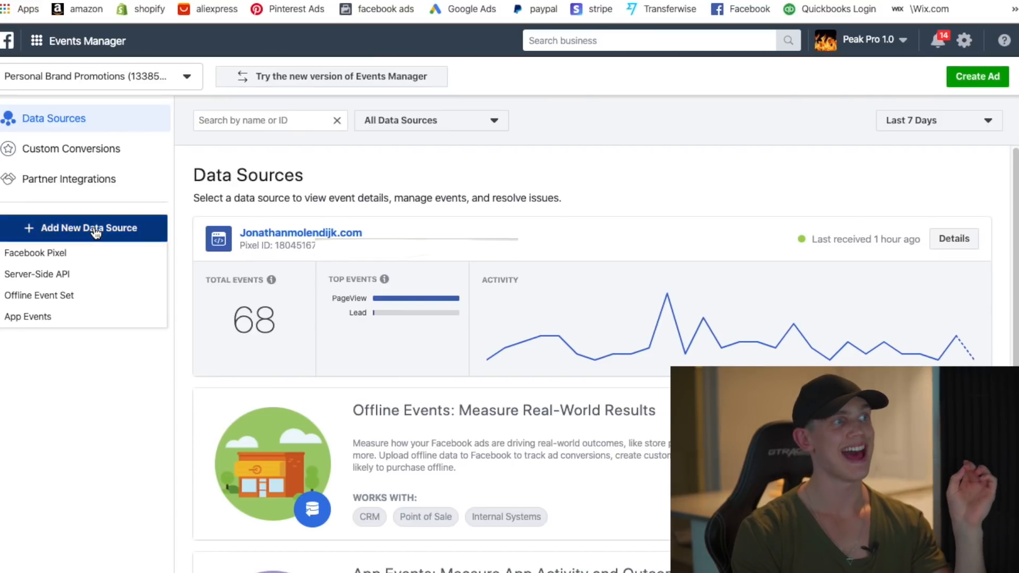
pyautogui.click(45, 254)
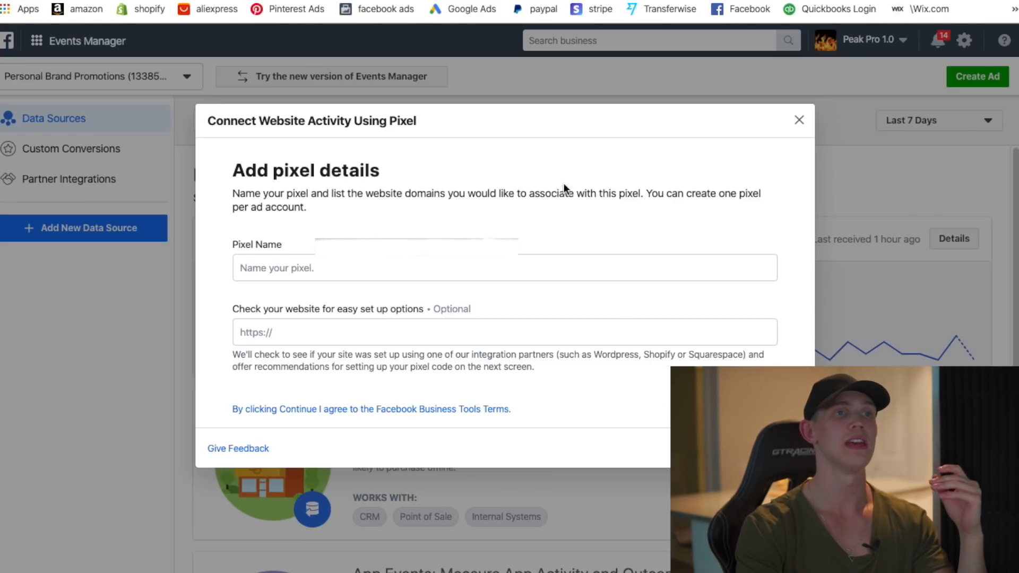
pyautogui.click(798, 122)
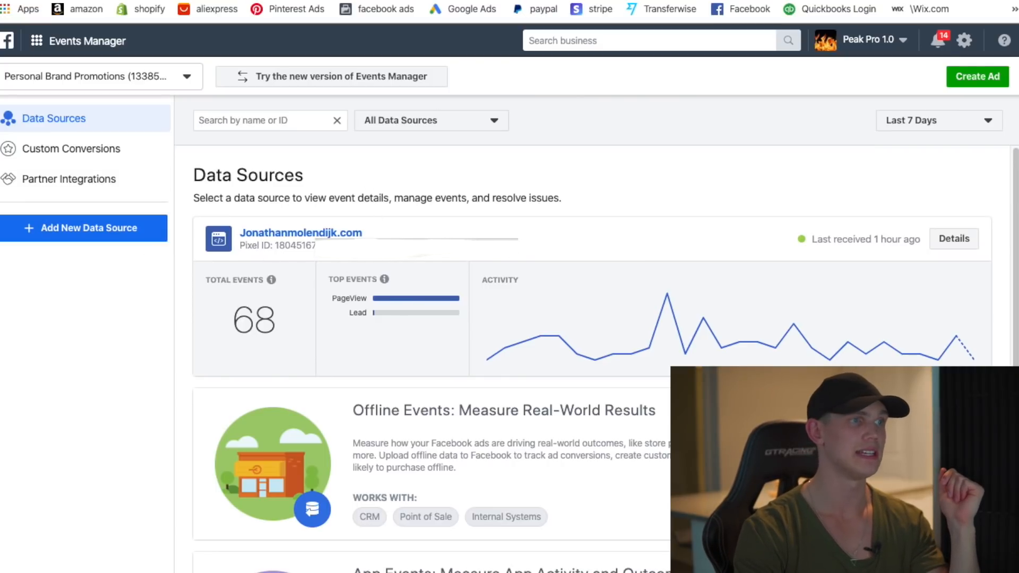
pyautogui.moveTo(303, 247); pyautogui.dragTo(277, 247)
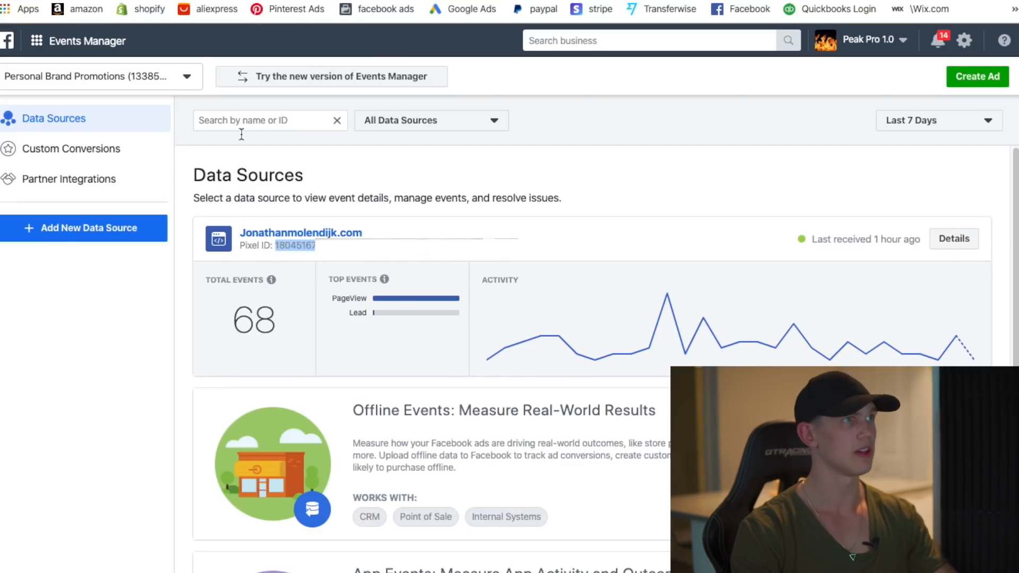
pyautogui.click(155, 0)
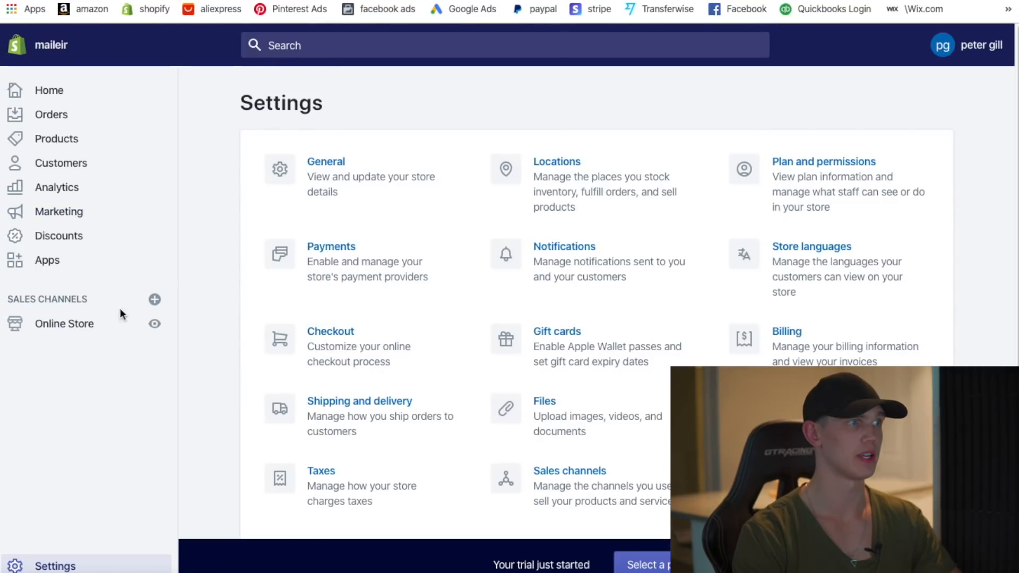
# - Paste the pixel ID into Online Store Preferences' Facebook Pixel field and save
pyautogui.click(69, 323)
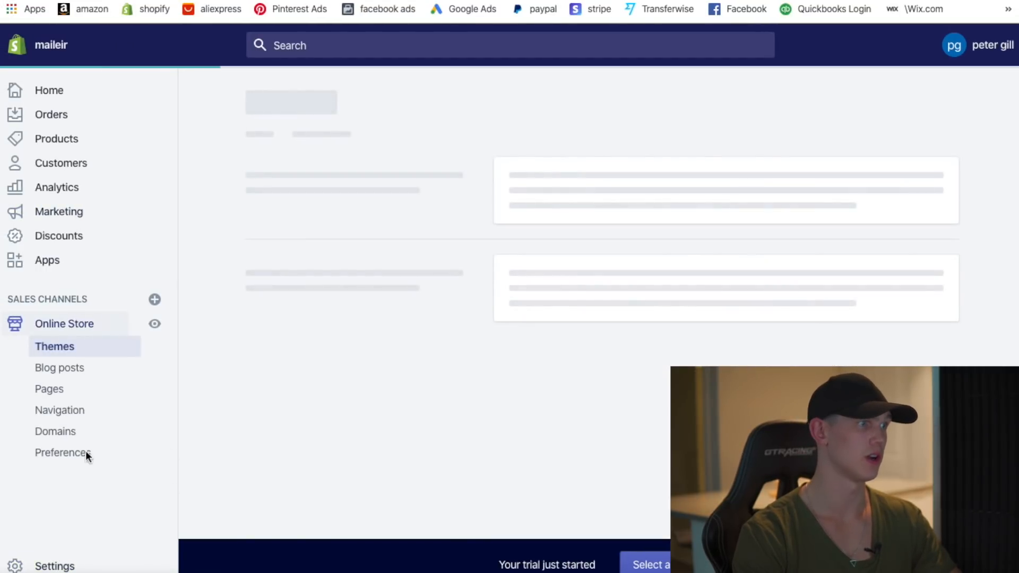
pyautogui.click(76, 455)
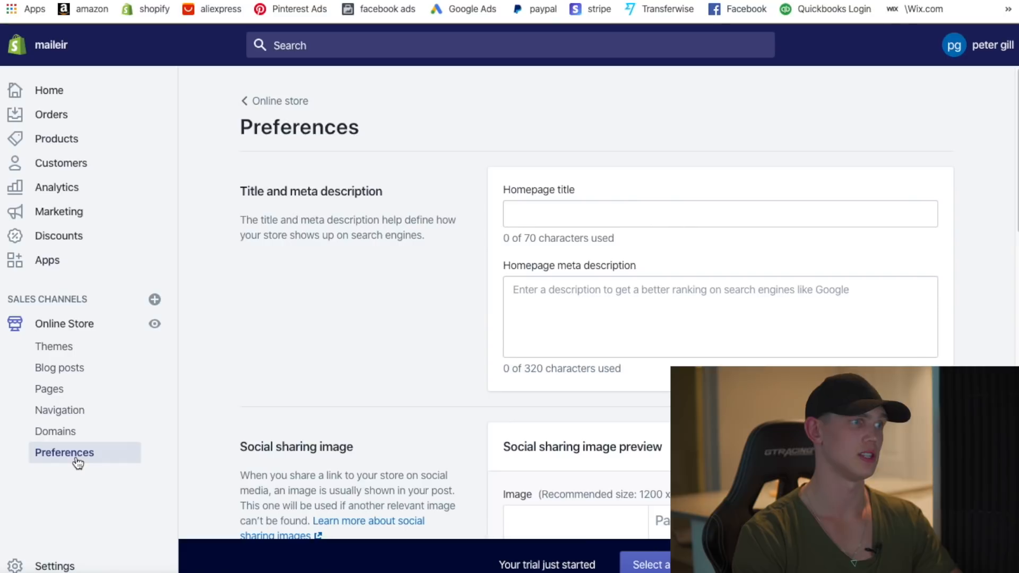
pyautogui.scroll(-10, 378, 396)
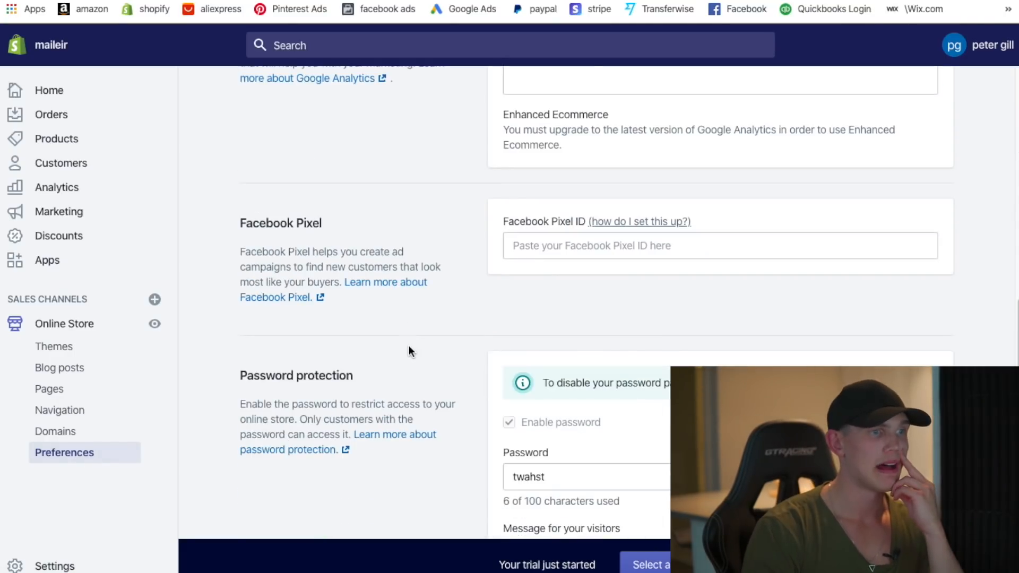
pyautogui.scroll(2, 466, 291)
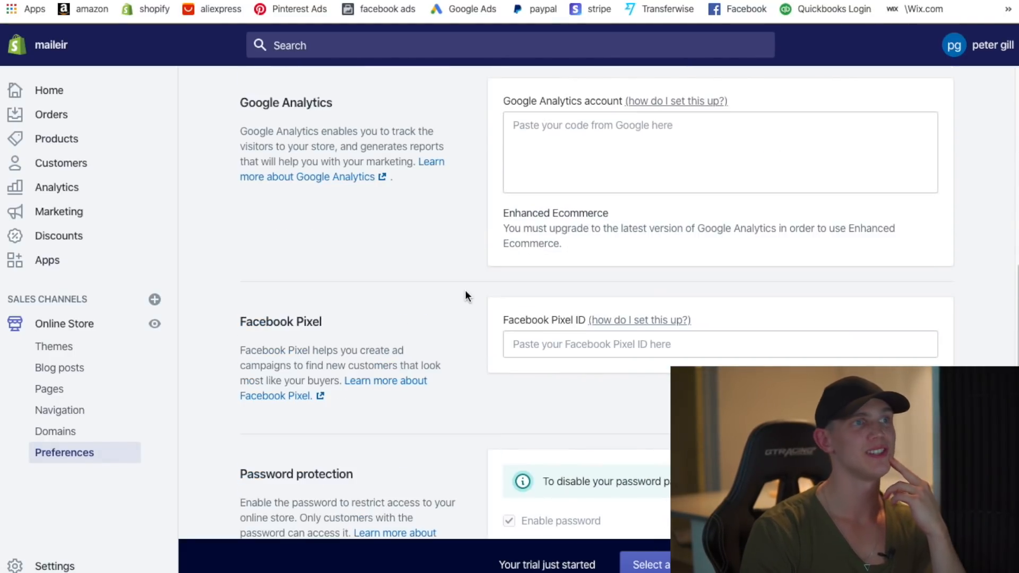
pyautogui.scroll(1, 635, 243)
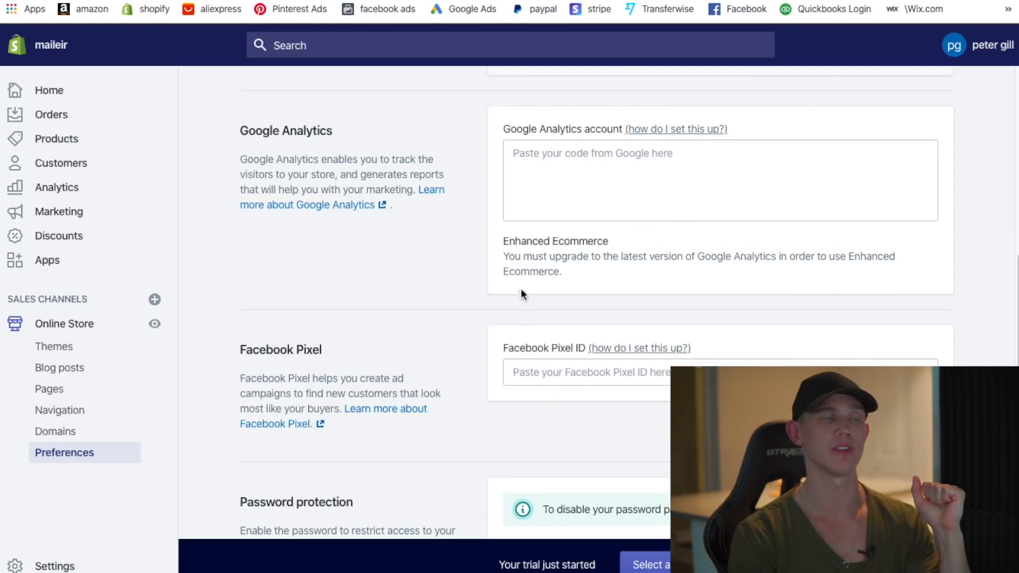
pyautogui.scroll(-1, 680, 344)
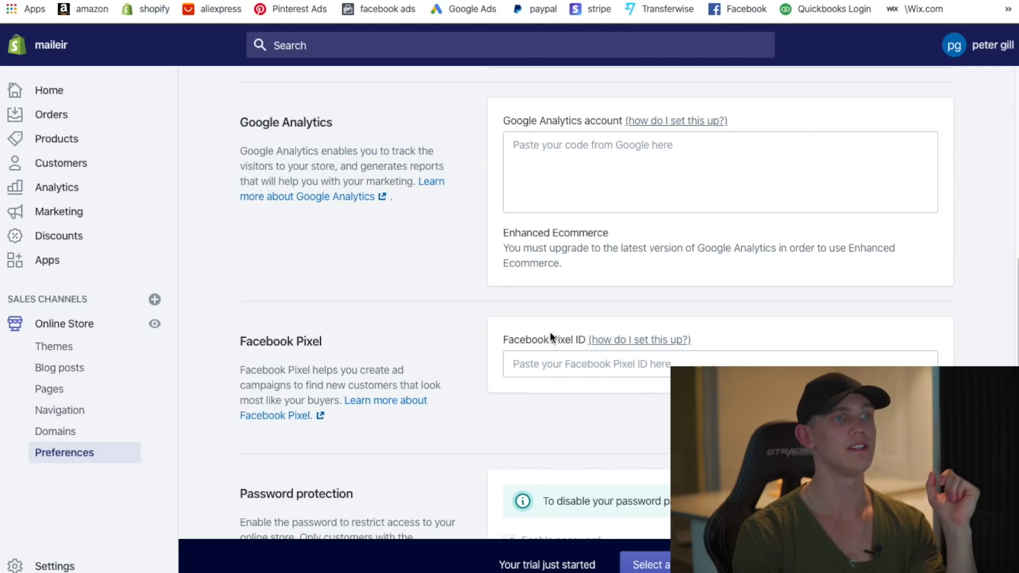
pyautogui.click(565, 366)
pyautogui.hotkey('ctrl', 'v')
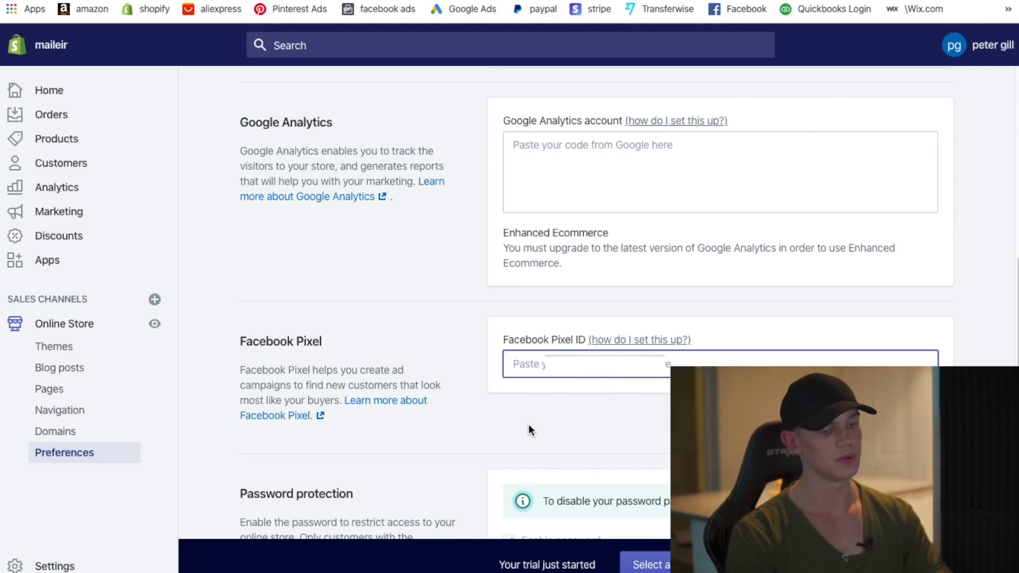
pyautogui.click(938, 49)
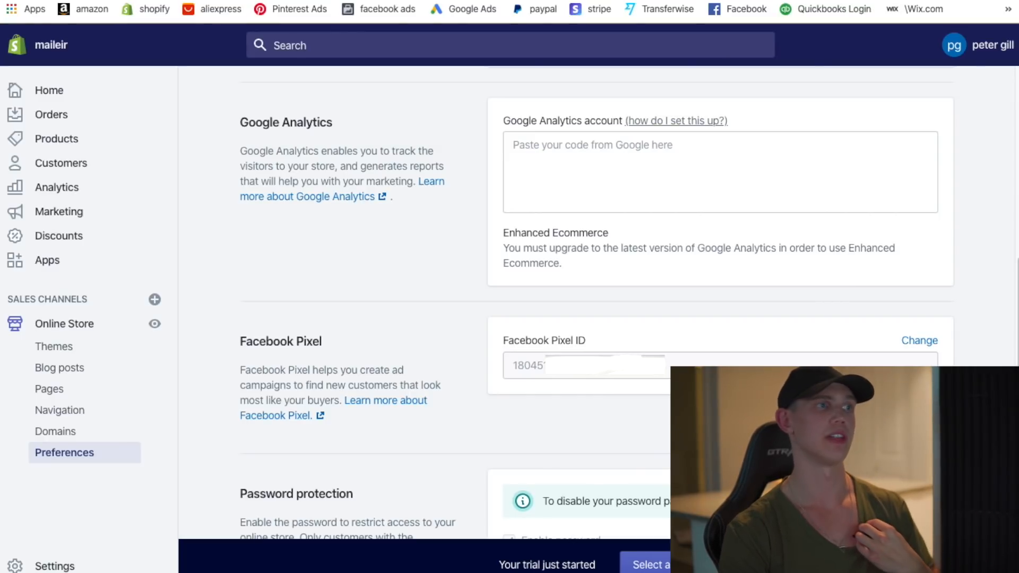
# - Go to the store's Domains page
pyautogui.scroll(7, 467, 398)
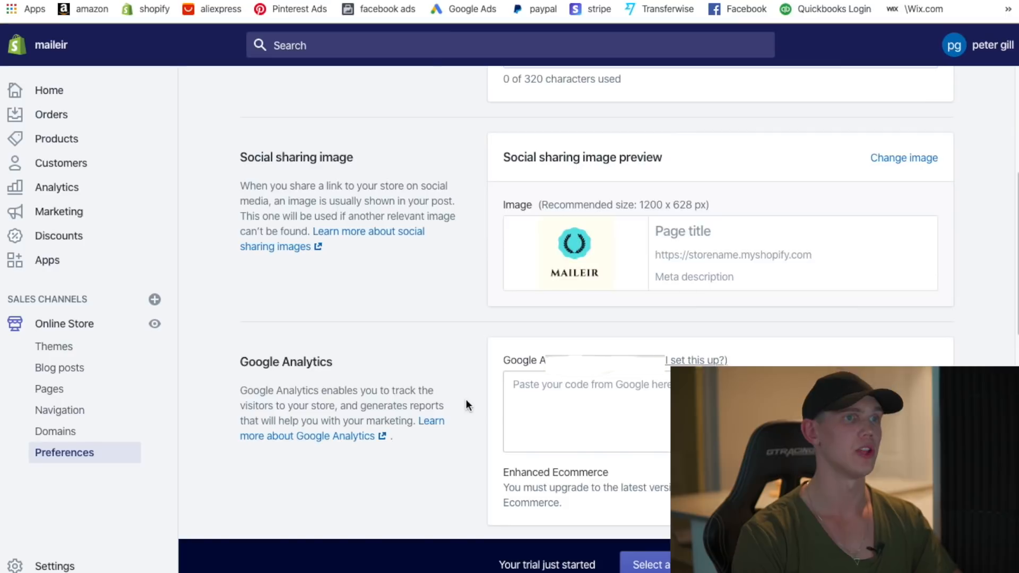
pyautogui.scroll(3, 247, 238)
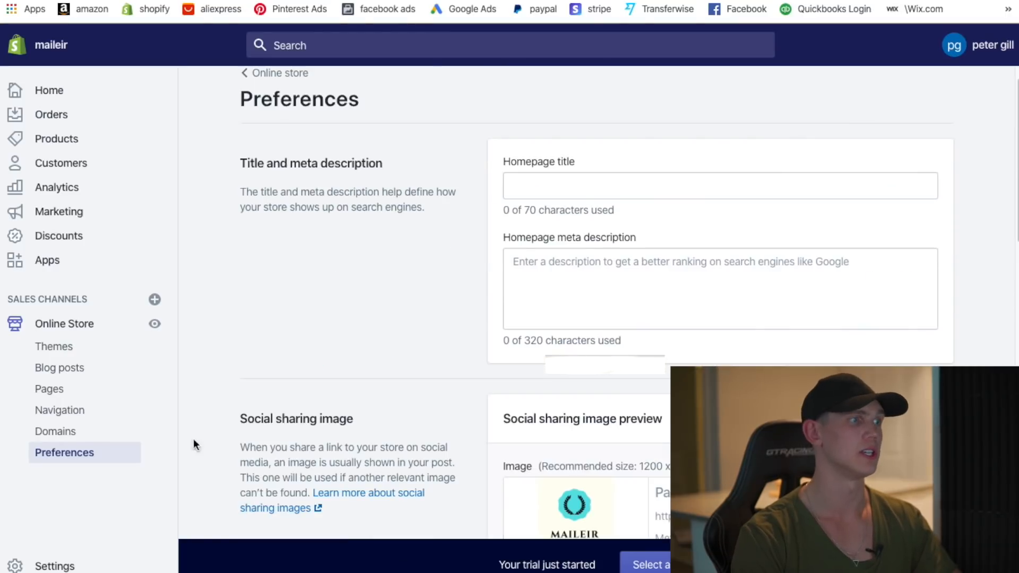
pyautogui.click(88, 433)
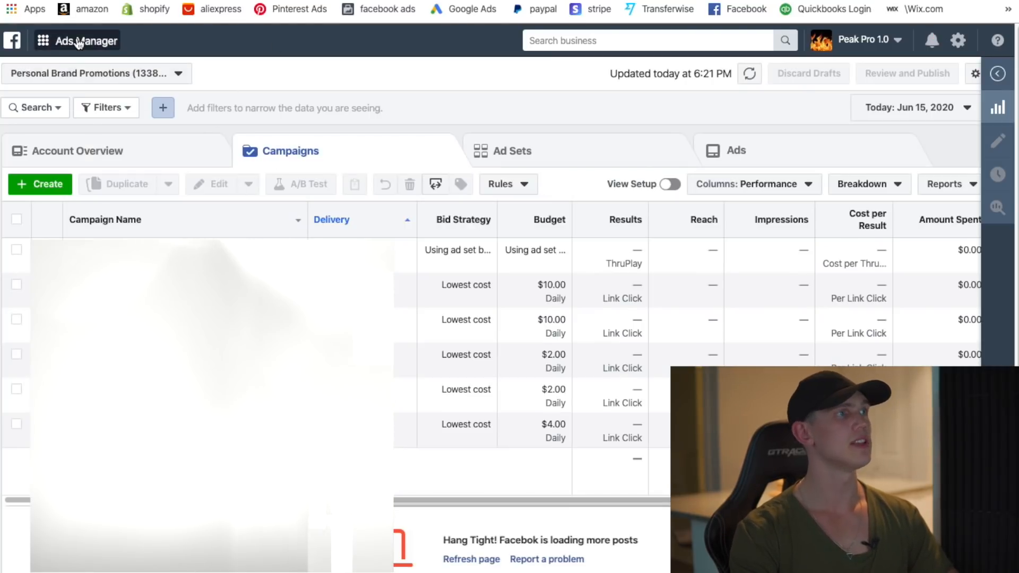
# - Check the business tools menu and ad account selector, then start a new campaign
pyautogui.click(80, 42)
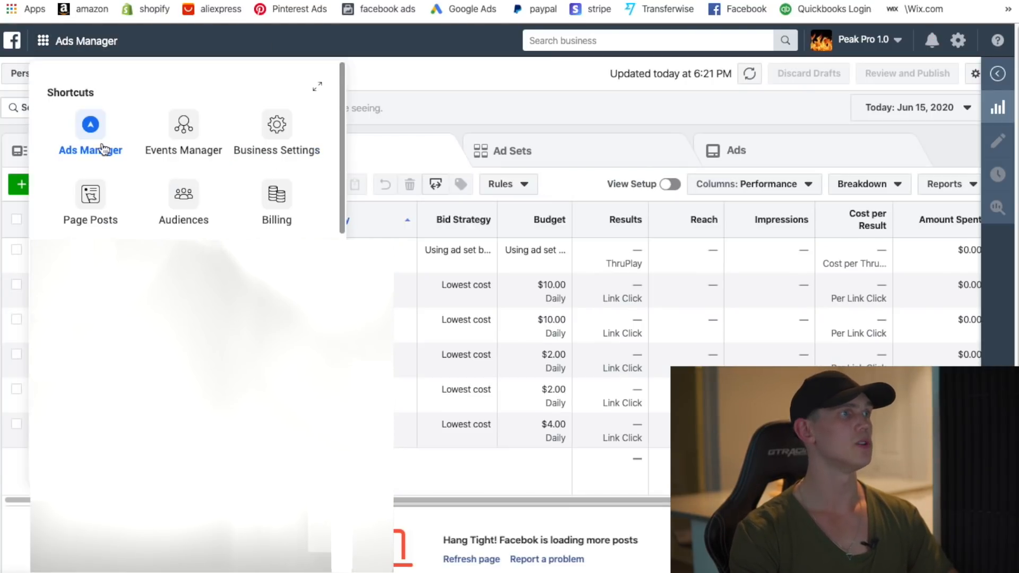
pyautogui.click(84, 44)
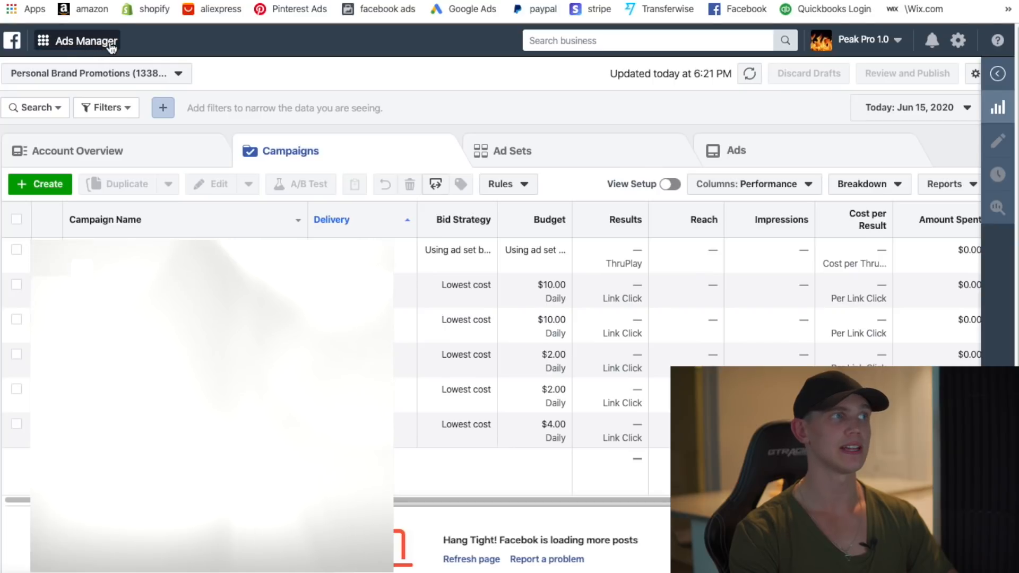
pyautogui.click(86, 41)
pyautogui.click(96, 141)
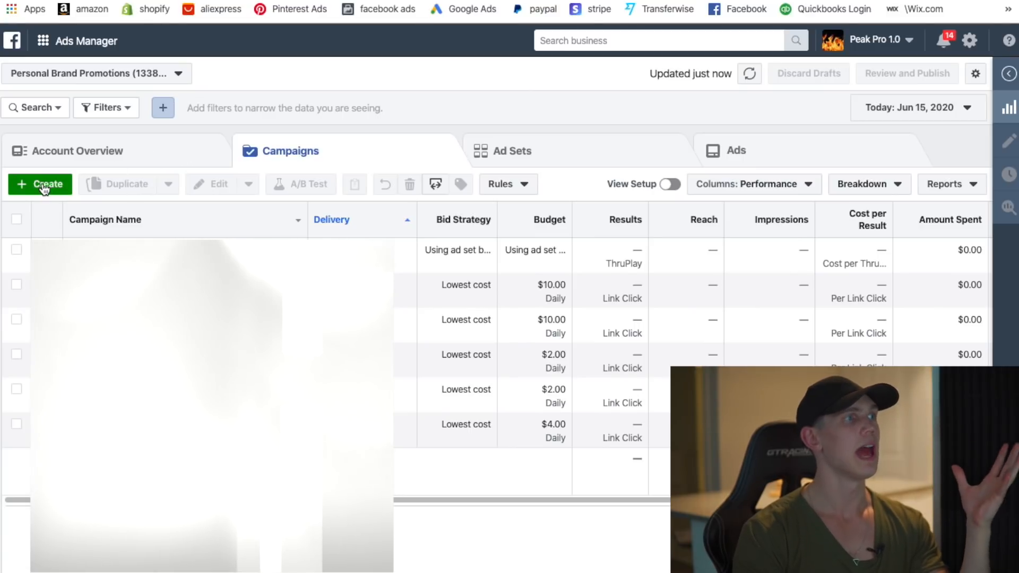
pyautogui.click(174, 74)
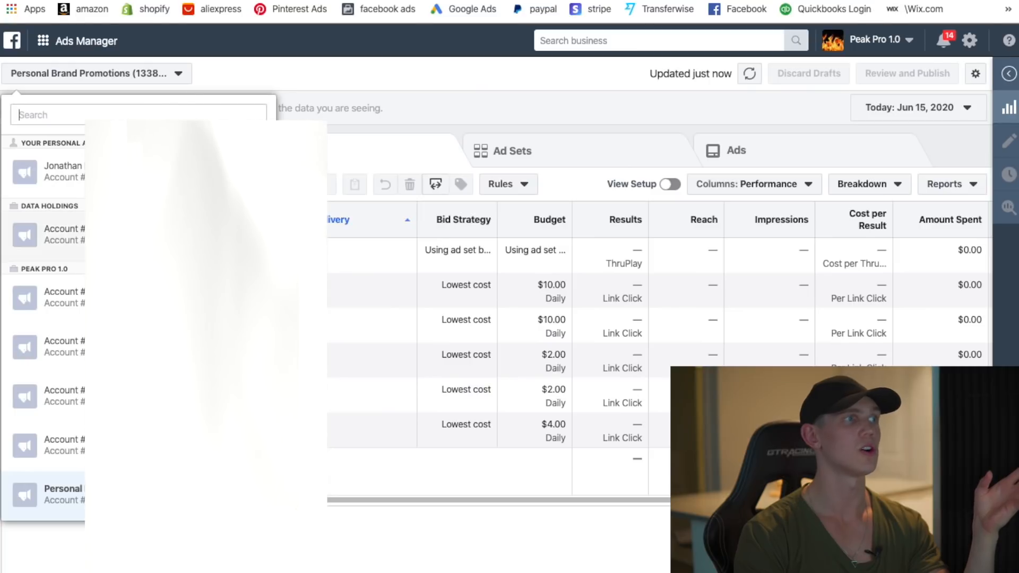
pyautogui.click(177, 75)
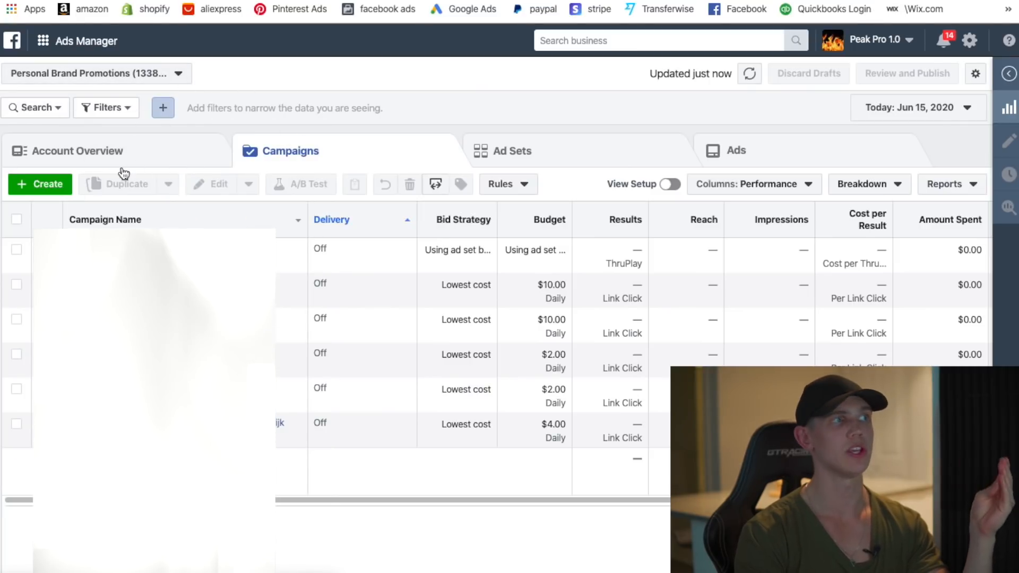
pyautogui.click(52, 192)
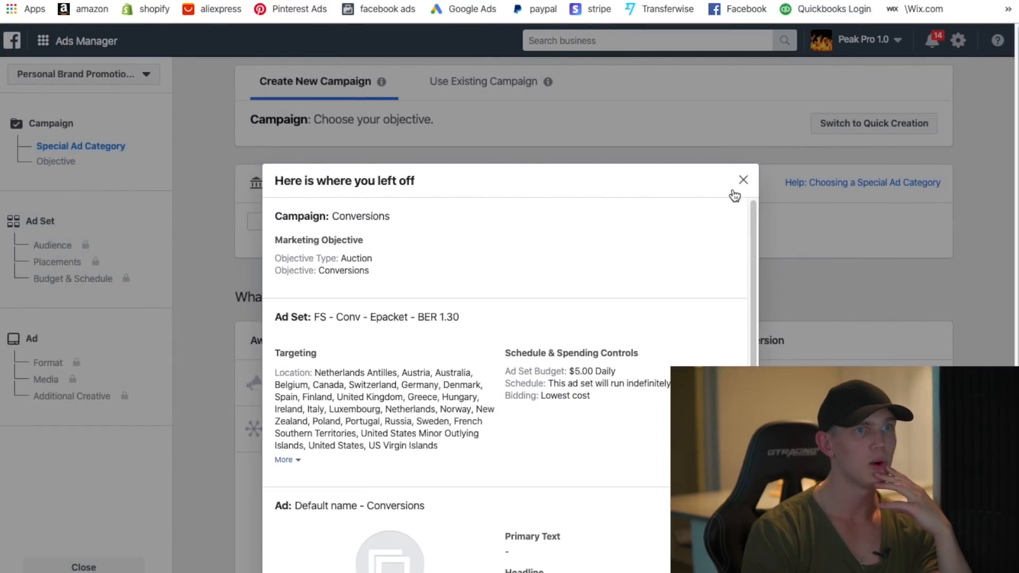
# - Dismiss the unfinished draft summary and choose Conversions as the campaign objective
pyautogui.click(741, 178)
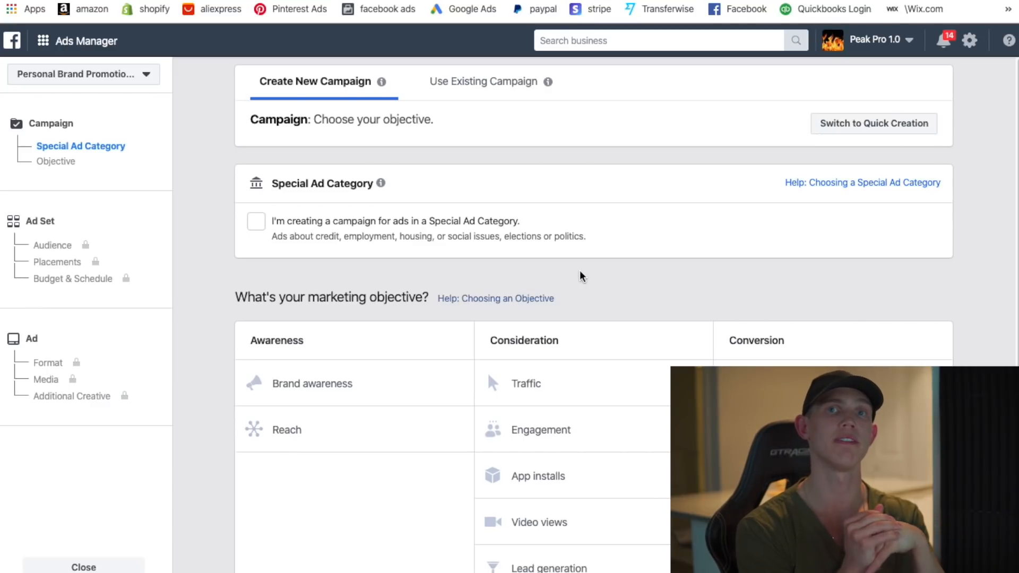
pyautogui.scroll(-1, 590, 270)
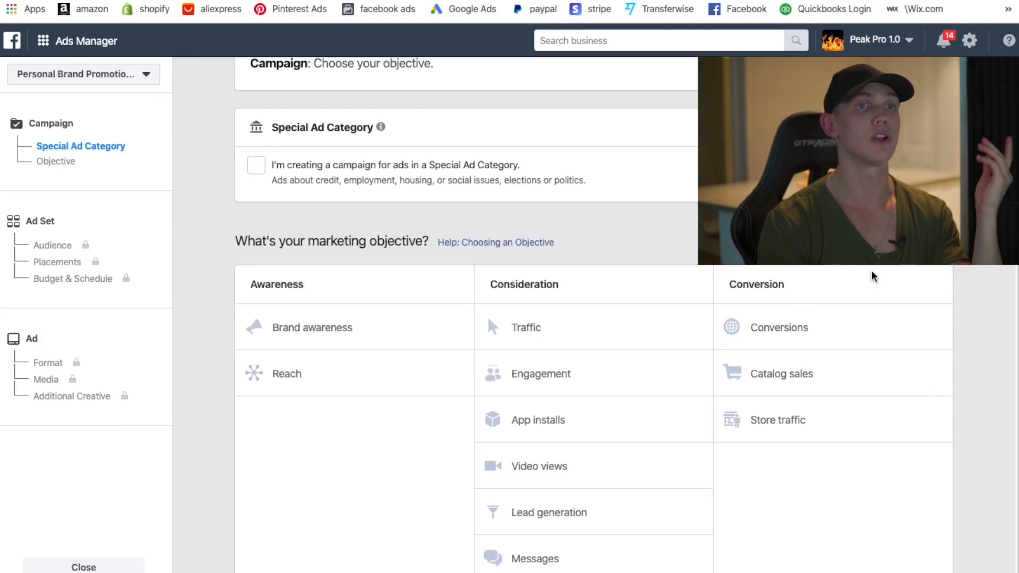
pyautogui.click(785, 318)
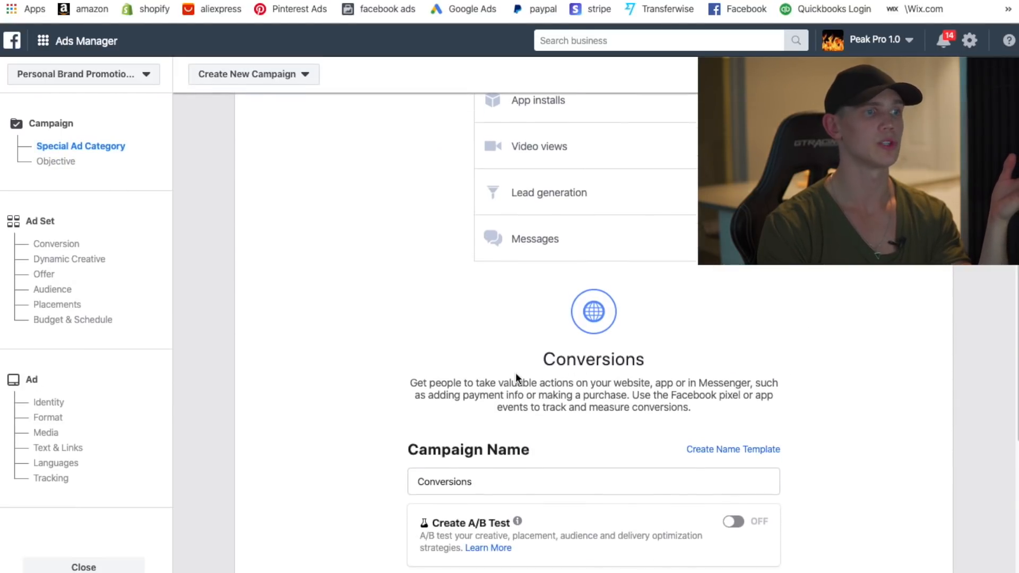
# - Replace the default campaign name with 'DL - Conv - Epacket - BER 1.30'
pyautogui.scroll(-5, 512, 318)
pyautogui.doubleClick(512, 240)
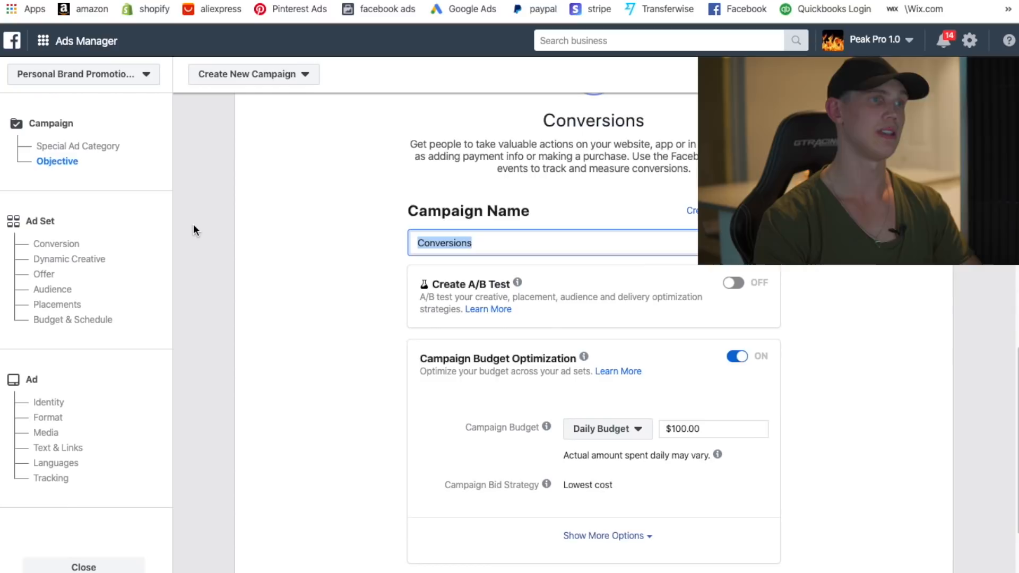
pyautogui.press('BackSpace')
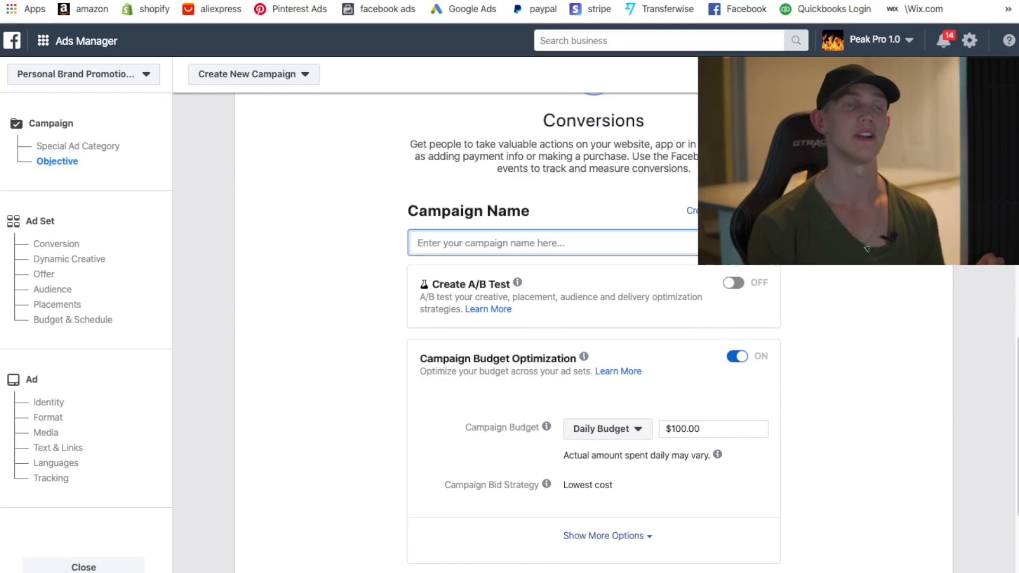
pyautogui.write('DL ')
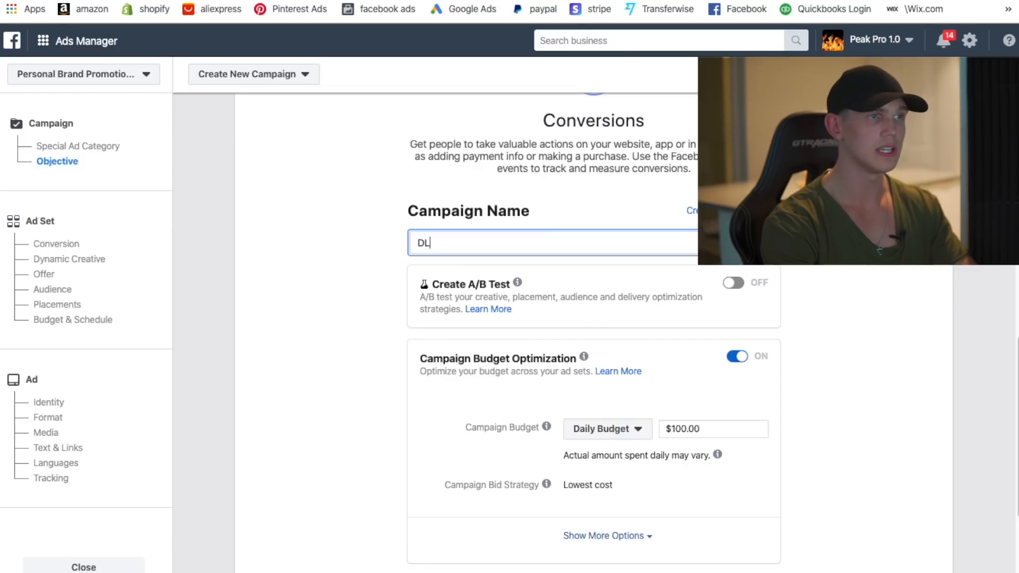
pyautogui.write('- Conv -')
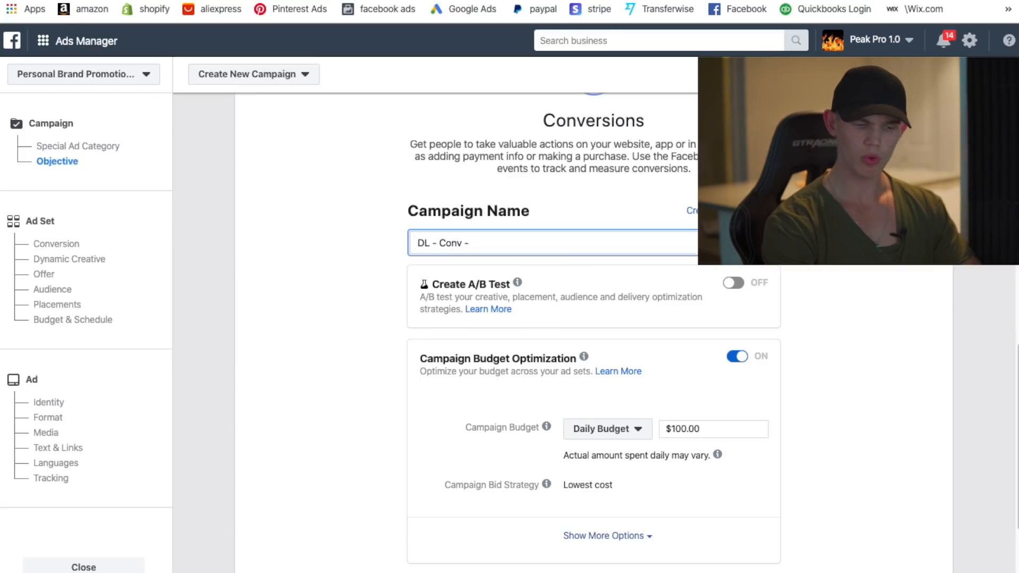
pyautogui.write('Epacket - BER')
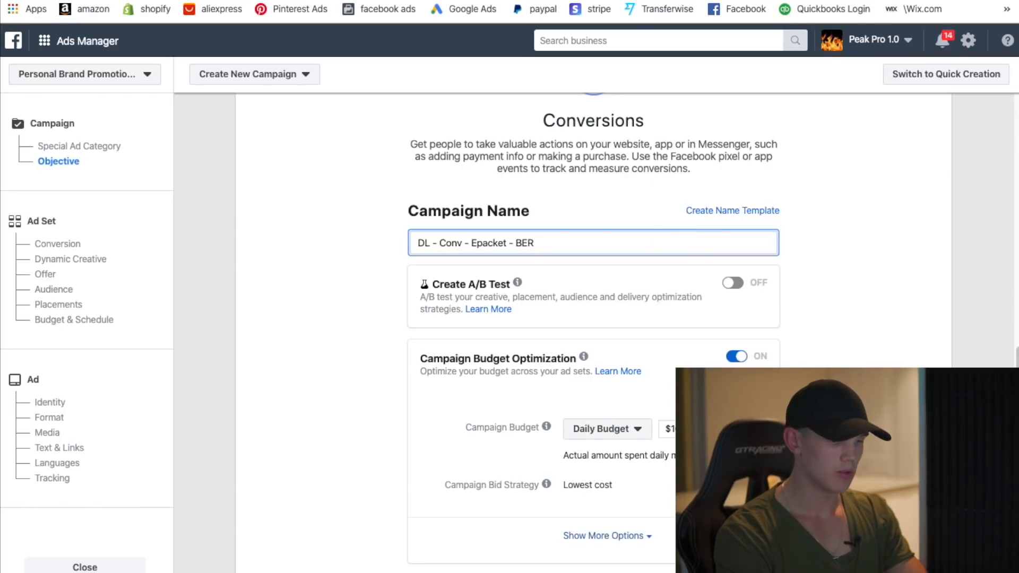
pyautogui.write('1.30')
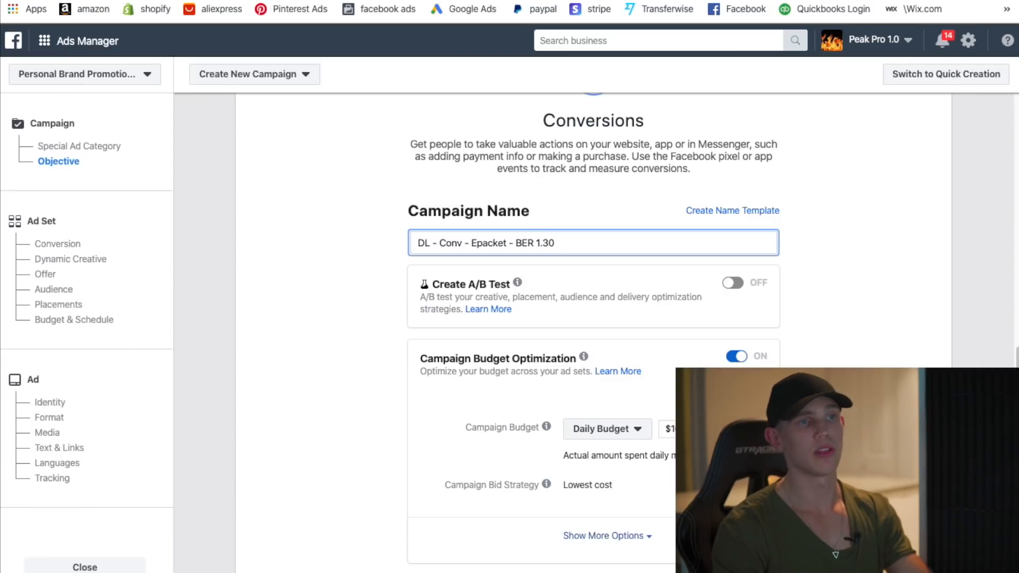
# - Switch Campaign Budget Optimization off, removing the campaign budget and bid strategy fields
pyautogui.scroll(-1, 335, 302)
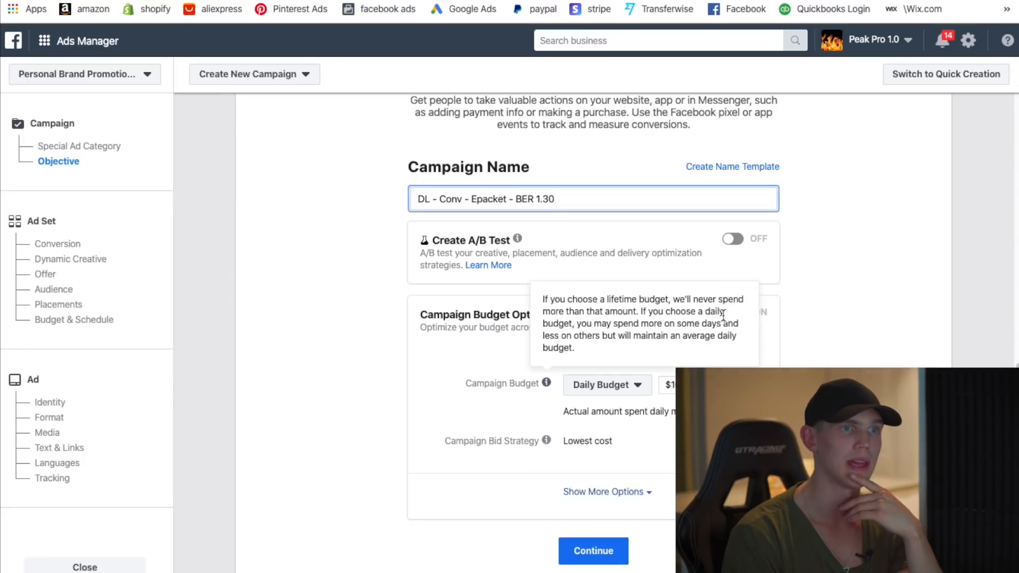
pyautogui.click(764, 325)
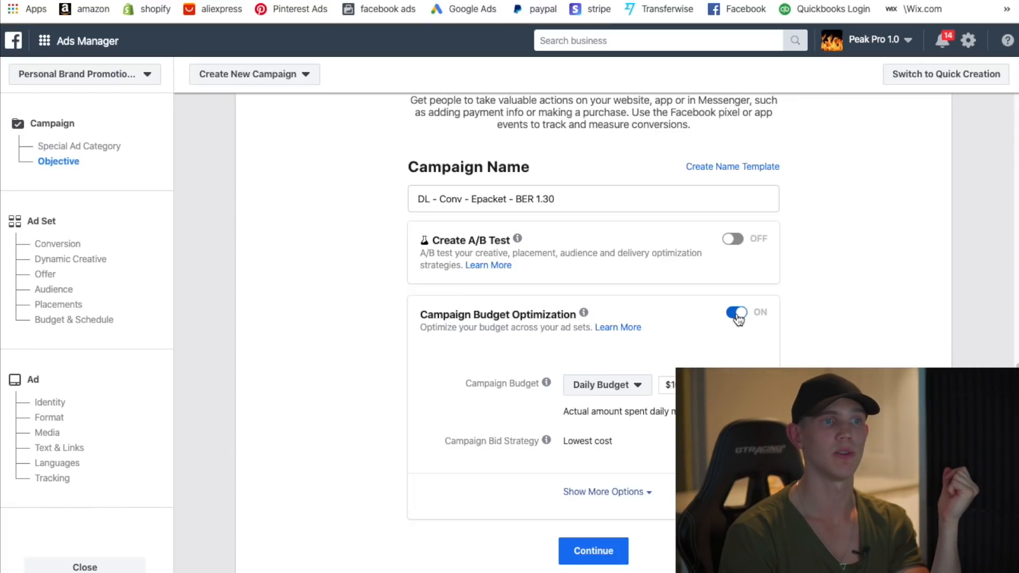
pyautogui.click(740, 322)
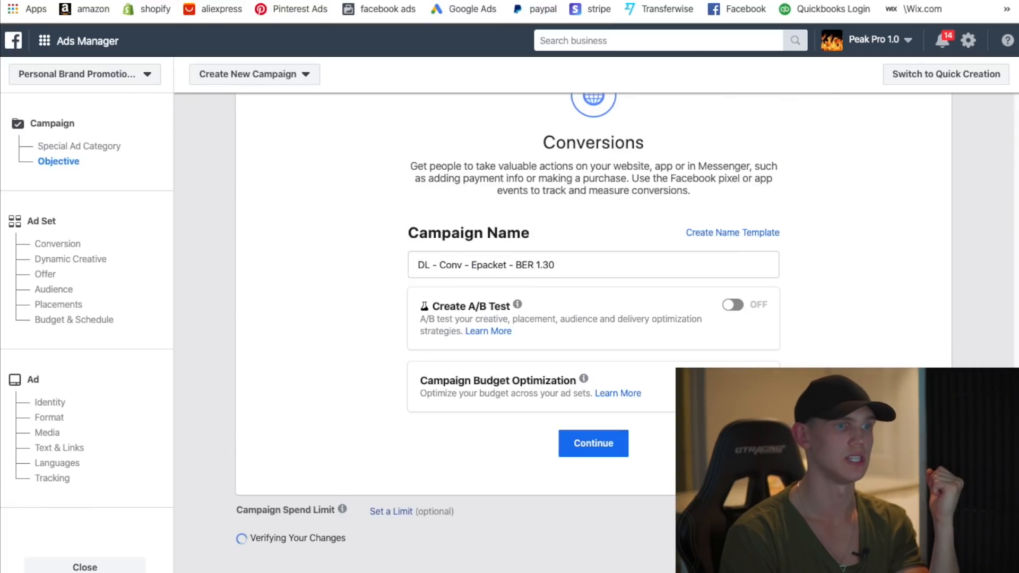
# - Continue to the ad set and change its name from CA - 18+ to 'Dogs - AS'
pyautogui.click(593, 457)
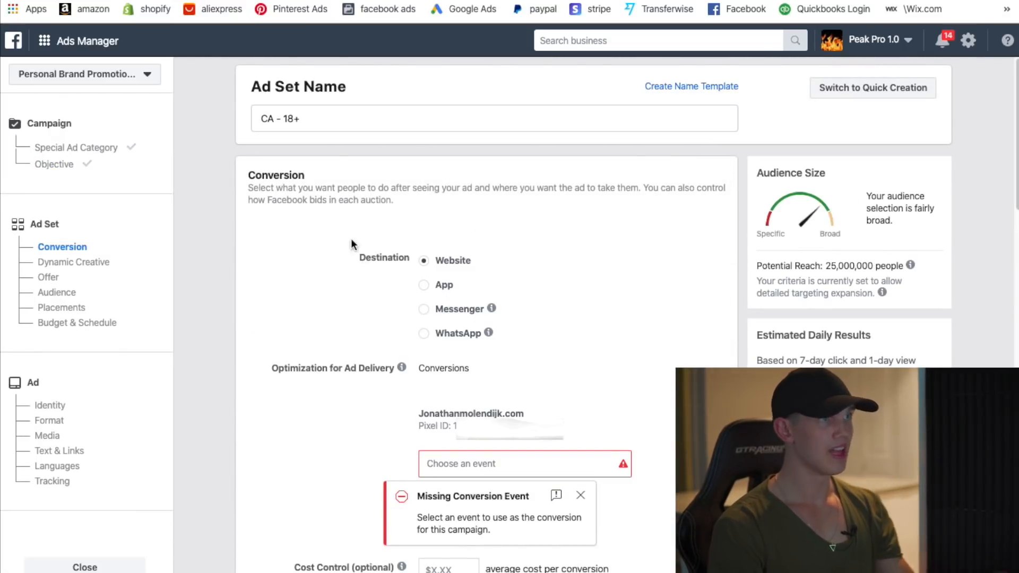
pyautogui.click(309, 118)
pyautogui.hotkey('ctrl', 'a')
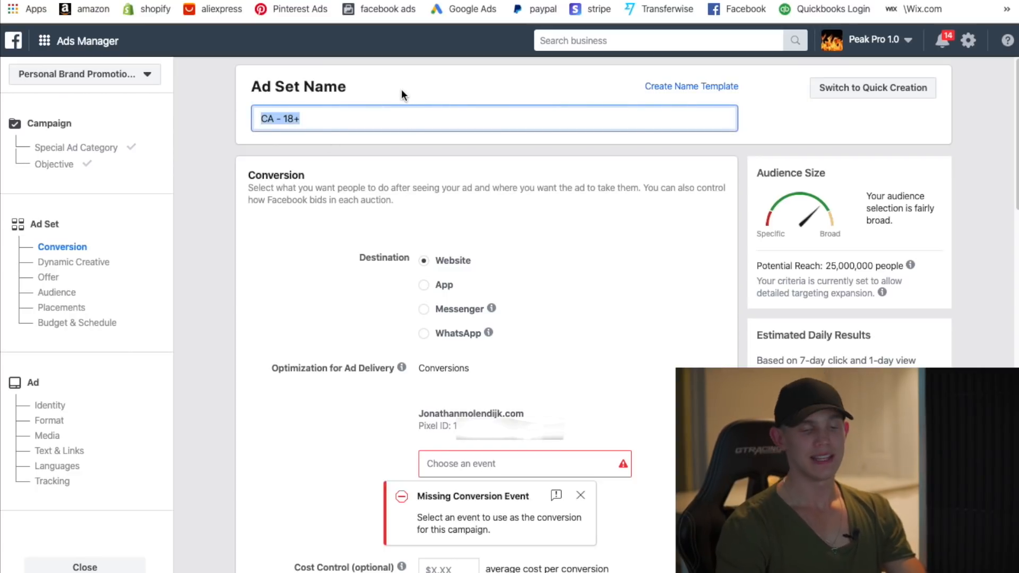
pyautogui.press('BackSpace')
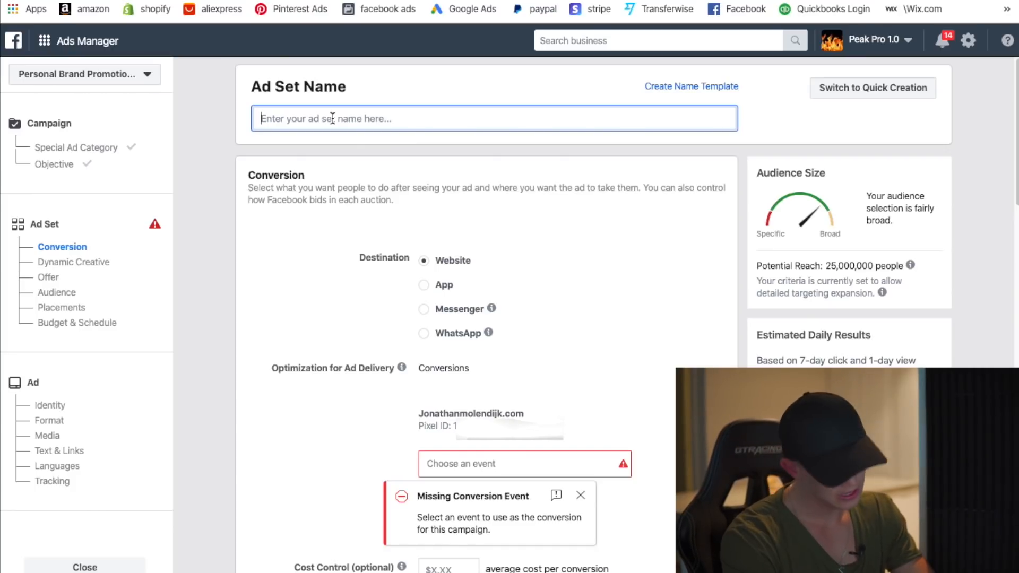
pyautogui.write('De')
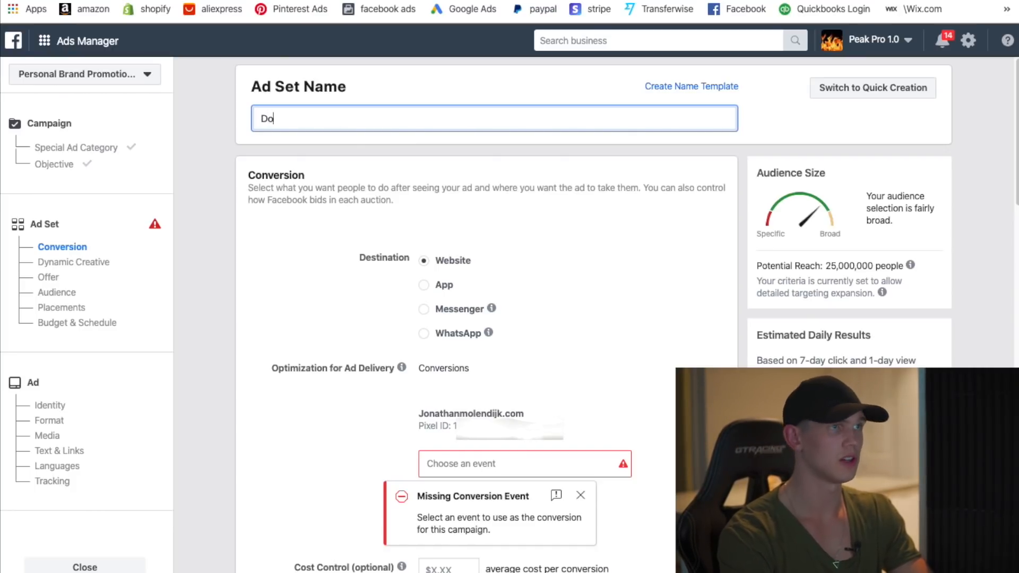
pyautogui.press('BackSpace')
pyautogui.press('BackSpace')
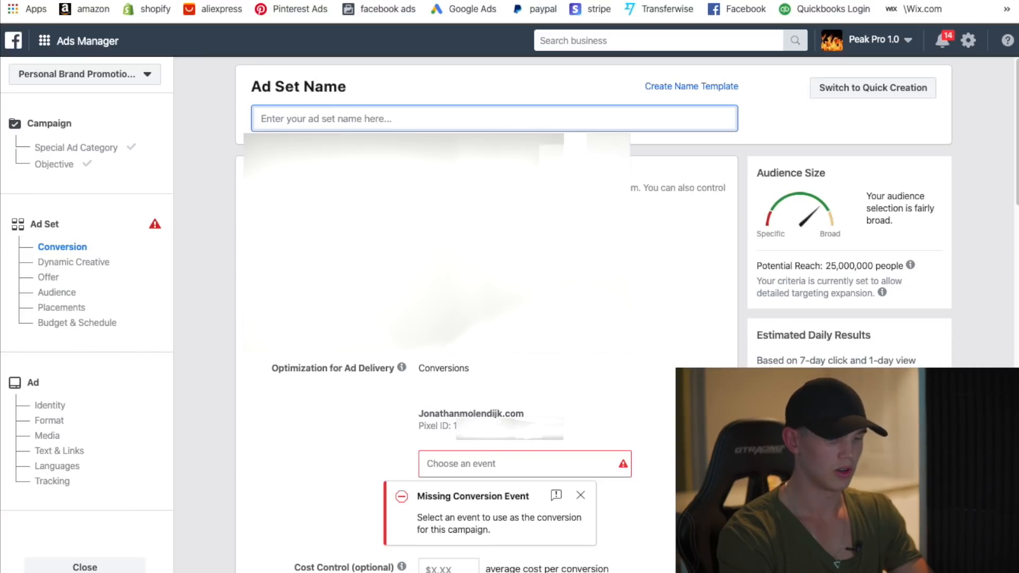
pyautogui.write('Dogs - ')
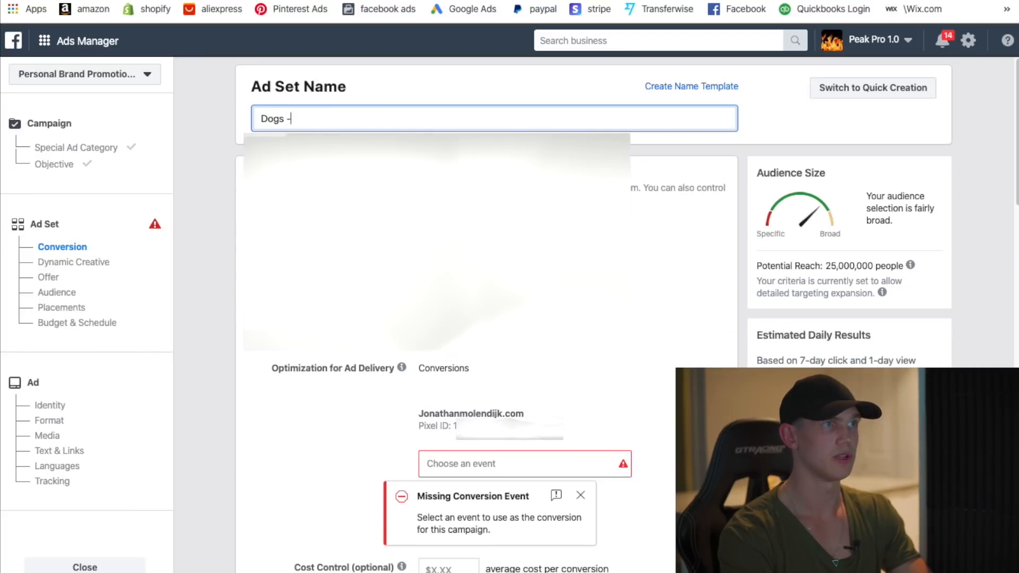
pyautogui.write('AS')
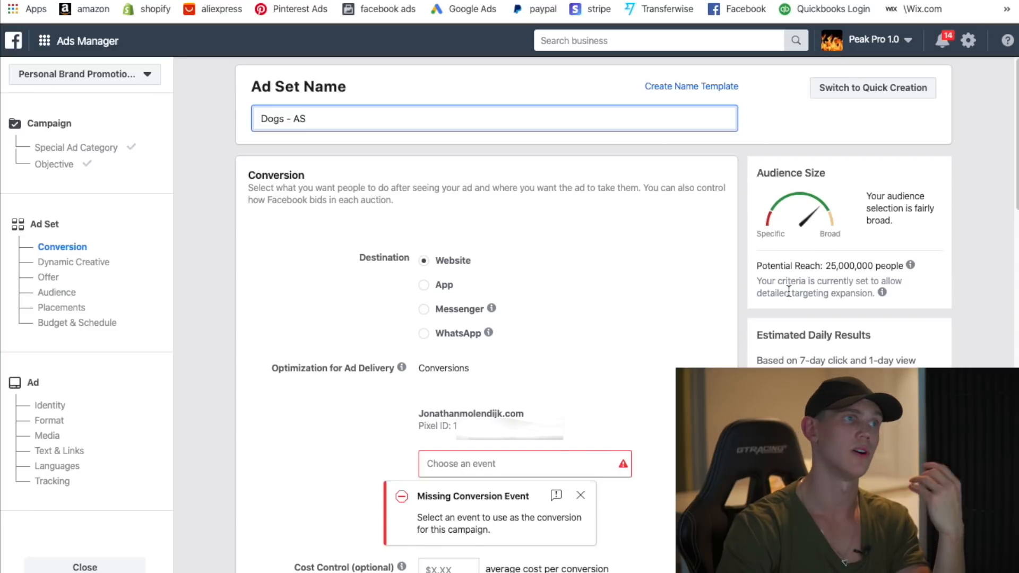
pyautogui.scroll(-1, 531, 223)
pyautogui.scroll(-1, 620, 315)
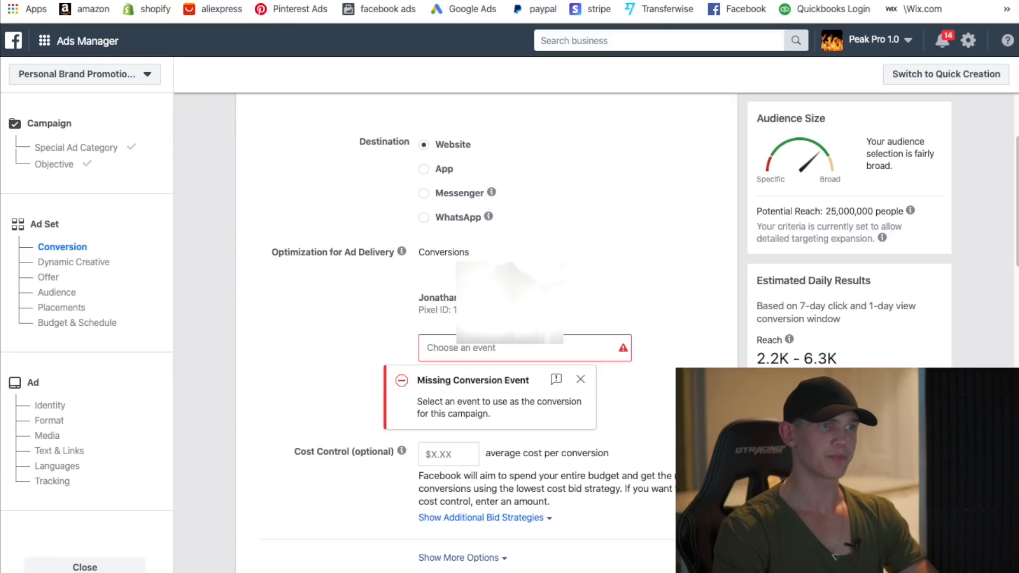
pyautogui.scroll(-1, 477, 298)
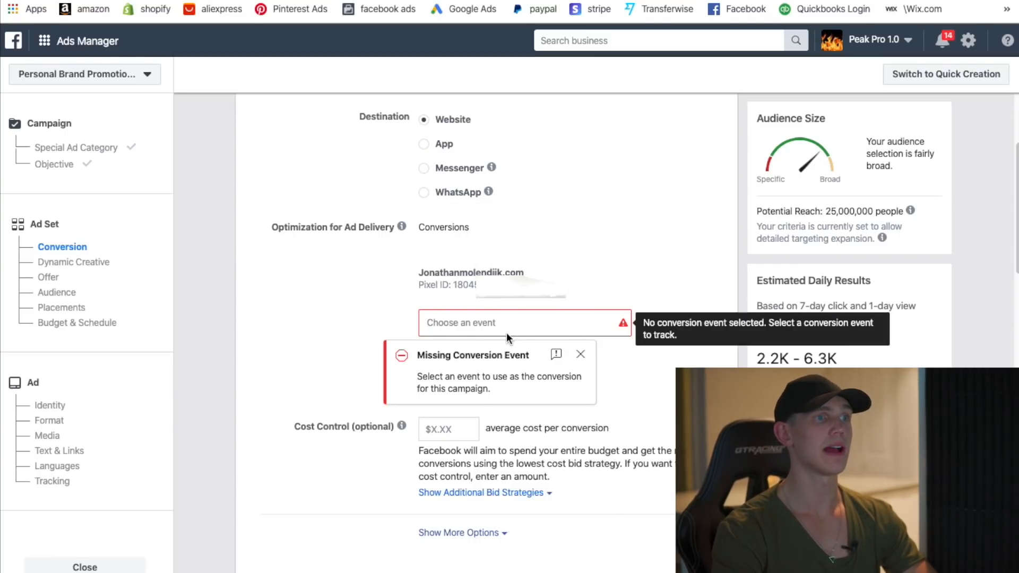
# - Choose Purchase as the ad set's conversion event
pyautogui.click(484, 321)
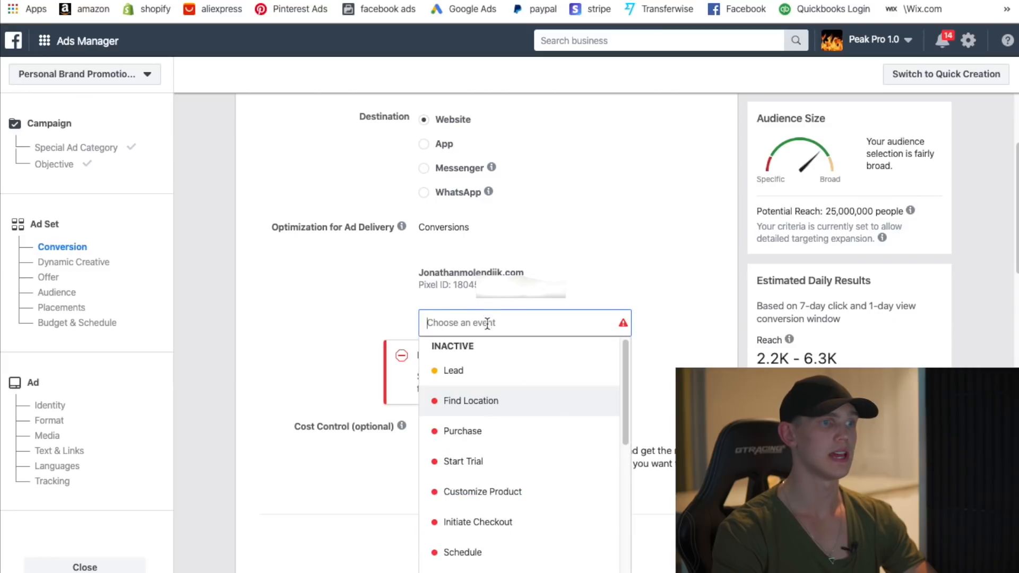
pyautogui.moveTo(627, 388); pyautogui.dragTo(635, 369)
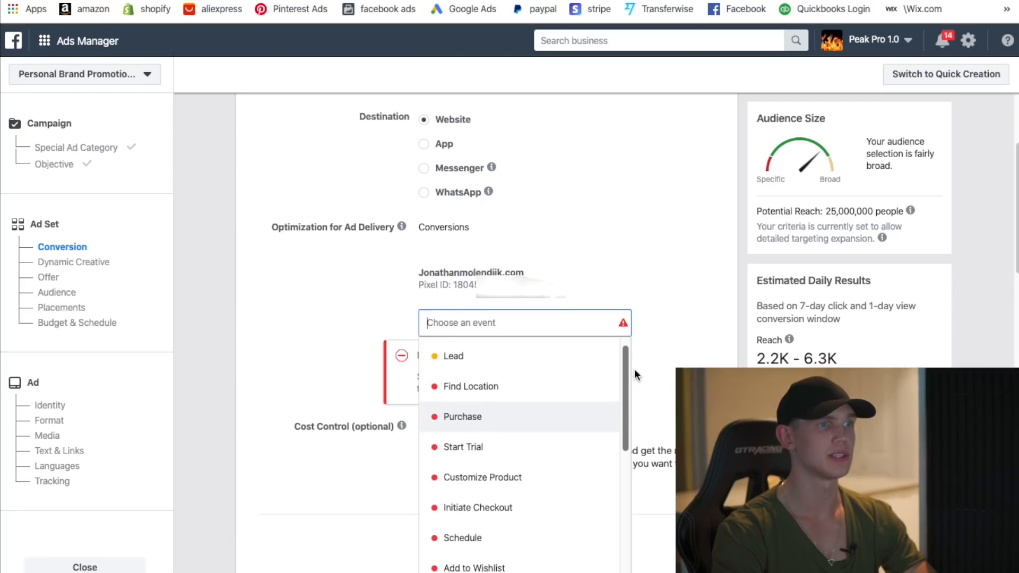
pyautogui.click(478, 427)
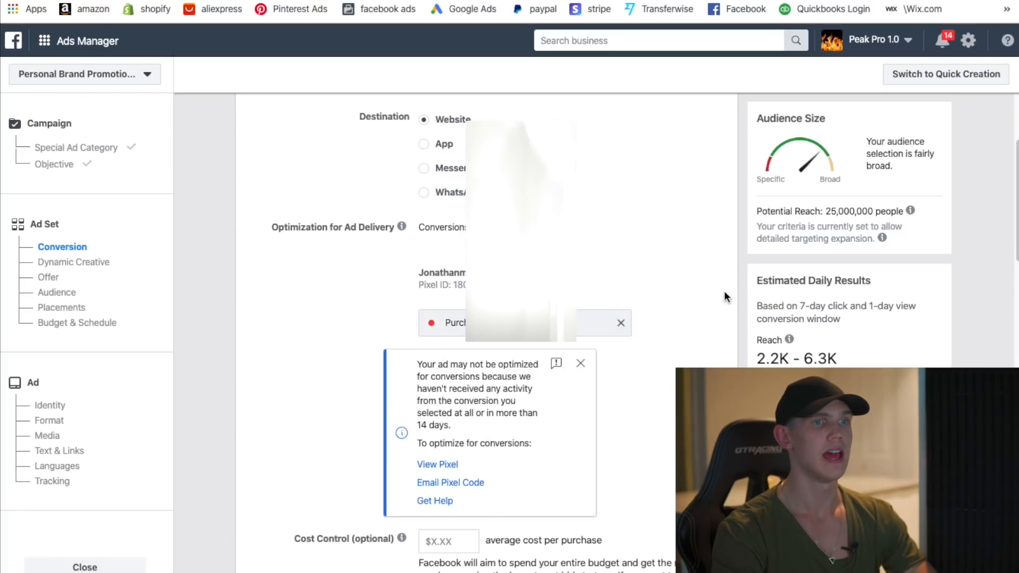
pyautogui.scroll(-2, 638, 368)
pyautogui.scroll(-5, 486, 352)
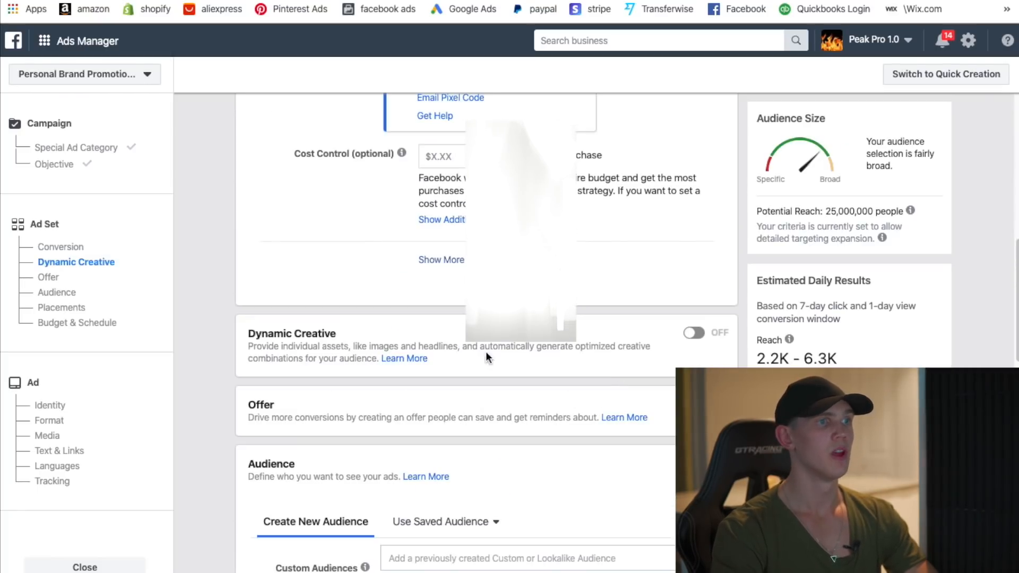
# - Set the conversion window to 7 days click under the extra delivery options
pyautogui.click(460, 262)
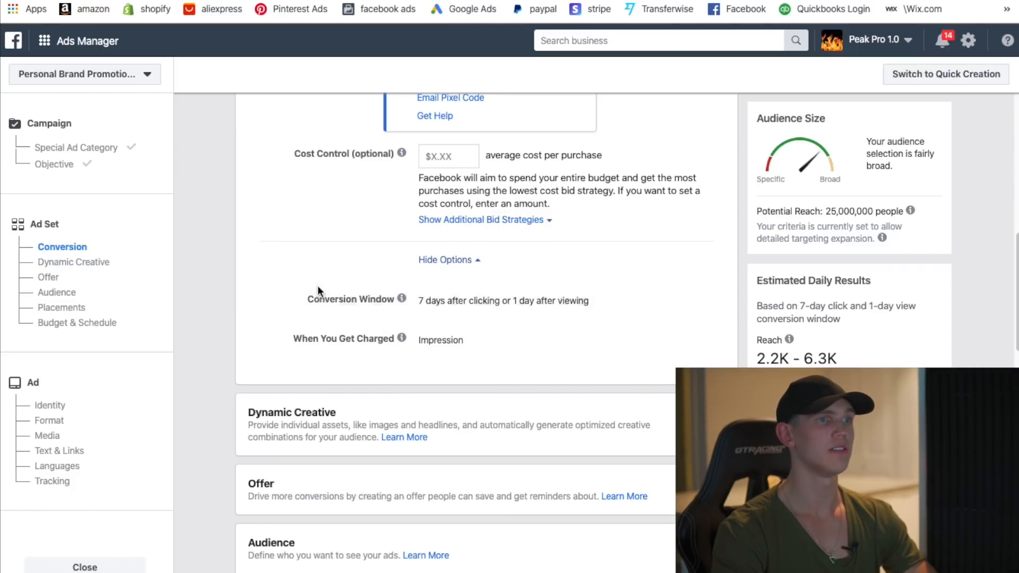
pyautogui.click(697, 301)
pyautogui.click(519, 307)
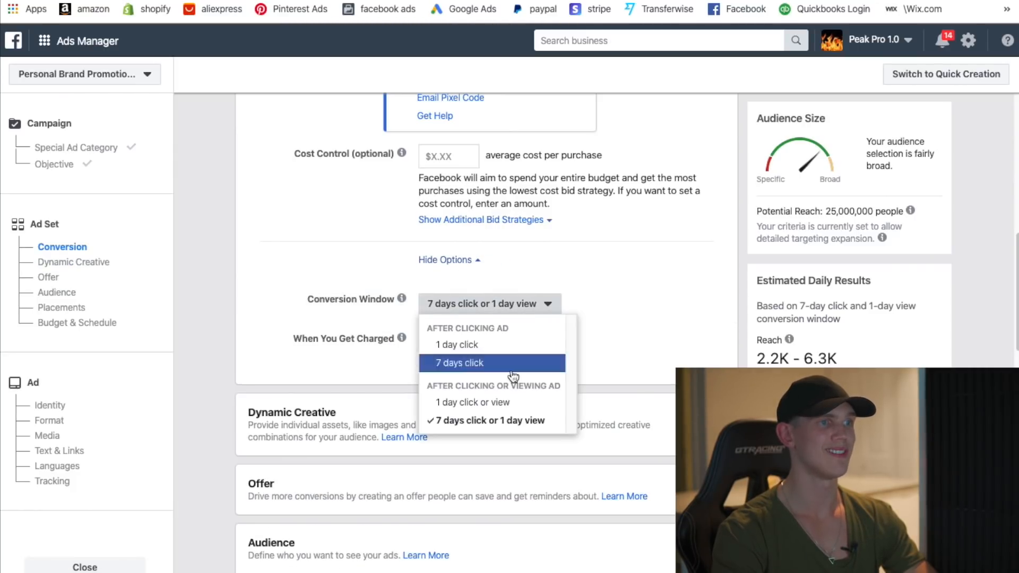
pyautogui.click(471, 365)
pyautogui.scroll(-4, 467, 483)
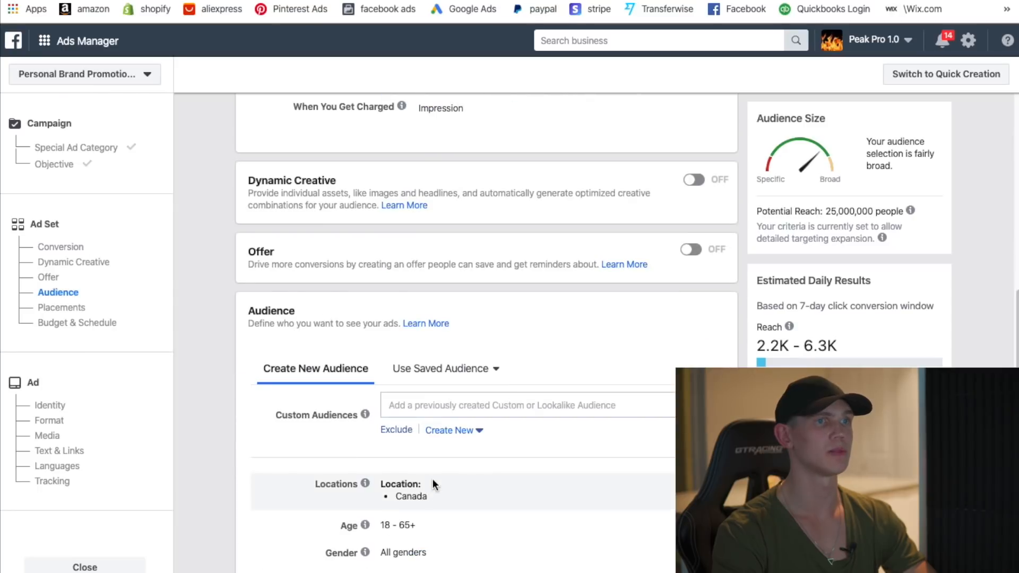
pyautogui.scroll(-4, 629, 348)
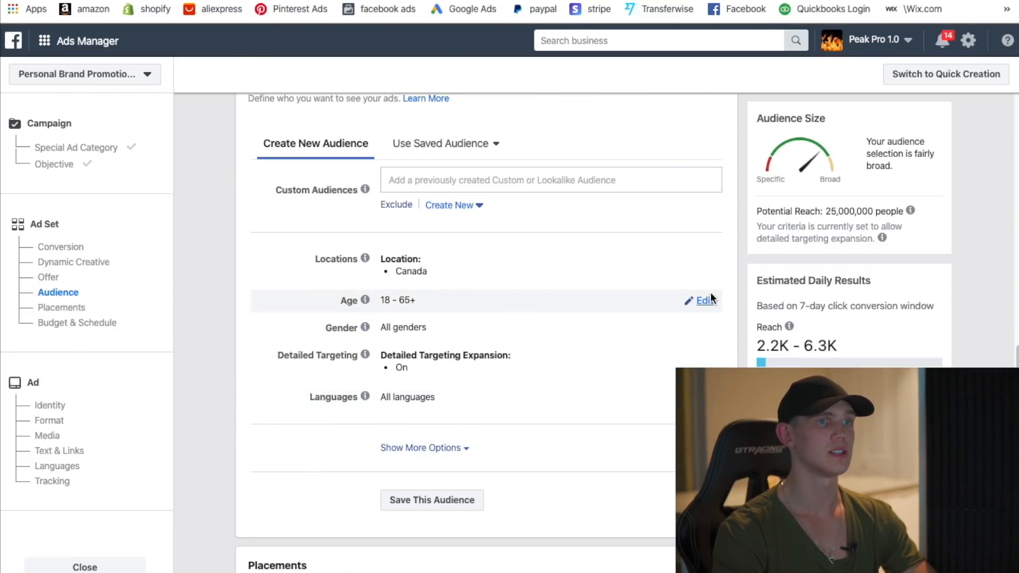
# - Remove Canada from the audience locations
pyautogui.click(706, 260)
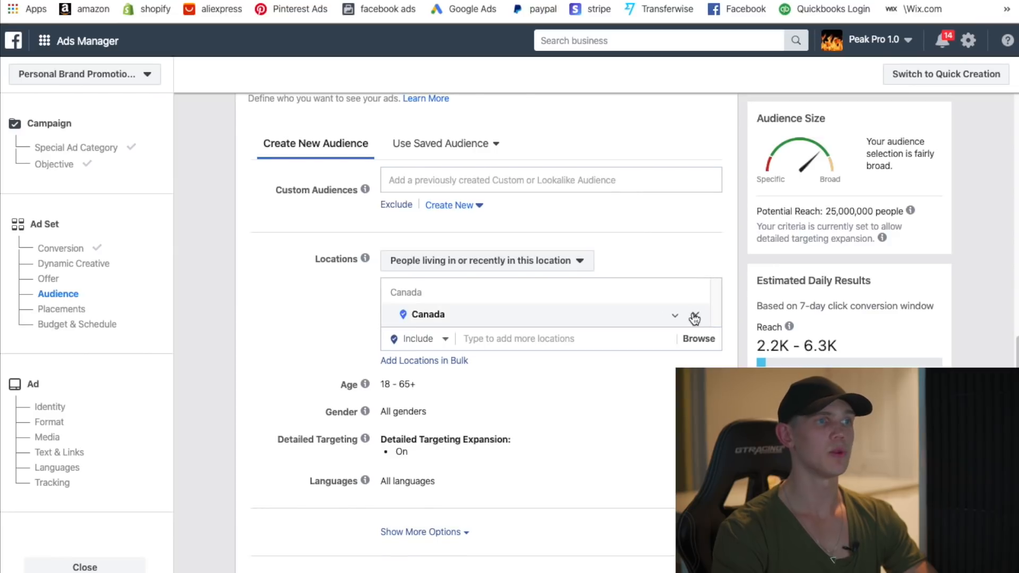
pyautogui.click(696, 317)
pyautogui.scroll(-2, 381, 298)
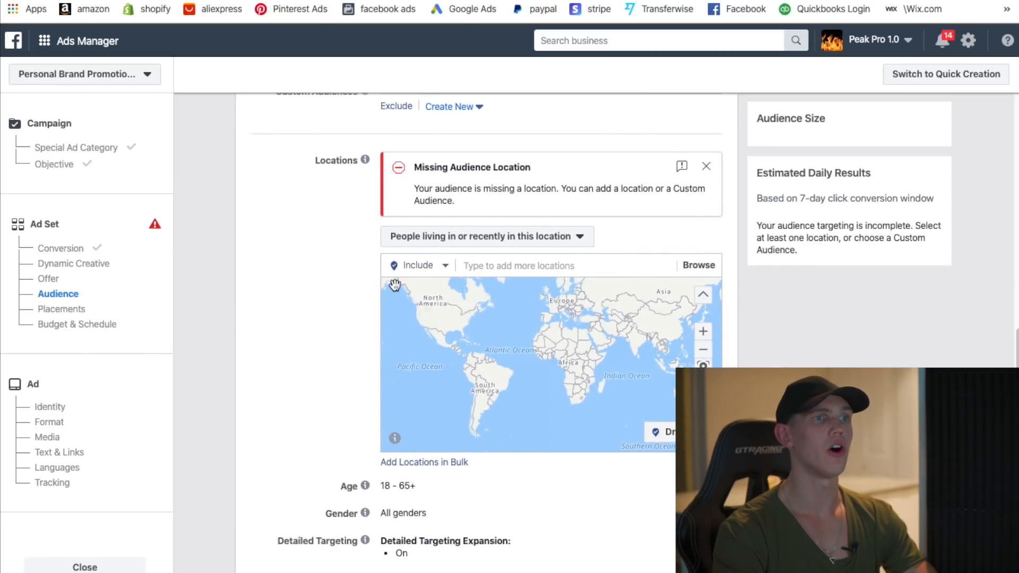
# - Add the saved Epacket countries location list to the audience, reaching 1.1 billion people
pyautogui.click(599, 266)
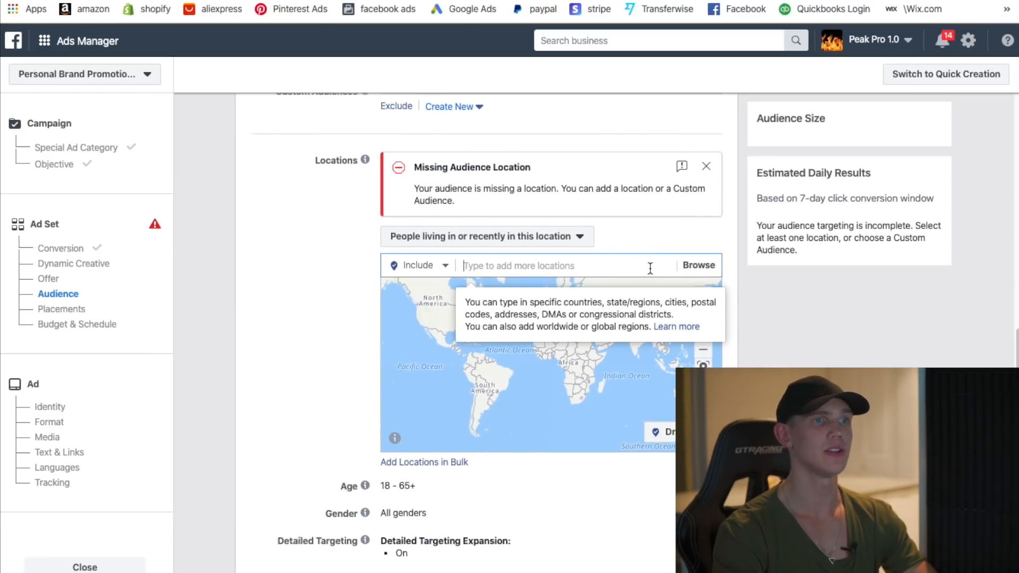
pyautogui.click(698, 265)
pyautogui.click(473, 338)
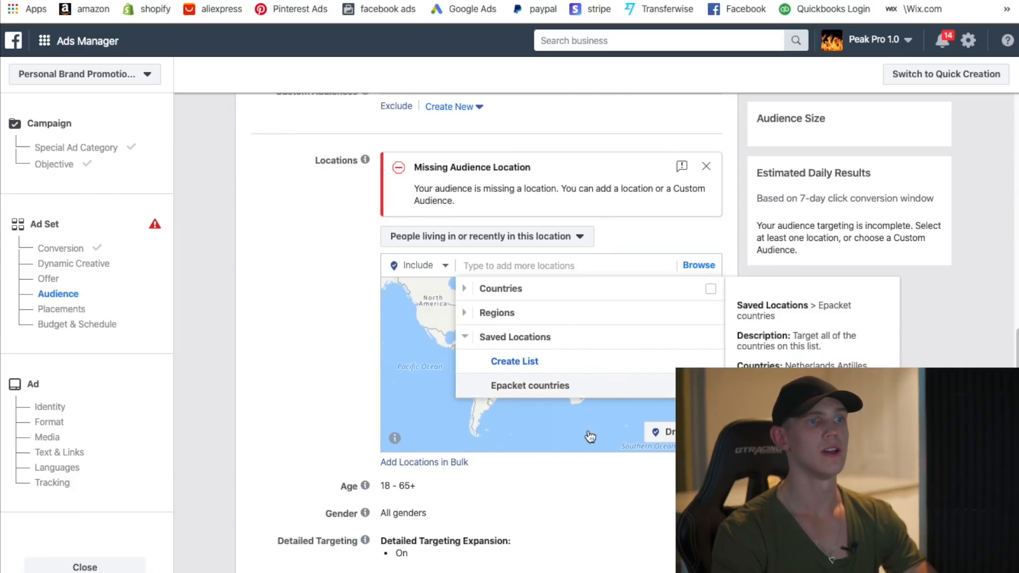
pyautogui.click(610, 386)
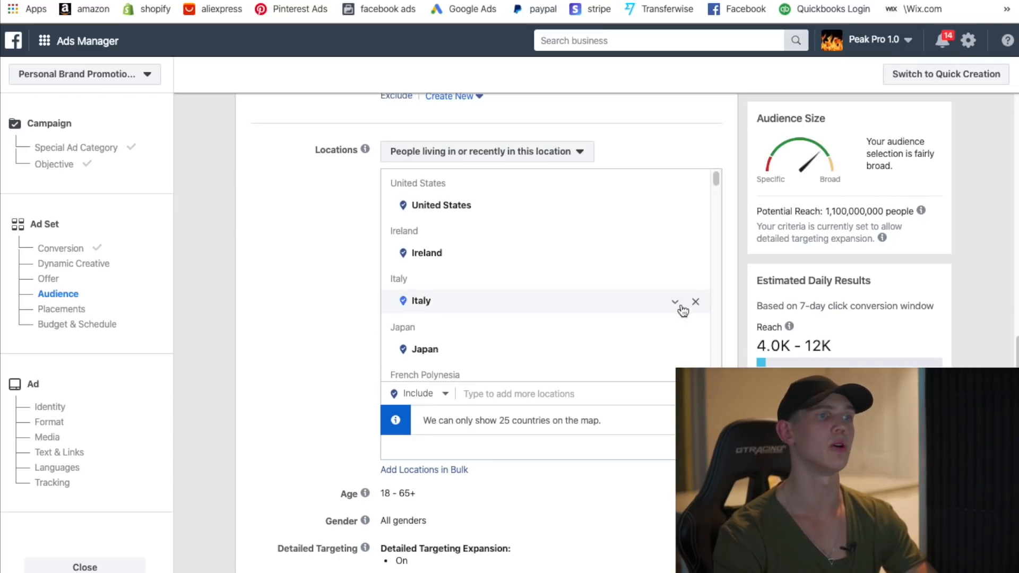
pyautogui.scroll(-1, 326, 348)
pyautogui.scroll(-2, 325, 355)
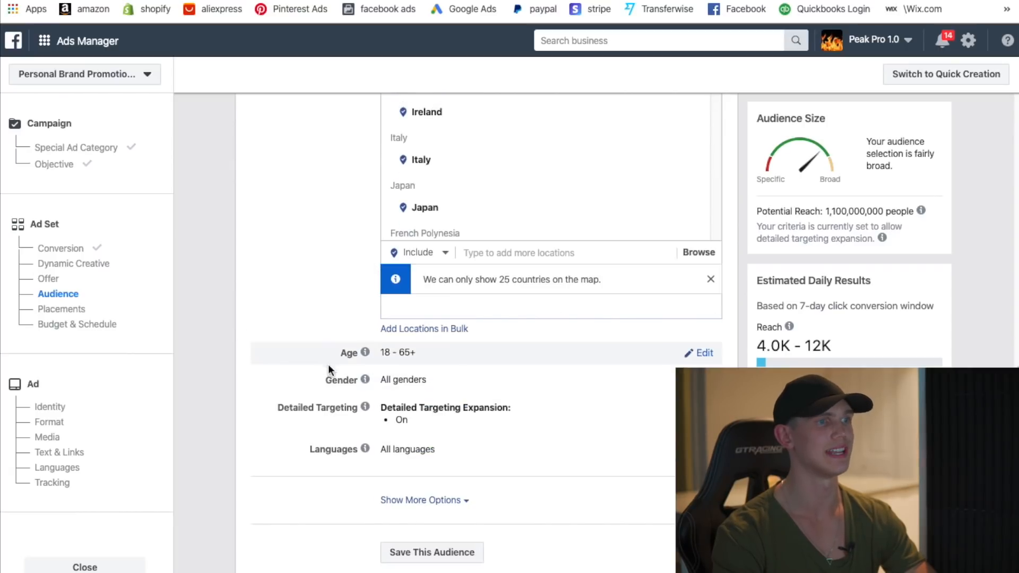
# - Raise the audience's minimum age to 21
pyautogui.click(397, 355)
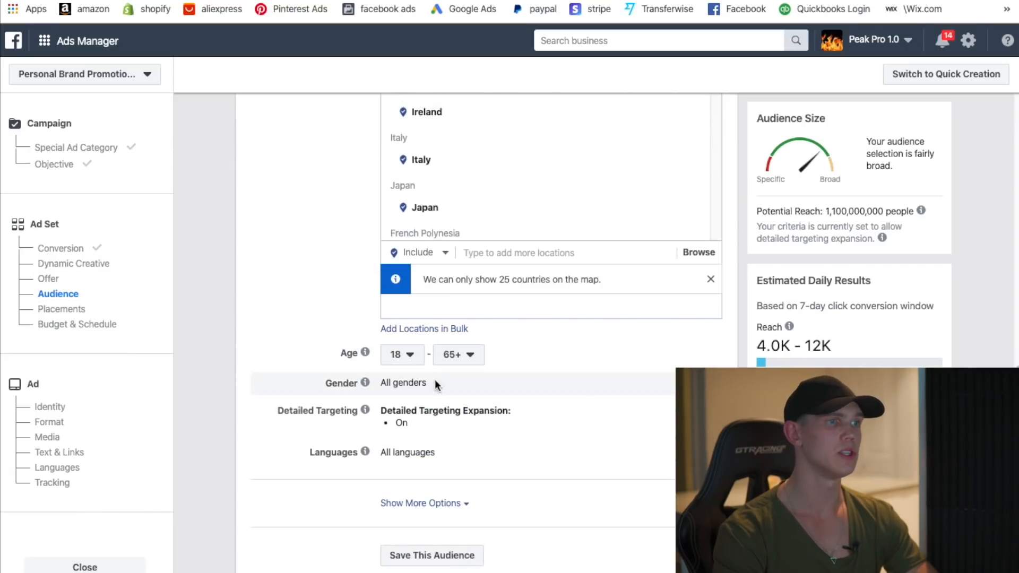
pyautogui.click(397, 354)
pyautogui.click(409, 296)
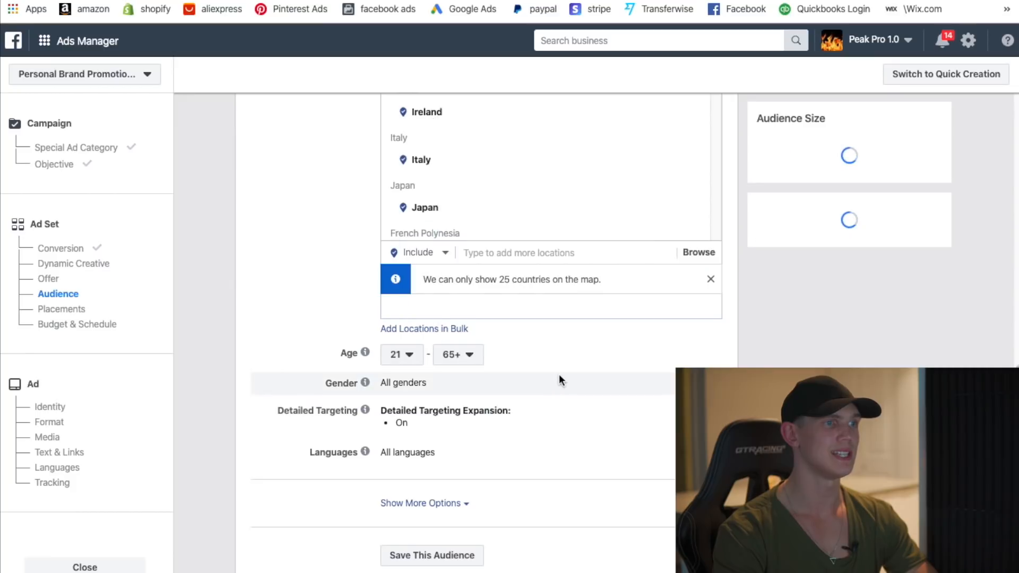
# - Add English (All) as the audience language
pyautogui.scroll(-1, 557, 380)
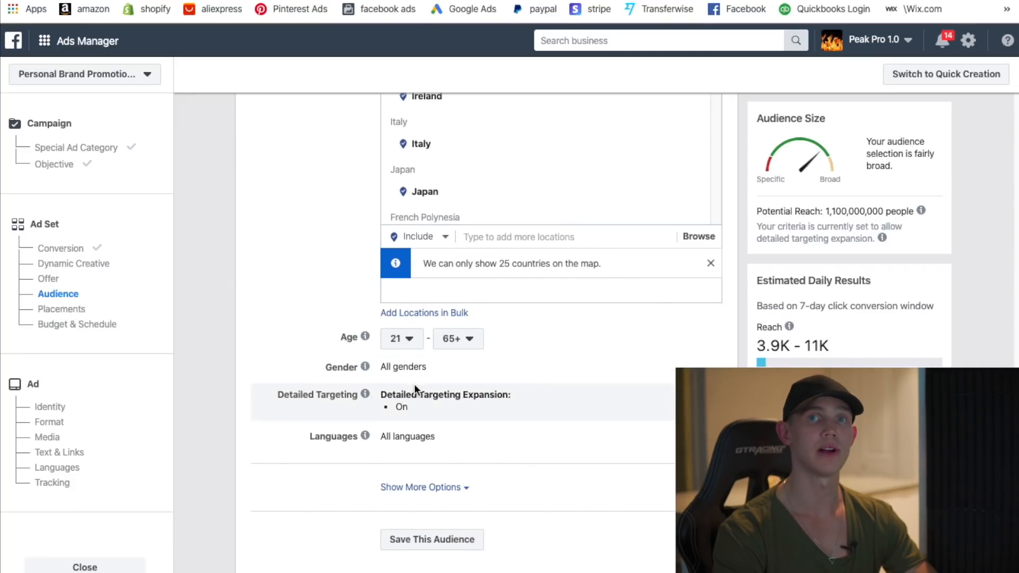
pyautogui.scroll(-2, 466, 446)
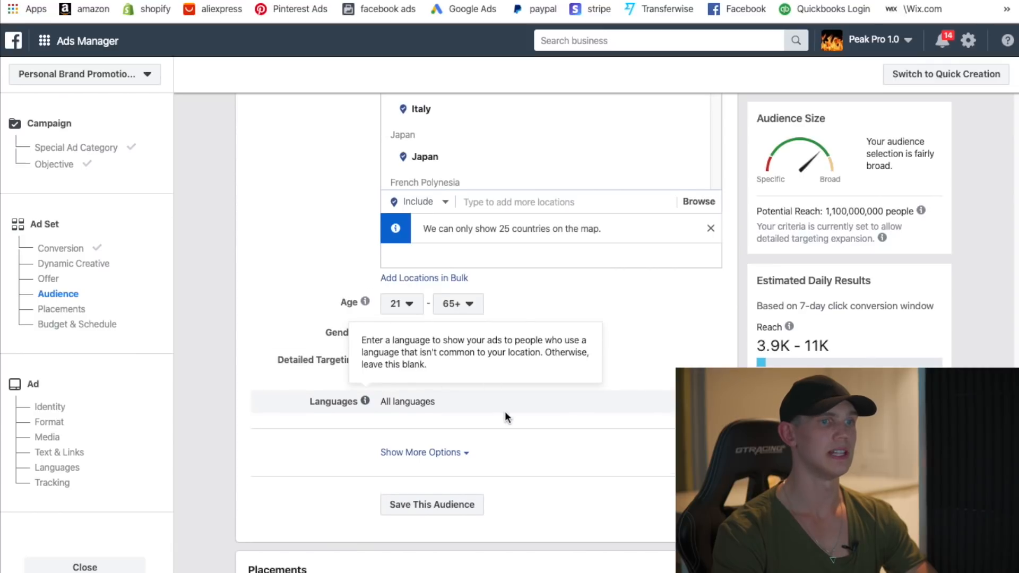
pyautogui.scroll(-1, 505, 412)
pyautogui.click(505, 399)
pyautogui.write('english')
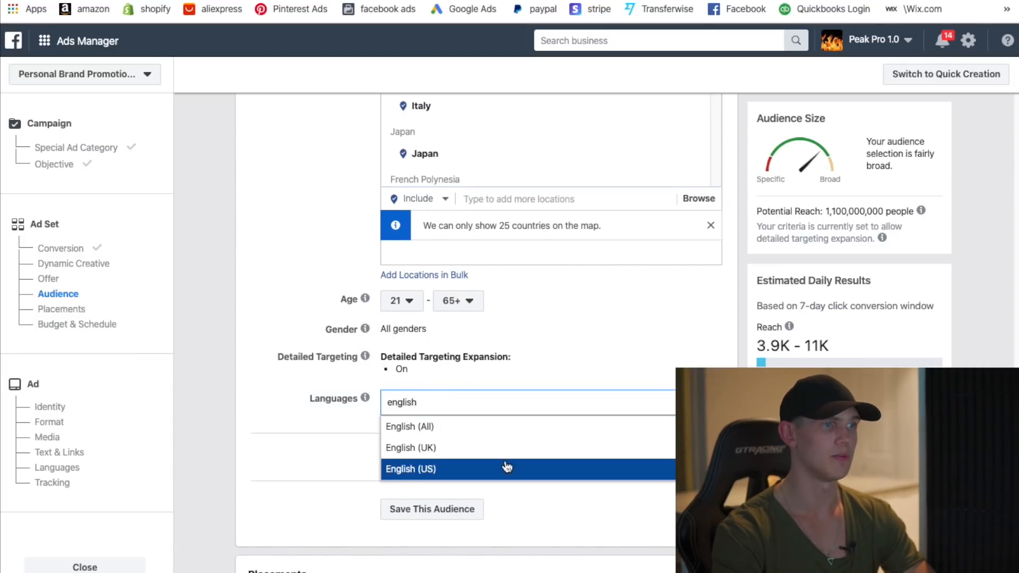
pyautogui.click(451, 413)
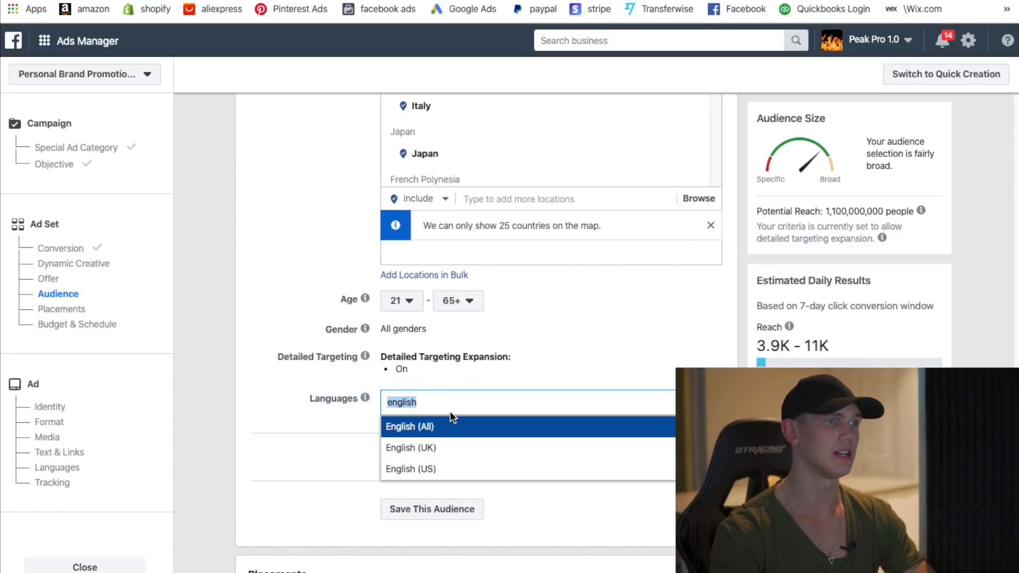
pyautogui.click(463, 431)
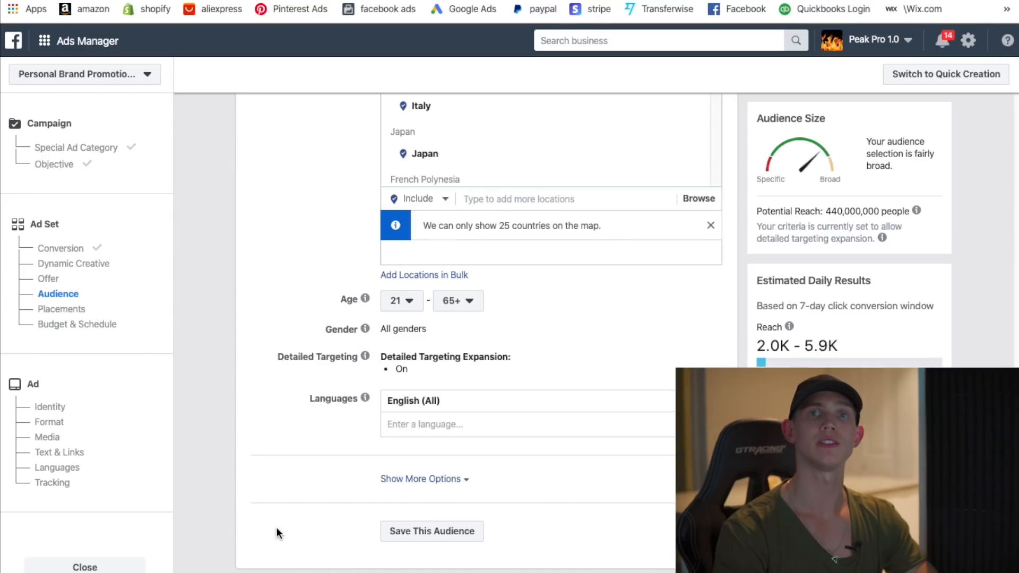
# - Reveal the extra audience options, including Connections, below Languages
pyautogui.scroll(-1, 326, 521)
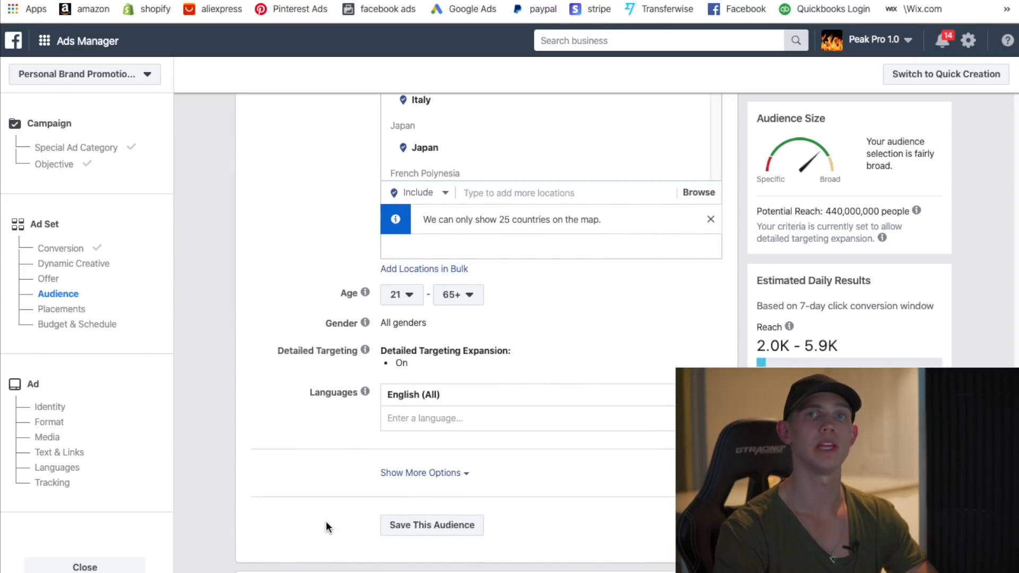
pyautogui.scroll(-1, 319, 518)
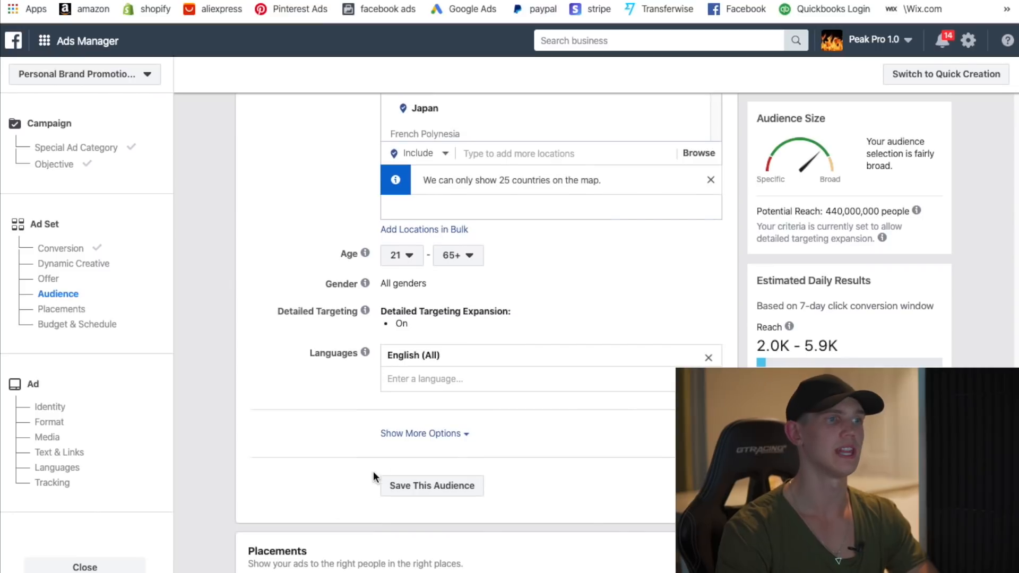
pyautogui.click(432, 435)
pyautogui.scroll(-1, 478, 456)
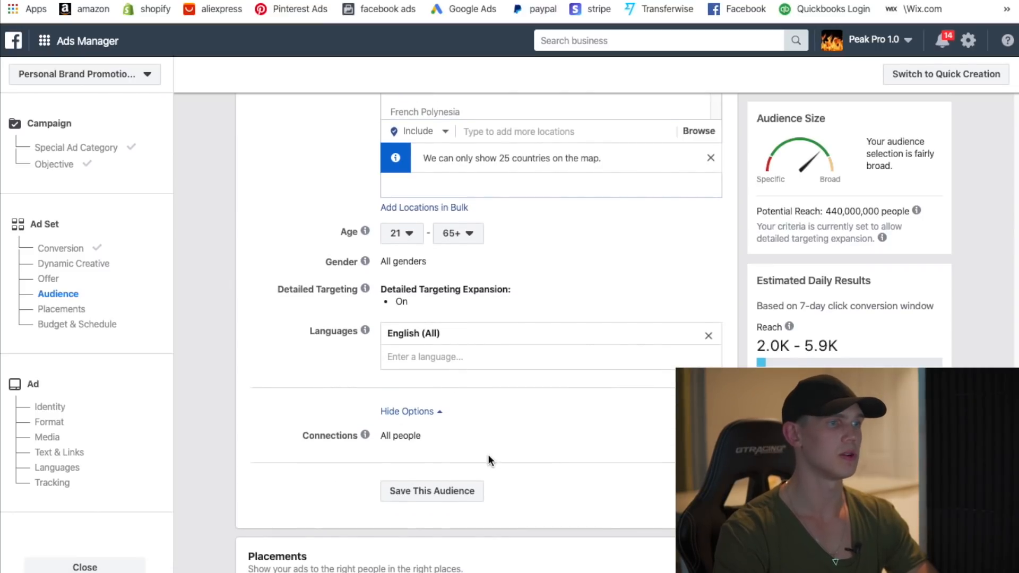
pyautogui.scroll(-2, 444, 456)
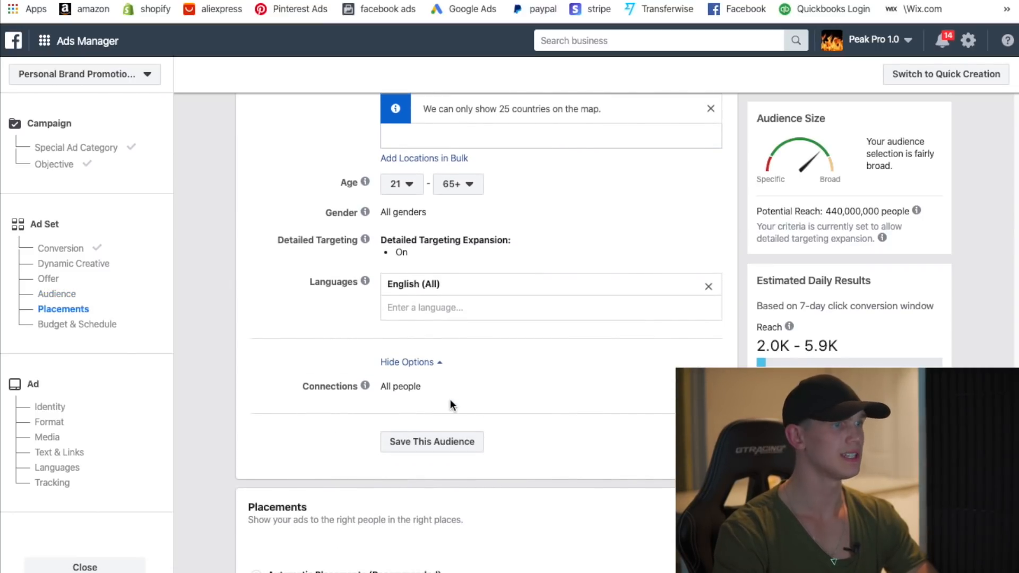
pyautogui.scroll(-4, 450, 404)
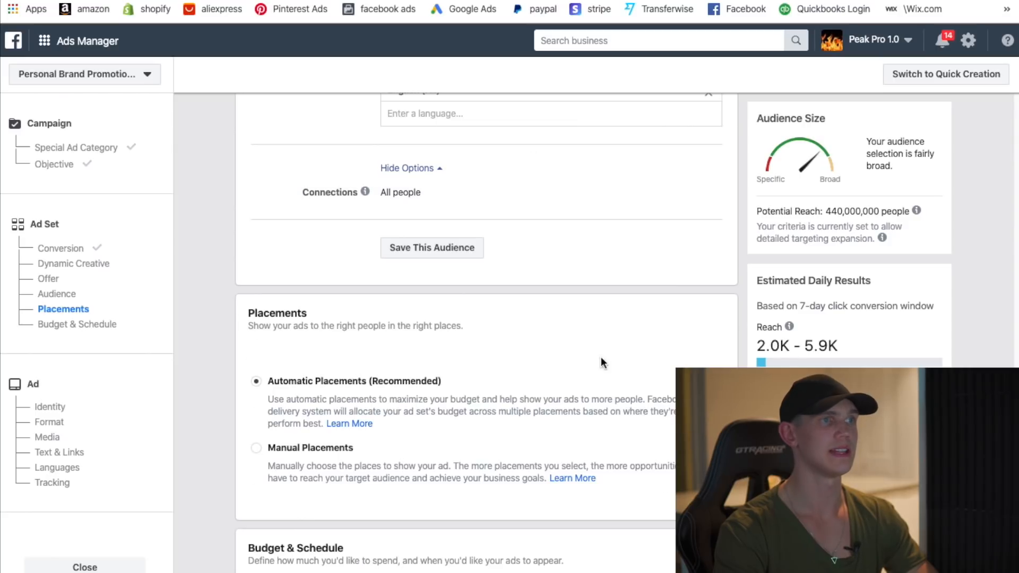
pyautogui.scroll(5, 601, 359)
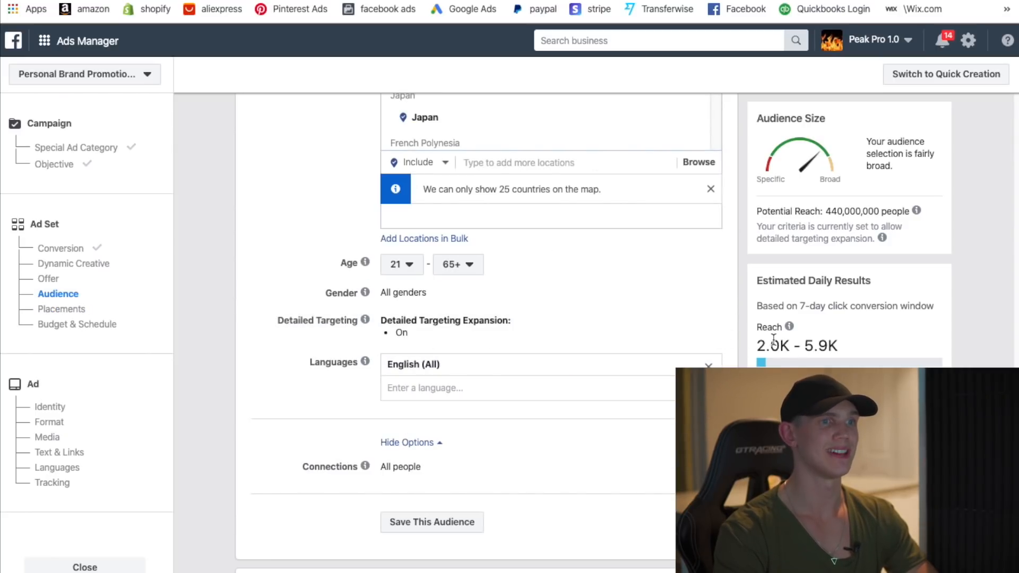
# - Turn off detailed targeting expansion and add the Dogs interest
pyautogui.click(700, 323)
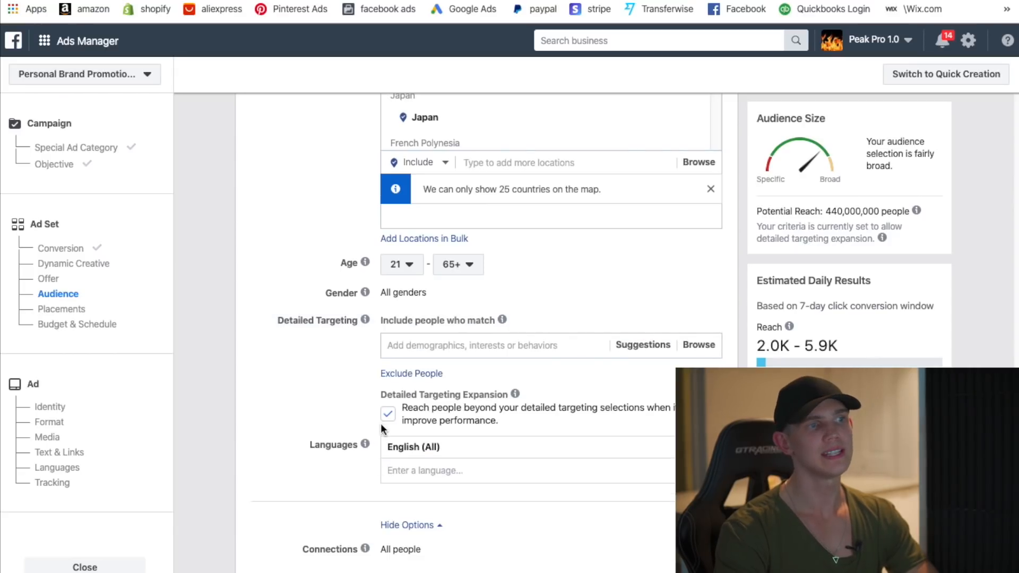
pyautogui.moveTo(515, 393)
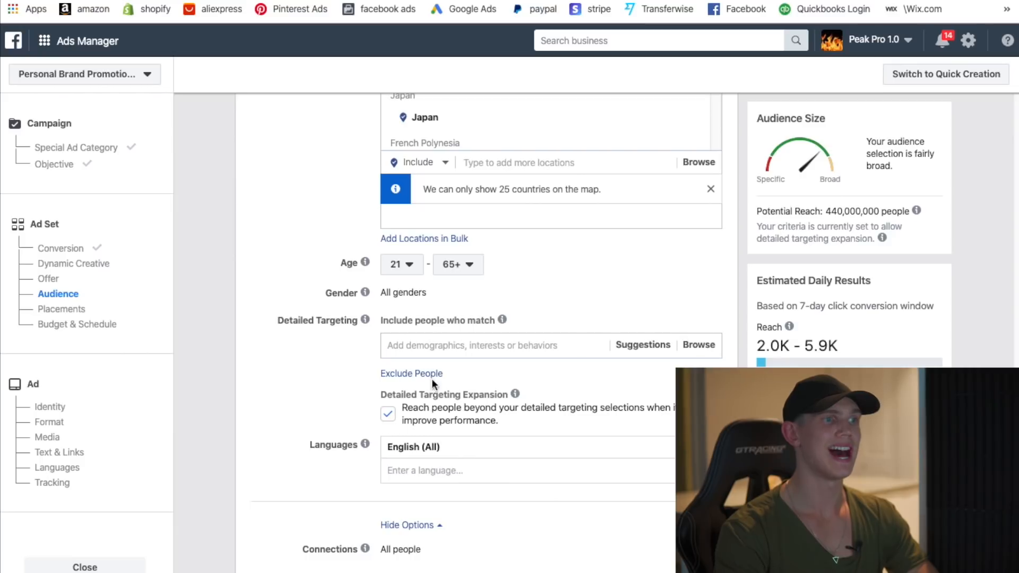
pyautogui.click(388, 419)
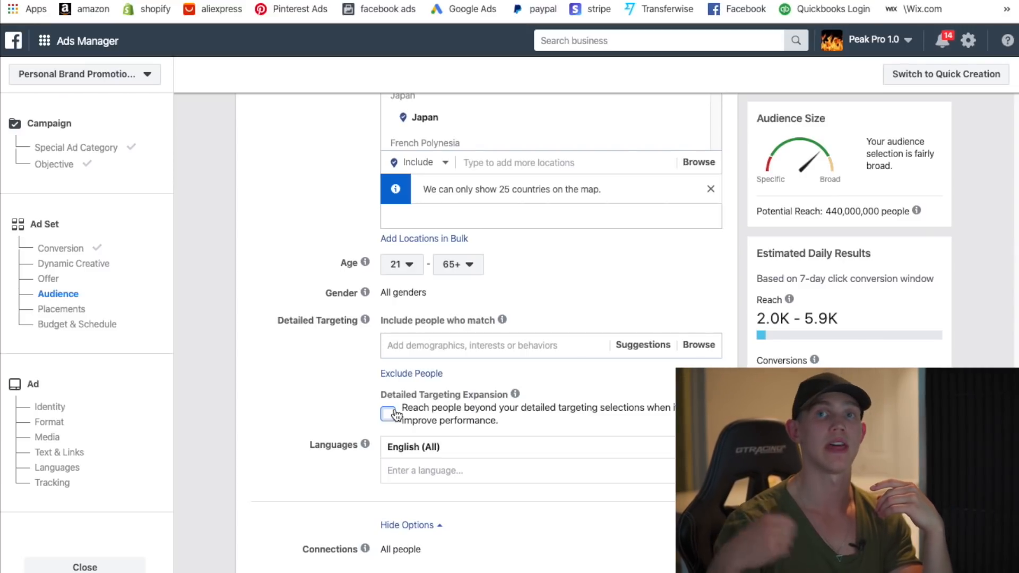
pyautogui.click(463, 346)
pyautogui.scroll(-3, 463, 347)
pyautogui.write('dogs')
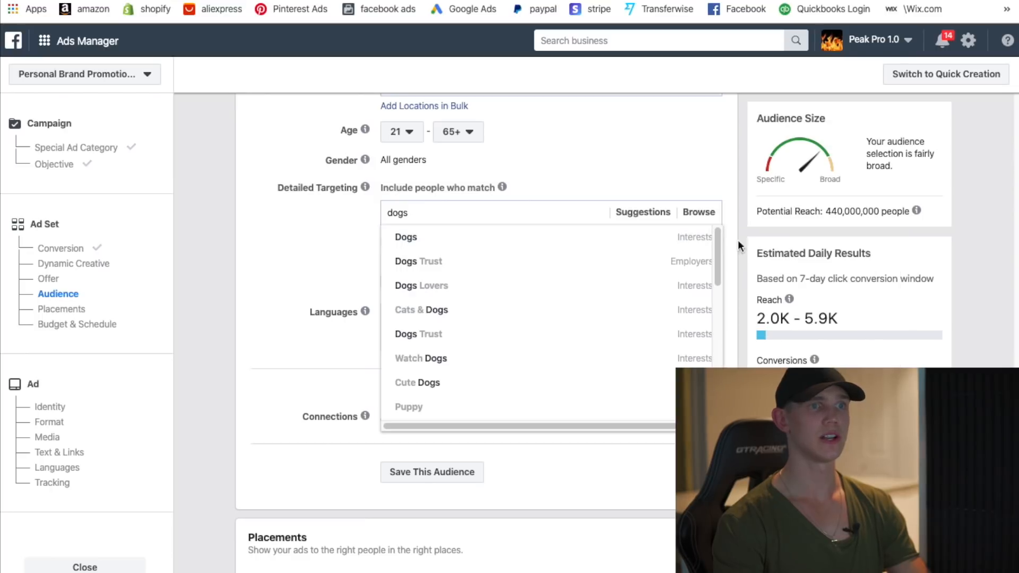
pyautogui.click(652, 237)
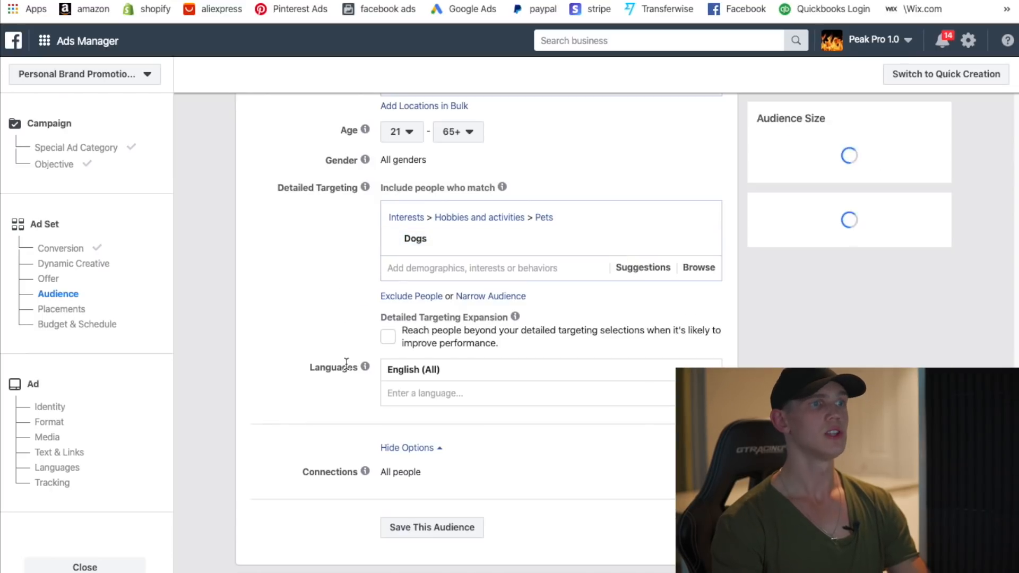
# - Try narrowing the audience by Pet Lovers, then remove that condition
pyautogui.moveTo(363, 370)
pyautogui.click(485, 297)
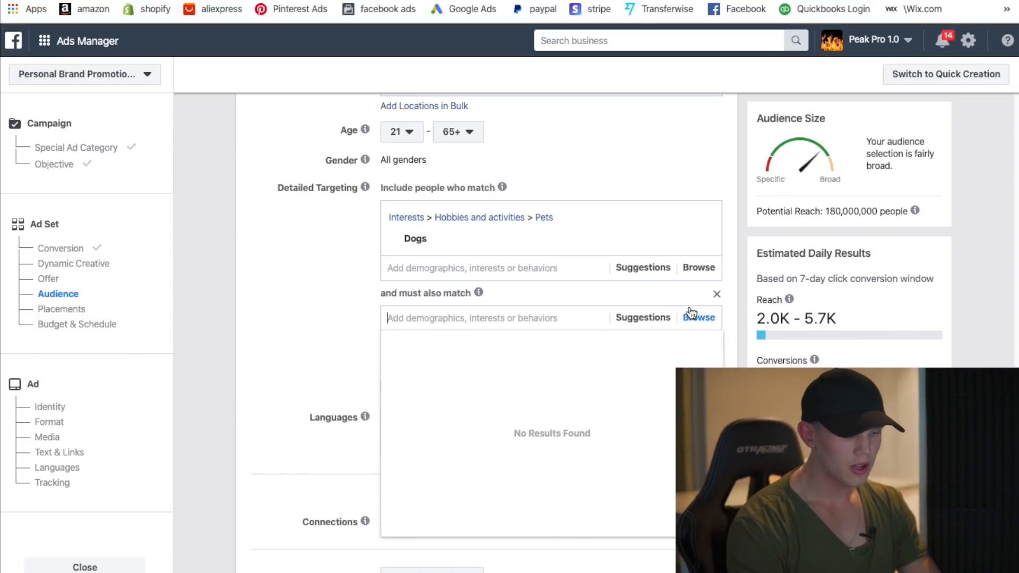
pyautogui.write('pet lover')
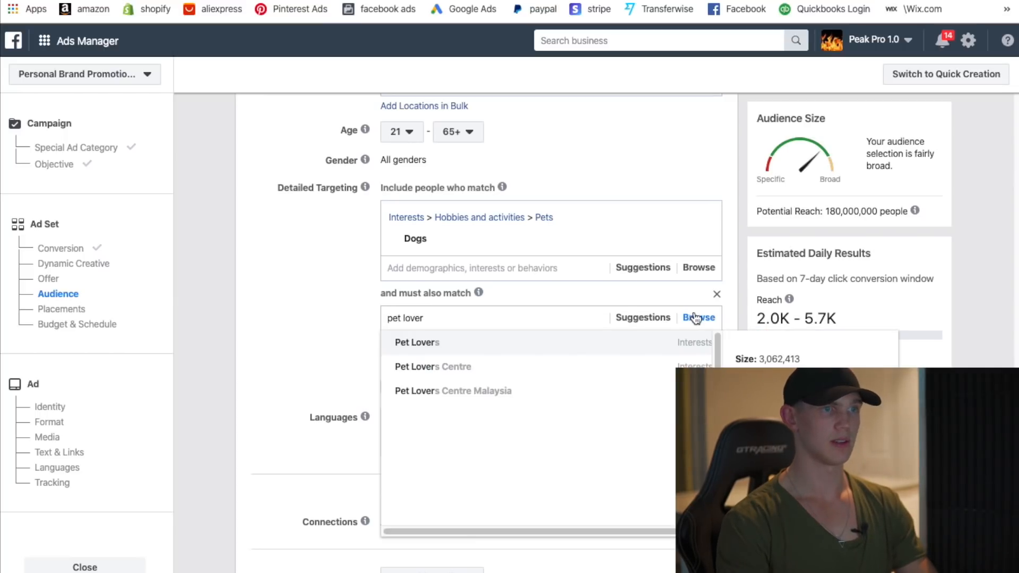
pyautogui.click(583, 343)
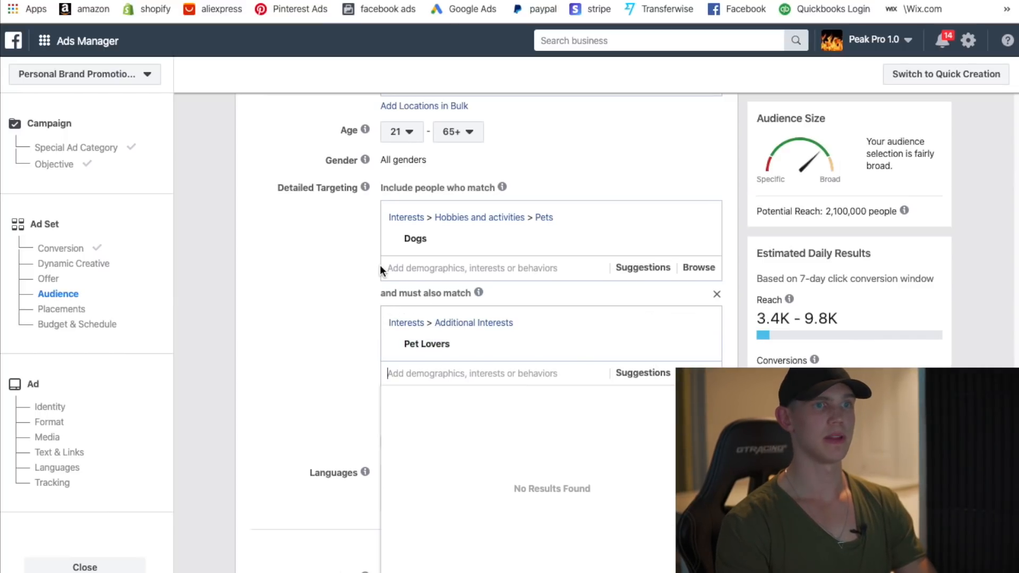
pyautogui.click(717, 295)
# - Narrow the audience so people must also match the Puppy interest
pyautogui.click(490, 297)
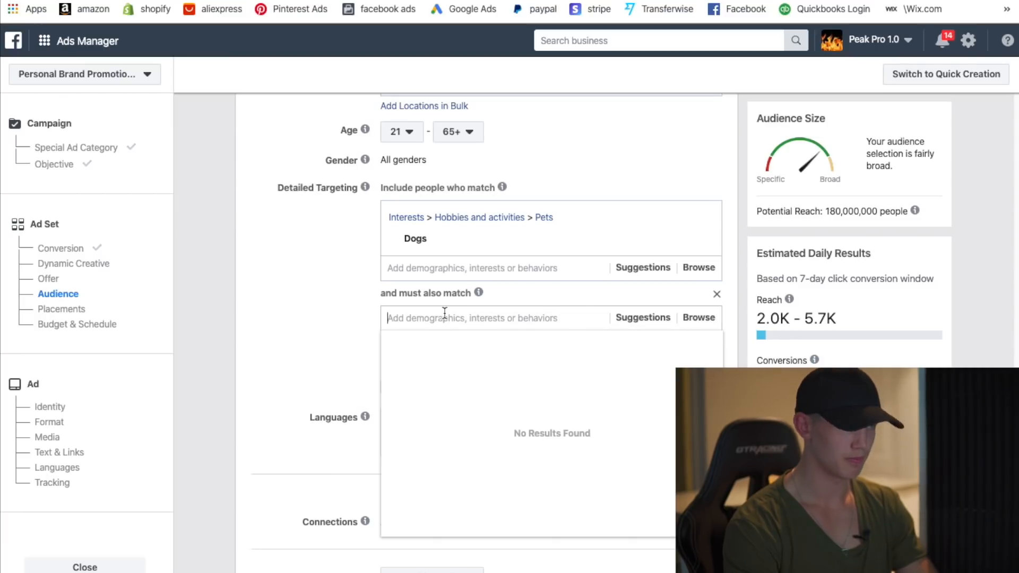
pyautogui.write('pet')
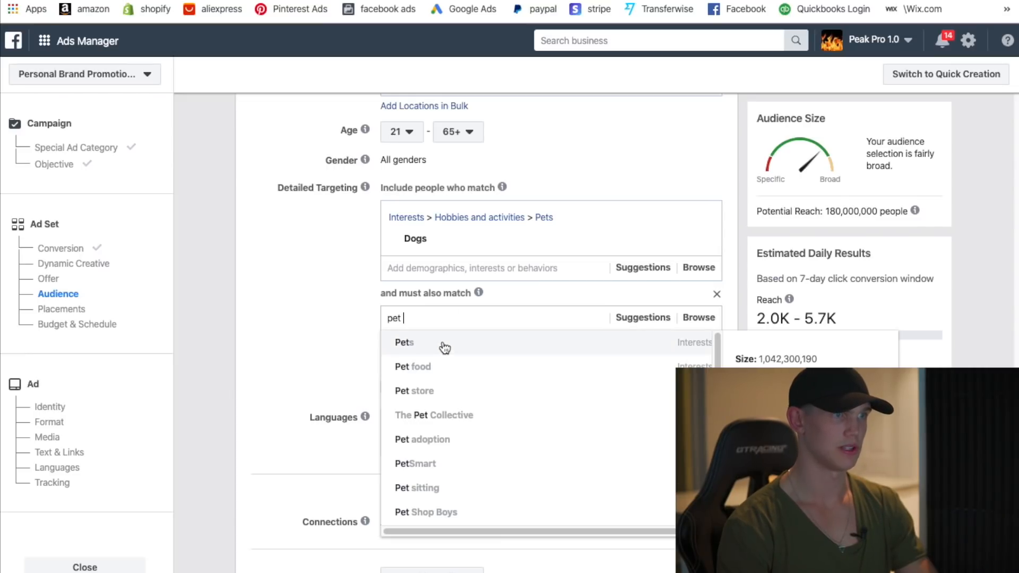
pyautogui.scroll(-6, 484, 407)
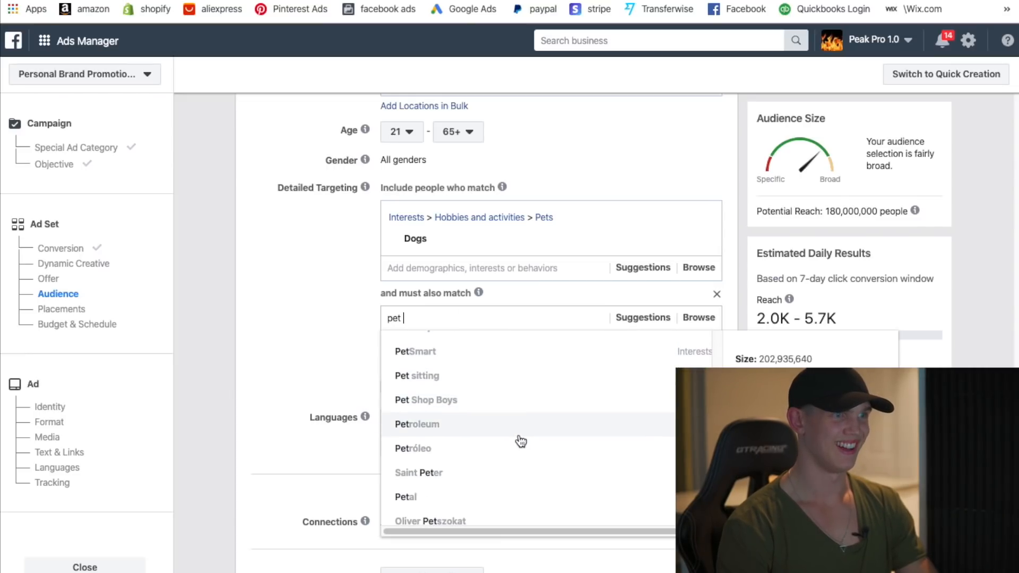
pyautogui.scroll(6, 520, 443)
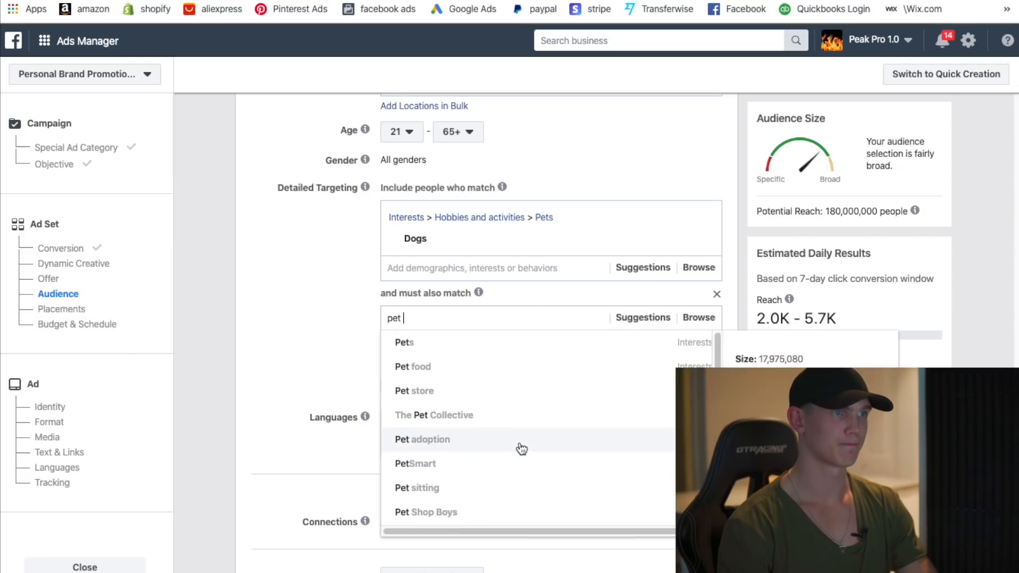
pyautogui.scroll(1, 435, 338)
pyautogui.hotkey('ctrl', 'a')
pyautogui.press('BackSpace')
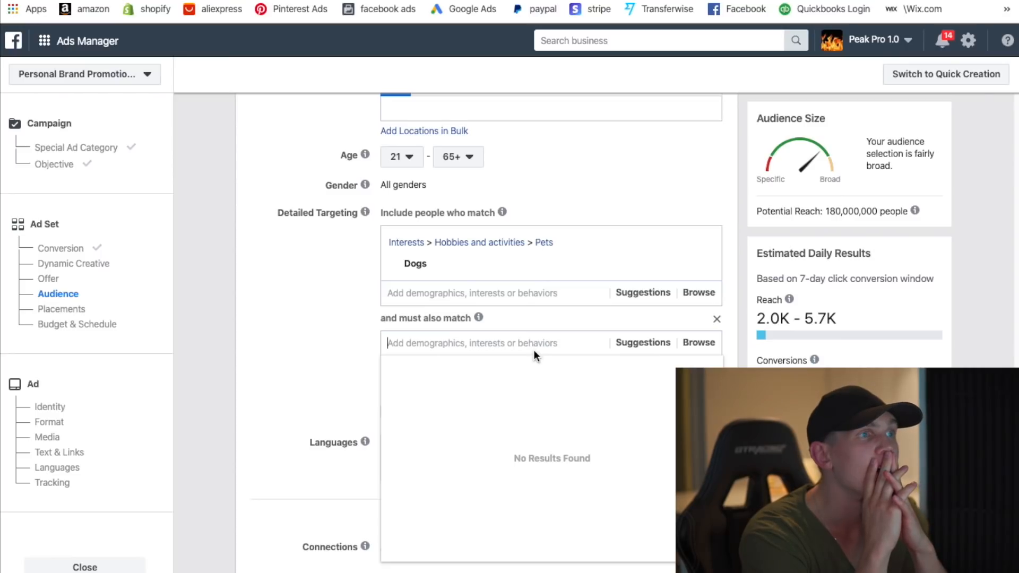
pyautogui.write('puppy')
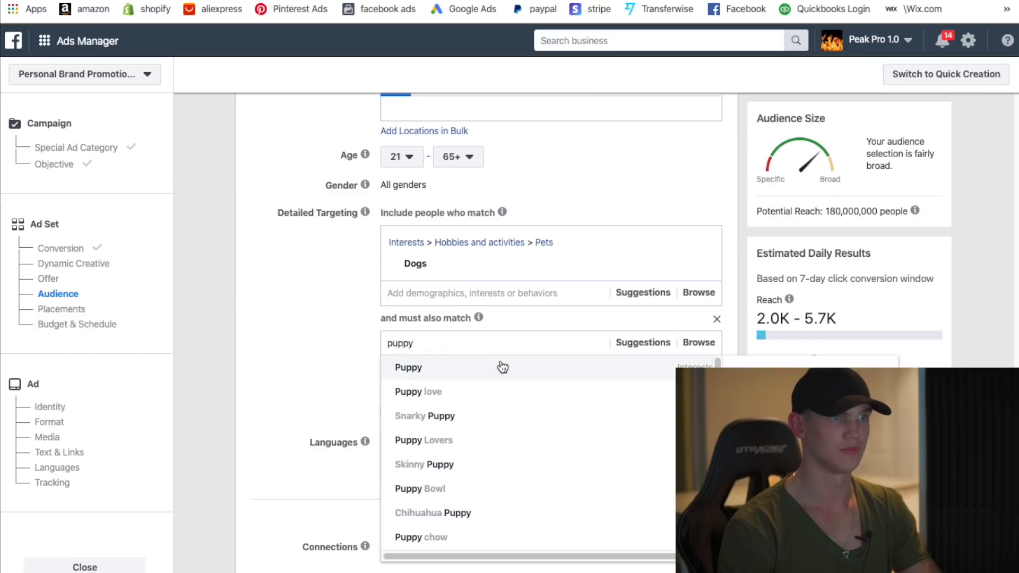
pyautogui.click(502, 368)
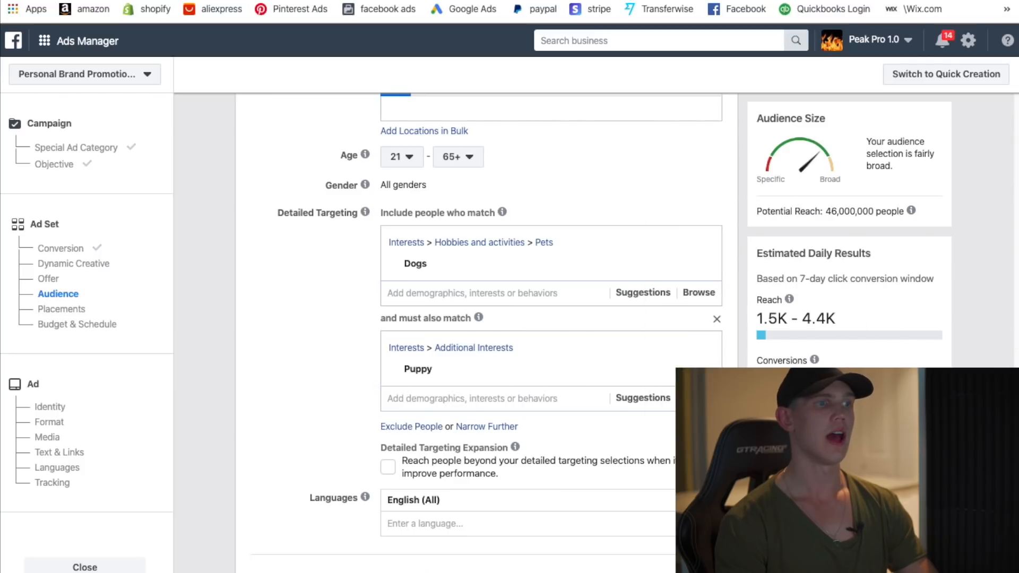
pyautogui.scroll(-10, 303, 344)
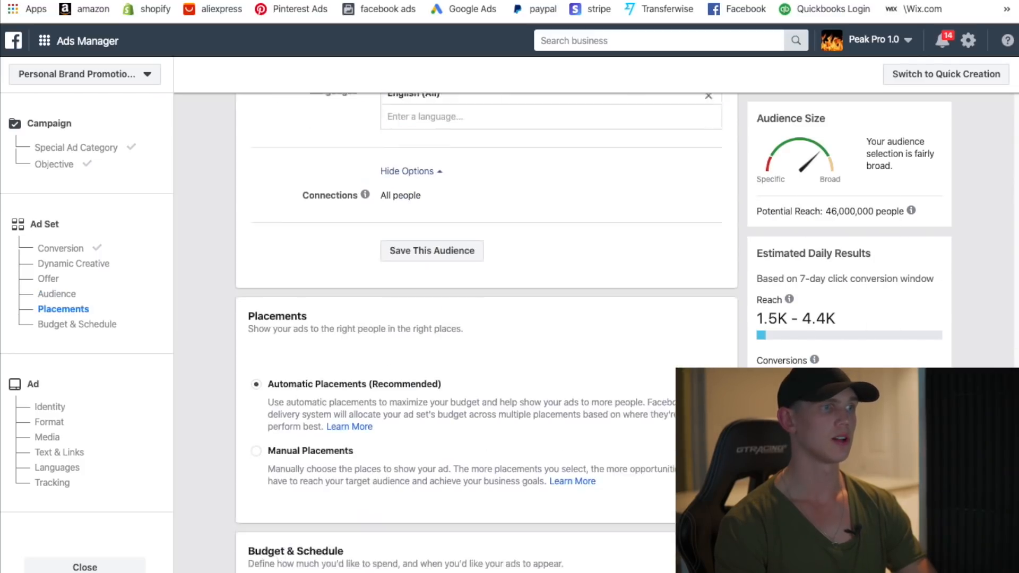
# - Switch the ad set to manual placements
pyautogui.click(256, 317)
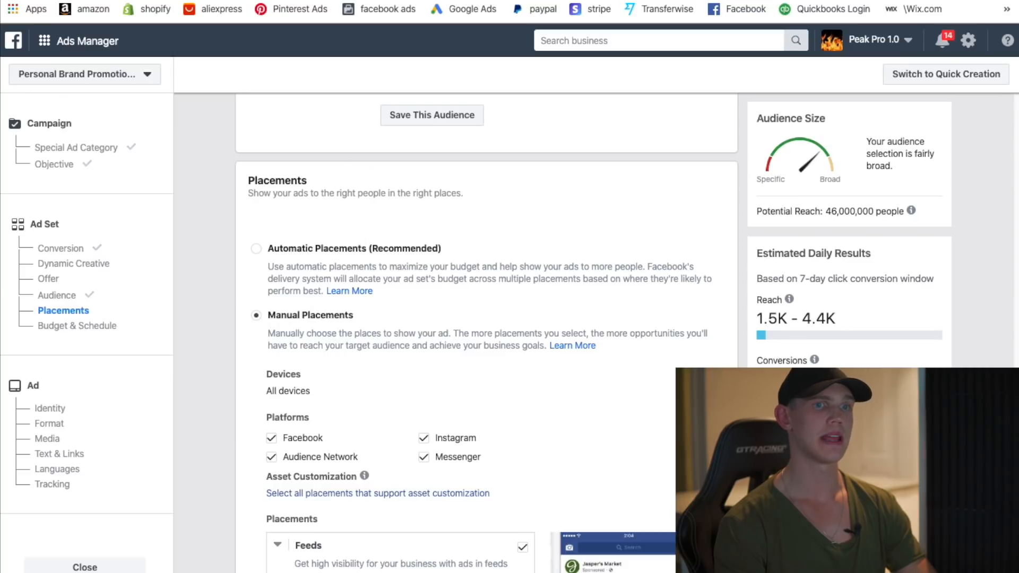
pyautogui.scroll(-3, 478, 334)
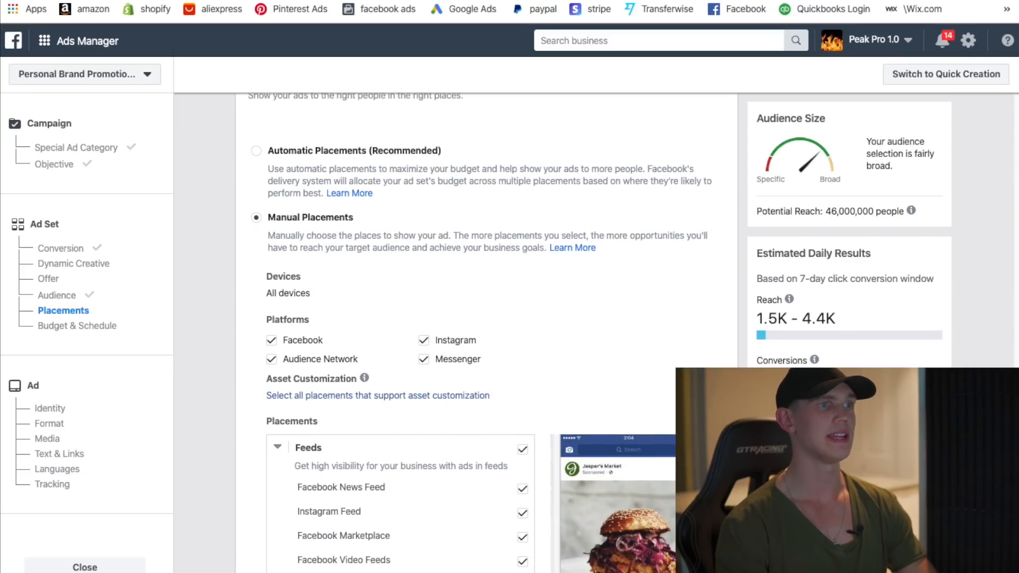
pyautogui.scroll(-1, 477, 335)
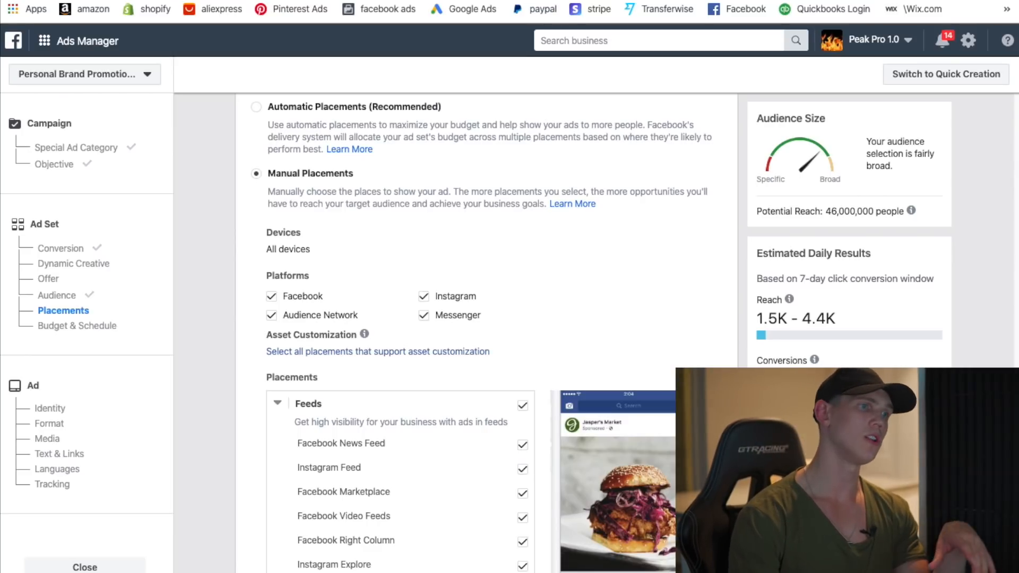
pyautogui.scroll(-4, 457, 335)
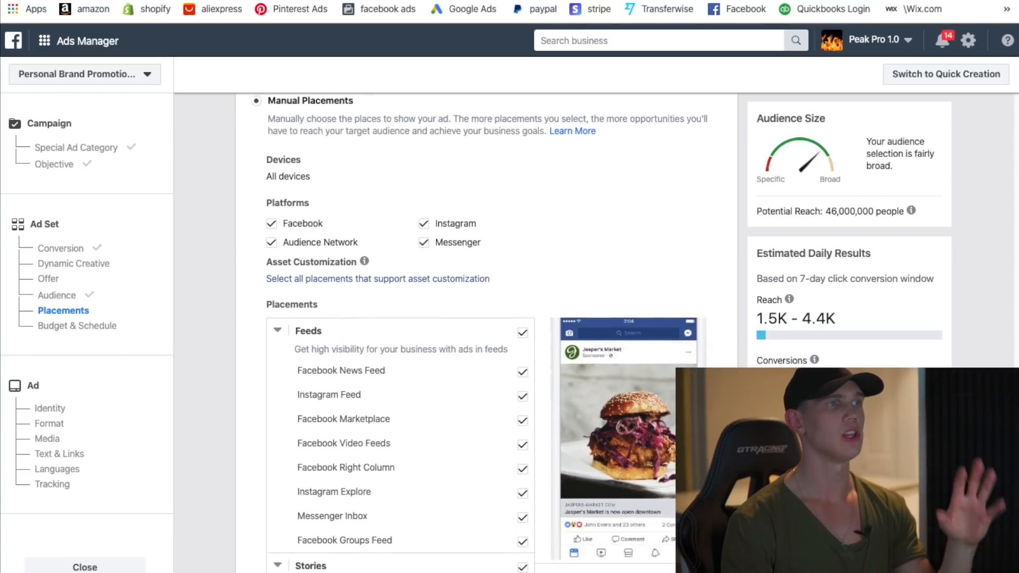
pyautogui.scroll(2, 456, 334)
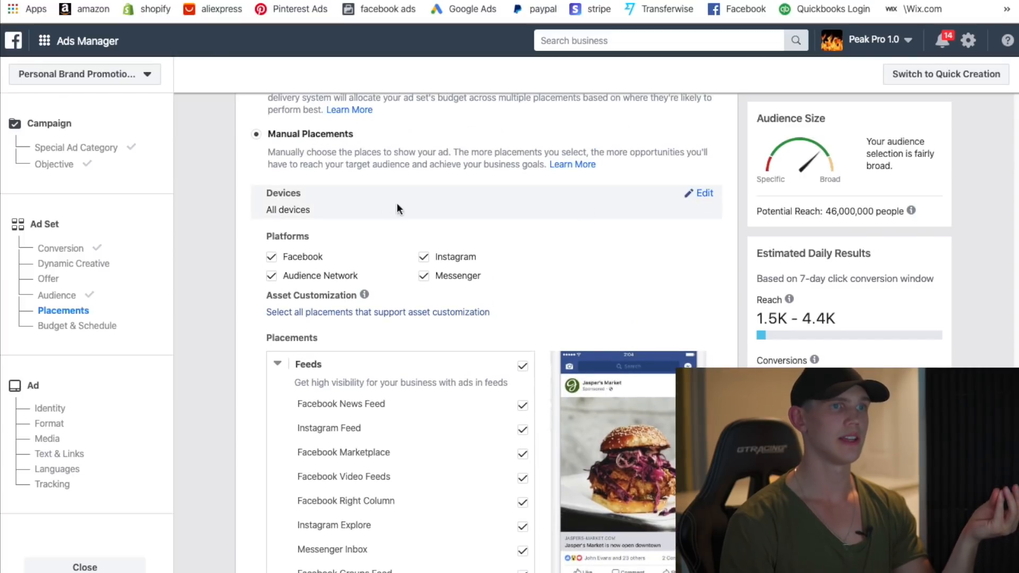
# - Limit devices to mobile only and uncheck Audience Network from the platforms
pyautogui.click(701, 193)
pyautogui.click(338, 218)
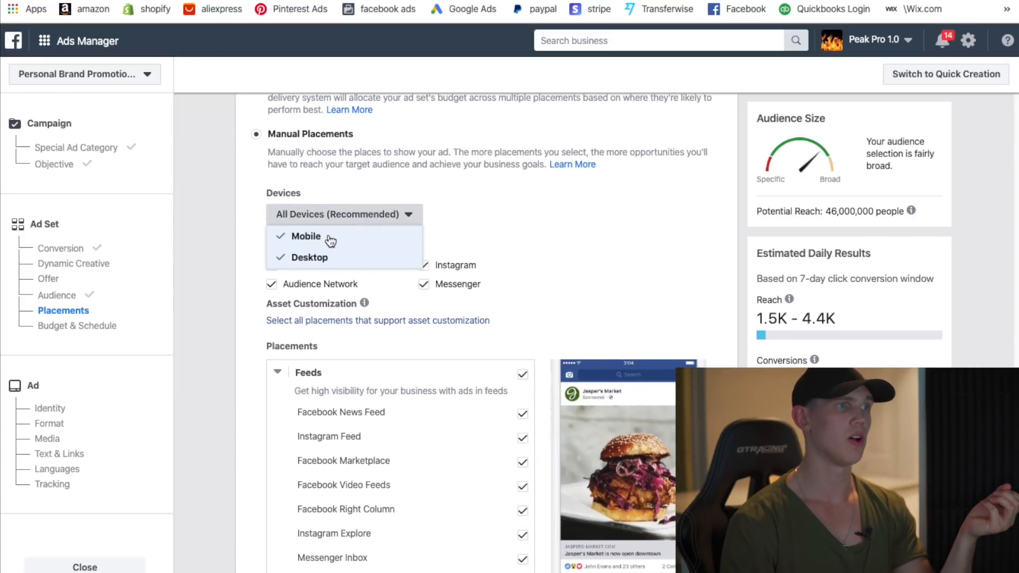
pyautogui.click(300, 259)
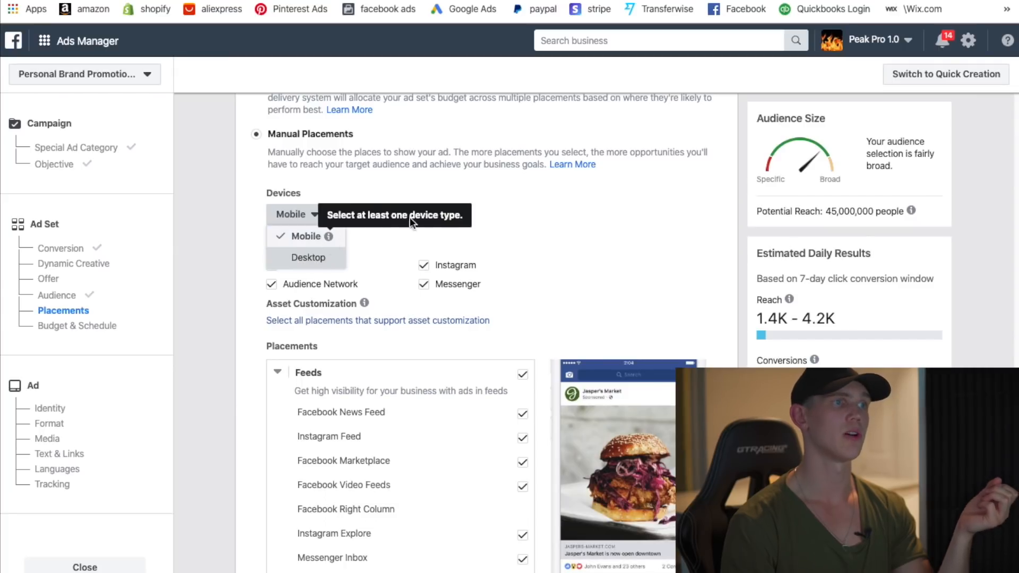
pyautogui.click(552, 209)
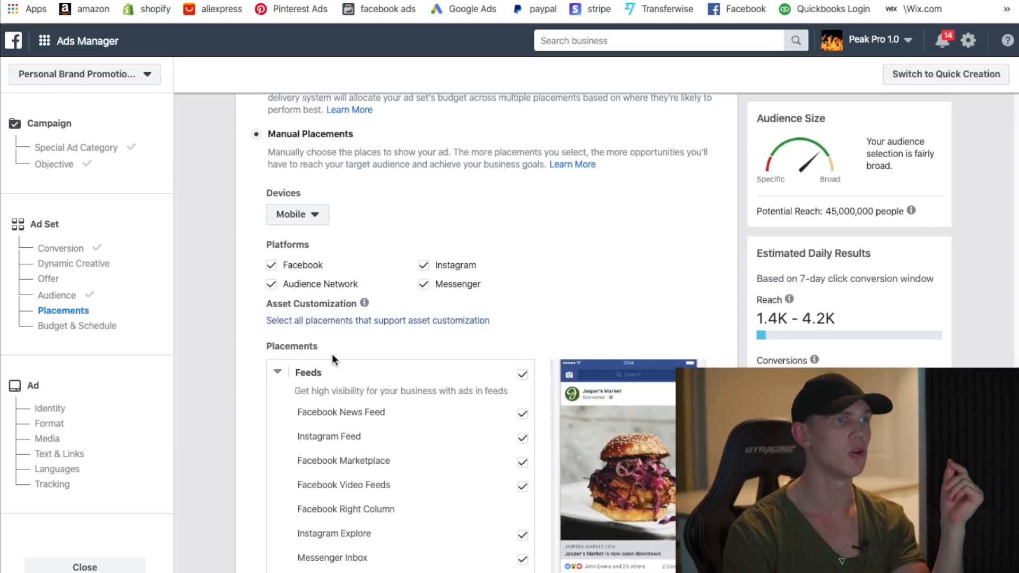
pyautogui.click(272, 286)
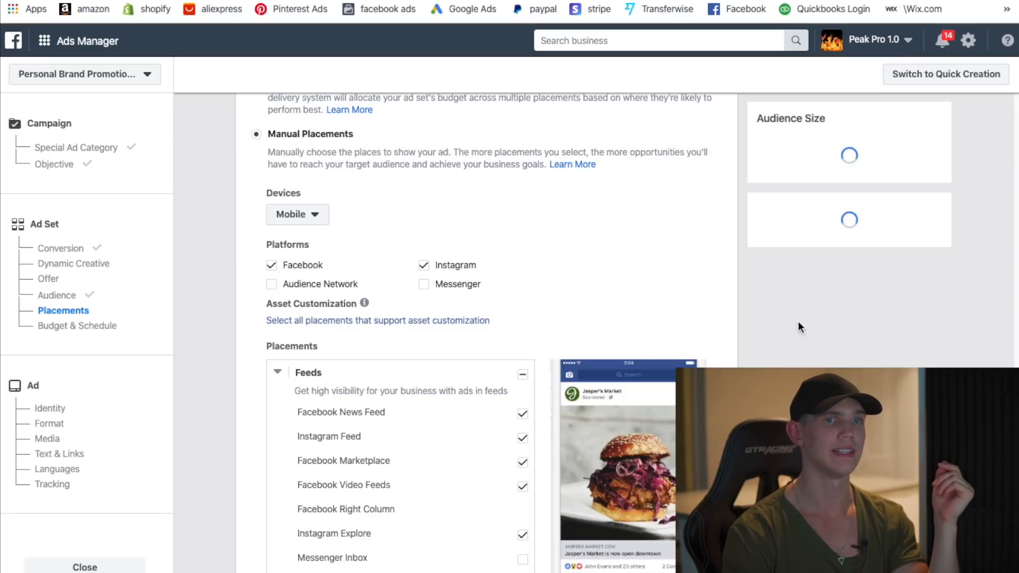
# - Uncheck Marketplace, Video Feeds, Explore, Groups Feed, Facebook Stories, In-Stream, Search and In-Article placements
pyautogui.scroll(-4, 478, 292)
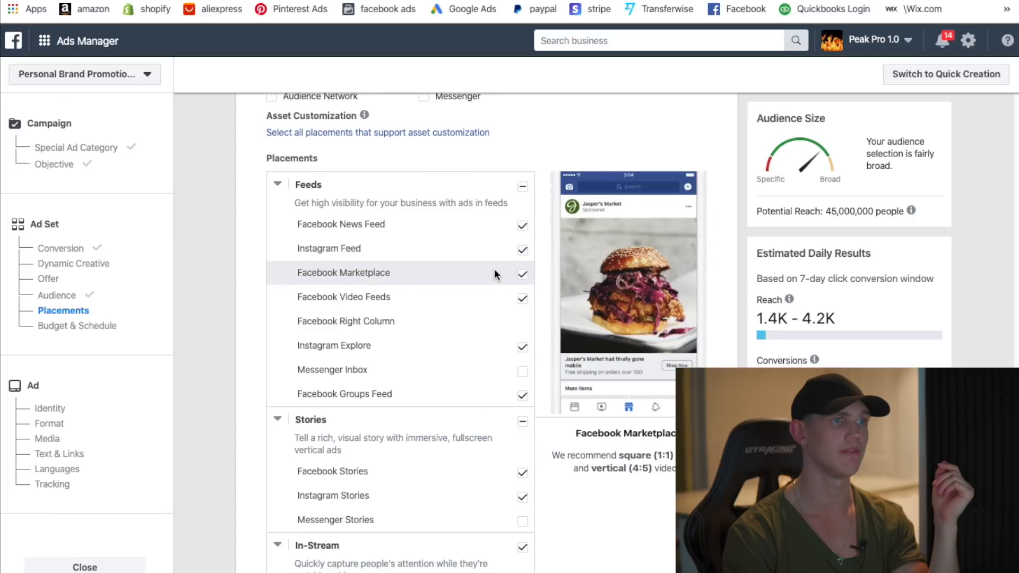
pyautogui.click(523, 276)
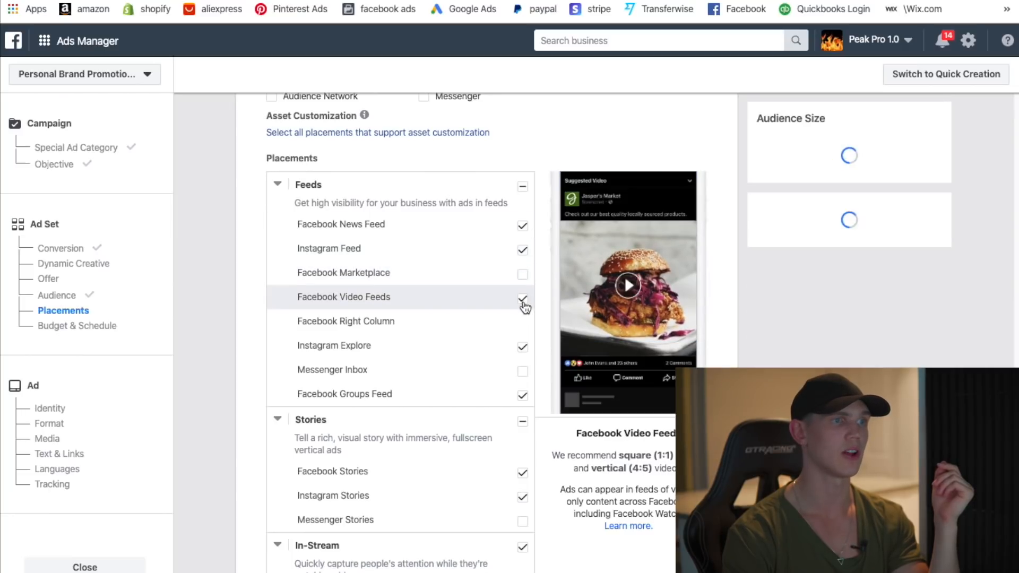
pyautogui.click(524, 299)
pyautogui.click(524, 348)
pyautogui.click(524, 404)
pyautogui.scroll(-3, 533, 364)
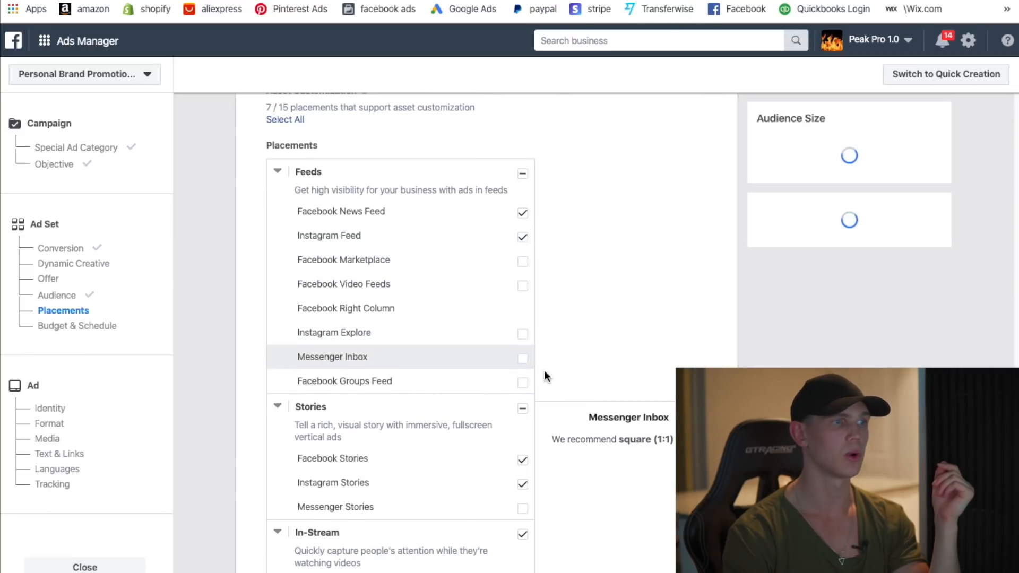
pyautogui.click(523, 355)
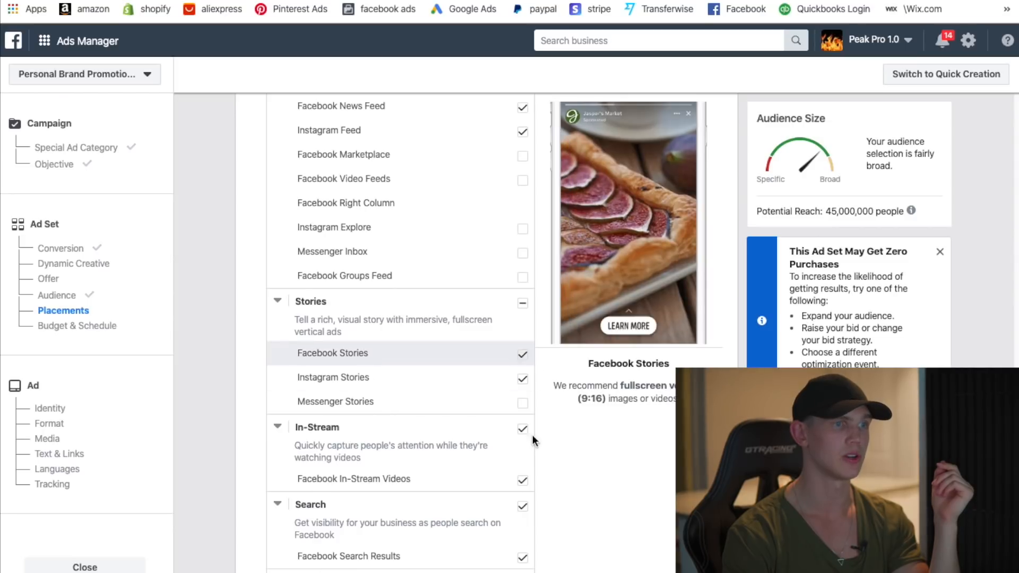
pyautogui.click(523, 429)
pyautogui.scroll(-2, 597, 453)
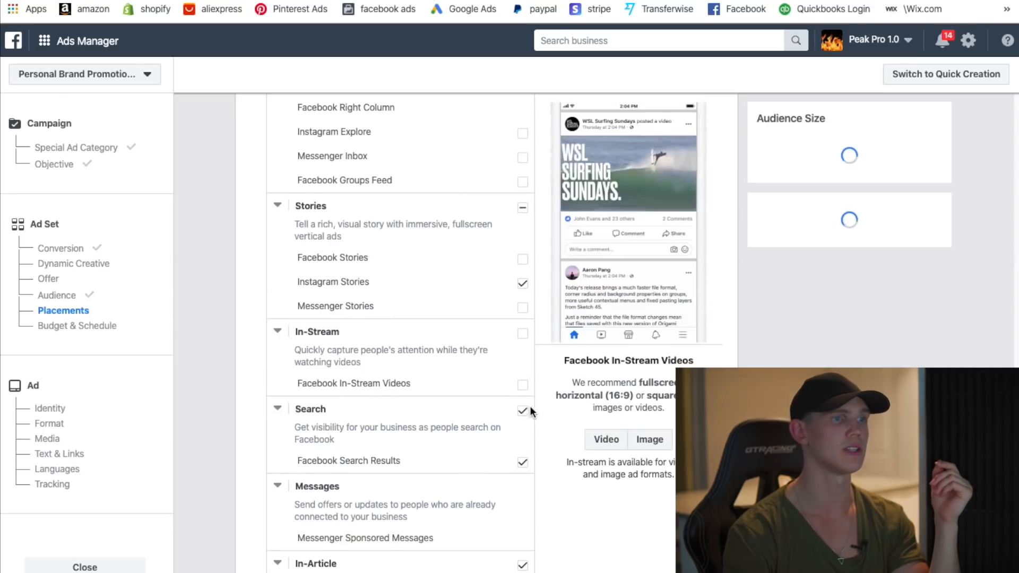
pyautogui.click(523, 411)
pyautogui.click(597, 468)
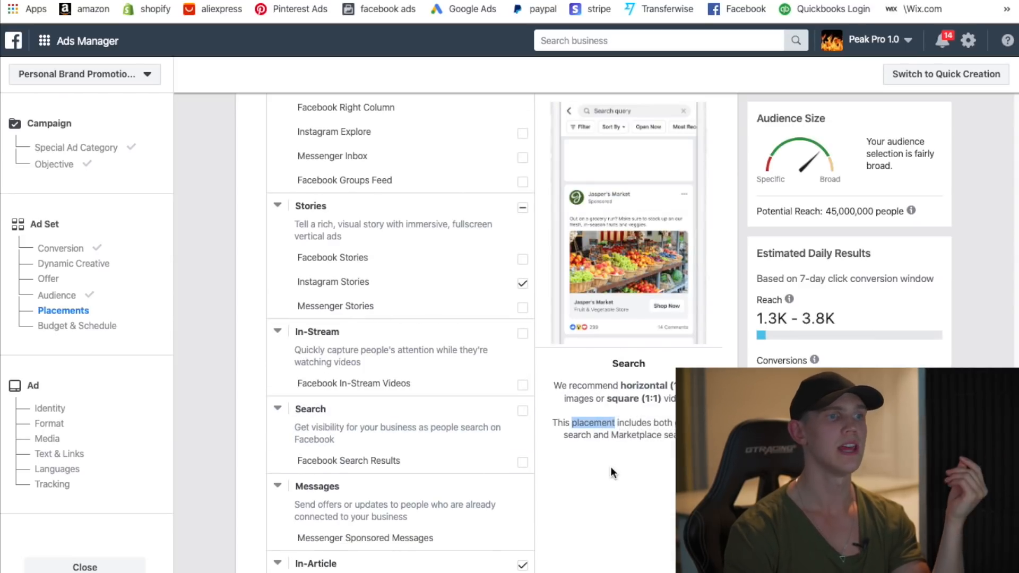
pyautogui.scroll(-5, 607, 470)
pyautogui.click(523, 279)
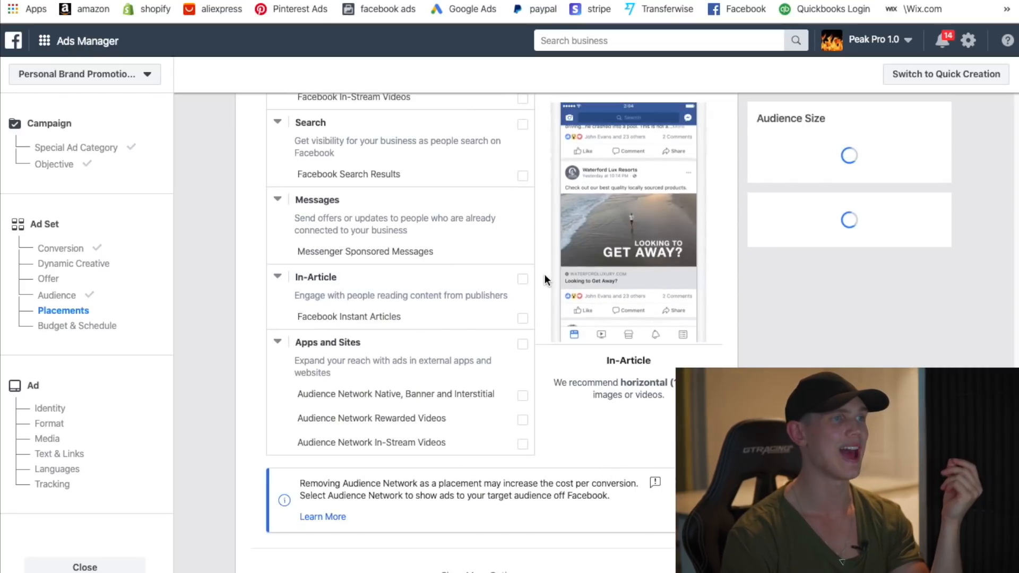
pyautogui.scroll(-2, 586, 352)
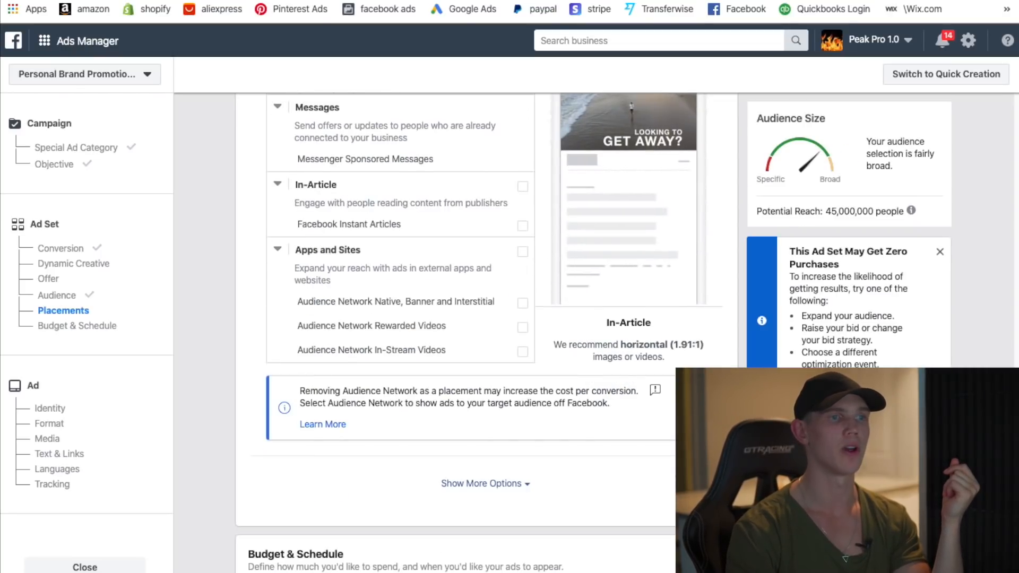
pyautogui.scroll(-5, 585, 381)
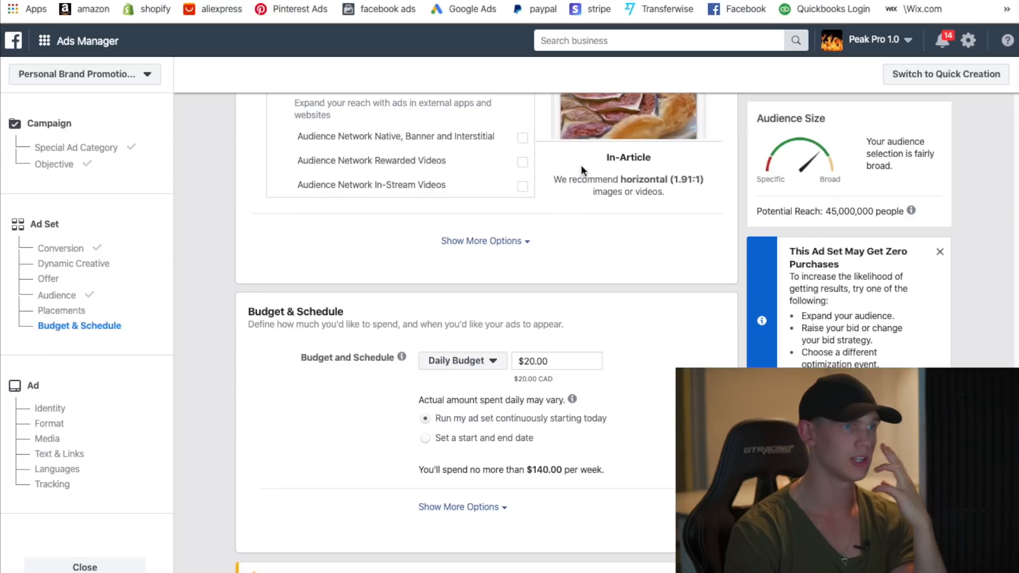
# - Replace the $20.00 daily budget with $5.00
pyautogui.scroll(-1, 499, 345)
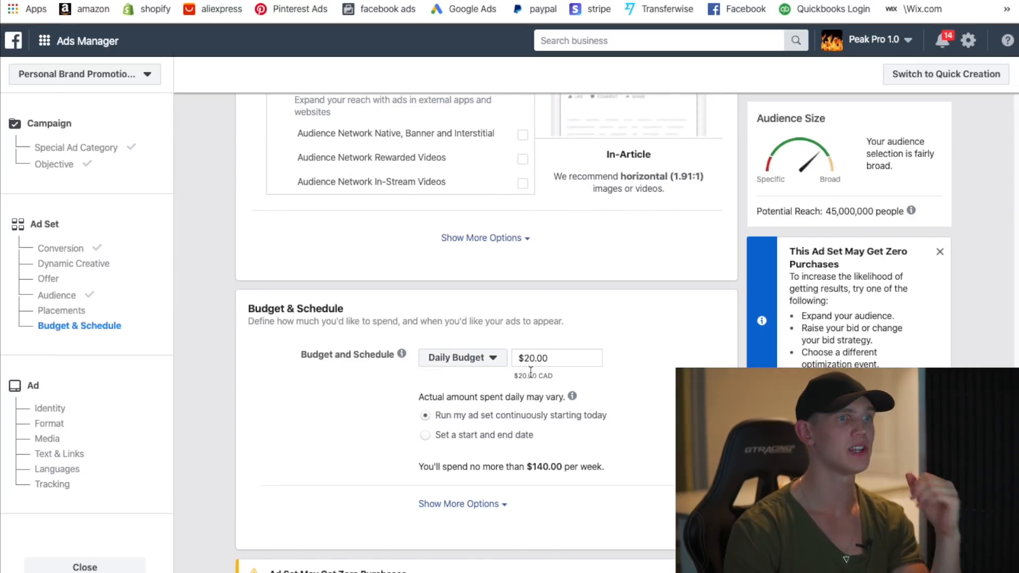
pyautogui.moveTo(511, 371); pyautogui.dragTo(453, 339)
pyautogui.moveTo(563, 359); pyautogui.dragTo(517, 363)
pyautogui.write('5')
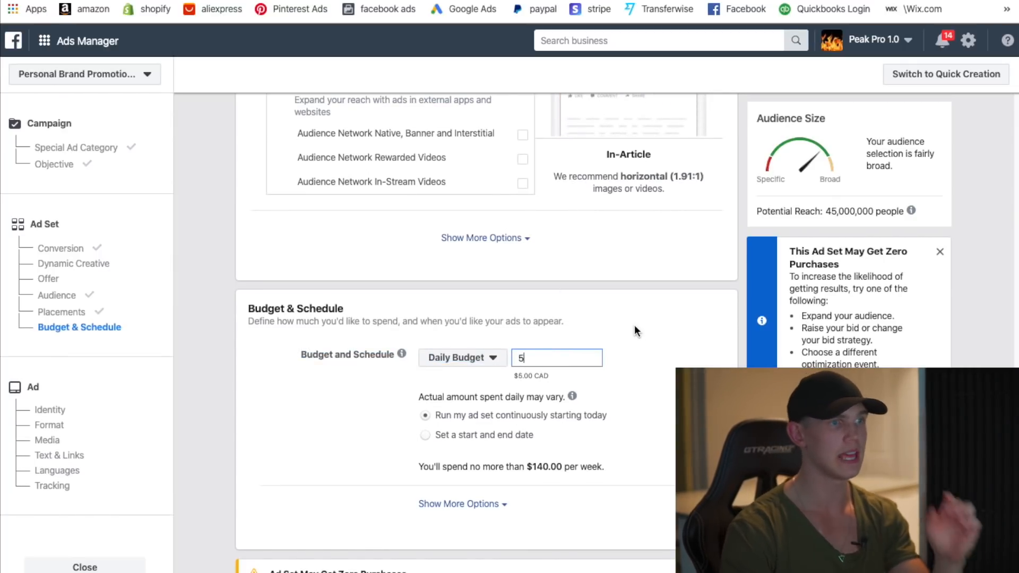
pyautogui.click(635, 326)
# - Reveal the extra scheduling and delivery options under Budget & Schedule
pyautogui.scroll(-1, 635, 339)
pyautogui.scroll(-1, 635, 340)
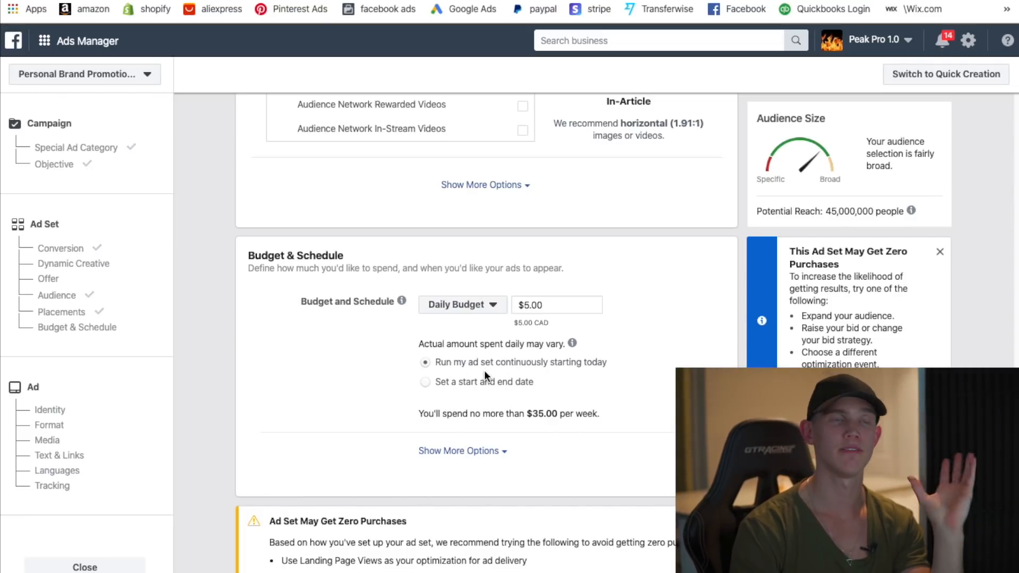
pyautogui.scroll(-1, 492, 371)
pyautogui.click(492, 399)
pyautogui.scroll(-2, 542, 397)
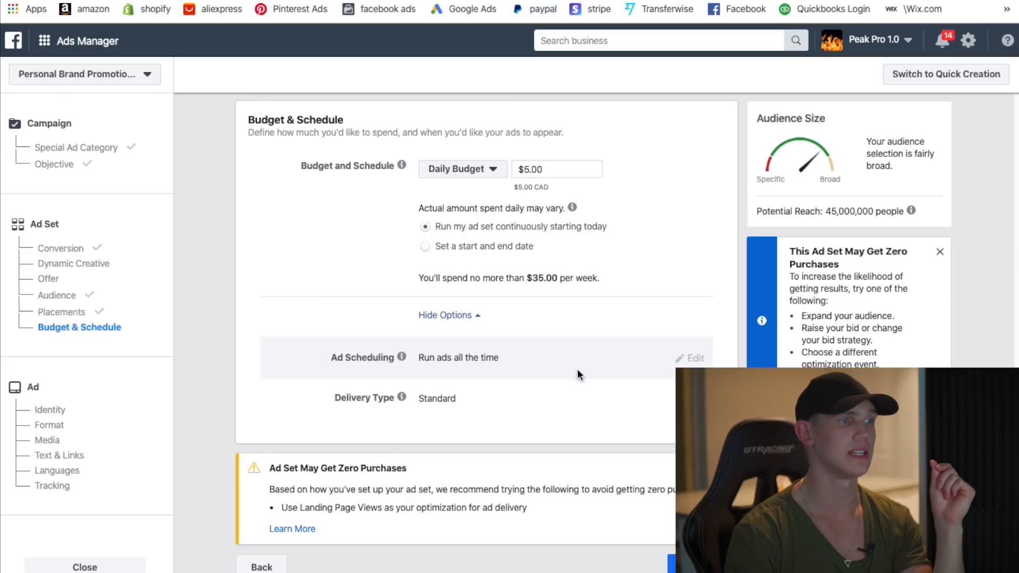
pyautogui.scroll(6, 568, 455)
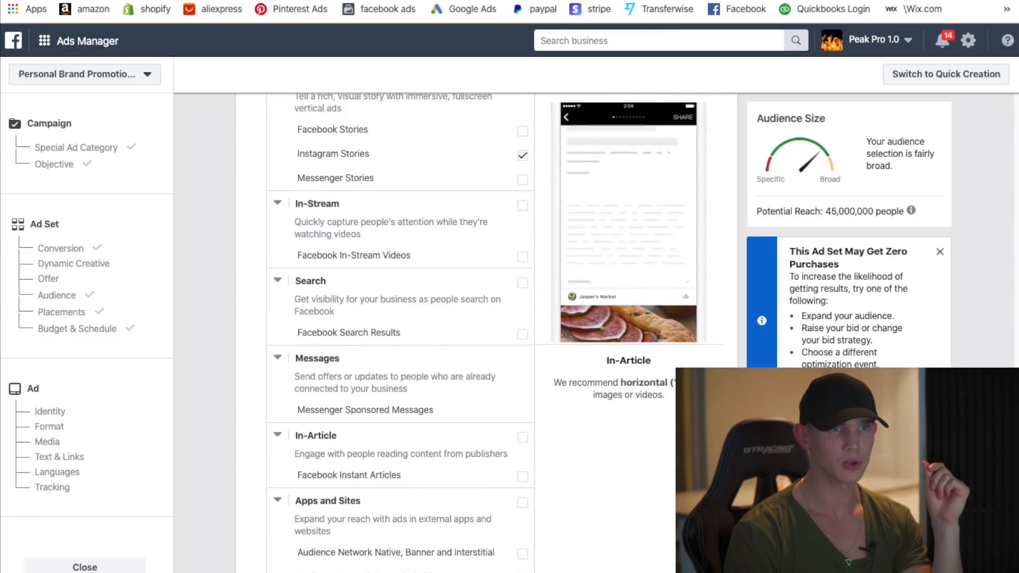
pyautogui.scroll(10, 478, 318)
pyautogui.scroll(8, 478, 318)
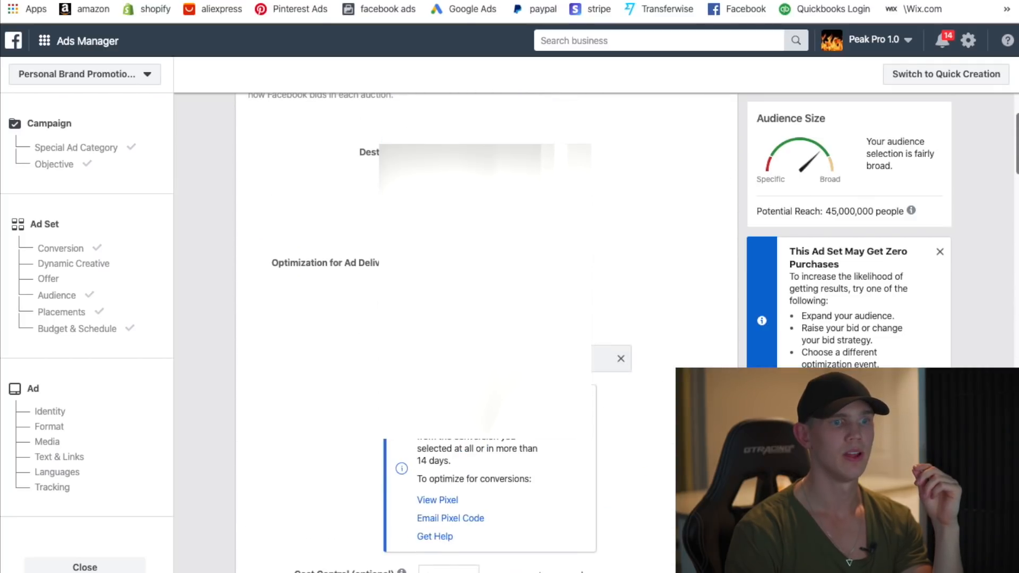
pyautogui.scroll(-5, 456, 319)
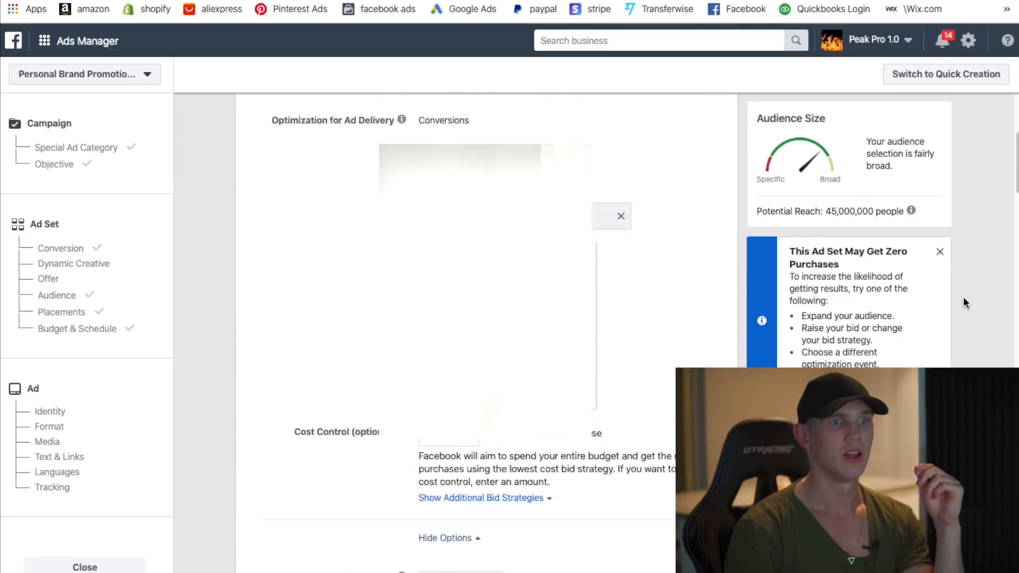
pyautogui.scroll(10, 904, 326)
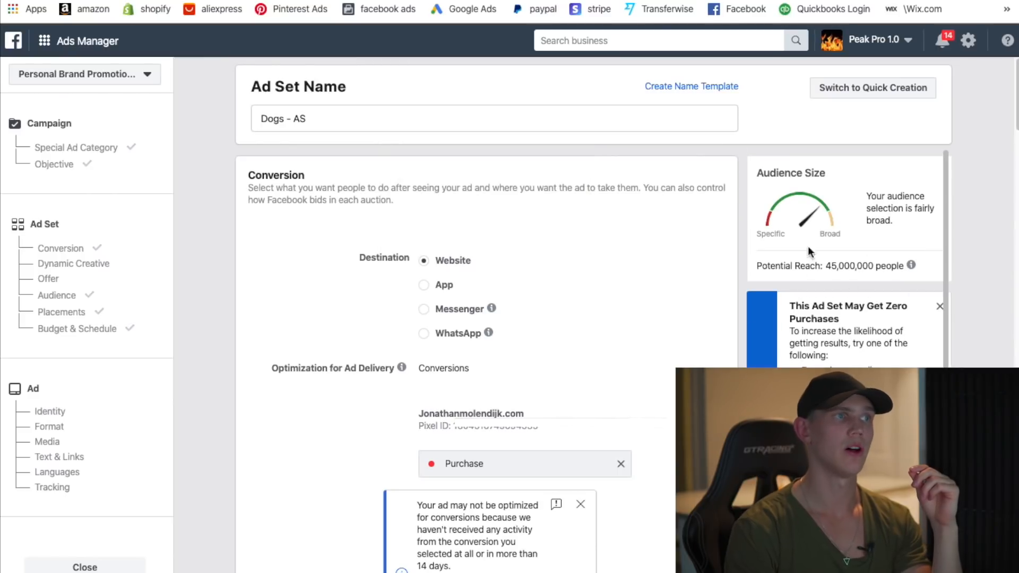
pyautogui.click(364, 124)
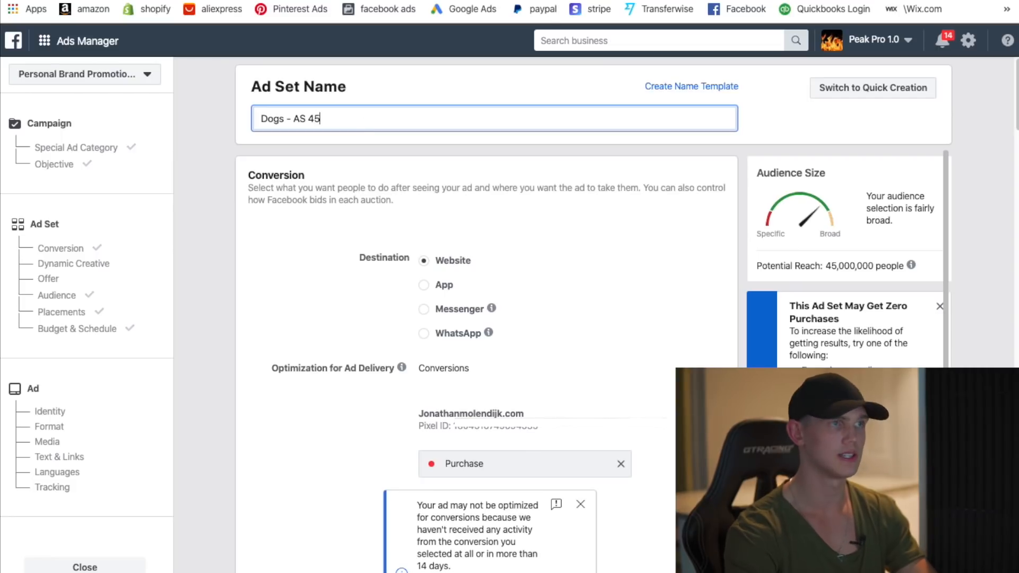
pyautogui.write('m')
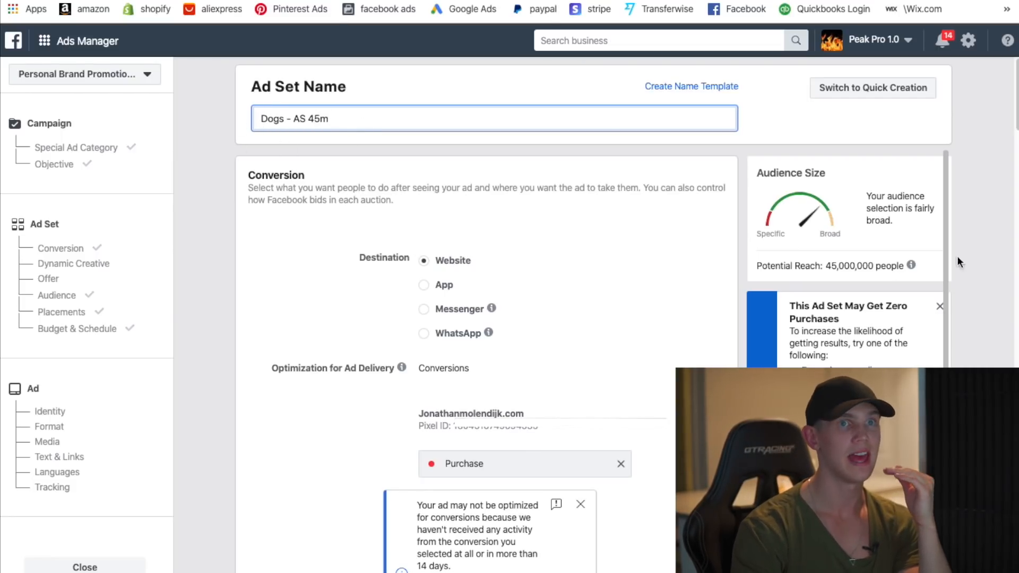
pyautogui.scroll(-20, 616, 528)
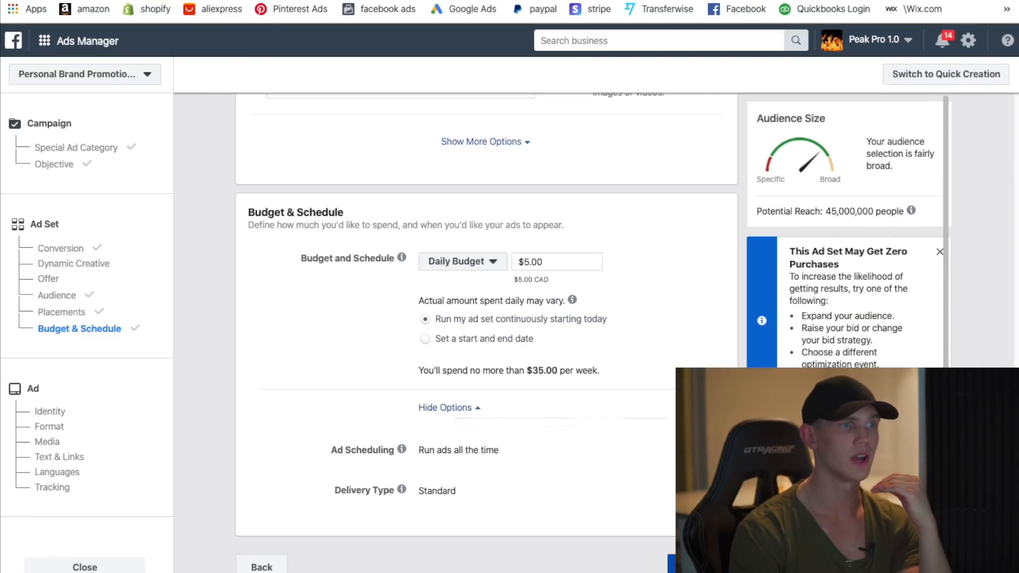
# - Continue from the 'Dogs - AS' ad set to the ad-level settings
pyautogui.click(671, 564)
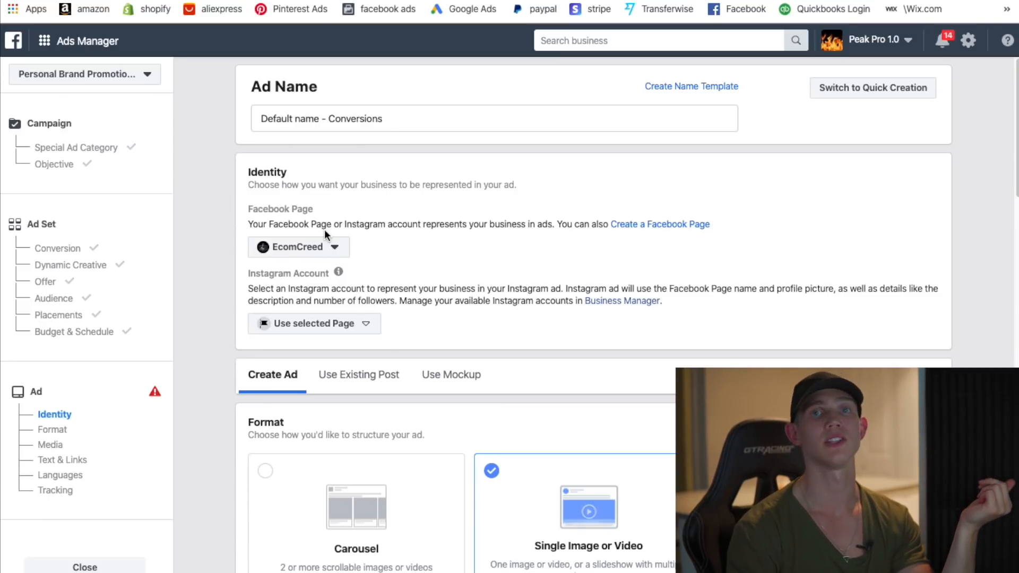
# - Select the business's Instagram account and rename the ad 'Vid #1 - Thumb #1'
pyautogui.click(311, 330)
pyautogui.click(361, 377)
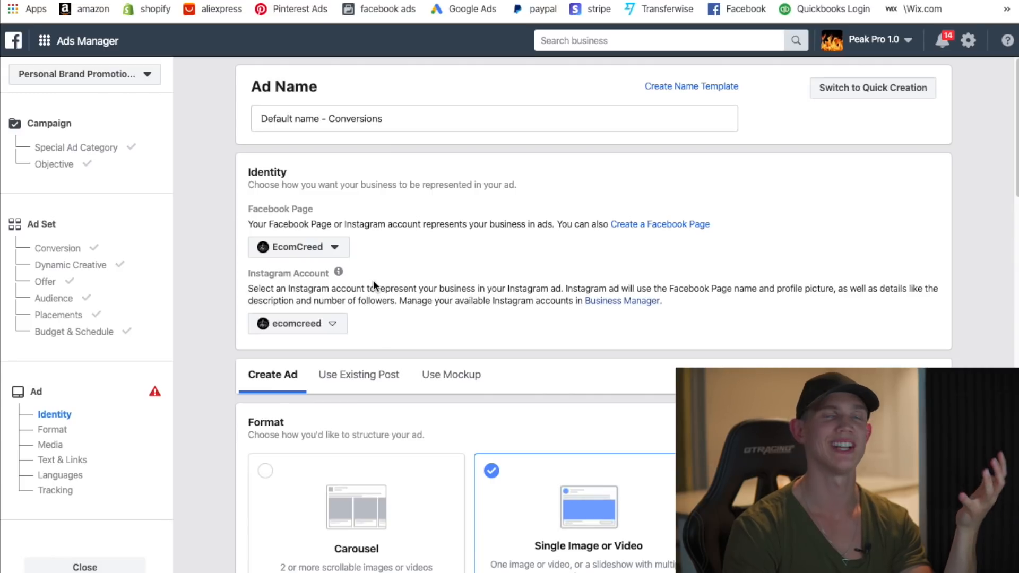
pyautogui.tripleClick(406, 118)
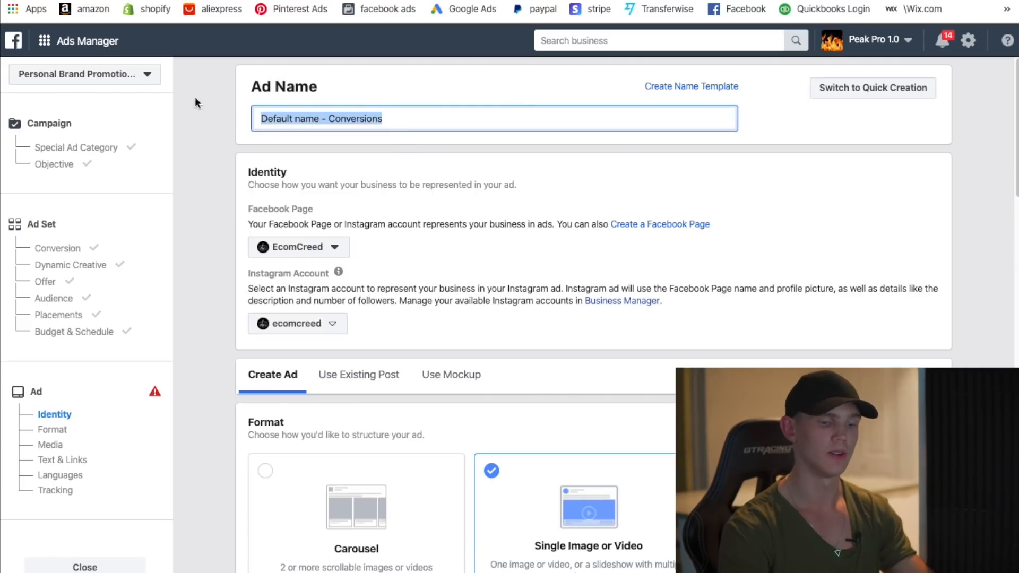
pyautogui.press('BackSpace')
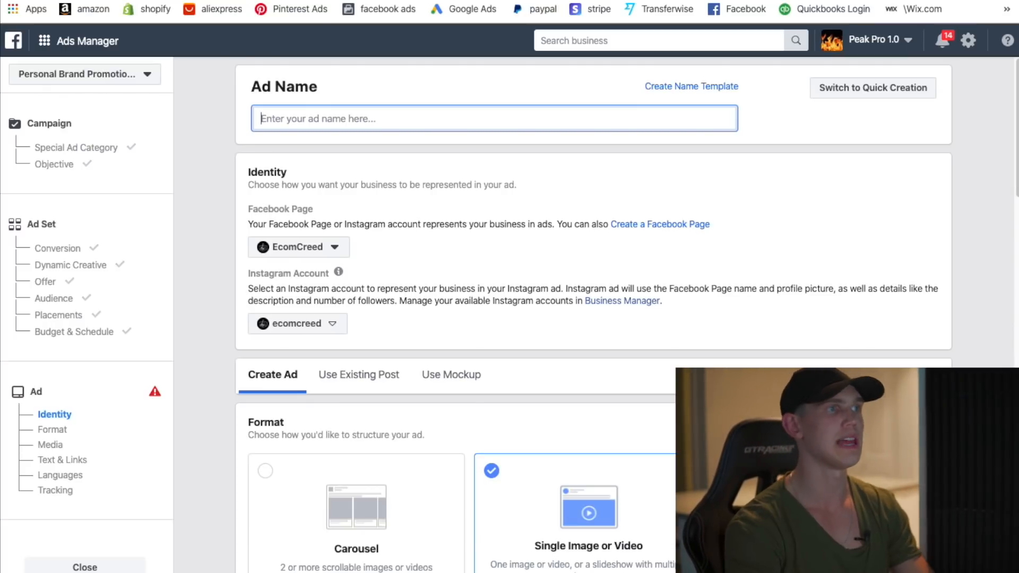
pyautogui.write('Vid ')
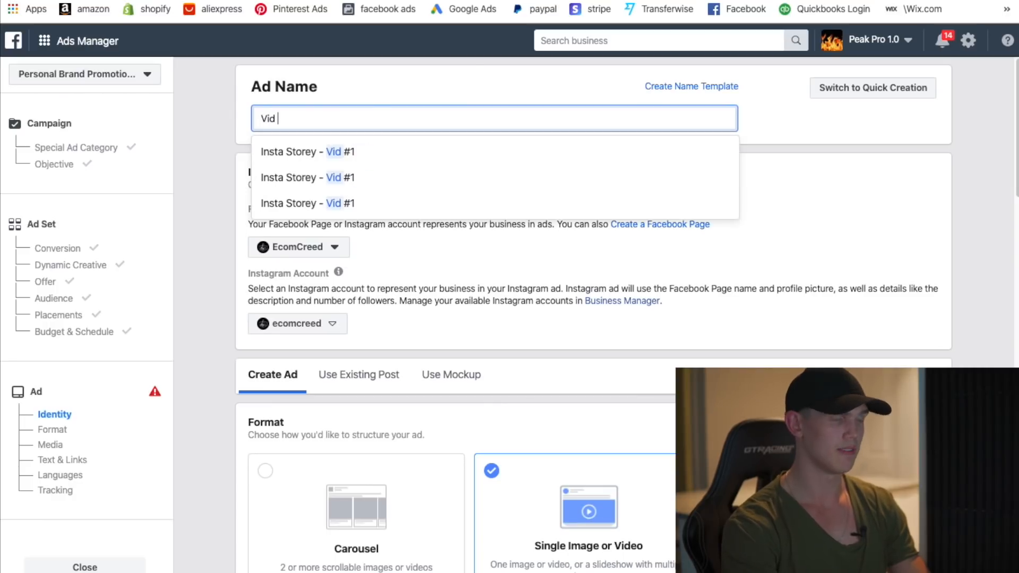
pyautogui.write('#1 ')
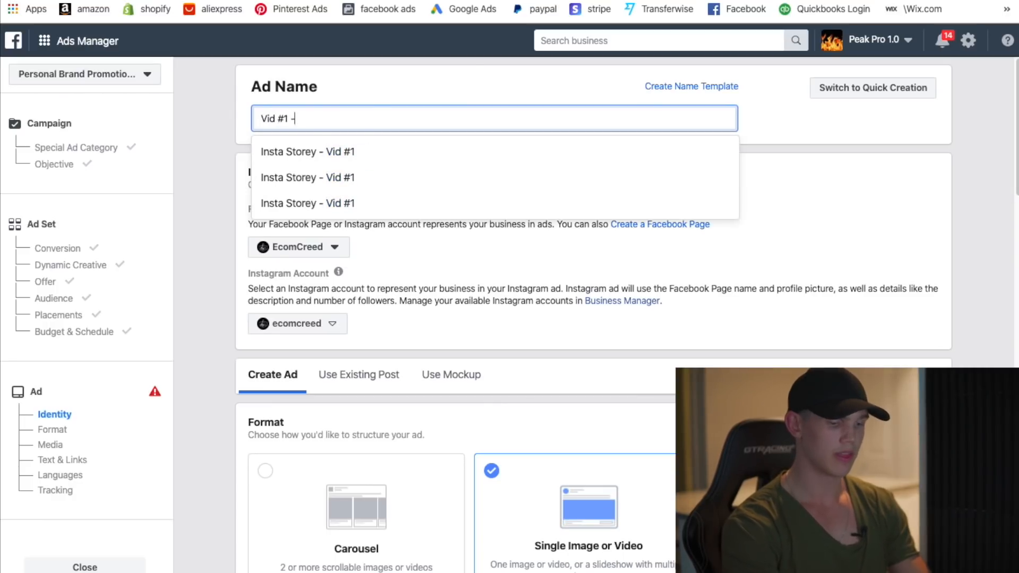
pyautogui.write('- Thumb #1')
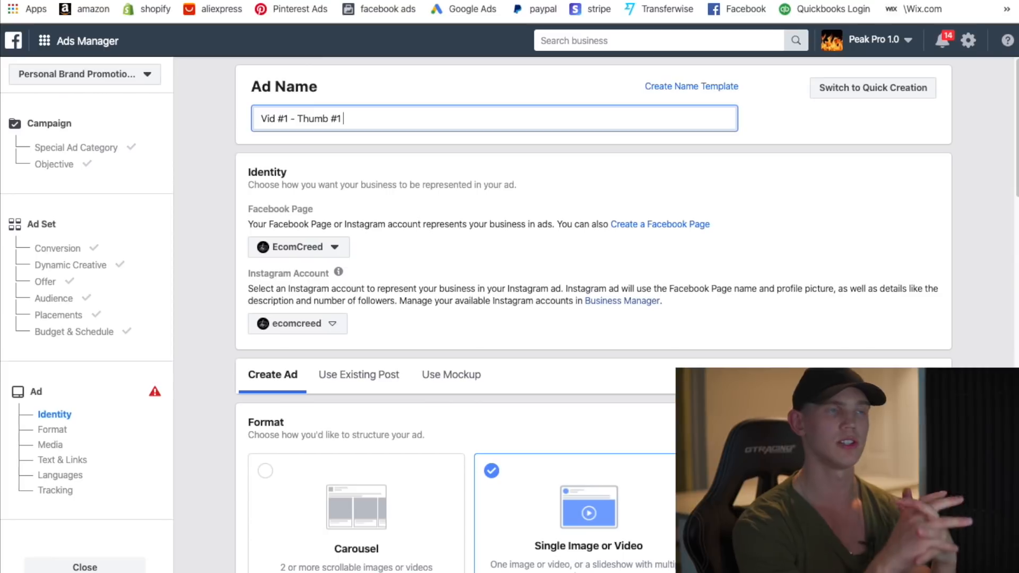
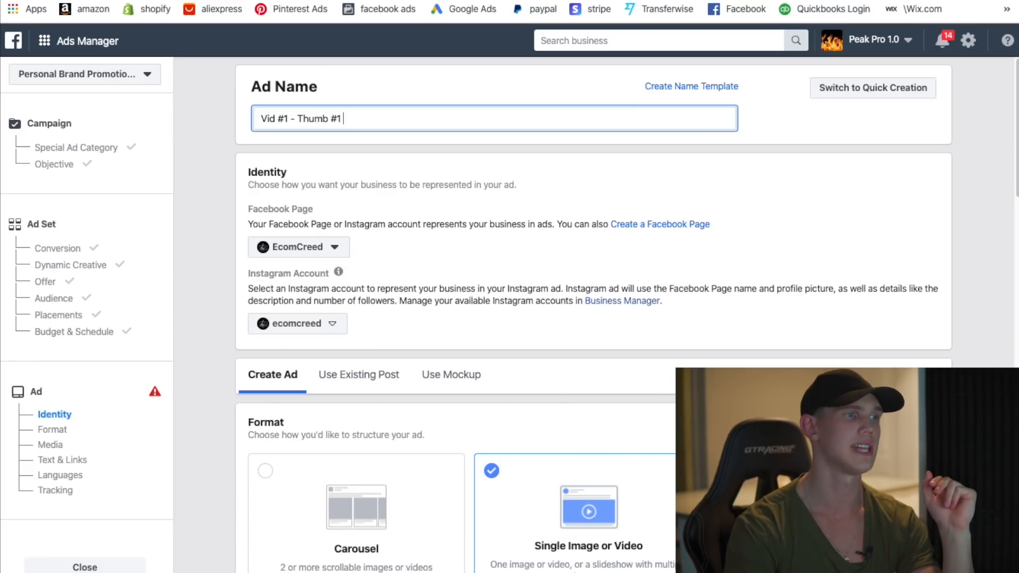
# - Attach the uploaded 0:50, 400 × 400 video as the ad's media
pyautogui.scroll(-3, 263, 200)
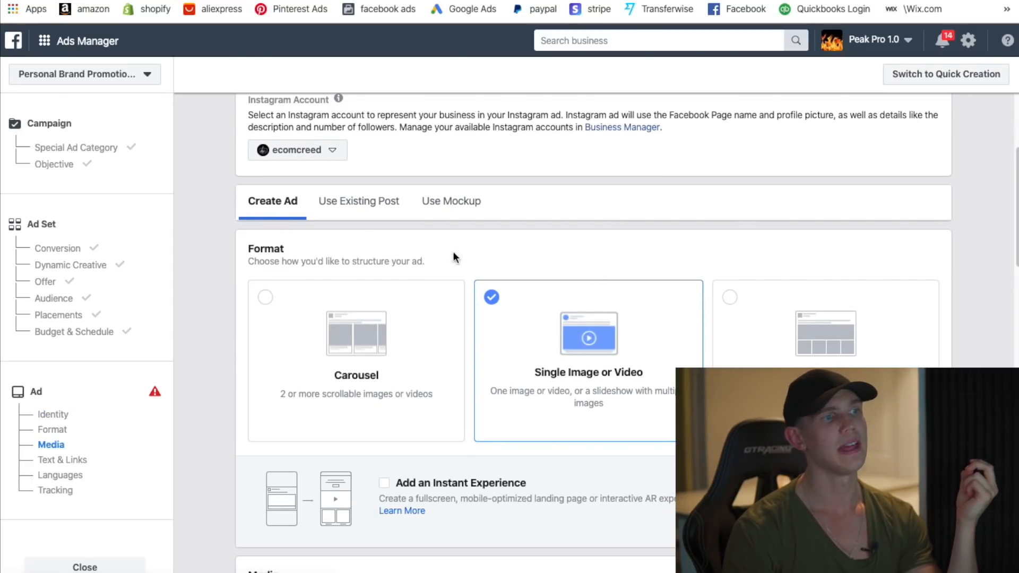
pyautogui.scroll(-5, 531, 263)
pyautogui.scroll(-2, 641, 346)
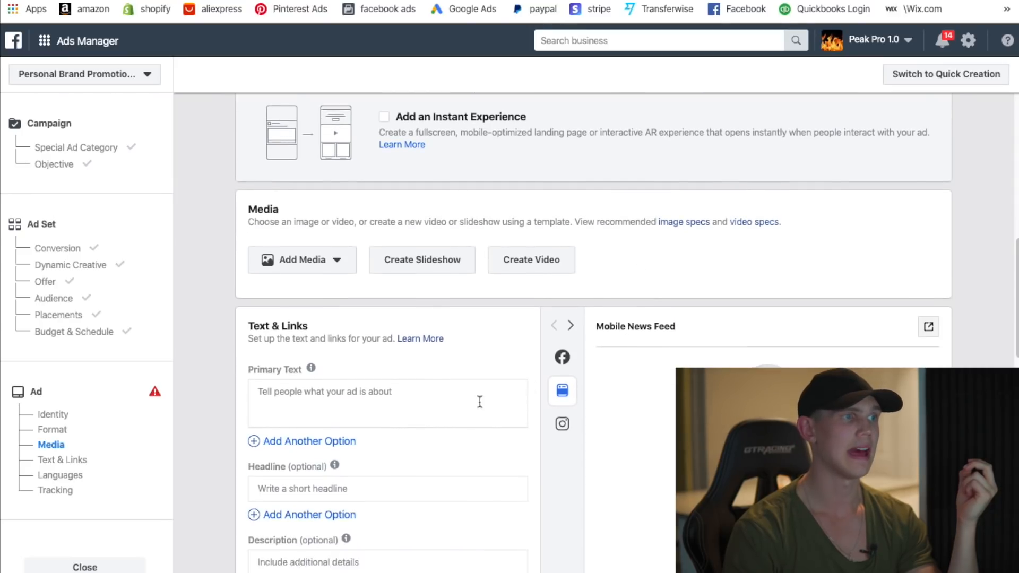
pyautogui.click(346, 226)
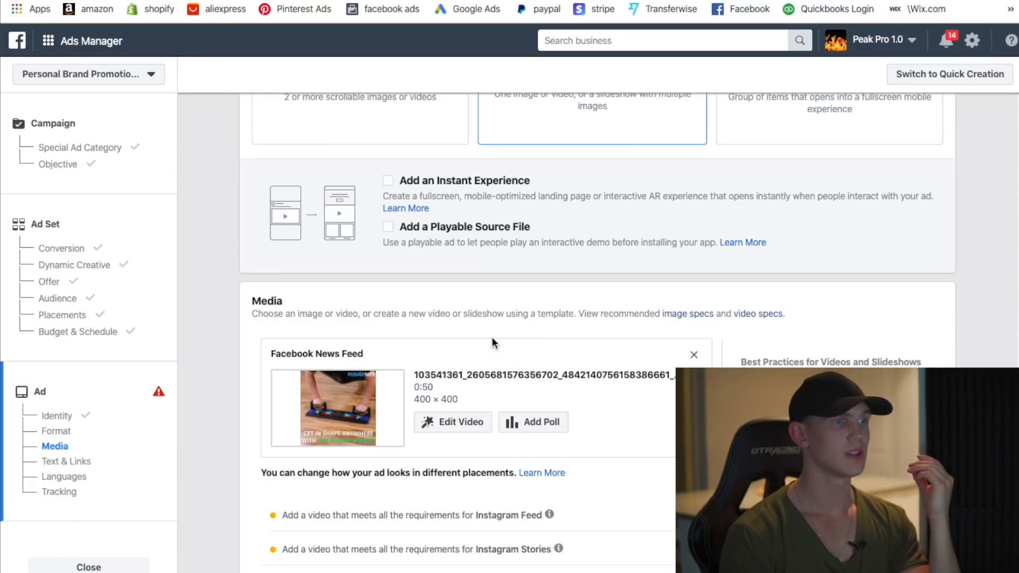
pyautogui.scroll(-1, 517, 393)
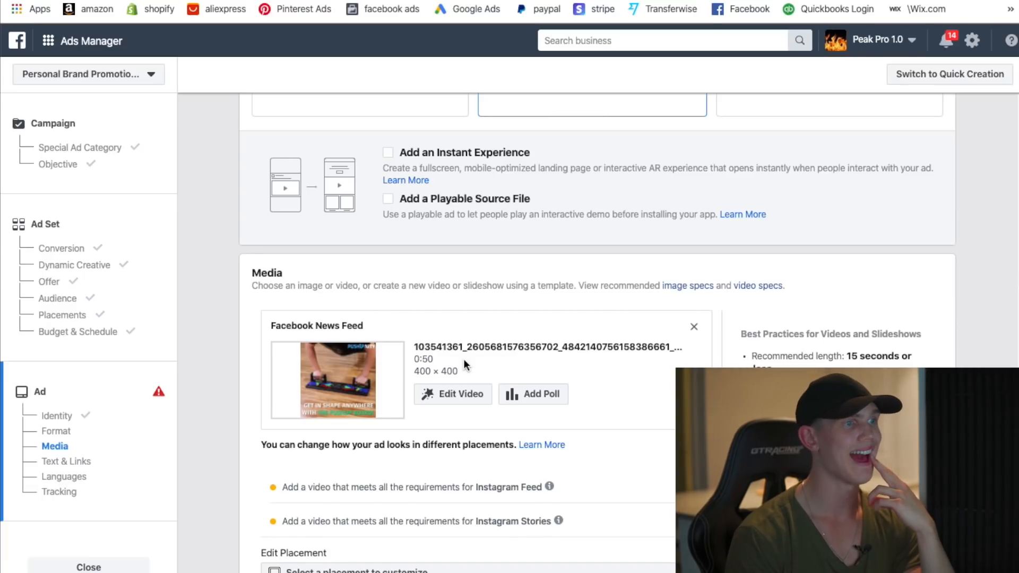
pyautogui.scroll(-2, 463, 359)
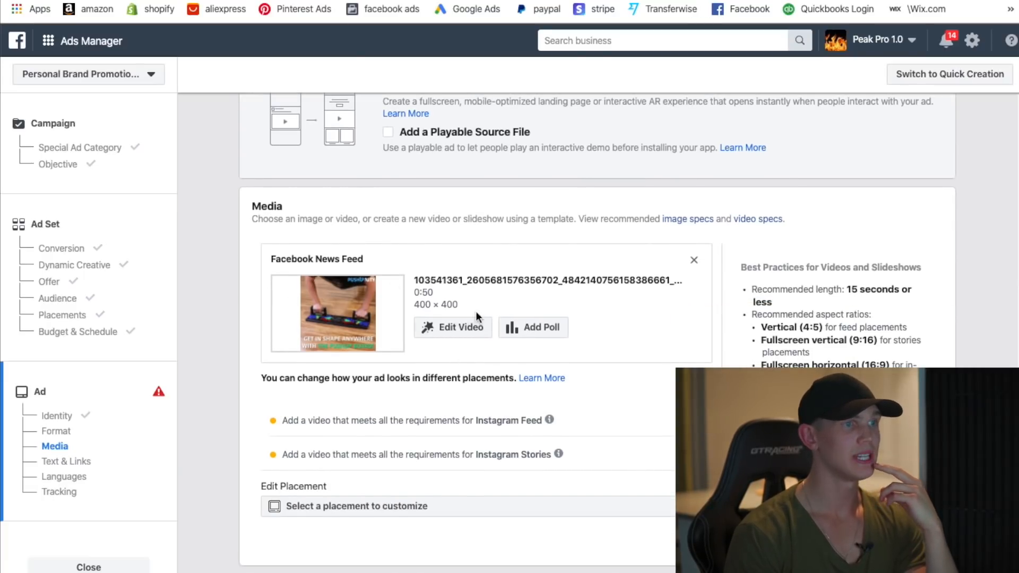
pyautogui.click(471, 328)
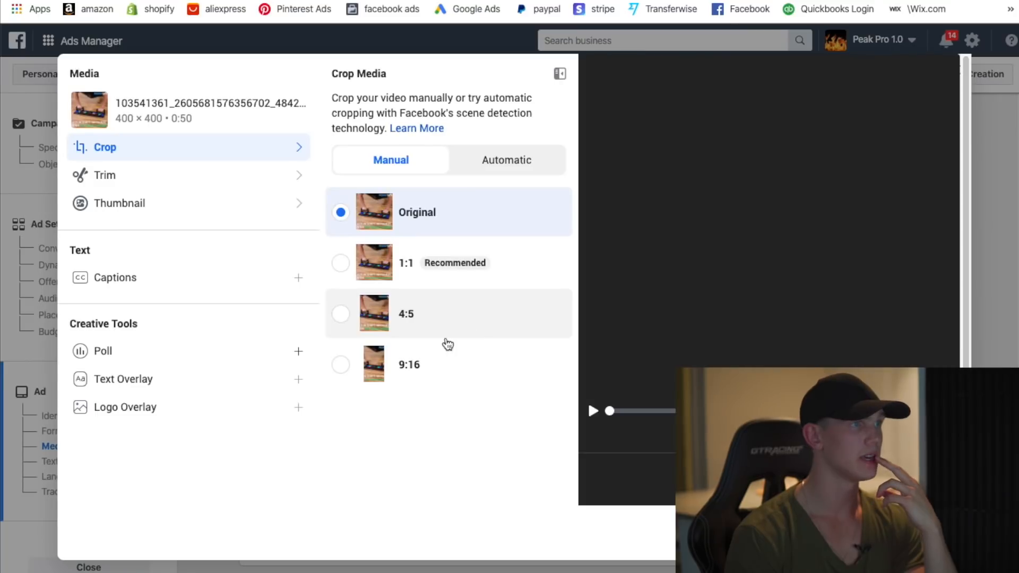
pyautogui.click(593, 411)
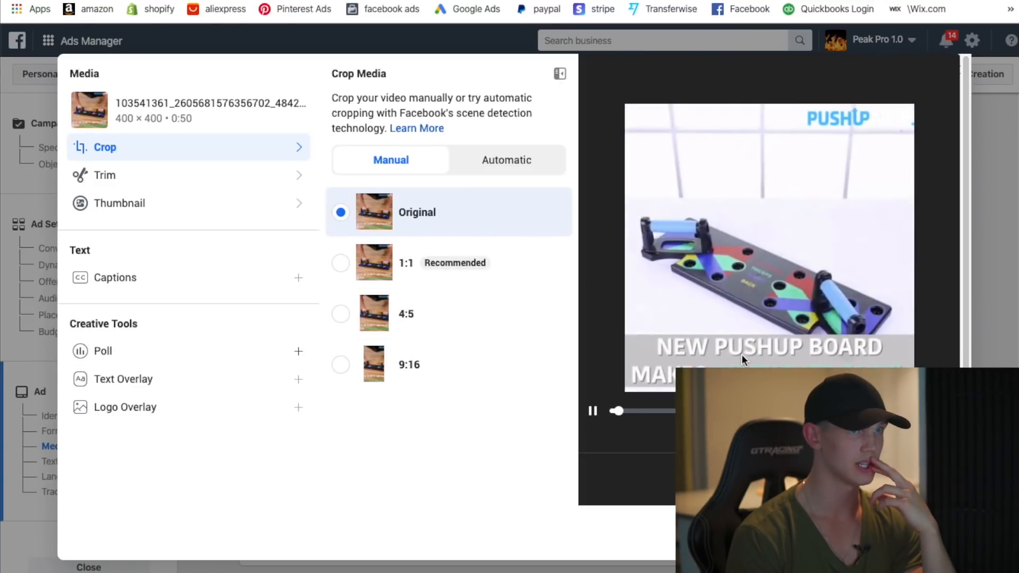
pyautogui.click(595, 412)
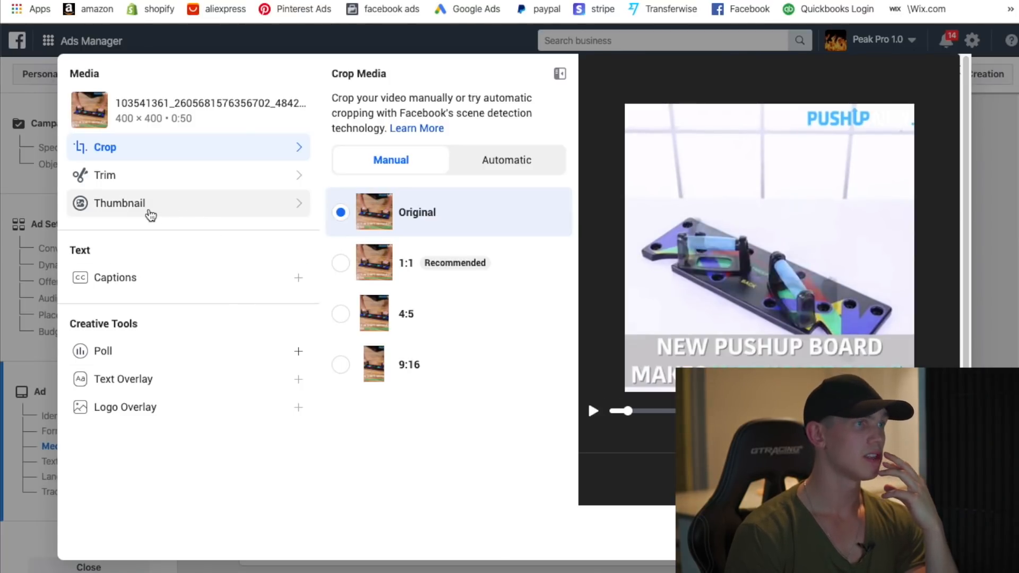
pyautogui.click(151, 213)
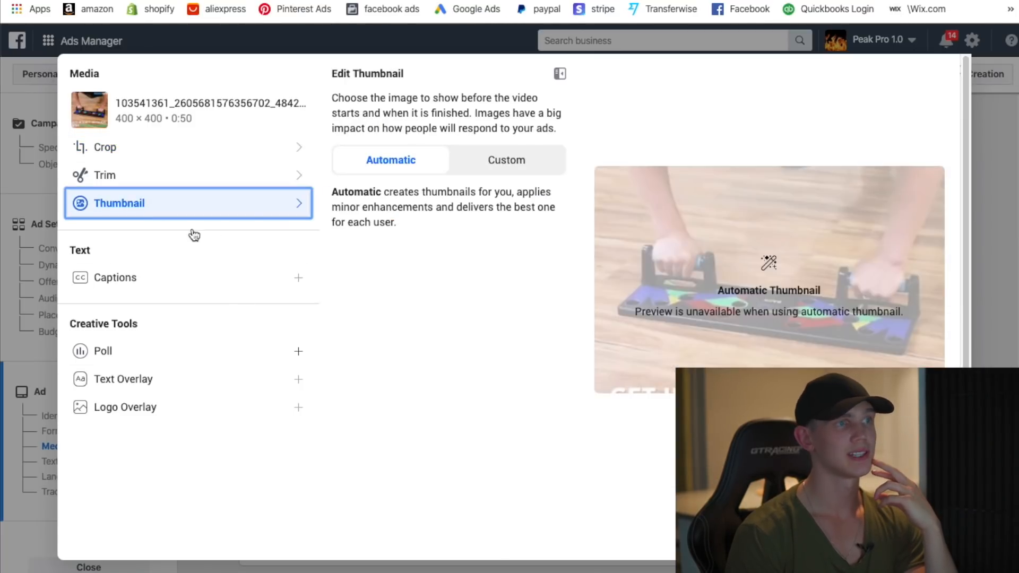
pyautogui.click(485, 159)
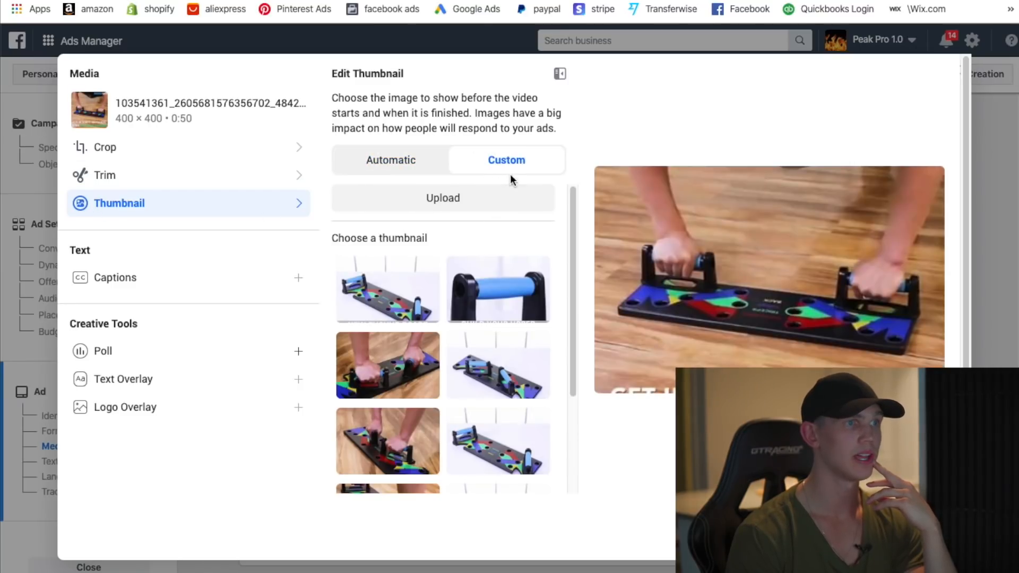
pyautogui.click(432, 195)
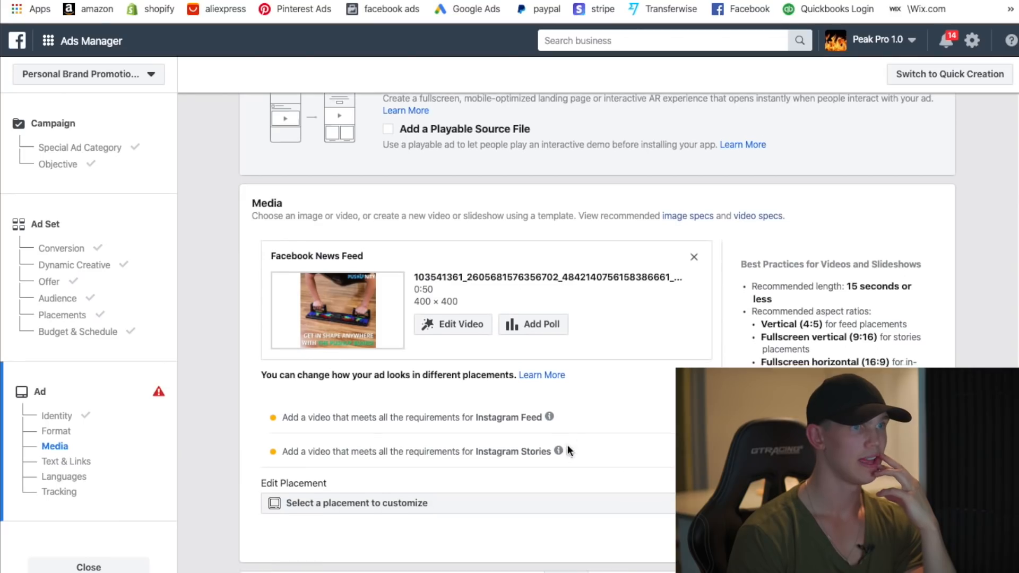
# - Write the primary text's first line 'Blast Out A Massive Home Workour !' followed by a fire emoji
pyautogui.scroll(-2, 449, 433)
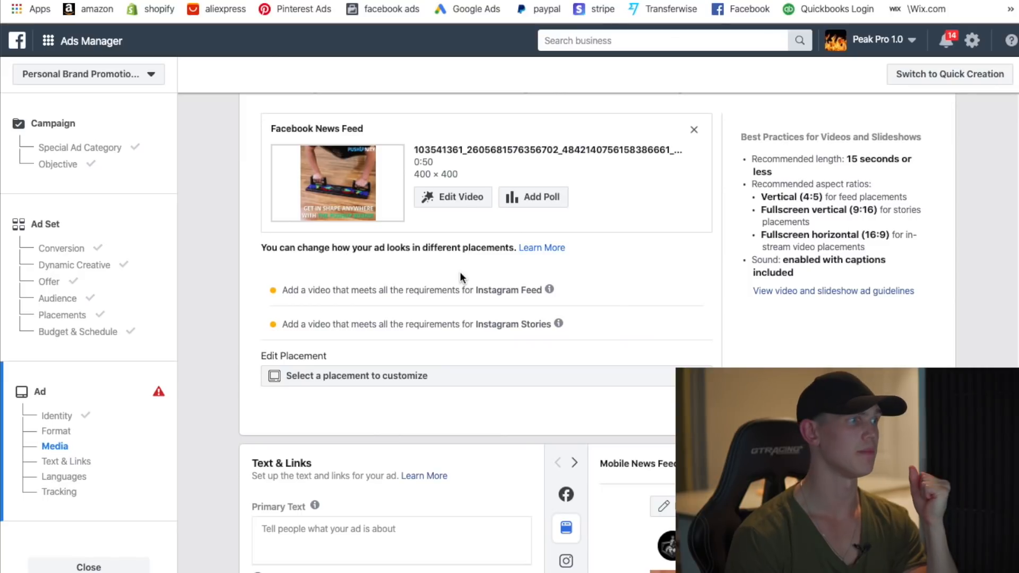
pyautogui.scroll(-2, 506, 315)
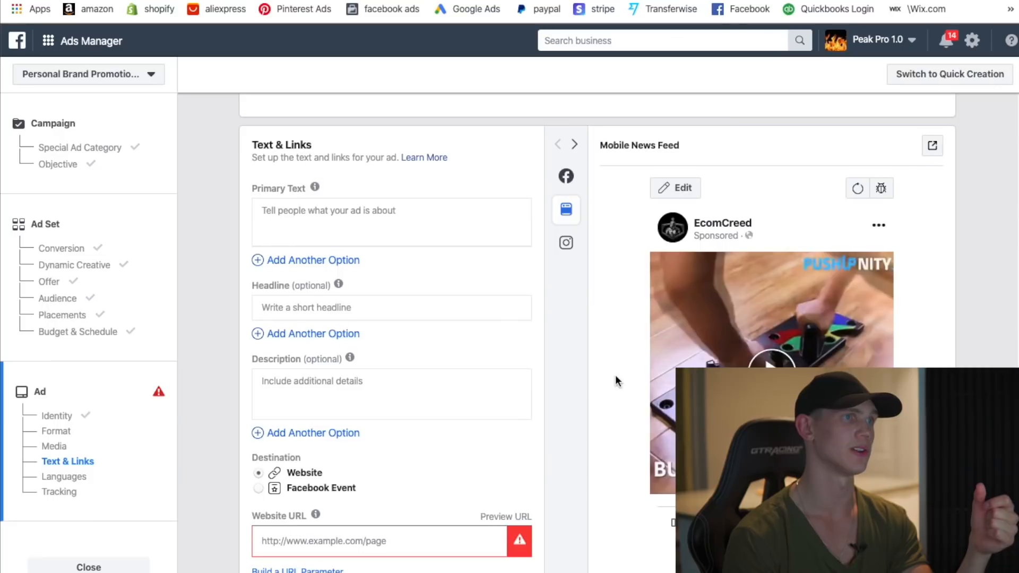
pyautogui.scroll(4, 615, 378)
pyautogui.scroll(3, 613, 378)
pyautogui.scroll(-6, 409, 391)
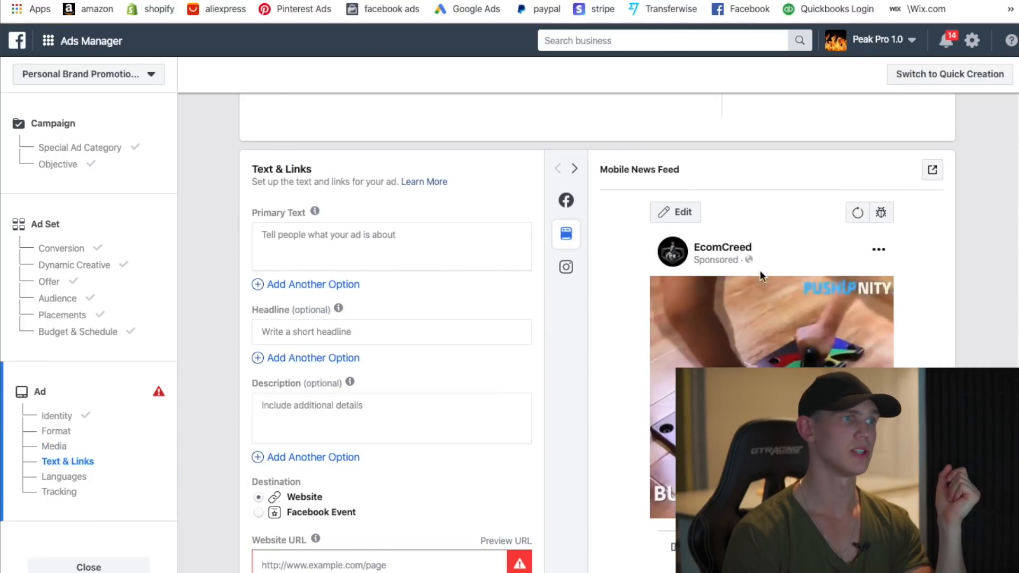
pyautogui.click(363, 244)
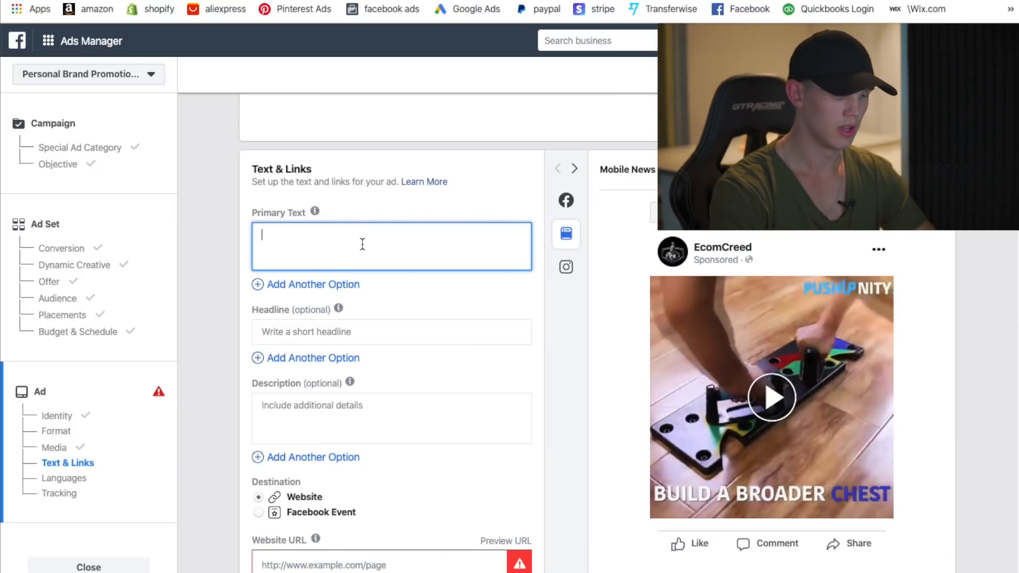
pyautogui.write('Blas')
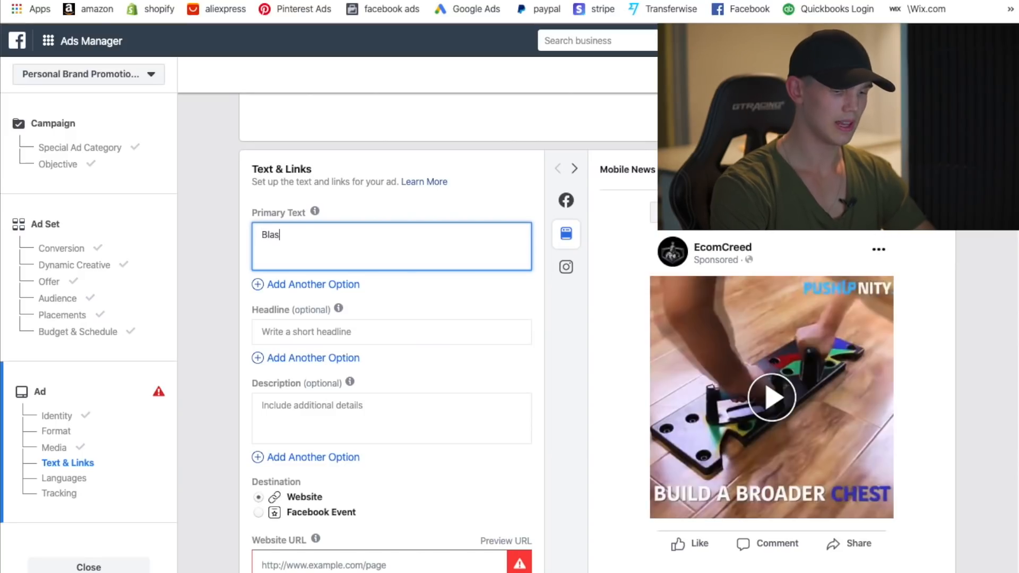
pyautogui.write('t Out A ')
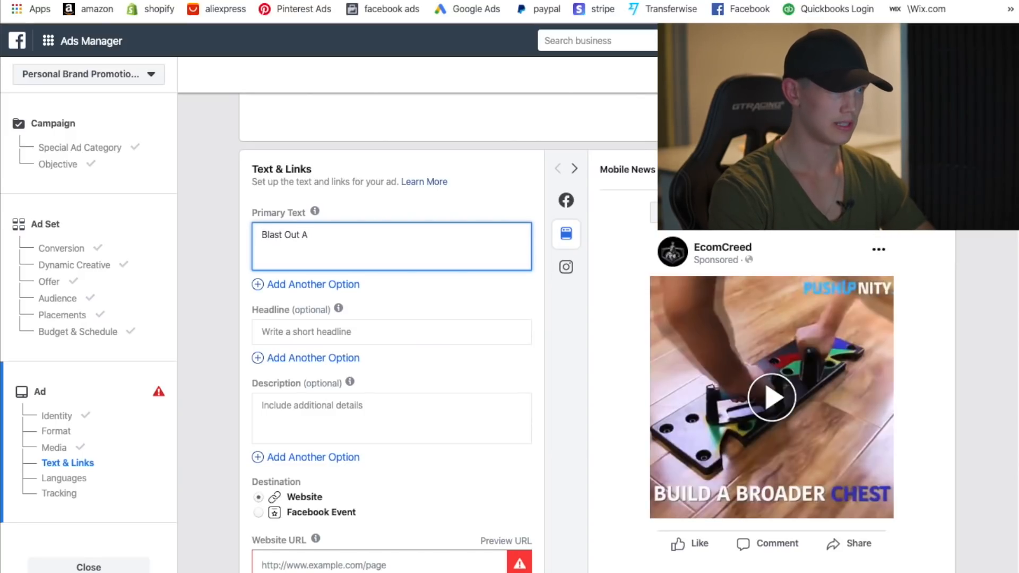
pyautogui.write('Massive Home Workour ')
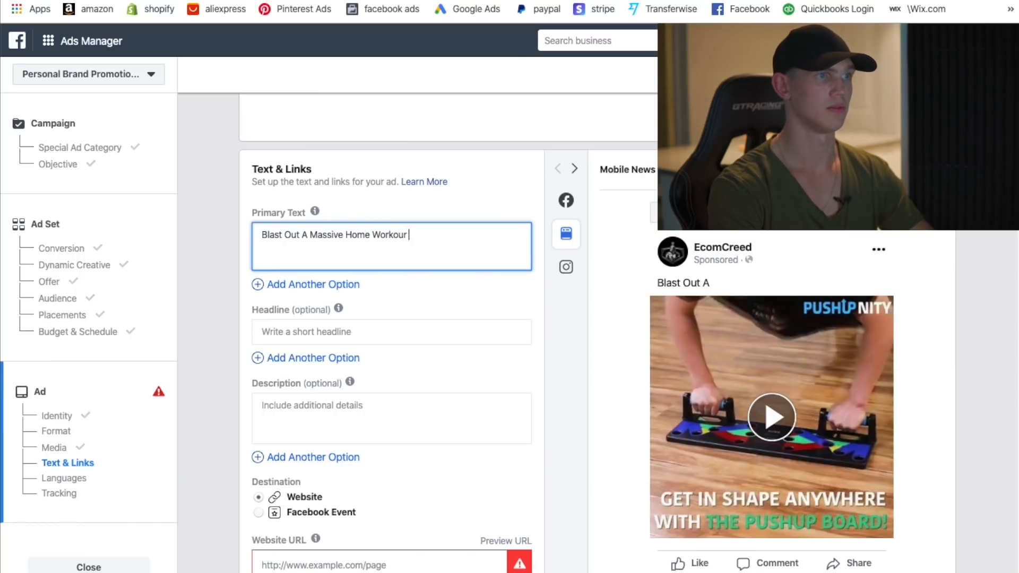
pyautogui.press('BackSpace')
pyautogui.press('BackSpace')
pyautogui.write('t !')
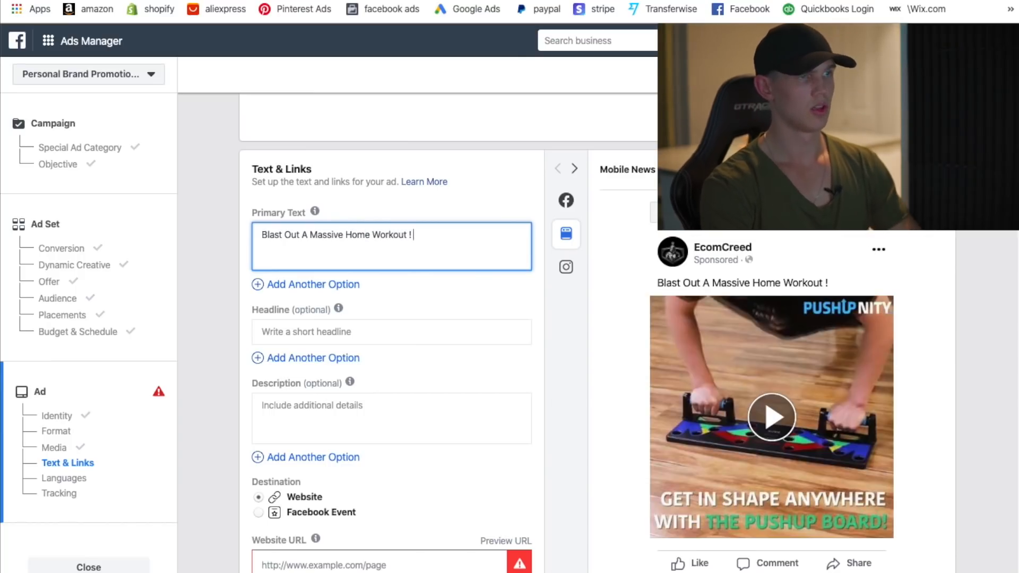
pyautogui.press('ctrl+super+space')
pyautogui.click(409, 288)
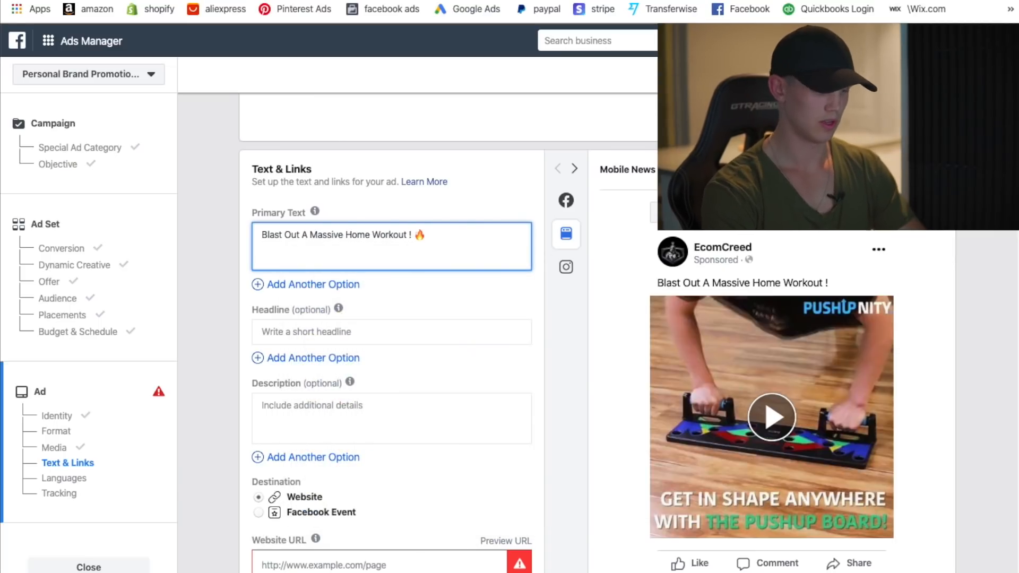
# - Add check-marked benefit lines 'Easy To Use' and 'Portable' to the primary text
pyautogui.press('ctrl+super+space')
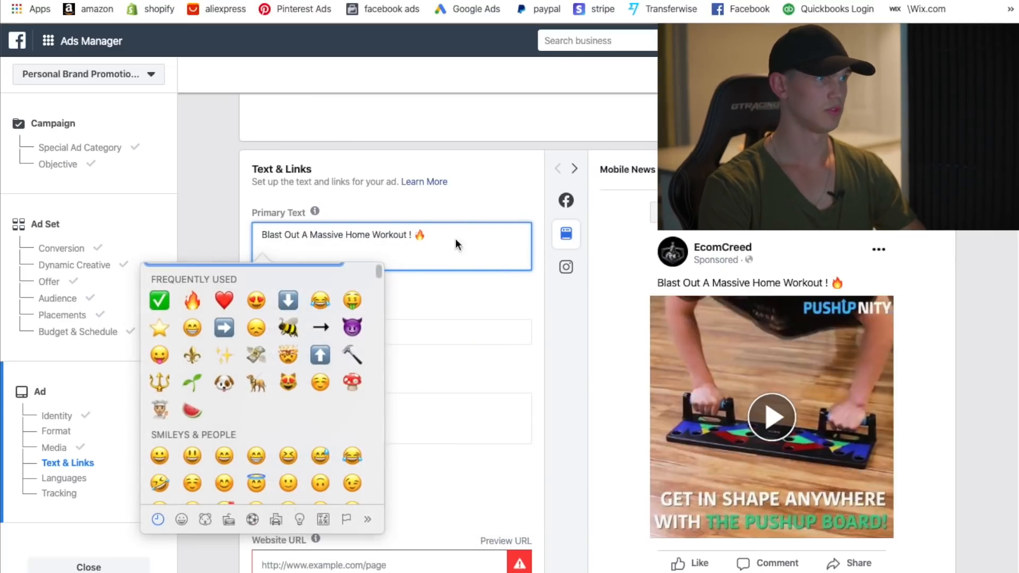
pyautogui.click(151, 299)
pyautogui.write('Easy')
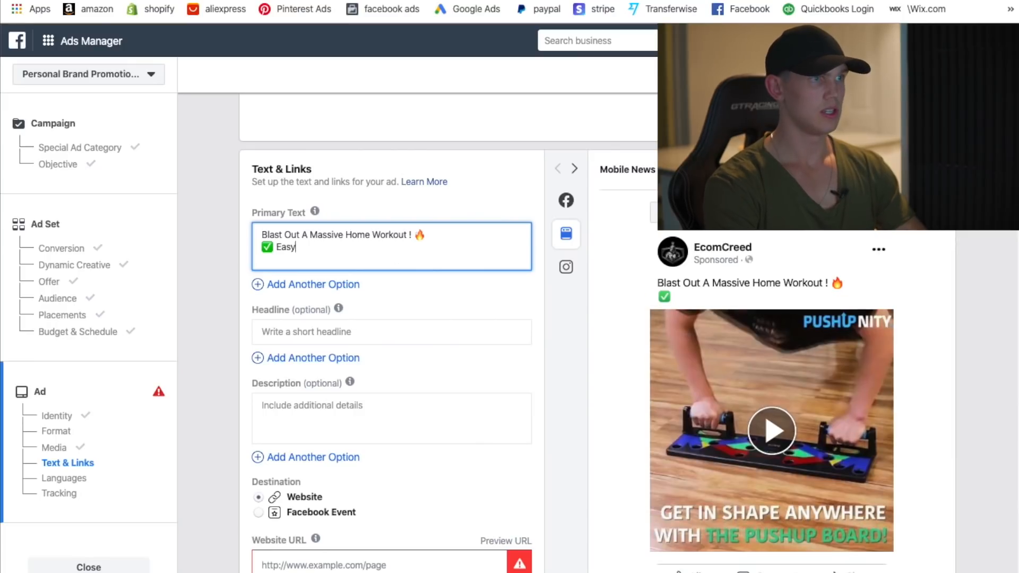
pyautogui.write(' To Use')
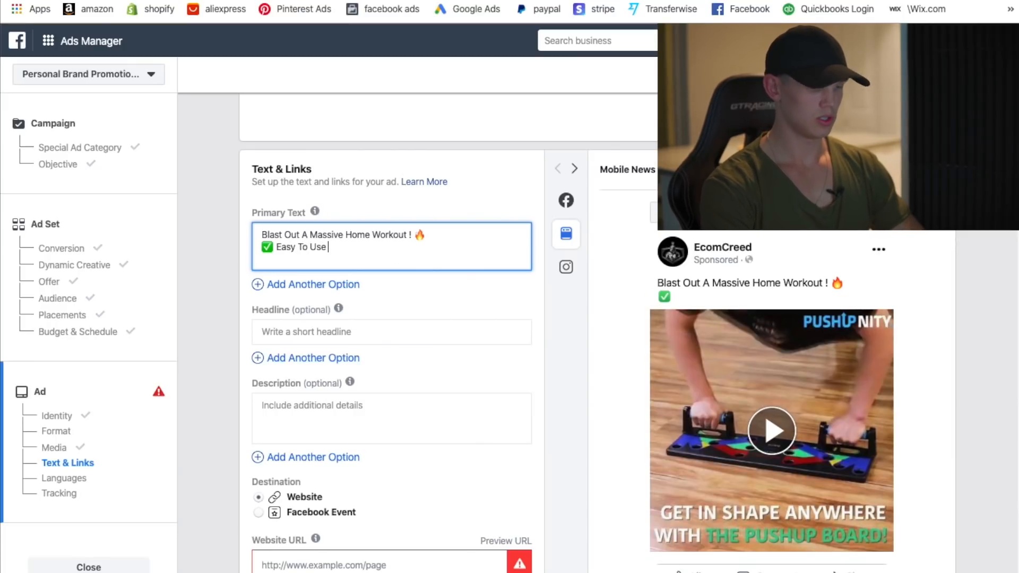
pyautogui.press('ctrl+super+space')
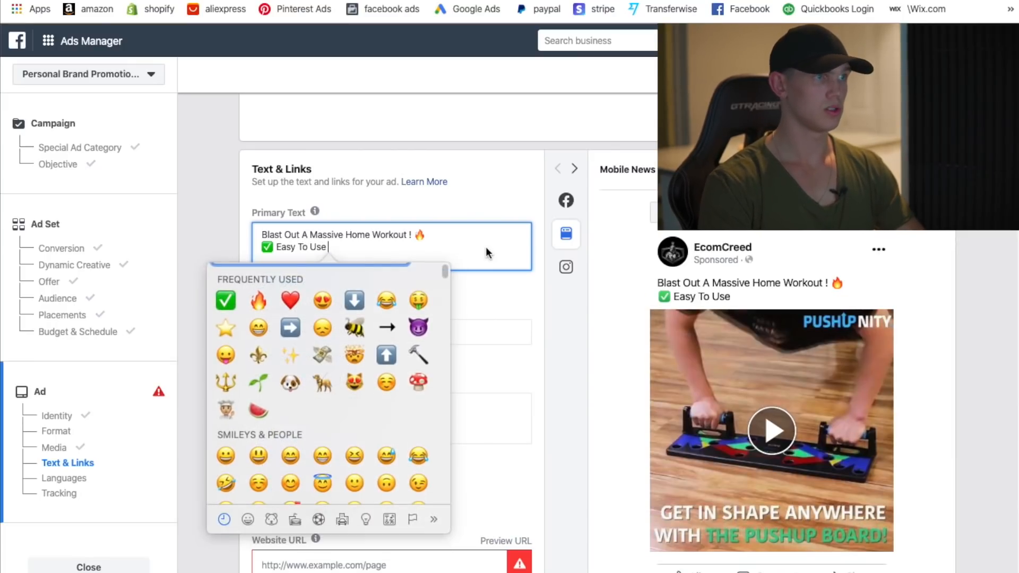
pyautogui.click(223, 300)
pyautogui.write('Portable')
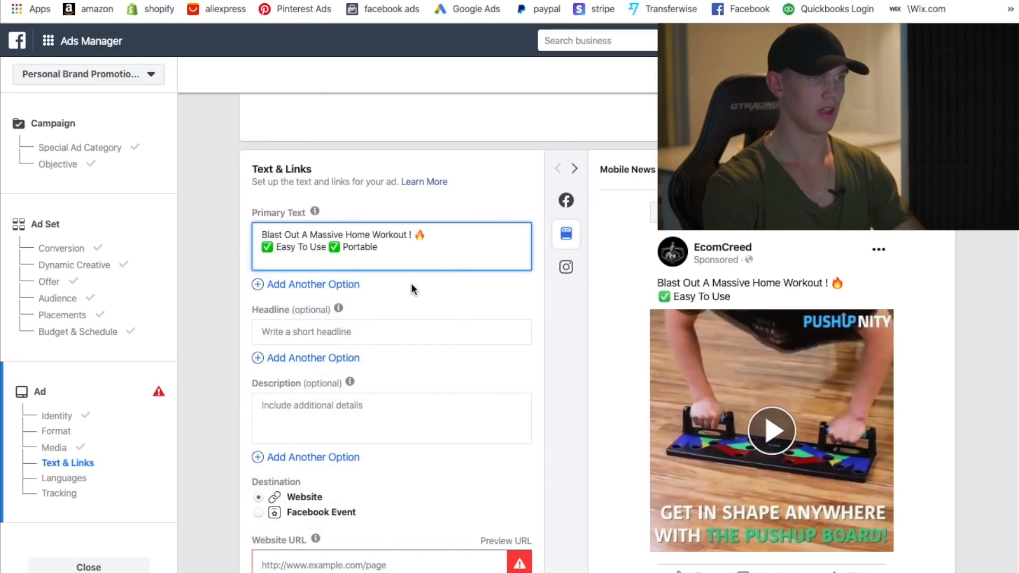
pyautogui.press('ctrl+super+space')
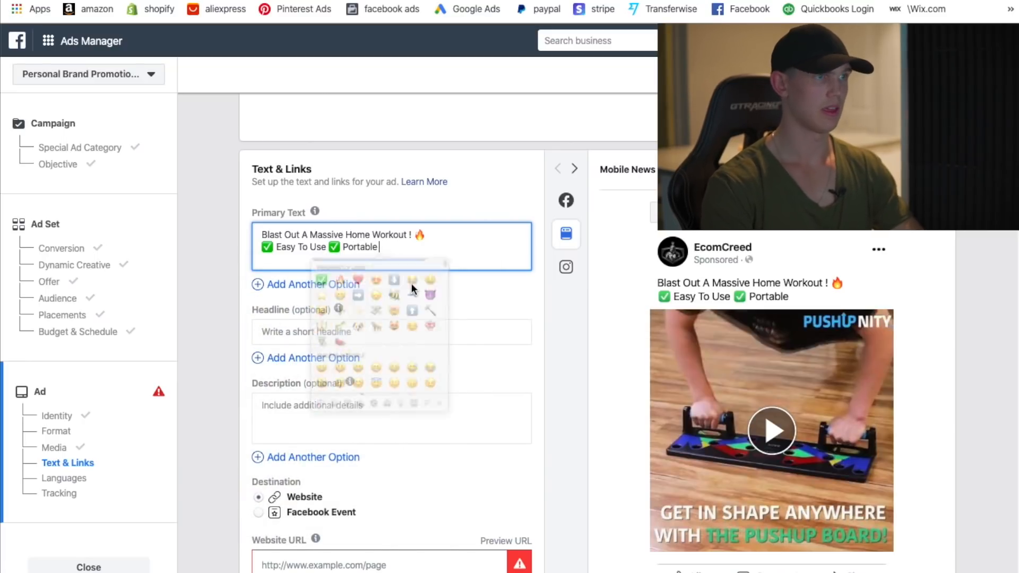
pyautogui.press('Return')
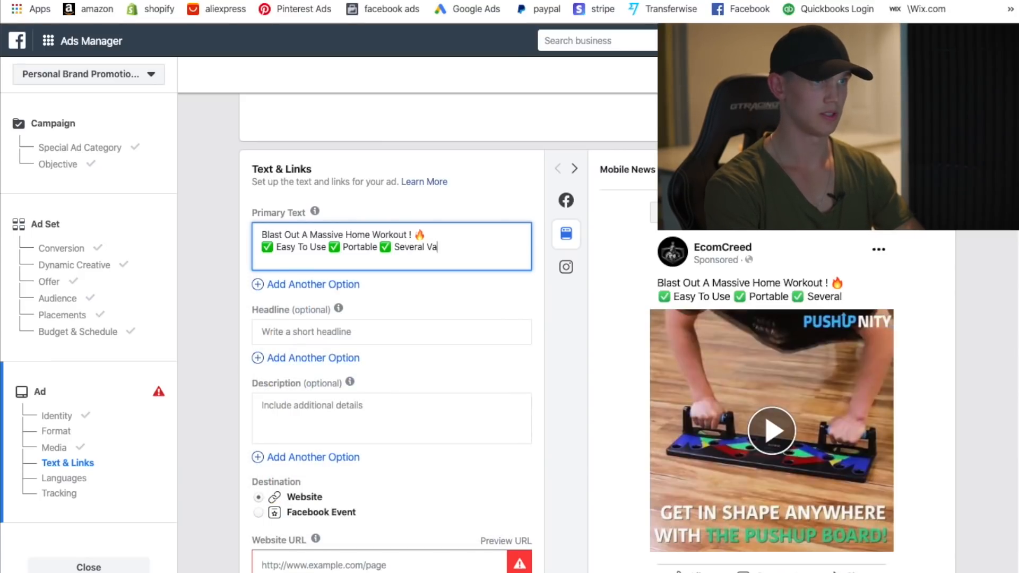
# - Correct the last word to 'Varients' and add a new line 'Get Yours Here:'
pyautogui.press('BackSpace')
pyautogui.write('nts')
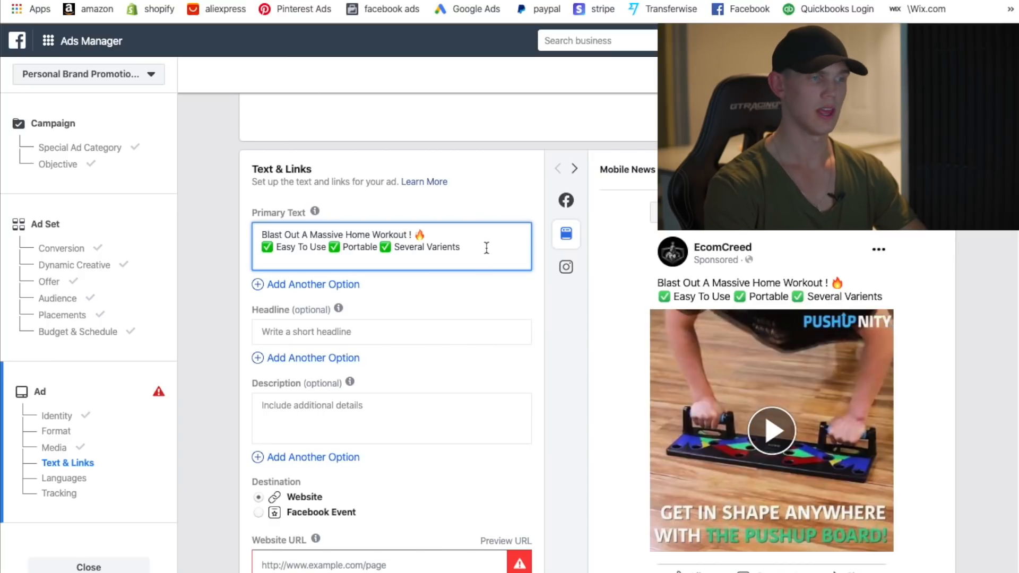
pyautogui.press('Return')
pyautogui.write('Ge')
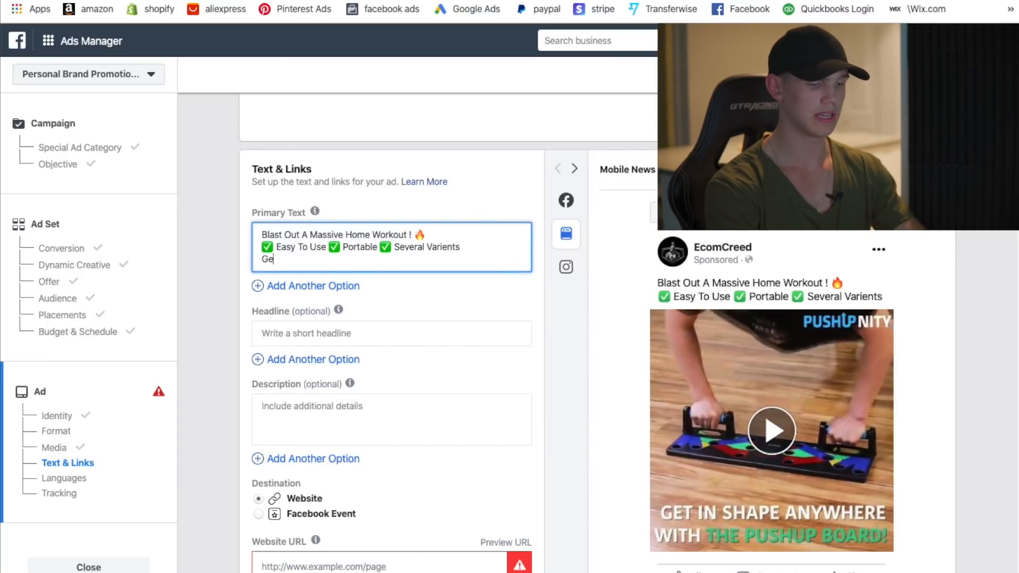
pyautogui.write('t Yours Here:')
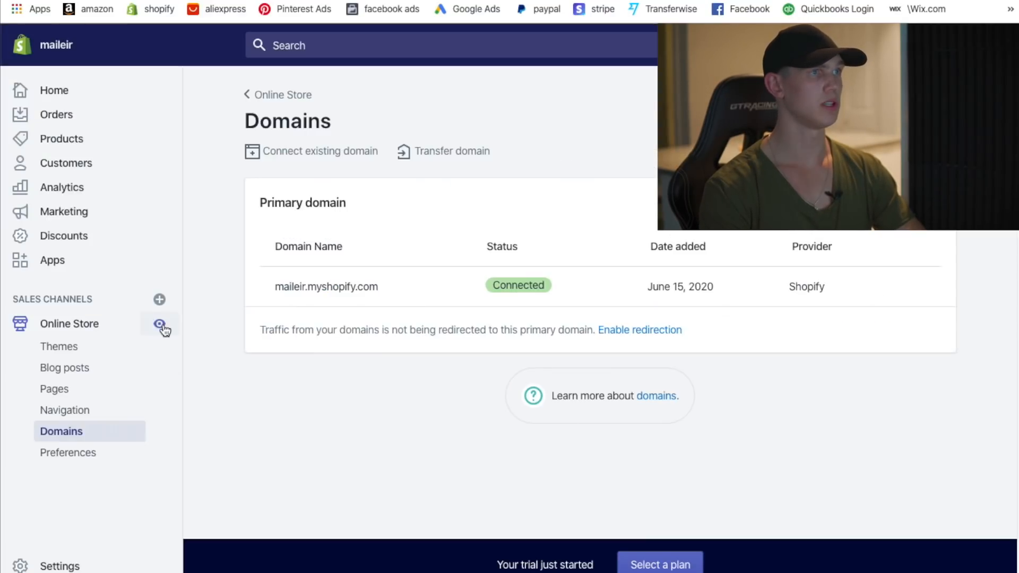
# - Copy the Dog Car Seat Belt product page link from the store and paste it after 'Get Yours Here:'
pyautogui.click(160, 325)
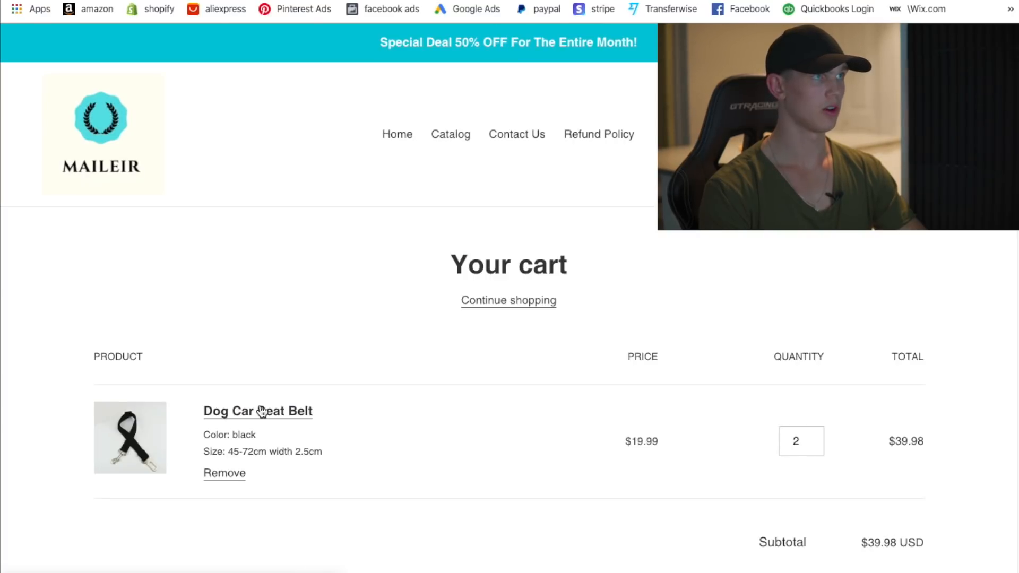
pyautogui.click(263, 410)
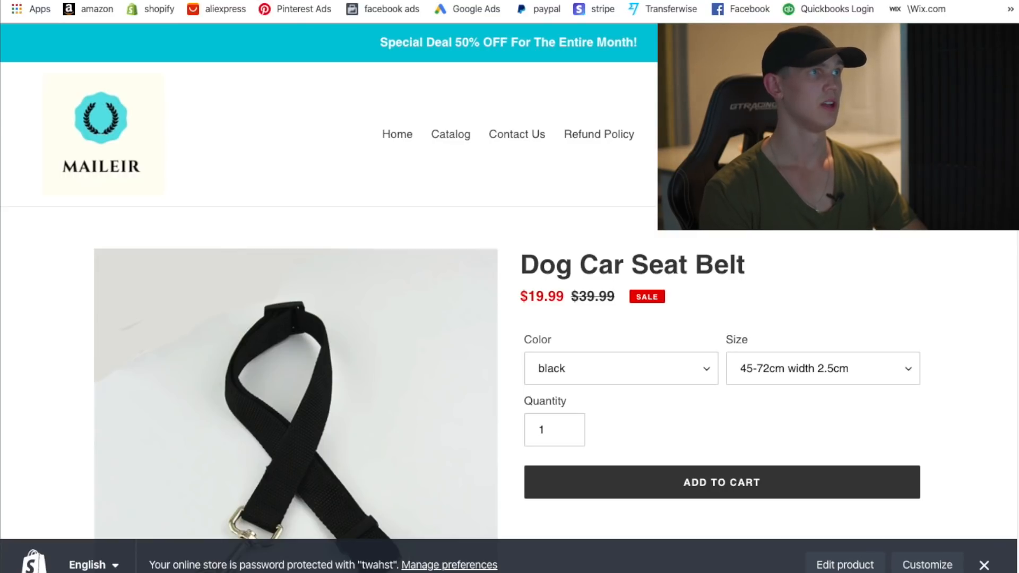
pyautogui.rightClick(196, 1)
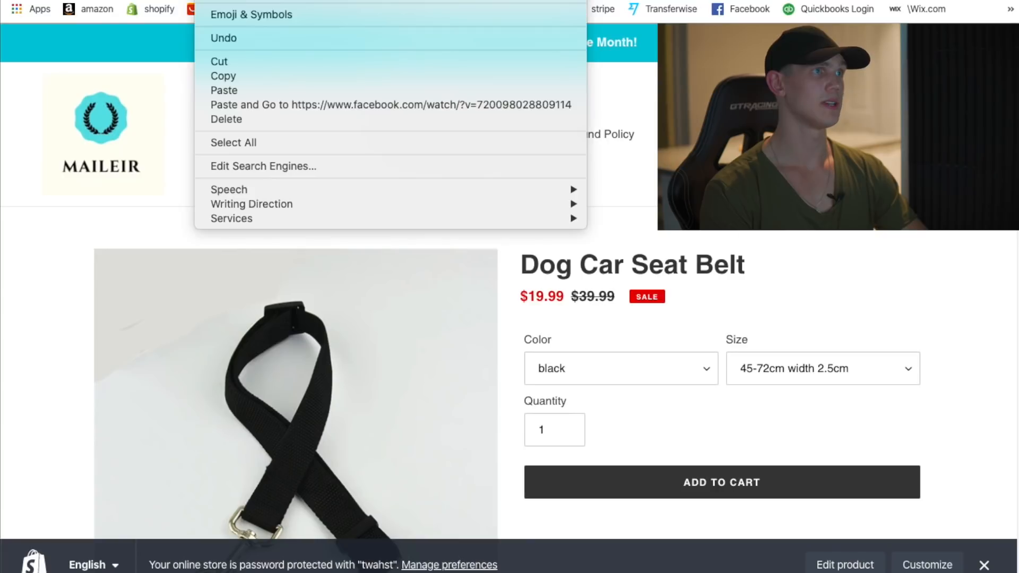
pyautogui.click(237, 75)
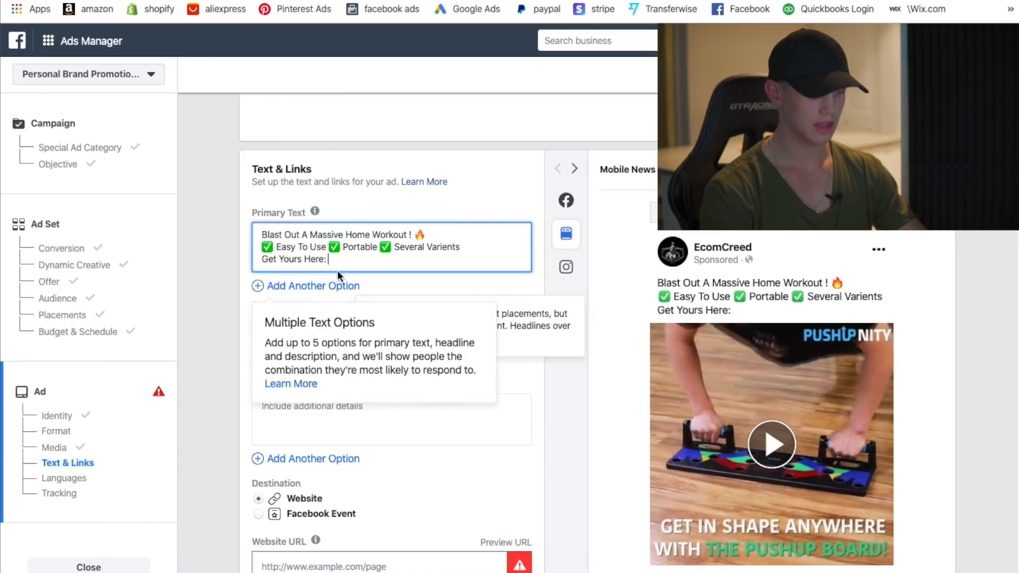
pyautogui.write('maileir.myshopify.com/products/leash')
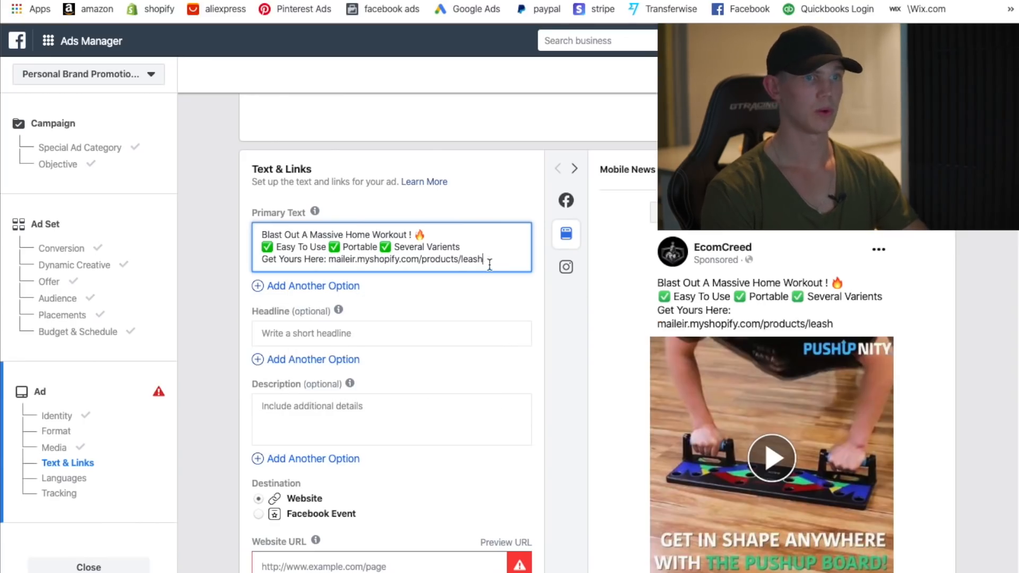
pyautogui.scroll(-1, 378, 376)
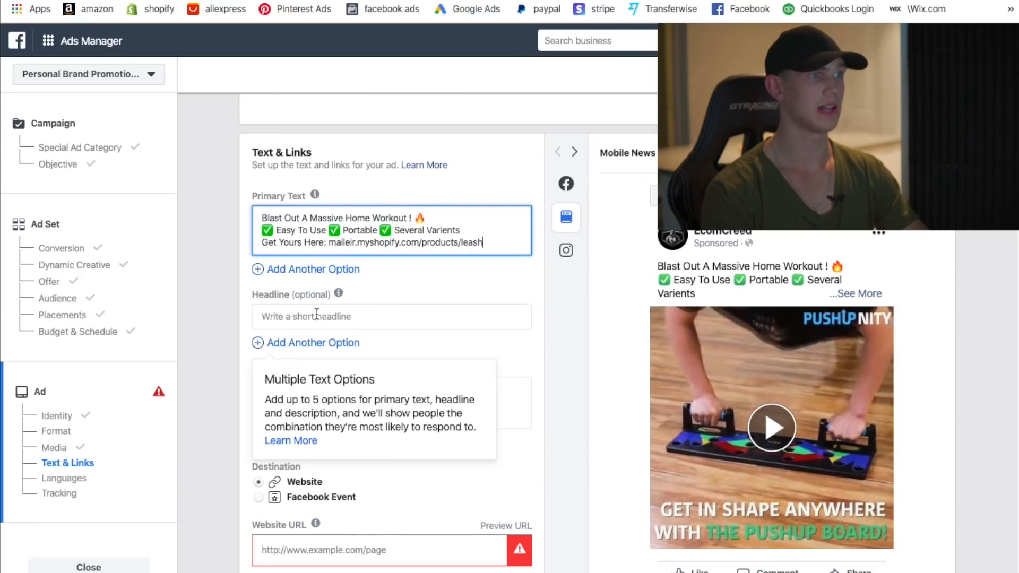
# - Enter the ad headline 'Full Body Blaster' with a fire emoji
pyautogui.click(333, 322)
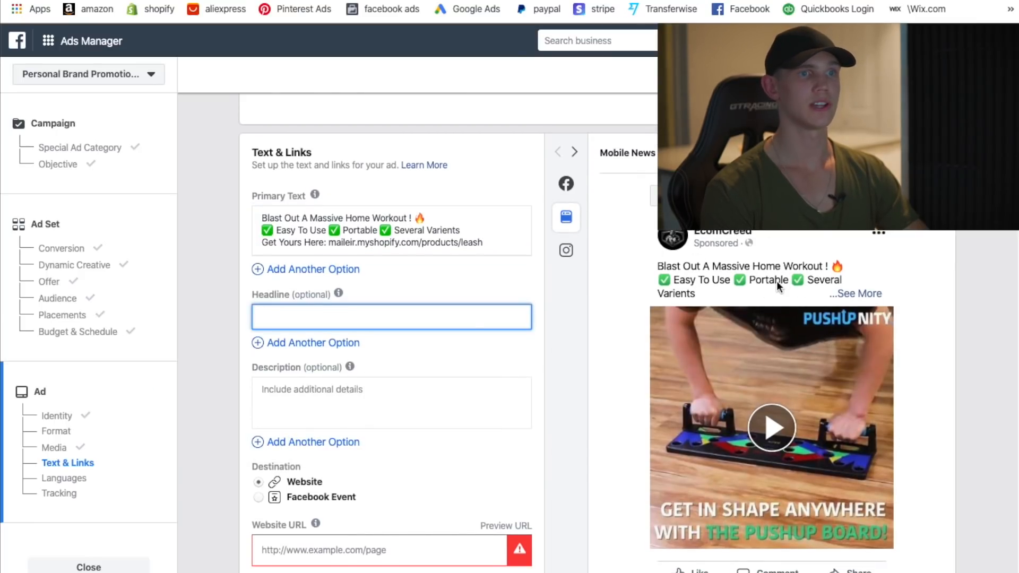
pyautogui.scroll(-3, 794, 282)
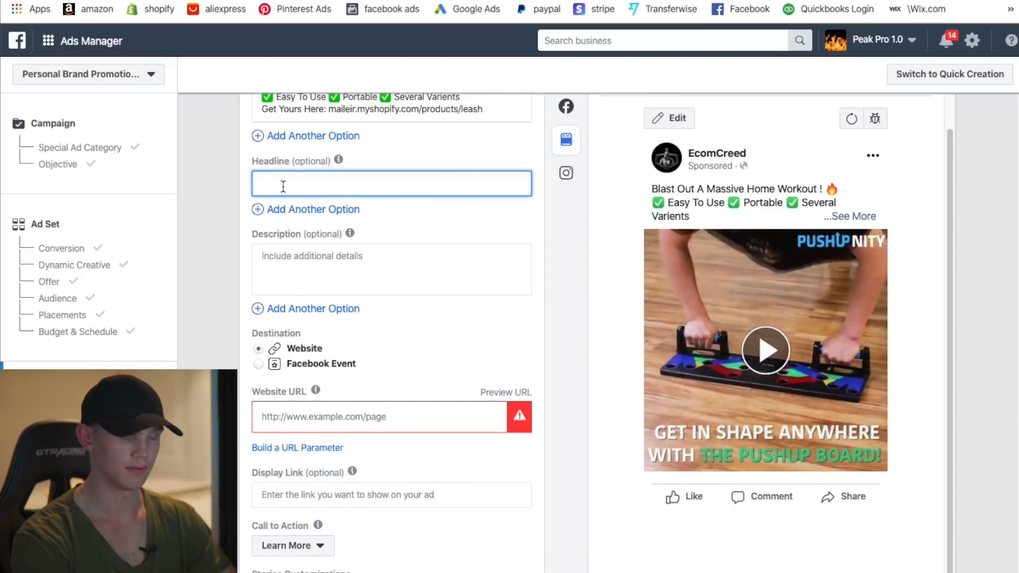
pyautogui.write('Full Body Blaster')
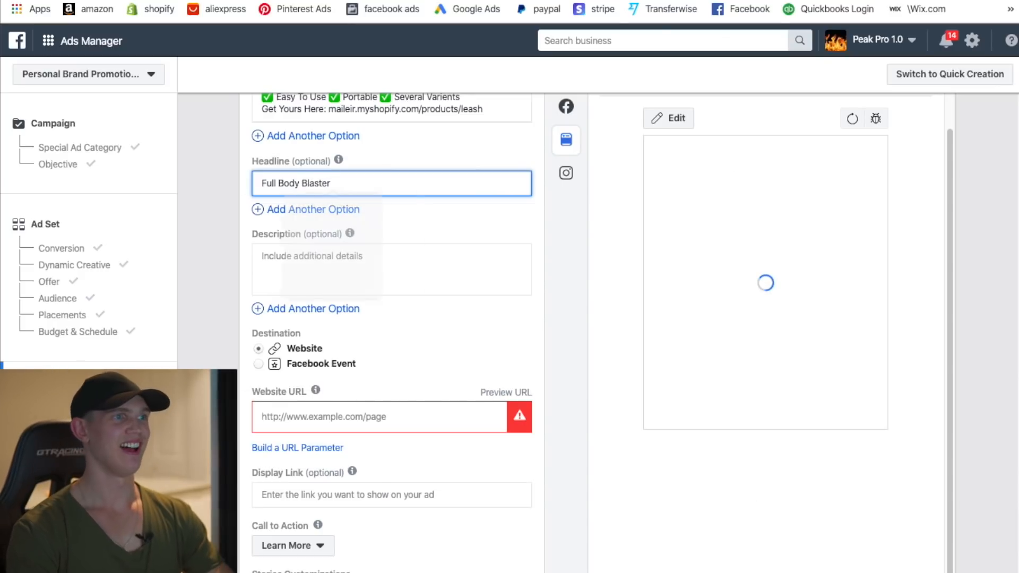
pyautogui.press('ctrl+super+space')
pyautogui.press('Escape')
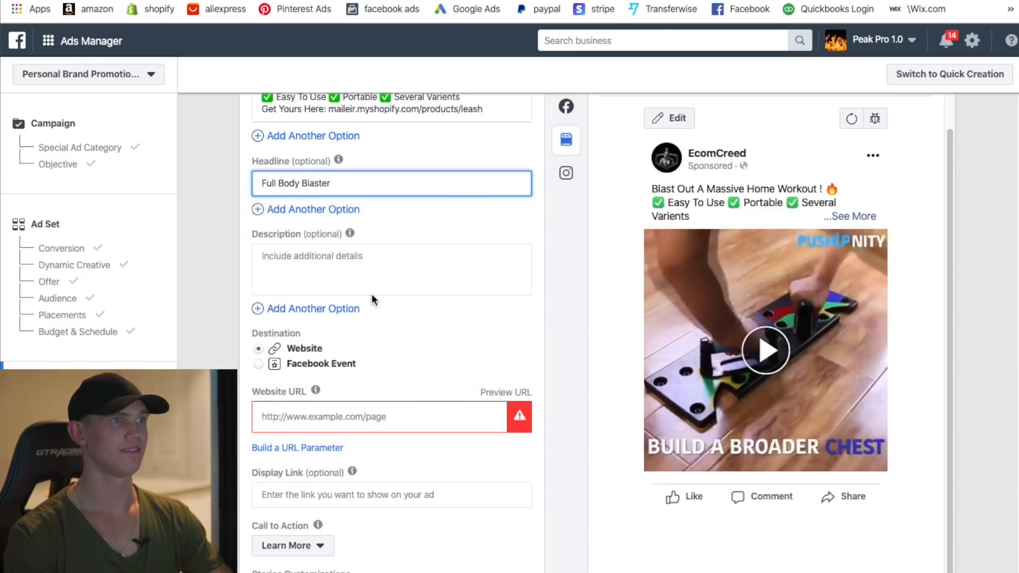
# - Enter the ad description 'Get Yours 50% OFF - Shop Now'
pyautogui.click(334, 267)
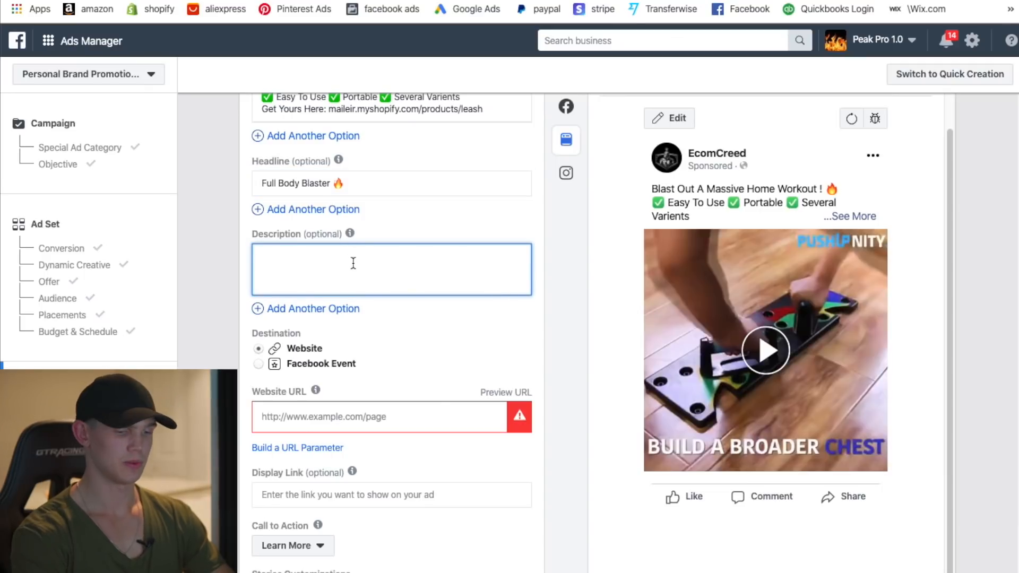
pyautogui.write('Get Yours')
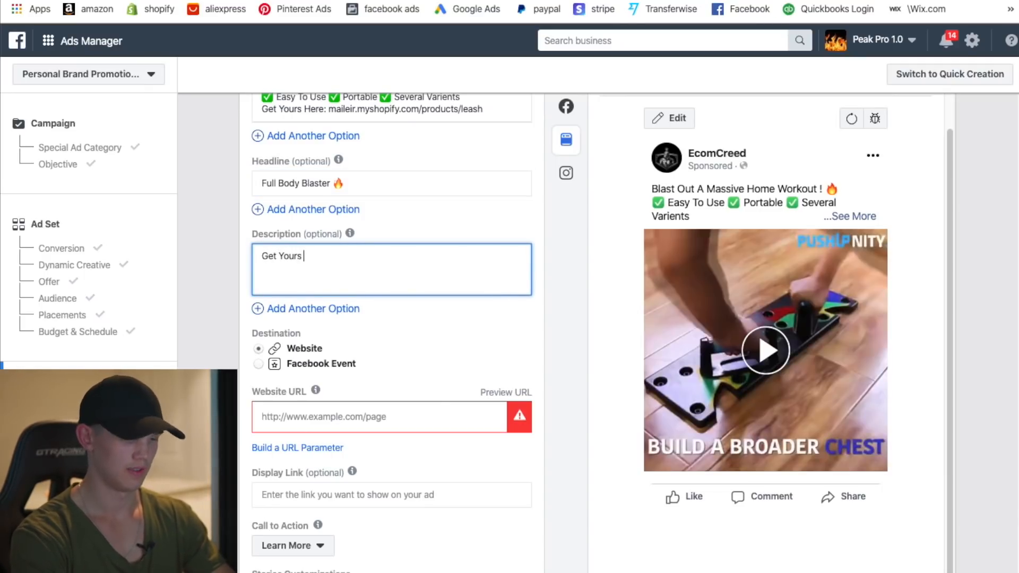
pyautogui.write(' 50% OFF - Shop Now')
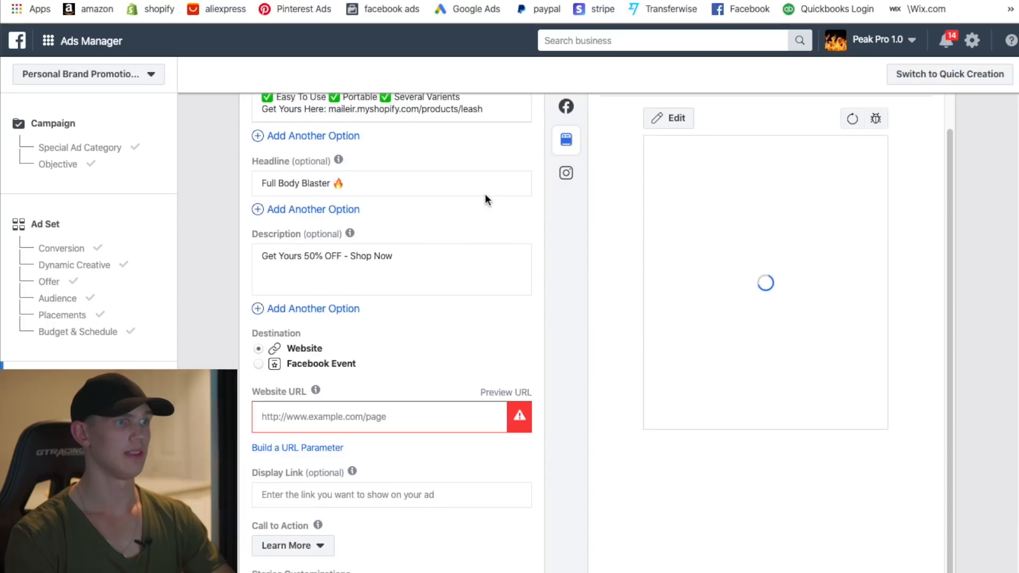
pyautogui.scroll(-1, 381, 353)
pyautogui.click(313, 391)
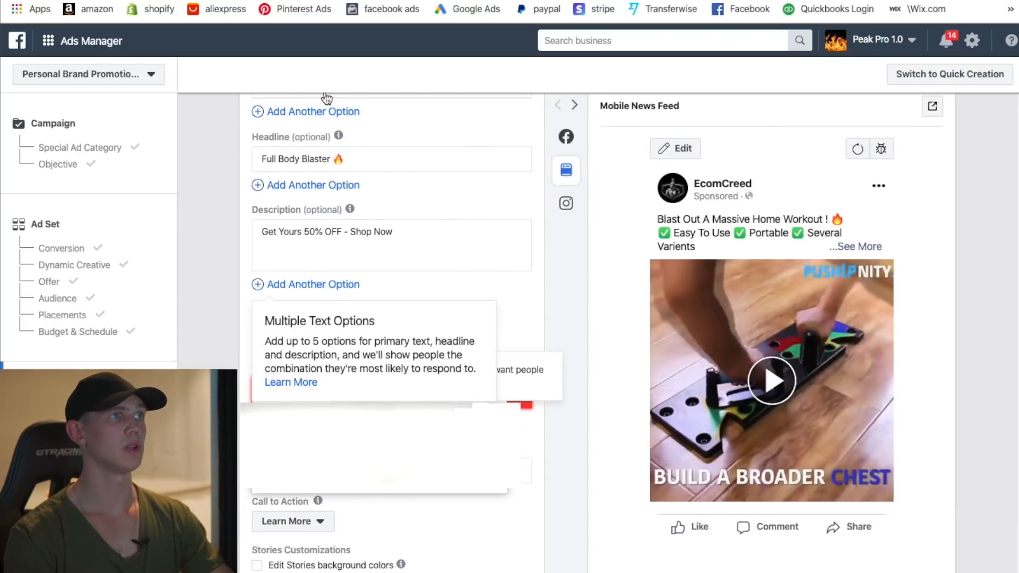
pyautogui.click(361, 1)
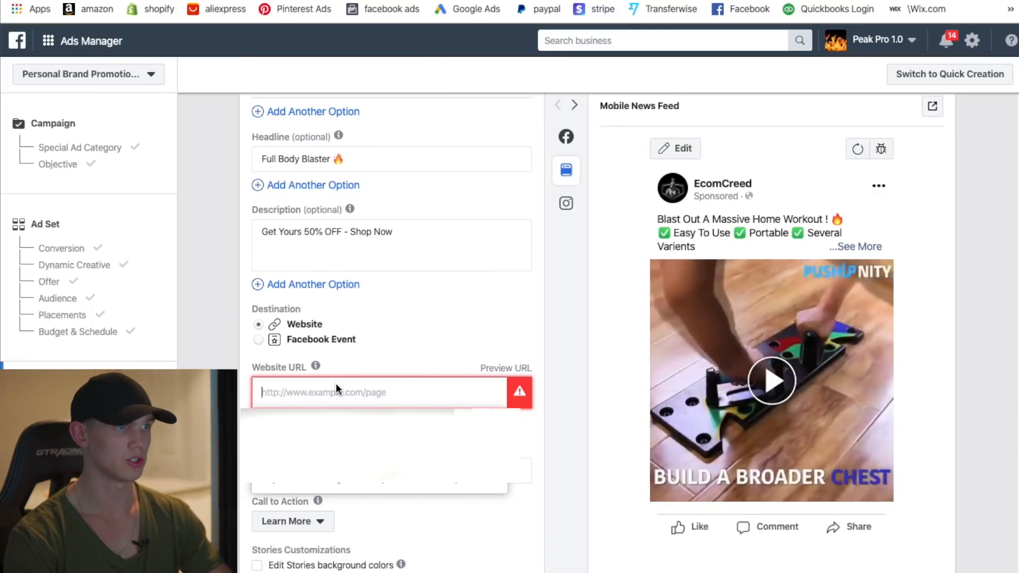
# - Paste maileir.myshopify.com/products/leash as the ad's website URL
pyautogui.write('maileir.myshopify.com/products/leash')
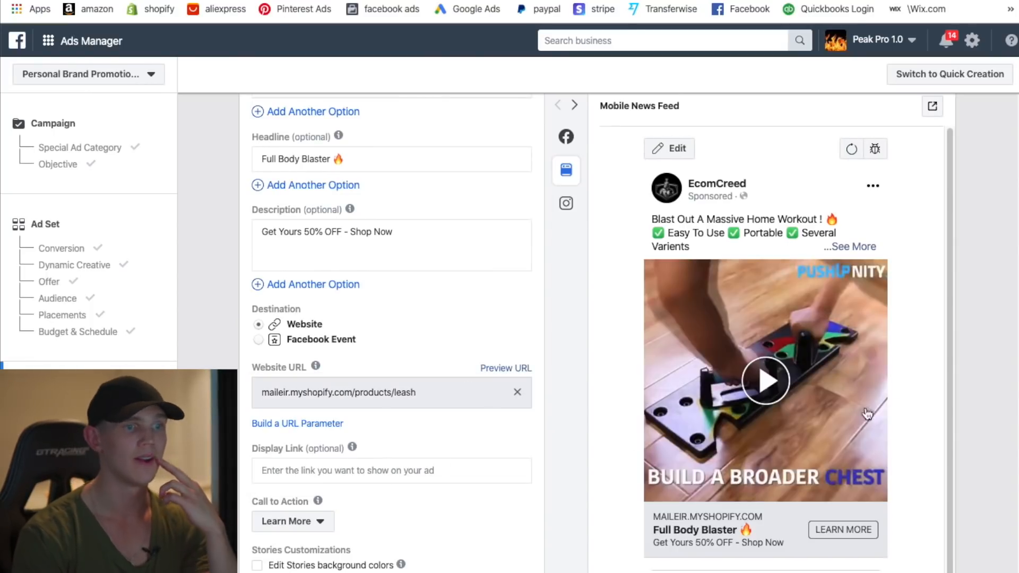
pyautogui.scroll(-1, 867, 414)
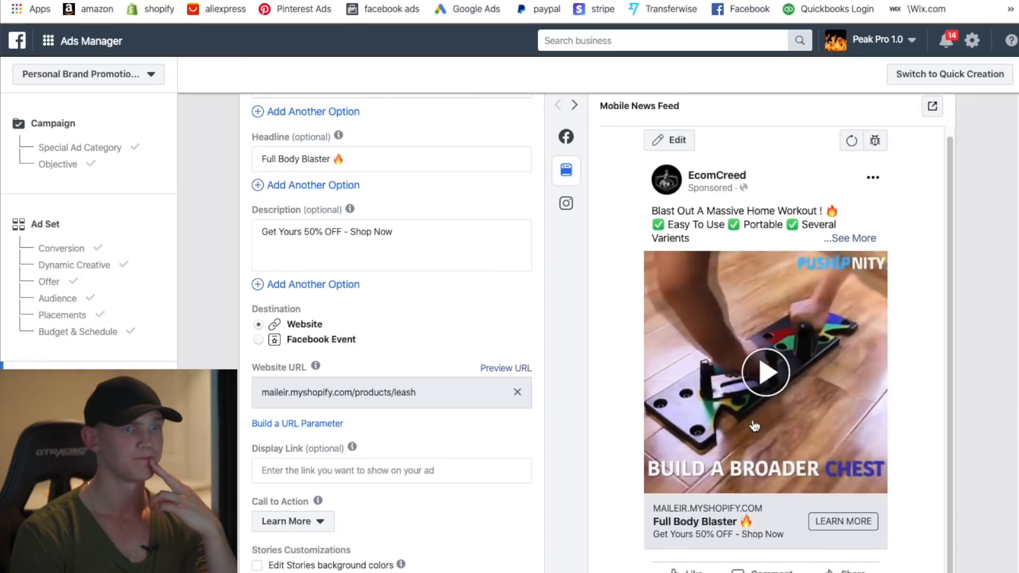
pyautogui.scroll(-2, 853, 340)
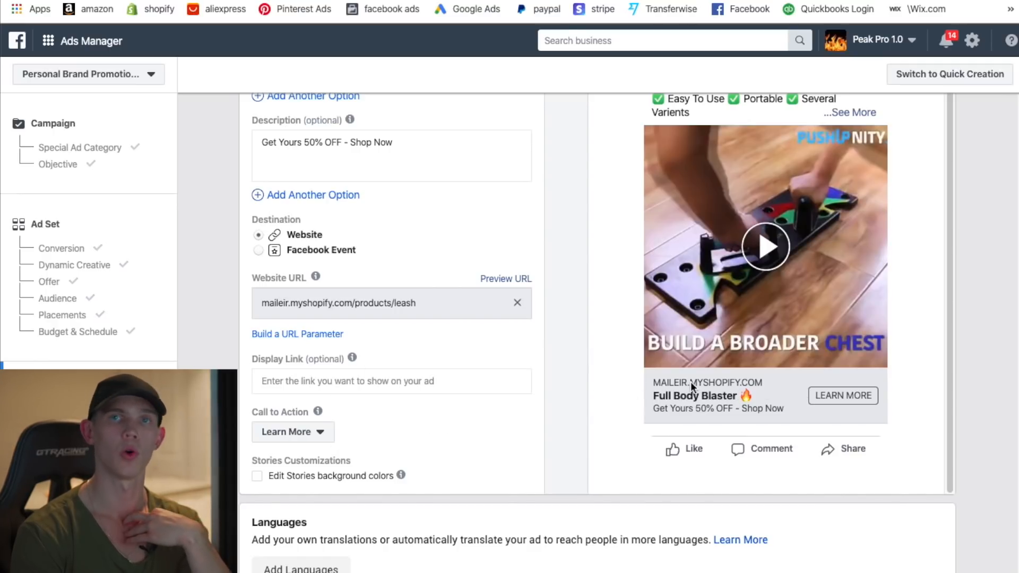
pyautogui.click(310, 430)
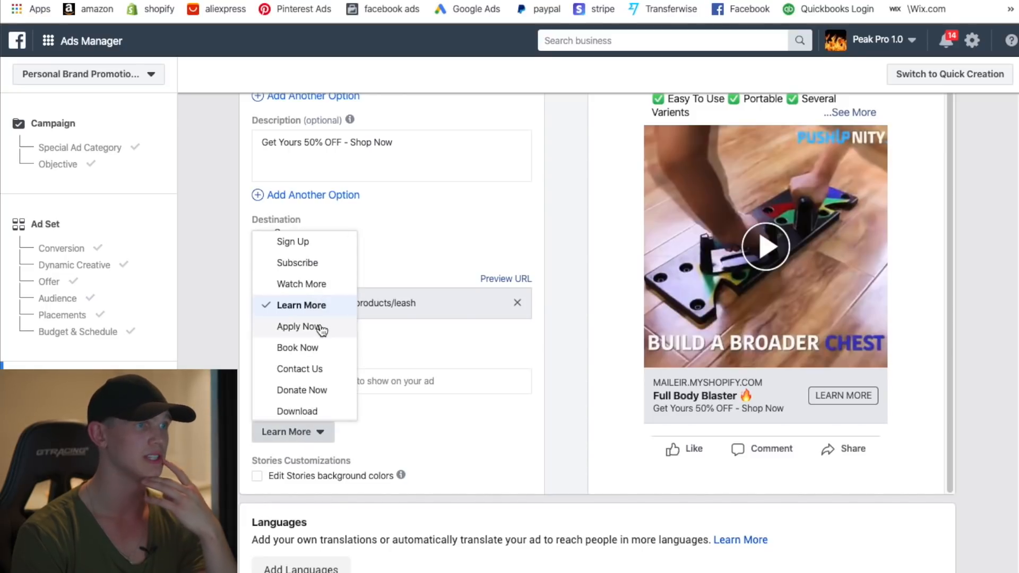
pyautogui.scroll(-2, 324, 289)
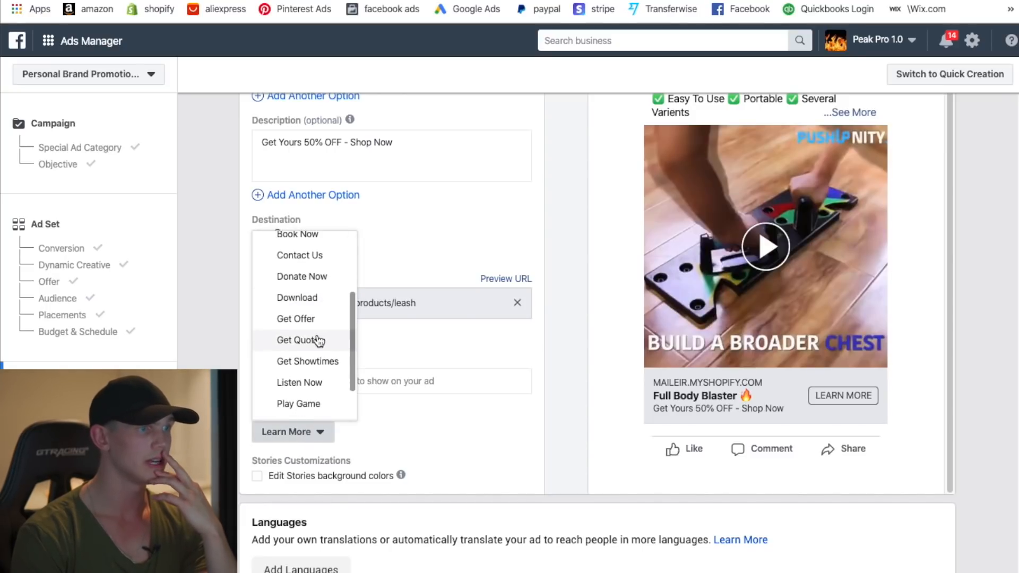
pyautogui.scroll(-1, 327, 337)
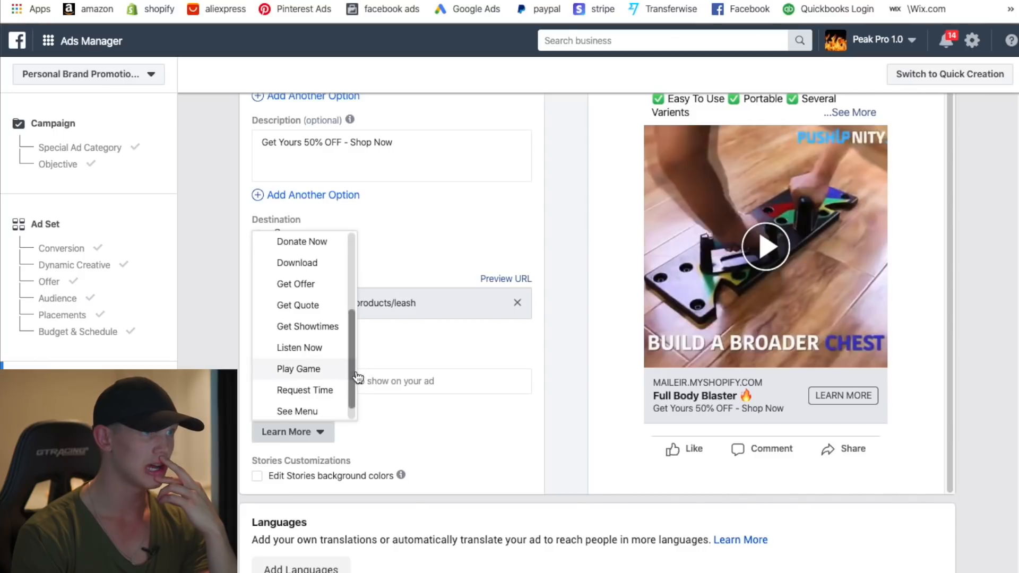
pyautogui.moveTo(354, 357); pyautogui.dragTo(353, 336)
pyautogui.scroll(3, 343, 316)
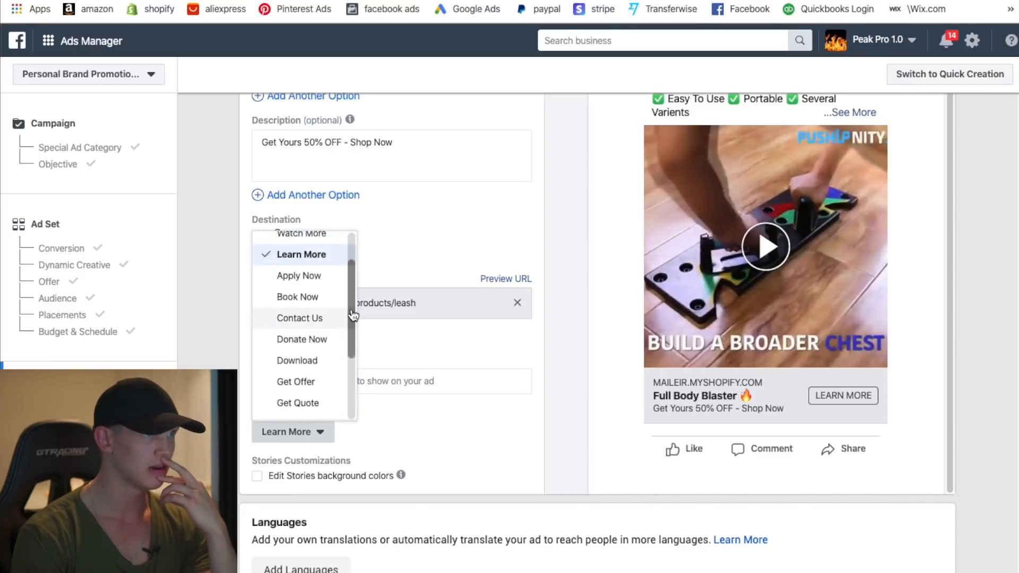
pyautogui.moveTo(351, 273); pyautogui.dragTo(350, 361)
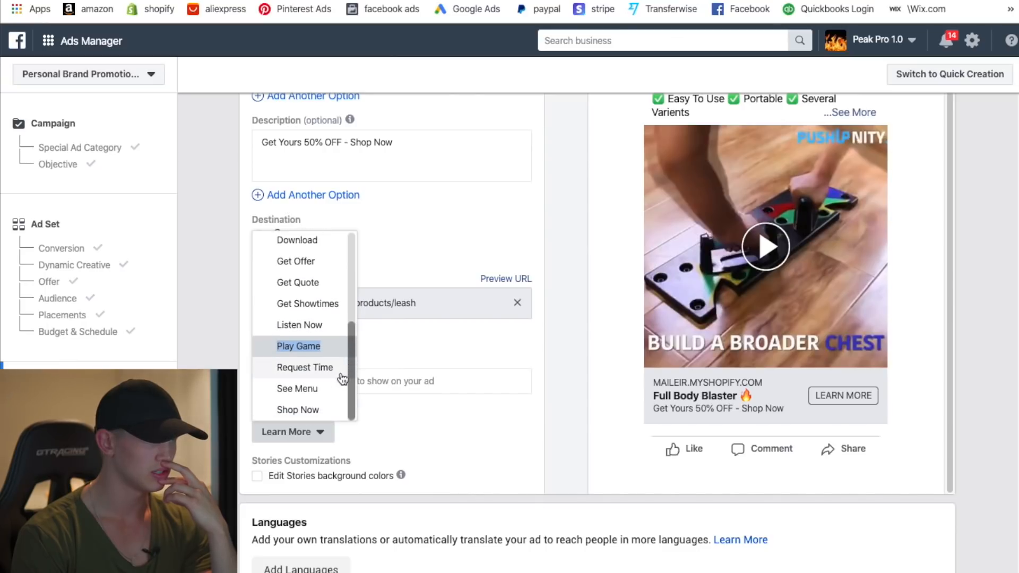
pyautogui.click(298, 409)
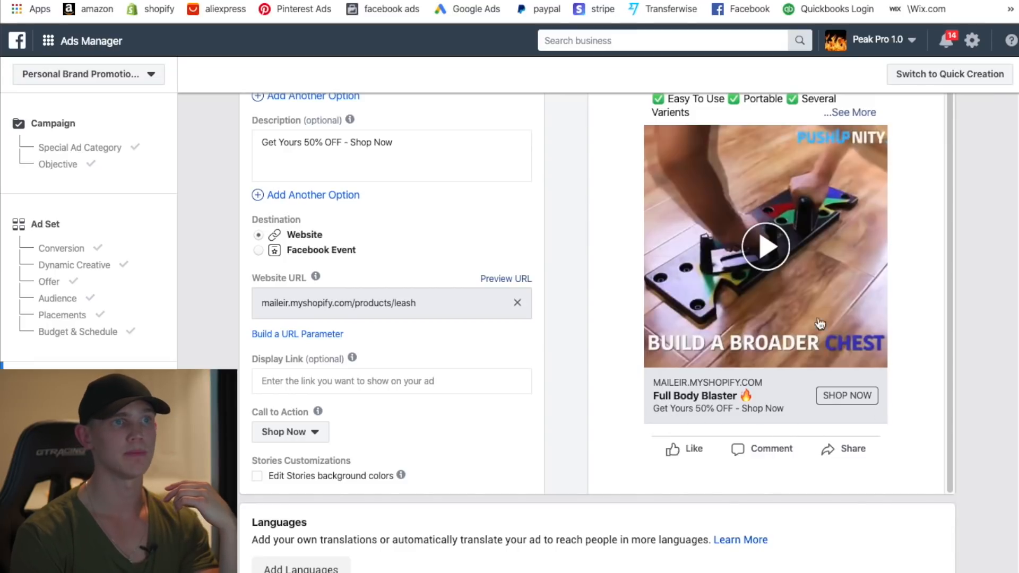
pyautogui.scroll(1, 845, 375)
pyautogui.scroll(1, 977, 257)
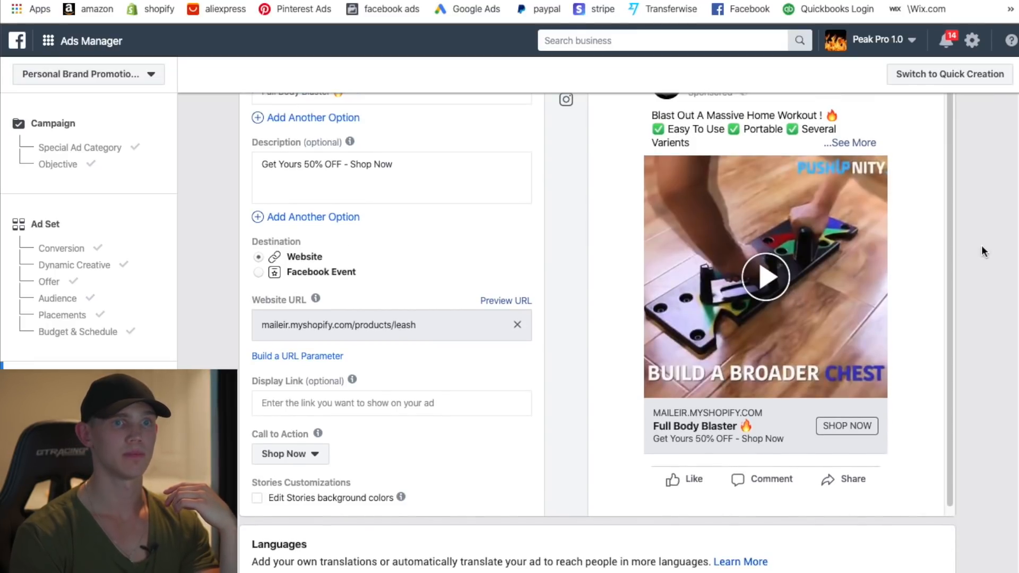
pyautogui.scroll(2, 1012, 412)
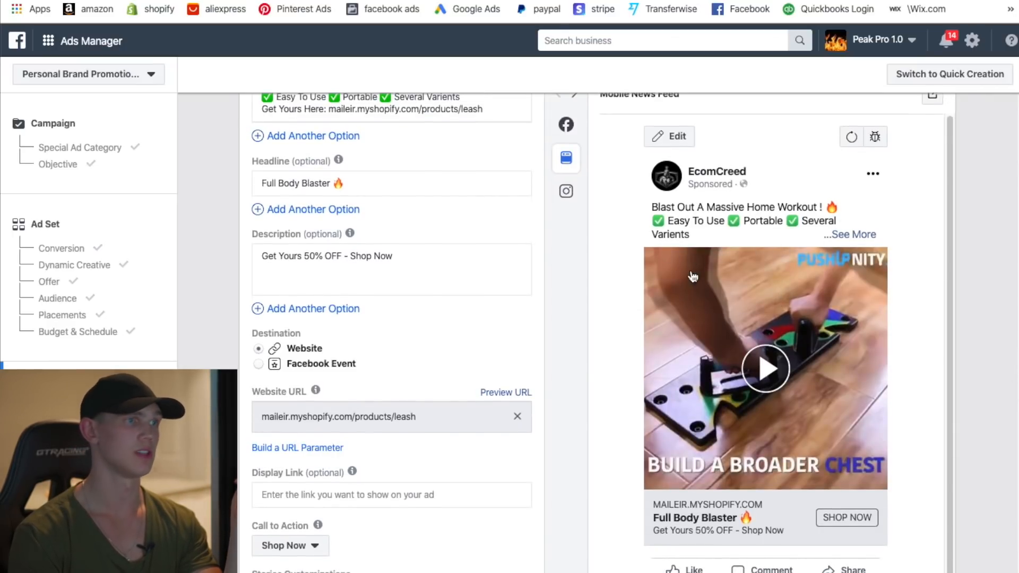
# - Replace 'Several Varients' on the primary text's second line with '8 Varients'
pyautogui.scroll(1, 391, 294)
pyautogui.moveTo(461, 154); pyautogui.dragTo(402, 158)
pyautogui.click(474, 154)
pyautogui.press('BackSpace')
pyautogui.press('BackSpace')
pyautogui.write('Differ')
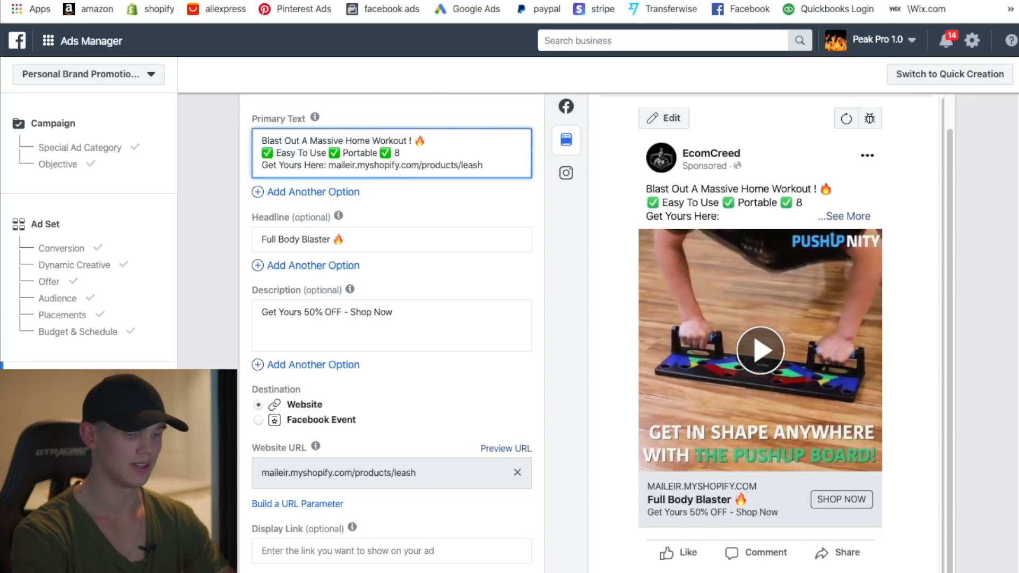
pyautogui.write('ts')
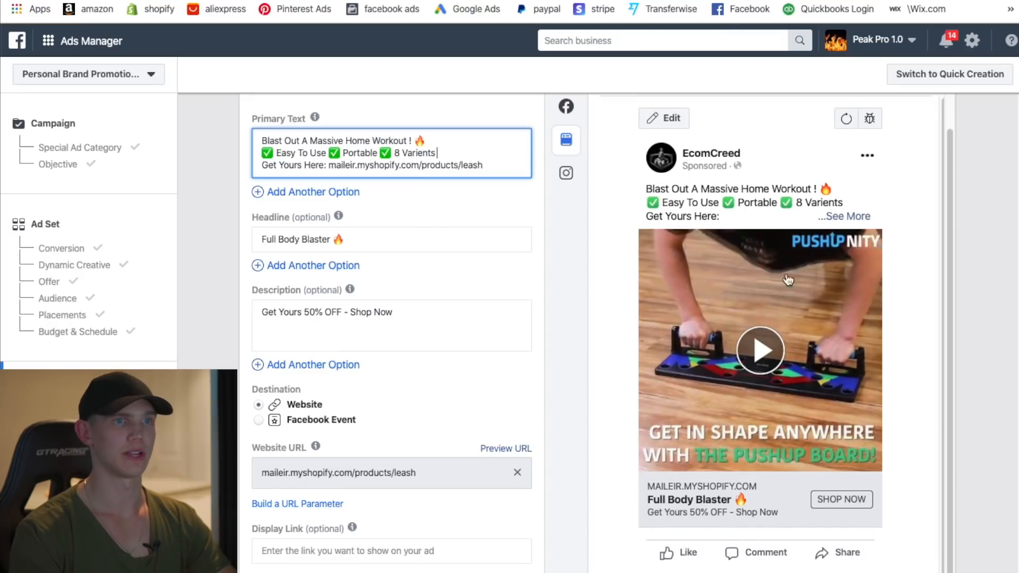
pyautogui.scroll(-1, 357, 399)
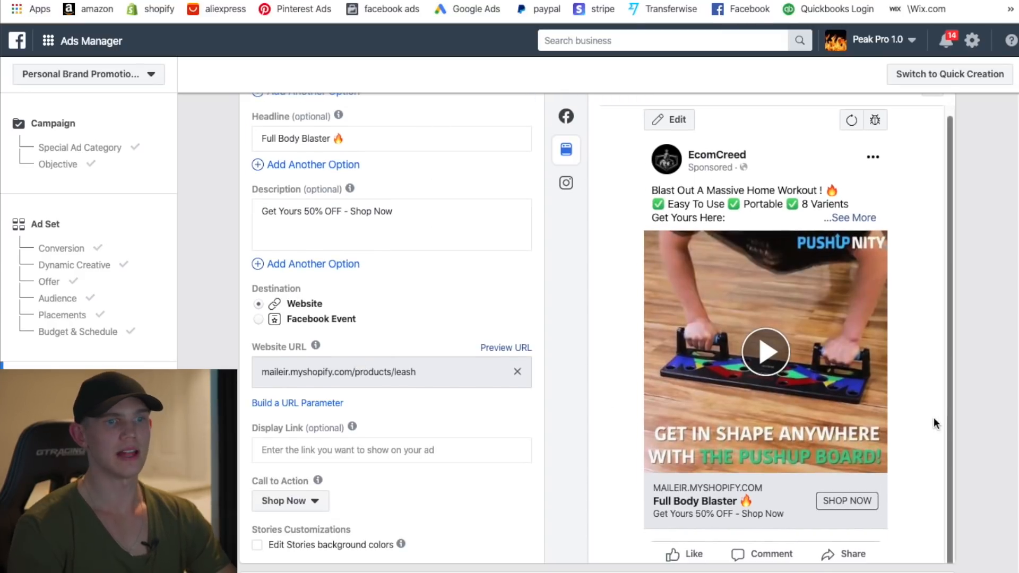
pyautogui.scroll(-2, 833, 381)
pyautogui.scroll(1, 838, 380)
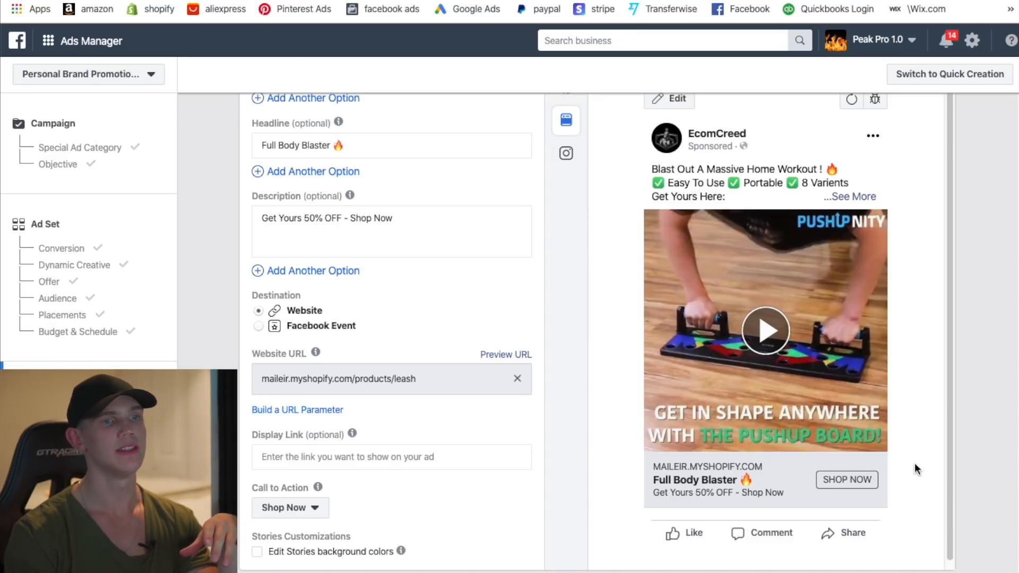
# - Publish the edited ad in the DL - Conv - Epacket - BER 1.30 campaign
pyautogui.scroll(-7, 914, 464)
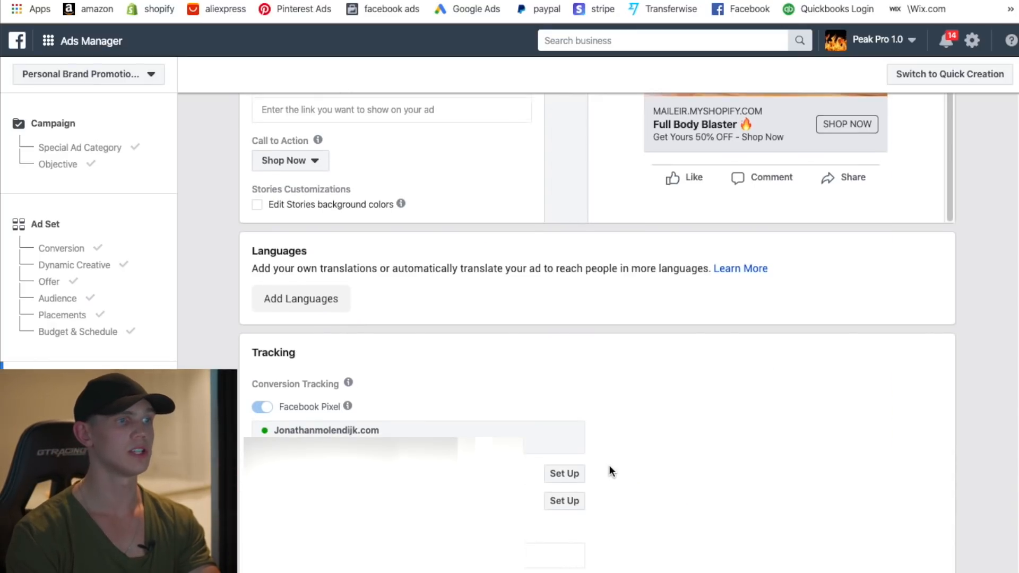
pyautogui.scroll(-3, 712, 419)
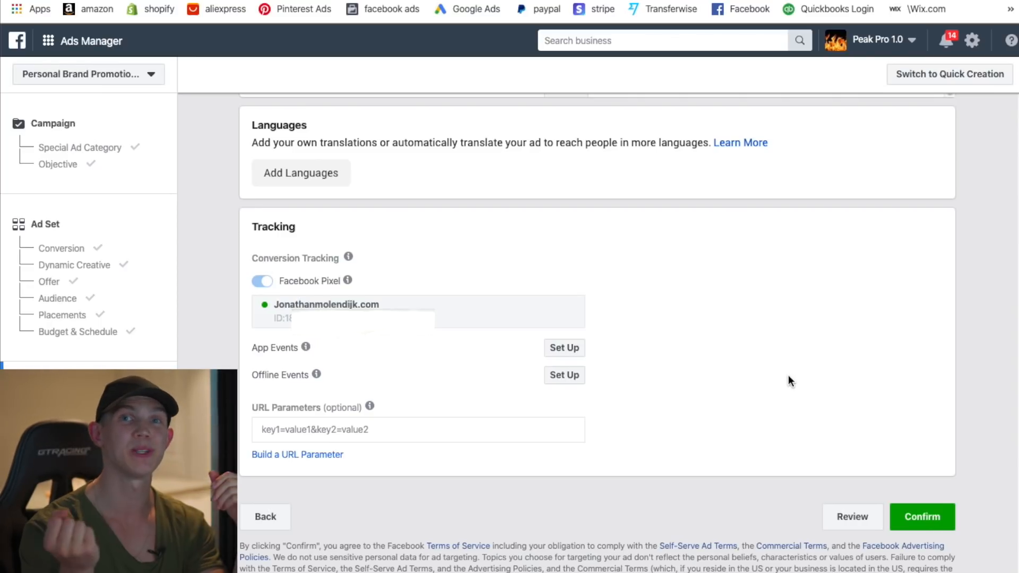
pyautogui.click(923, 516)
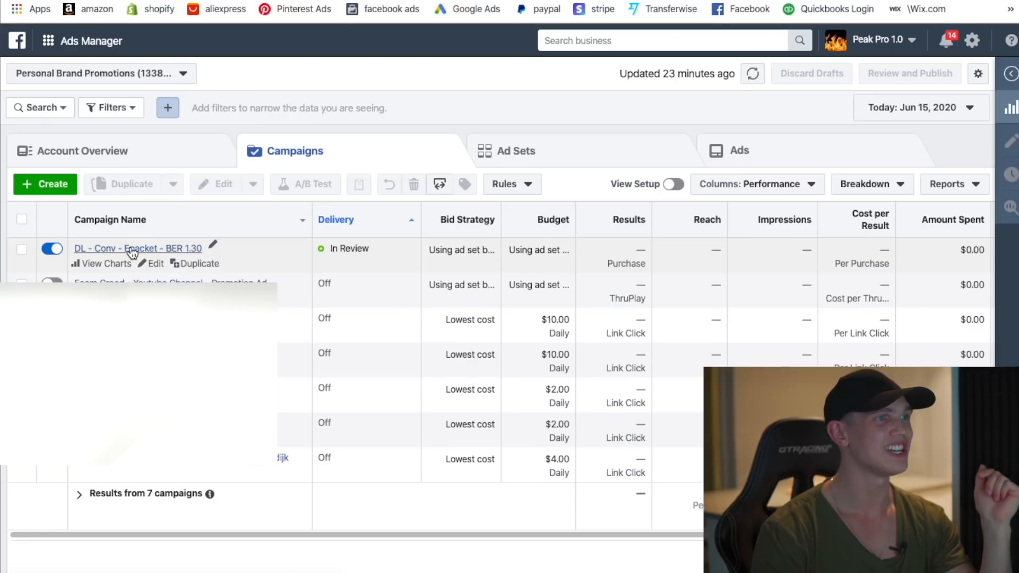
# - Duplicate the Dogs - AS 45m ad set into its original campaign
pyautogui.click(132, 250)
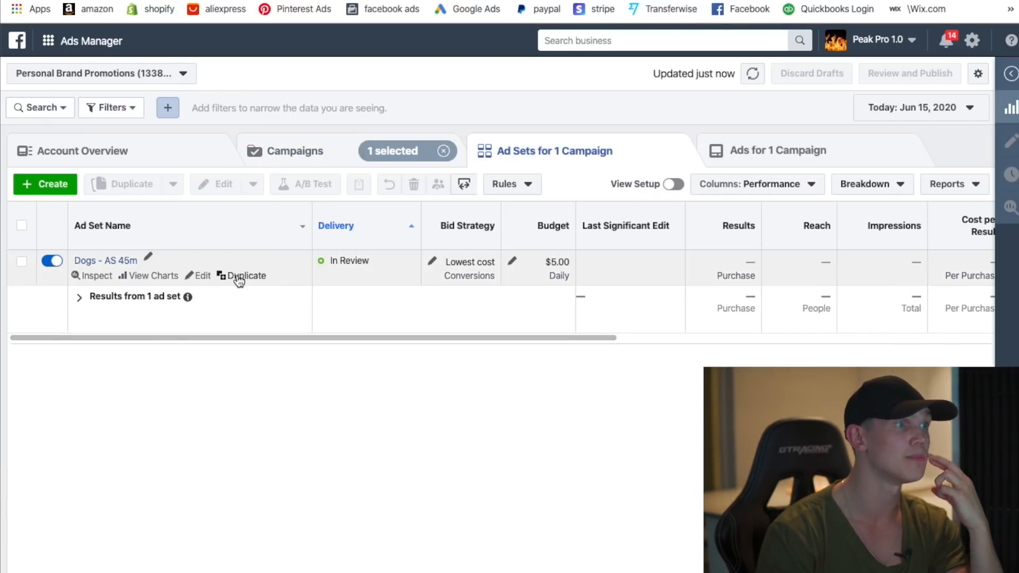
pyautogui.click(245, 276)
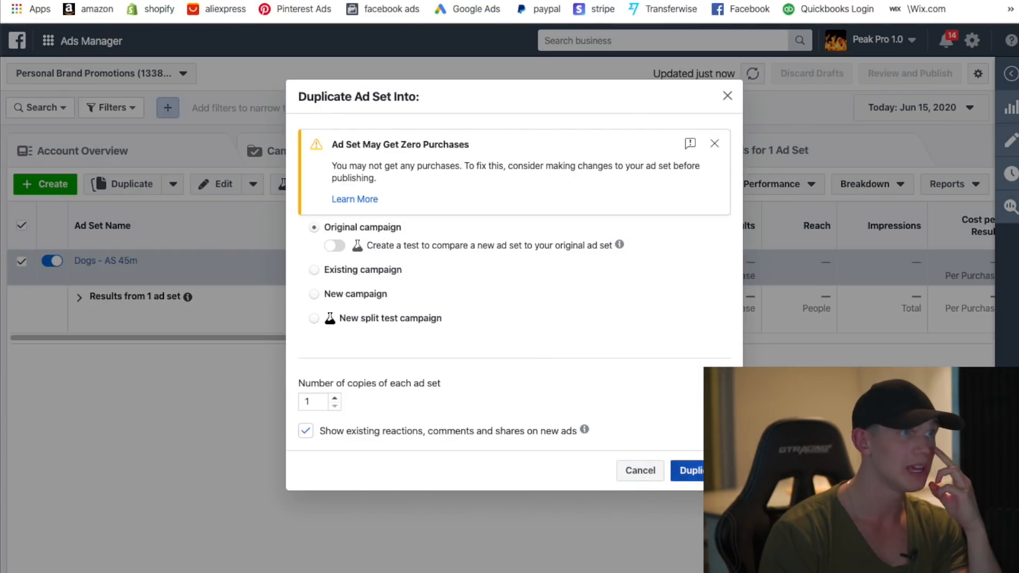
pyautogui.click(687, 471)
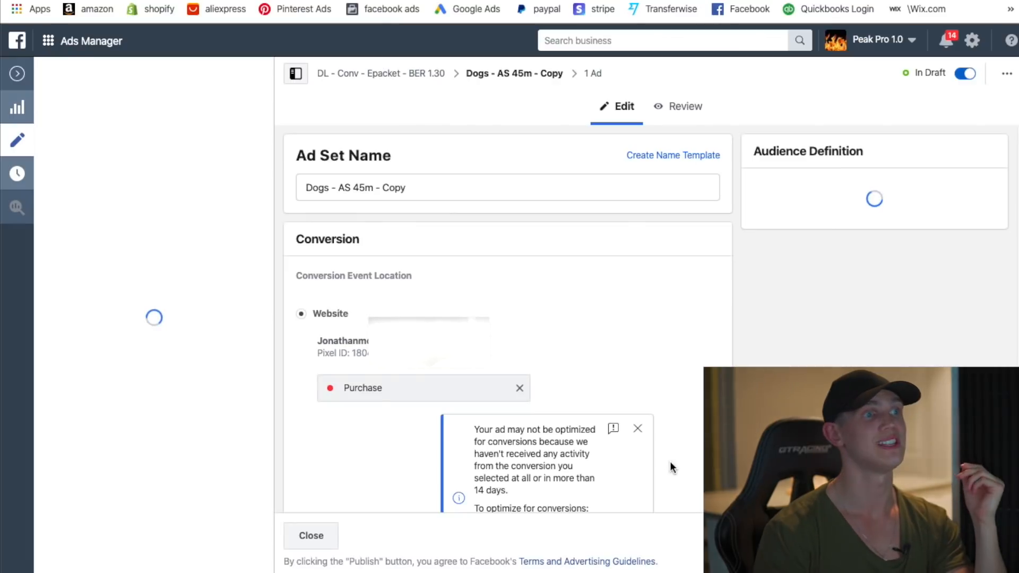
# - Review the Dogs - AS 45m - Copy settings and open its Vid #1 - Thumb #1 ad
pyautogui.scroll(-1, 596, 347)
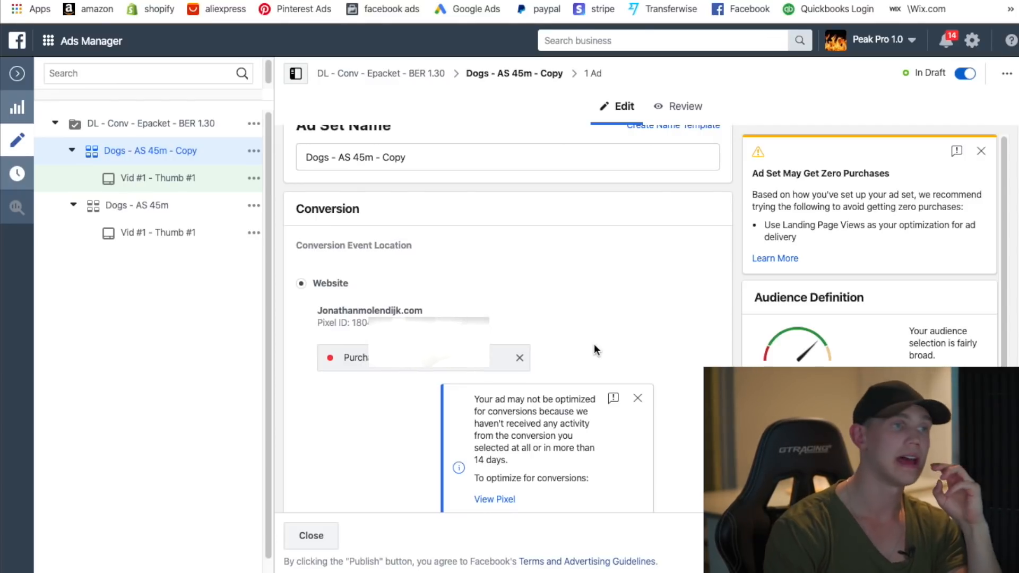
pyautogui.scroll(-7, 595, 345)
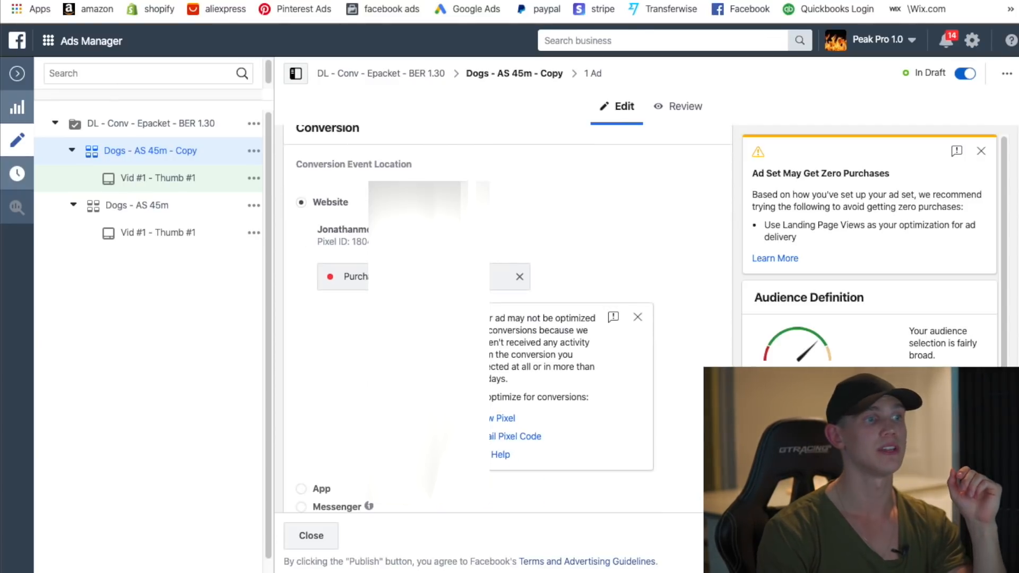
pyautogui.scroll(-6, 404, 352)
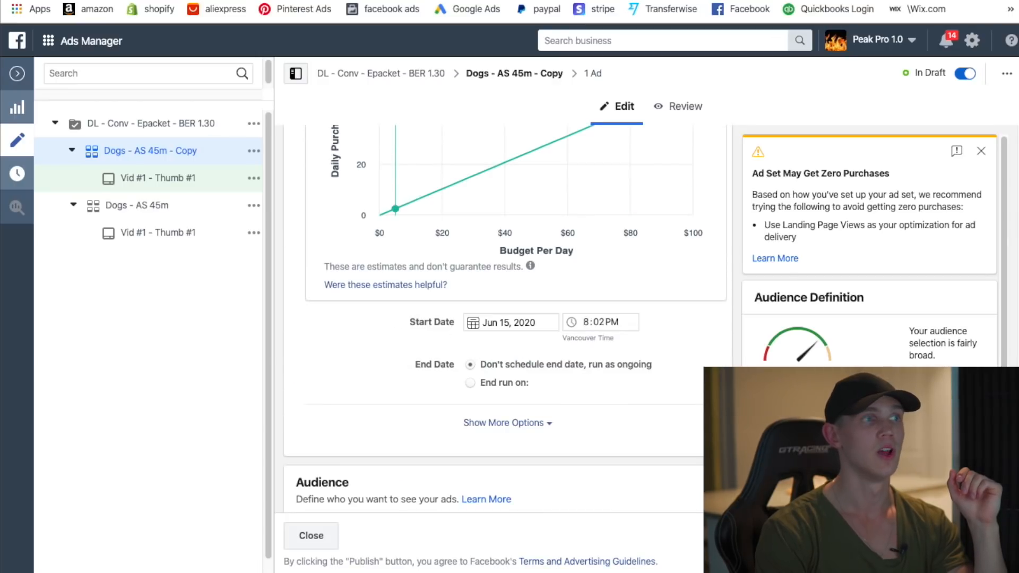
pyautogui.scroll(-20, 505, 318)
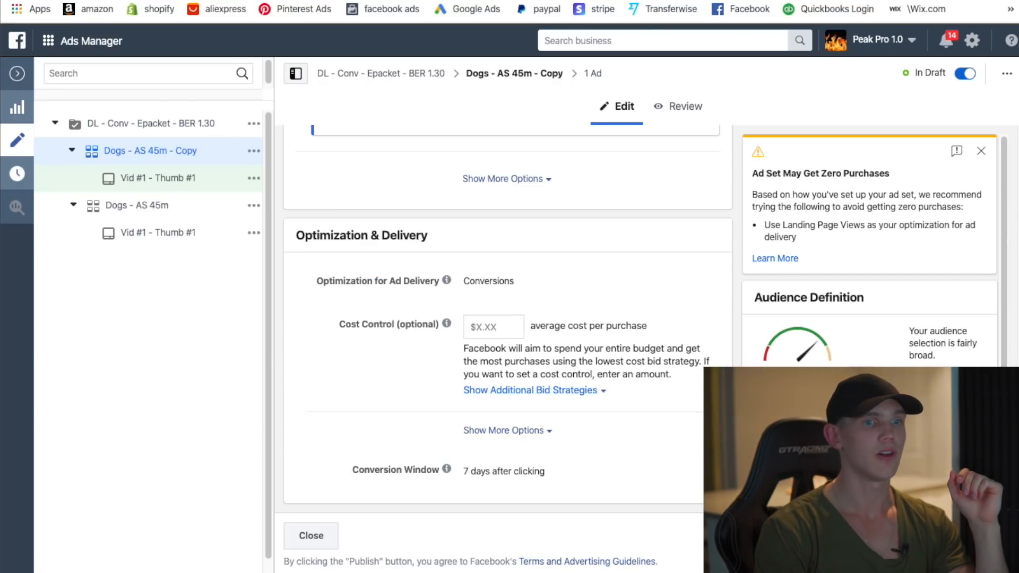
pyautogui.click(148, 180)
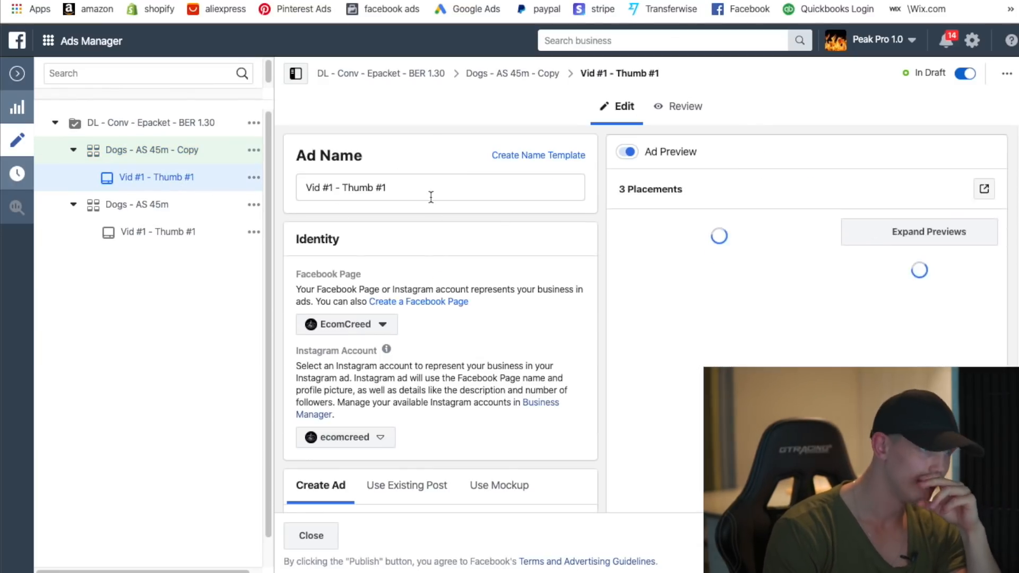
pyautogui.scroll(-5, 504, 342)
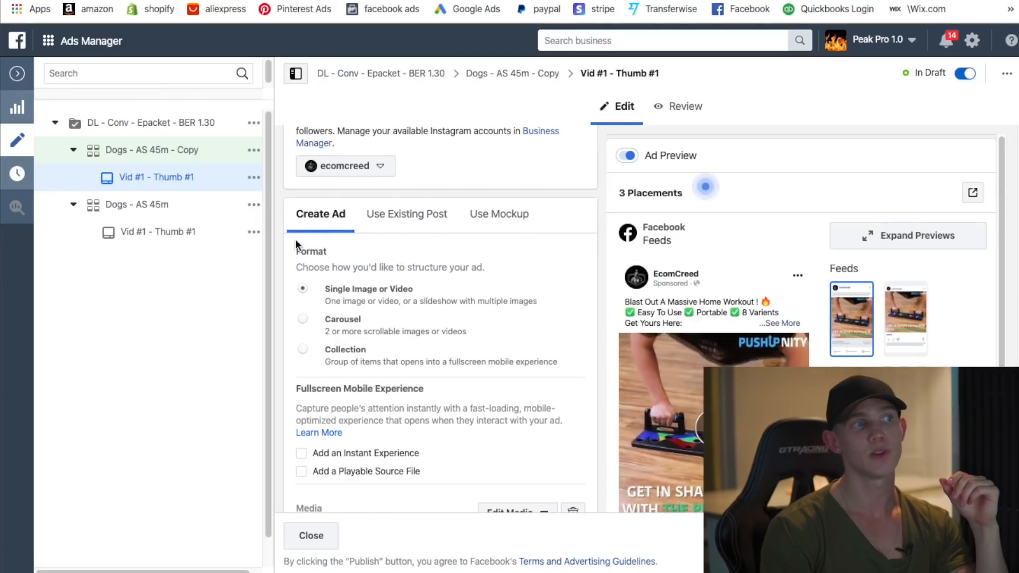
# - Switch the copied ad to Use Existing Post, and open Page Posts in a new tab
pyautogui.click(409, 228)
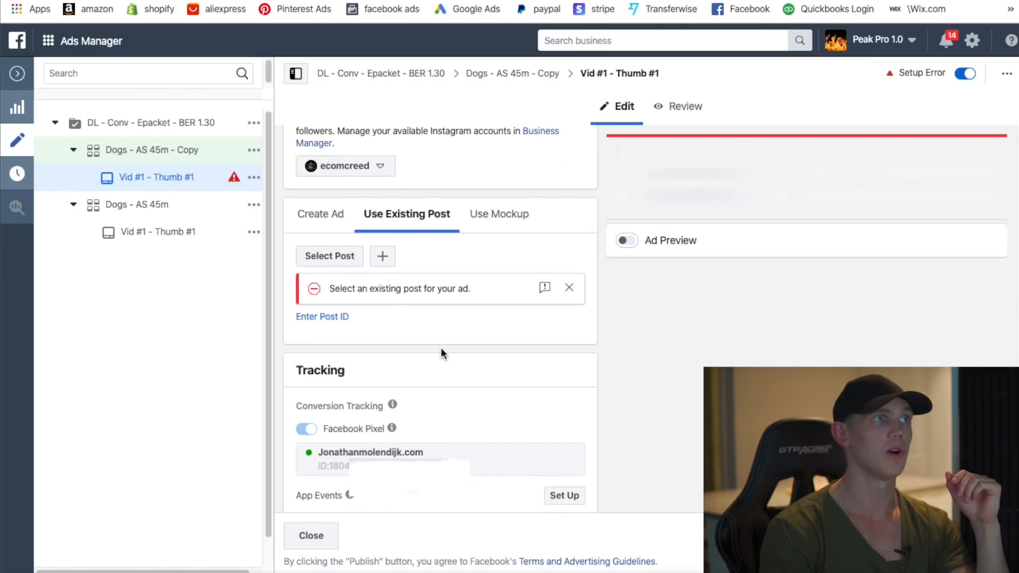
pyautogui.click(103, 43)
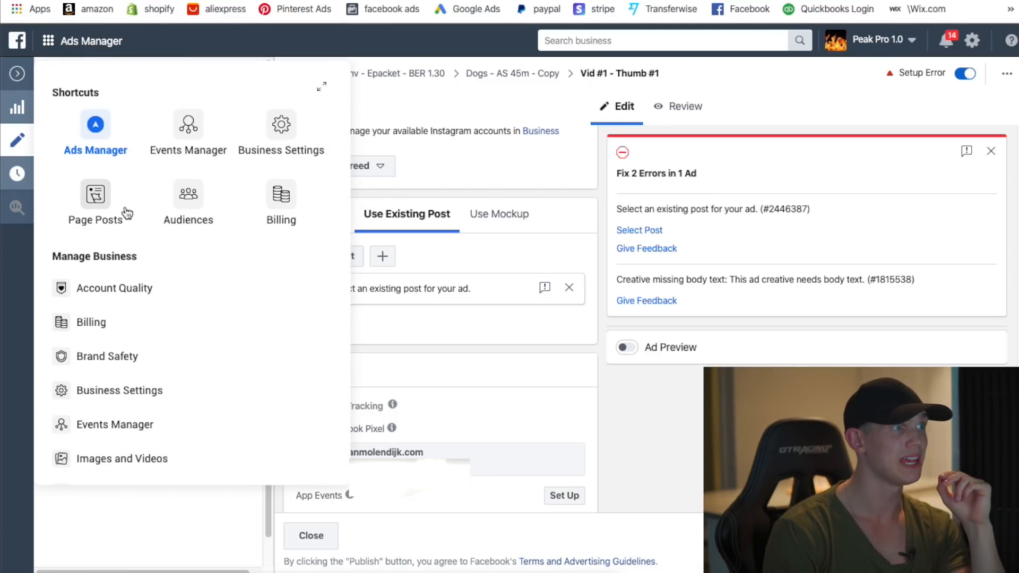
pyautogui.rightClick(112, 206)
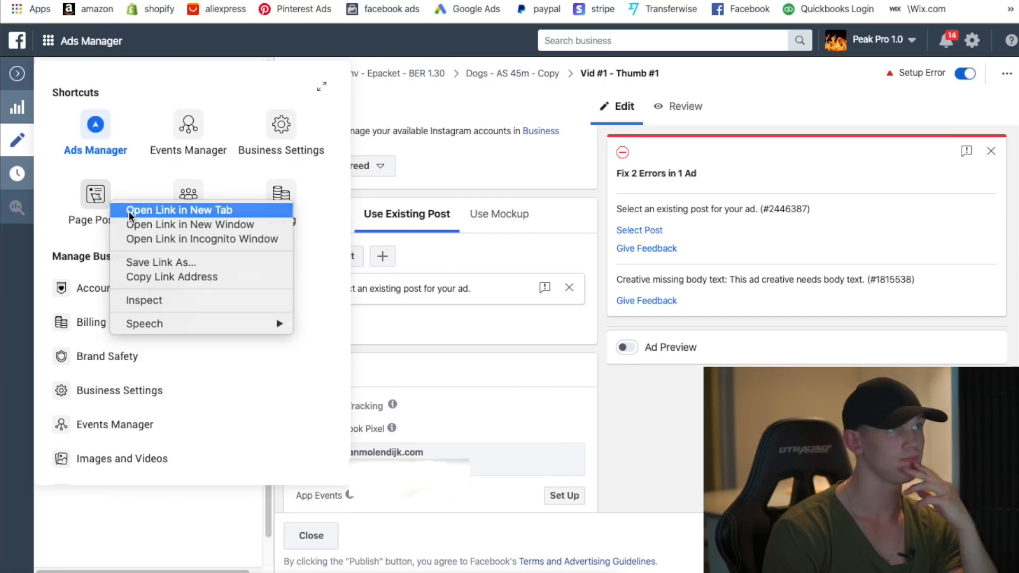
pyautogui.click(128, 212)
pyautogui.click(315, 2)
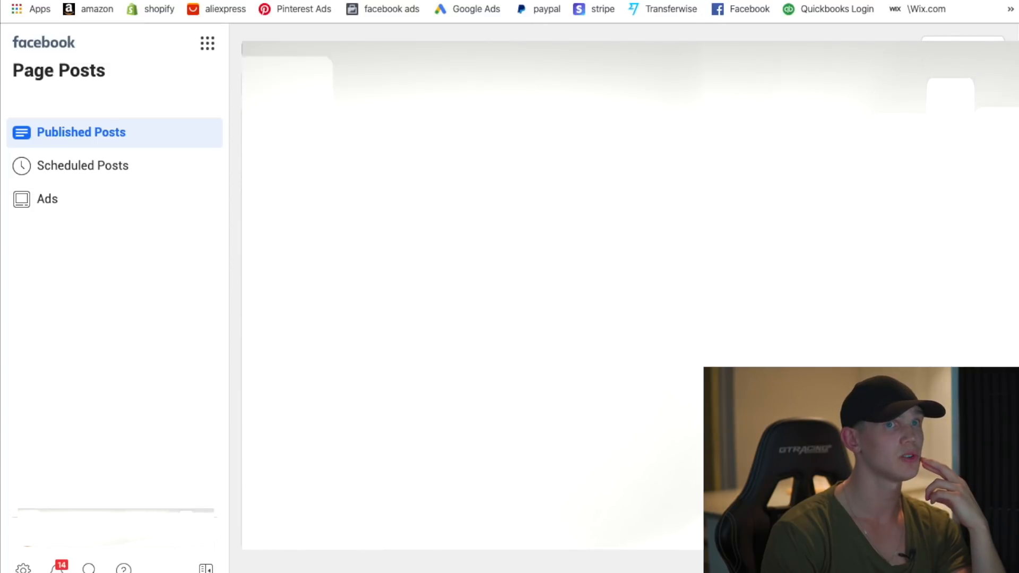
# - List the page's ad posts and open the details of the second ad post
pyautogui.click(58, 204)
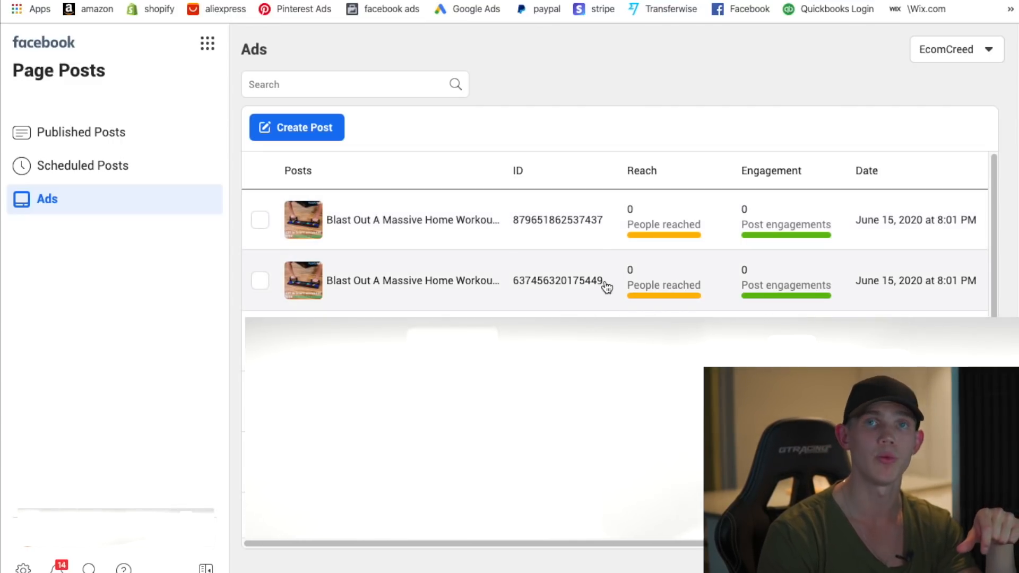
pyautogui.moveTo(607, 287); pyautogui.dragTo(556, 288)
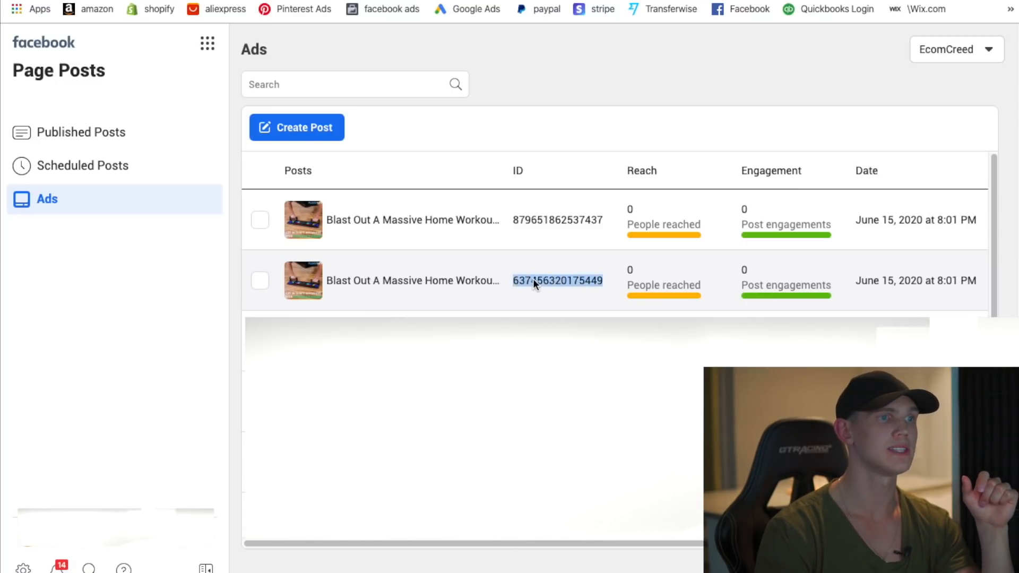
pyautogui.click(533, 279)
pyautogui.rightClick(536, 278)
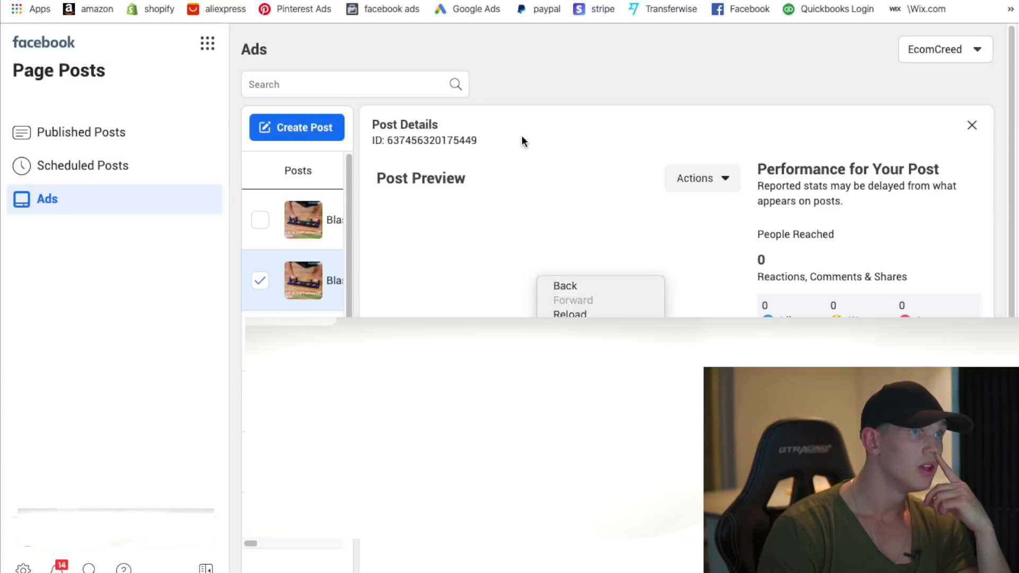
# - Select and copy the Blast Out A Massive Home Workout post's ID
pyautogui.click(483, 143)
pyautogui.moveTo(480, 141); pyautogui.dragTo(425, 144)
pyautogui.rightClick(402, 143)
pyautogui.click(430, 173)
pyautogui.click(626, 218)
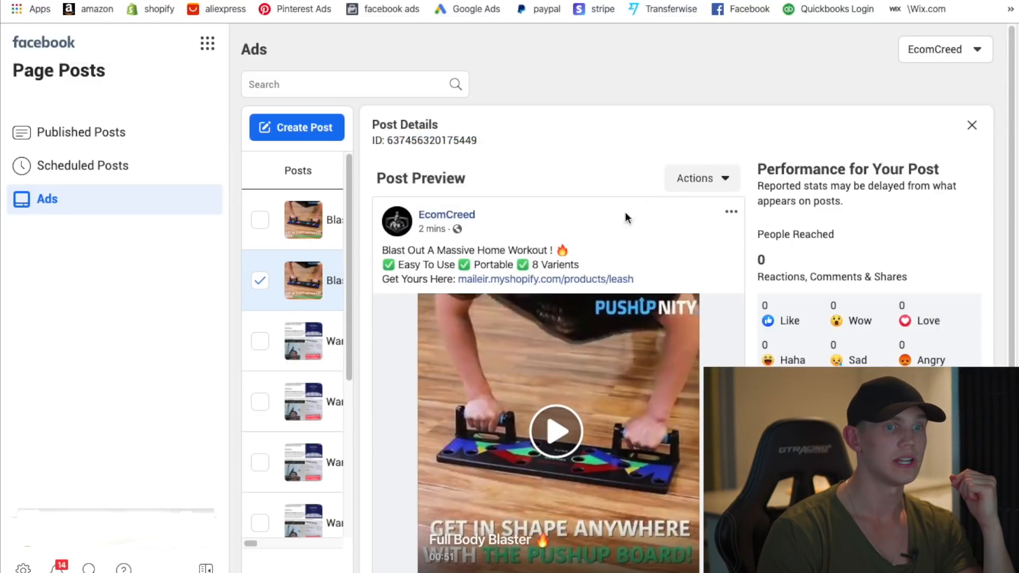
pyautogui.rightClick(389, 145)
pyautogui.click(456, 190)
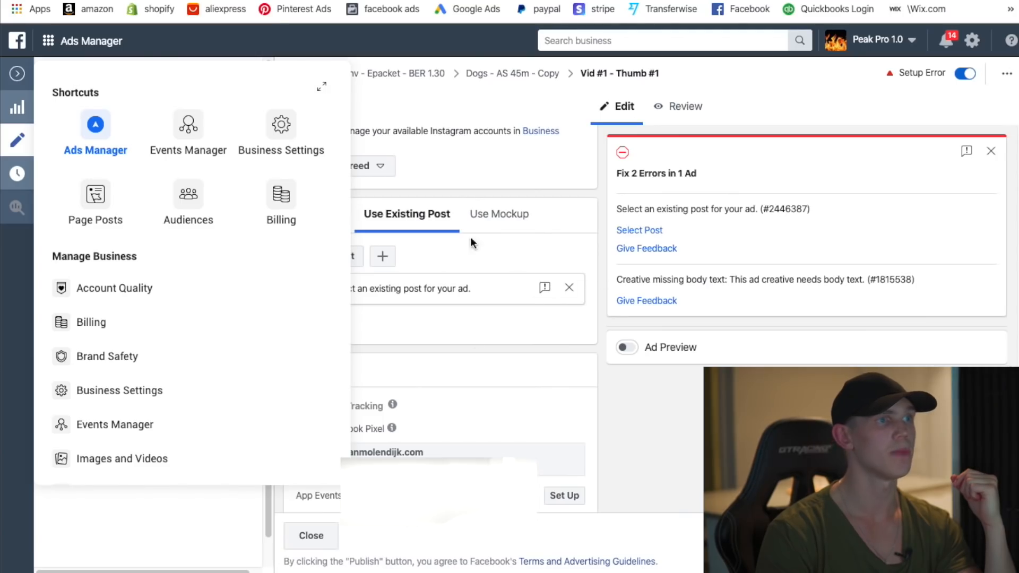
# - Back in the ad editor, submit the copied post ID under Enter Post ID
pyautogui.click(470, 237)
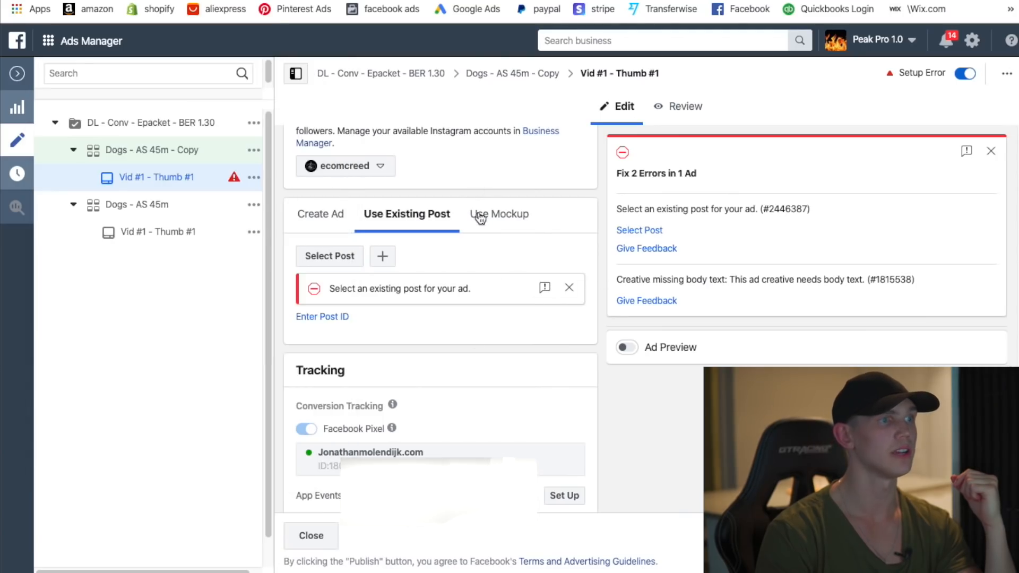
pyautogui.click(330, 318)
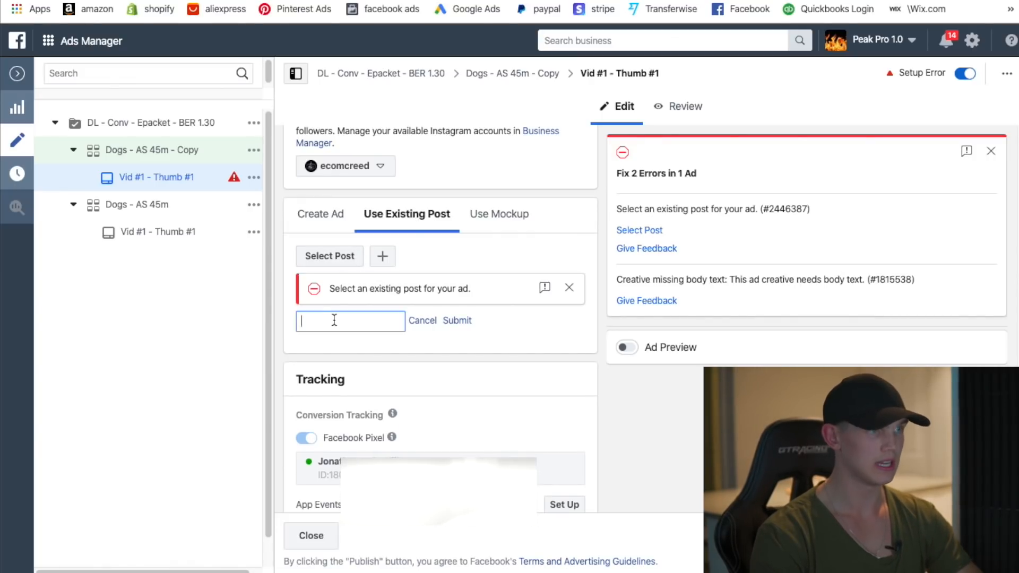
pyautogui.click(471, 321)
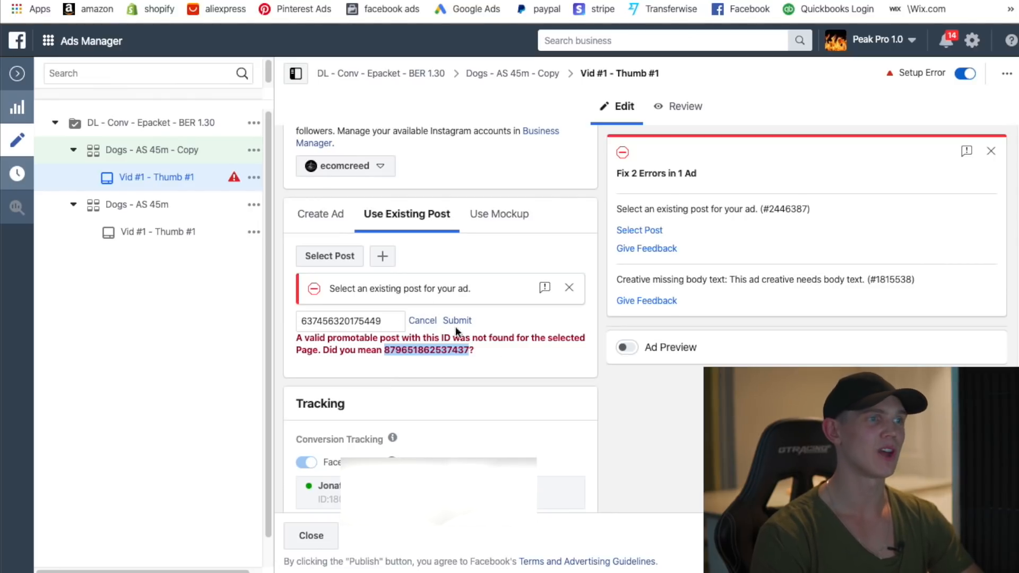
pyautogui.moveTo(382, 321); pyautogui.dragTo(313, 321)
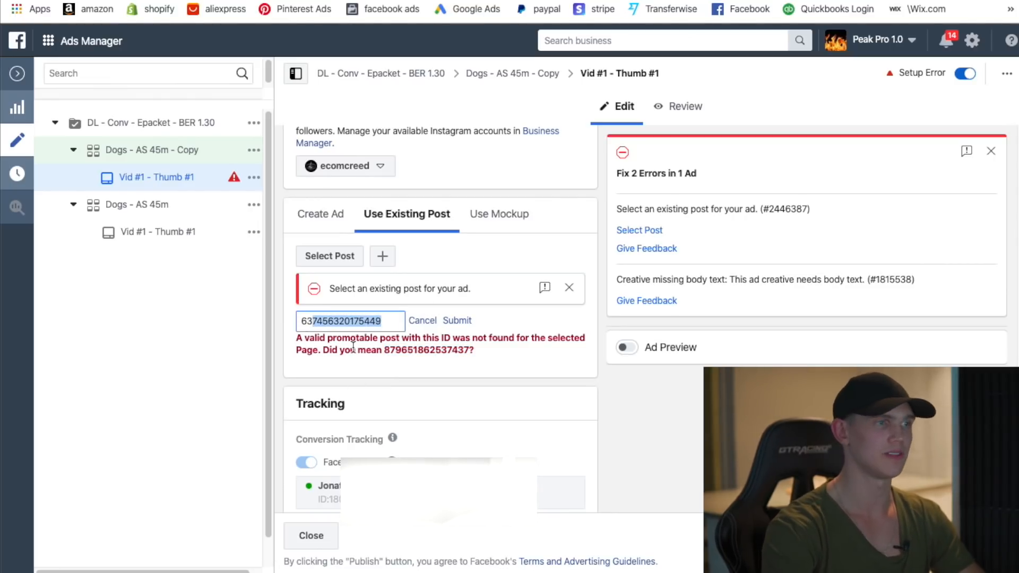
pyautogui.press('BackSpace')
pyautogui.press('BackSpace')
pyautogui.press('BackSpace')
pyautogui.hotkey('ctrl', 'v')
pyautogui.click(459, 321)
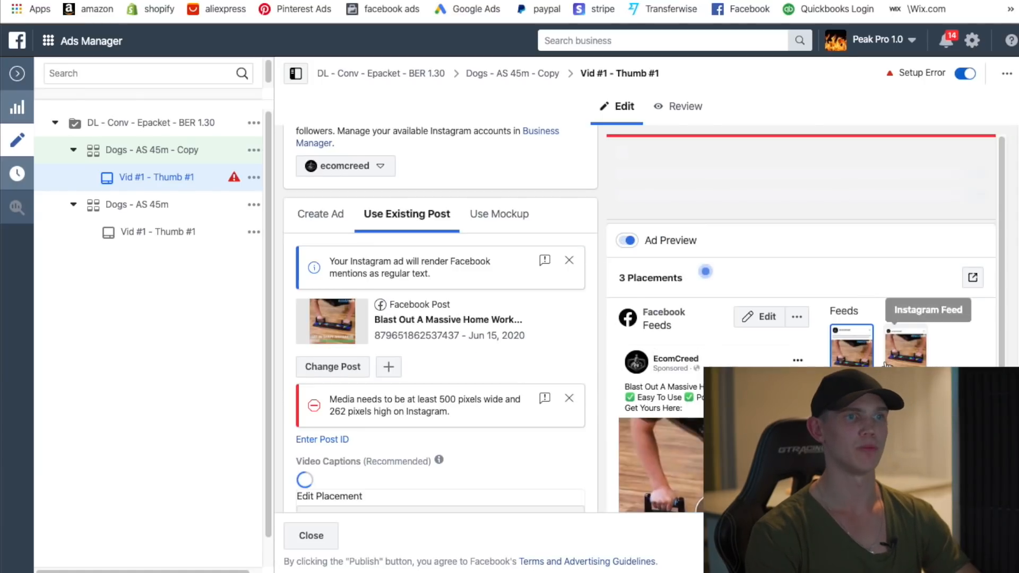
pyautogui.scroll(-3, 870, 361)
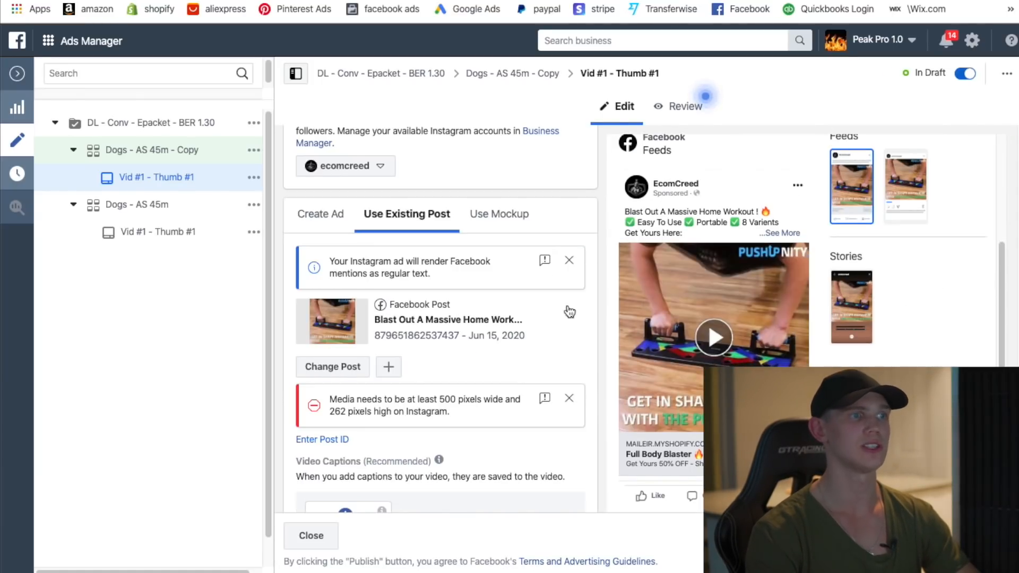
pyautogui.scroll(-4, 573, 372)
pyautogui.scroll(9, 405, 350)
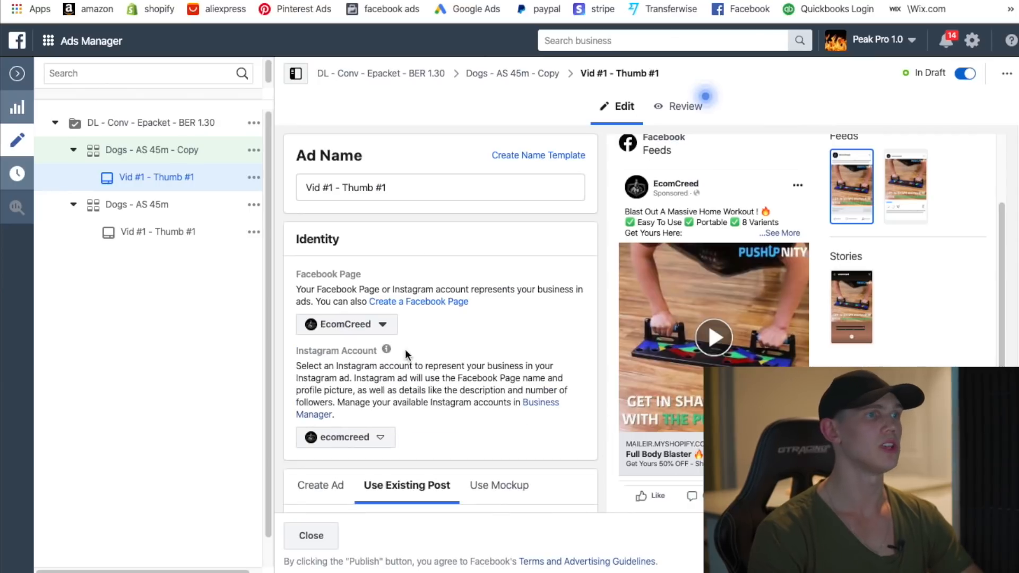
# - Set the Dogs - AS 45m - Copy start to June 16, 2020 at 12:00 AM and publish
pyautogui.click(138, 153)
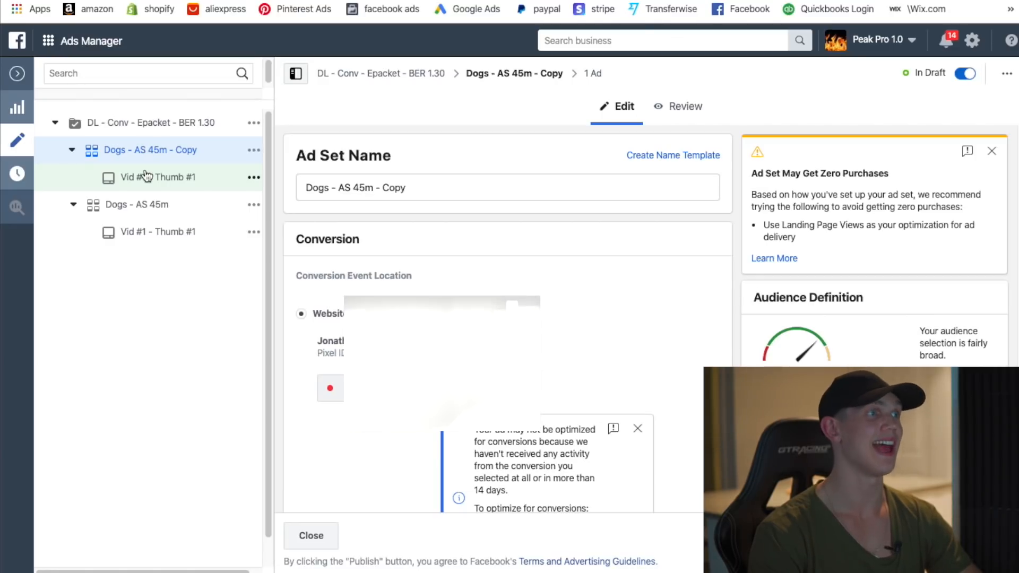
pyautogui.scroll(-10, 523, 255)
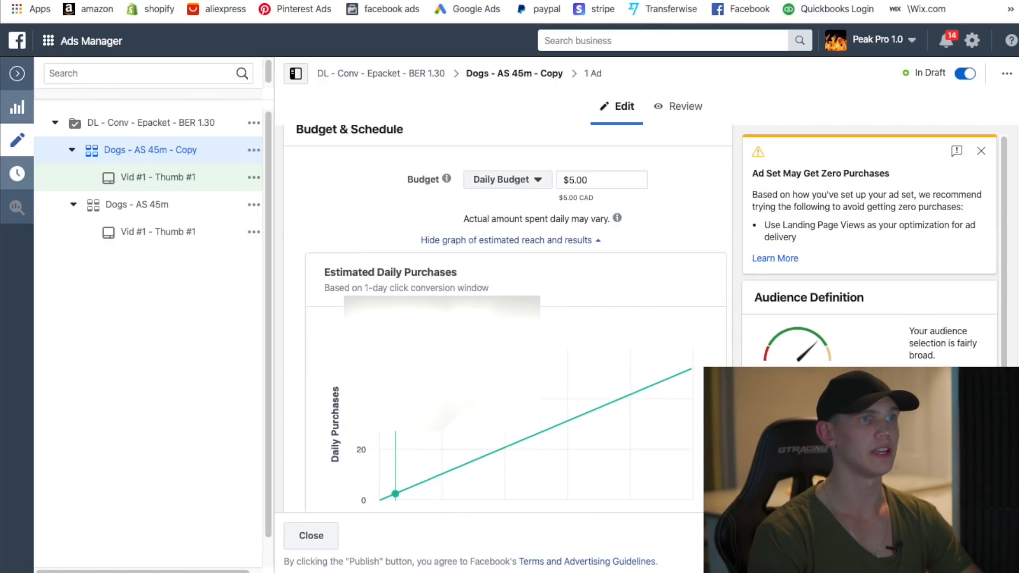
pyautogui.scroll(4, 504, 269)
pyautogui.scroll(2, 504, 270)
pyautogui.scroll(-13, 552, 289)
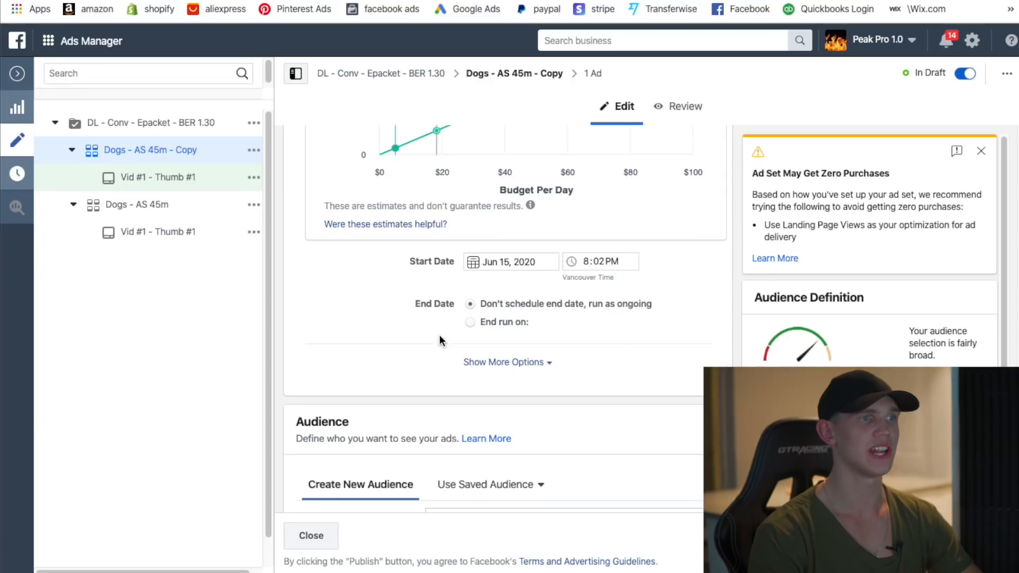
pyautogui.click(502, 262)
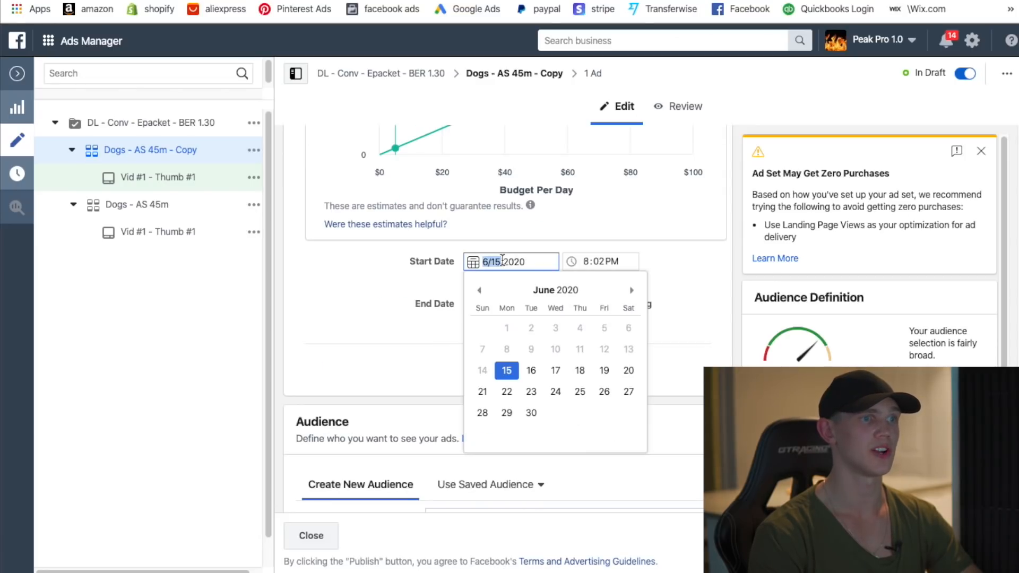
pyautogui.click(531, 371)
pyautogui.click(584, 260)
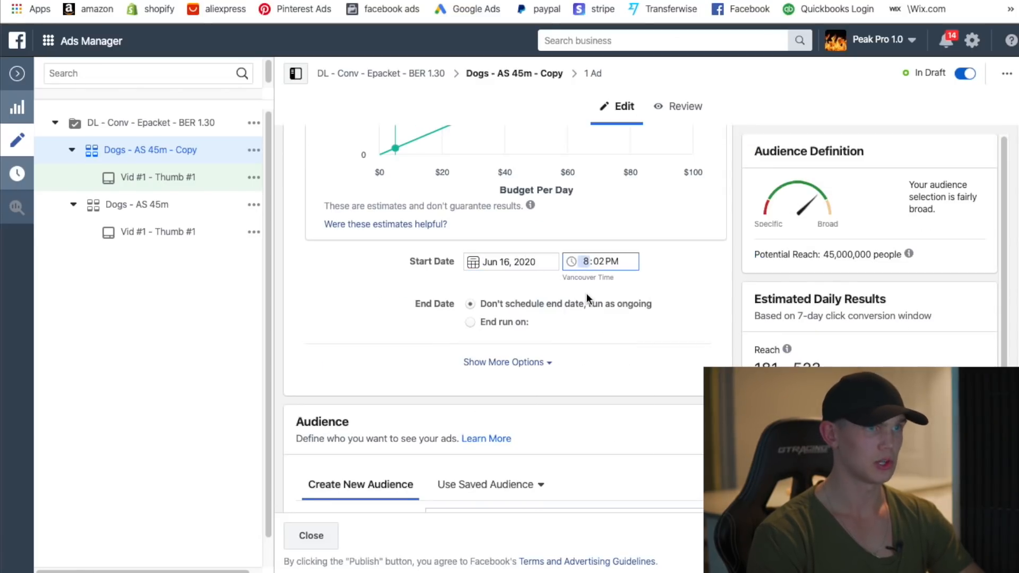
pyautogui.click(599, 260)
pyautogui.write('00')
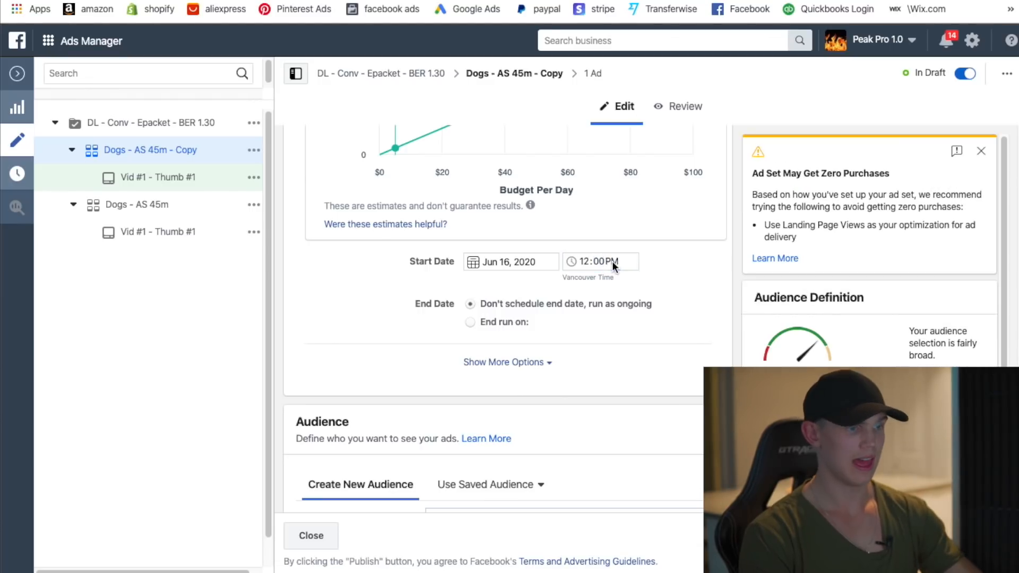
pyautogui.write('a')
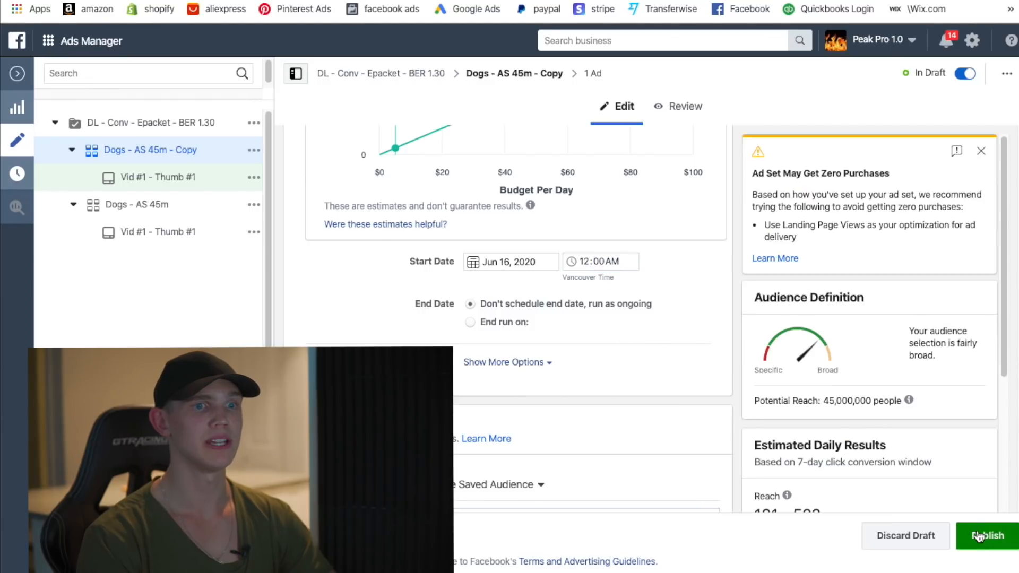
pyautogui.click(979, 537)
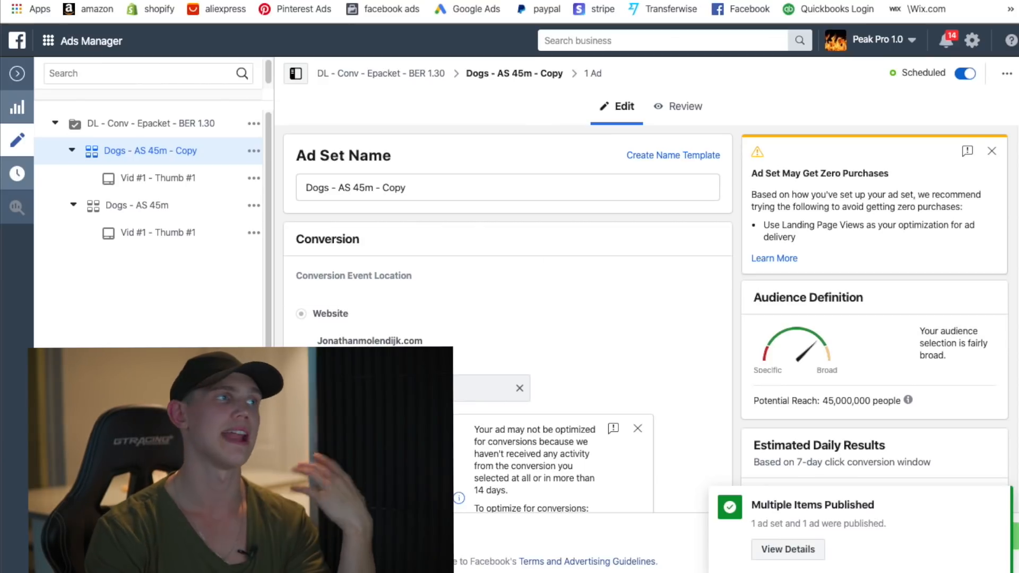
# - Delete the original Dogs - AS 45m ad set from the ad set table
pyautogui.click(17, 74)
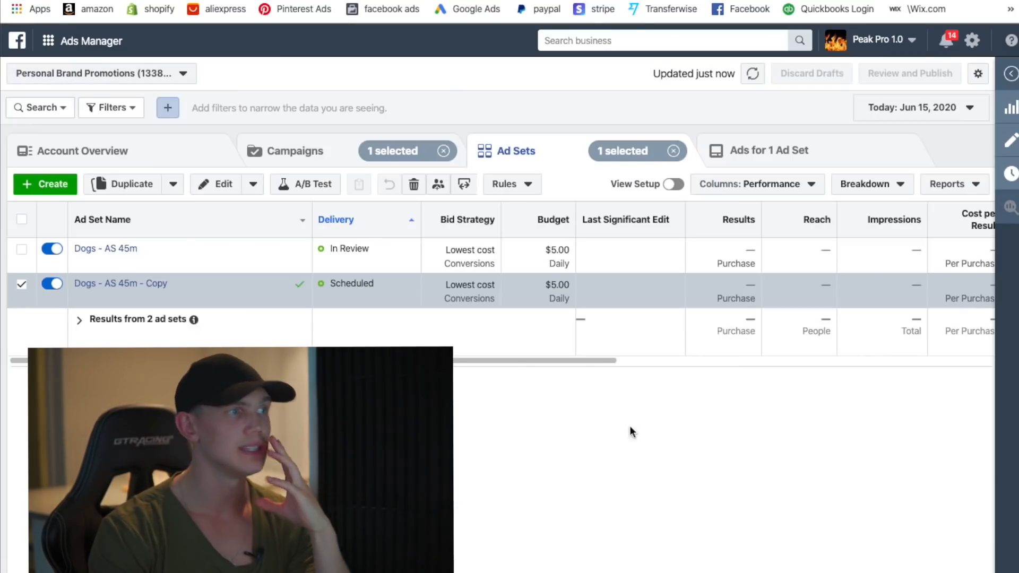
pyautogui.moveTo(176, 267)
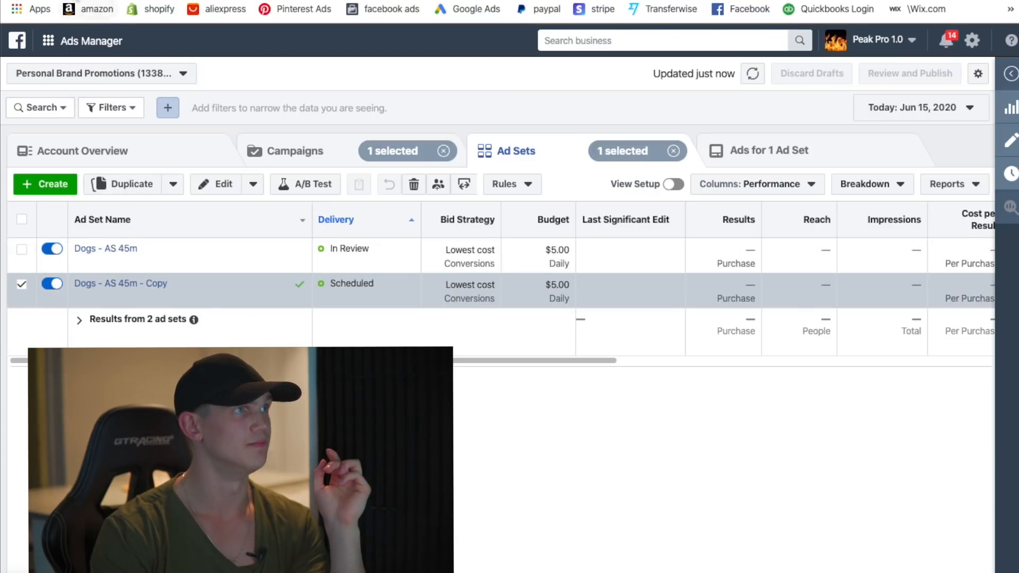
pyautogui.click(75, 1)
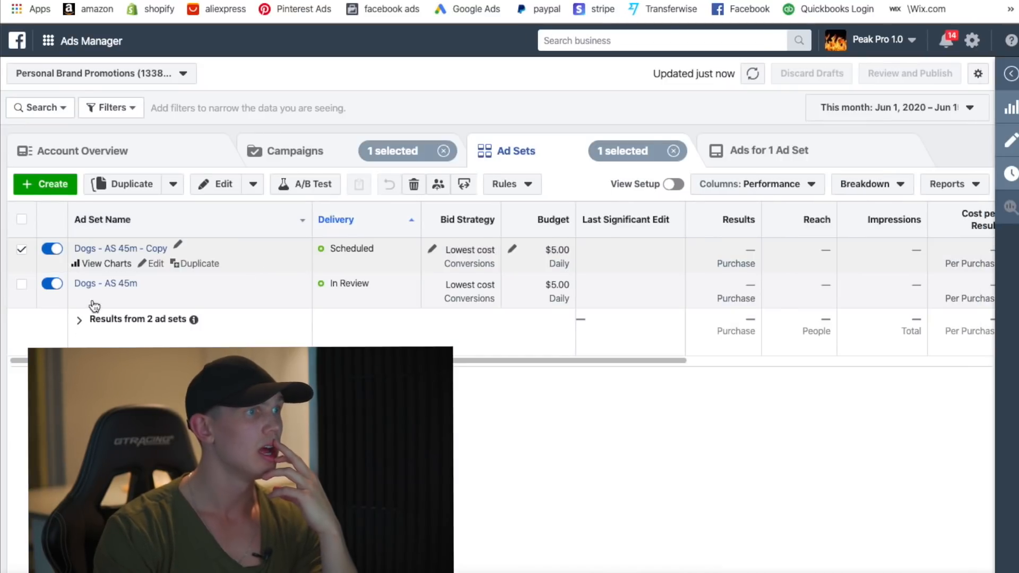
pyautogui.click(22, 297)
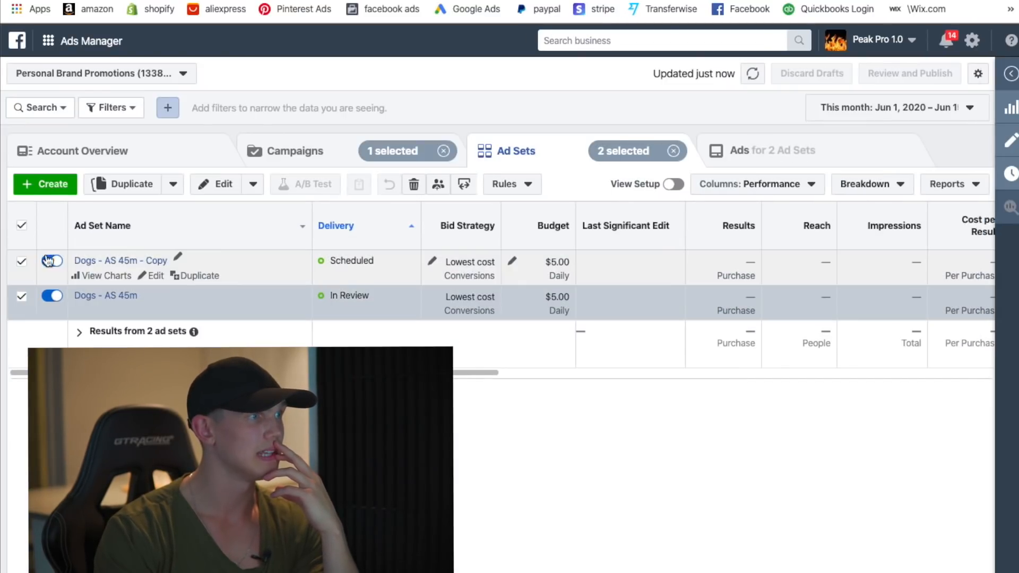
pyautogui.click(23, 261)
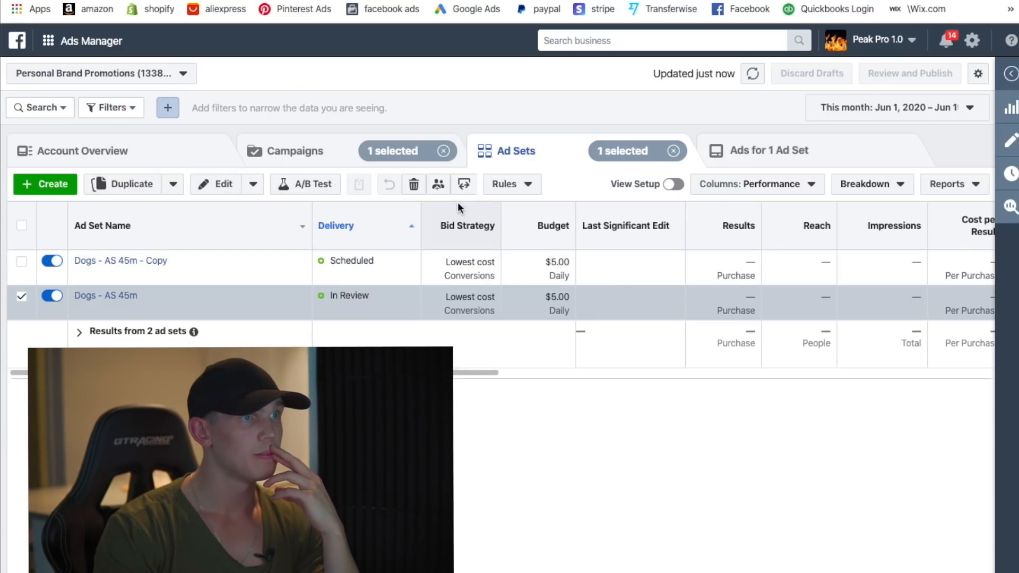
pyautogui.click(414, 185)
pyautogui.click(636, 274)
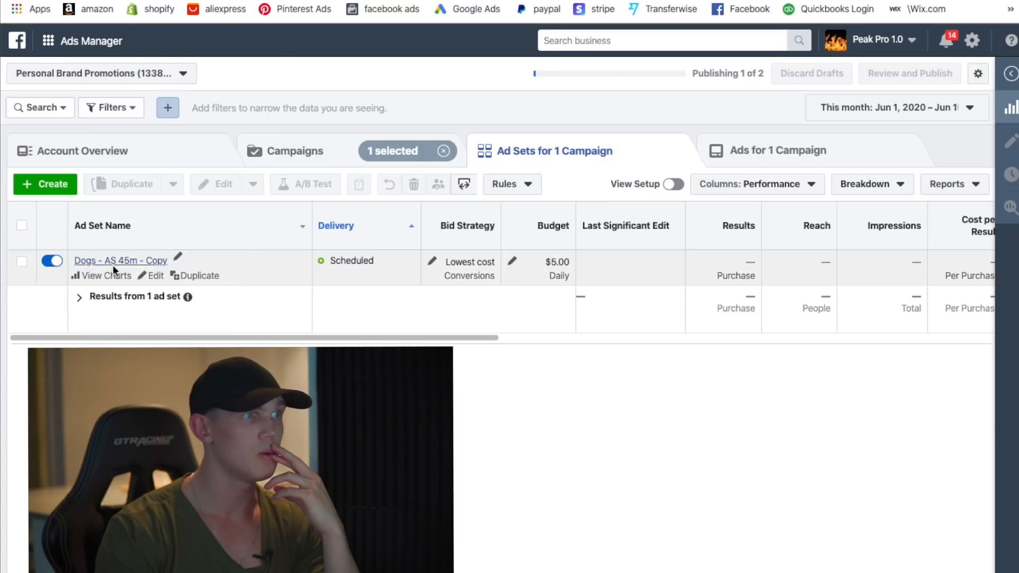
# - Rename the copy to Dogs - AS 45m by removing ' - Copy', then publish
pyautogui.click(176, 260)
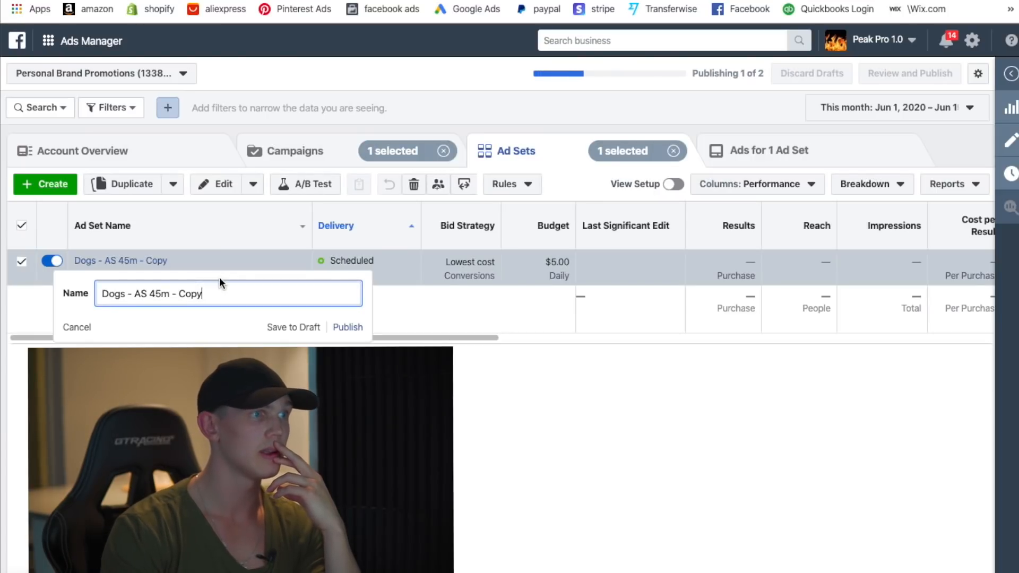
pyautogui.moveTo(187, 299); pyautogui.dragTo(180, 299)
pyautogui.press('BackSpace')
pyautogui.press('BackSpace')
pyautogui.press('BackSpace')
pyautogui.press('BackSpace')
pyautogui.press('Return')
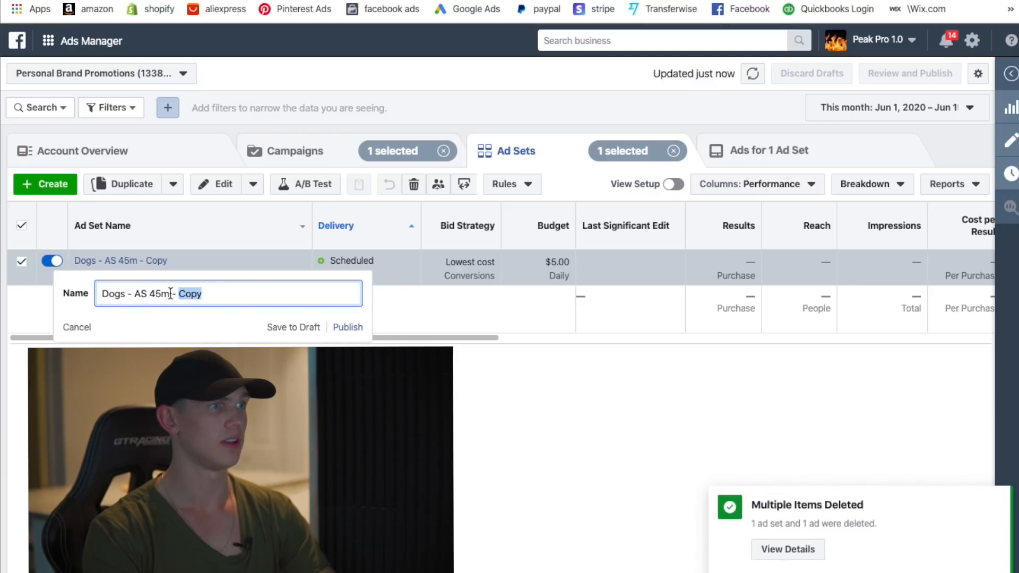
pyautogui.moveTo(179, 293); pyautogui.dragTo(169, 294)
pyautogui.press('BackSpace')
pyautogui.click(358, 325)
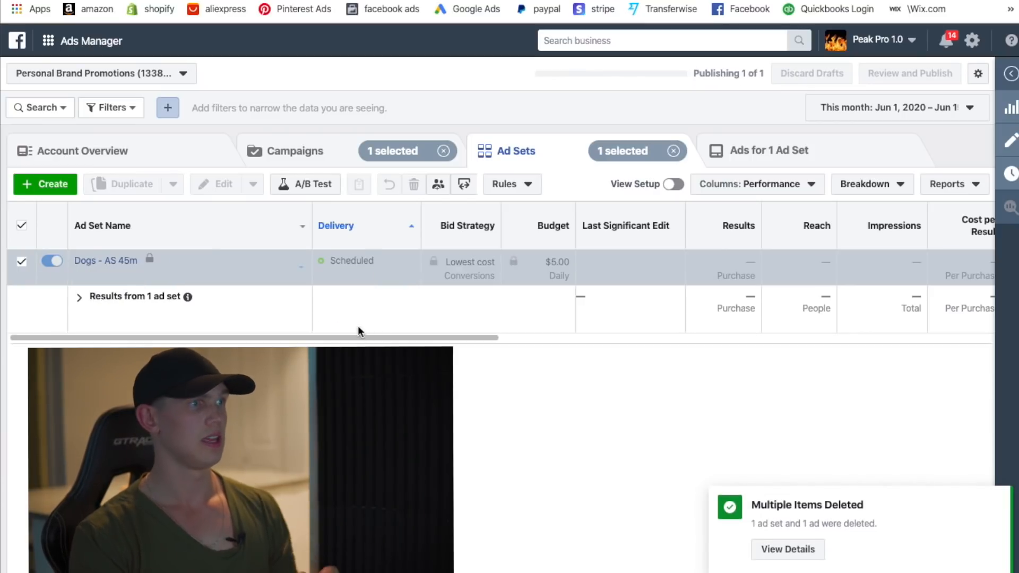